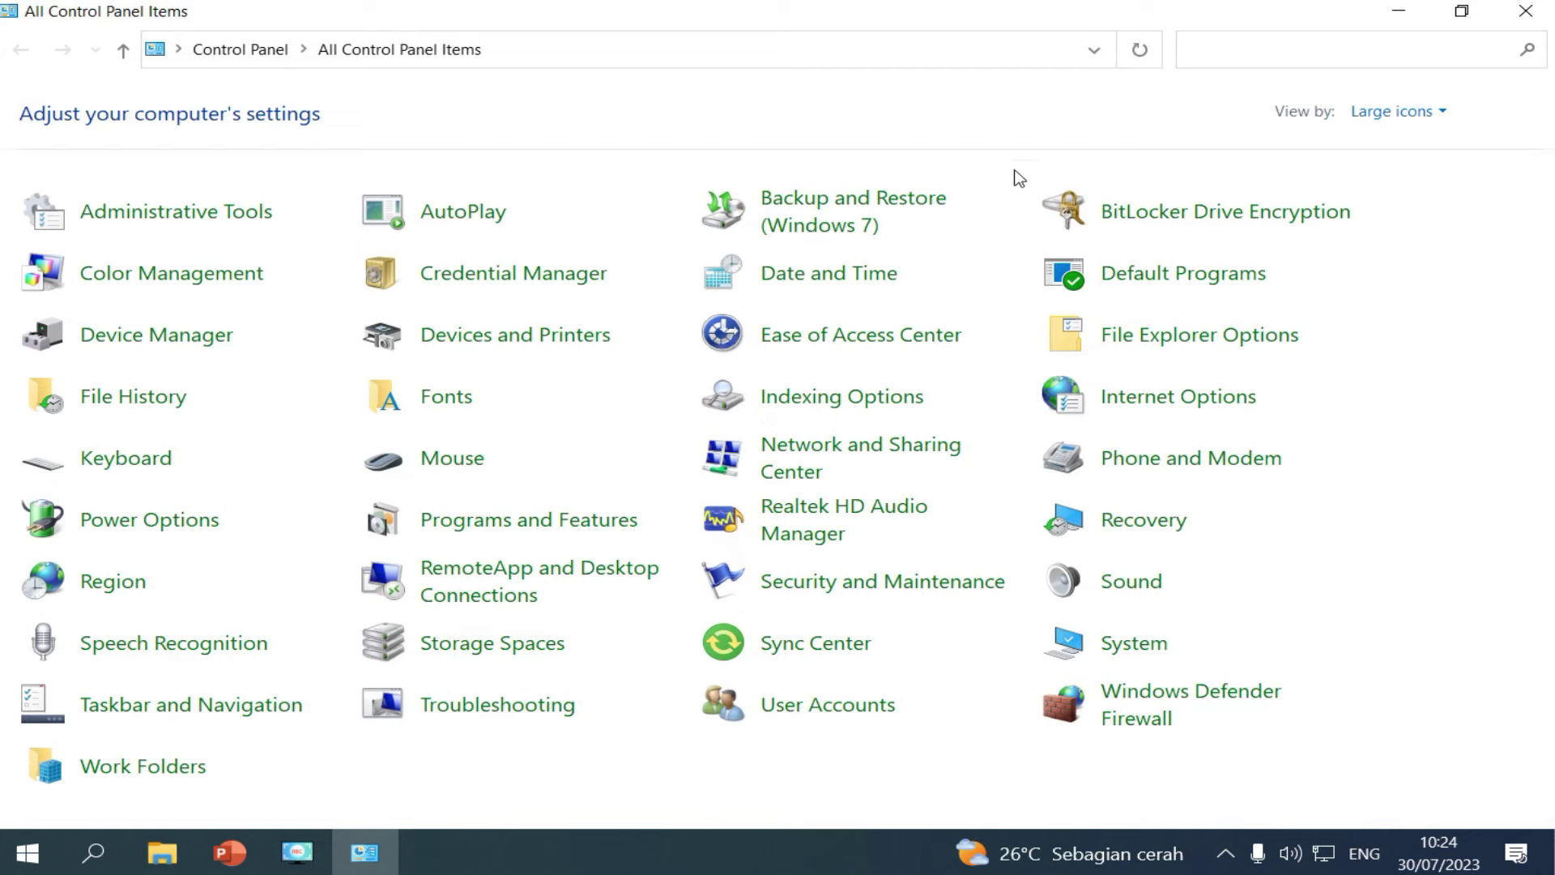
Open Network Connections through the Network and Sharing Center's adapter settings.
{"action": "left_click", "coordinate": [905, 457]}
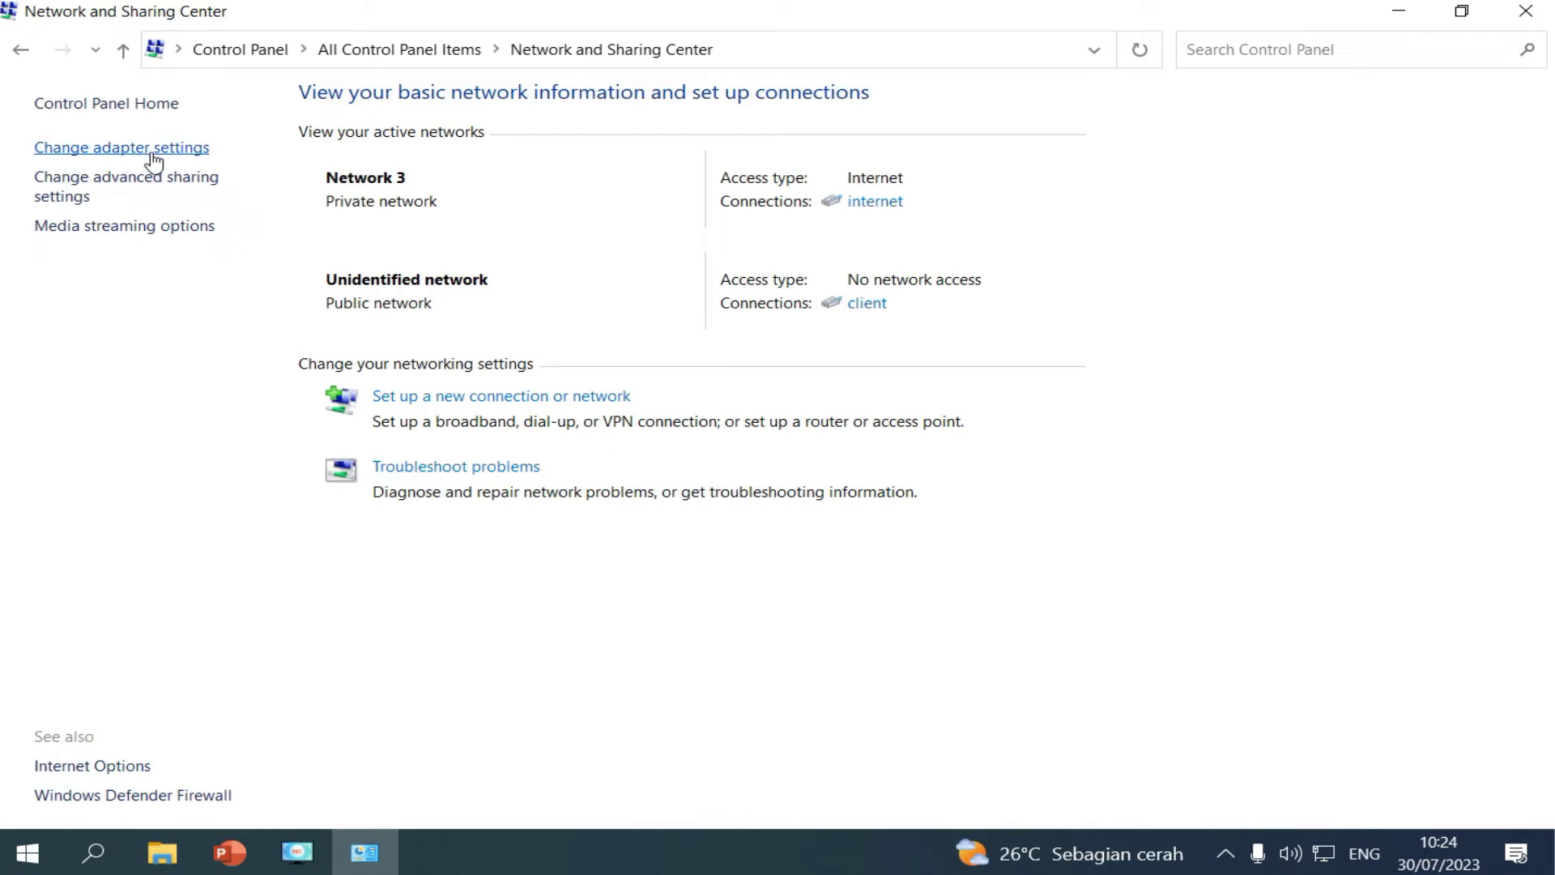
{"action": "left_click", "coordinate": [151, 154]}
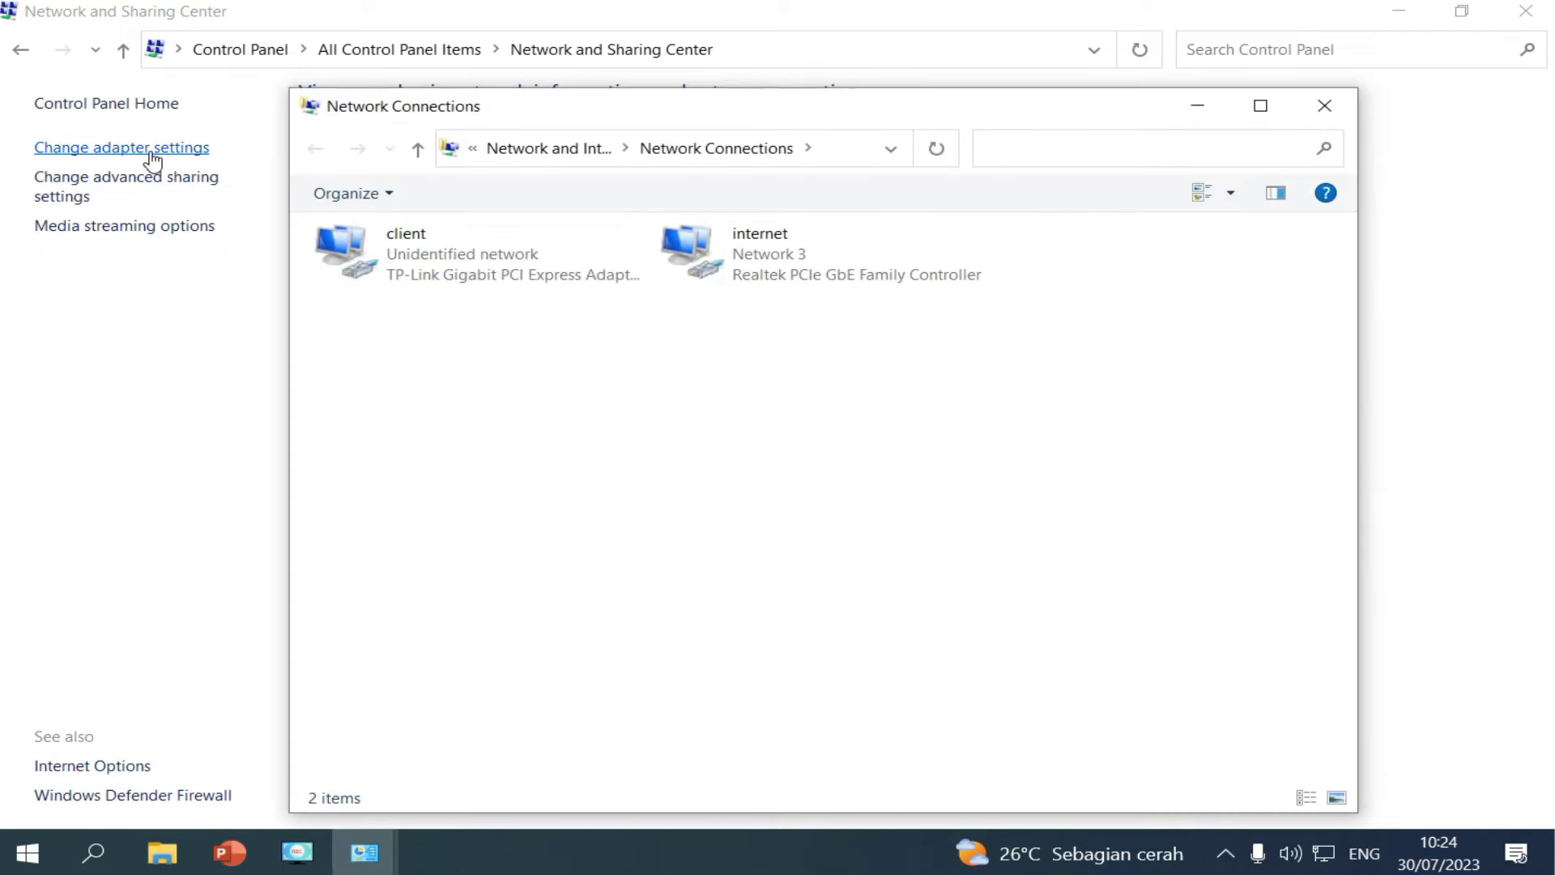
Maximize the Network Connections window.
{"action": "left_click", "coordinate": [532, 267]}
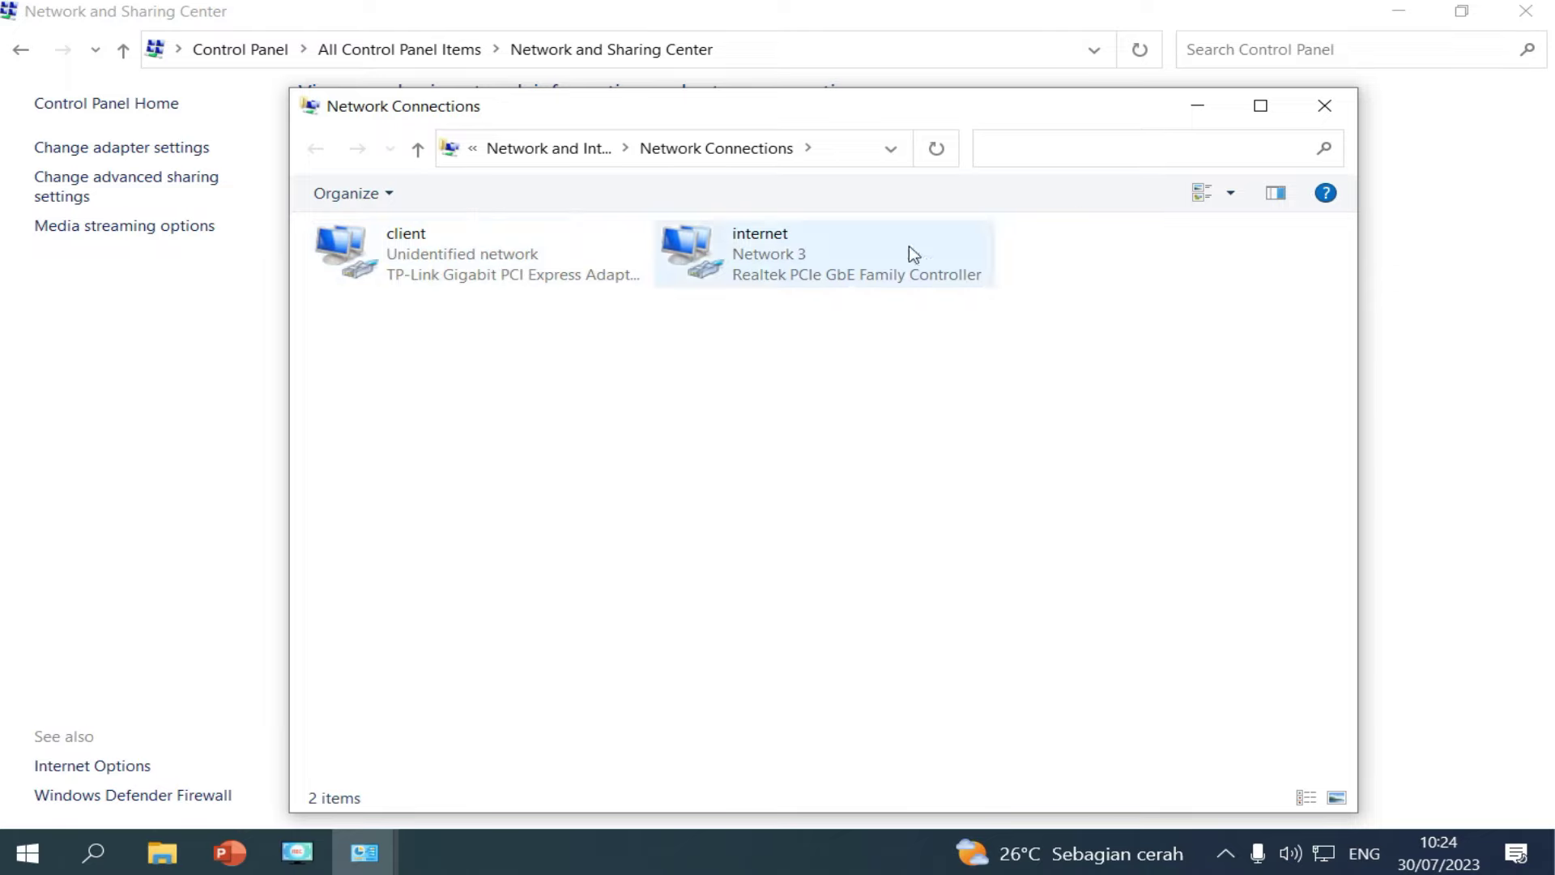
{"action": "left_click", "coordinate": [1261, 105]}
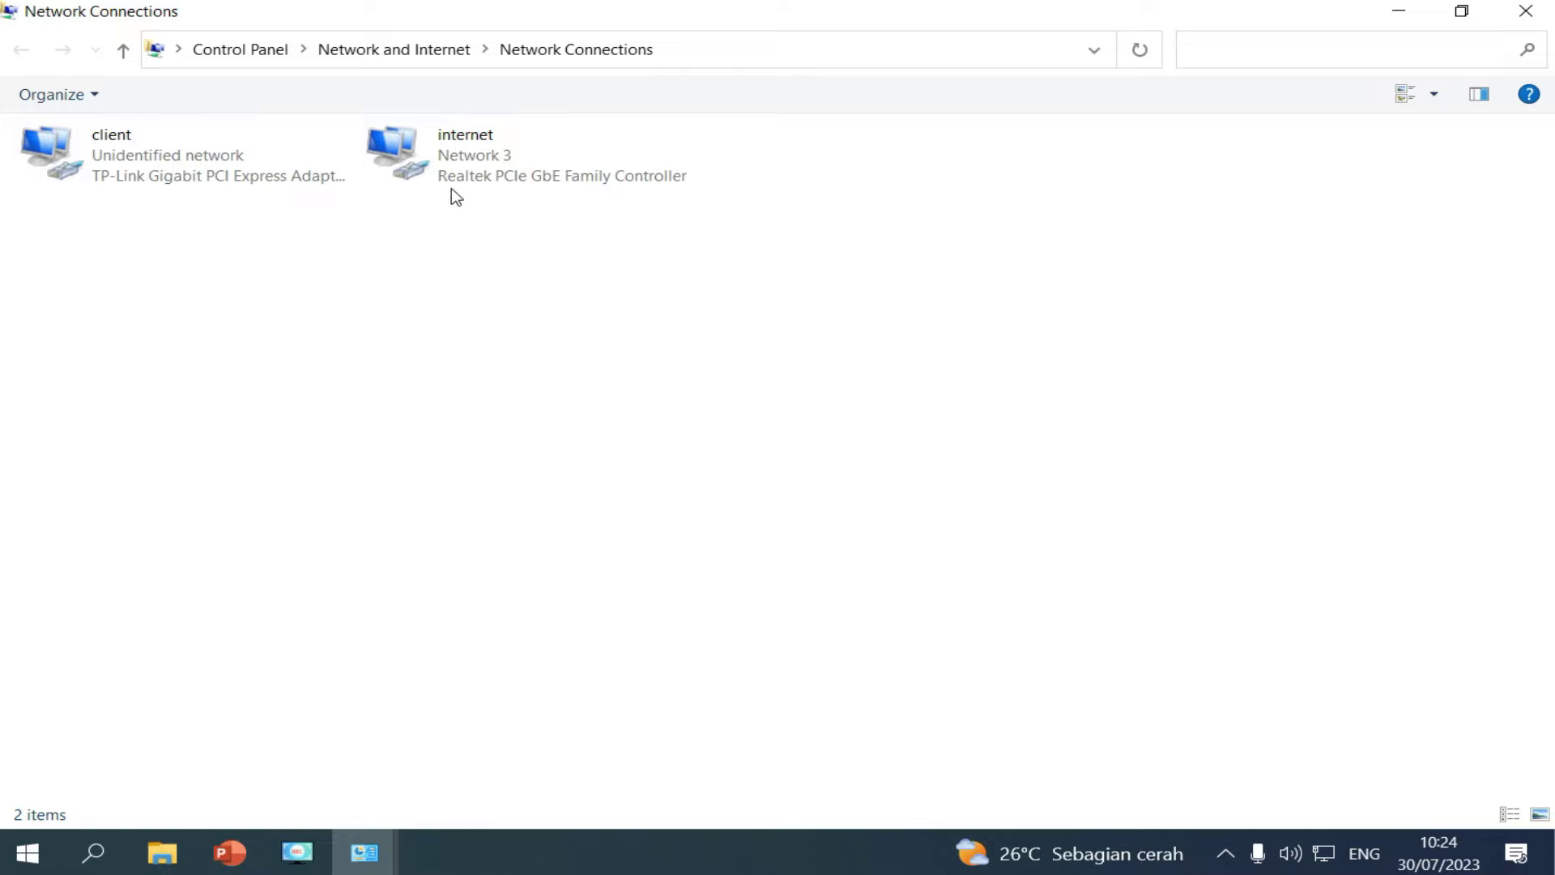
{"action": "left_click", "coordinate": [235, 167]}
Rename both adapters, keeping the names 'internet' and 'client'.
{"action": "right_click", "coordinate": [459, 175]}
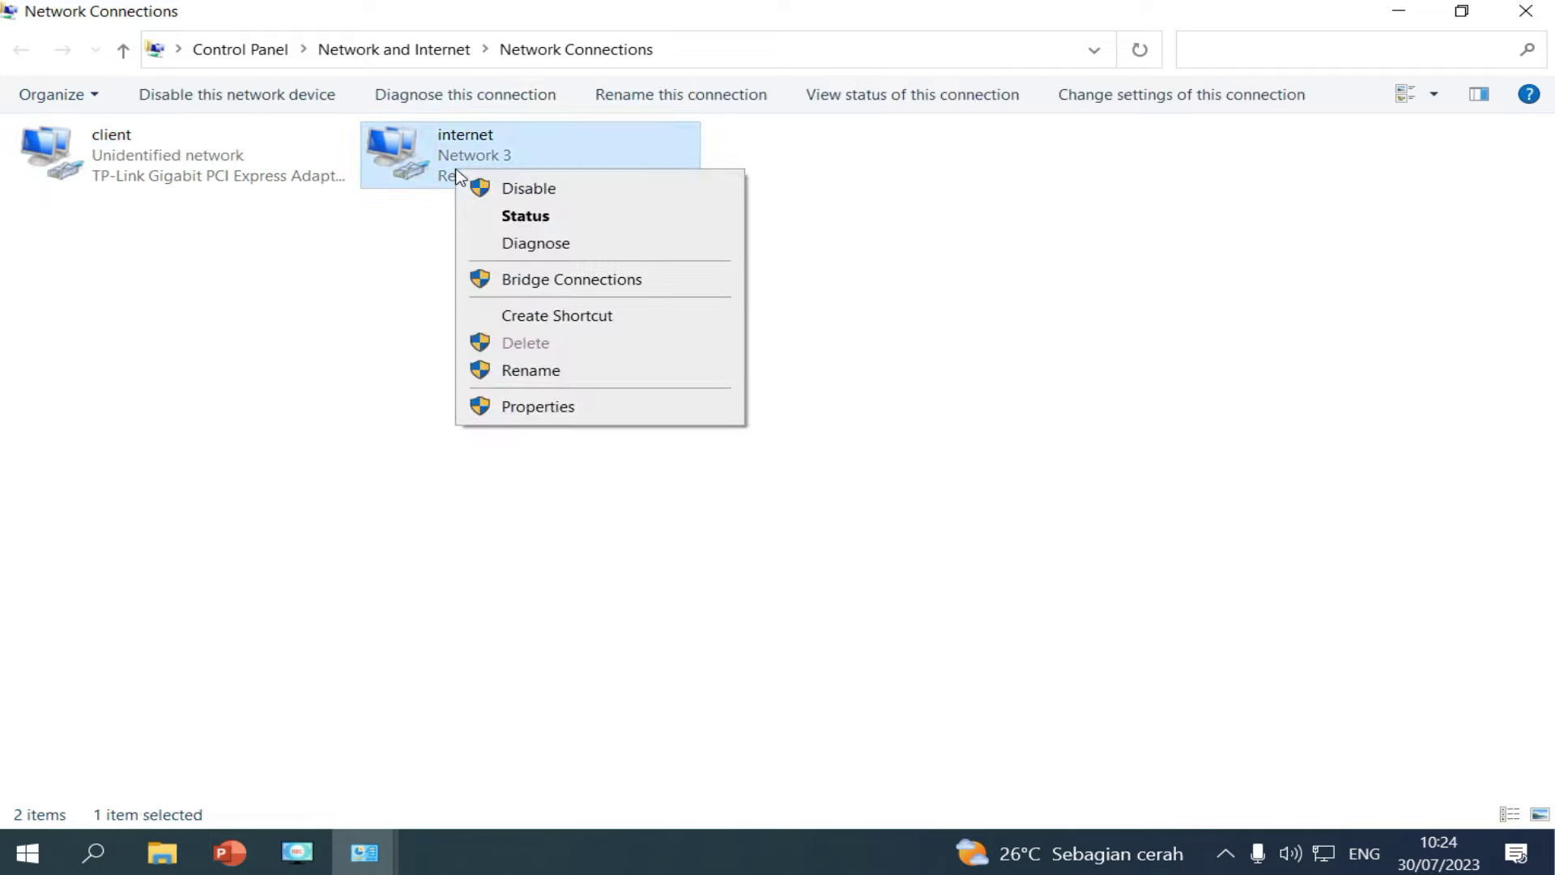
{"action": "left_click", "coordinate": [567, 372]}
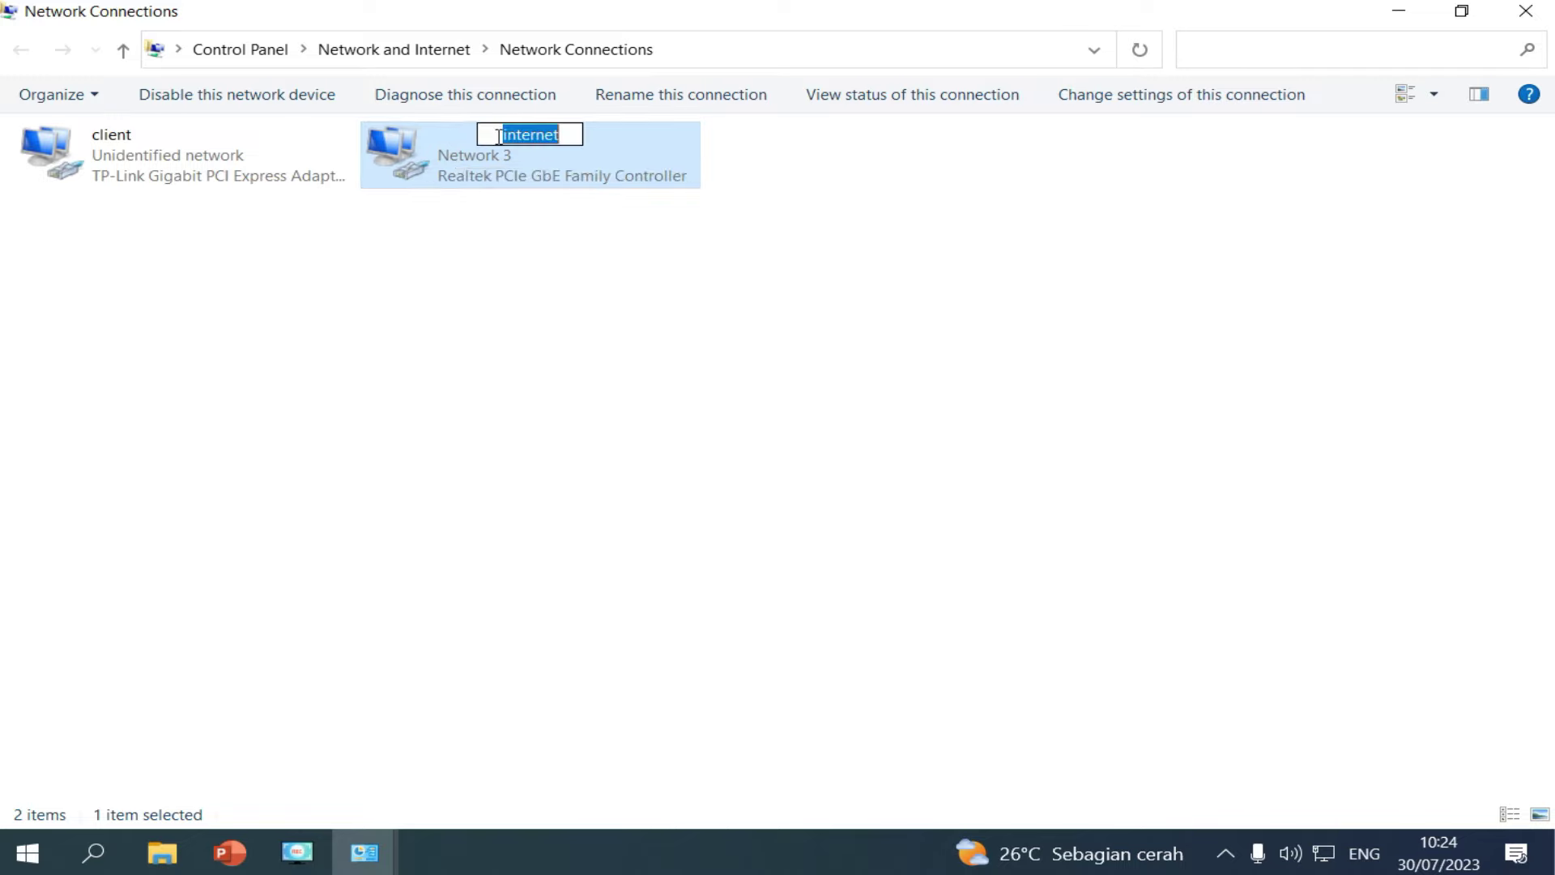
{"action": "left_click", "coordinate": [580, 218]}
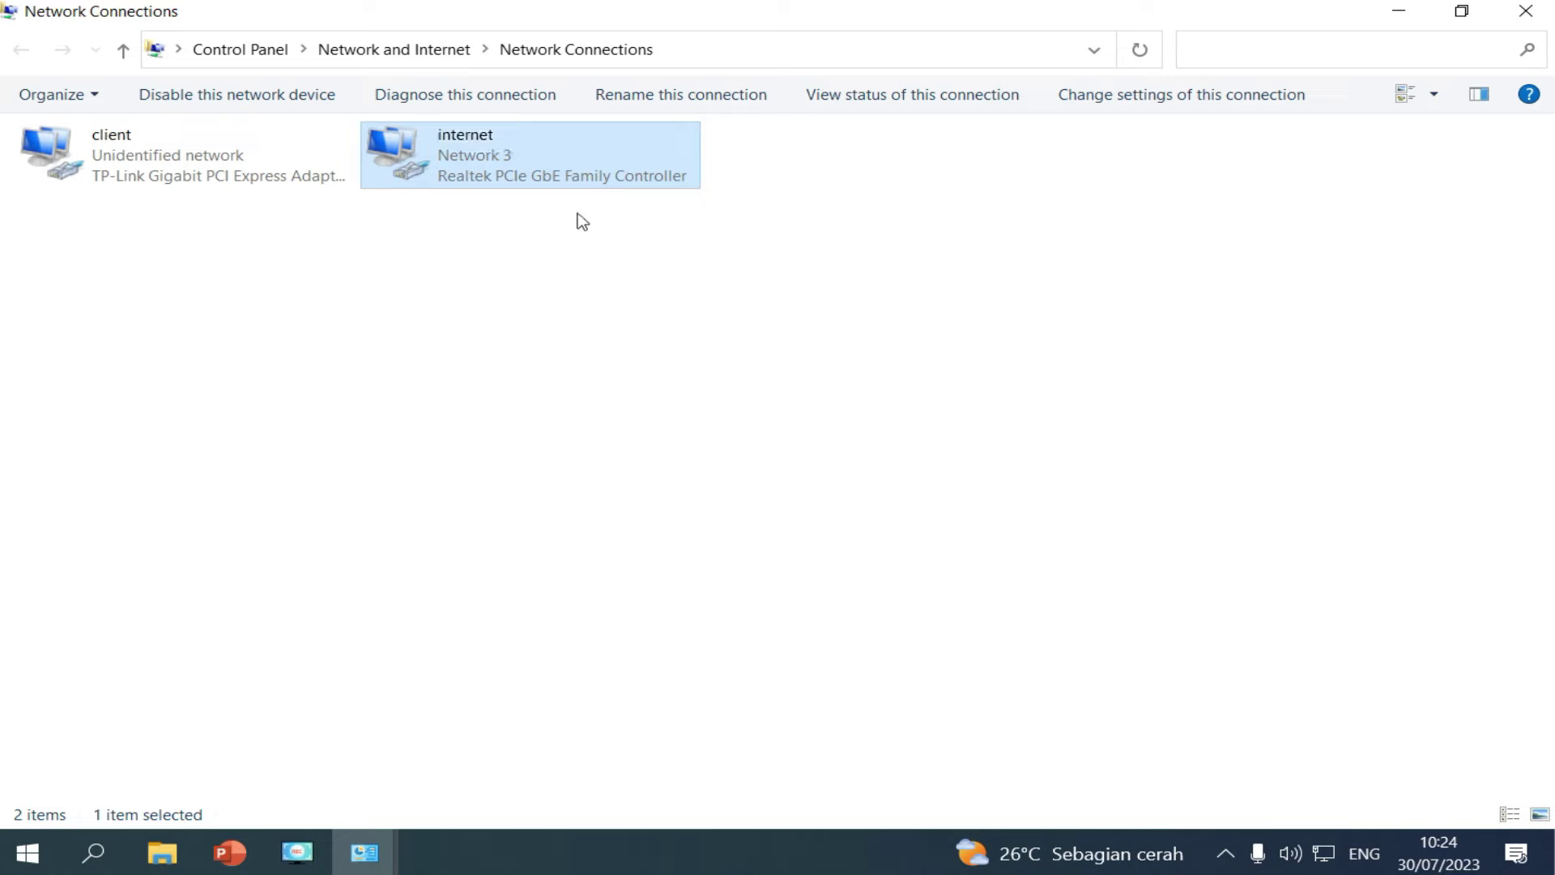
{"action": "left_click", "coordinate": [183, 158]}
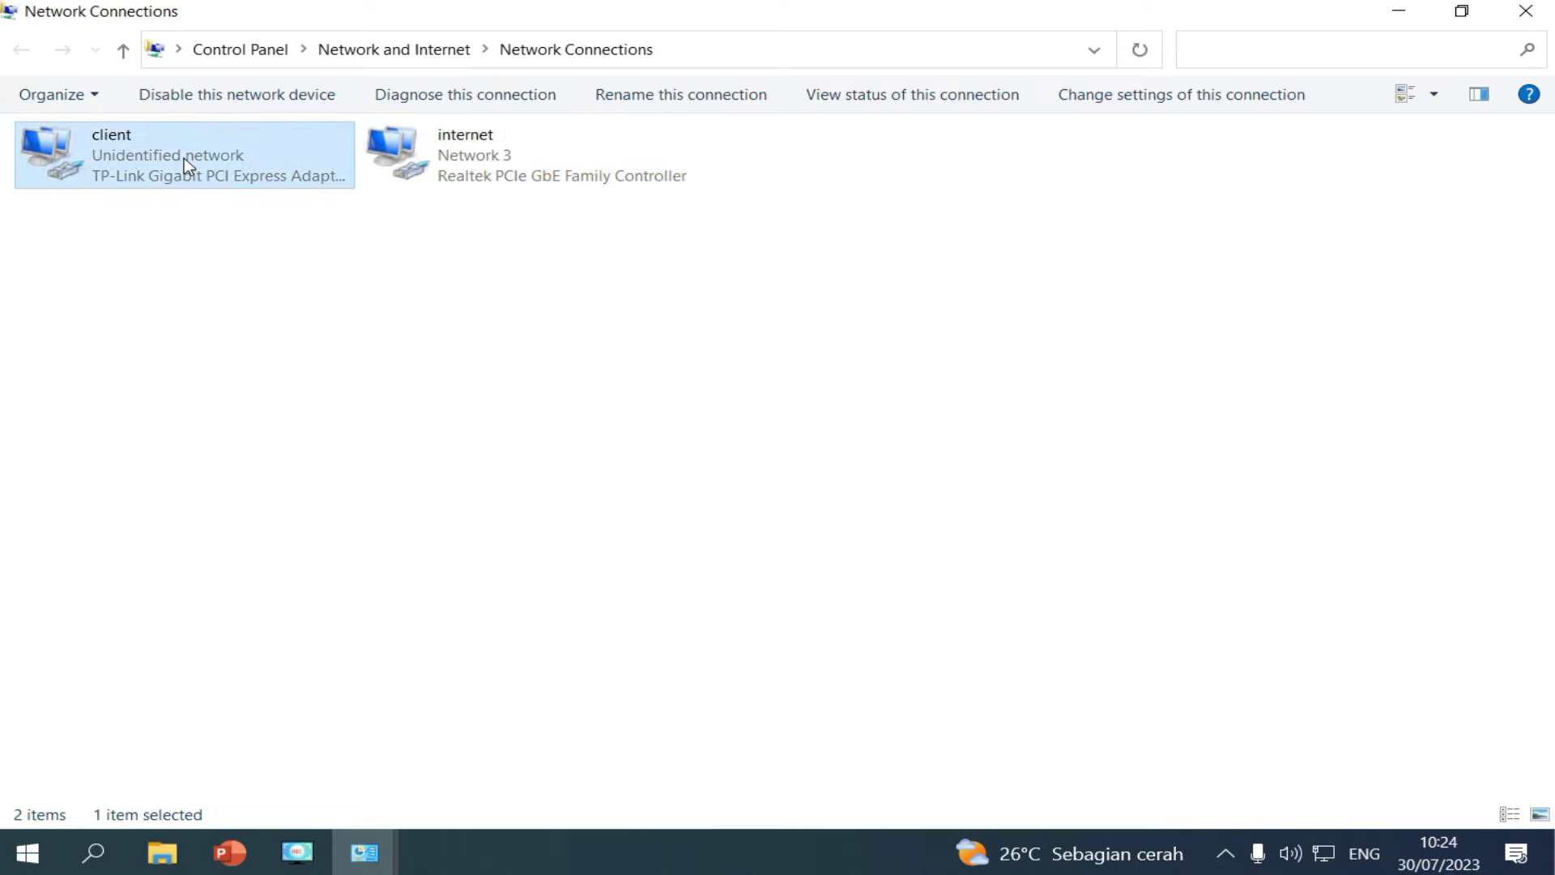
{"action": "right_click", "coordinate": [183, 158]}
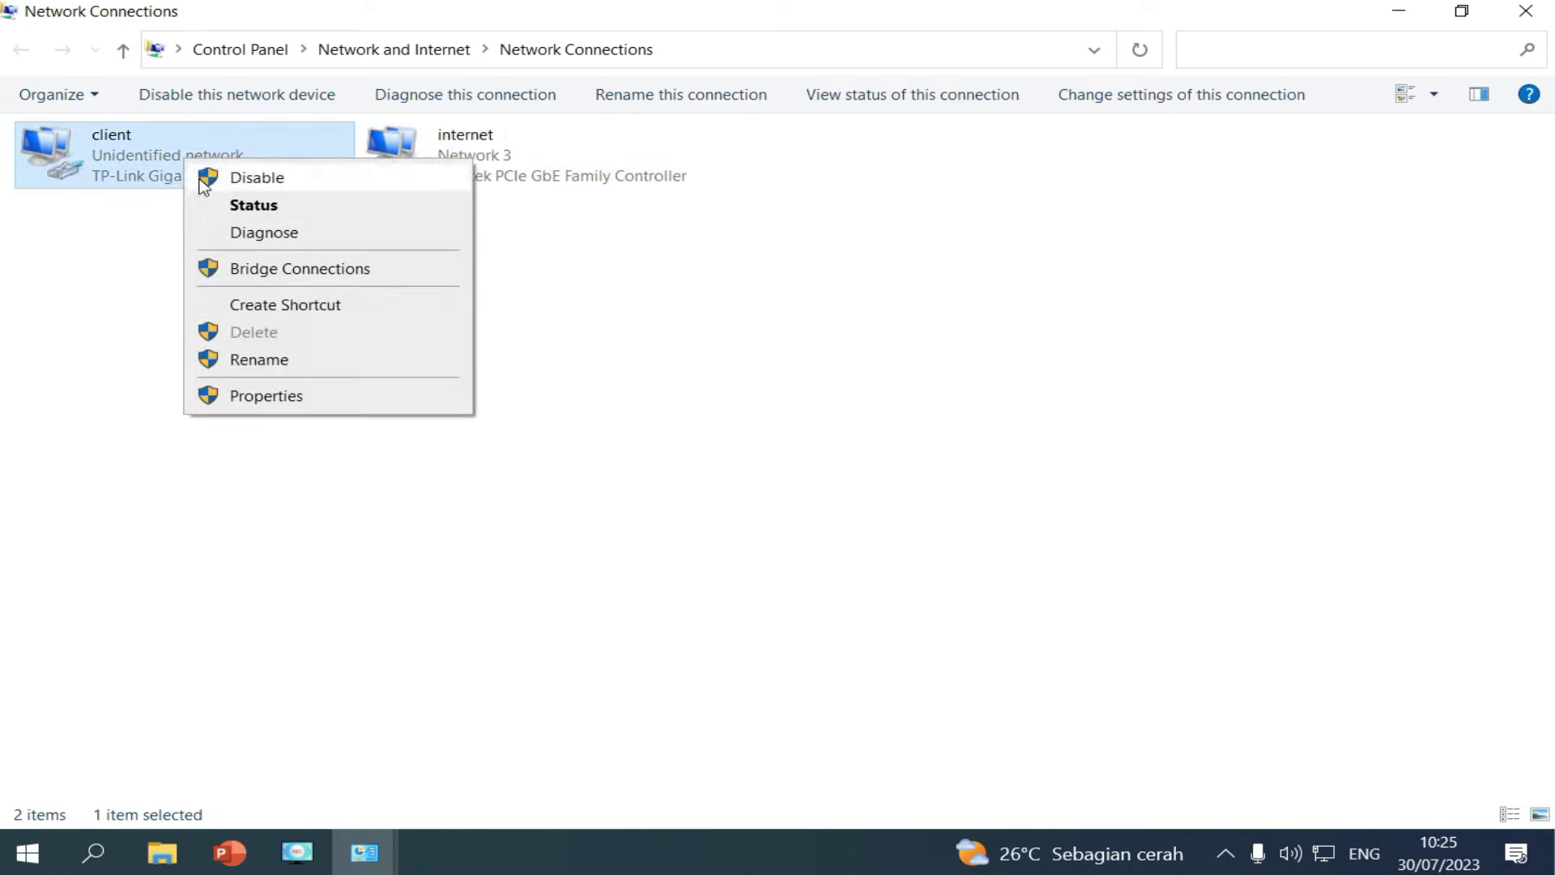
{"action": "left_click", "coordinate": [314, 366]}
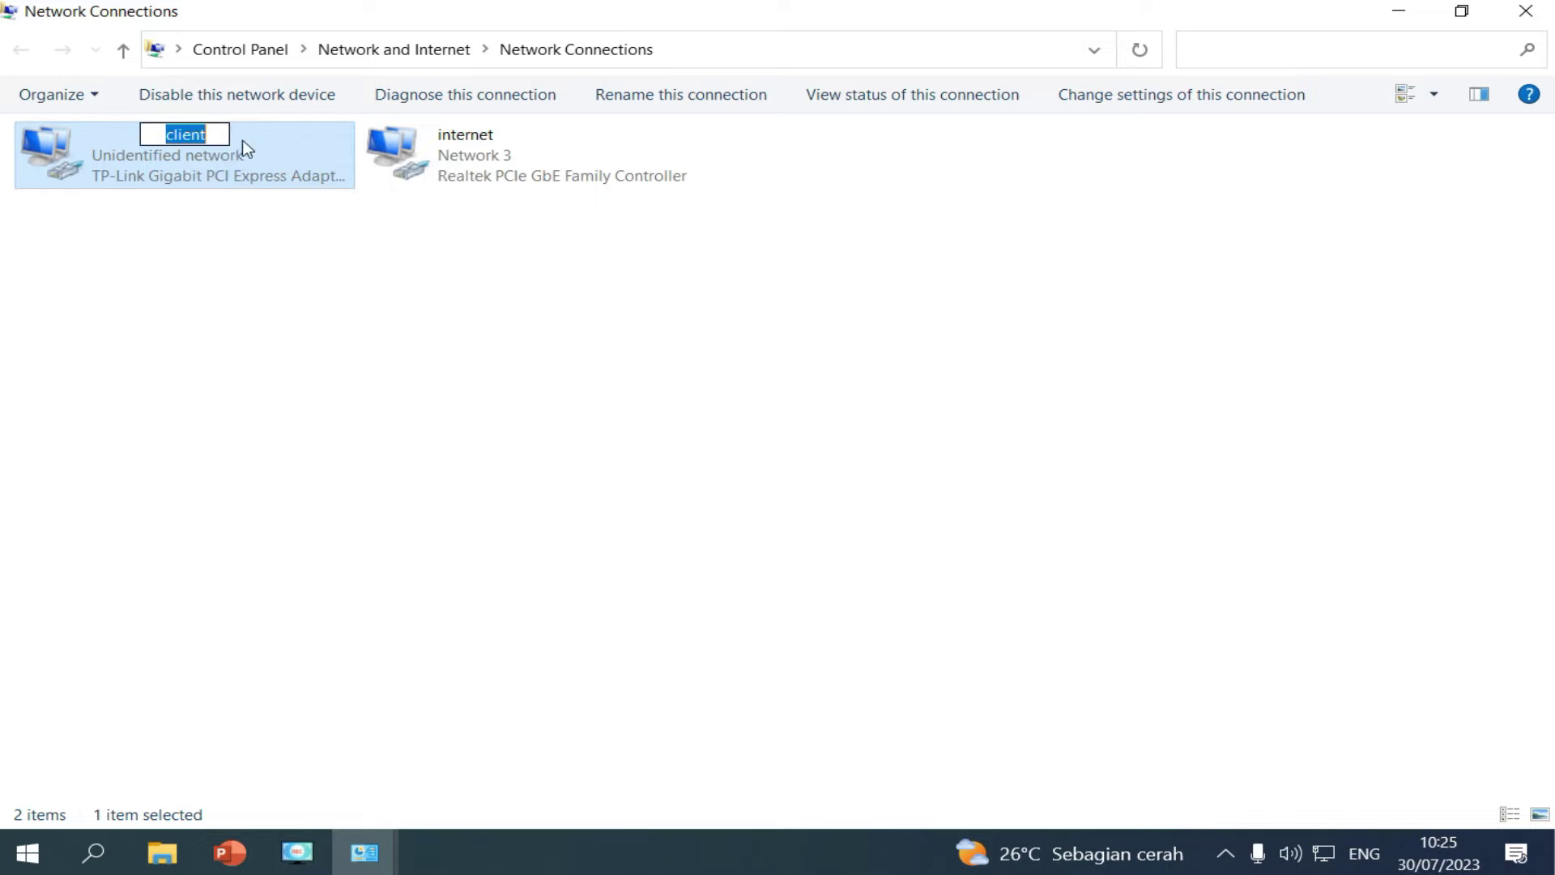
{"action": "left_click", "coordinate": [202, 300]}
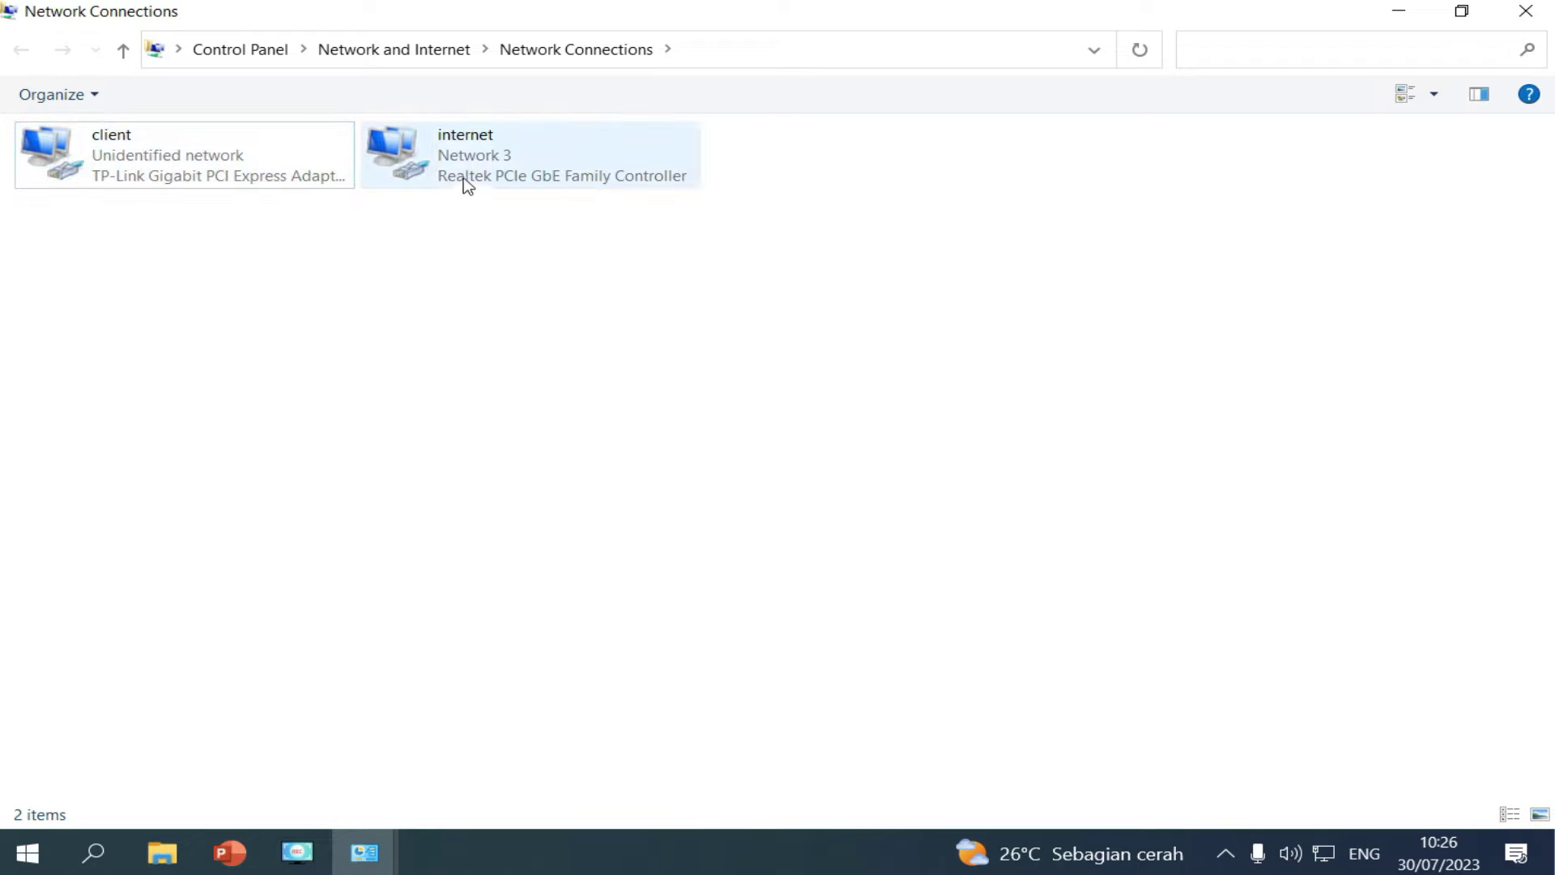
{"action": "right_click", "coordinate": [464, 149]}
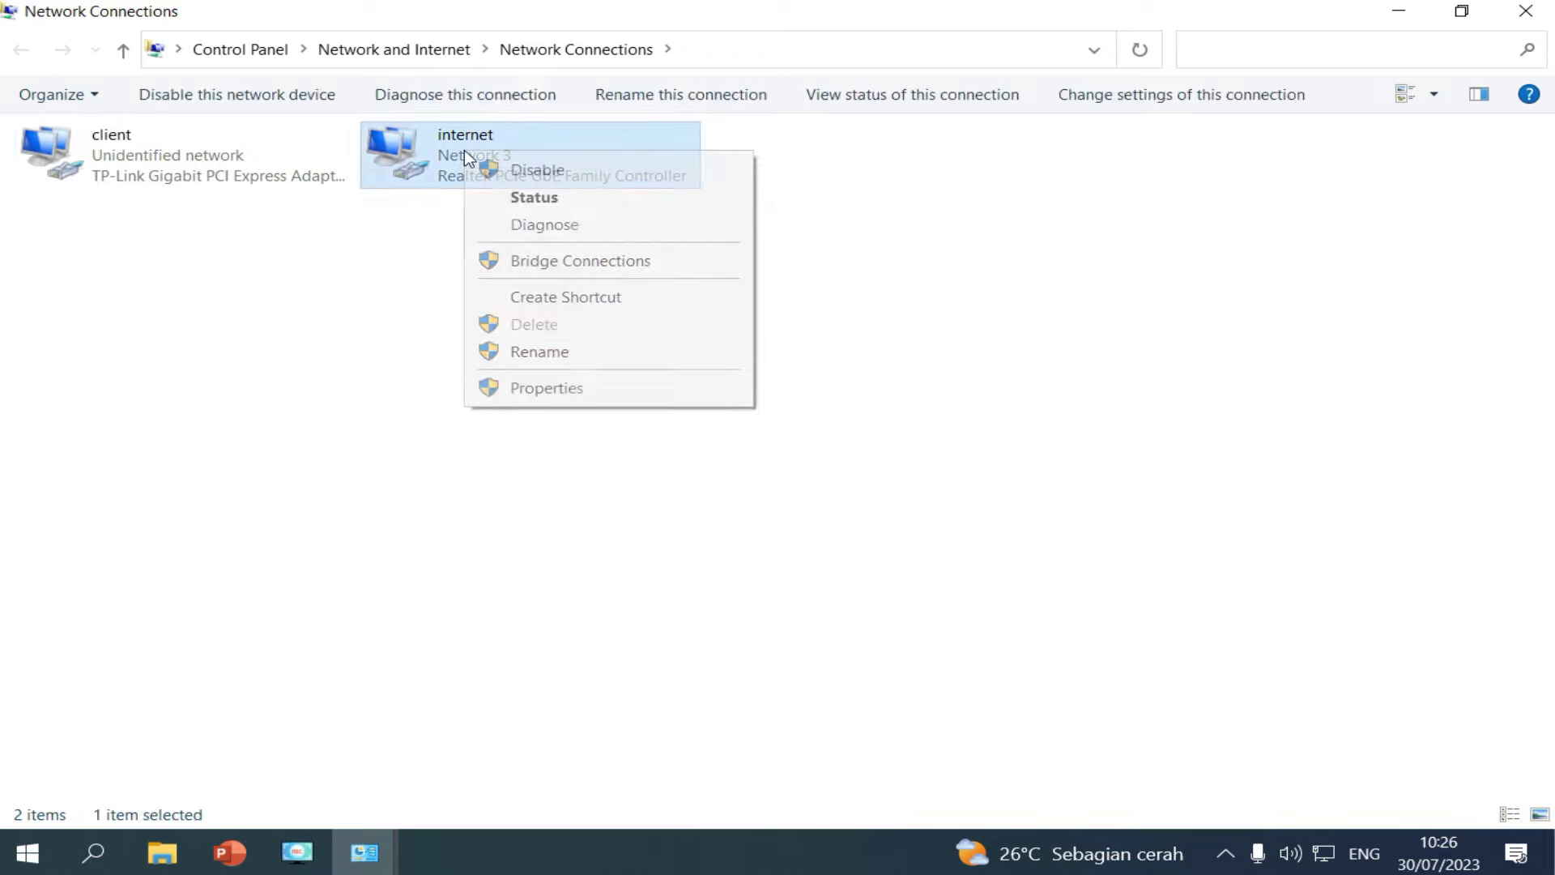
{"action": "left_click", "coordinate": [629, 398]}
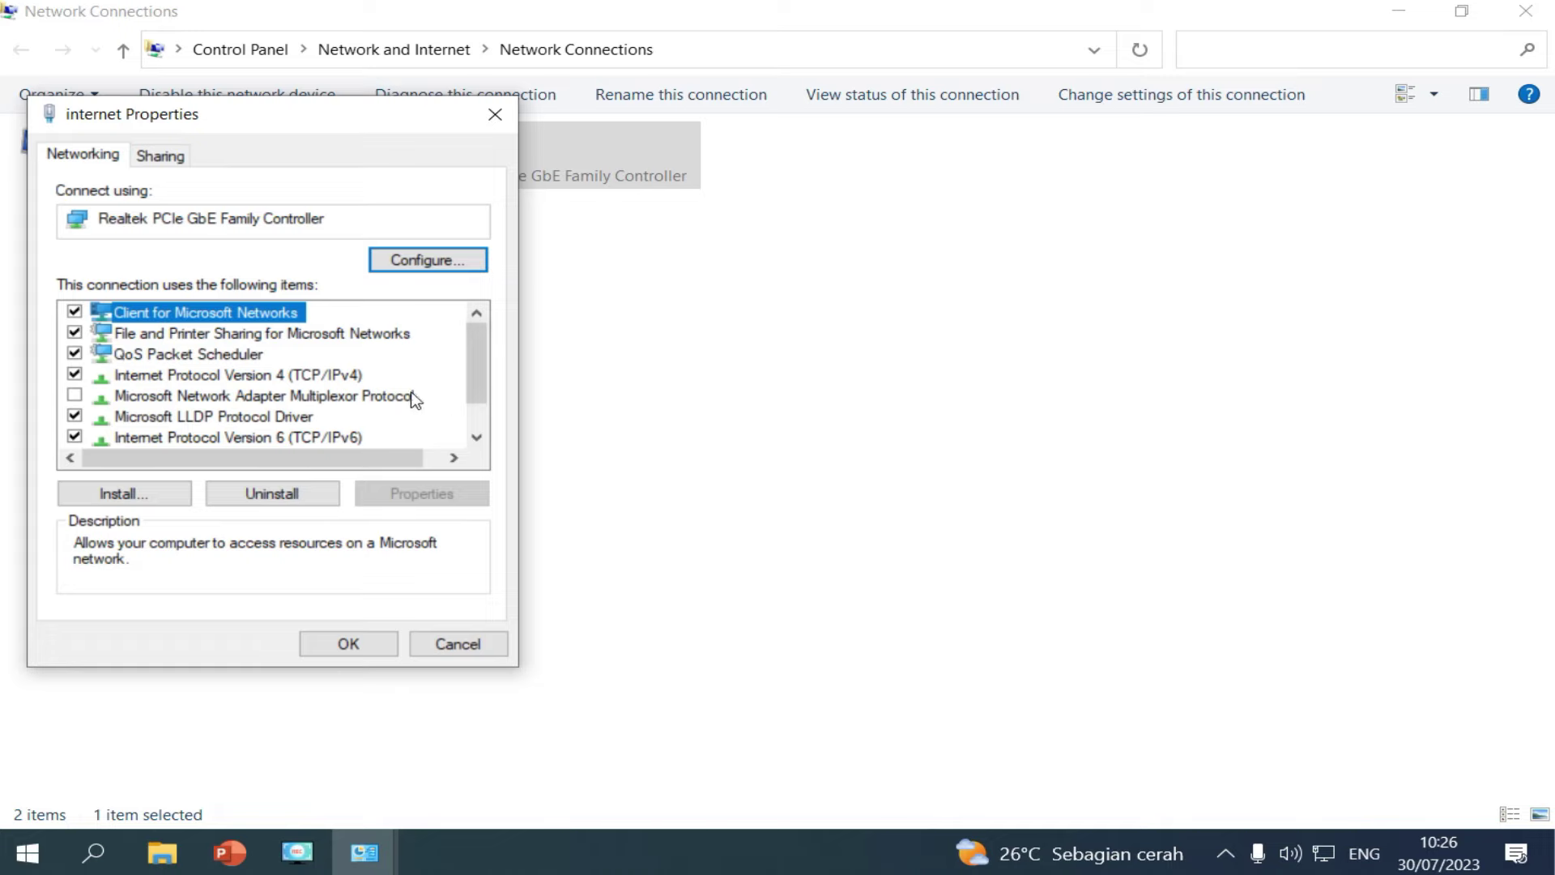
{"action": "left_click", "coordinate": [334, 380]}
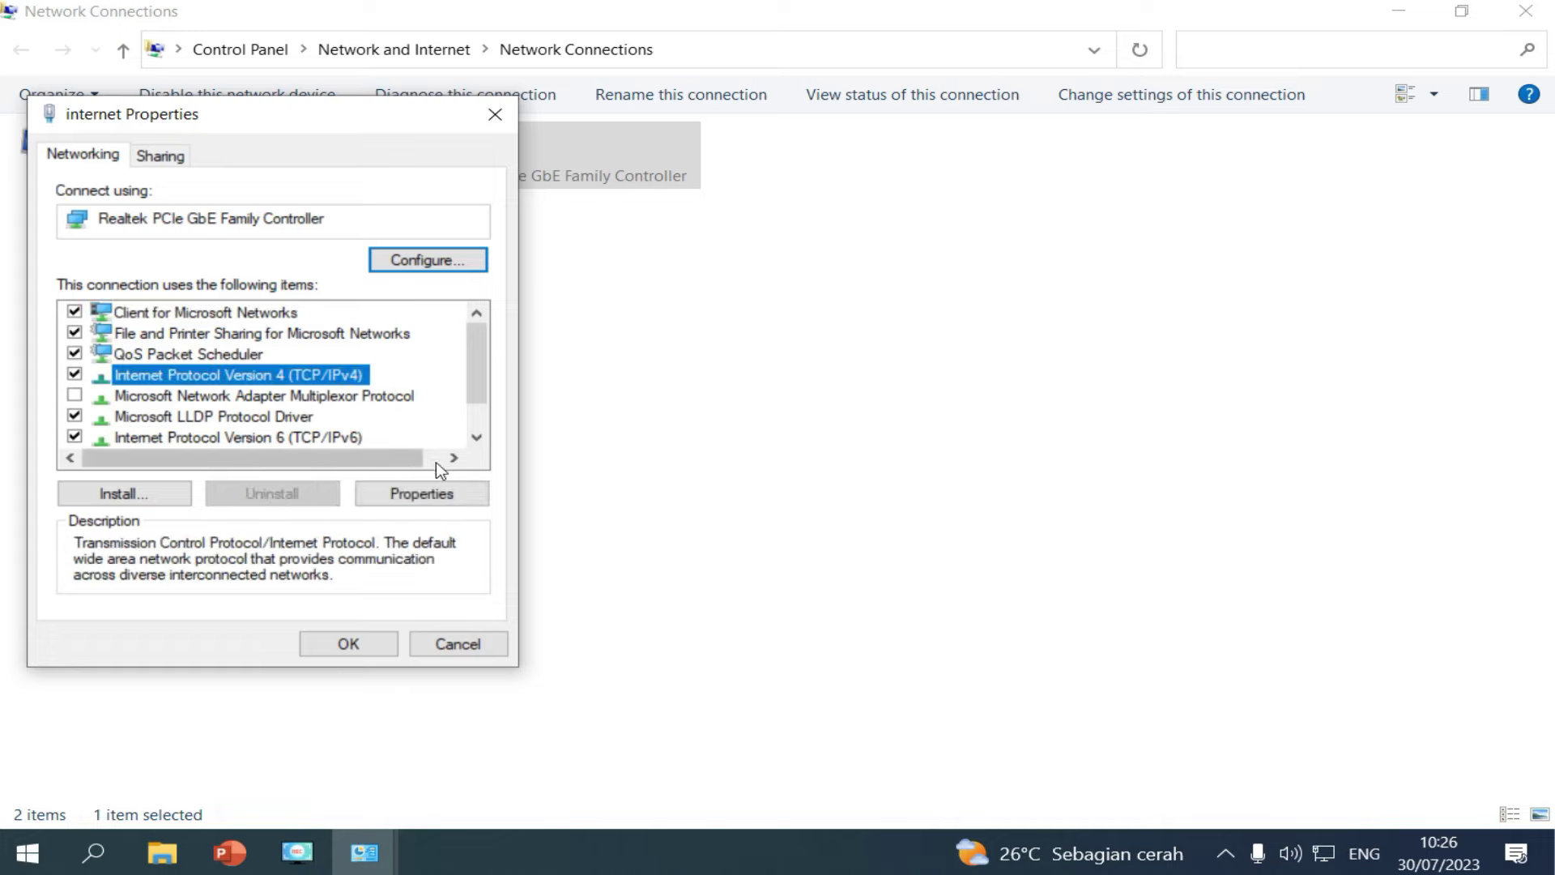
{"action": "left_click", "coordinate": [421, 493]}
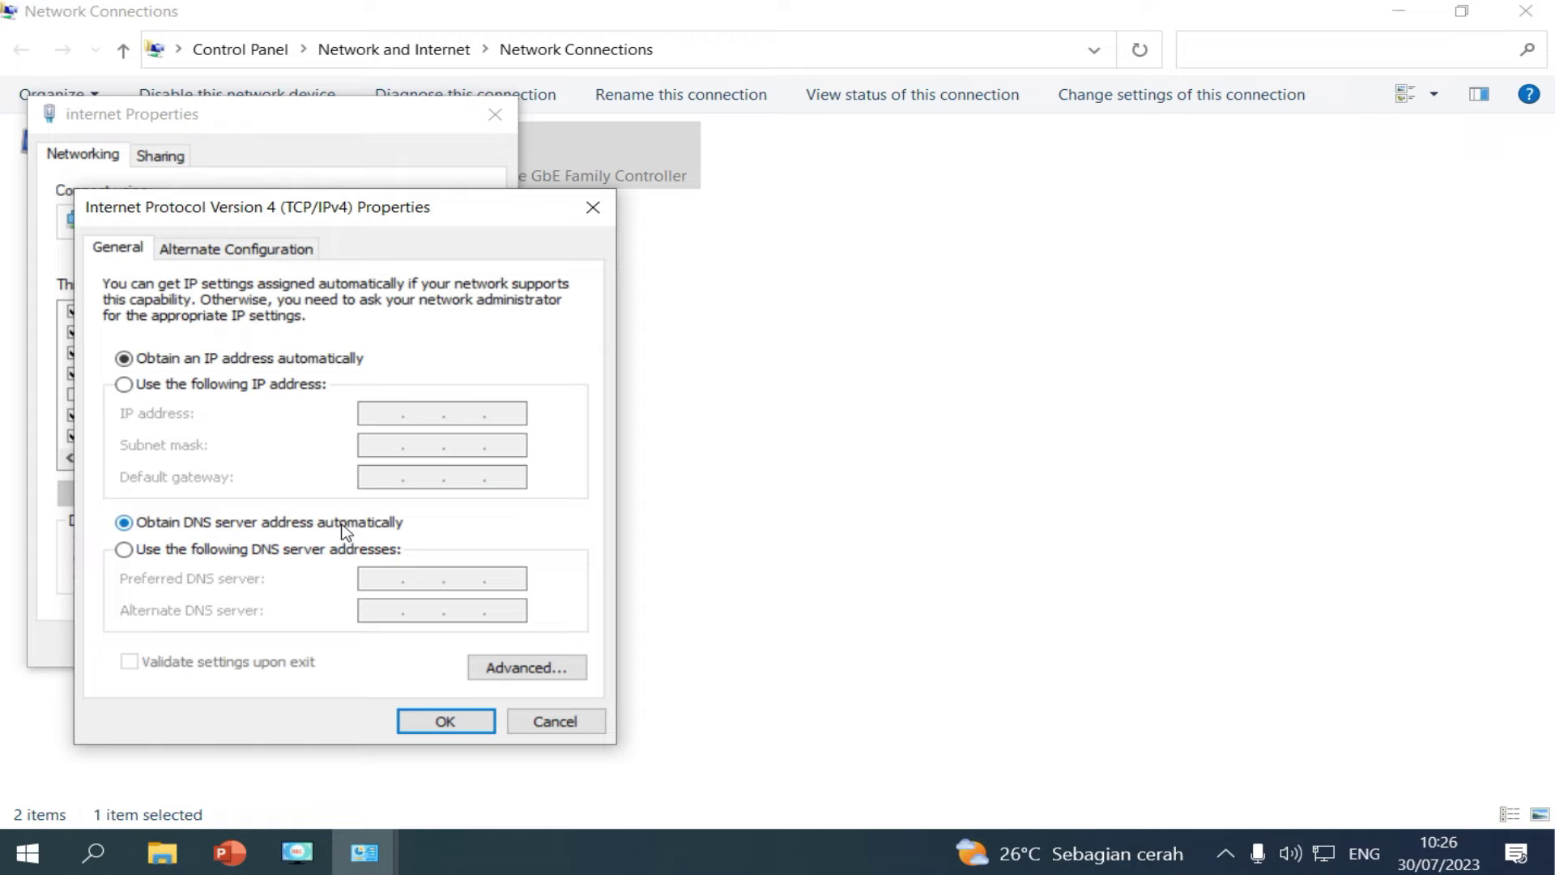
{"action": "left_click", "coordinate": [442, 725]}
{"action": "left_click", "coordinate": [355, 644]}
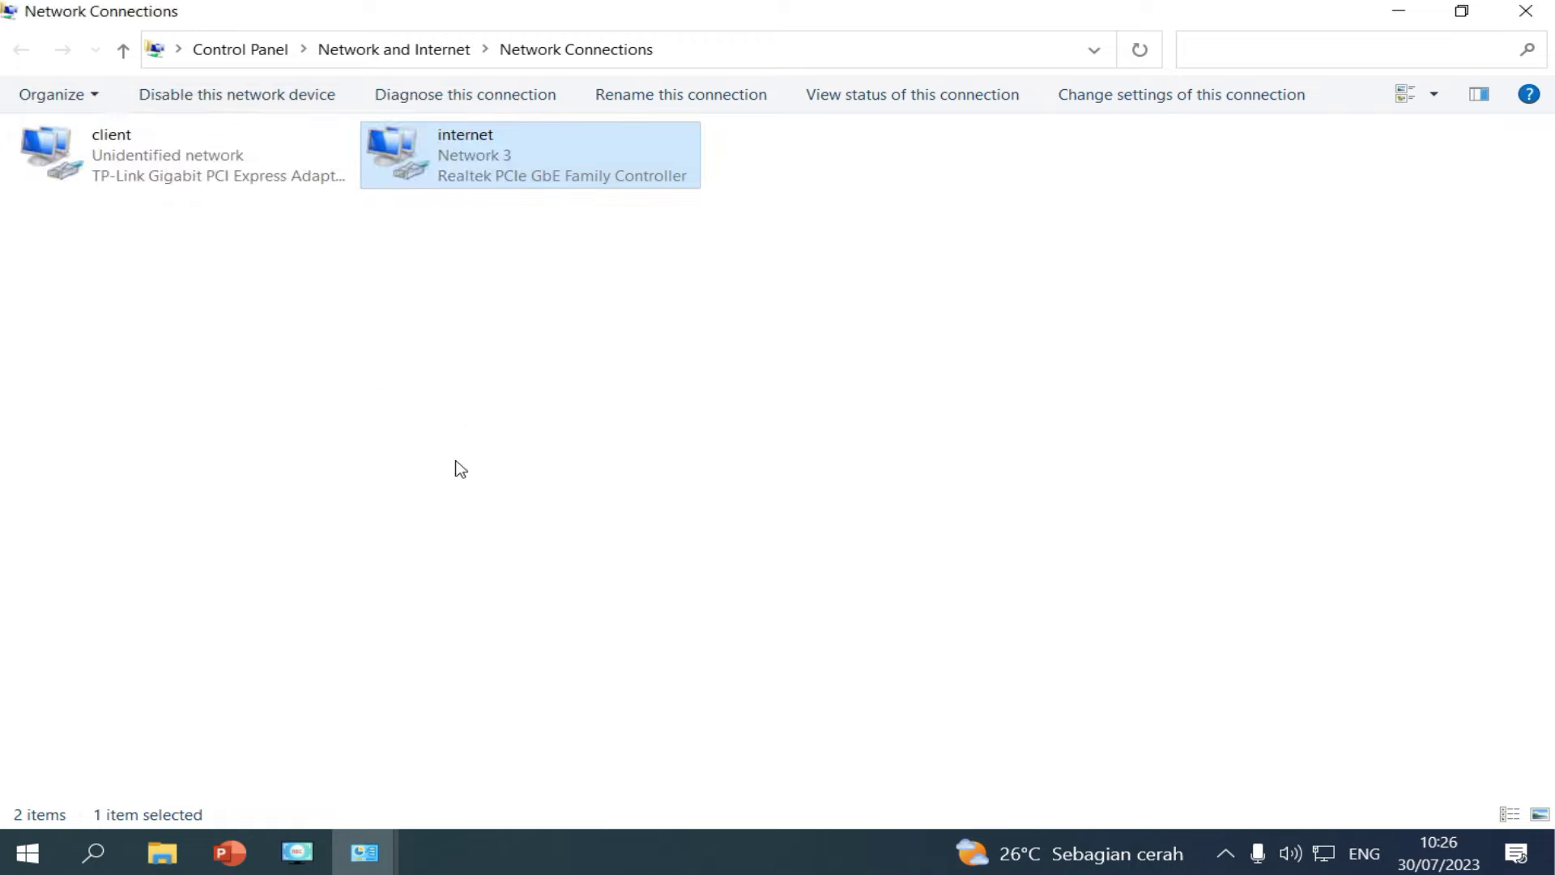
Open the Internet Protocol Version 4 properties of the client adapter.
{"action": "left_click", "coordinate": [125, 168]}
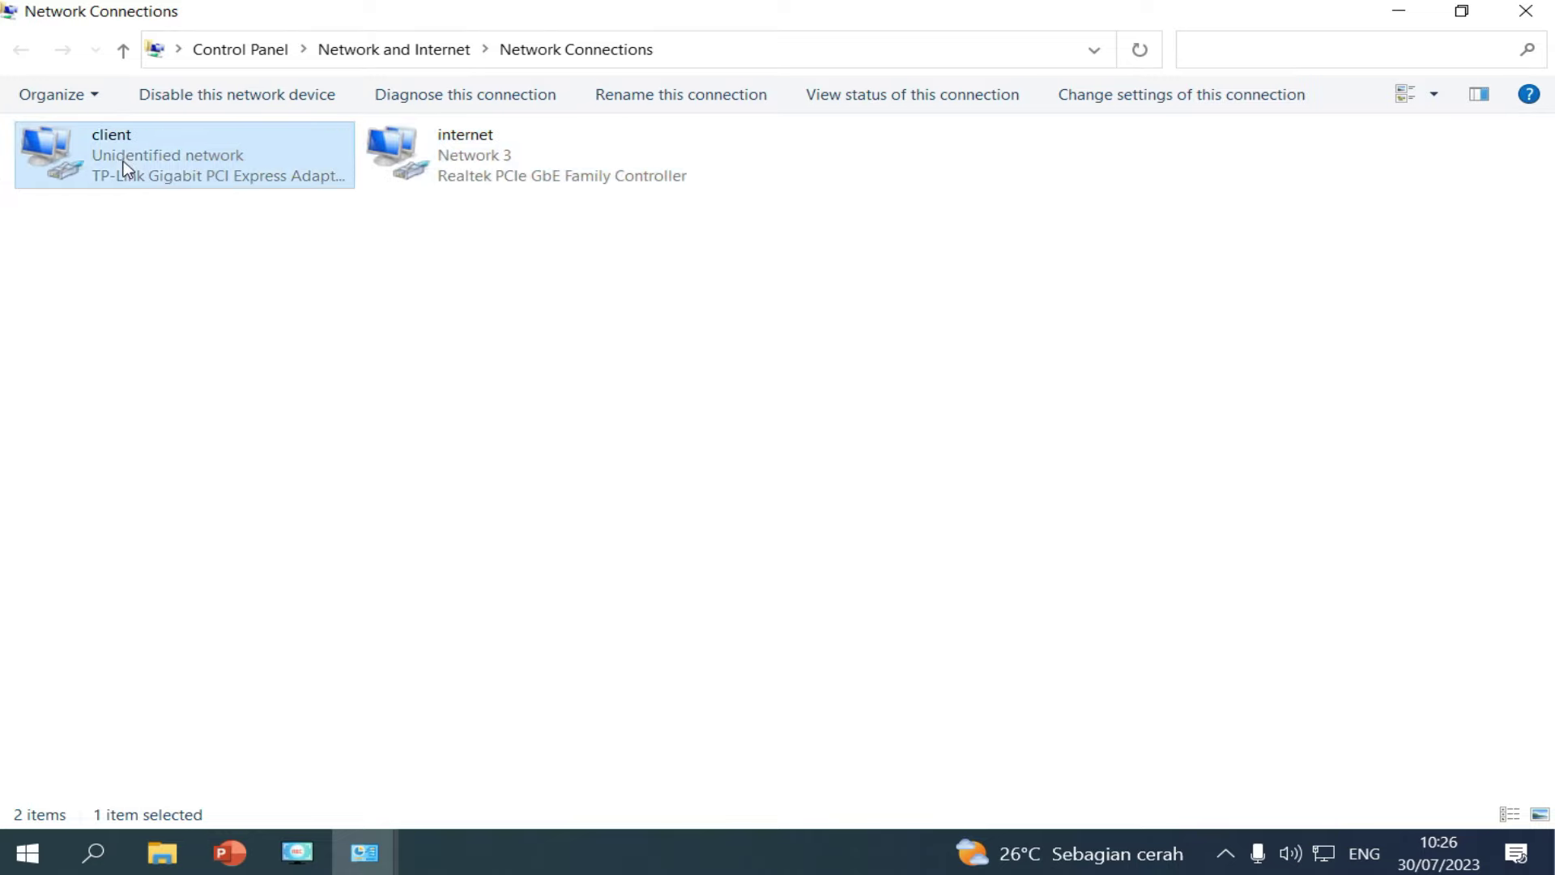
{"action": "right_click", "coordinate": [126, 168]}
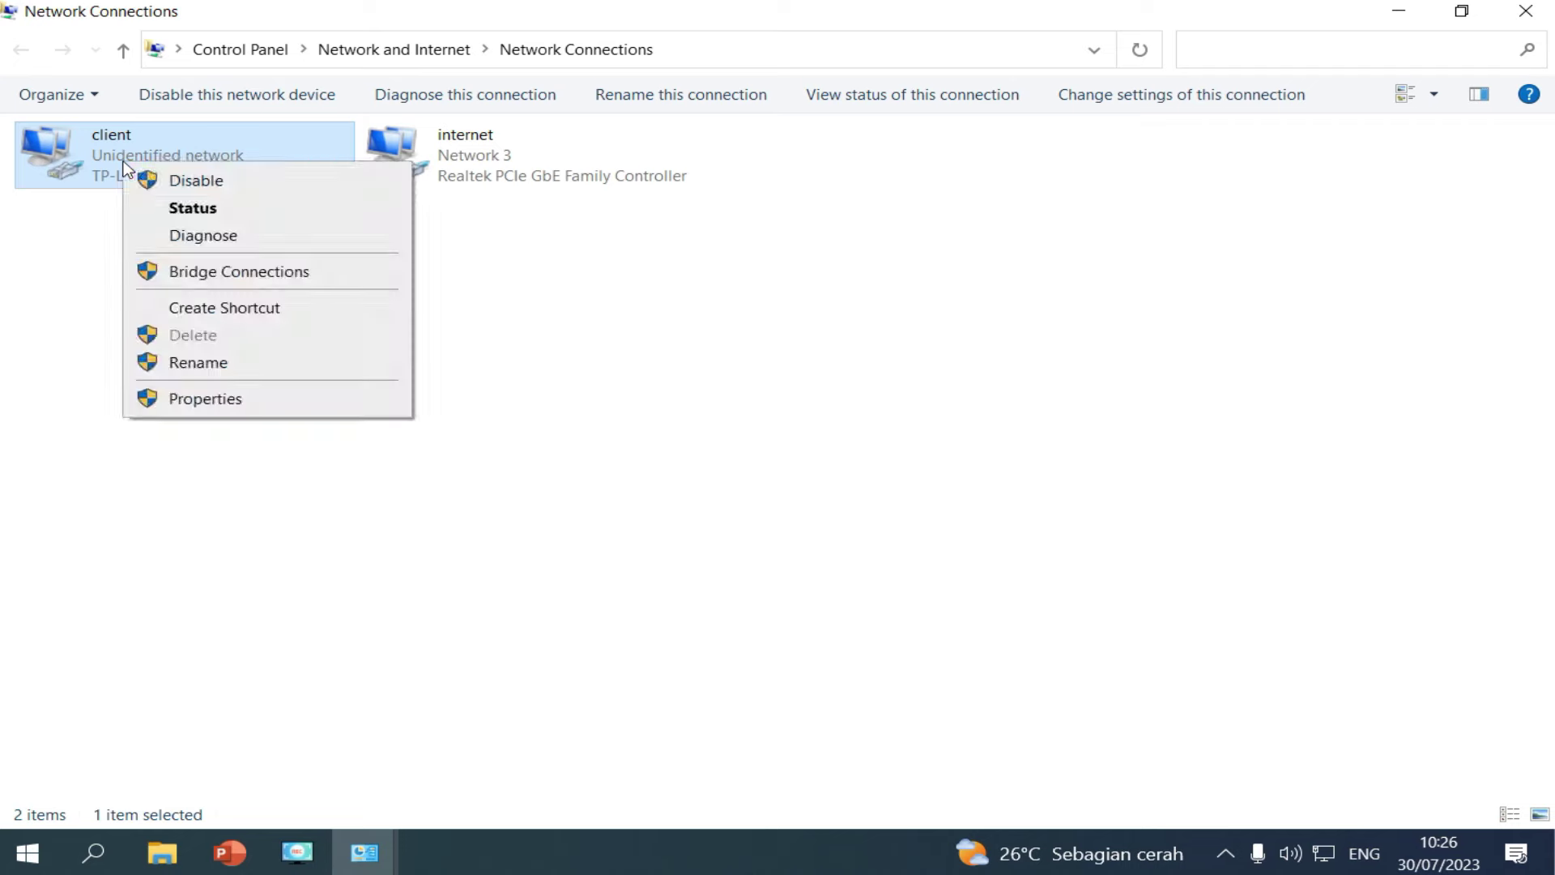
{"action": "left_click", "coordinate": [207, 398]}
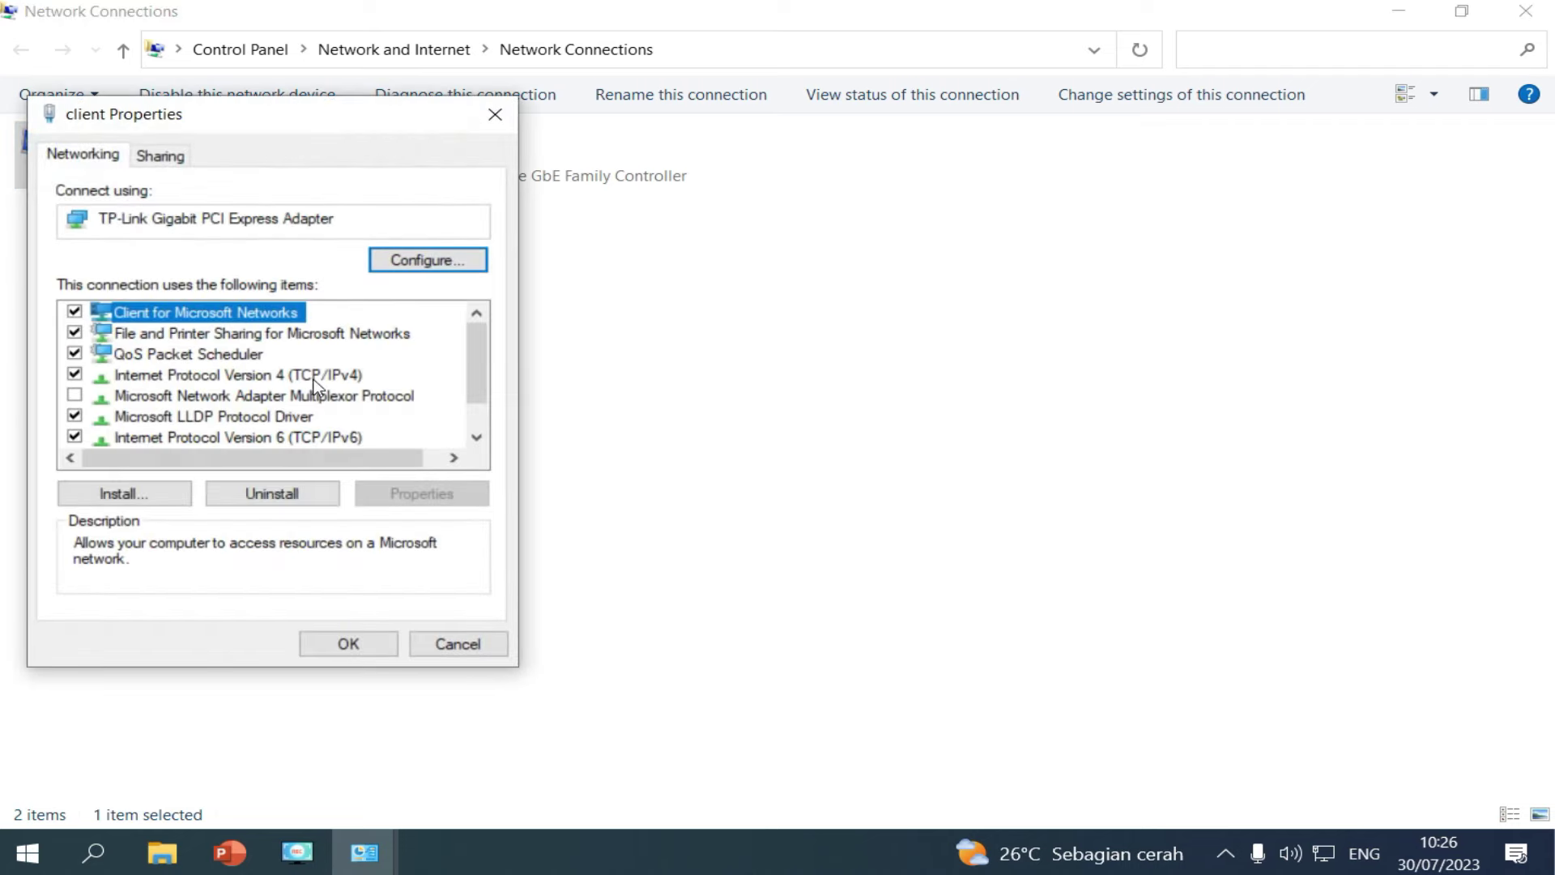
{"action": "left_click", "coordinate": [314, 377]}
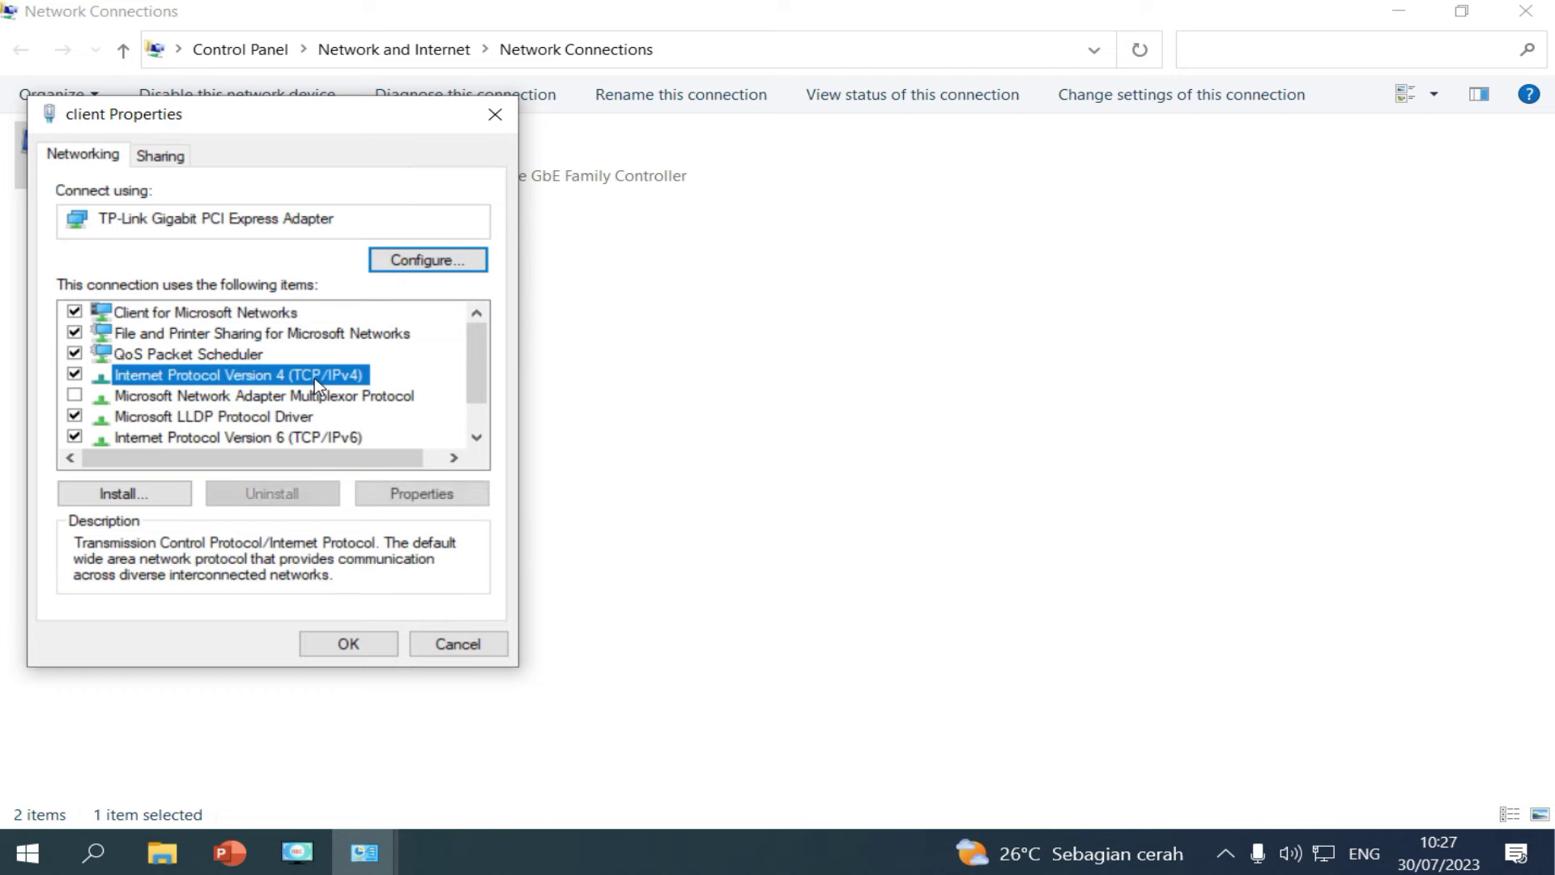
{"action": "left_click", "coordinate": [447, 495]}
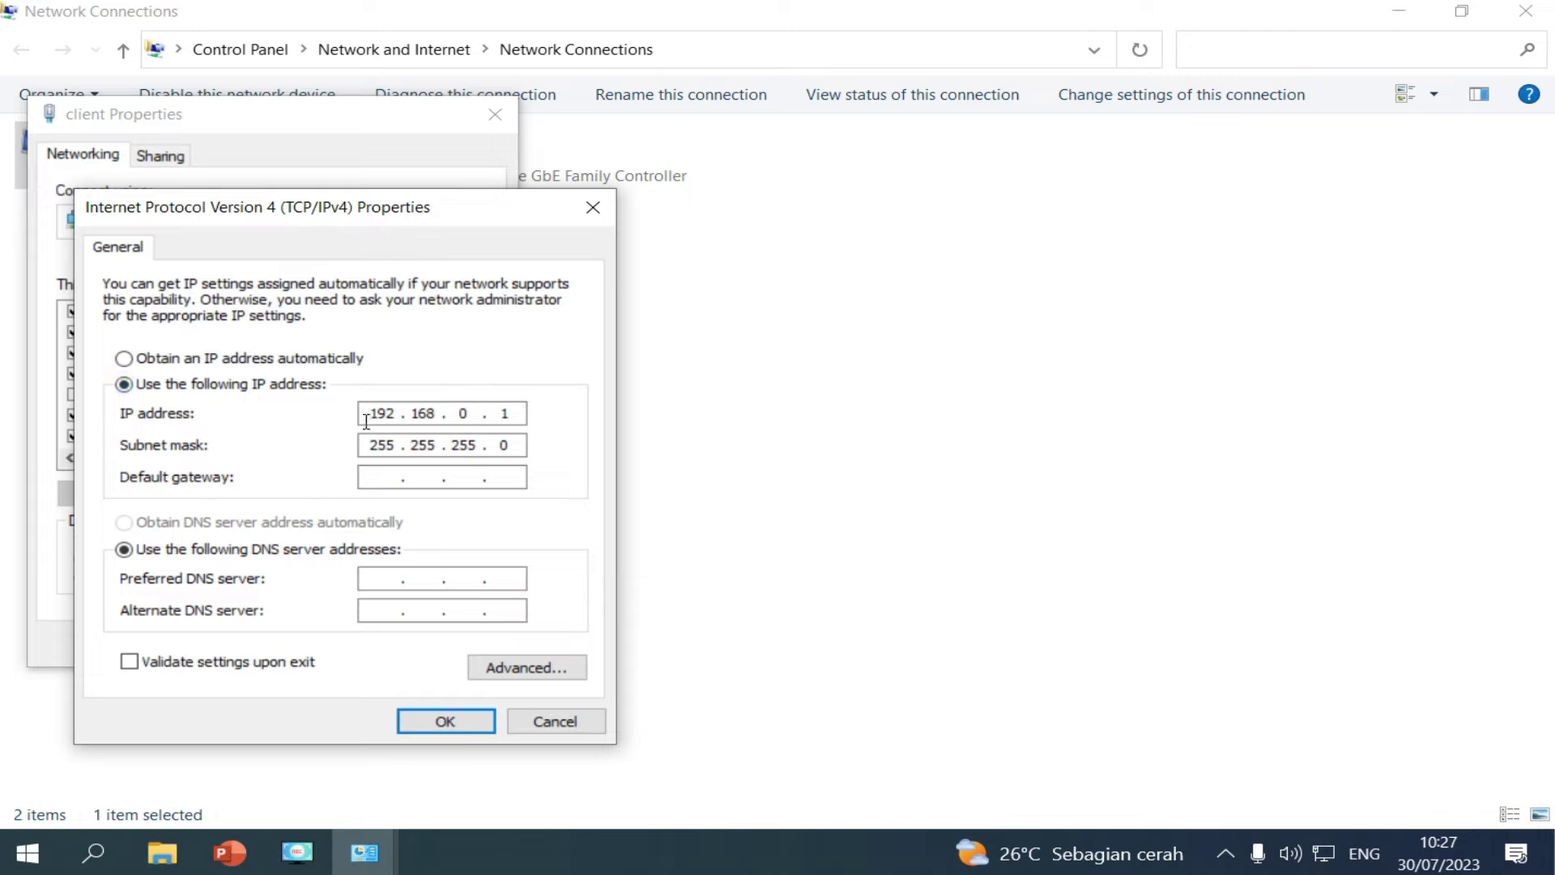
Confirm static IP 192.168.0.1 with mask 255.255.255.0 and close the adapter properties.
{"action": "key", "text": "Right"}
{"action": "key", "text": "Right"}
{"action": "key", "text": "Right"}
{"action": "key", "text": "Right"}
{"action": "key", "text": "Right"}
{"action": "key", "text": "Right"}
{"action": "key", "text": "Right"}
{"action": "key", "text": "Right"}
{"action": "key", "text": "Right"}
{"action": "key", "text": "Right"}
{"action": "key", "text": "Left"}
{"action": "key", "text": "Left"}
{"action": "key", "text": "Left"}
{"action": "key", "text": "Left"}
{"action": "key", "text": "Left"}
{"action": "key", "text": "Left"}
{"action": "key", "text": "Left"}
{"action": "key", "text": "Right"}
{"action": "key", "text": "Right"}
{"action": "key", "text": "Right"}
{"action": "key", "text": "Right"}
{"action": "key", "text": "Right"}
{"action": "key", "text": "Right"}
{"action": "key", "text": "Right"}
{"action": "double_click", "coordinate": [372, 412]}
{"action": "double_click", "coordinate": [415, 413]}
{"action": "double_click", "coordinate": [470, 414]}
{"action": "left_click", "coordinate": [499, 414]}
{"action": "double_click", "coordinate": [504, 413]}
{"action": "left_click", "coordinate": [512, 412]}
{"action": "key", "text": "Tab"}
{"action": "left_click", "coordinate": [446, 721]}
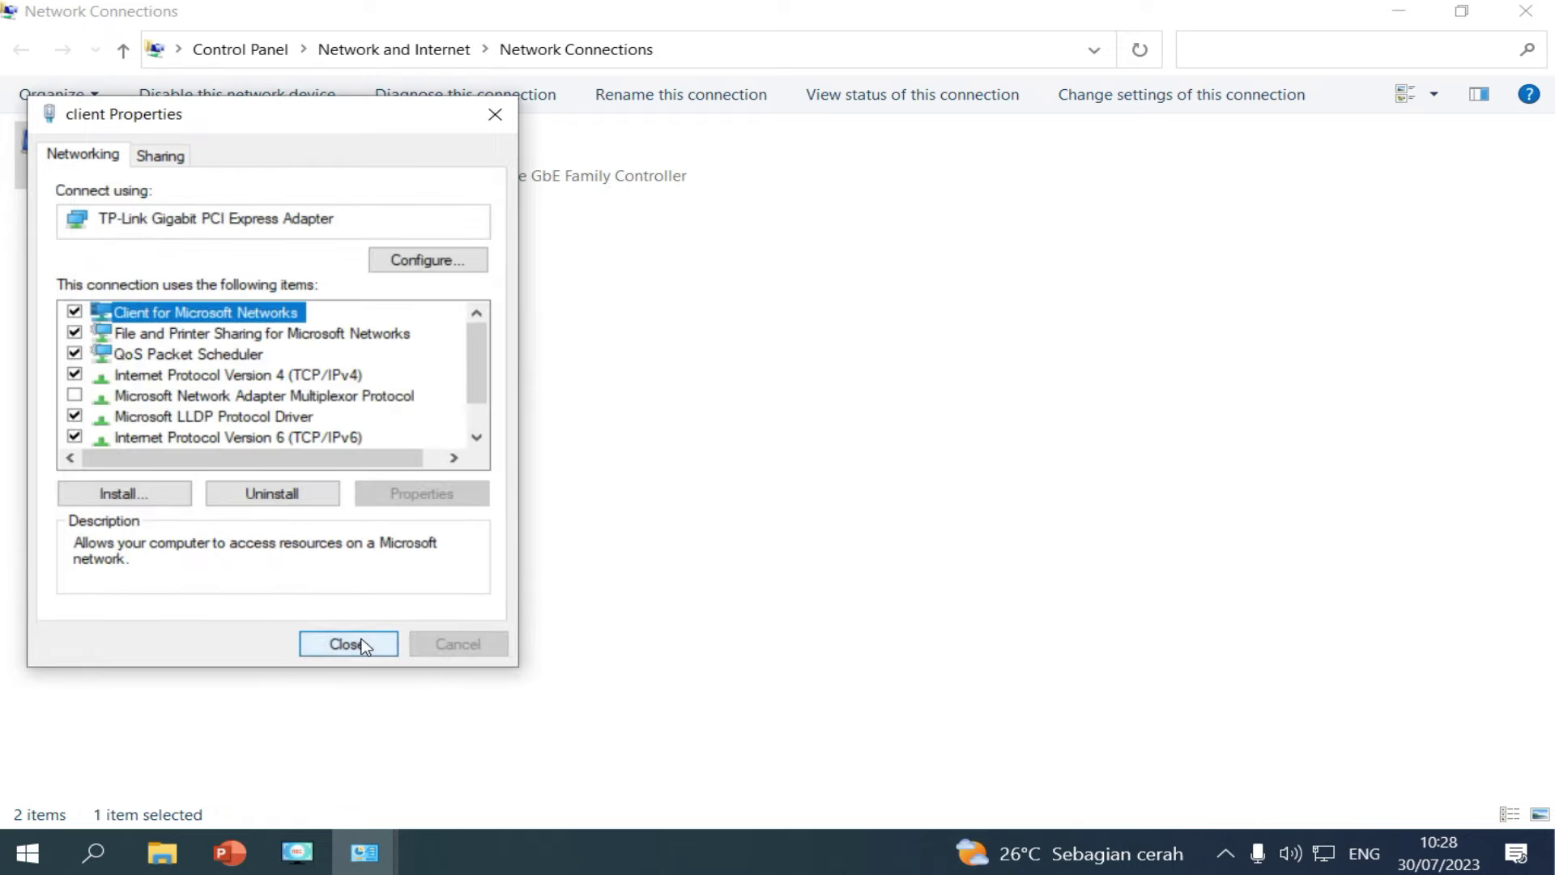
{"action": "left_click", "coordinate": [361, 643]}
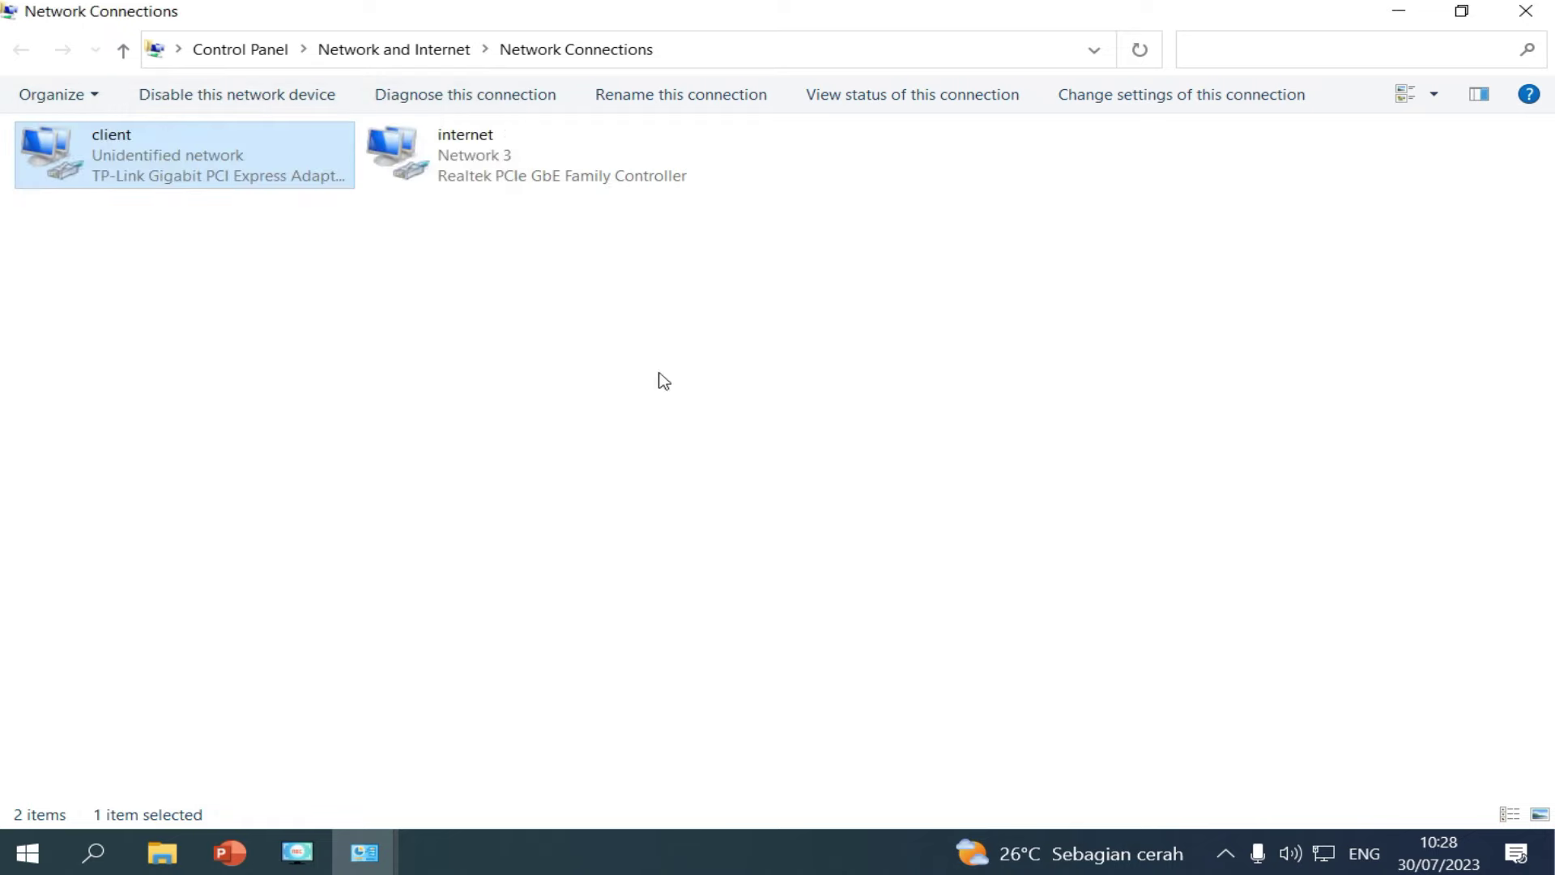
Close Network Connections, the Network and Sharing Center and This PC.
{"action": "left_click", "coordinate": [1526, 16]}
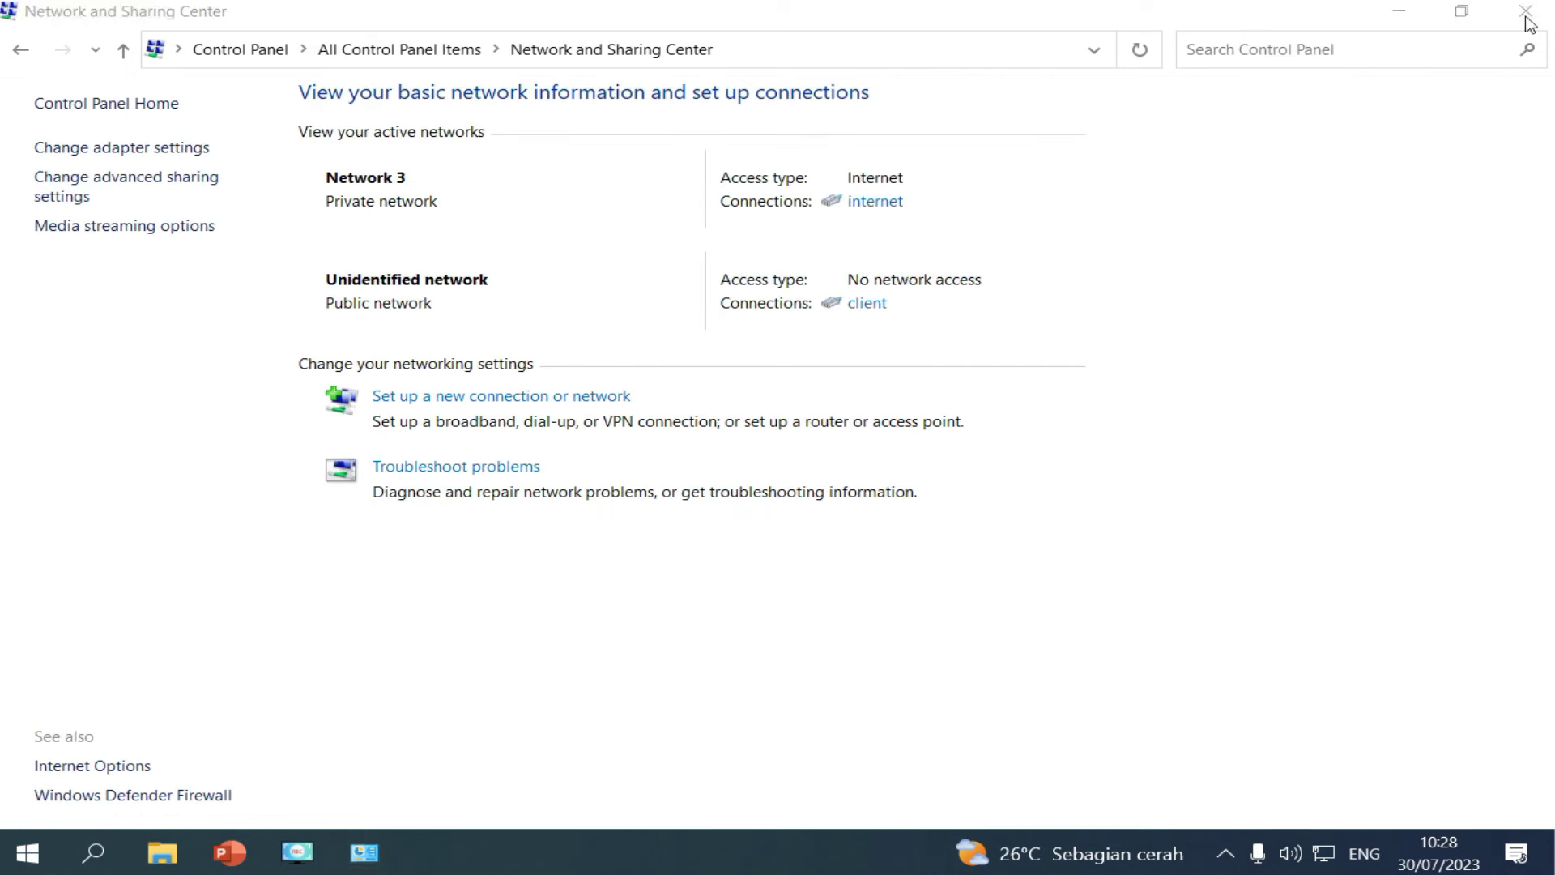
{"action": "left_click", "coordinate": [1512, 16]}
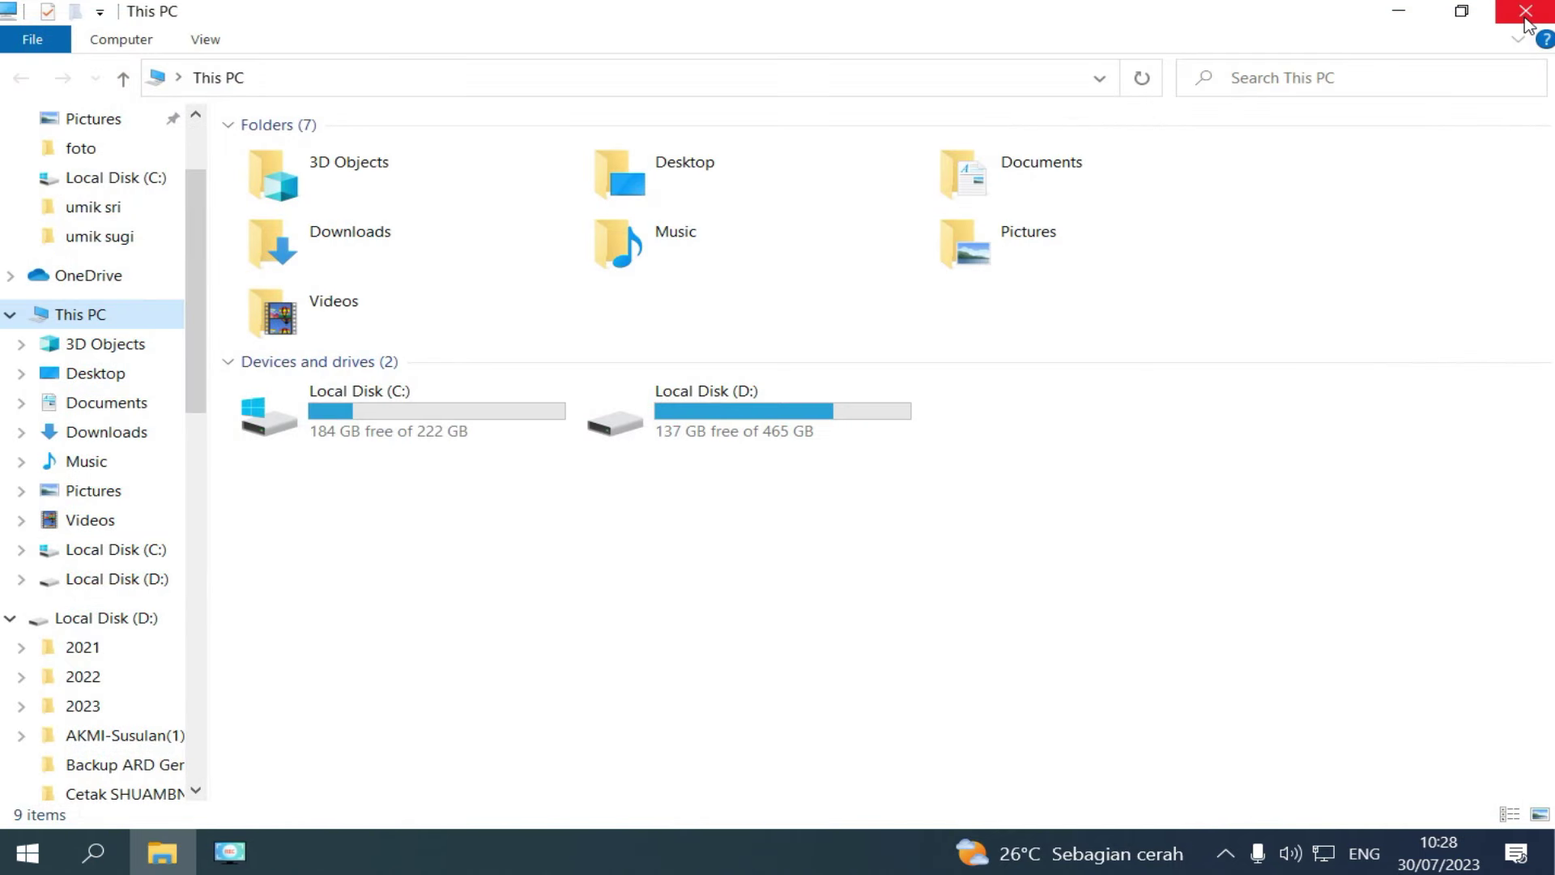
{"action": "left_click", "coordinate": [1525, 18]}
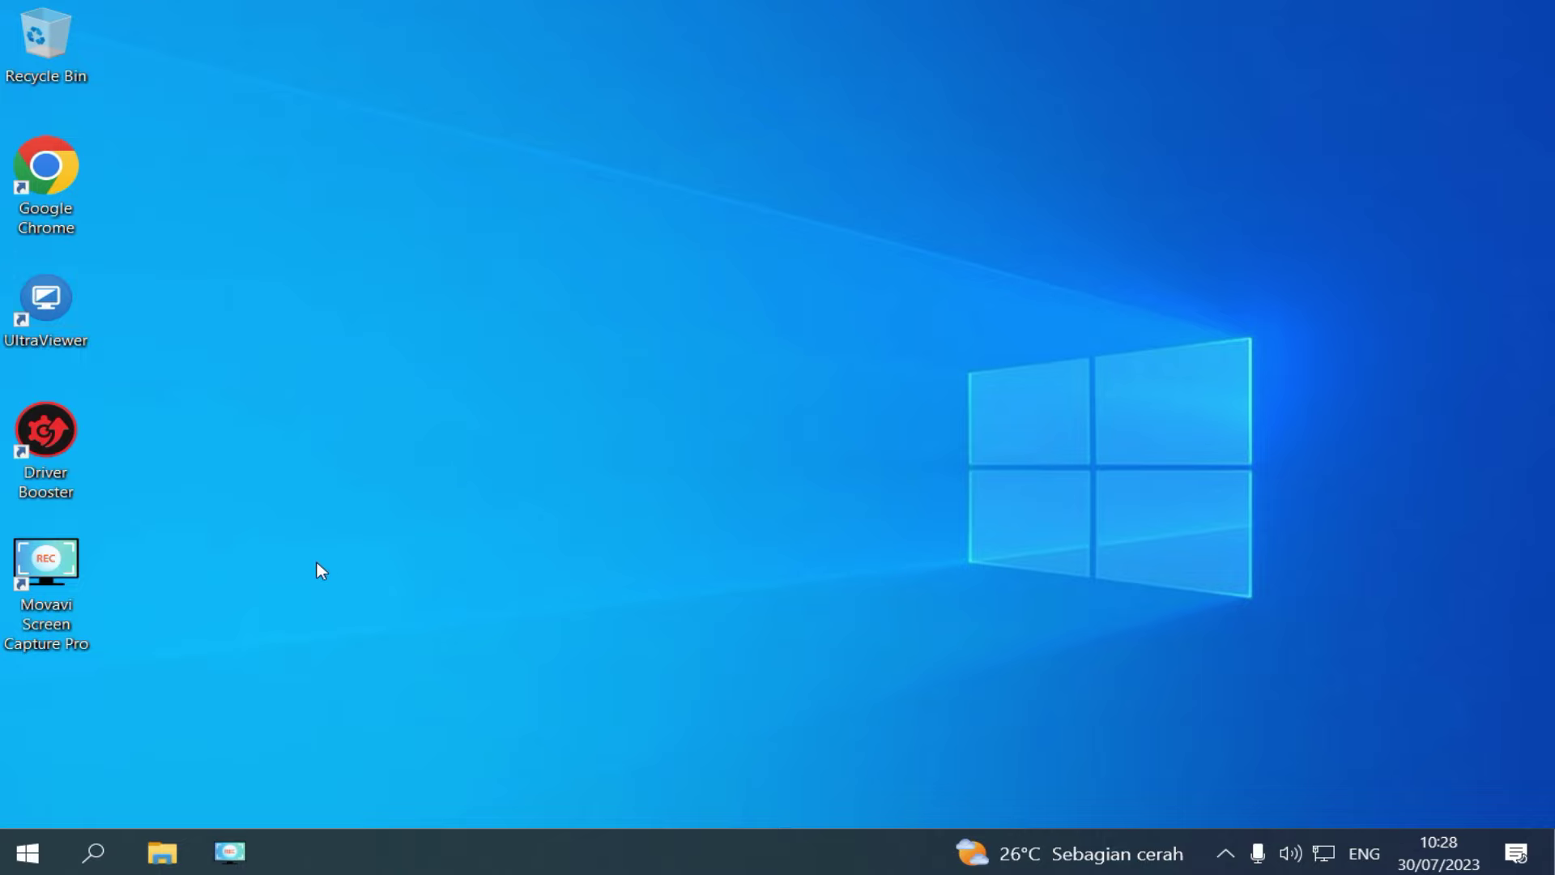
Open Control Panel's Change your account name page, then close it unchanged.
{"action": "left_click", "coordinate": [104, 838]}
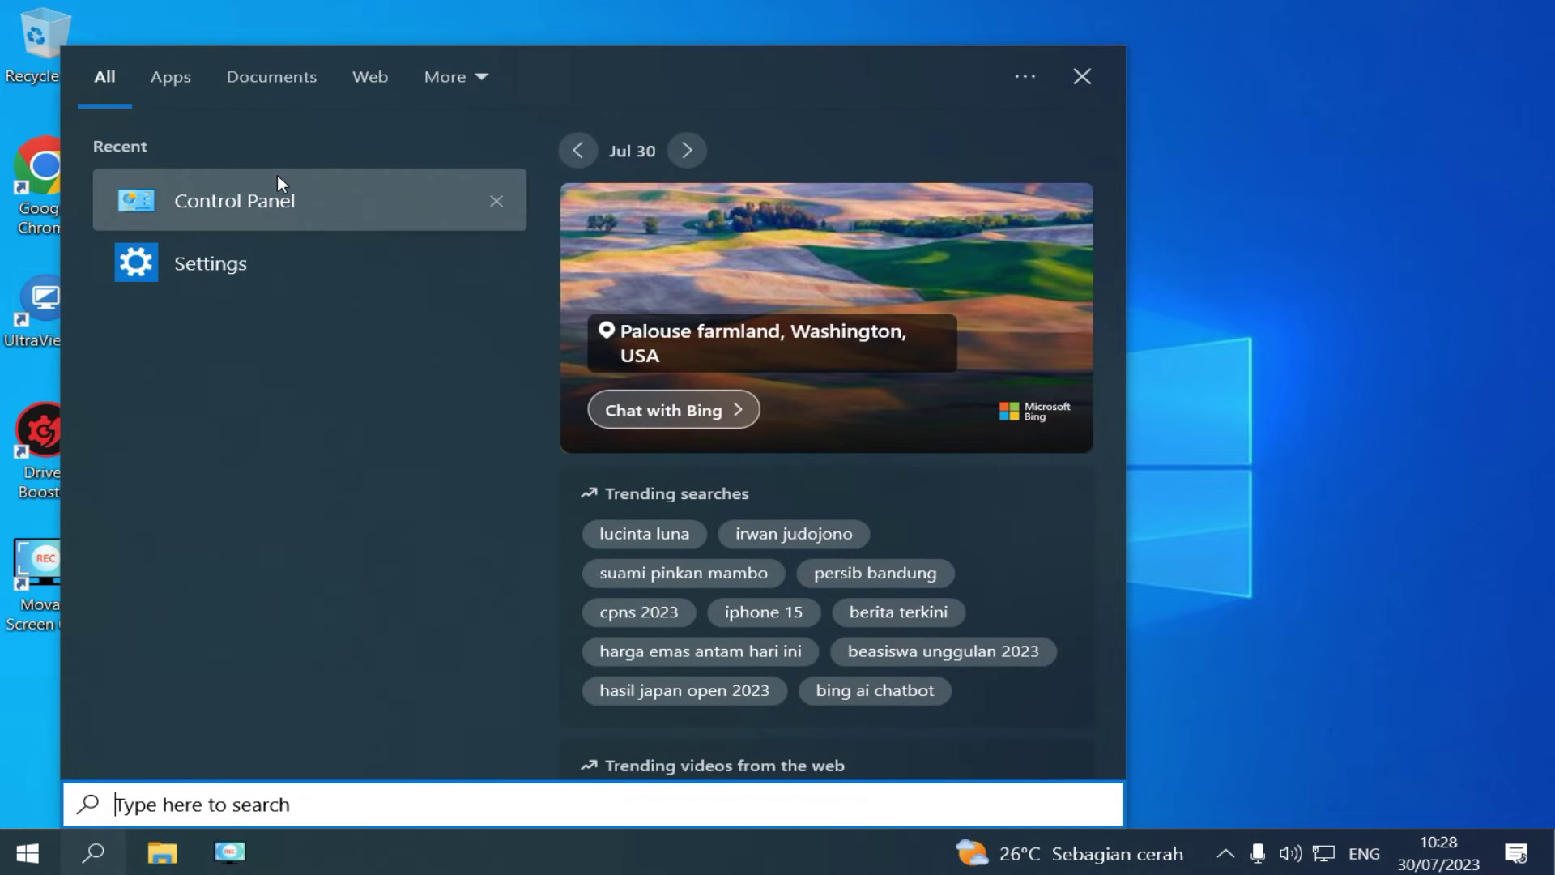
{"action": "left_click", "coordinate": [277, 191]}
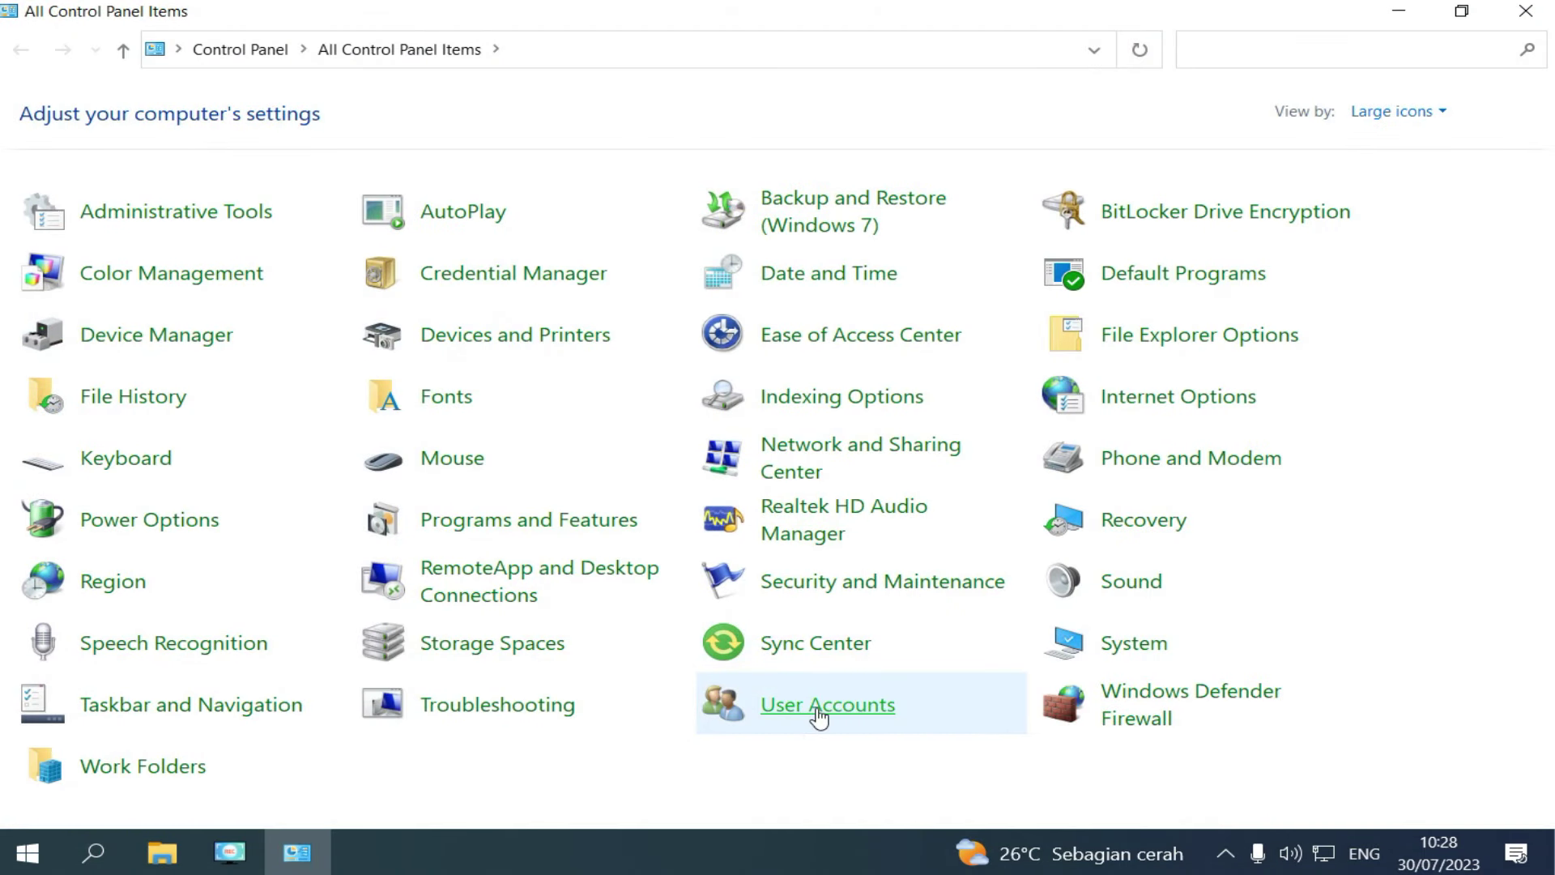
{"action": "left_click", "coordinate": [819, 714]}
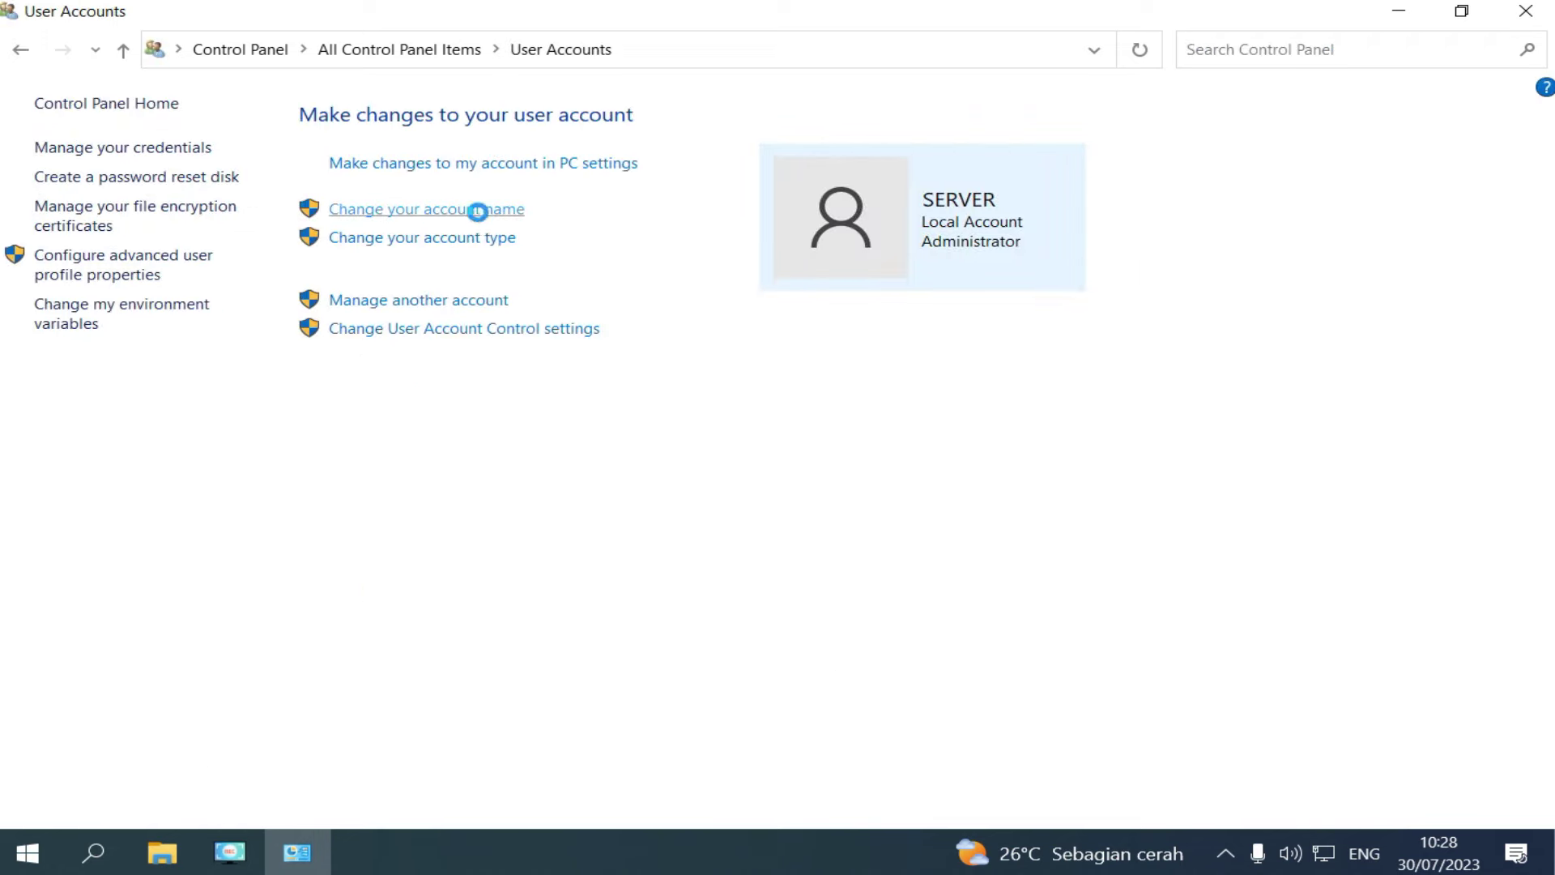
{"action": "left_click", "coordinate": [478, 216]}
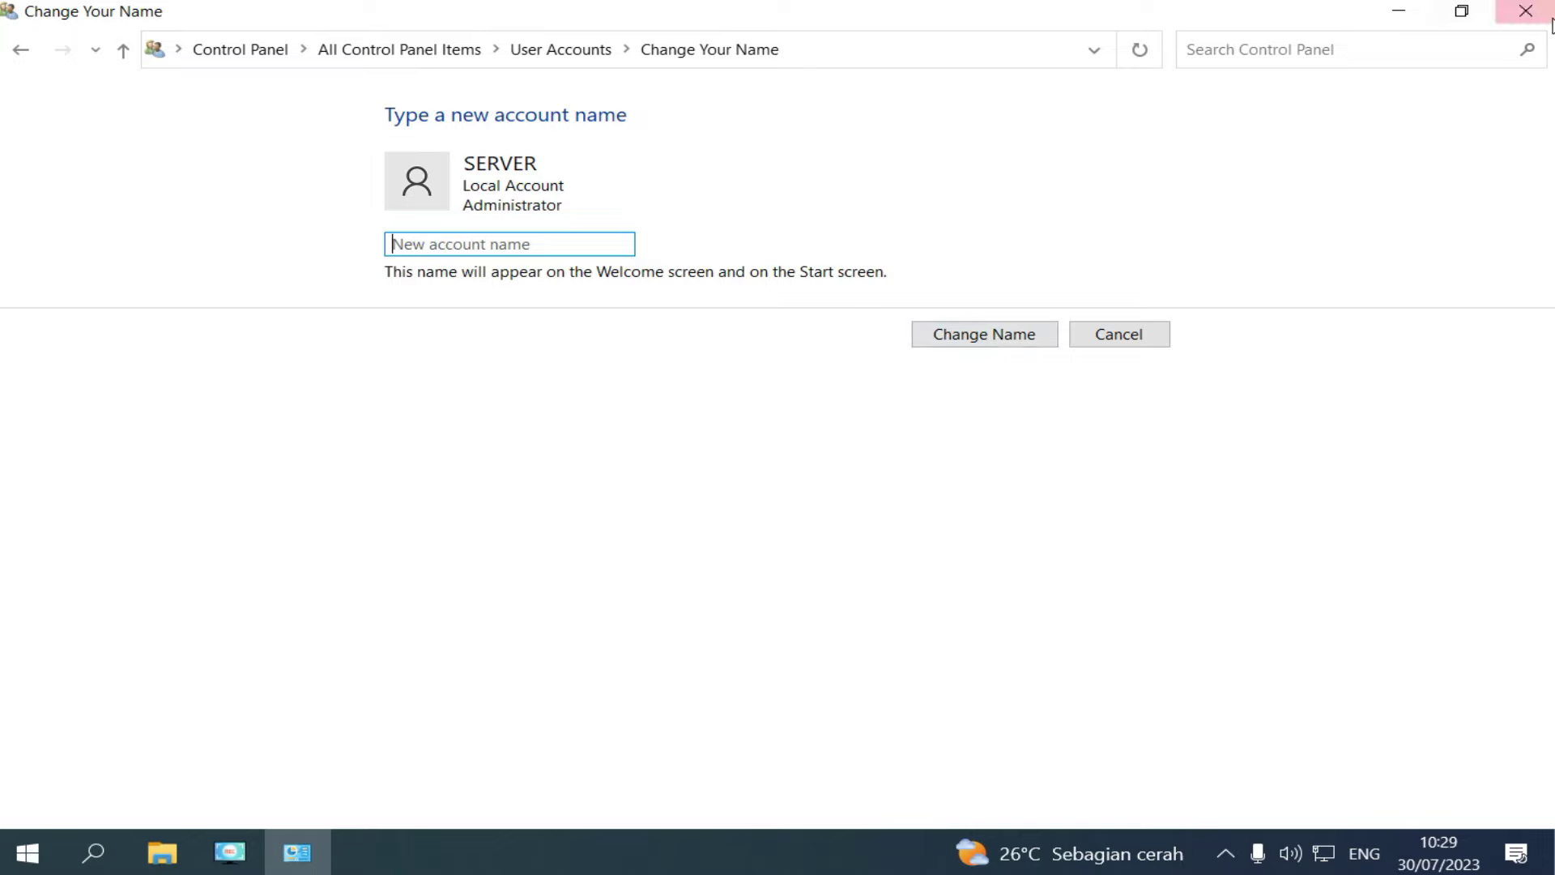
{"action": "left_click", "coordinate": [1526, 10]}
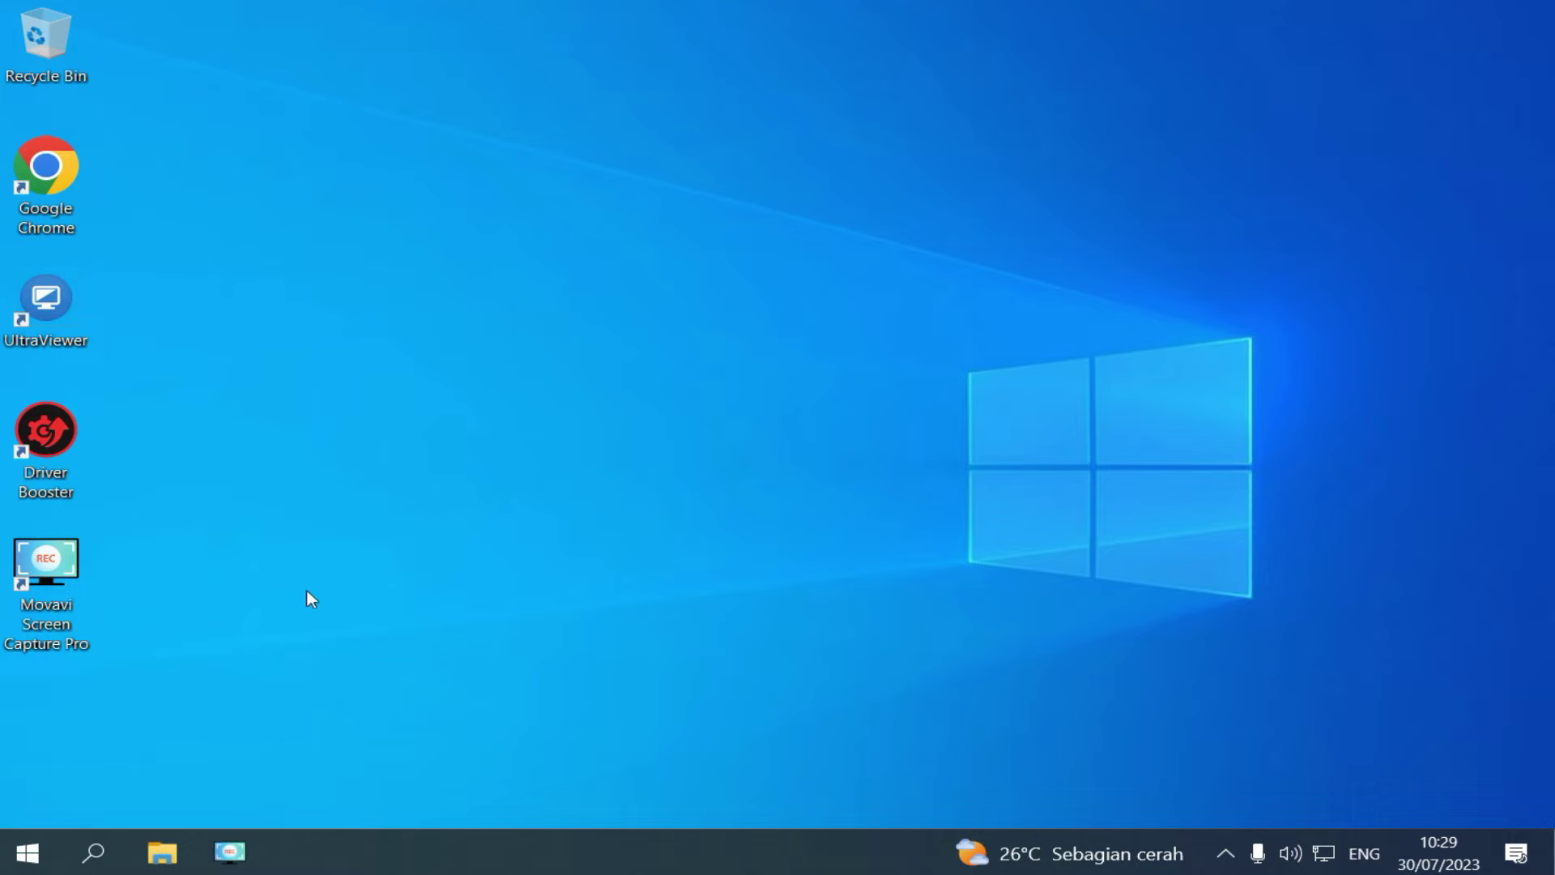
Search 'sett', open Settings > Accounts > Sign-in options and expand Password.
{"action": "left_click", "coordinate": [94, 851]}
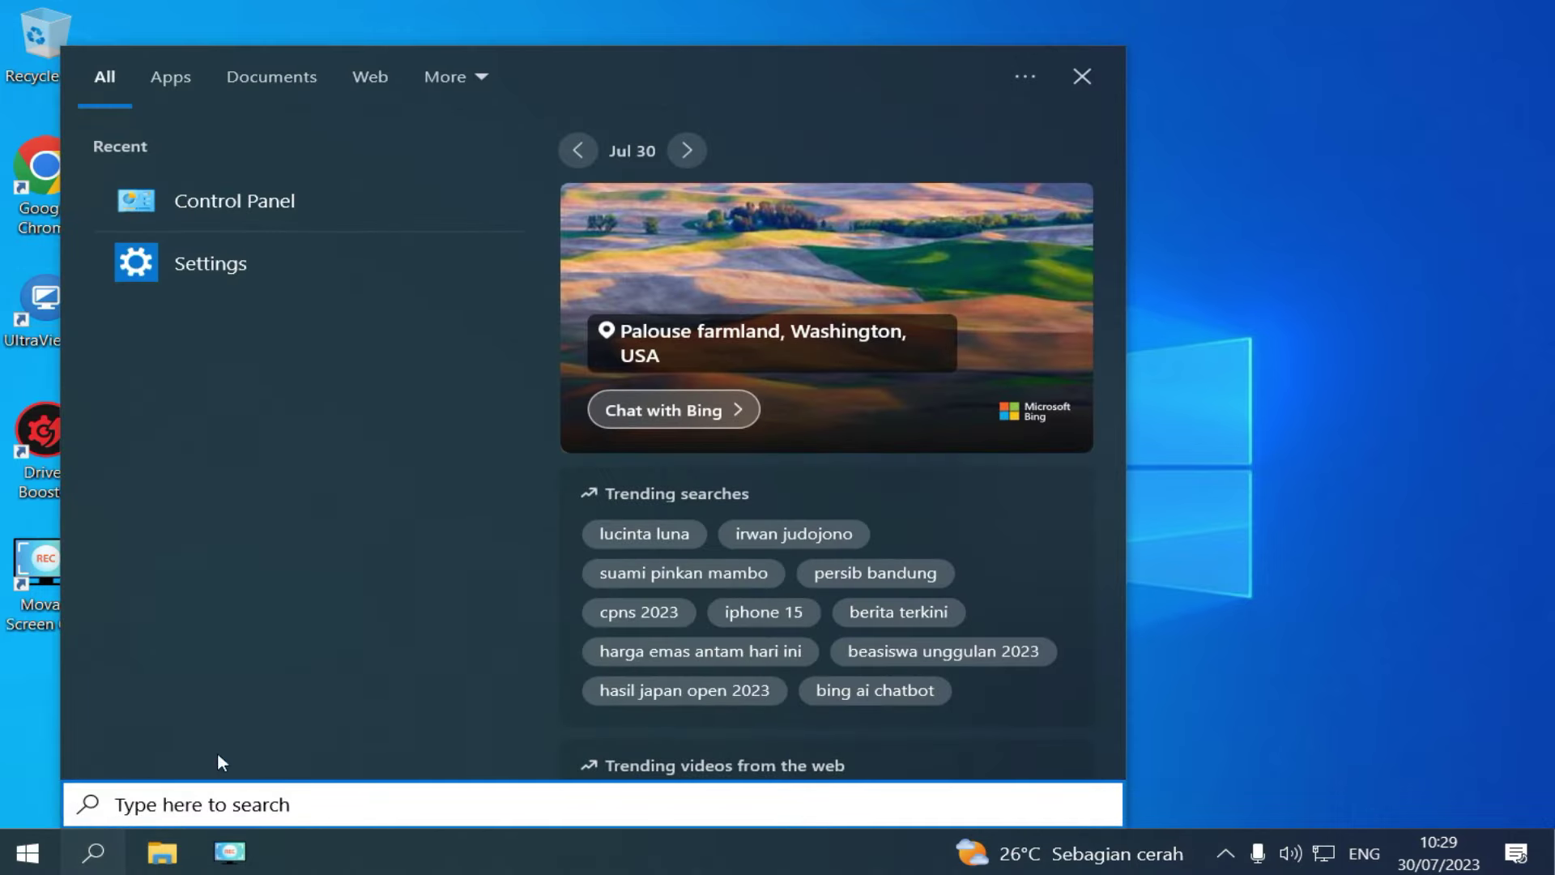
{"action": "type", "text": "sett"}
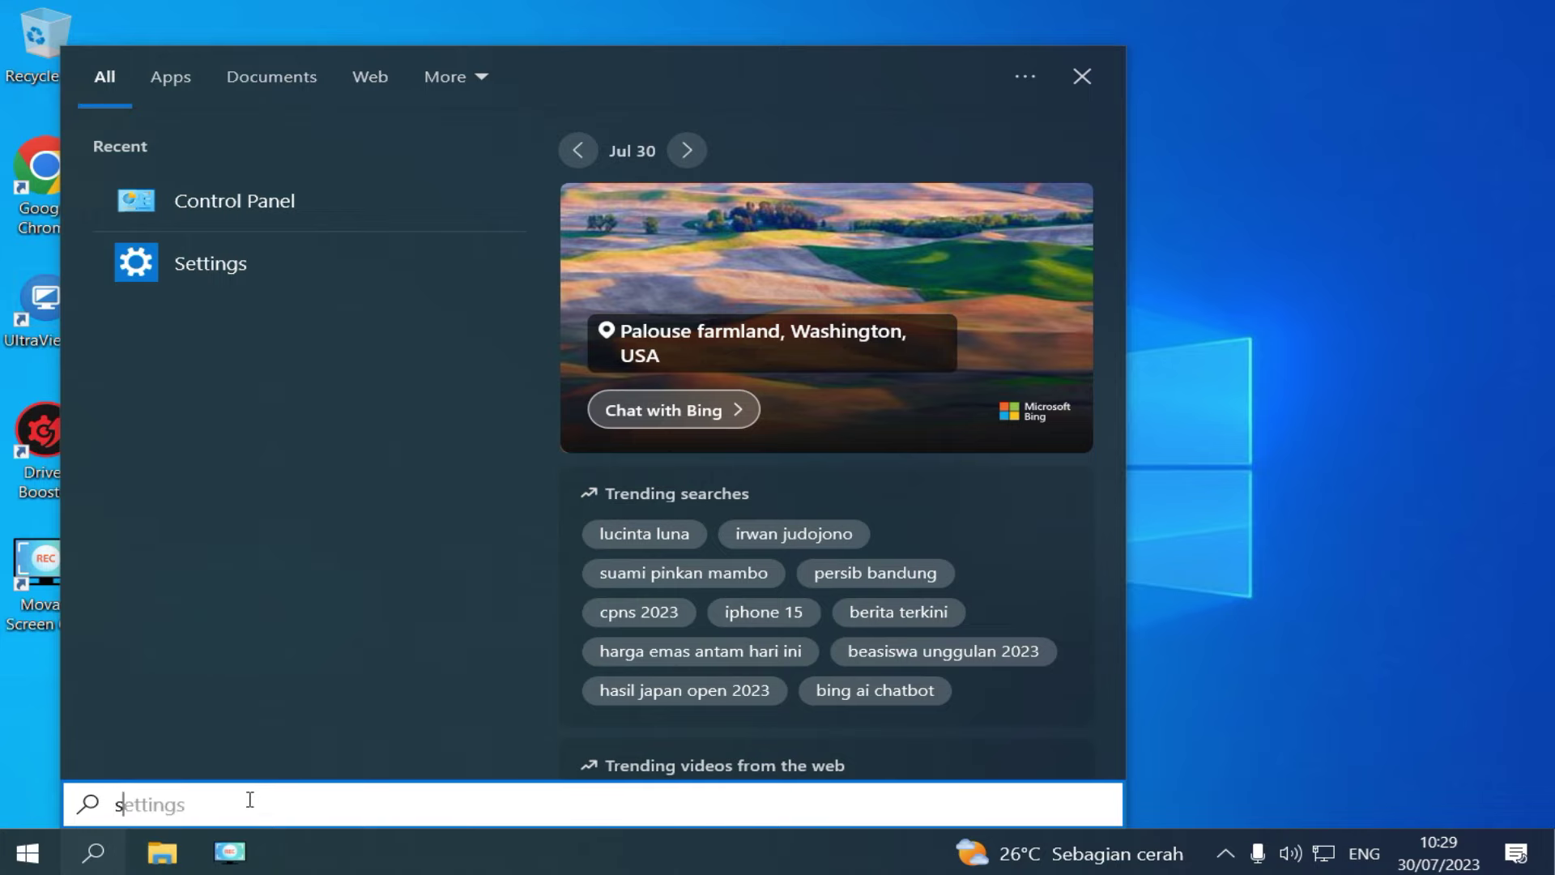
{"action": "left_click", "coordinate": [178, 169]}
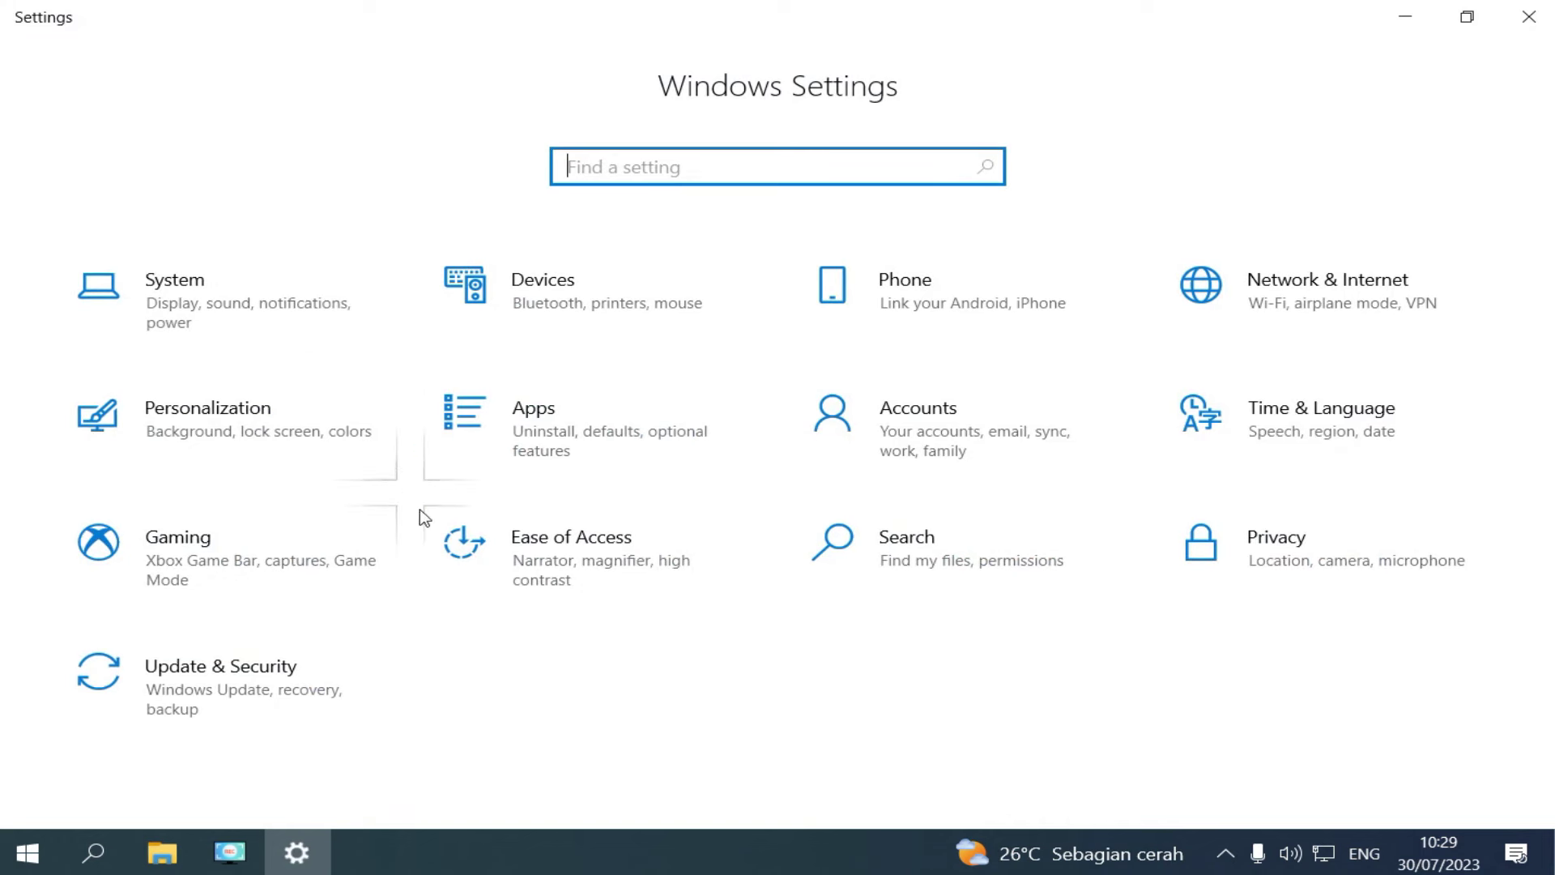
{"action": "left_click", "coordinate": [903, 417]}
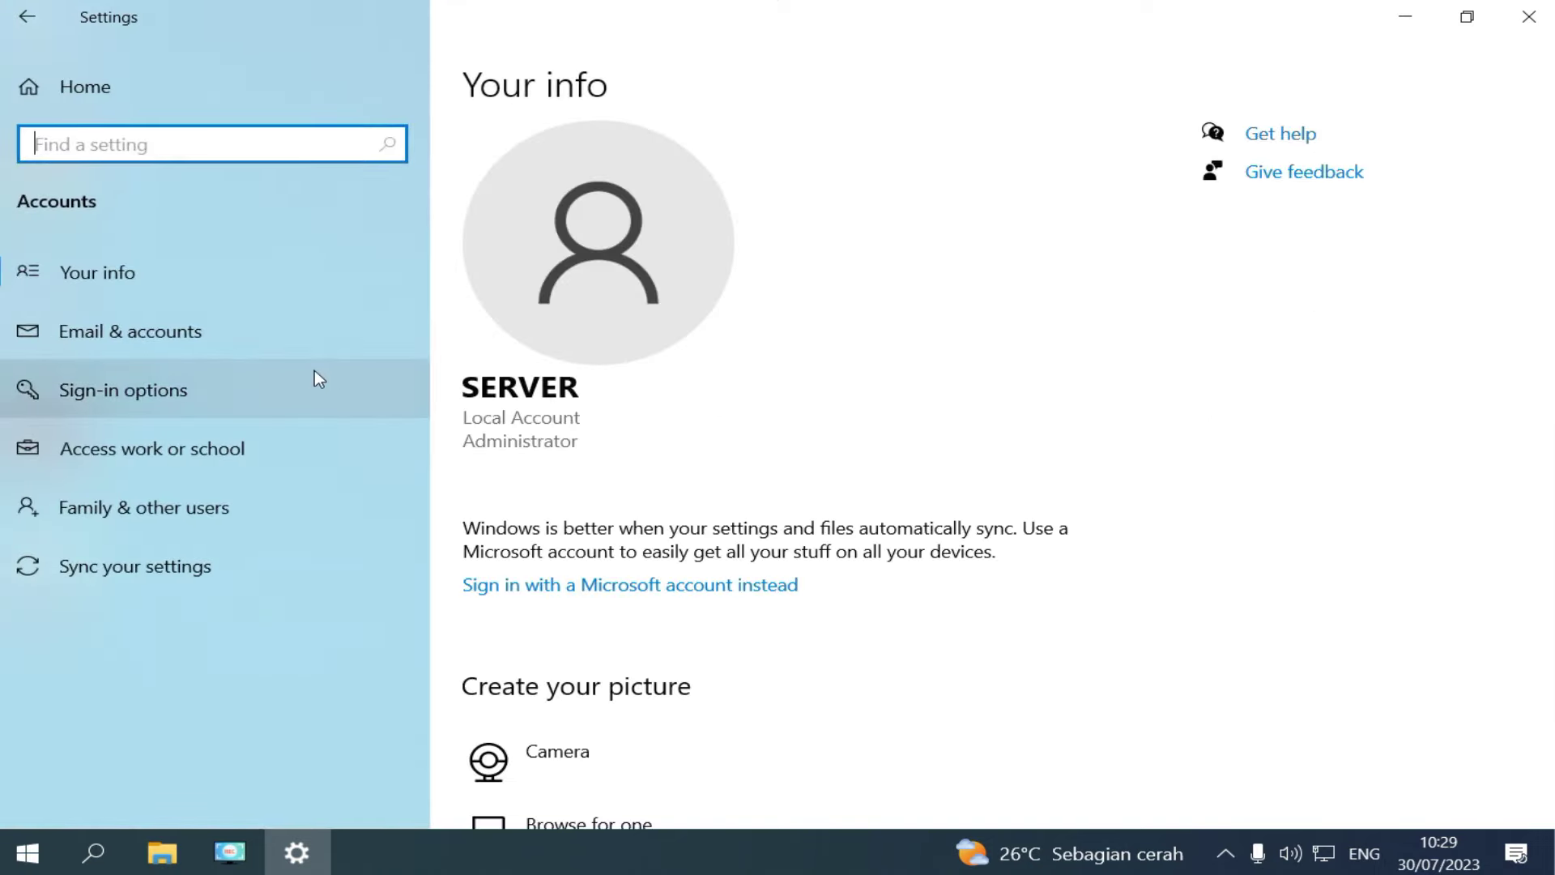
{"action": "left_click", "coordinate": [238, 391]}
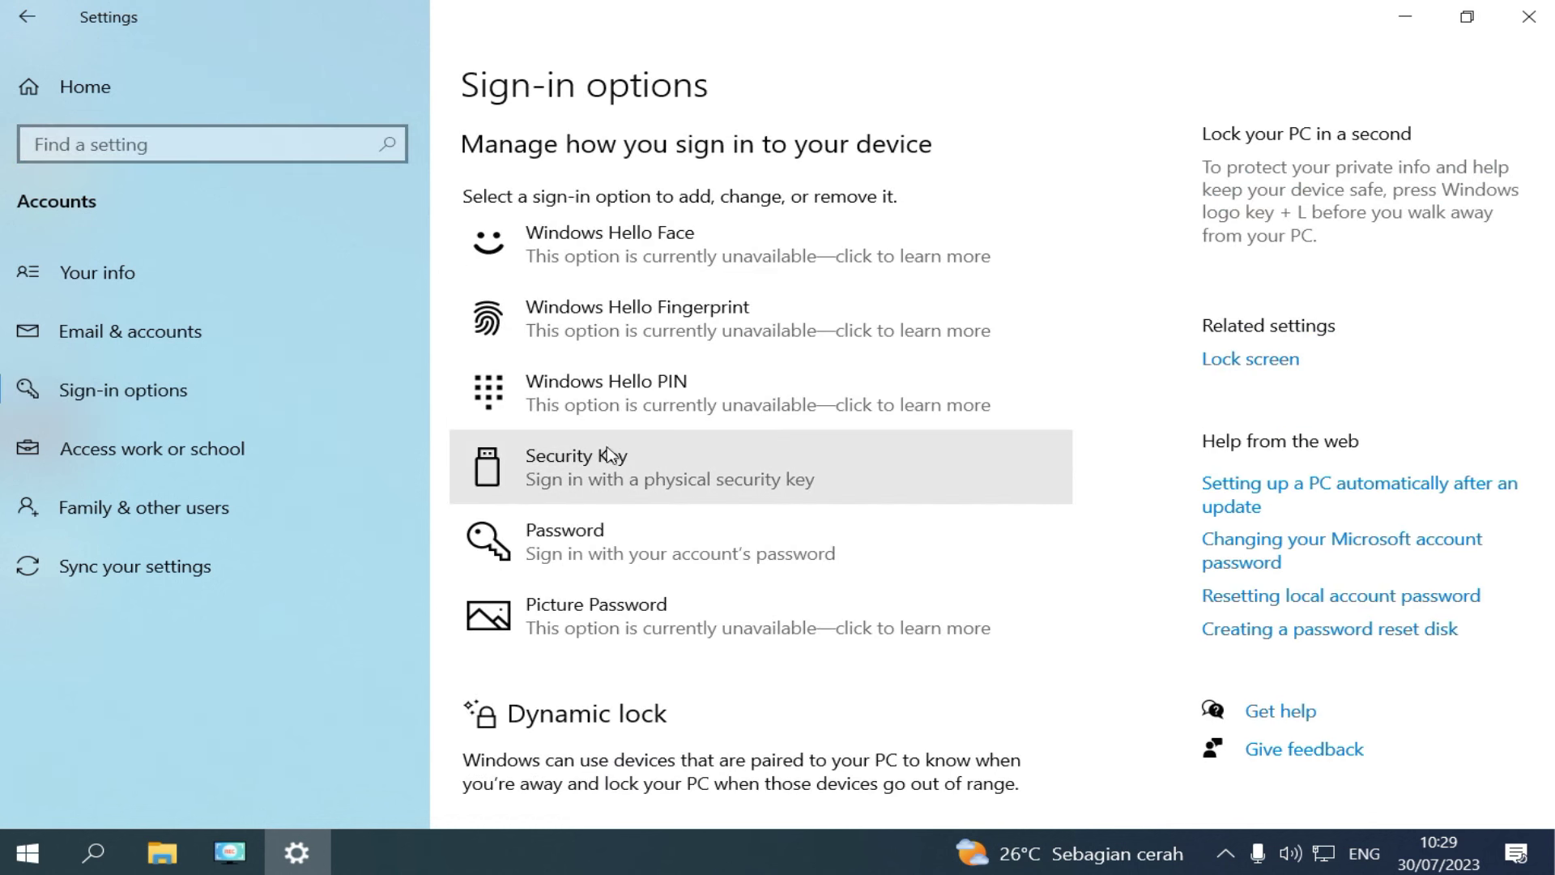
{"action": "left_click", "coordinate": [609, 558]}
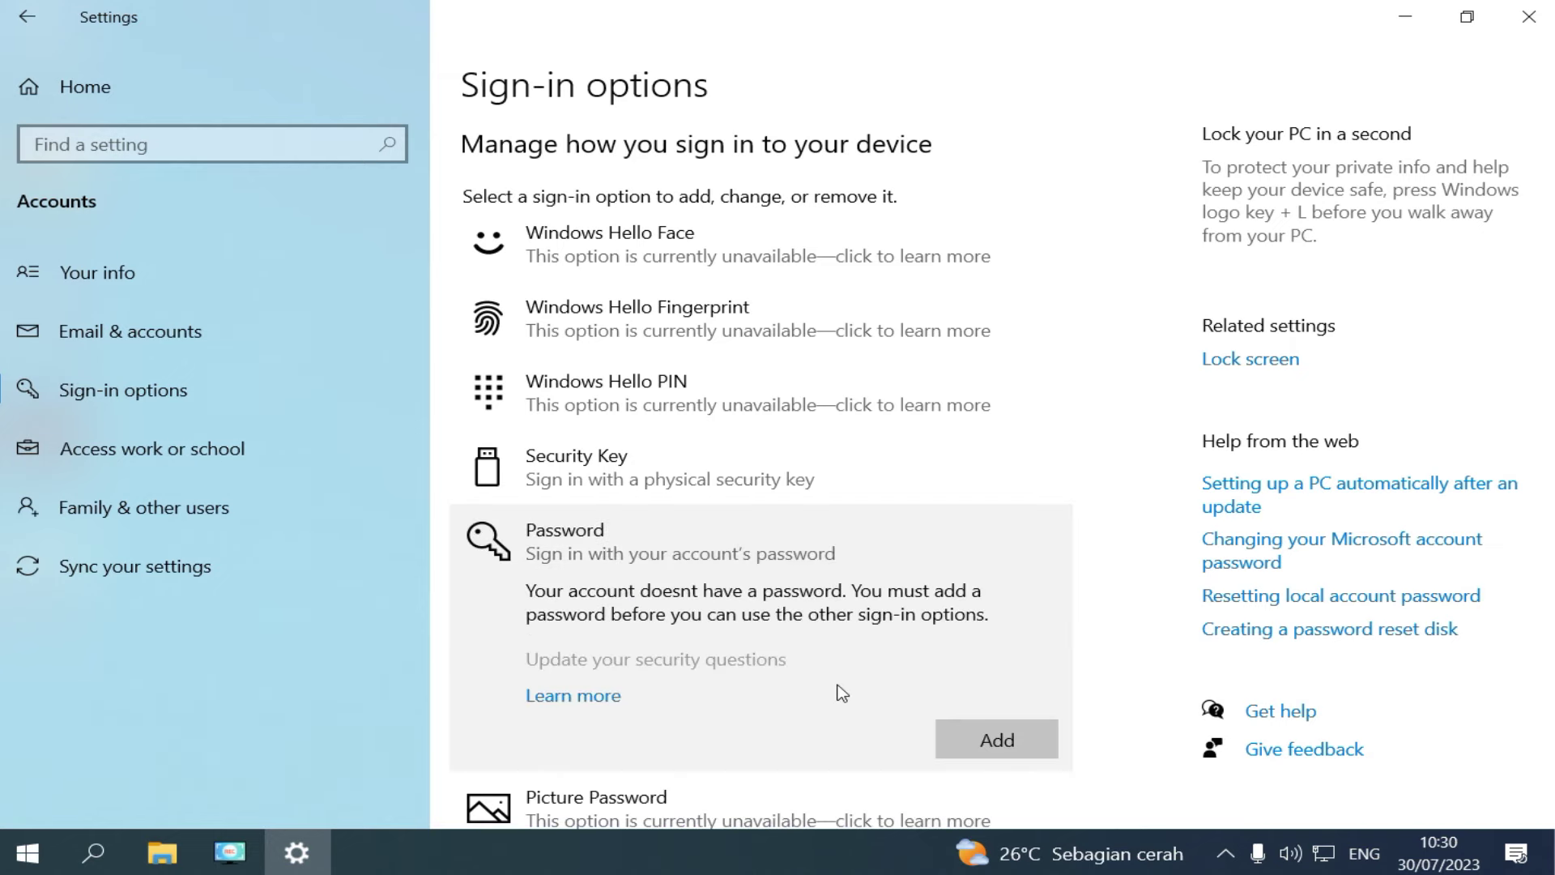
{"action": "scroll", "coordinate": [836, 691], "scroll_direction": "down", "scroll_amount": 2}
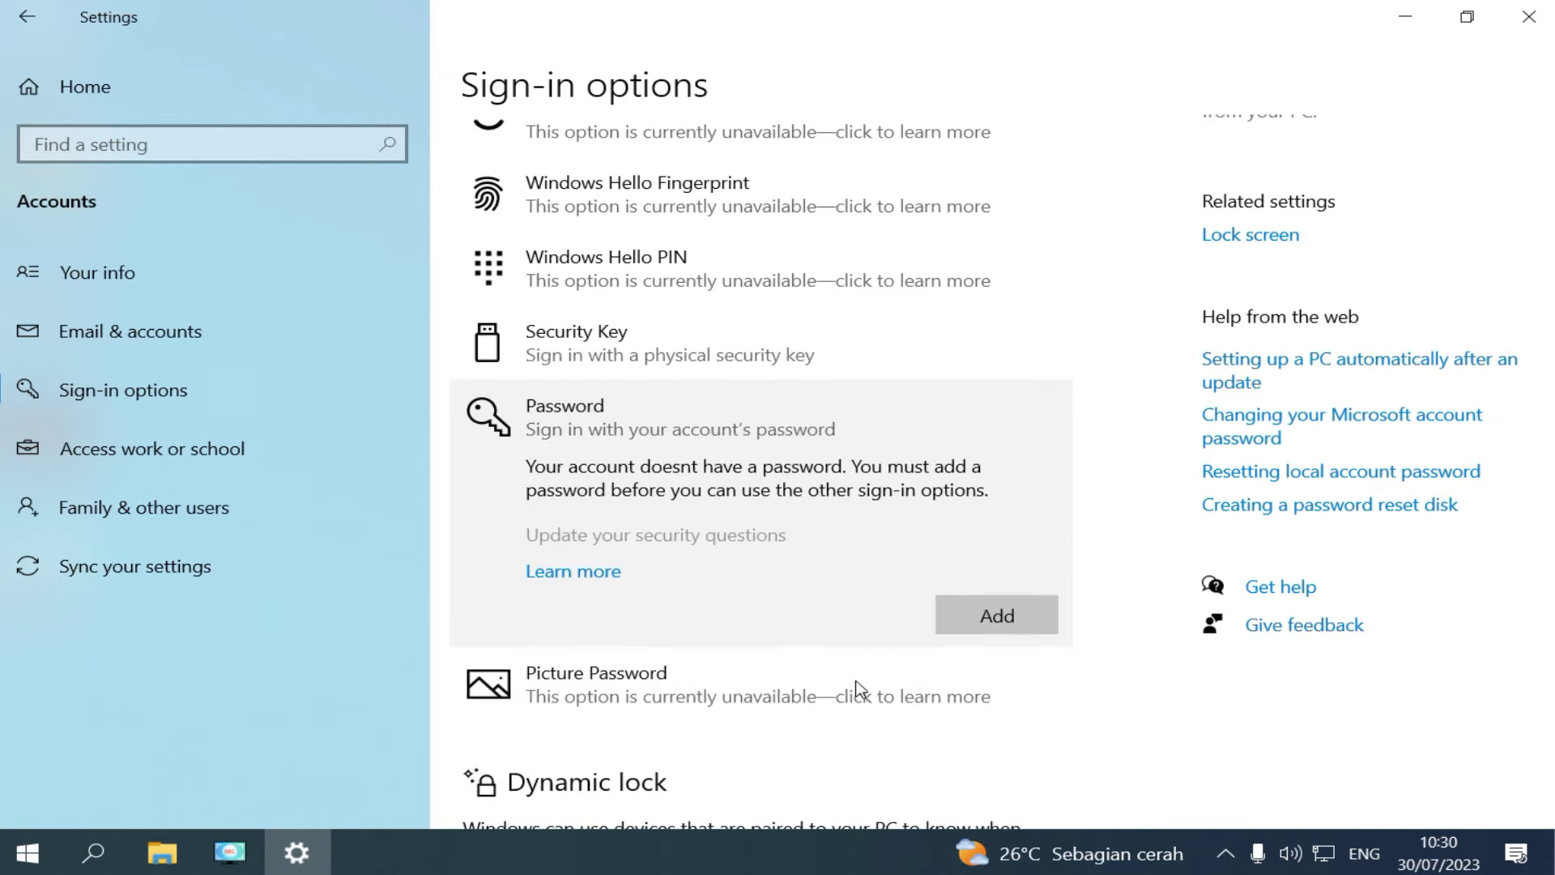
Add a password and password hint to the SERVER account, finish, and close Settings.
{"action": "left_click", "coordinate": [998, 618]}
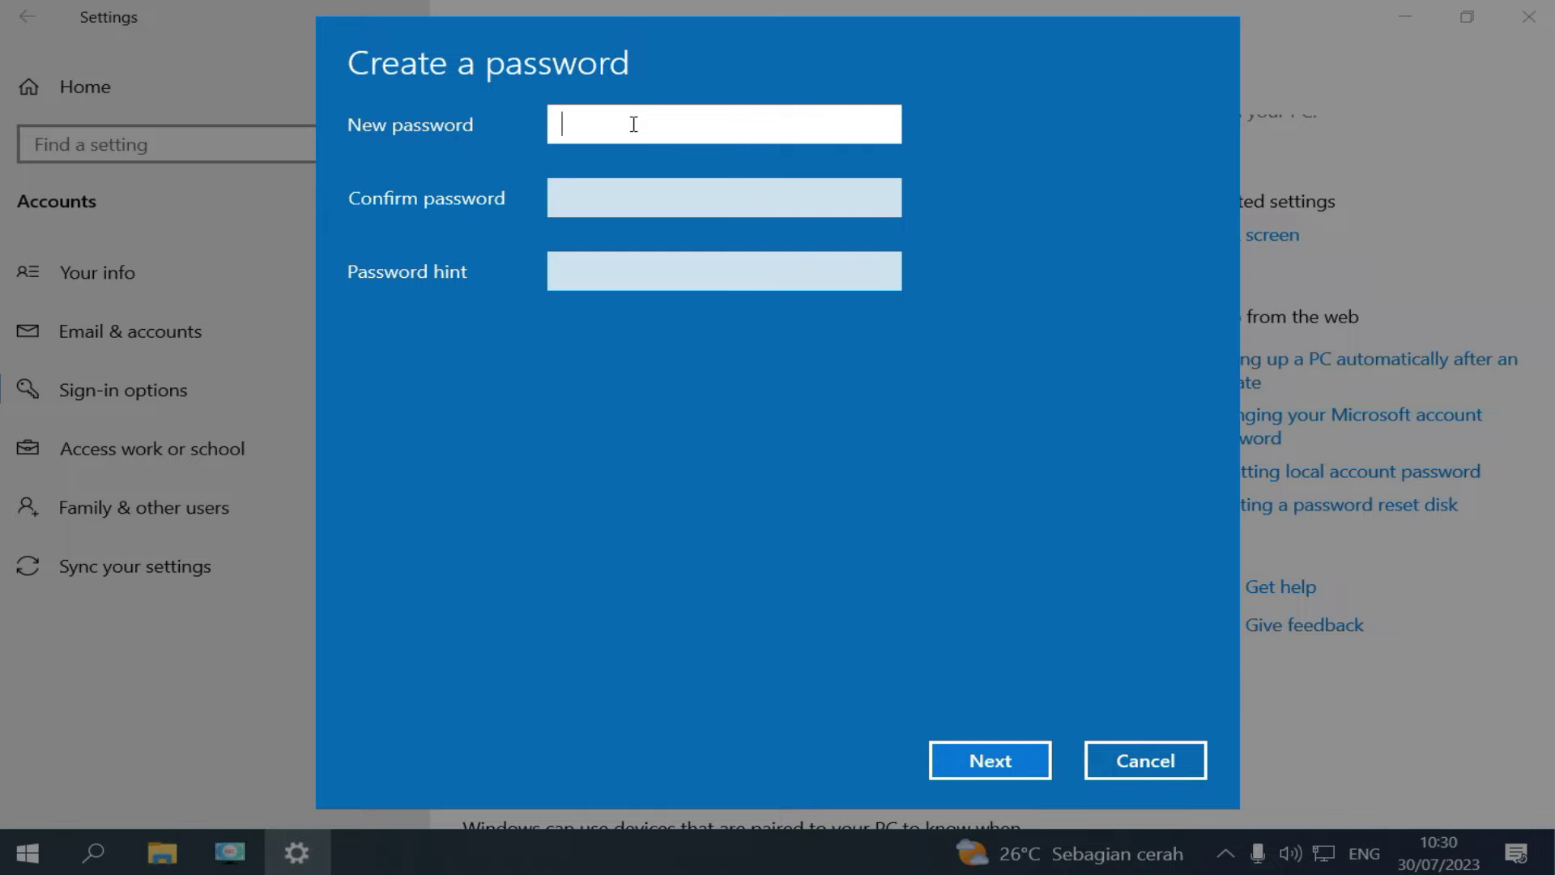
{"action": "type", "text": "123"}
{"action": "left_click", "coordinate": [636, 202]}
{"action": "type", "text": "123"}
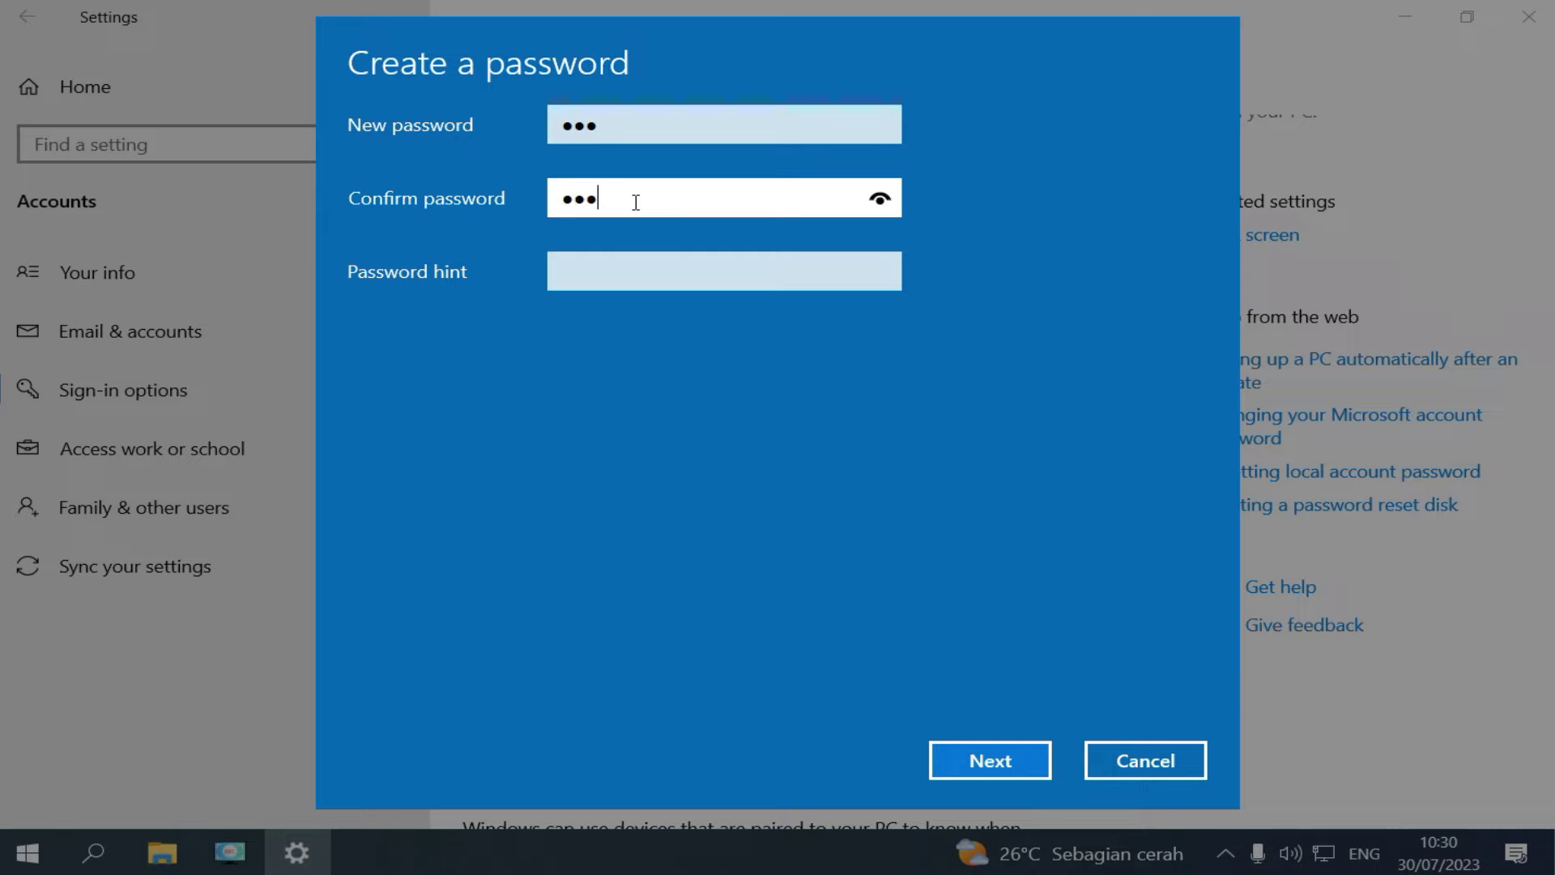
{"action": "left_click", "coordinate": [599, 279]}
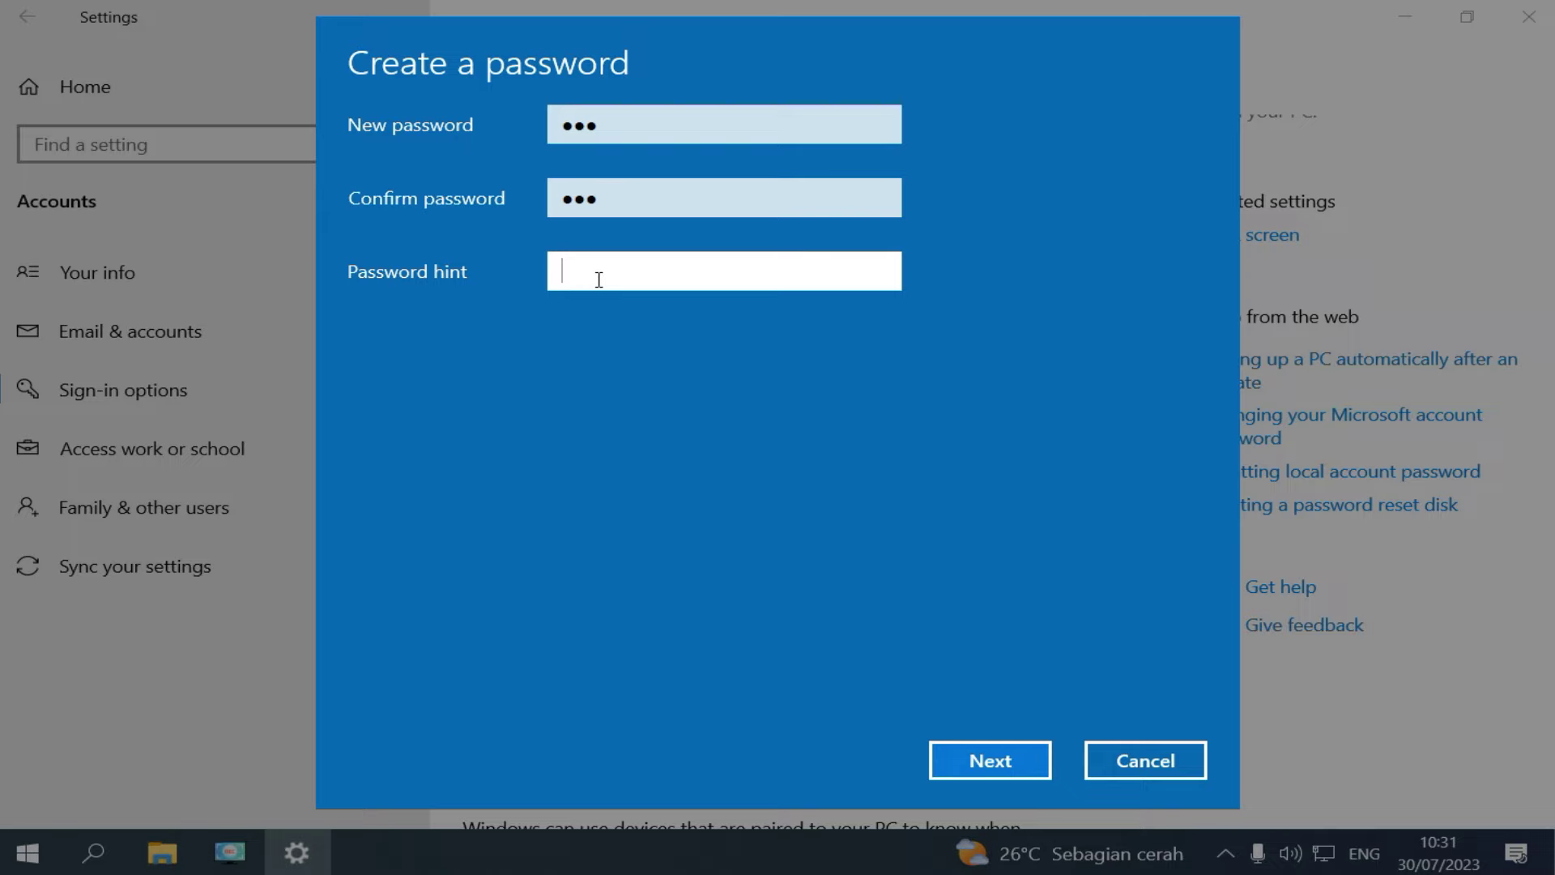
{"action": "type", "text": "654321"}
{"action": "left_click", "coordinate": [1000, 768]}
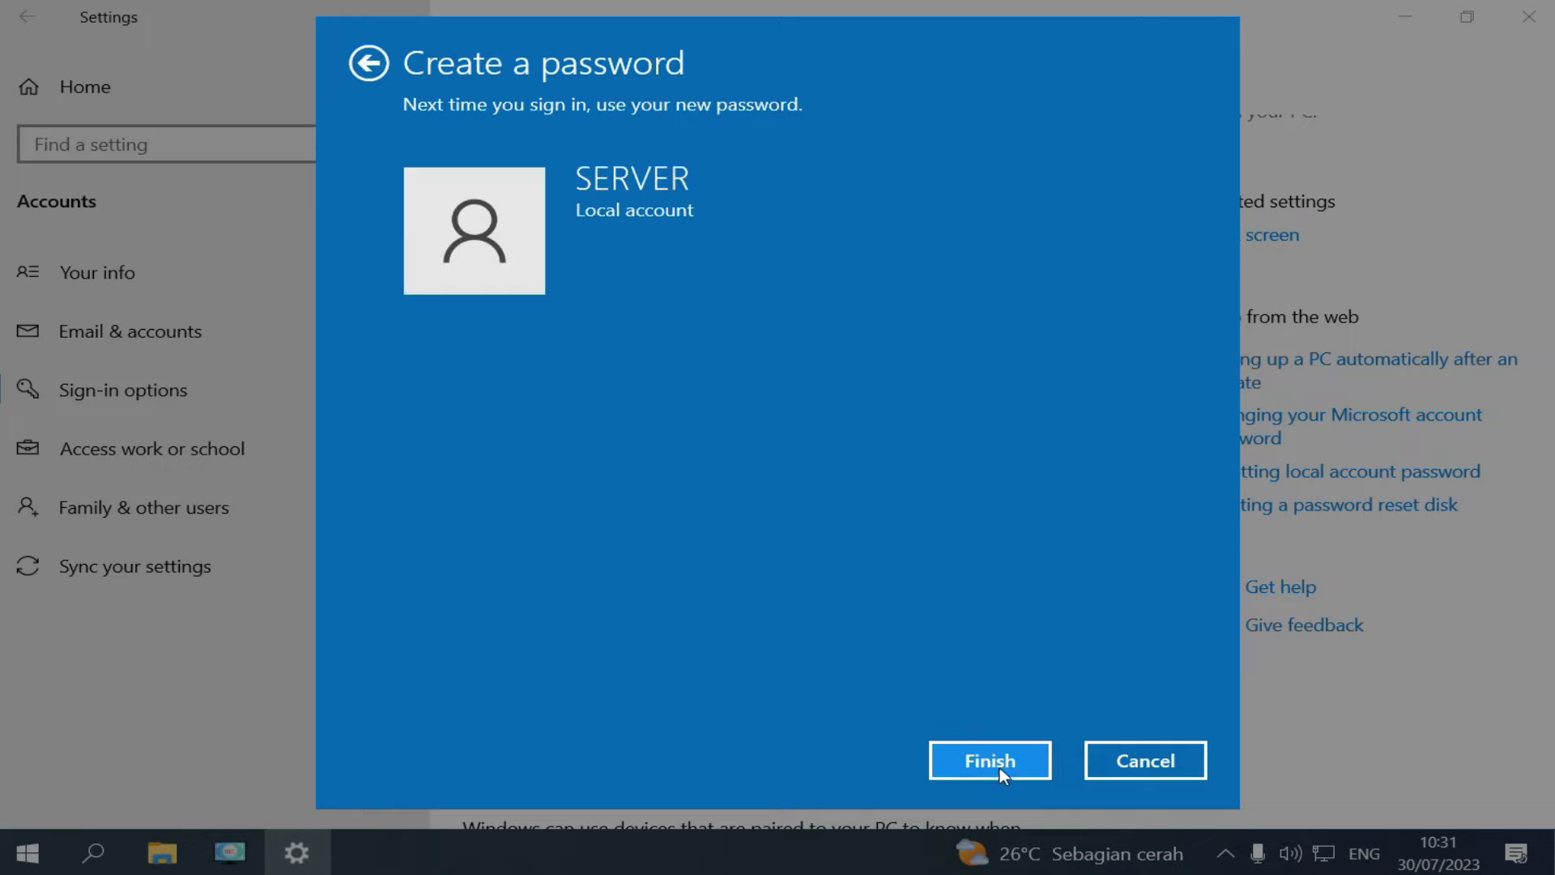
{"action": "left_click", "coordinate": [1000, 770]}
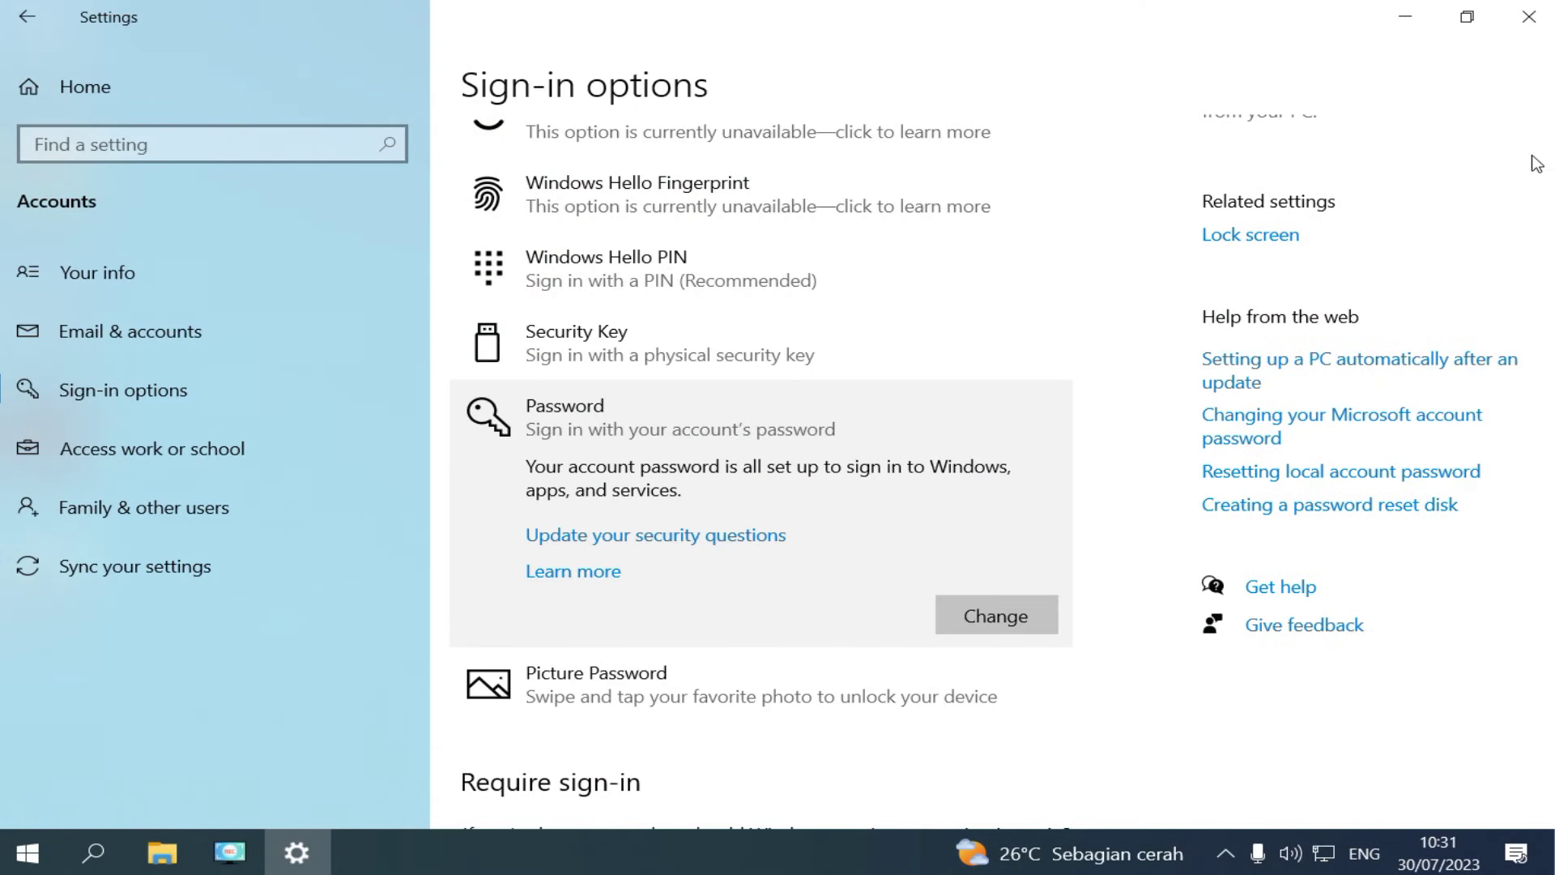
{"action": "left_click", "coordinate": [1539, 28]}
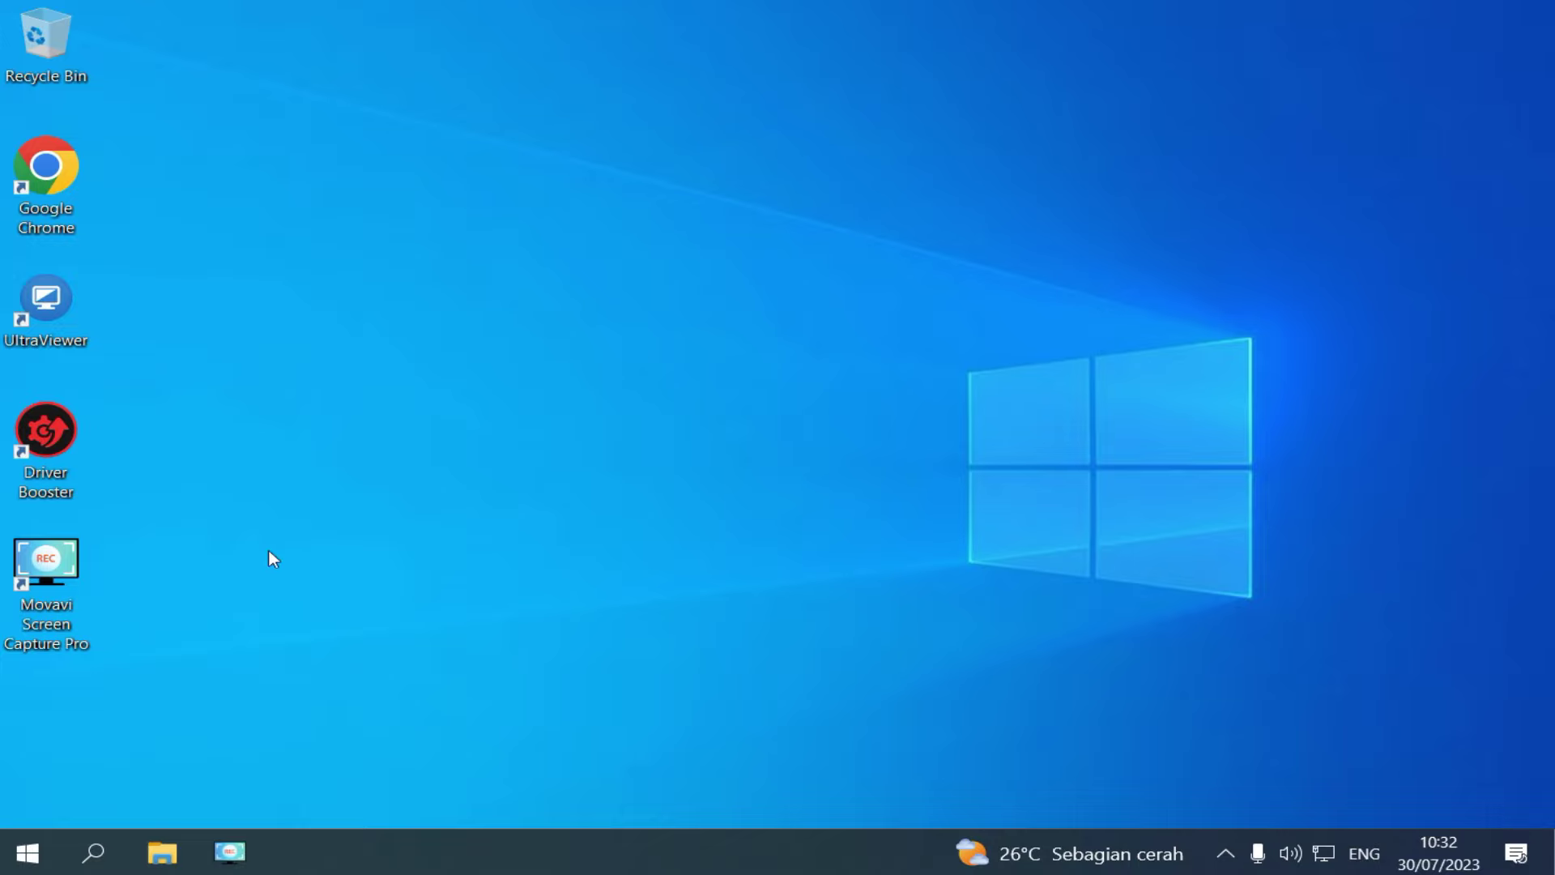
Create a new folder named ANBK at the root of Local Disk (C:).
{"action": "left_click", "coordinate": [170, 867]}
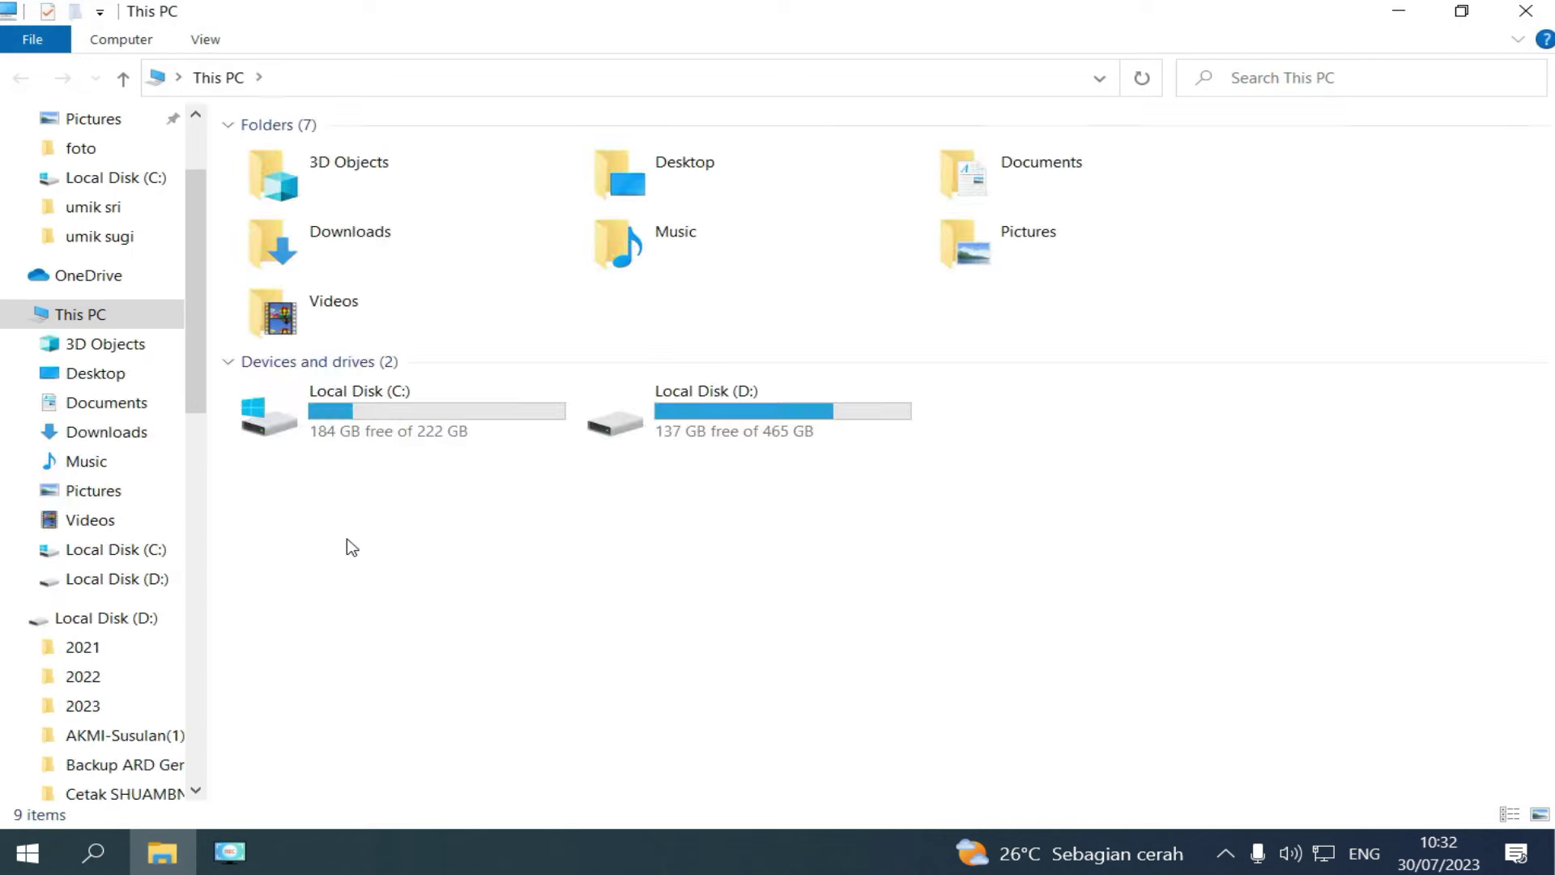
{"action": "double_click", "coordinate": [375, 417]}
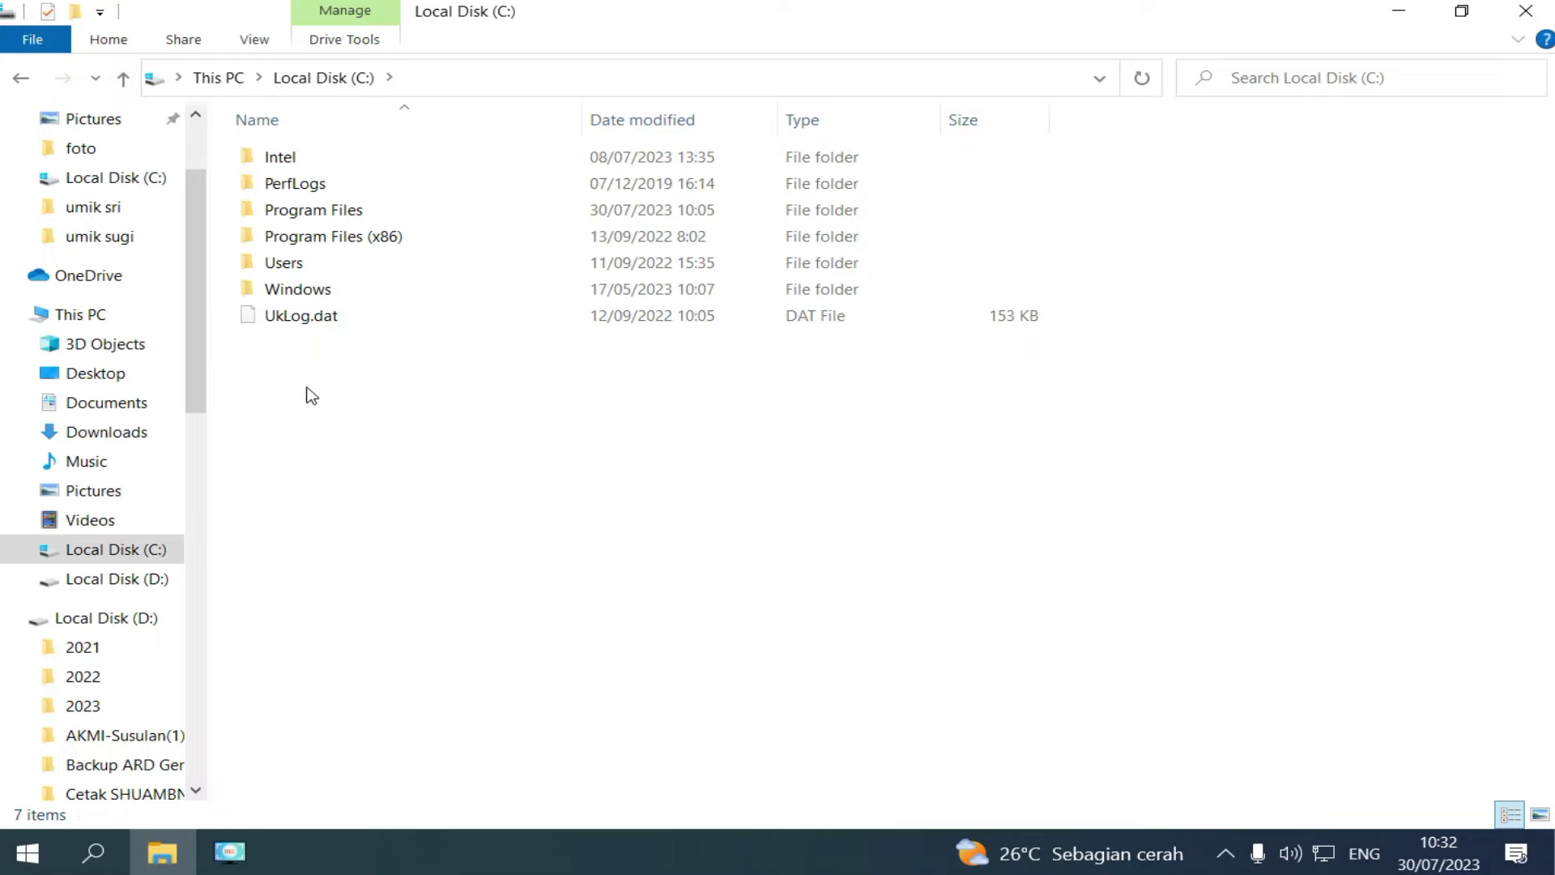
{"action": "right_click", "coordinate": [311, 395]}
{"action": "mouse_move", "coordinate": [489, 625]}
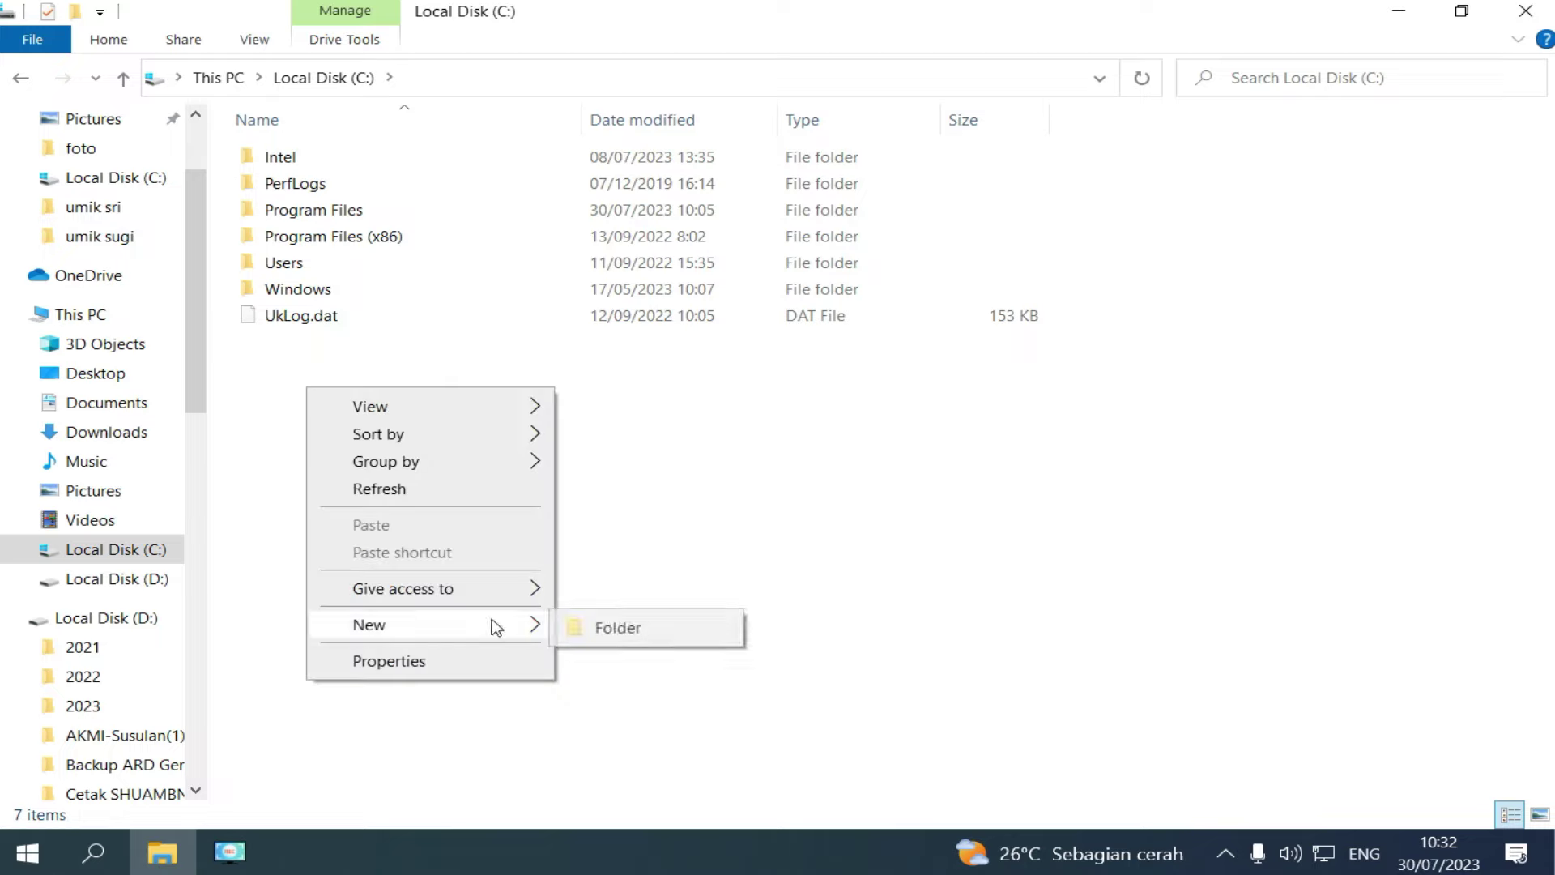
{"action": "left_click", "coordinate": [623, 631]}
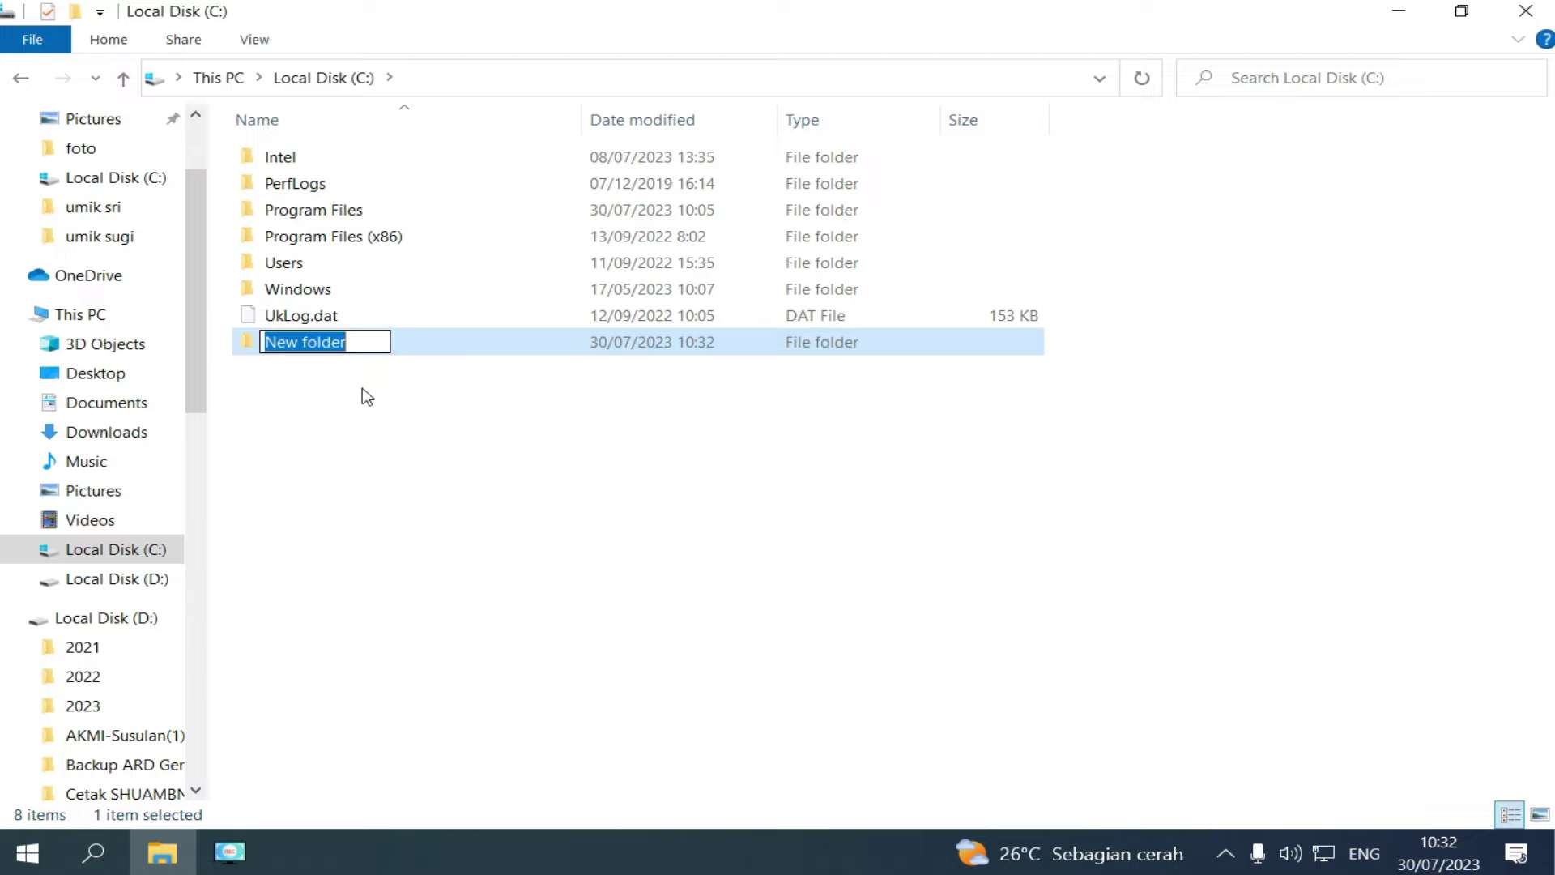
{"action": "type", "text": "ANBK"}
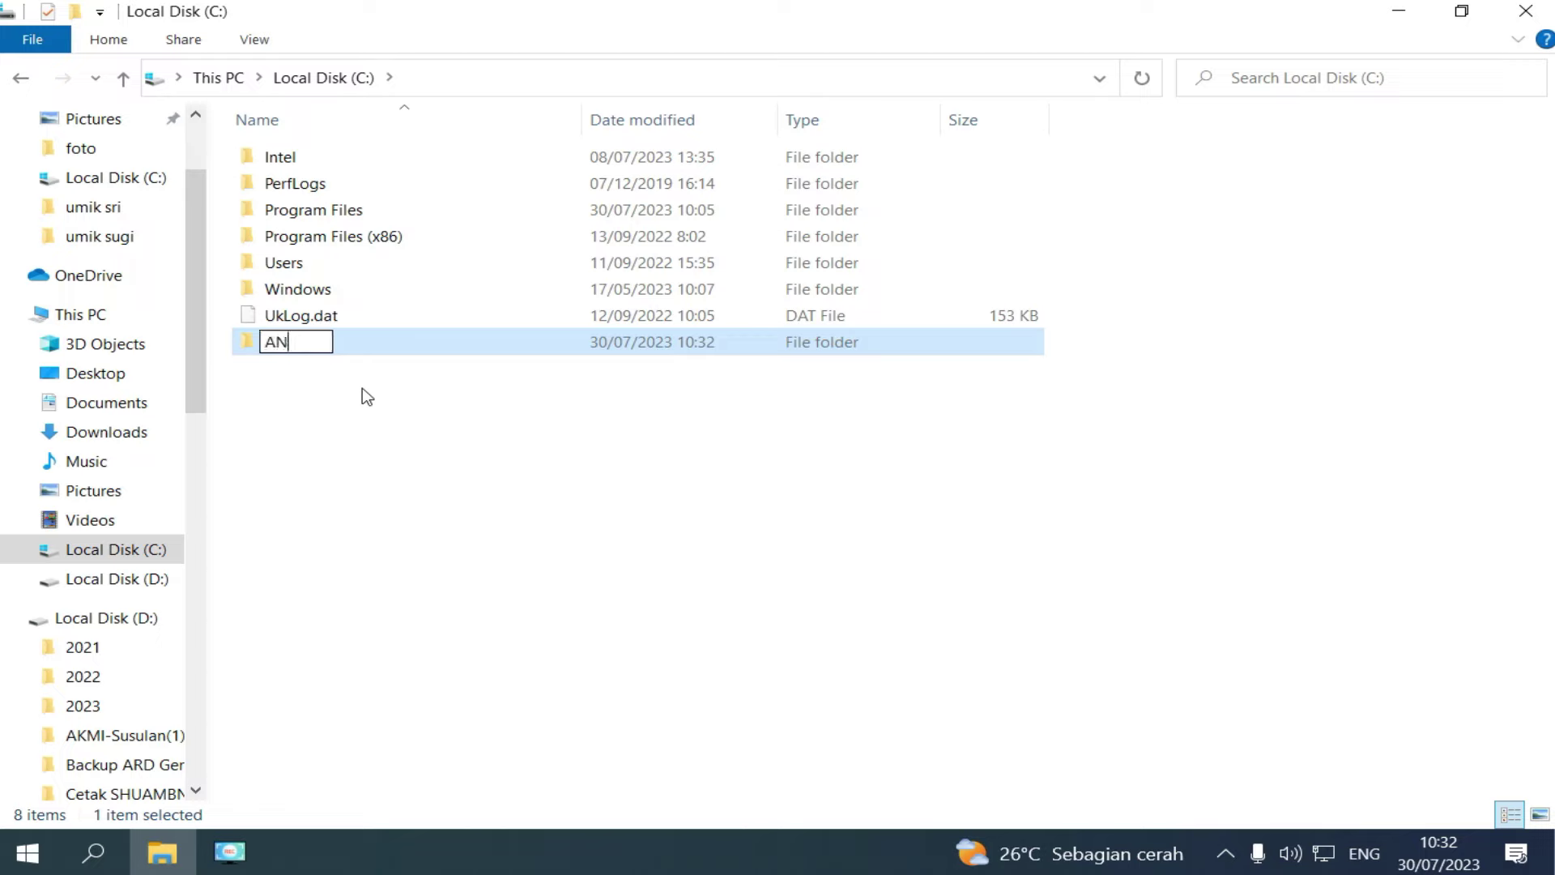
{"action": "left_click", "coordinate": [1257, 646]}
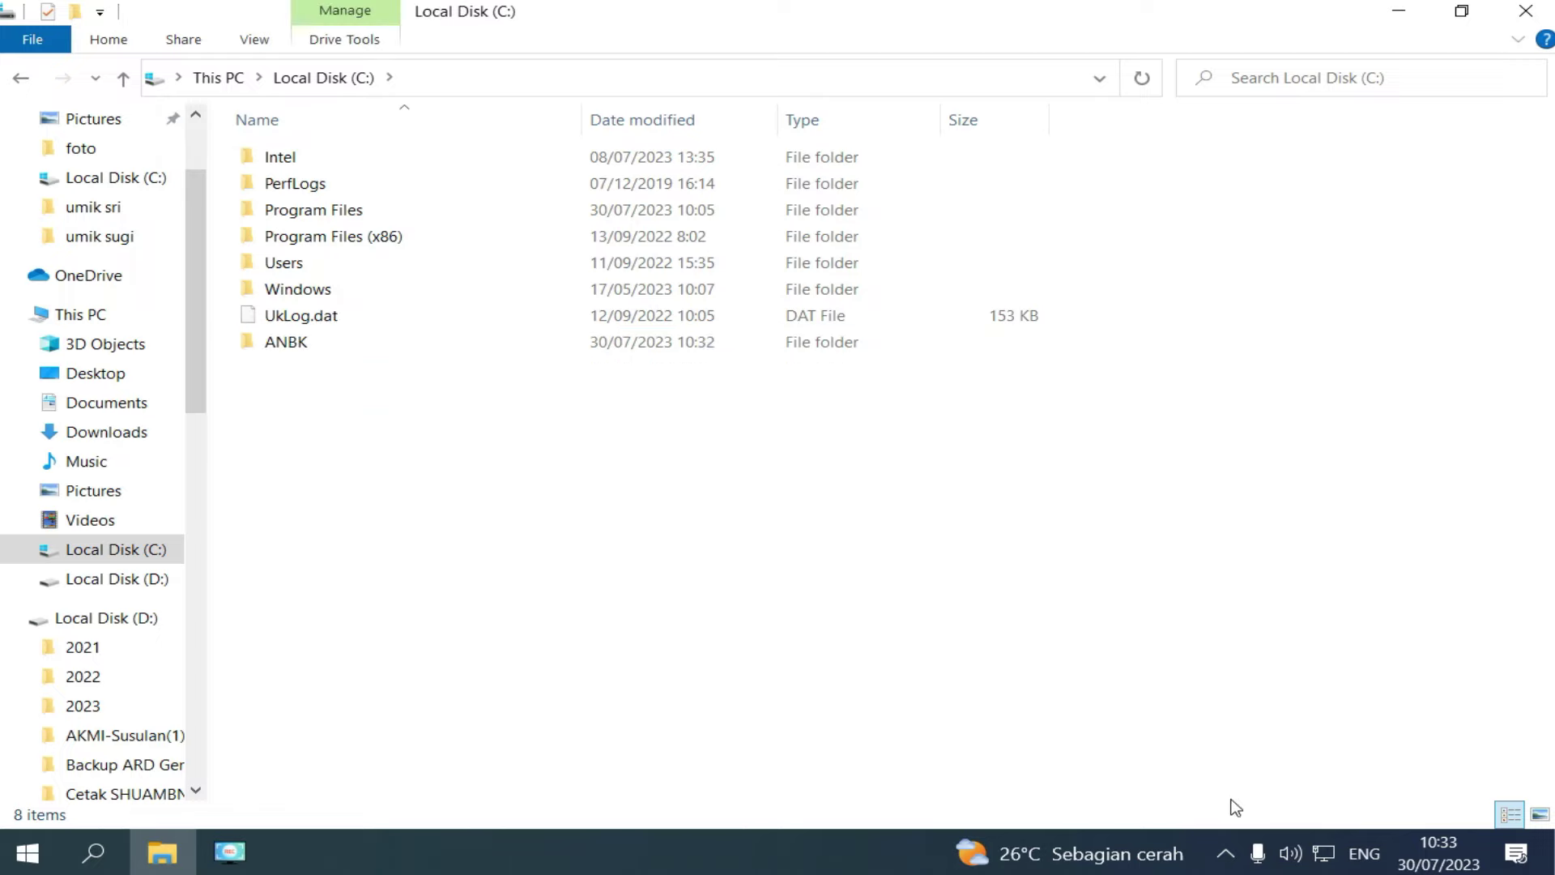
{"action": "left_click", "coordinate": [1226, 855]}
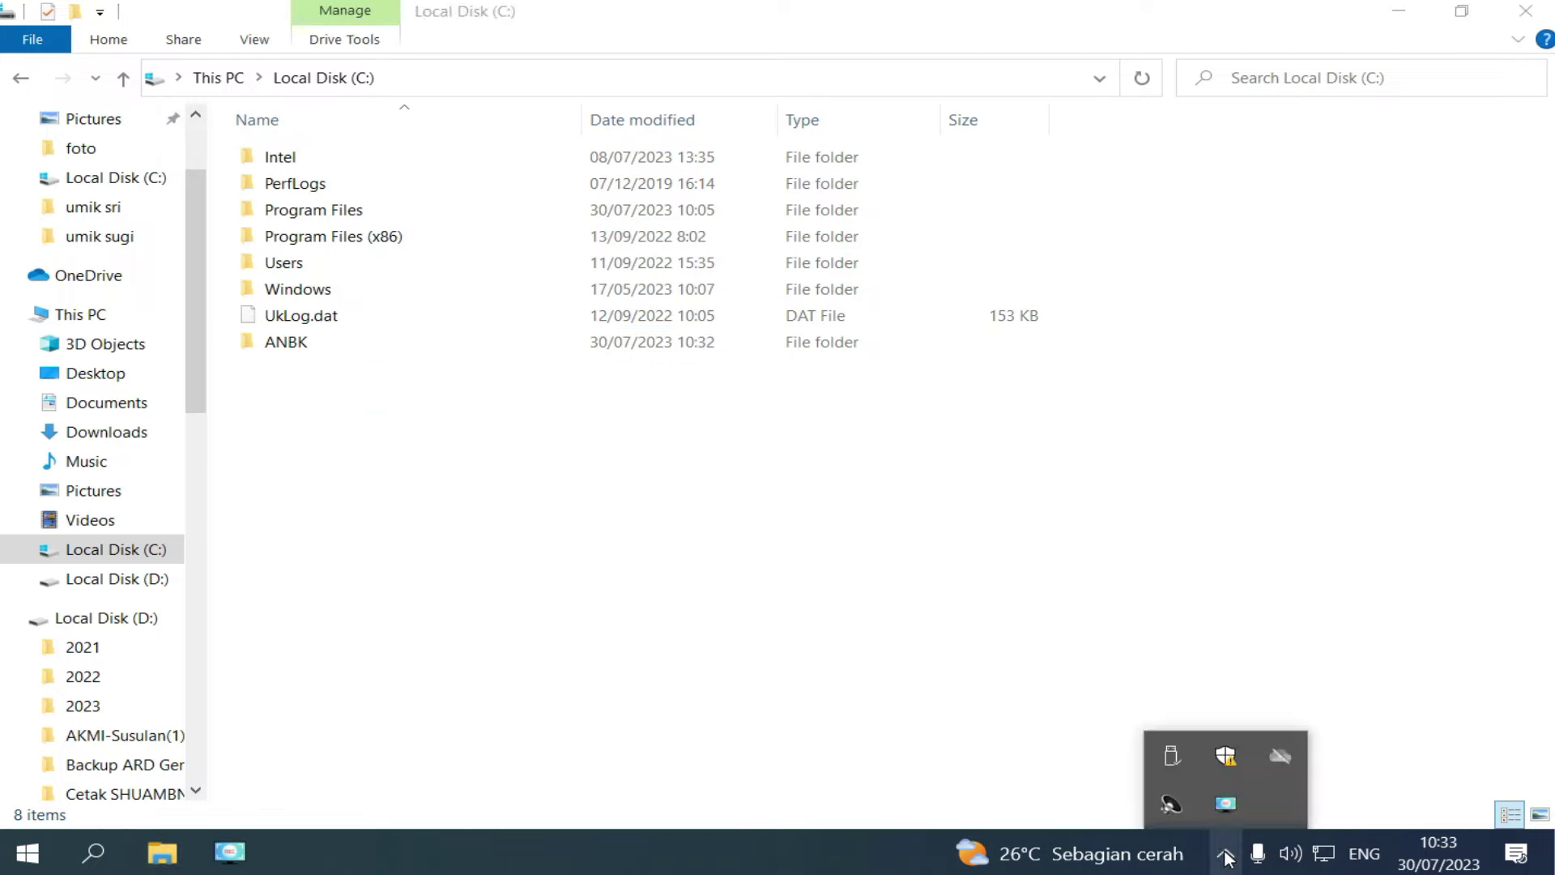
Open Windows Security maximized at the Virus & threat protection settings.
{"action": "right_click", "coordinate": [1227, 756]}
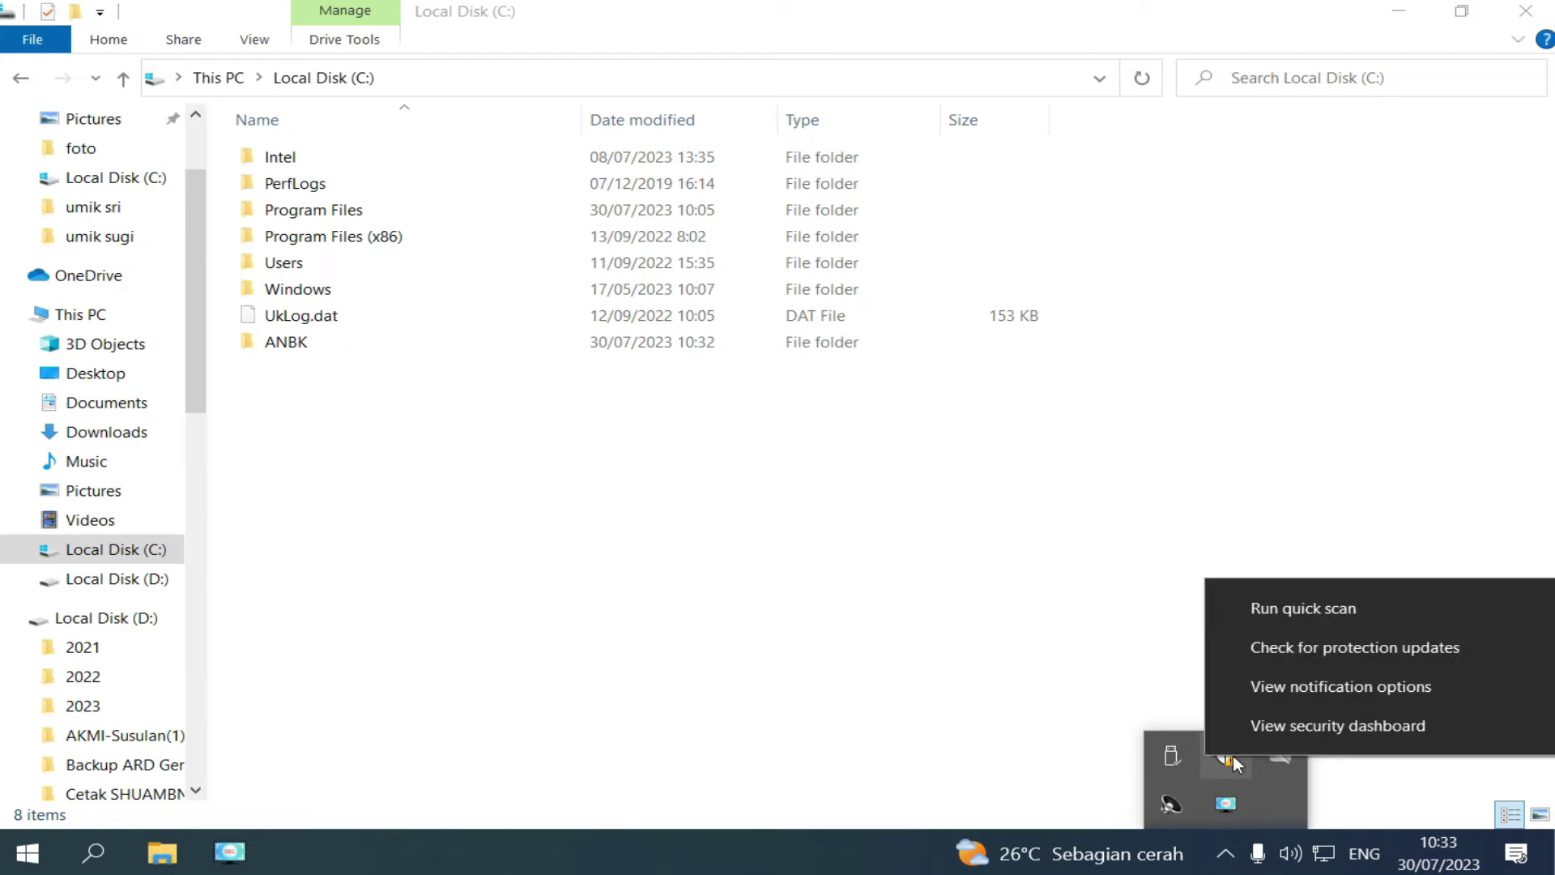
{"action": "left_click", "coordinate": [1286, 726]}
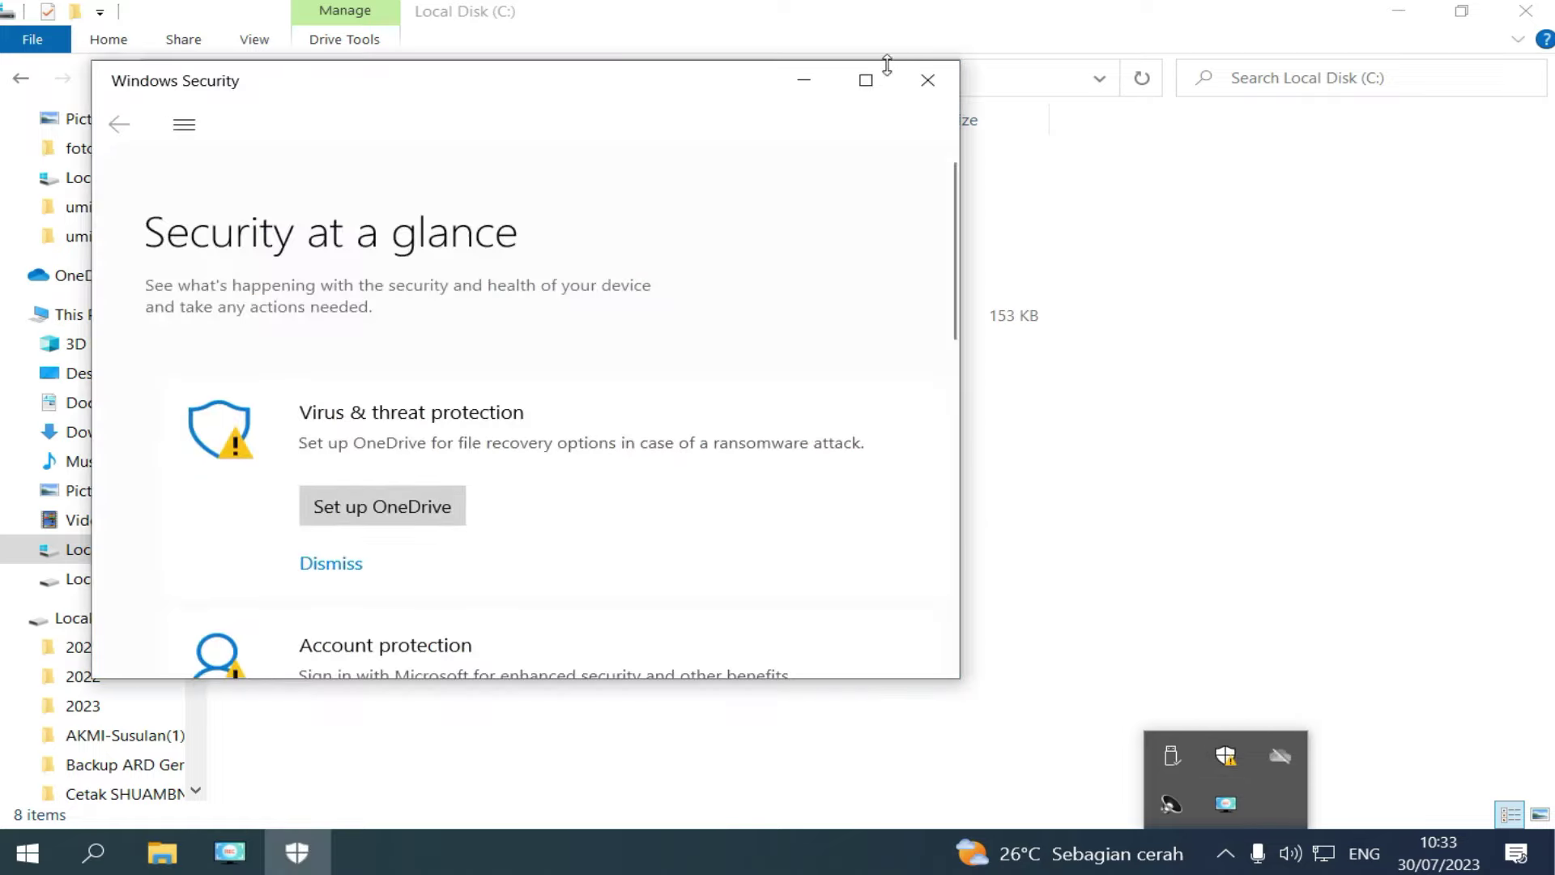
{"action": "left_click", "coordinate": [881, 81]}
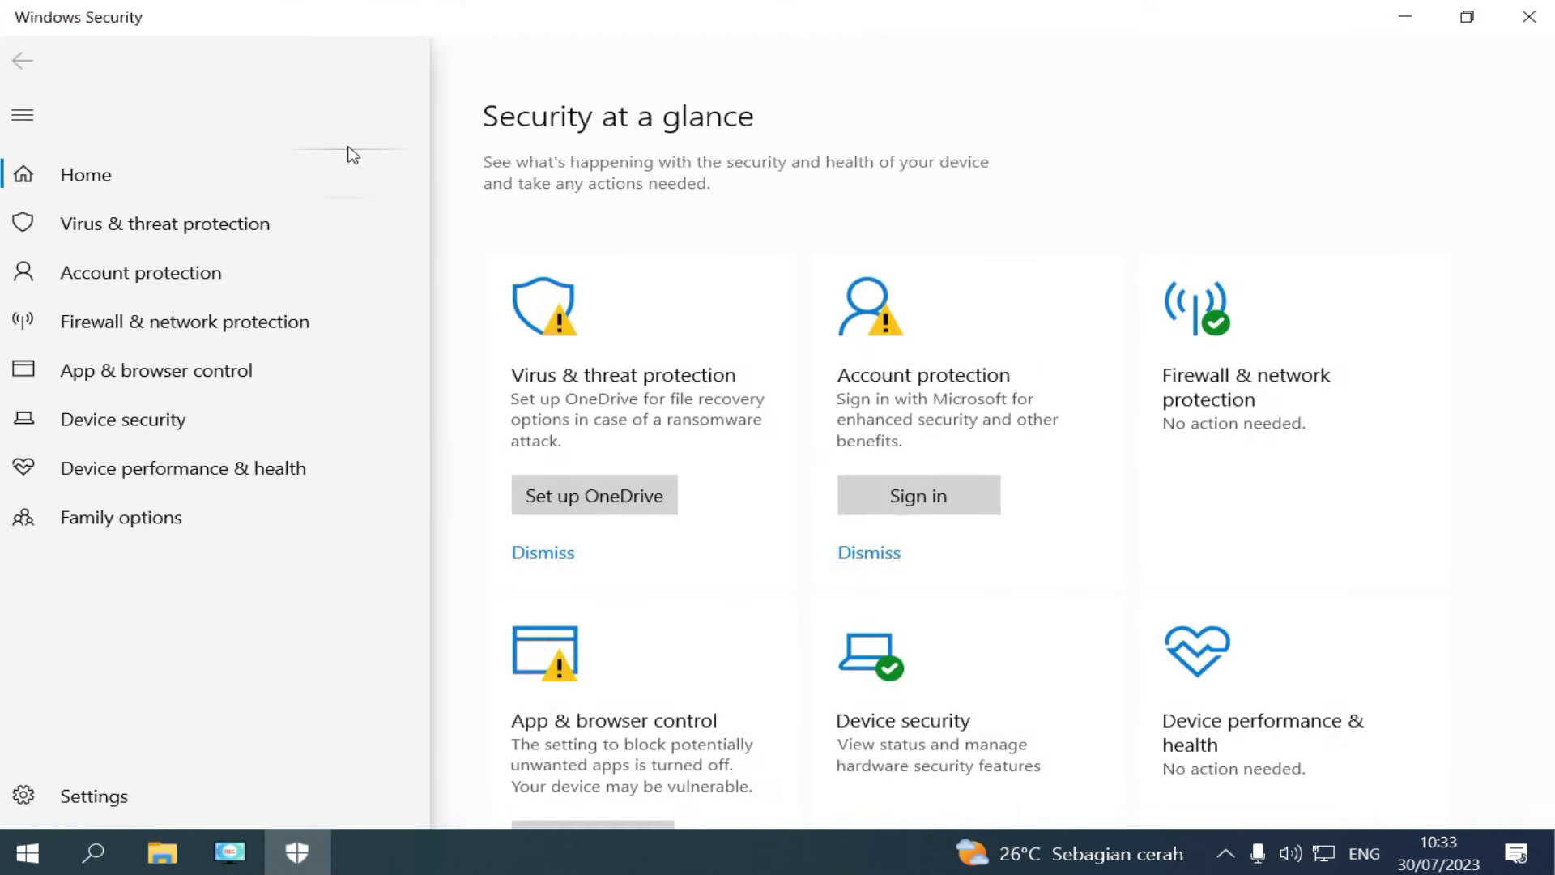
{"action": "left_click", "coordinate": [243, 223]}
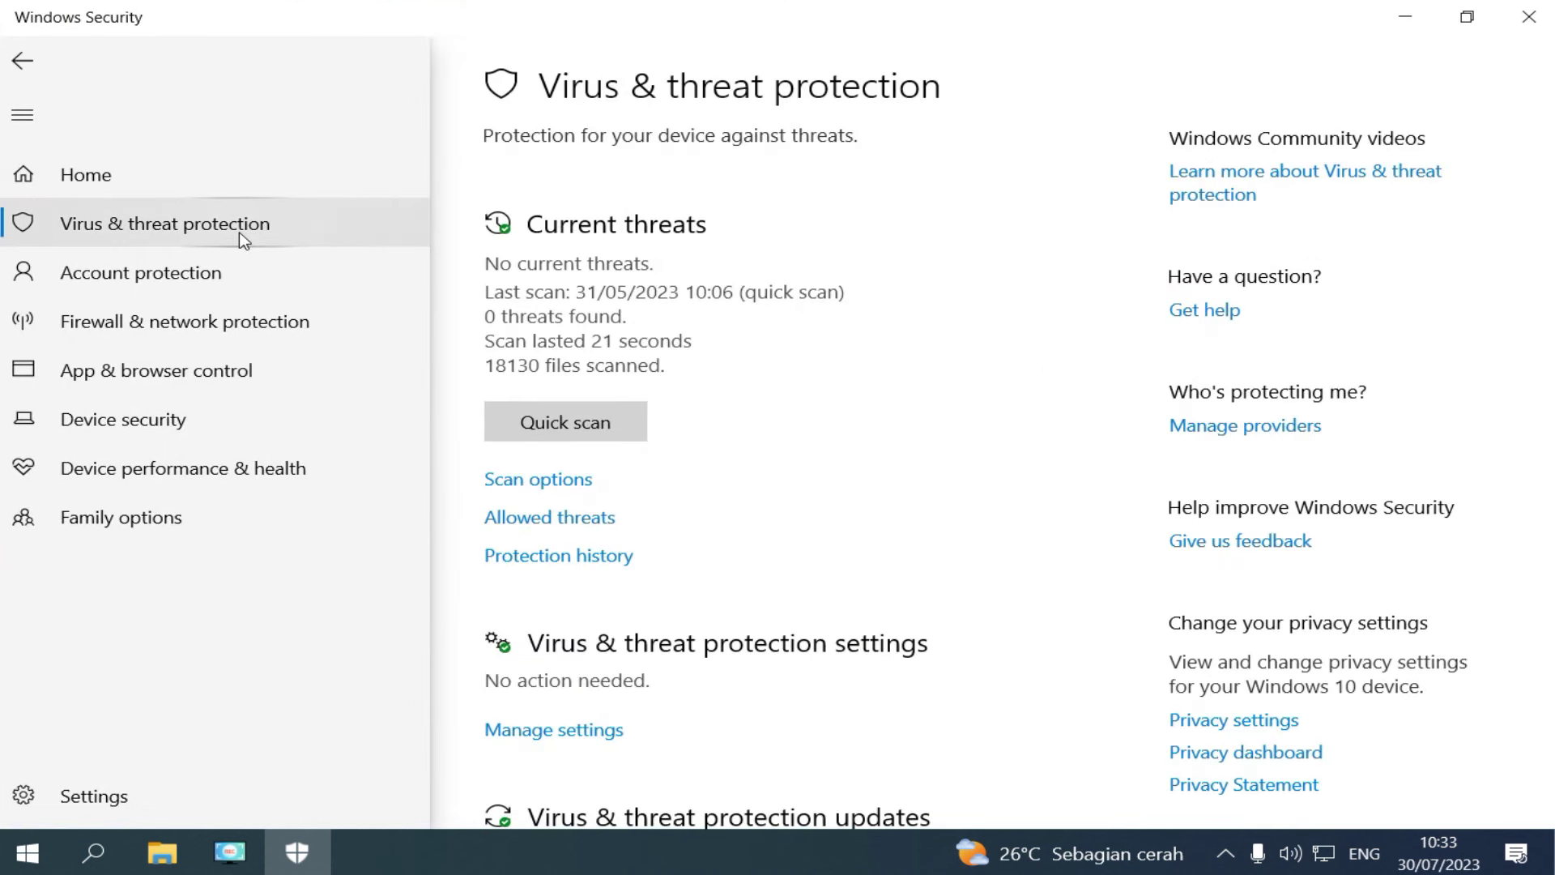
{"action": "left_click", "coordinate": [589, 734]}
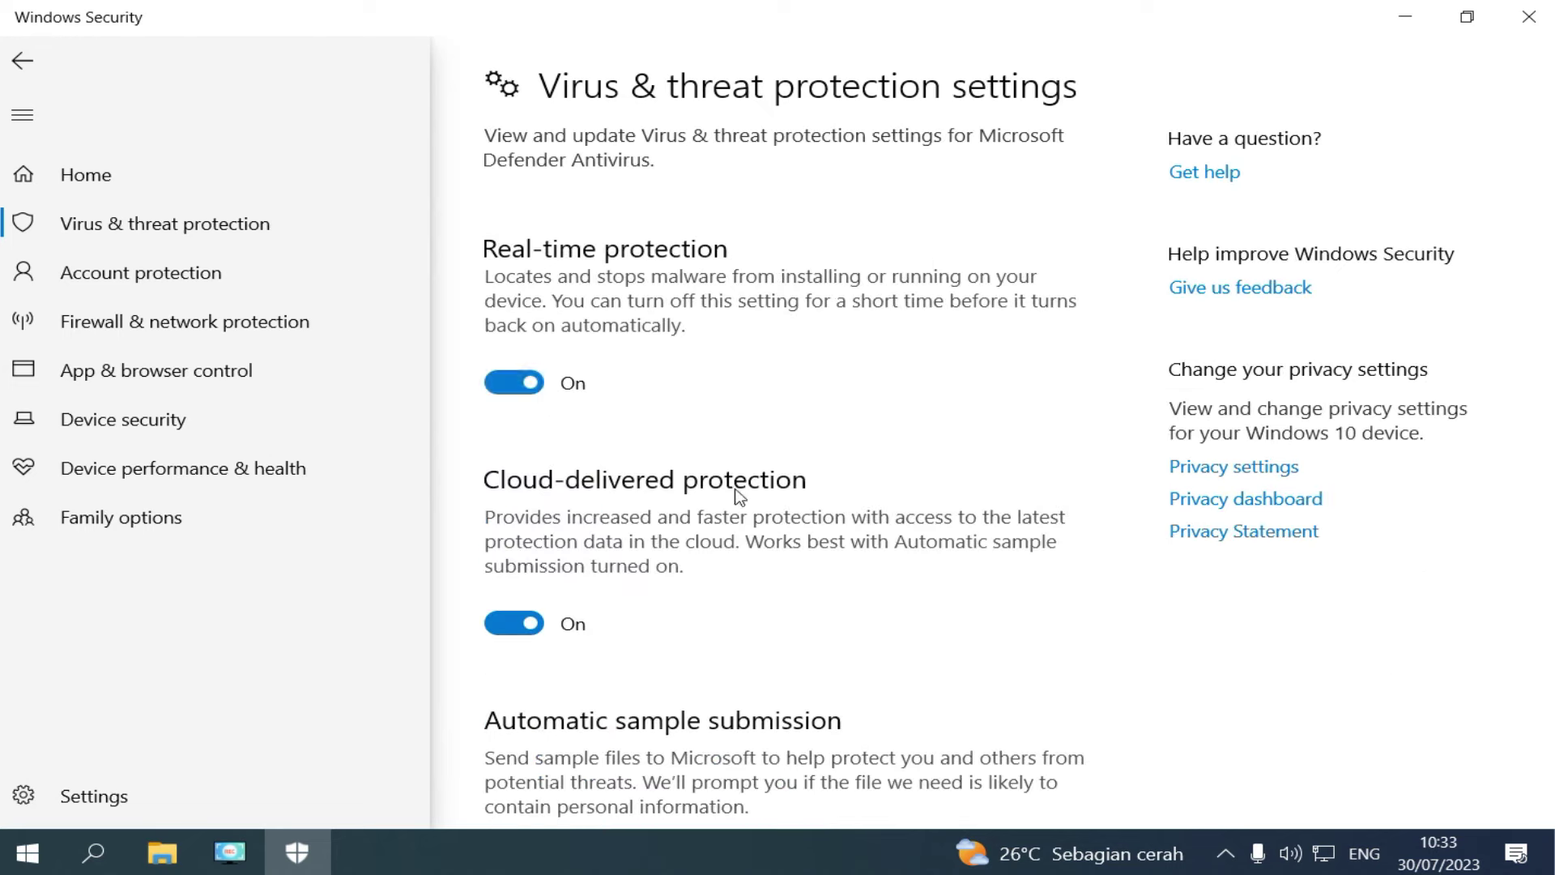
Turn Real-time protection off and go to Add or remove exclusions.
{"action": "left_click", "coordinate": [507, 387]}
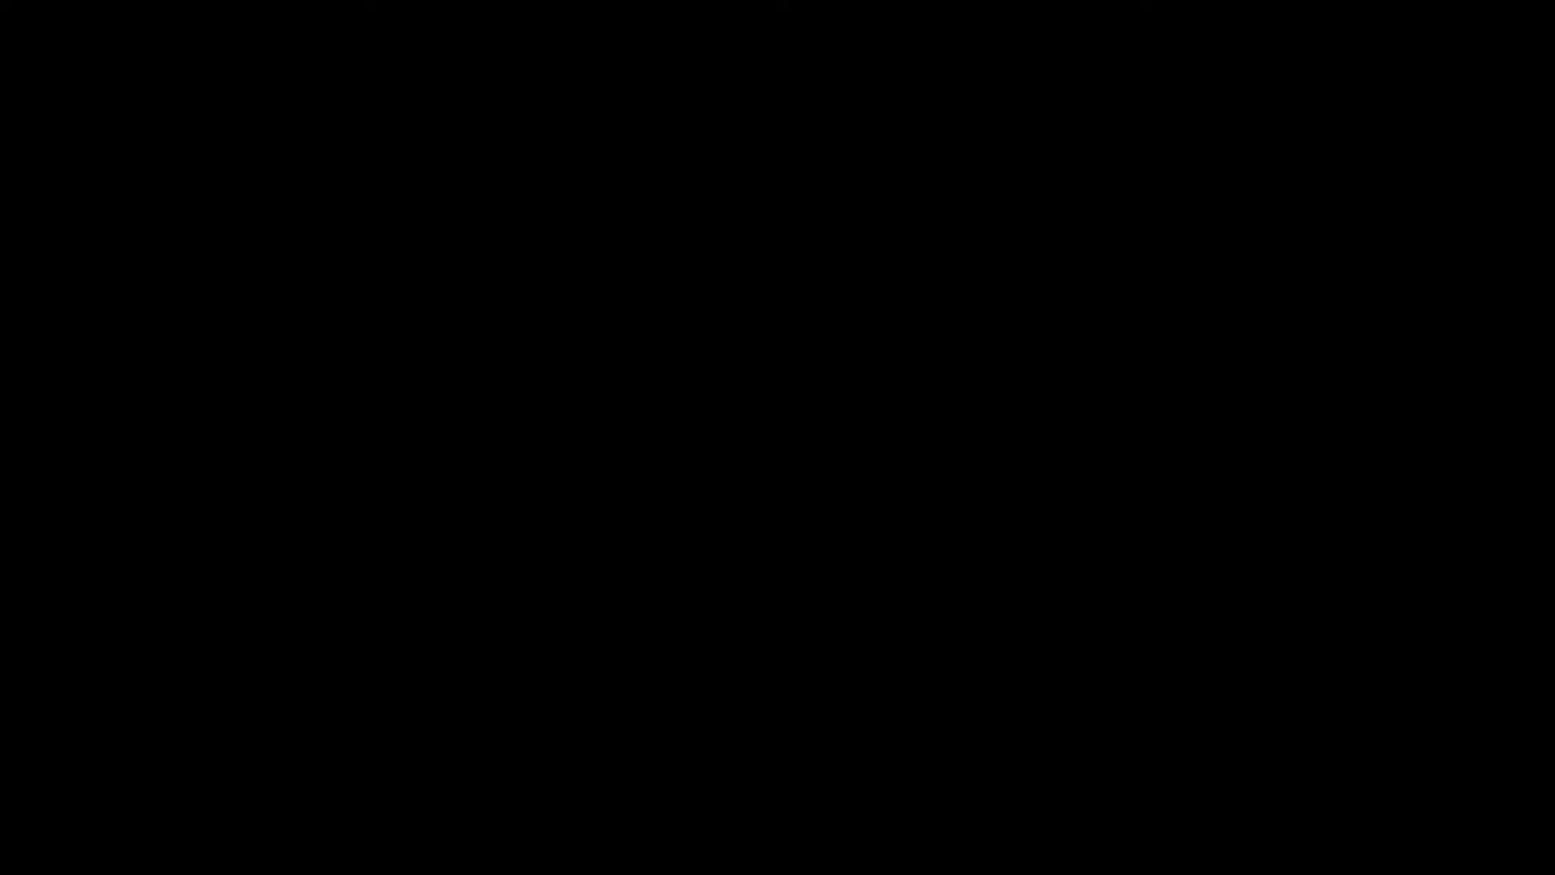
{"action": "scroll", "coordinate": [687, 514], "scroll_direction": "down", "scroll_amount": 10}
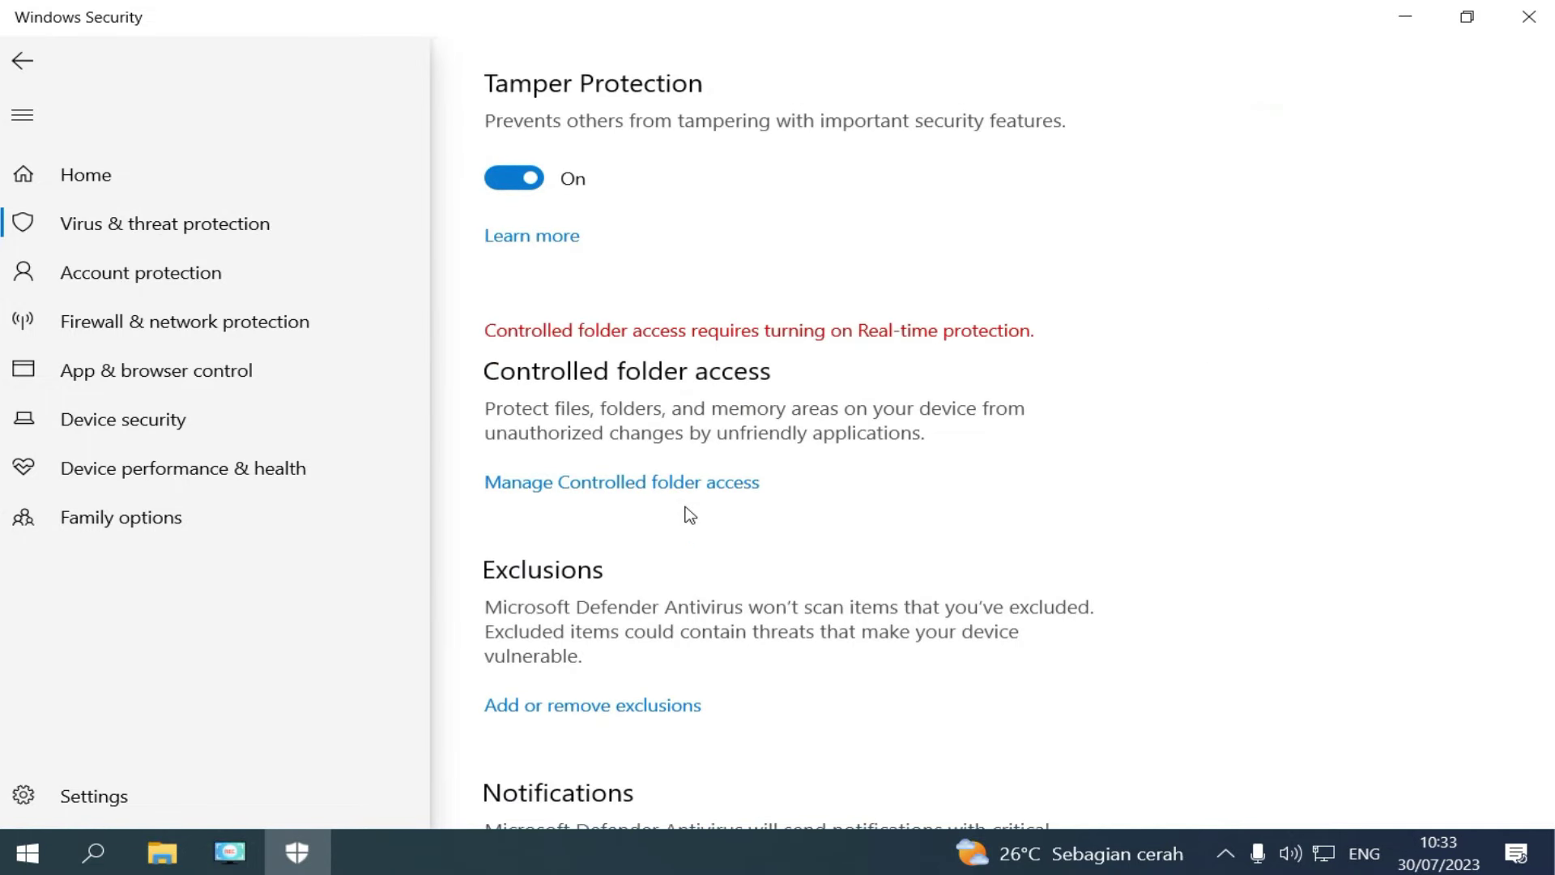
{"action": "scroll", "coordinate": [688, 512], "scroll_direction": "down", "scroll_amount": 2}
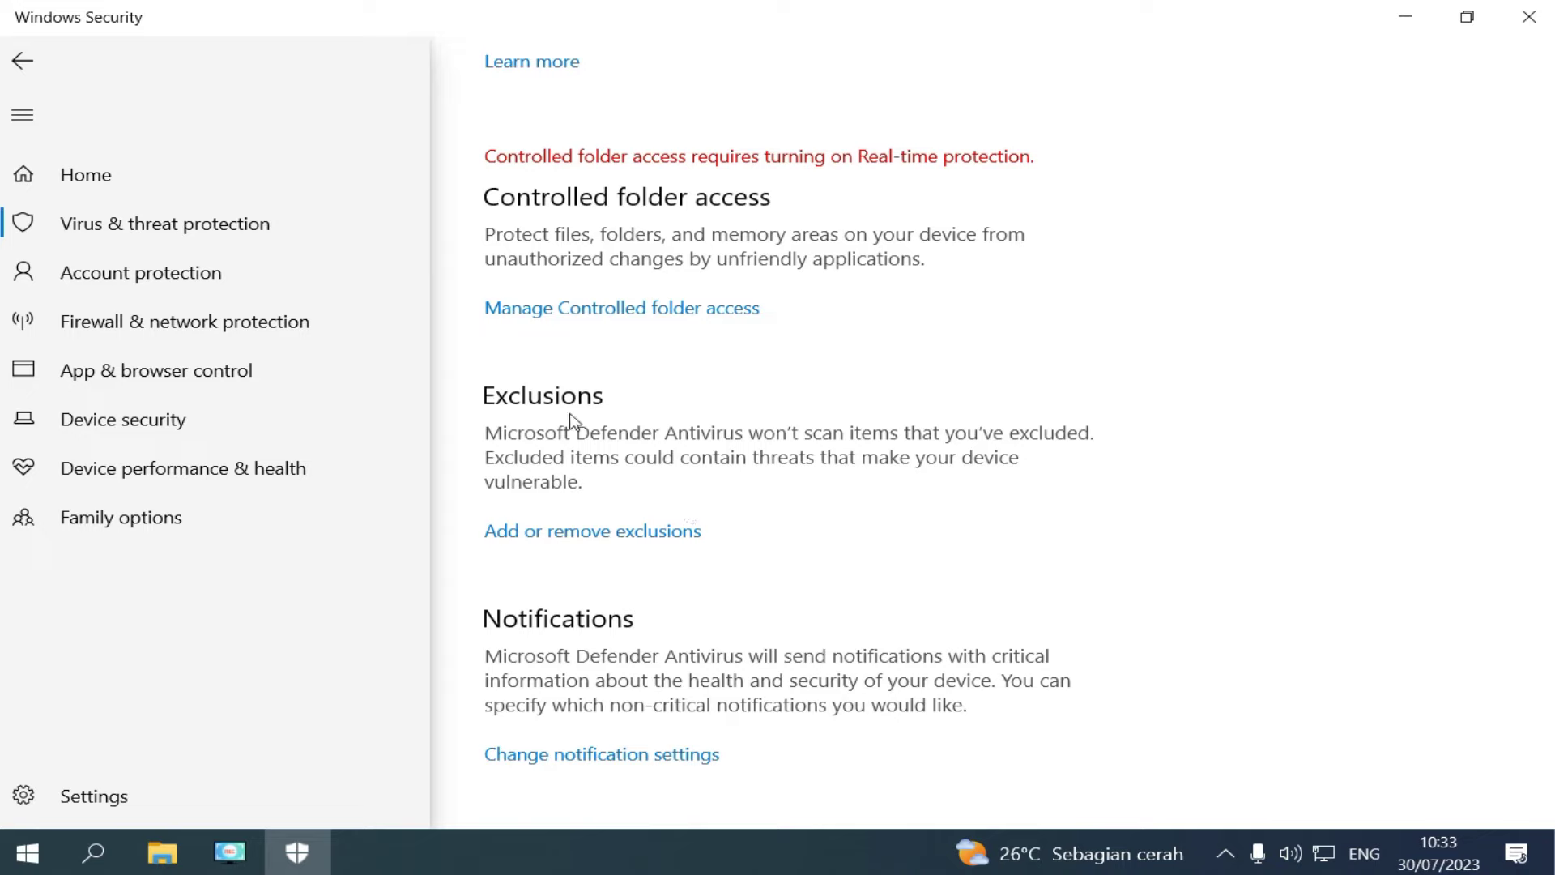
{"action": "left_click", "coordinate": [539, 537]}
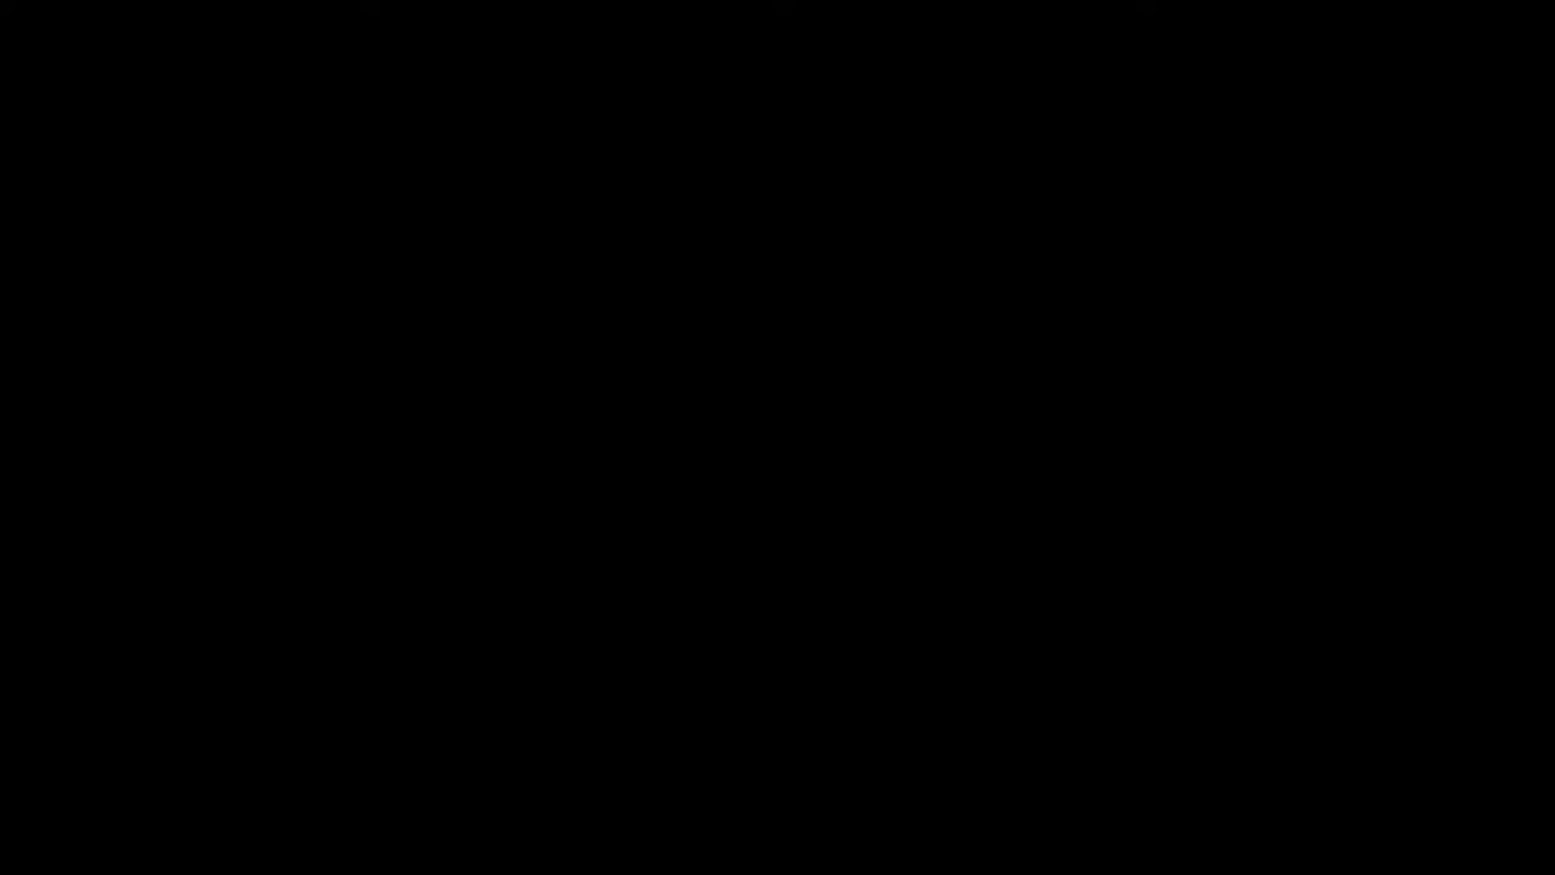
Add C:\ANBK as a Defender folder exclusion, then close Windows Security.
{"action": "left_click", "coordinate": [604, 507]}
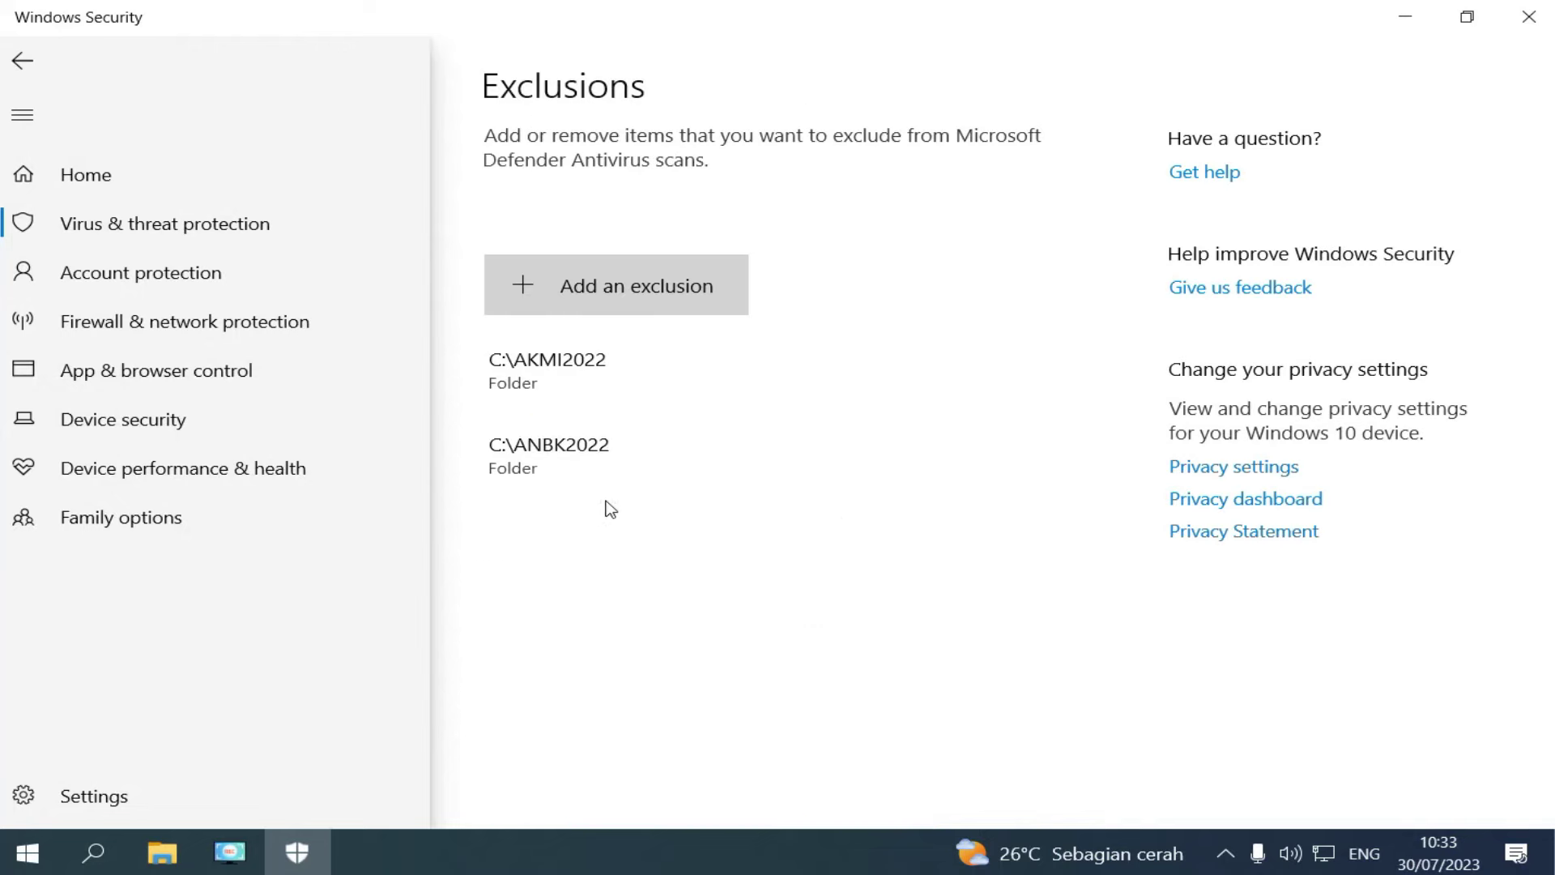
{"action": "left_click", "coordinate": [600, 300]}
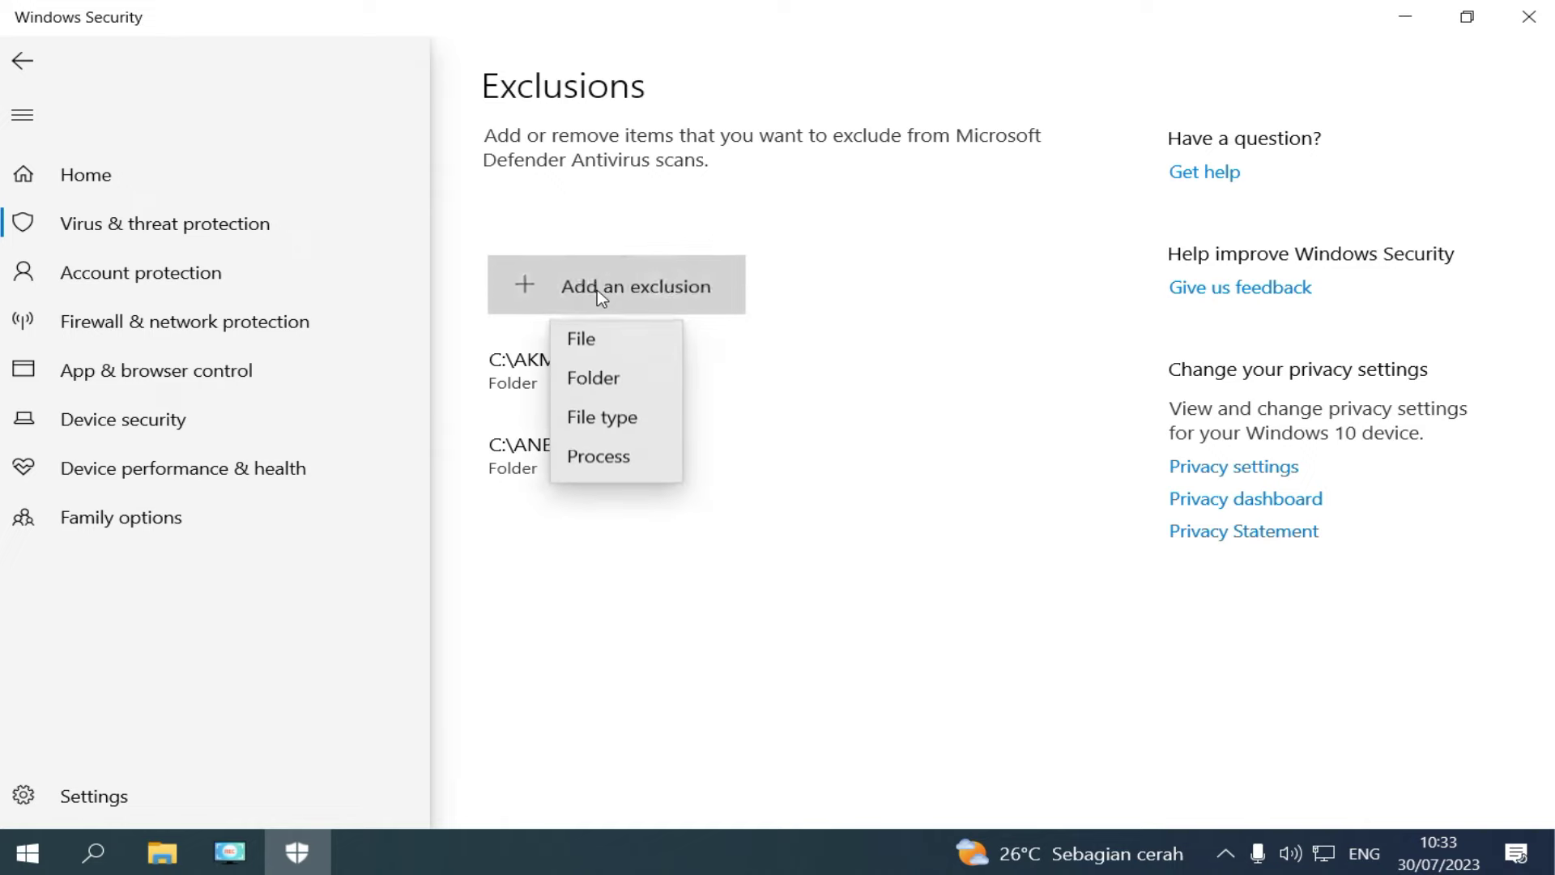
{"action": "left_click", "coordinate": [607, 392]}
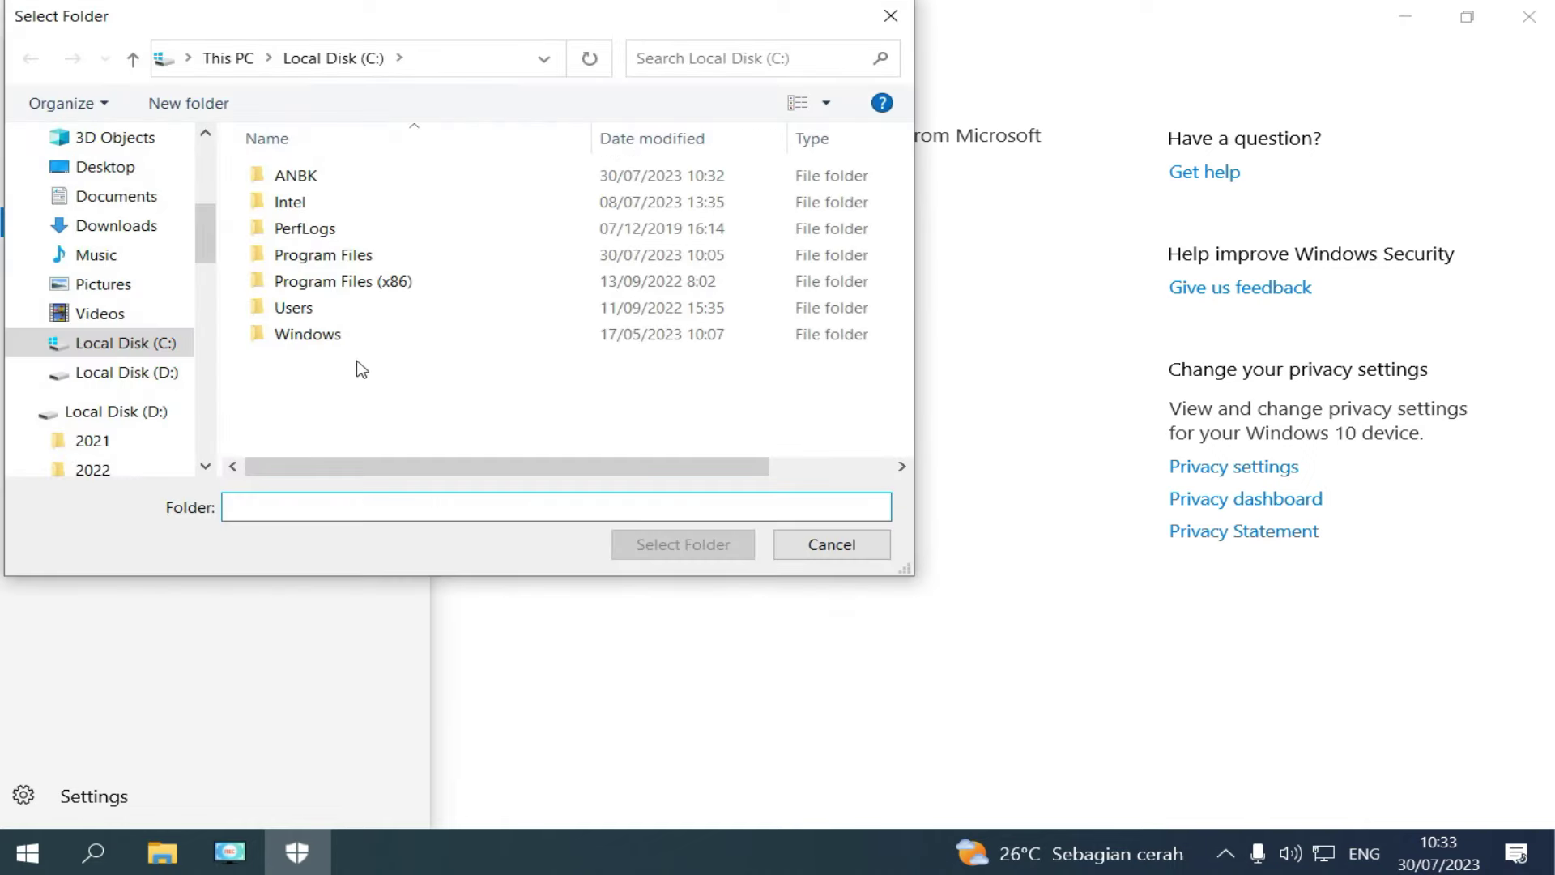
{"action": "left_click", "coordinate": [301, 177]}
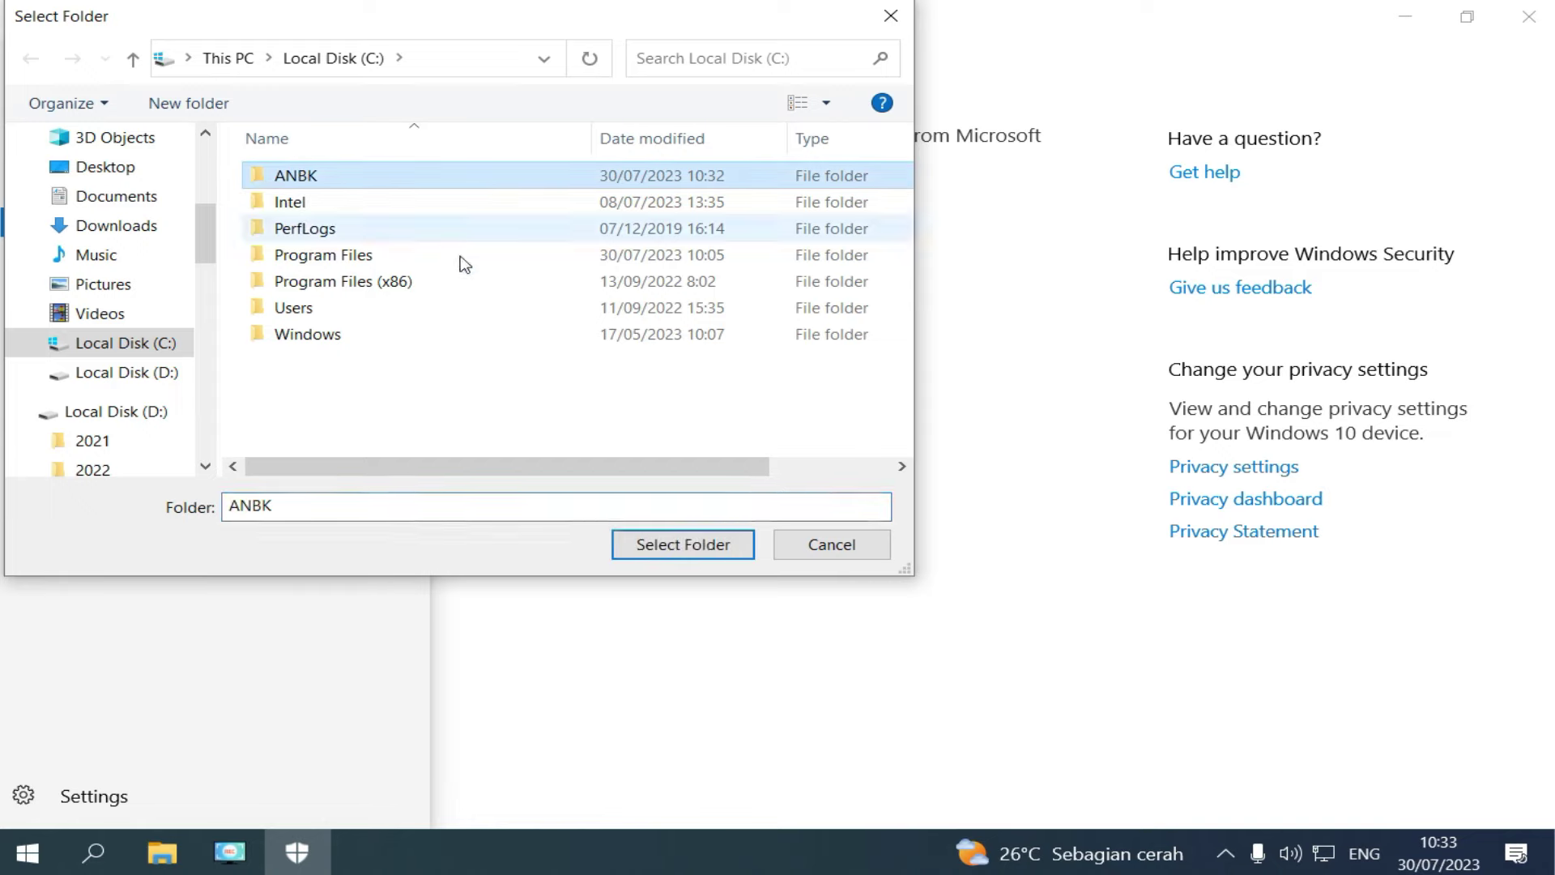
{"action": "left_click", "coordinate": [685, 546]}
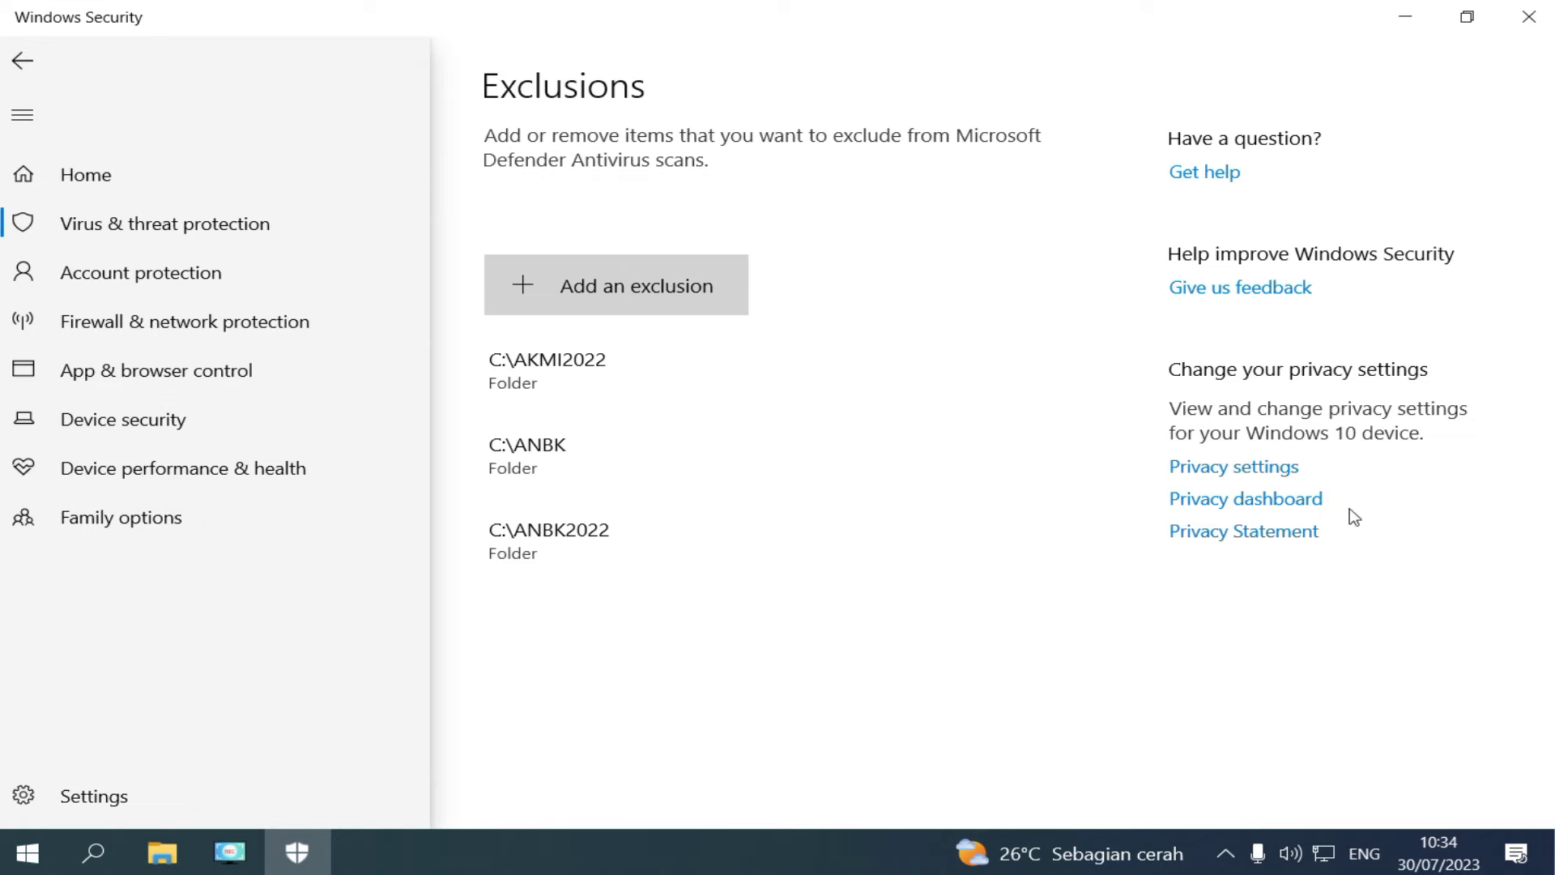
{"action": "left_click", "coordinate": [1522, 19]}
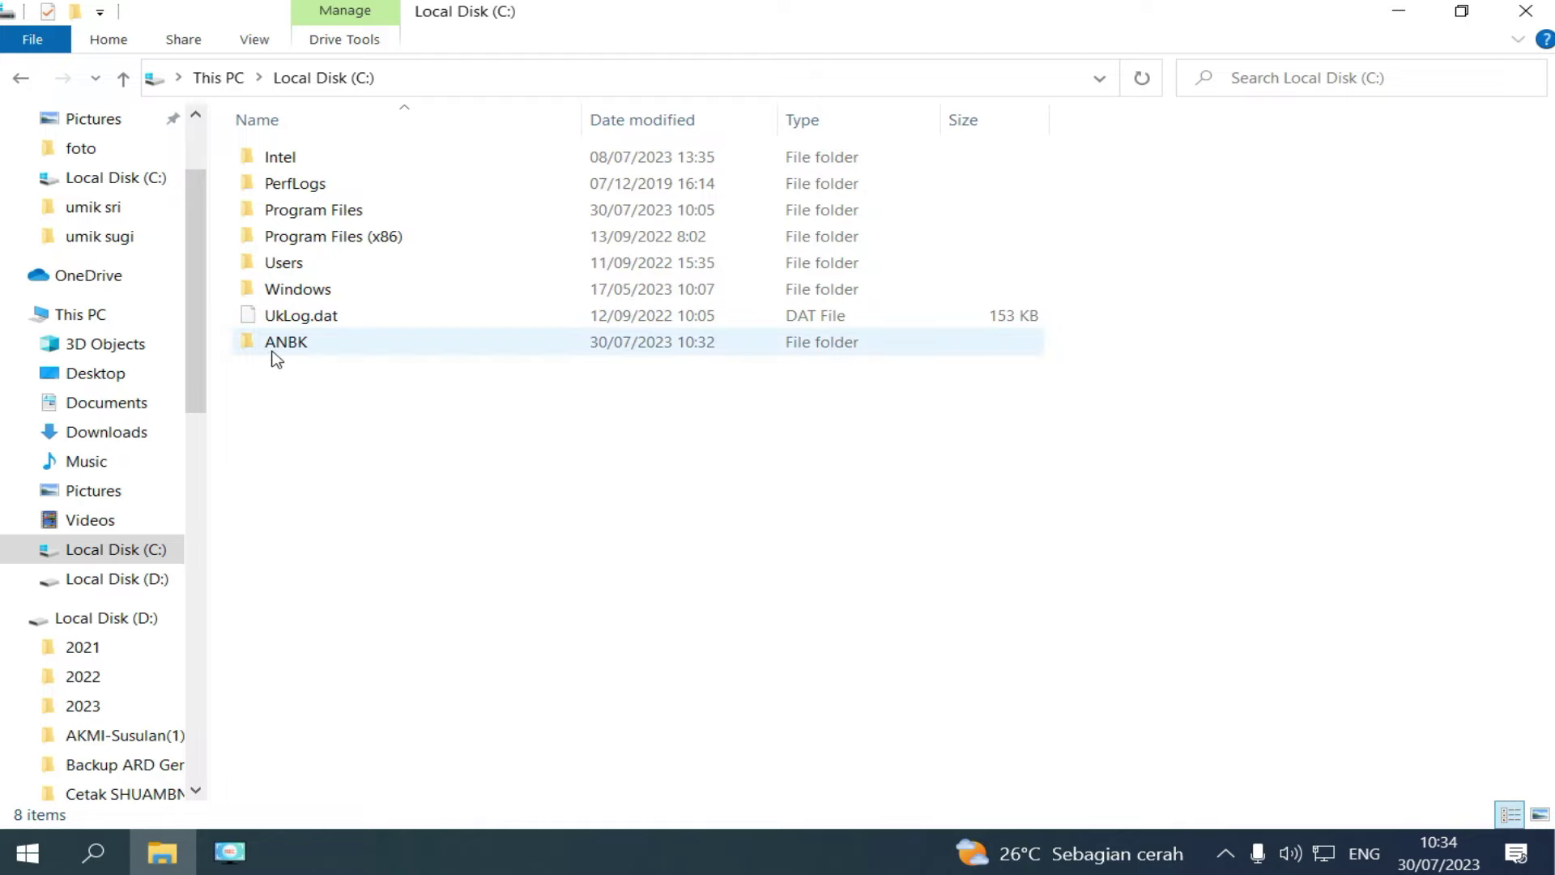
Check that the ANBK folder on drive C: is still empty.
{"action": "mouse_move", "coordinate": [275, 358]}
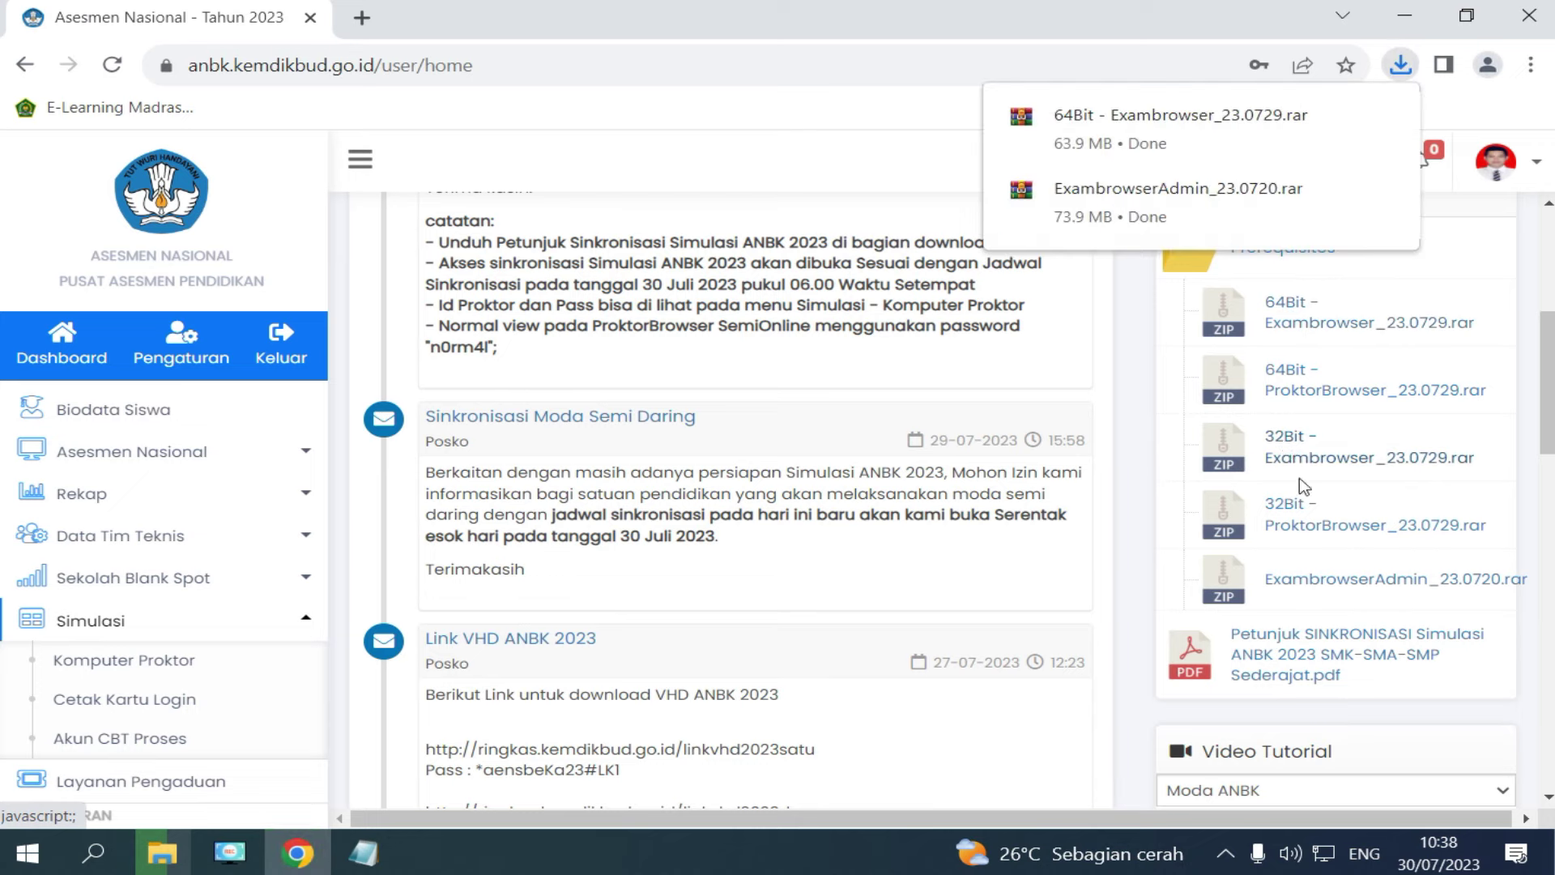
Download the 64Bit - ProktorBrowser_23.0729 archive and view it in the Downloads folder.
{"action": "left_click", "coordinate": [1320, 589]}
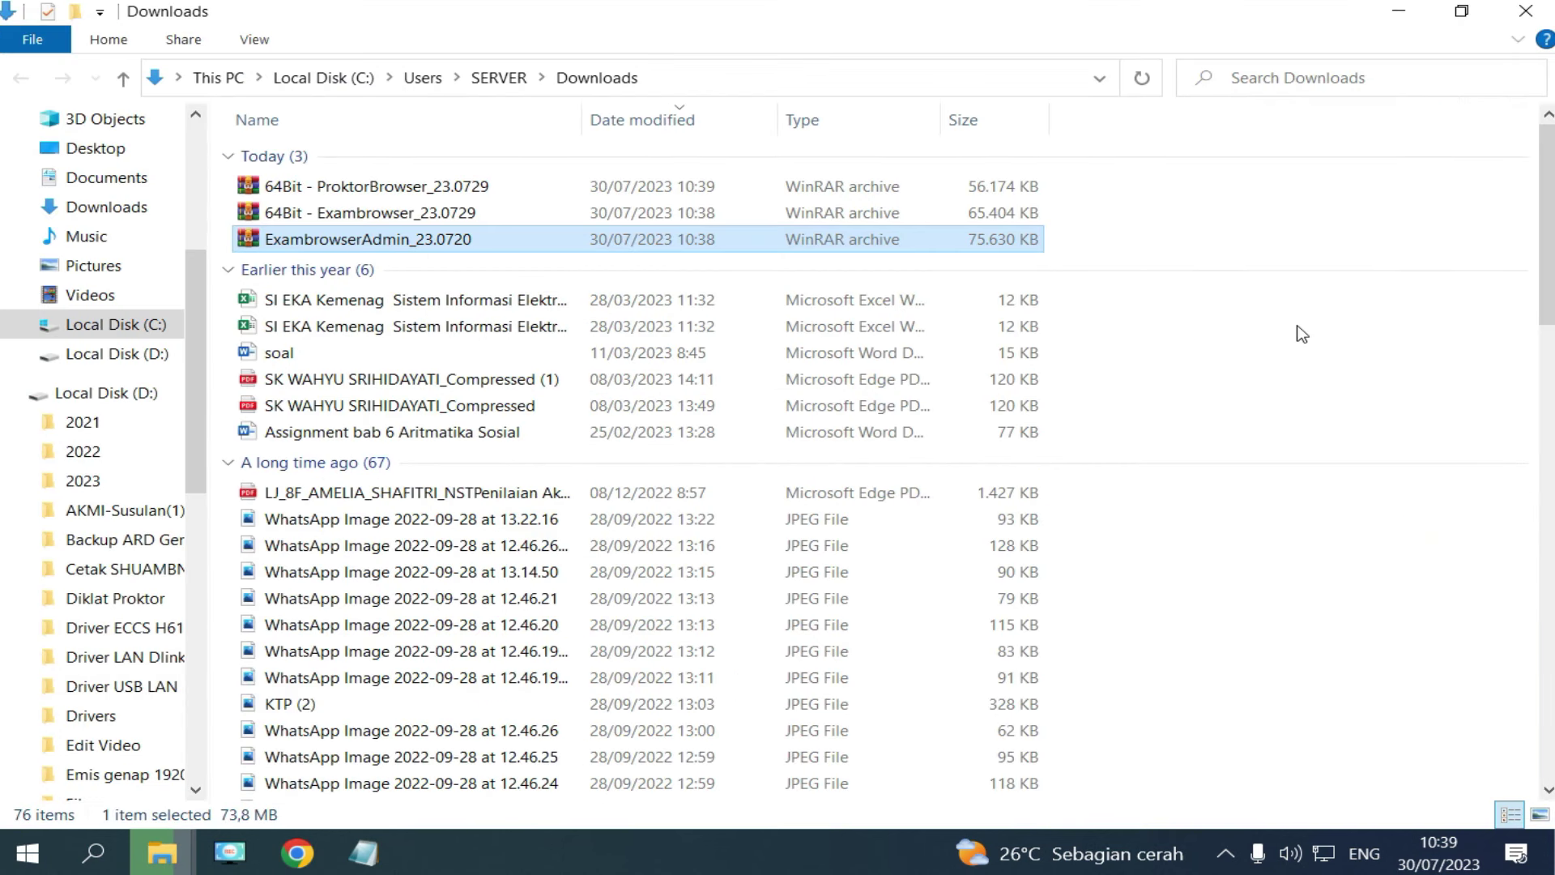
{"action": "left_click", "coordinate": [1302, 335]}
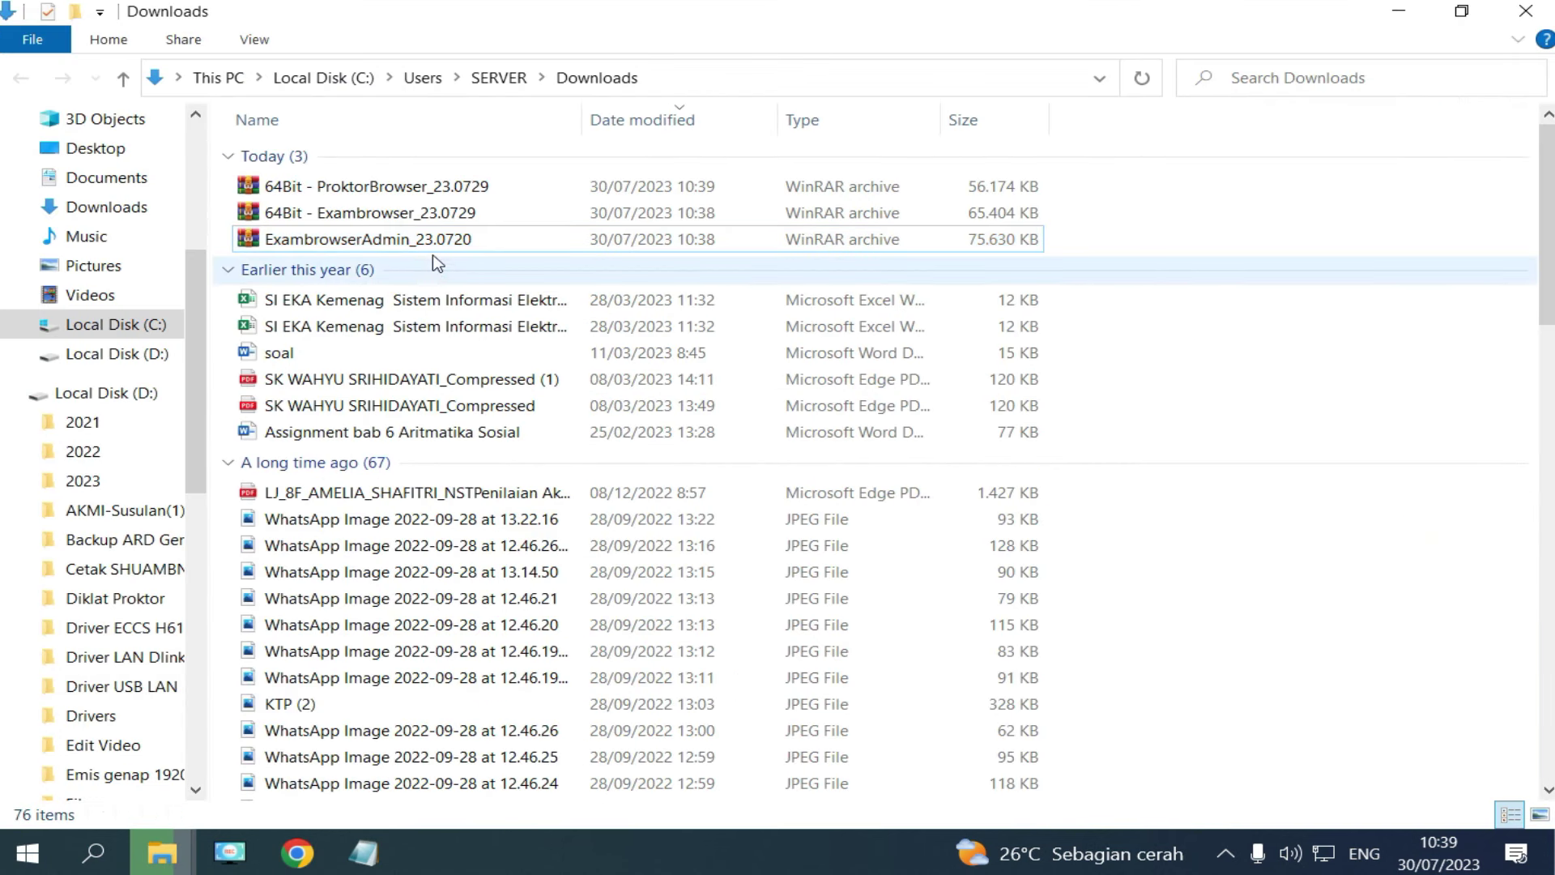
Copy the ExambrowserAdmin, Exambrowser and ProktorBrowser archives from Downloads into C:\ANBK.
{"action": "left_click", "coordinate": [409, 239]}
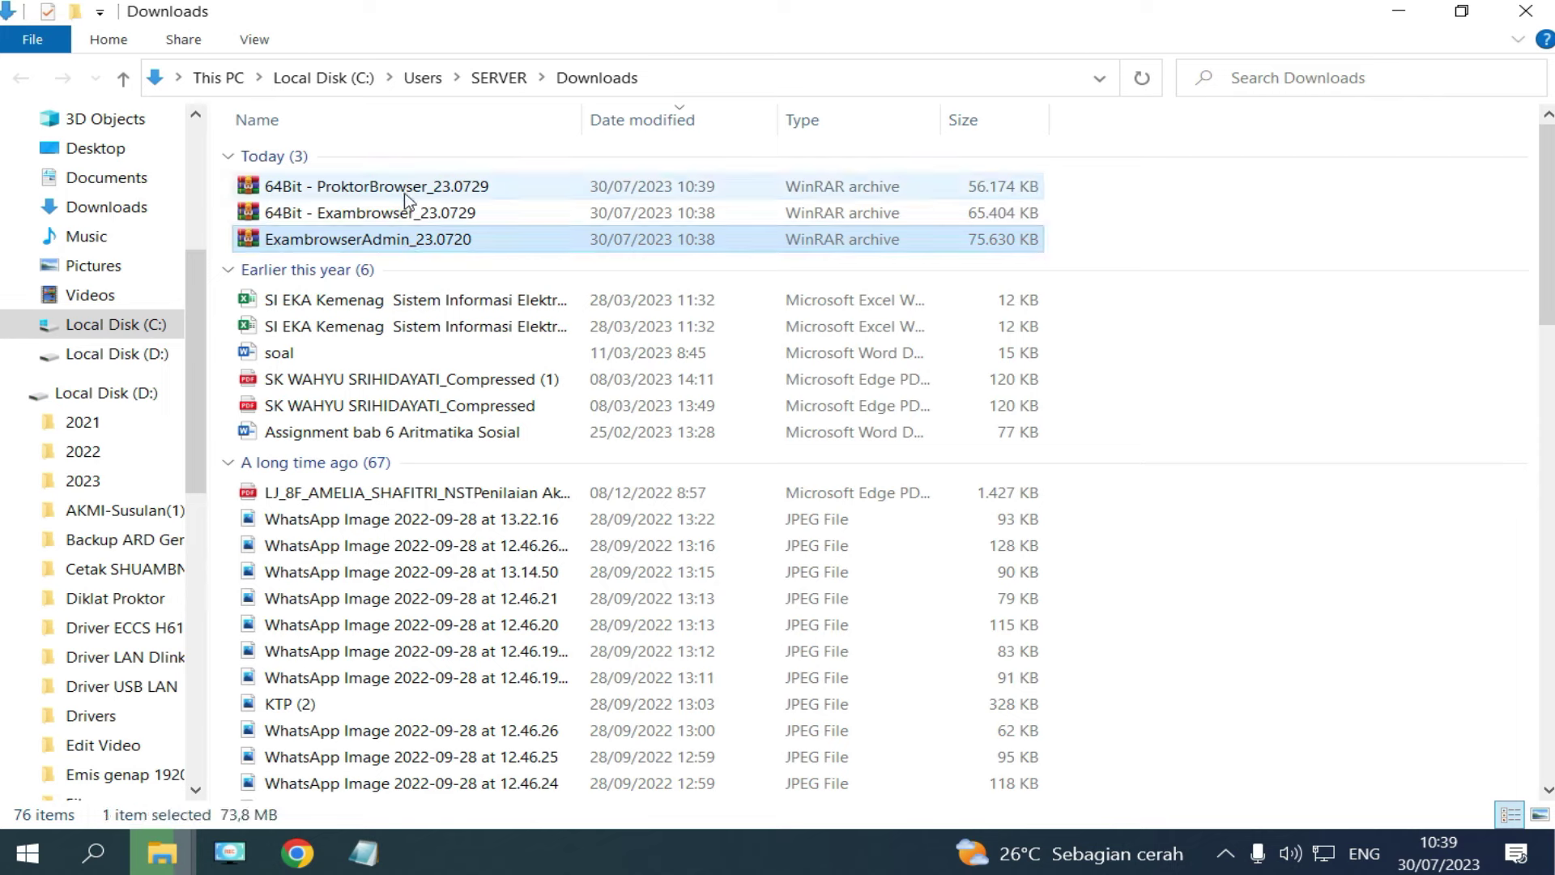
{"action": "left_click", "coordinate": [405, 192], "text": "shift"}
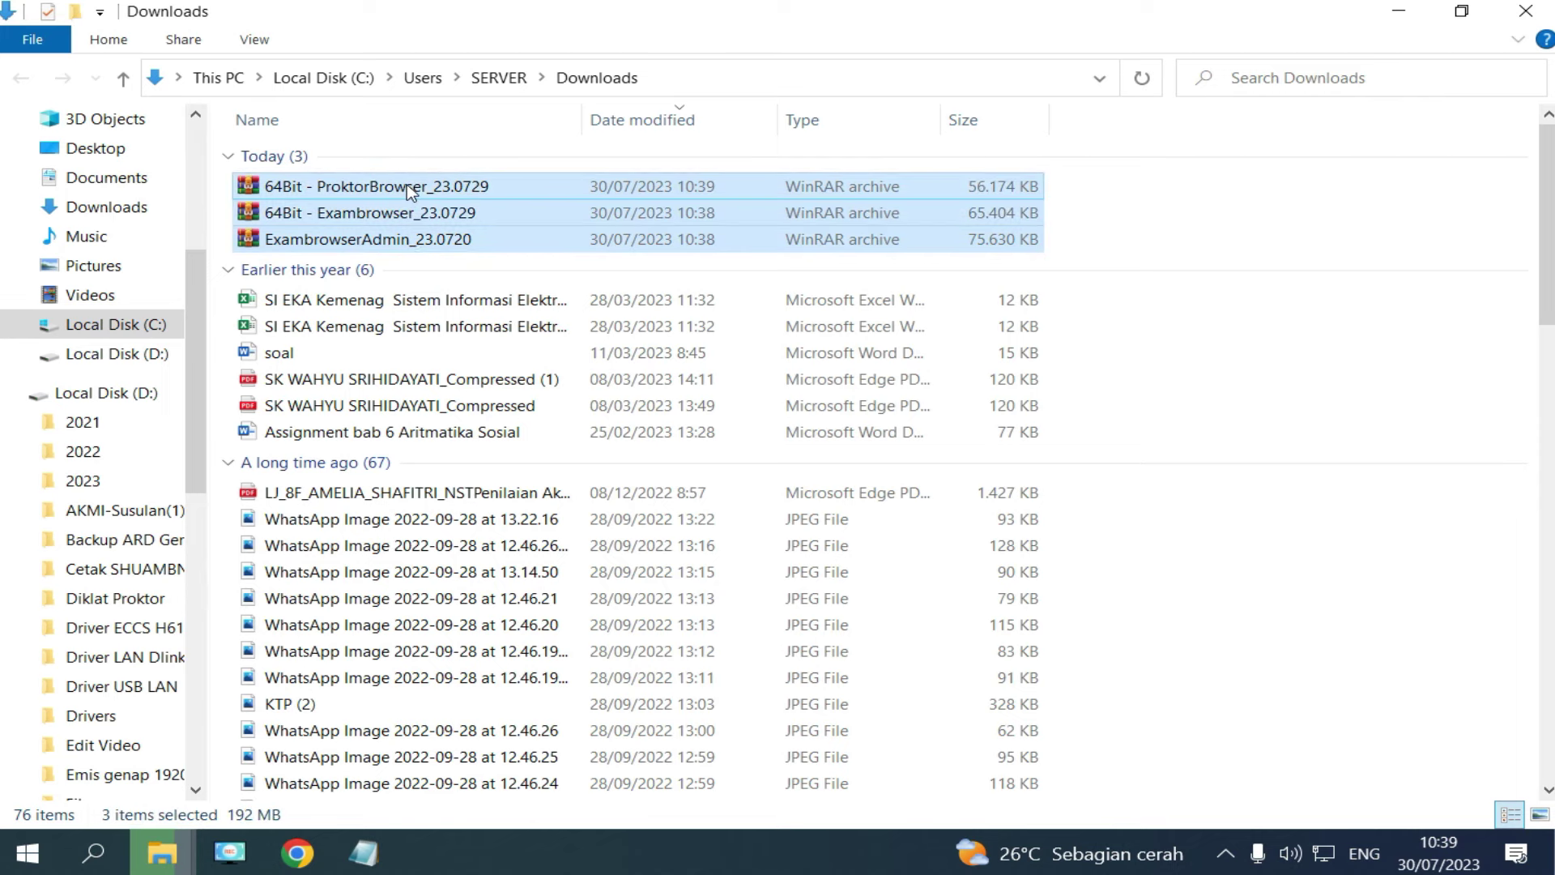
{"action": "left_click", "coordinate": [150, 324]}
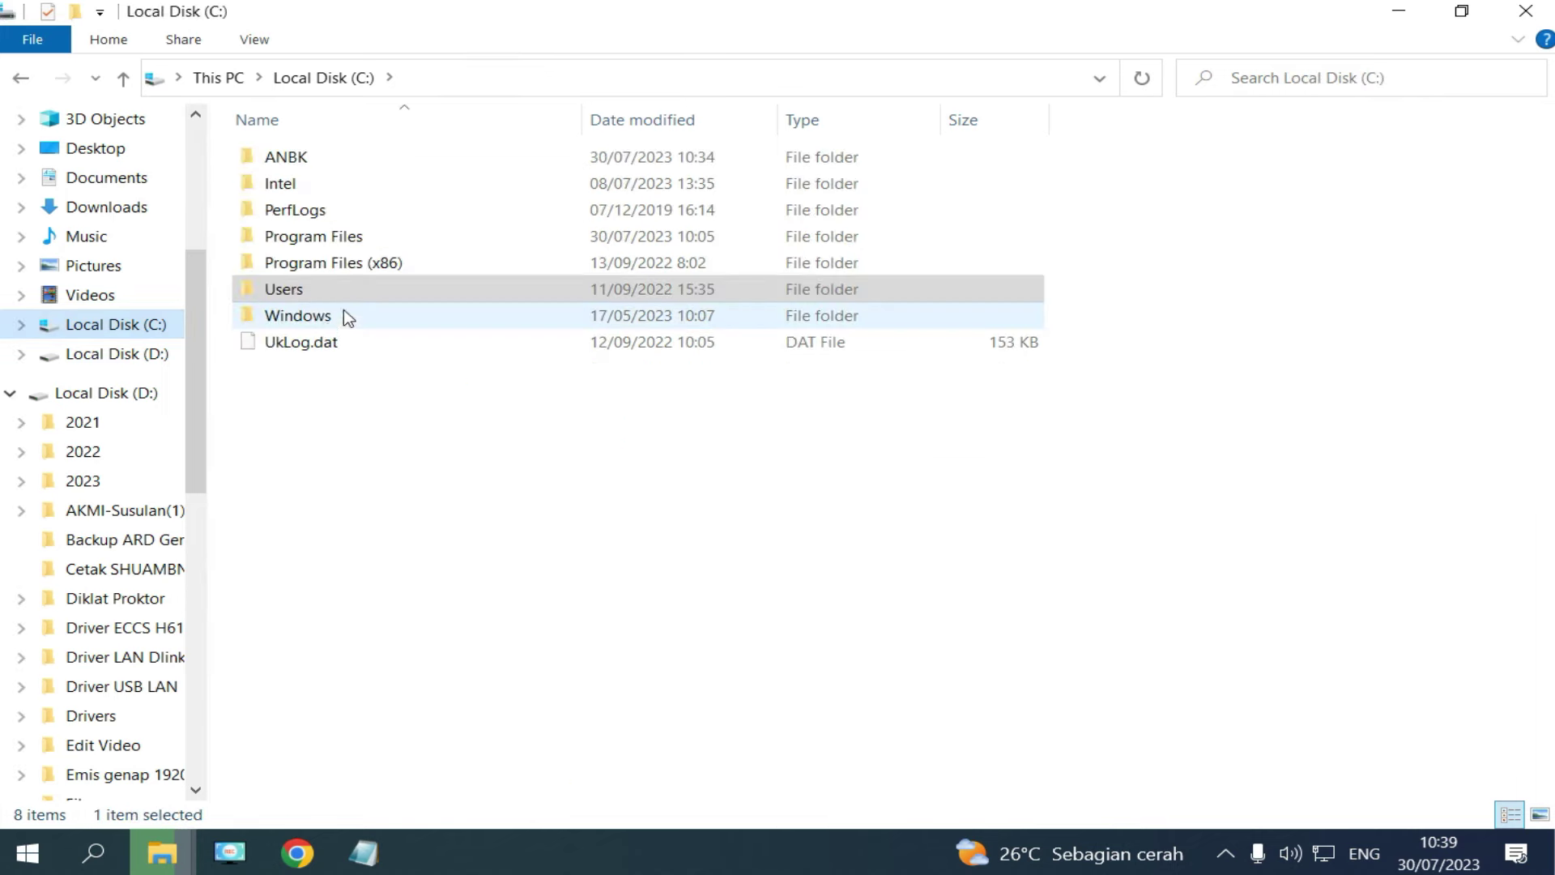
{"action": "double_click", "coordinate": [290, 157]}
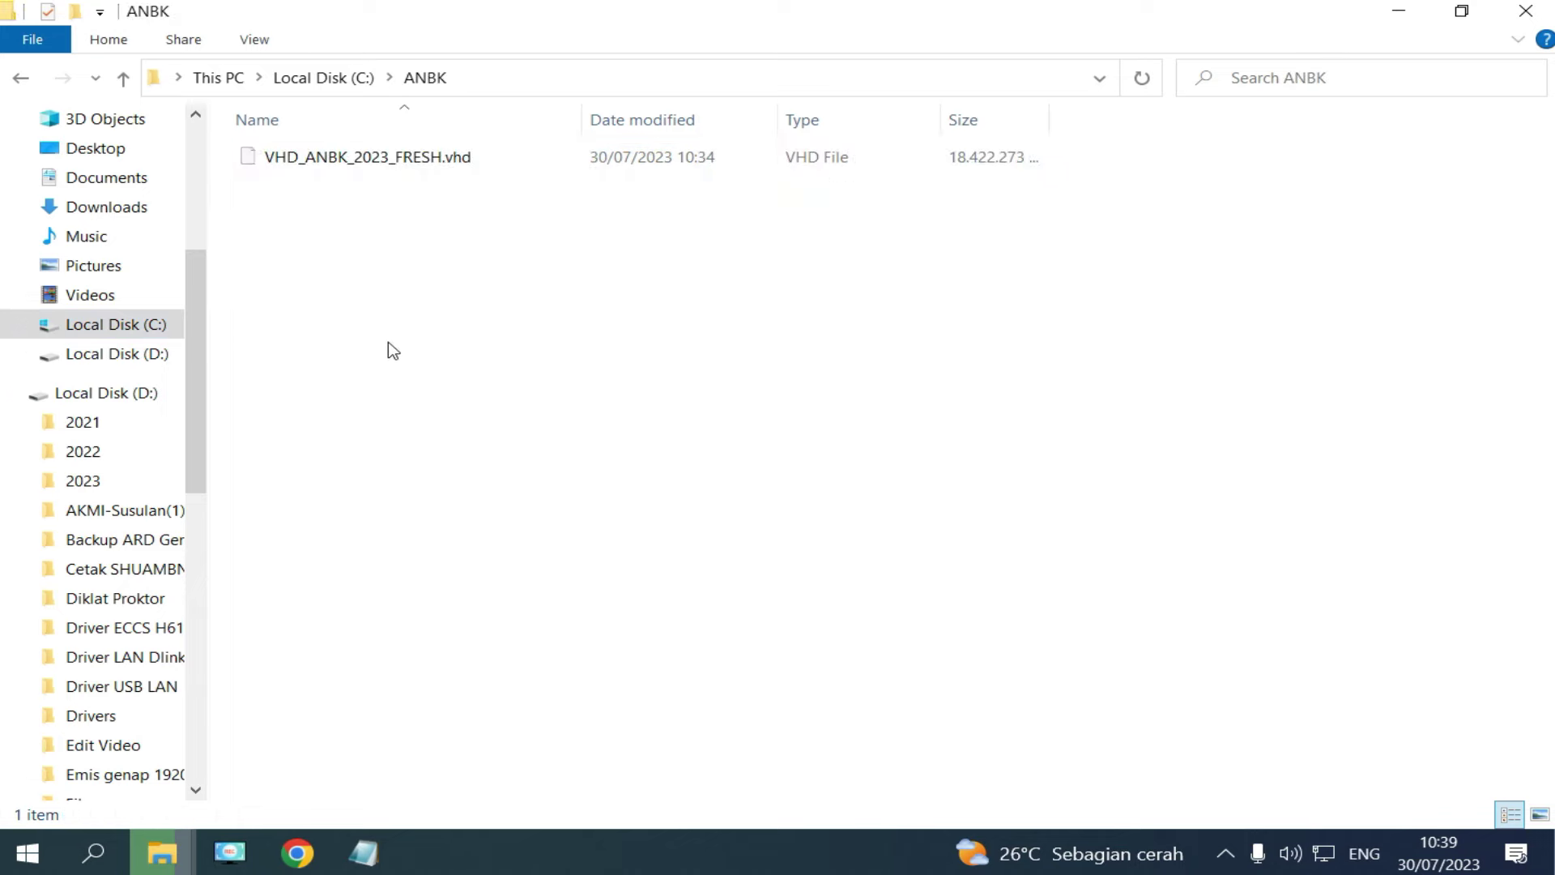
{"action": "key", "text": "ctrl+v"}
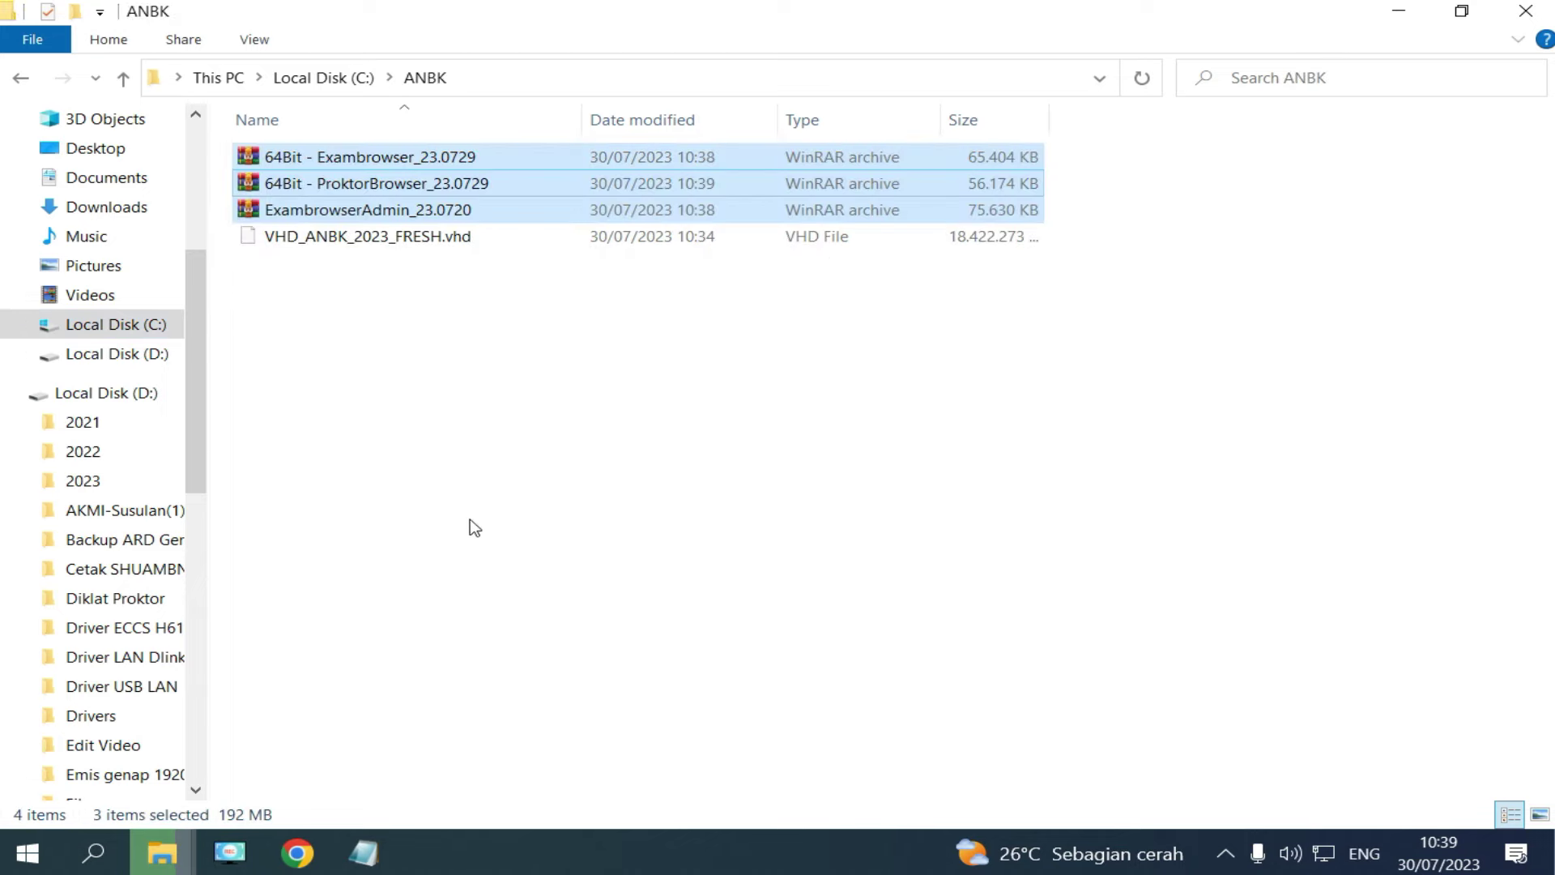
{"action": "left_click", "coordinate": [409, 427]}
{"action": "left_click", "coordinate": [297, 853]}
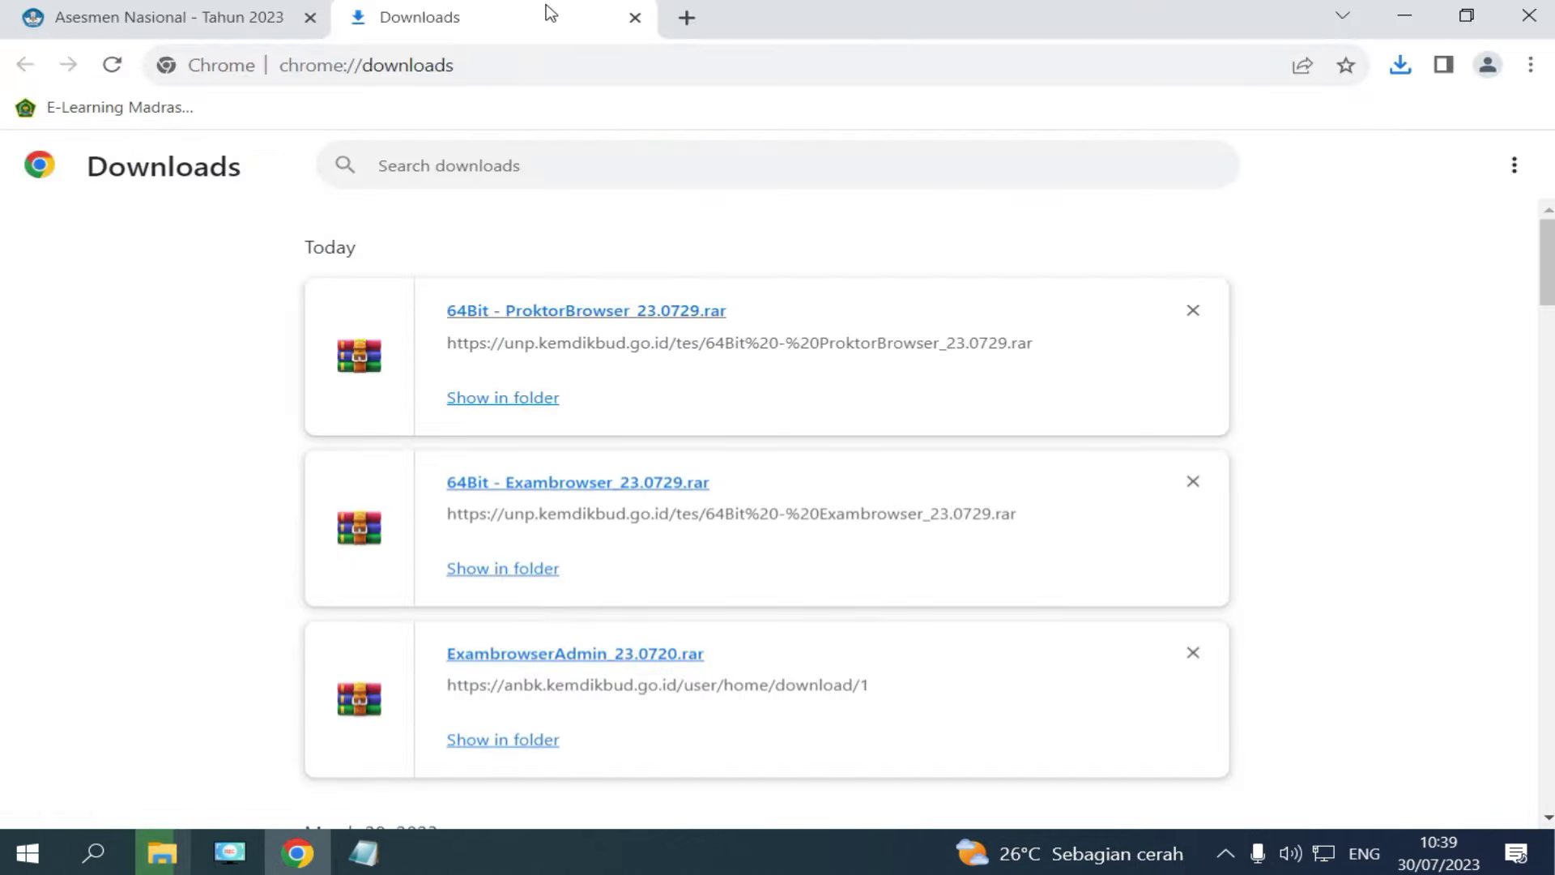
Search Google for 'virtual box' and open the official virtualbox.org site.
{"action": "left_click", "coordinate": [687, 18]}
{"action": "type", "text": "v"}
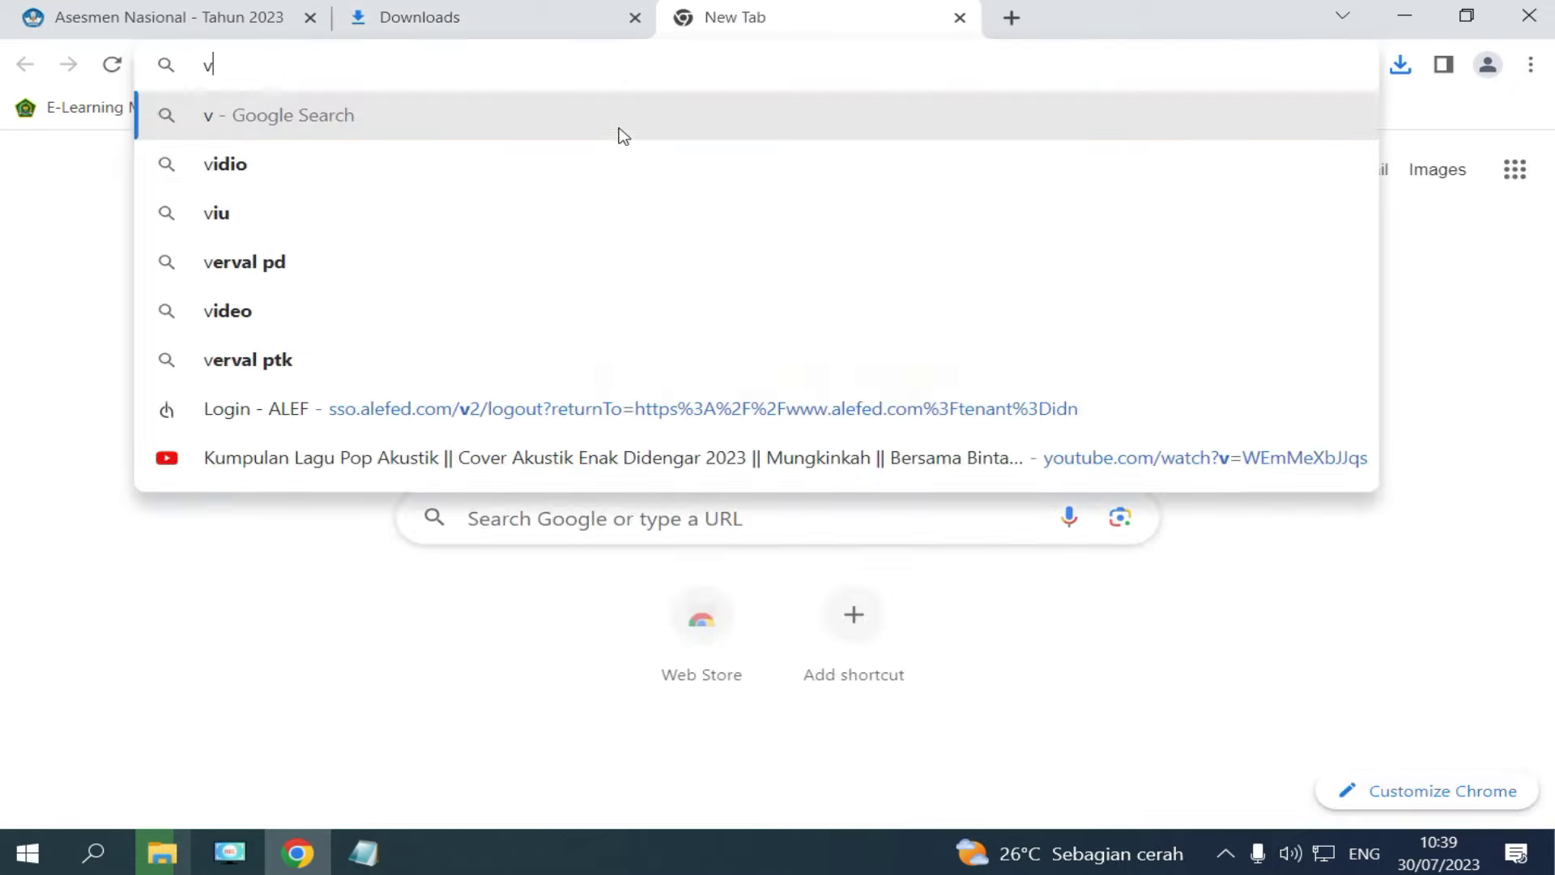
{"action": "type", "text": "irtual"}
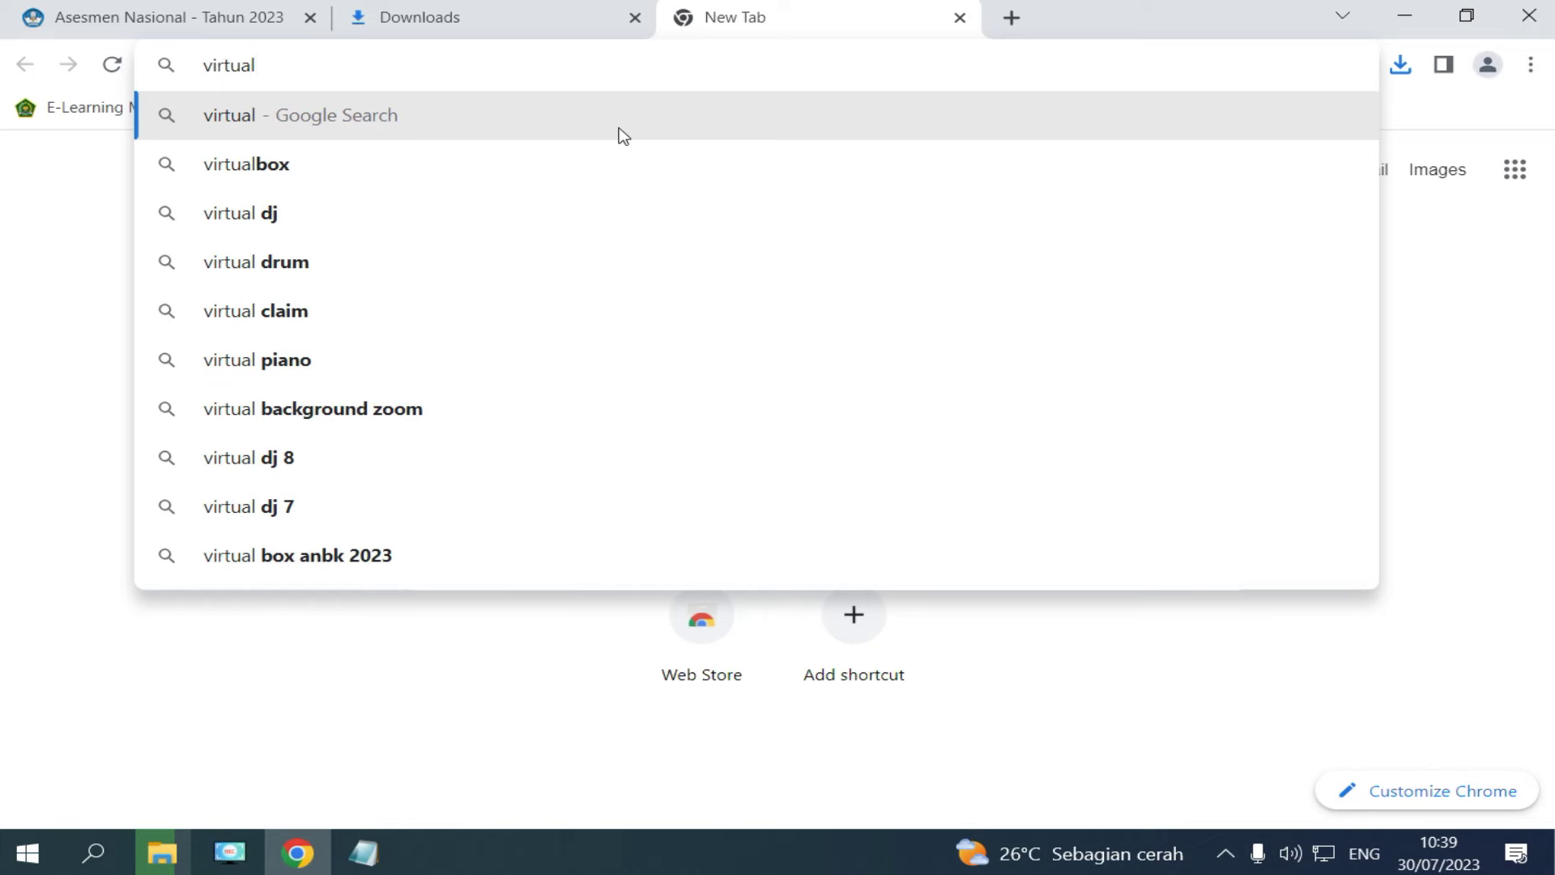
{"action": "type", "text": " box"}
{"action": "key", "text": "Return"}
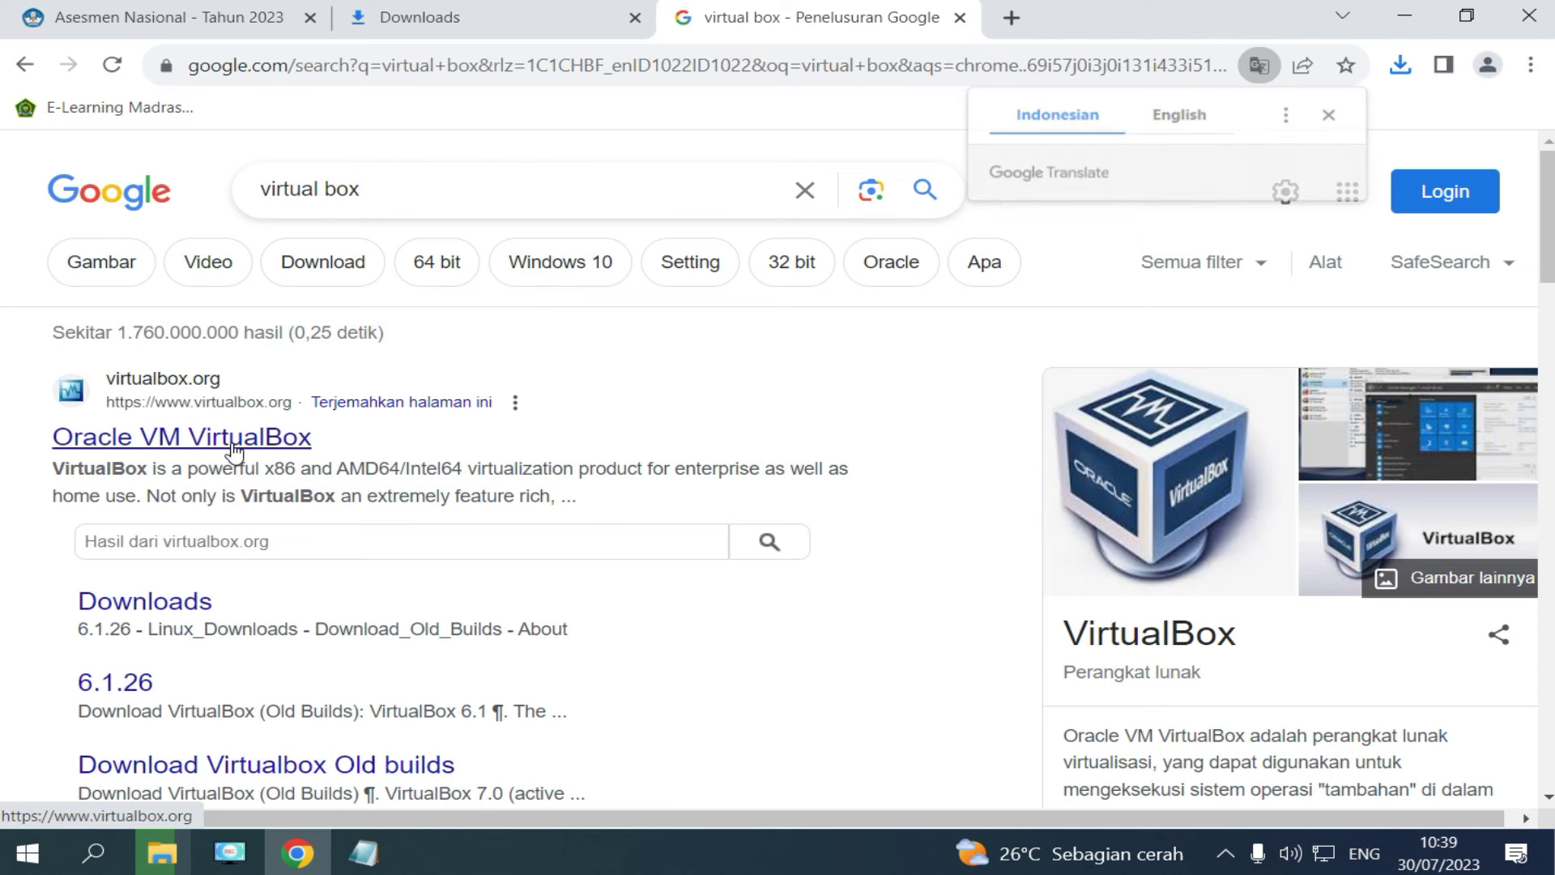
{"action": "left_click", "coordinate": [235, 441]}
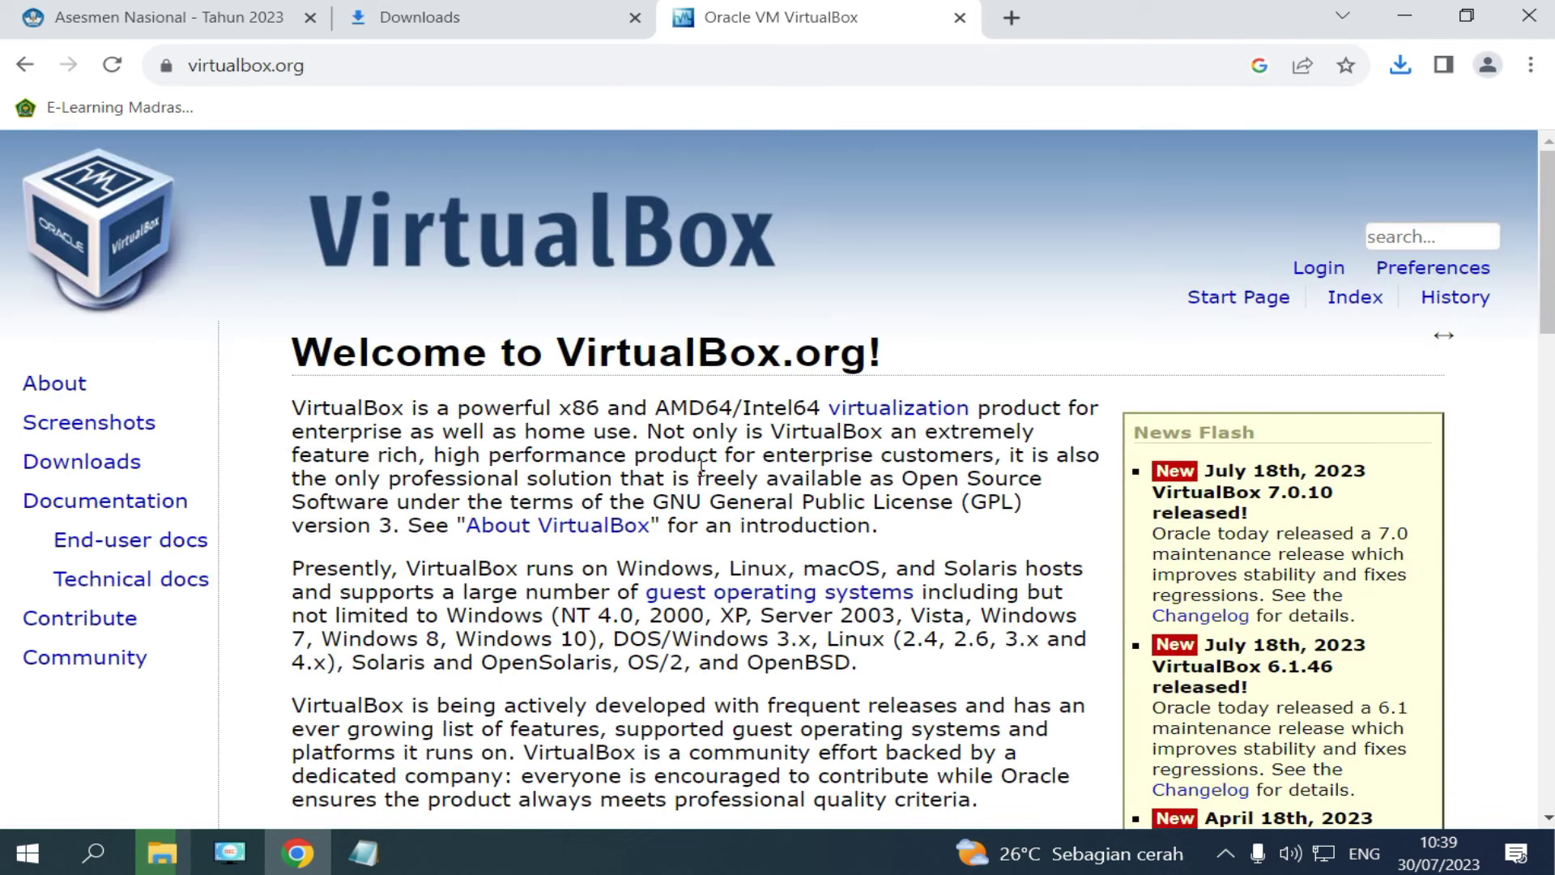
Download the VirtualBox 7.0.10 Windows hosts installer and show it in its folder.
{"action": "scroll", "coordinate": [701, 466], "scroll_direction": "down", "scroll_amount": 4}
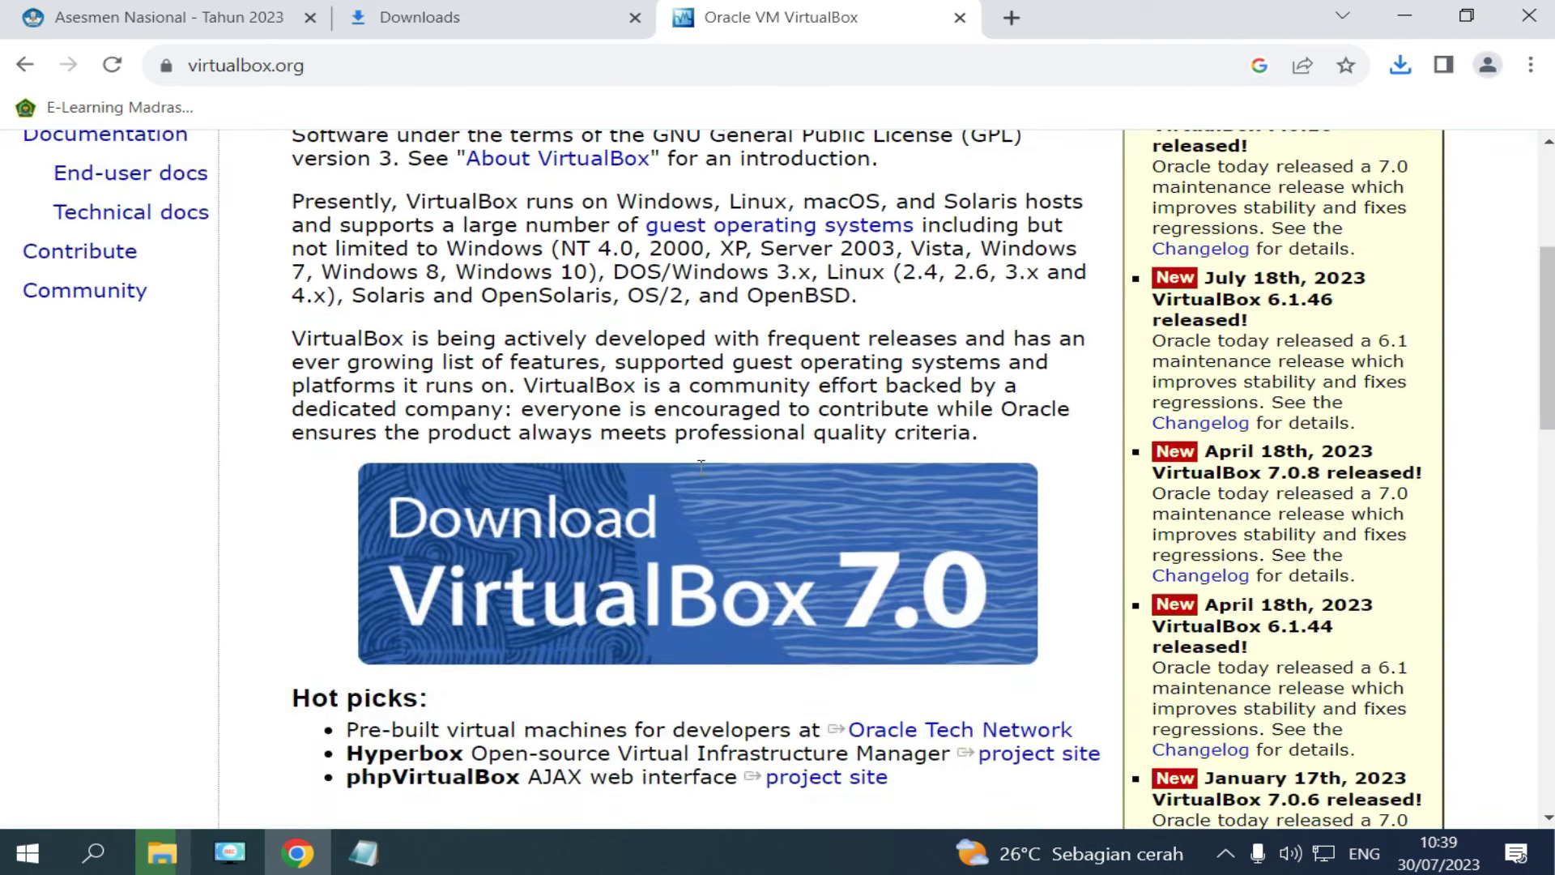
{"action": "left_click", "coordinate": [548, 540]}
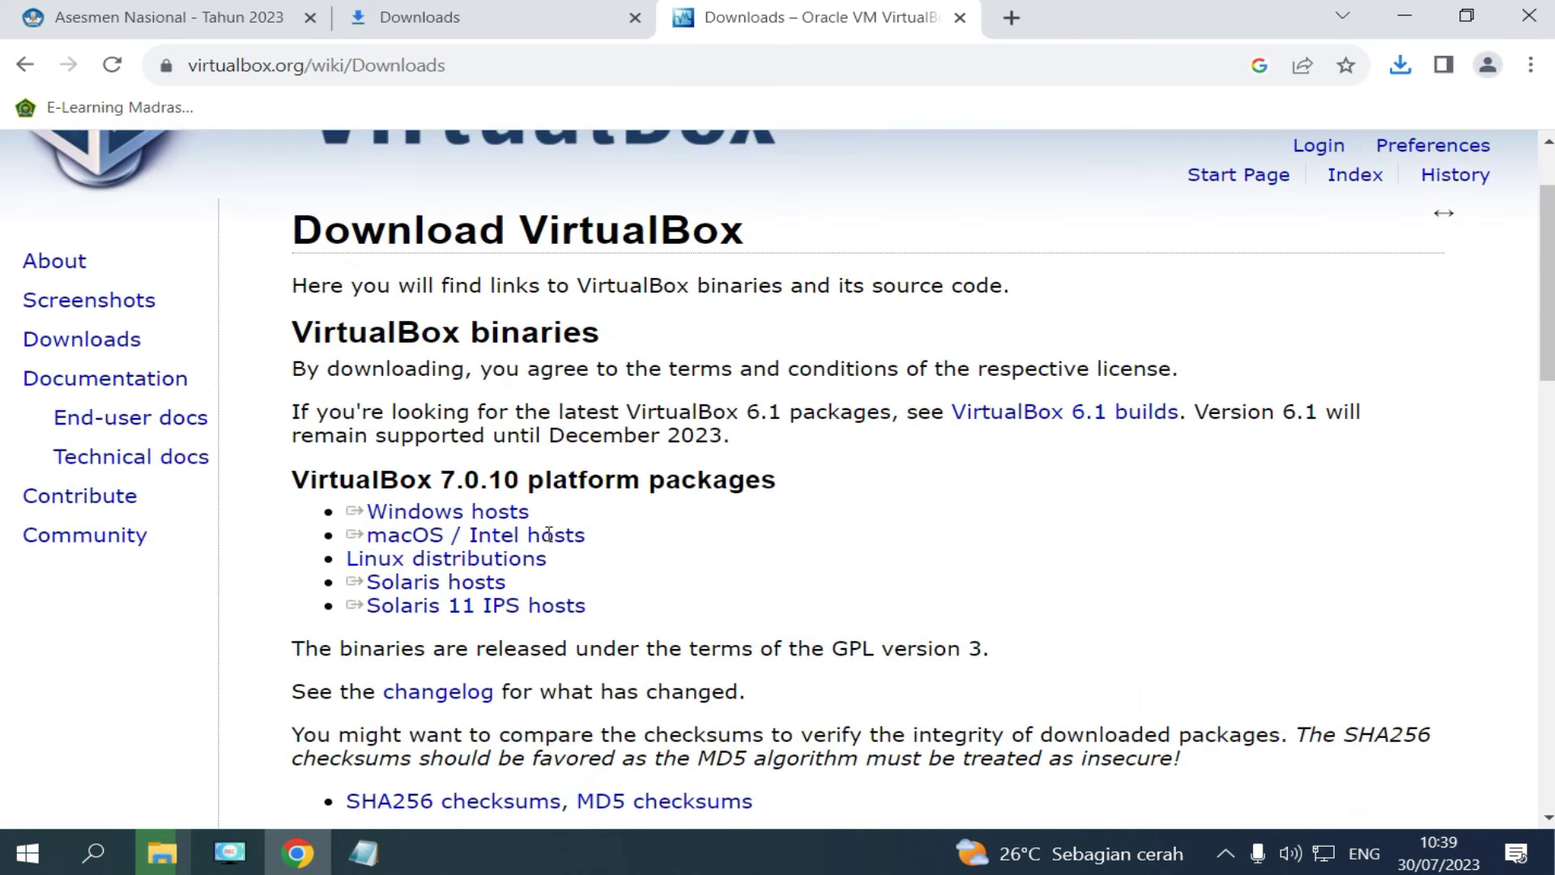
{"action": "triple_click", "coordinate": [498, 513]}
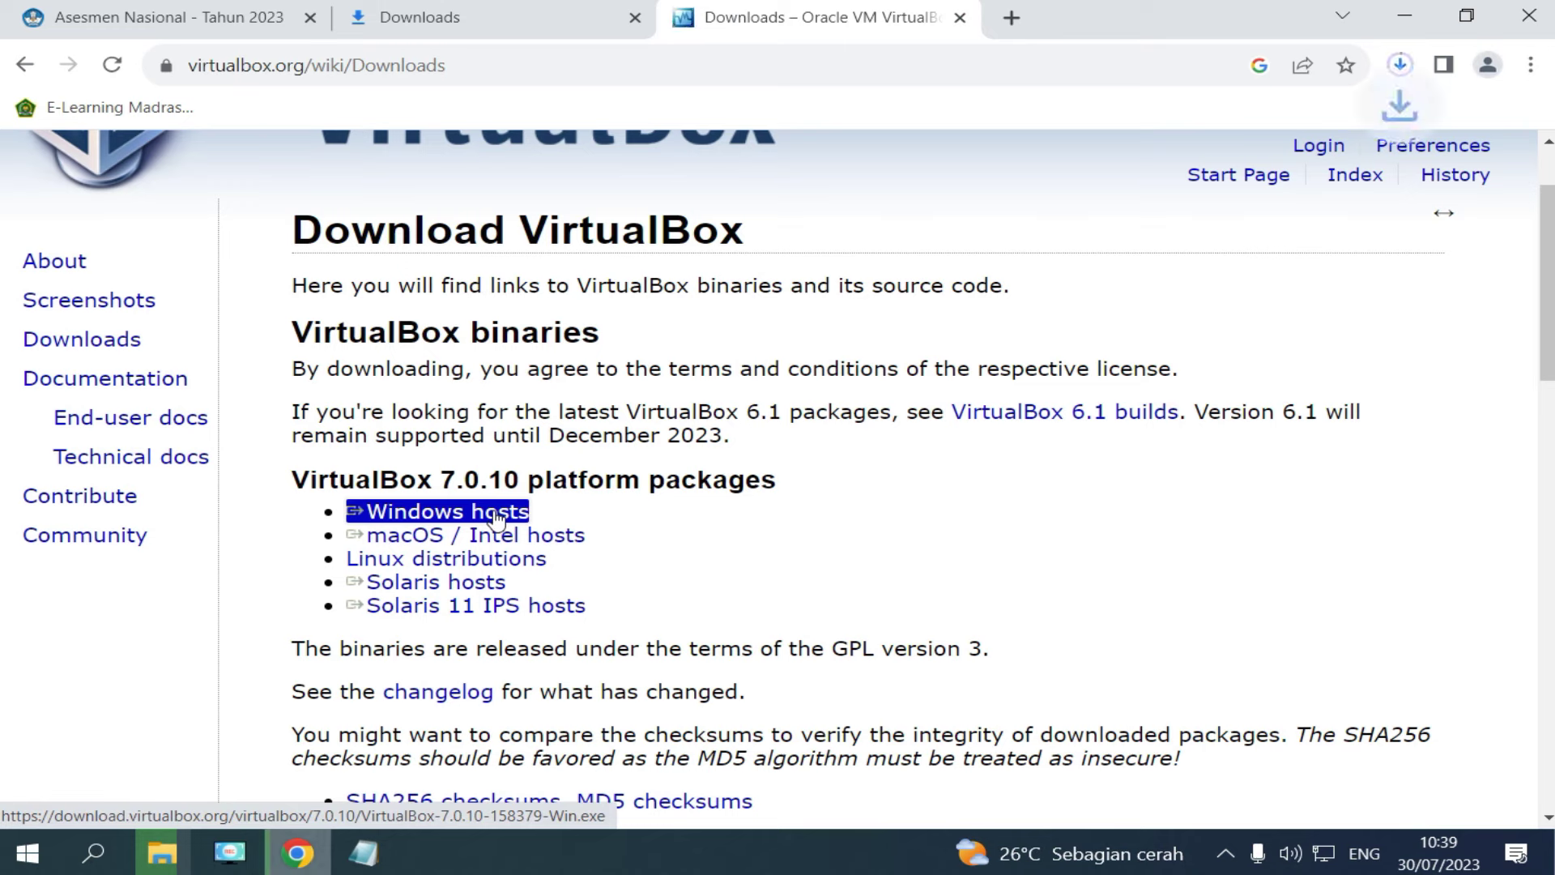
{"action": "left_click", "coordinate": [1401, 68]}
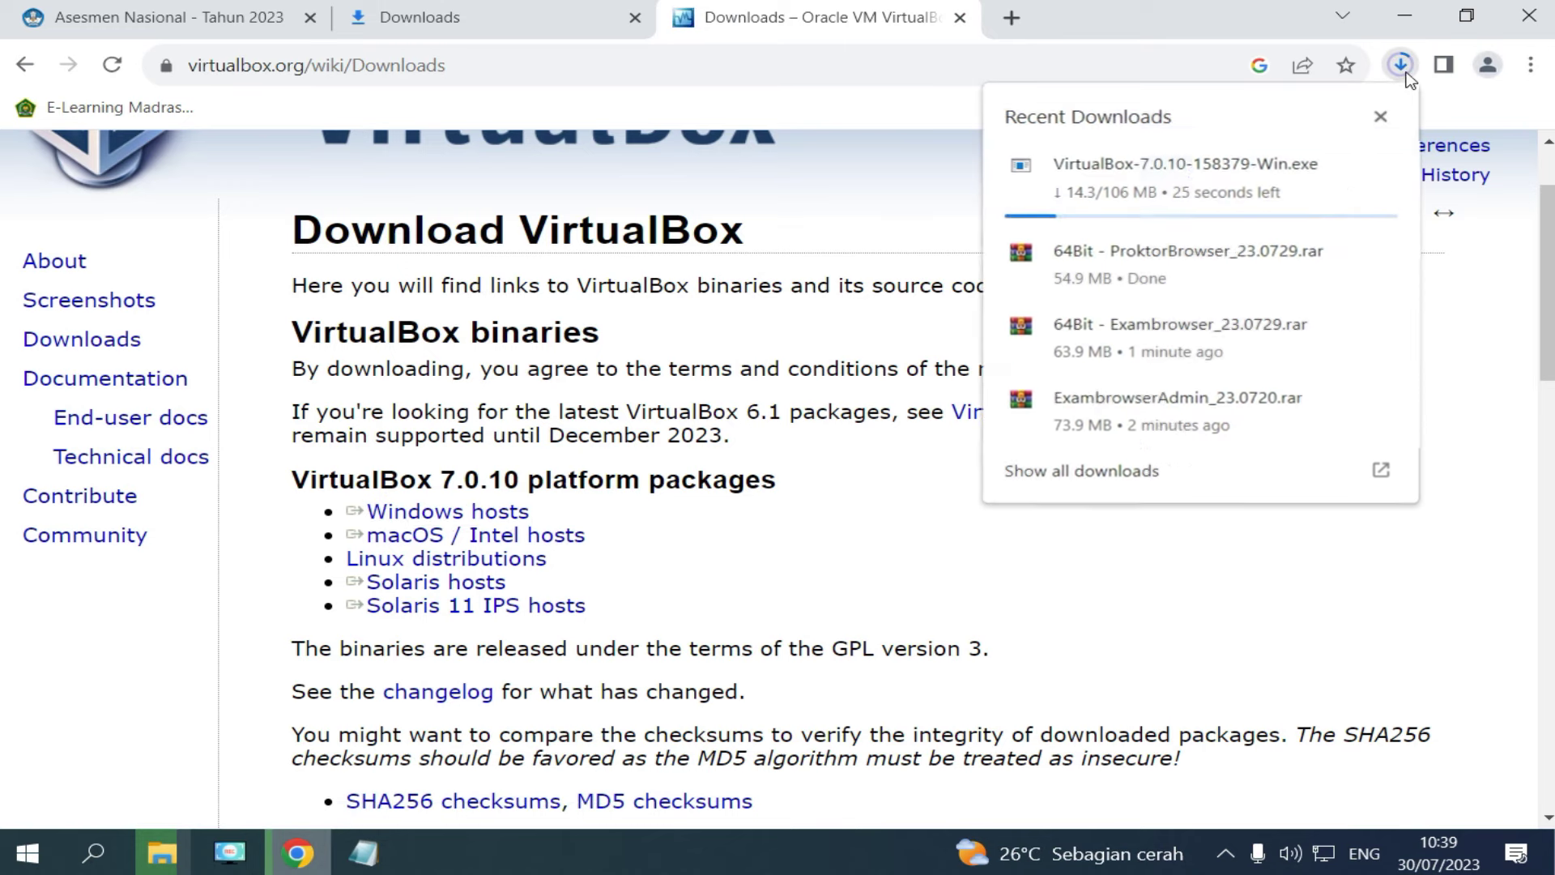
{"action": "mouse_move", "coordinate": [1306, 168]}
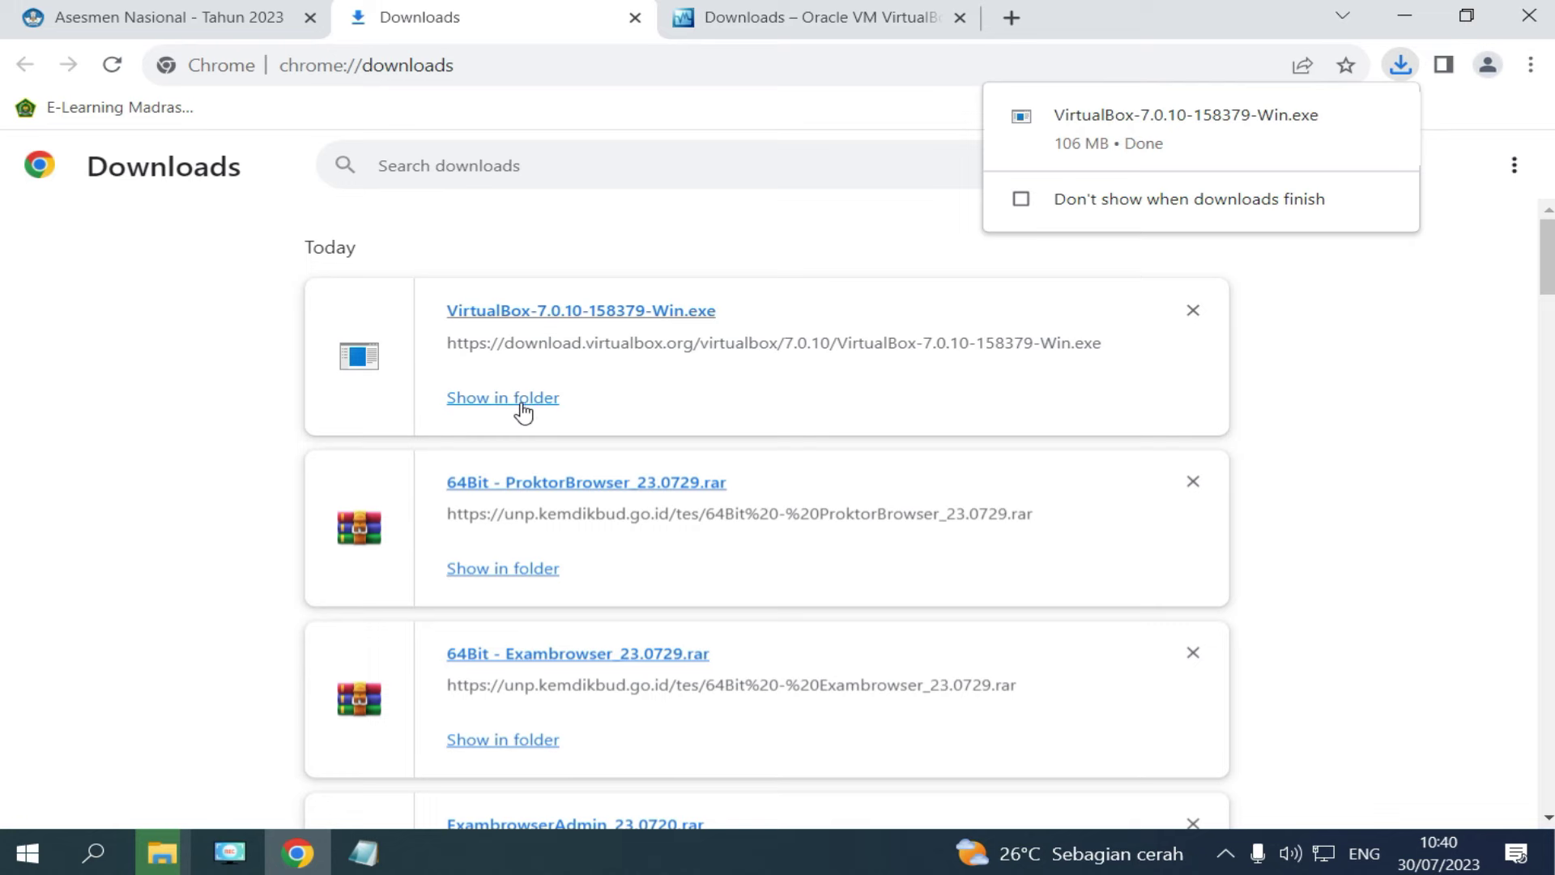
{"action": "left_click", "coordinate": [521, 401]}
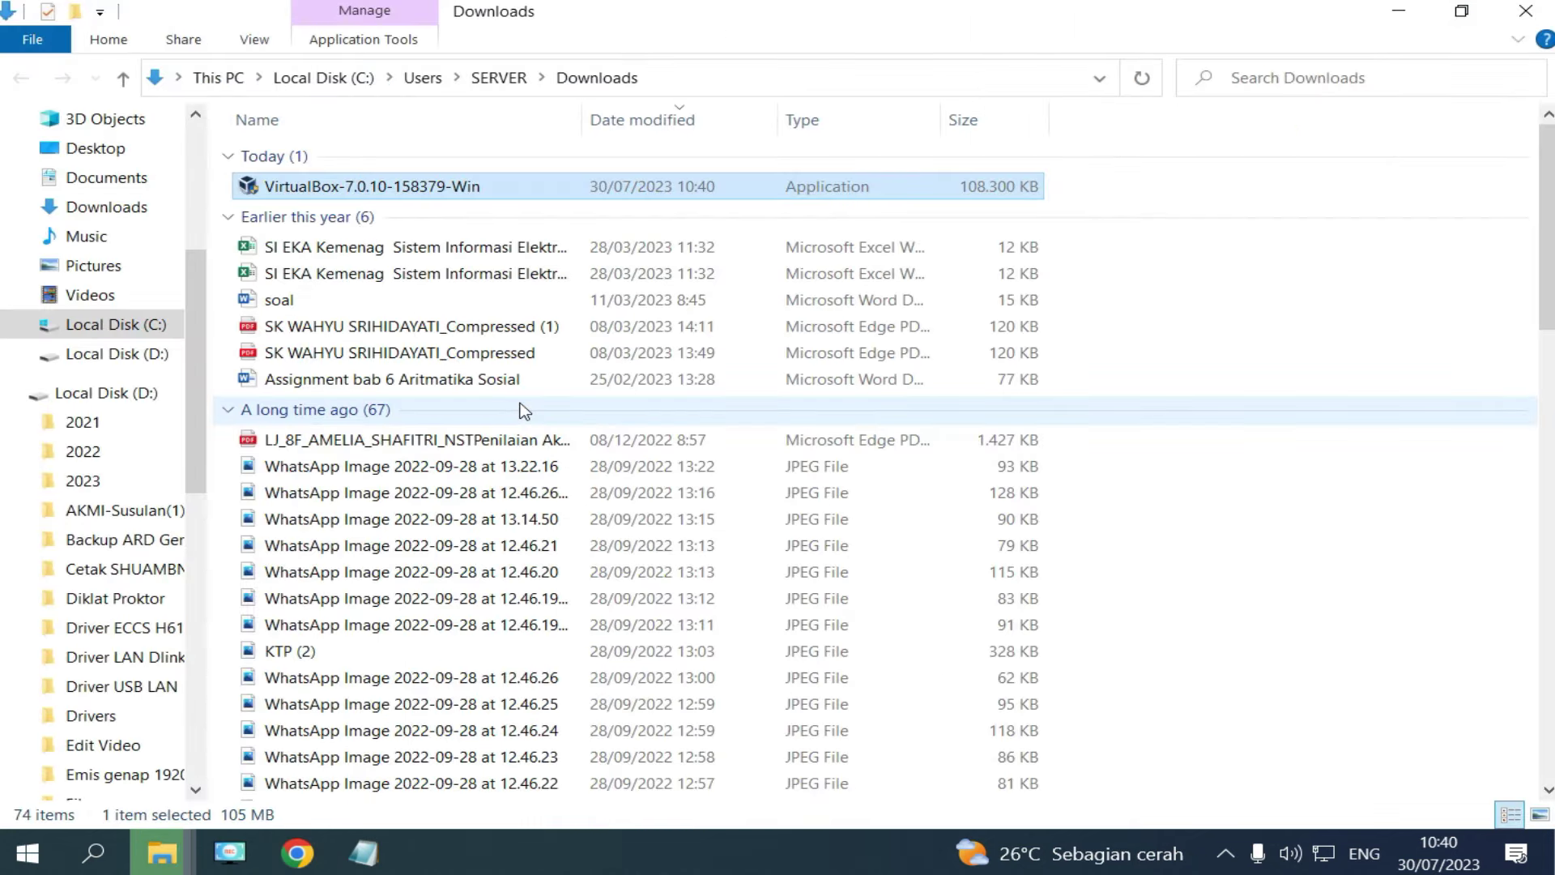
Paste the VirtualBox-7.0.10-158379-Win installer into C:\ANBK beside the three archives.
{"action": "mouse_move", "coordinate": [374, 192]}
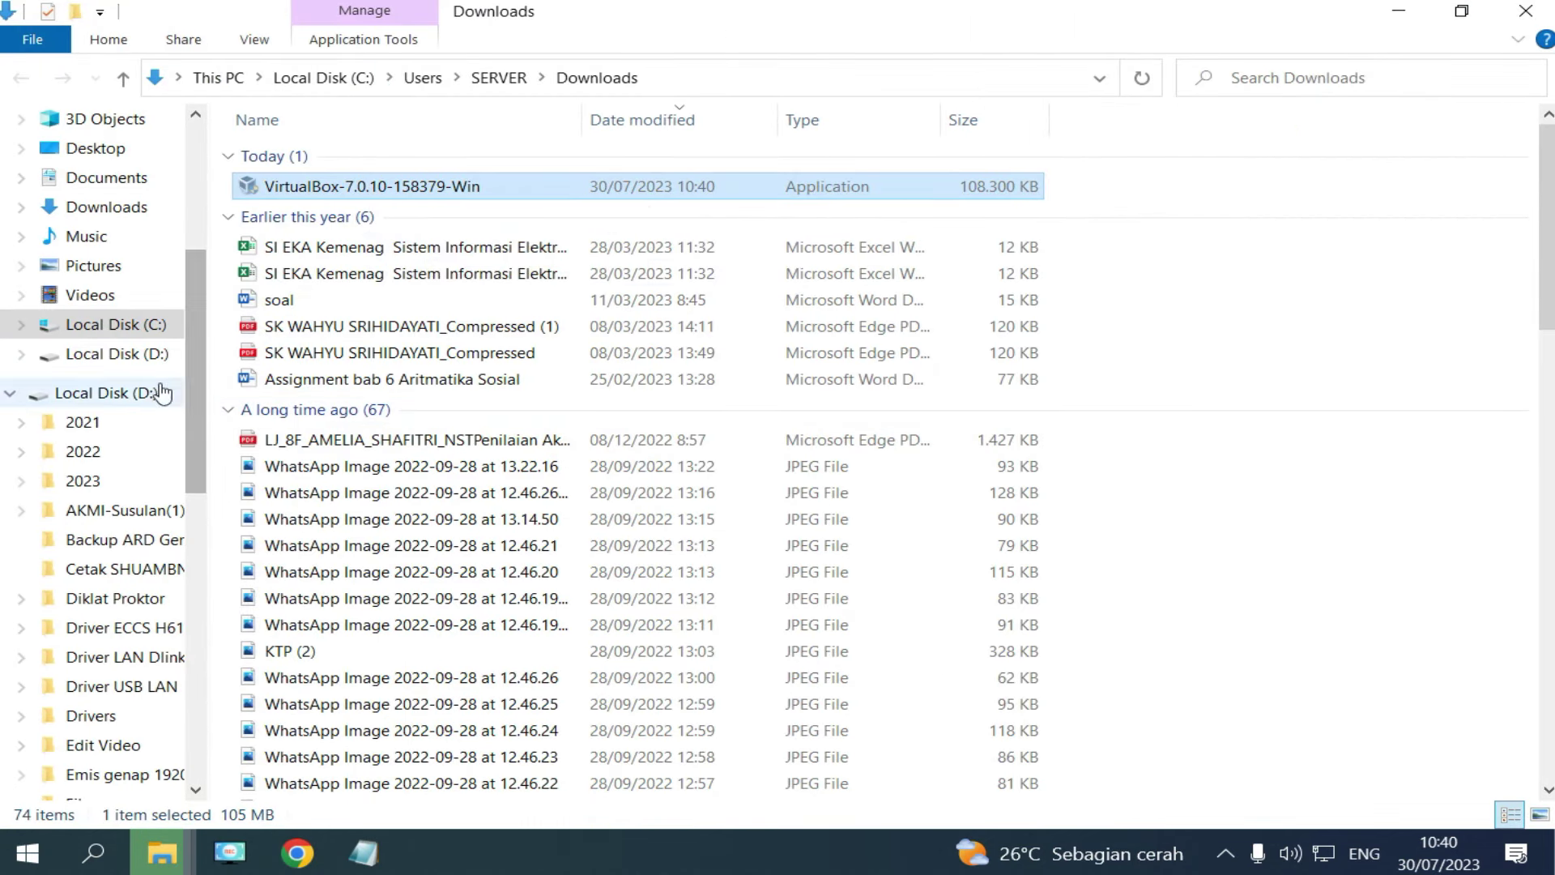
{"action": "left_click", "coordinate": [105, 324]}
{"action": "double_click", "coordinate": [293, 156]}
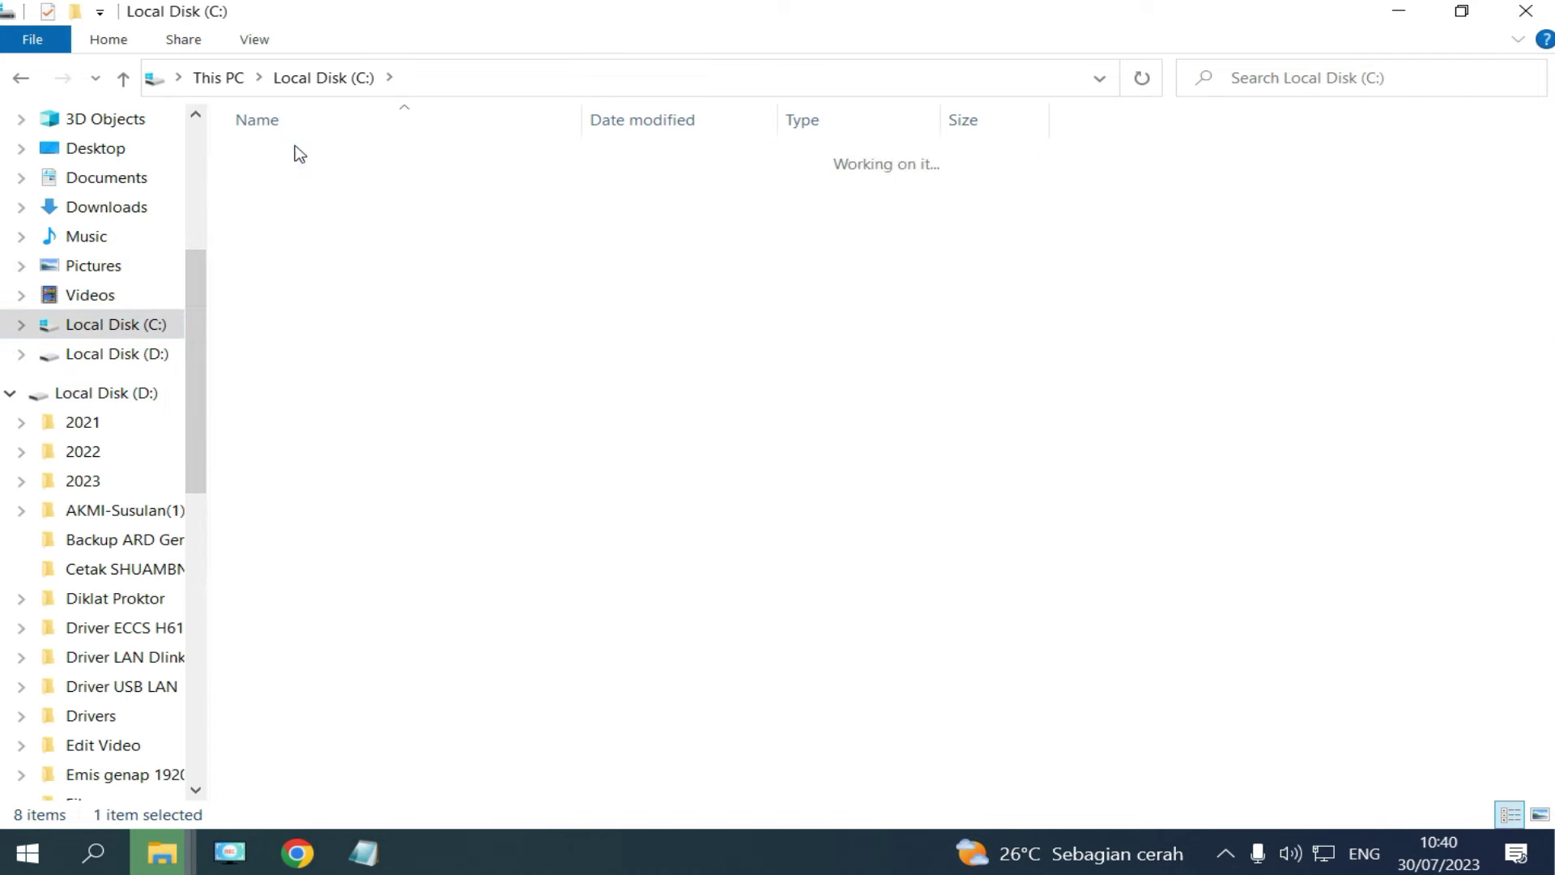
{"action": "key", "text": "ctrl+v"}
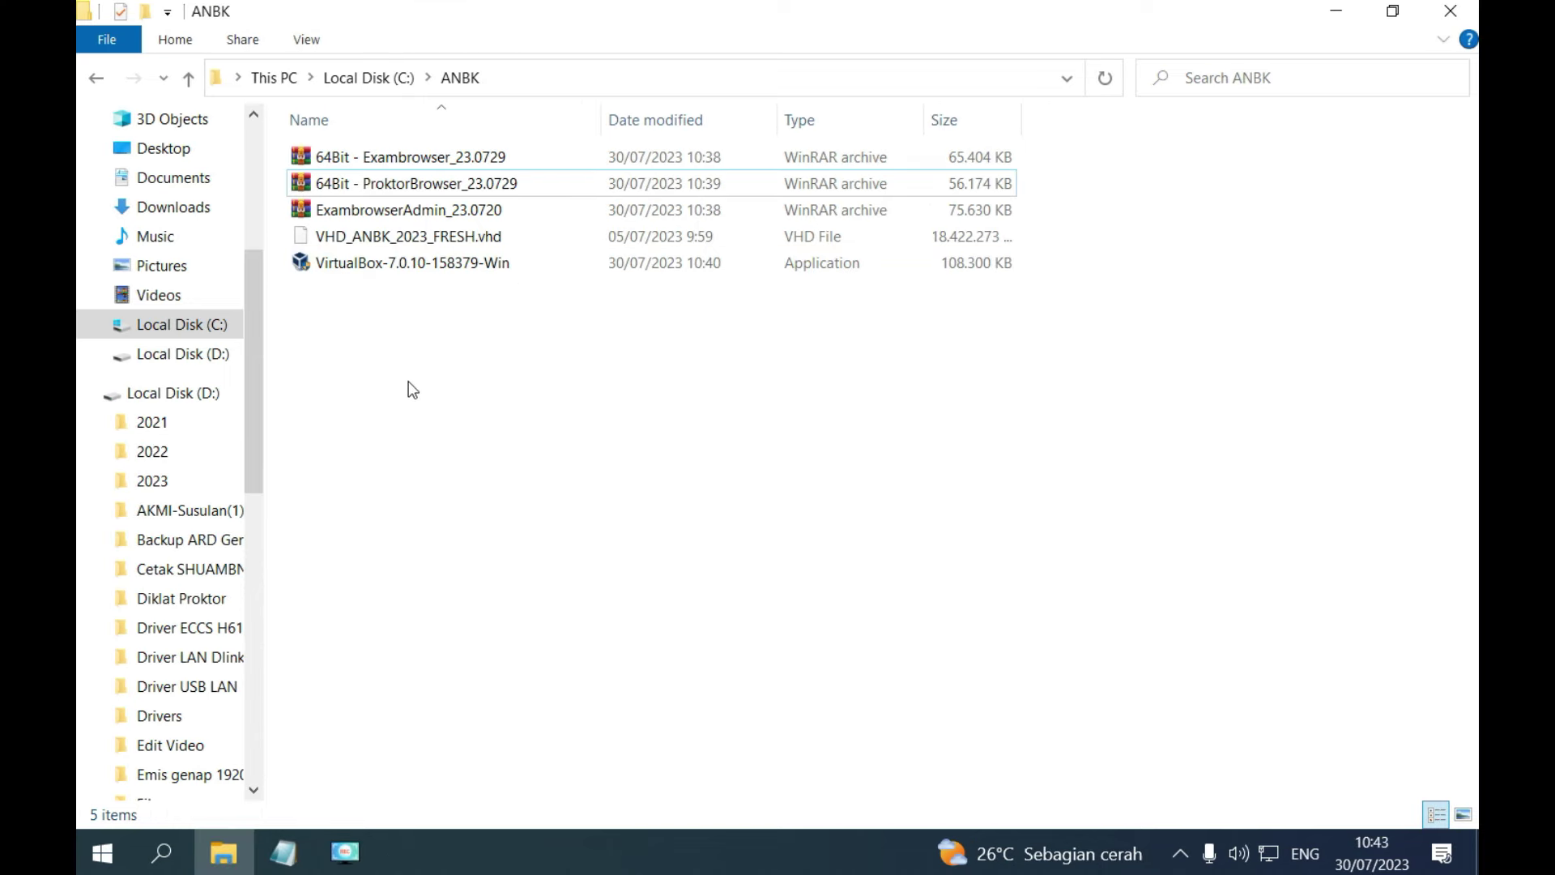
{"action": "right_click", "coordinate": [372, 359]}
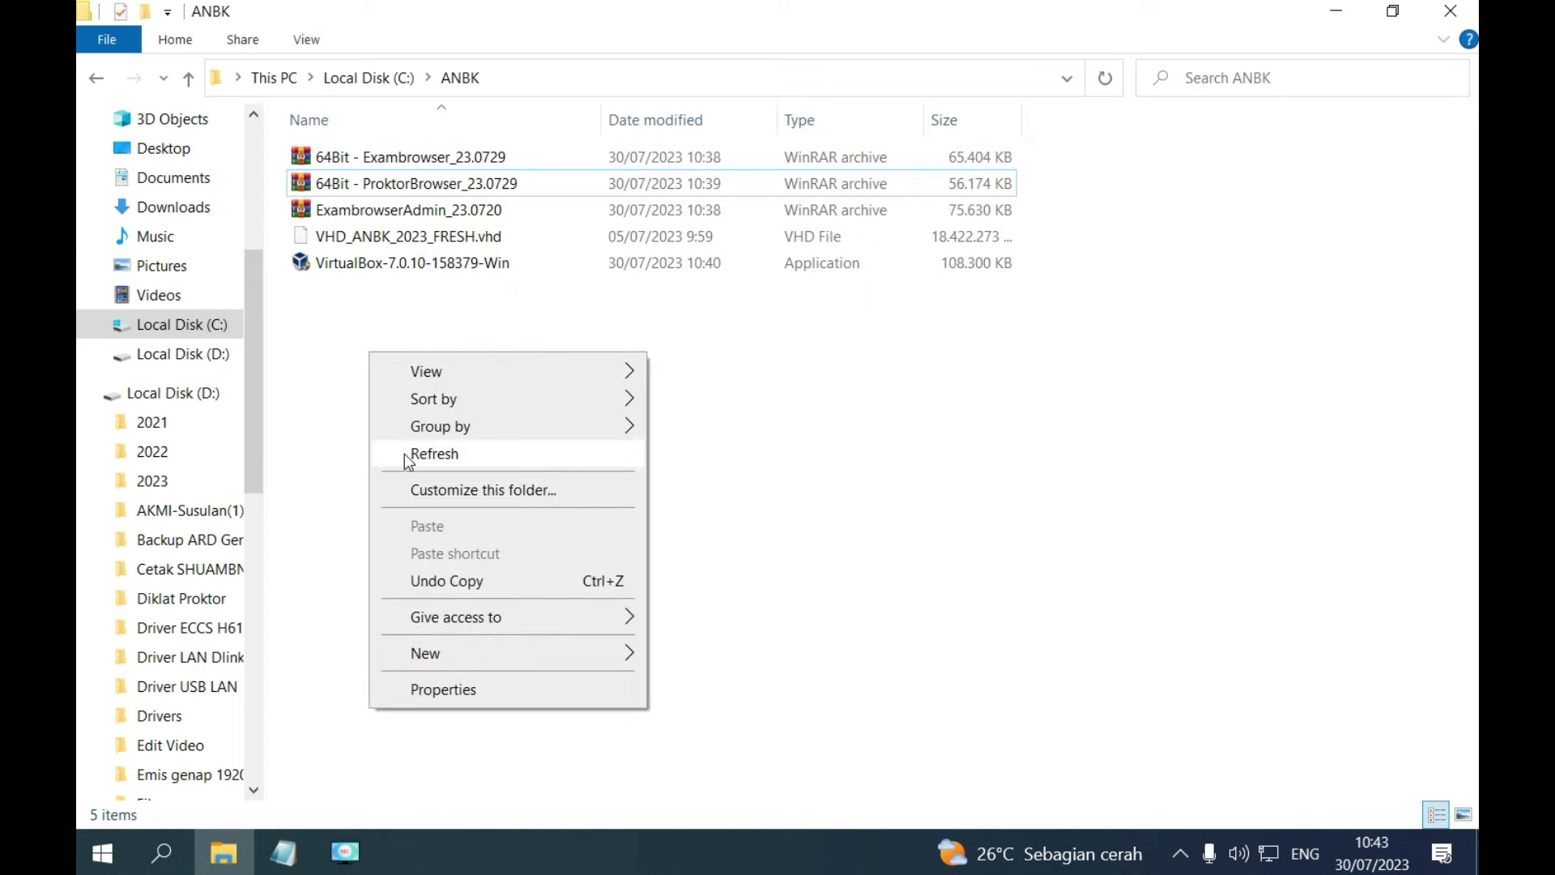
Create an 'exambroadmin' folder in C:\ANBK, then open ExambrowserAdmin_23.0720.rar.
{"action": "mouse_move", "coordinate": [534, 661]}
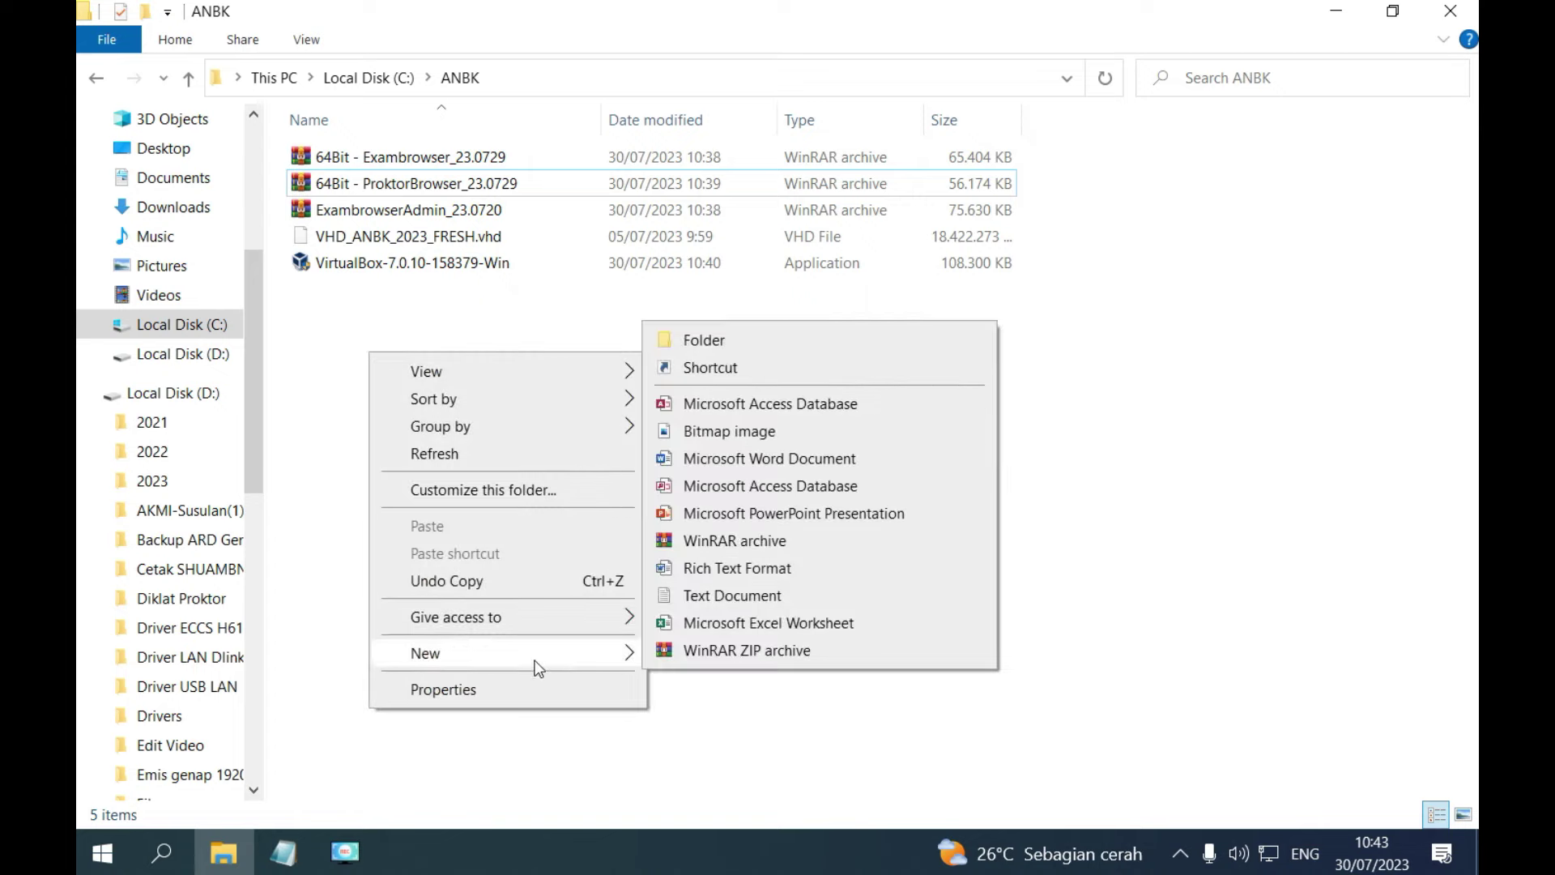
{"action": "left_click", "coordinate": [711, 340]}
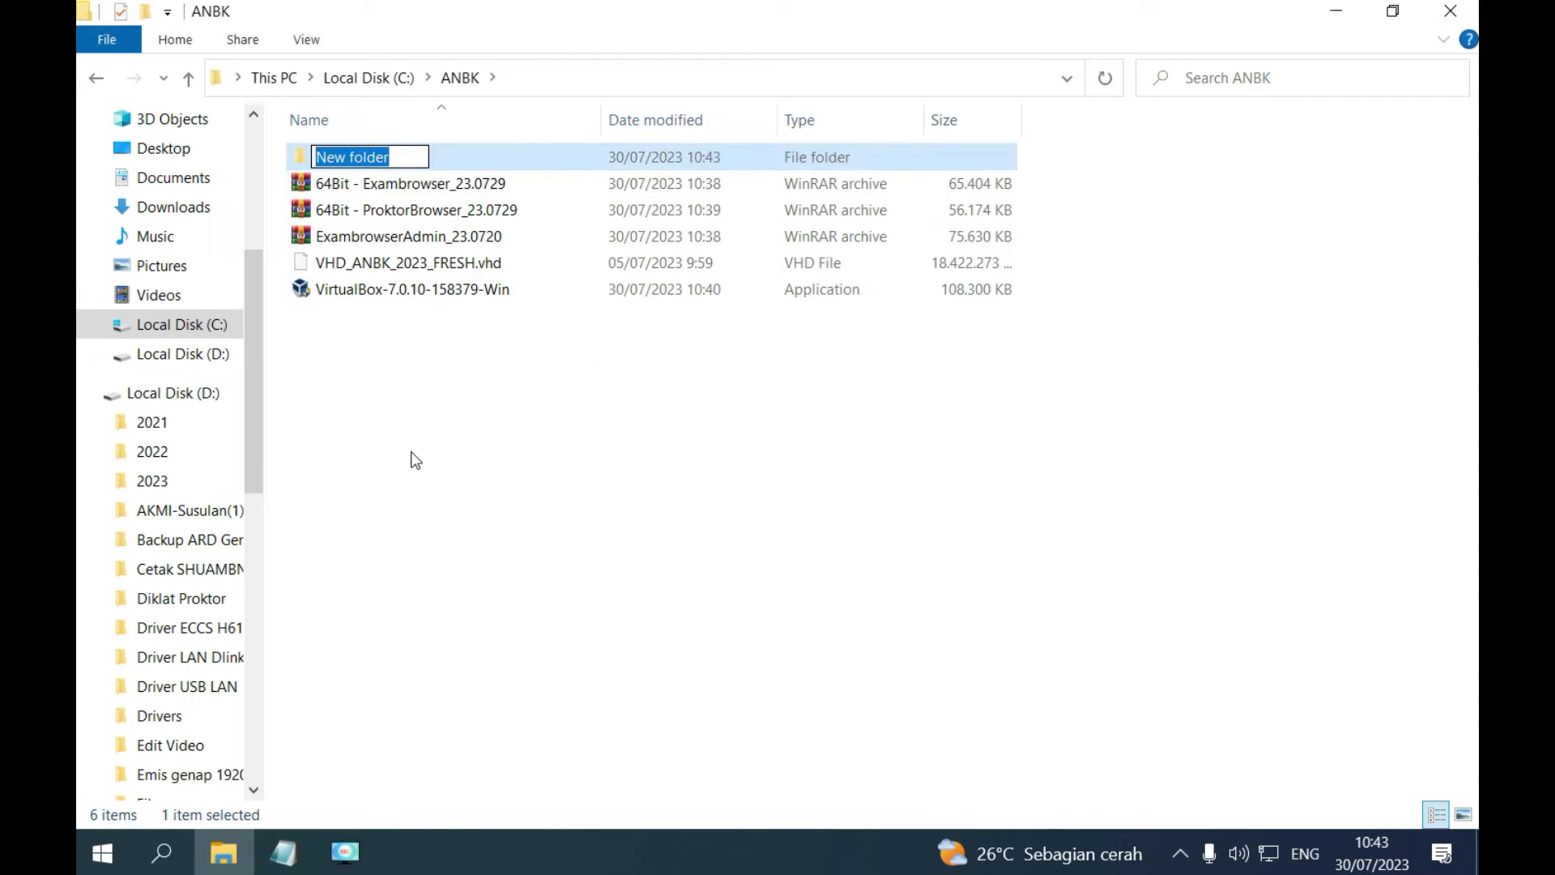
{"action": "type", "text": "EXAMB"}
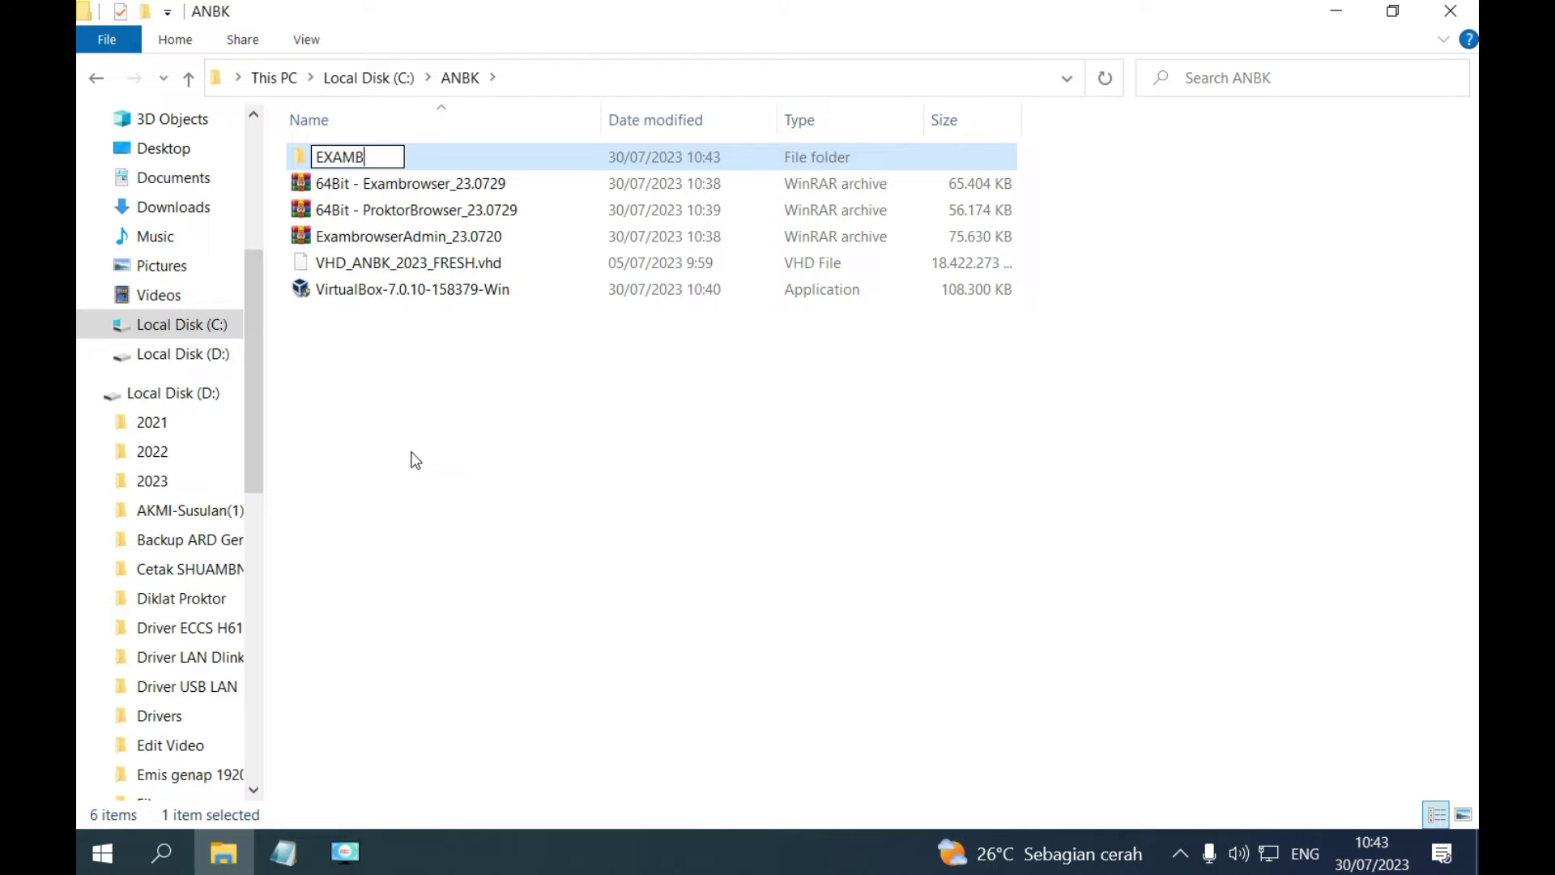
{"action": "type", "text": "RO ADMIN"}
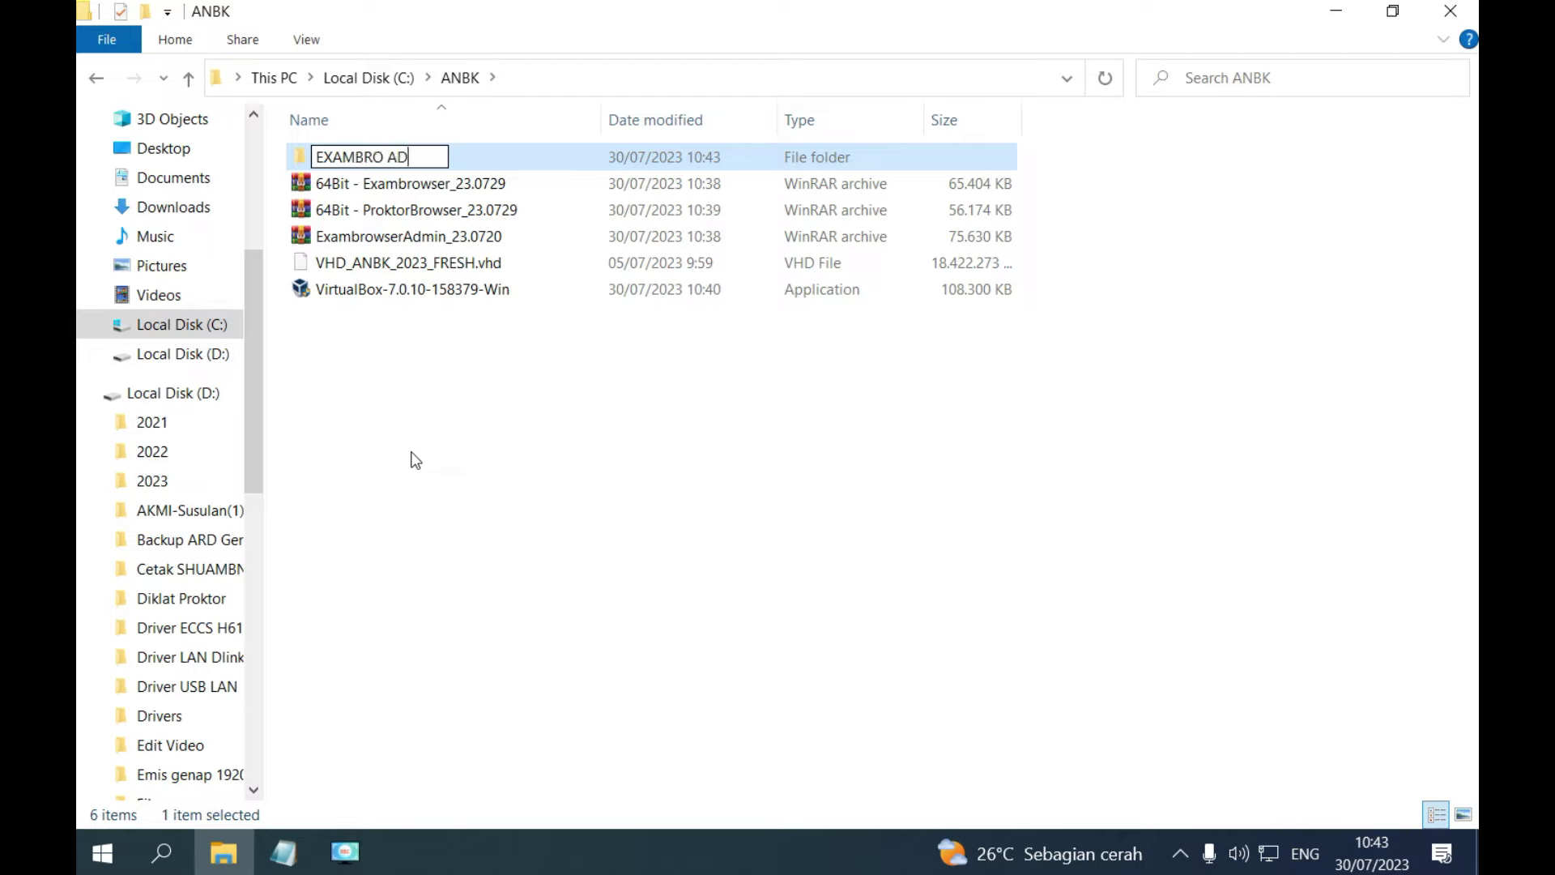
{"action": "key", "text": "BackSpace"}
{"action": "key", "text": "BackSpace"}
{"action": "key", "text": "BackSpace"}
{"action": "key", "text": "BackSpace"}
{"action": "key", "text": "BackSpace"}
{"action": "key", "text": "BackSpace"}
{"action": "key", "text": "BackSpace"}
{"action": "key", "text": "BackSpace"}
{"action": "key", "text": "BackSpace"}
{"action": "key", "text": "BackSpace"}
{"action": "key", "text": "BackSpace"}
{"action": "key", "text": "BackSpace"}
{"action": "key", "text": "BackSpace"}
{"action": "type", "text": "exambroadmin"}
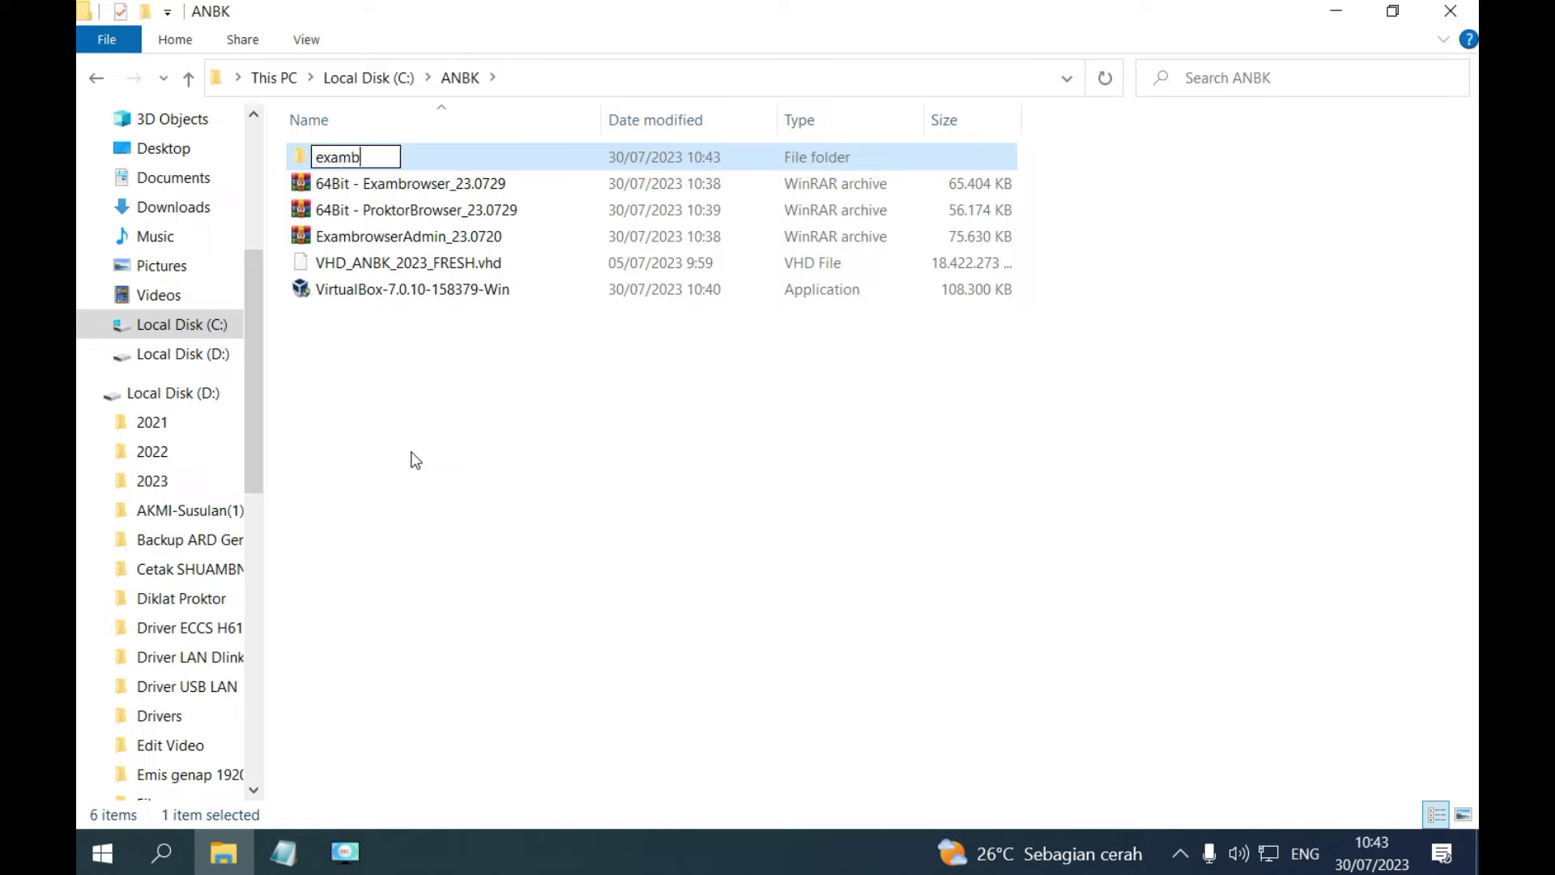
{"action": "key", "text": "Return"}
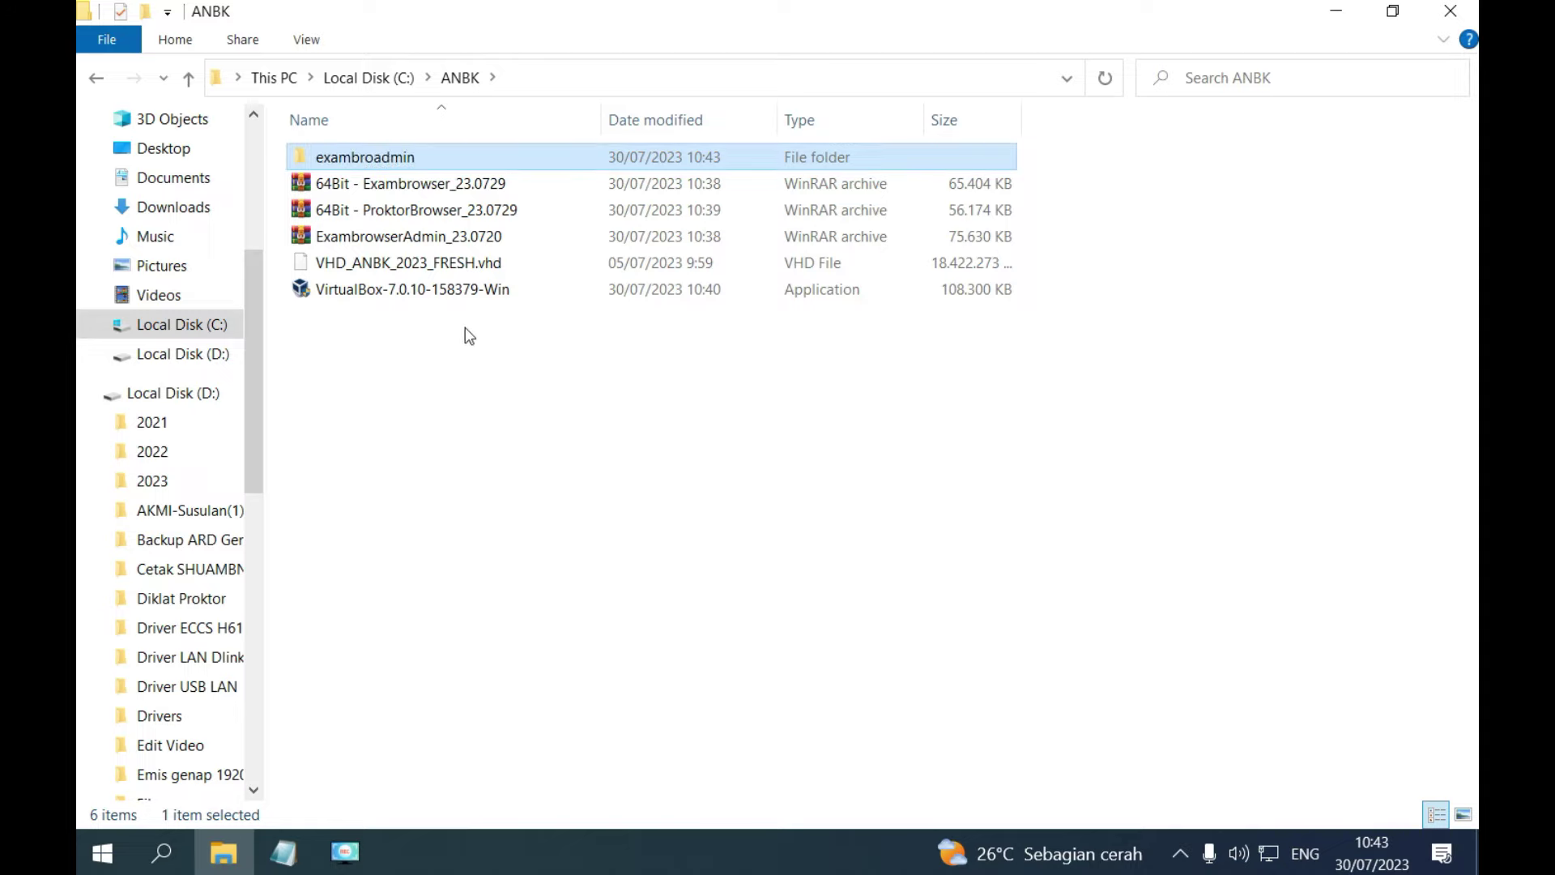
{"action": "double_click", "coordinate": [438, 243]}
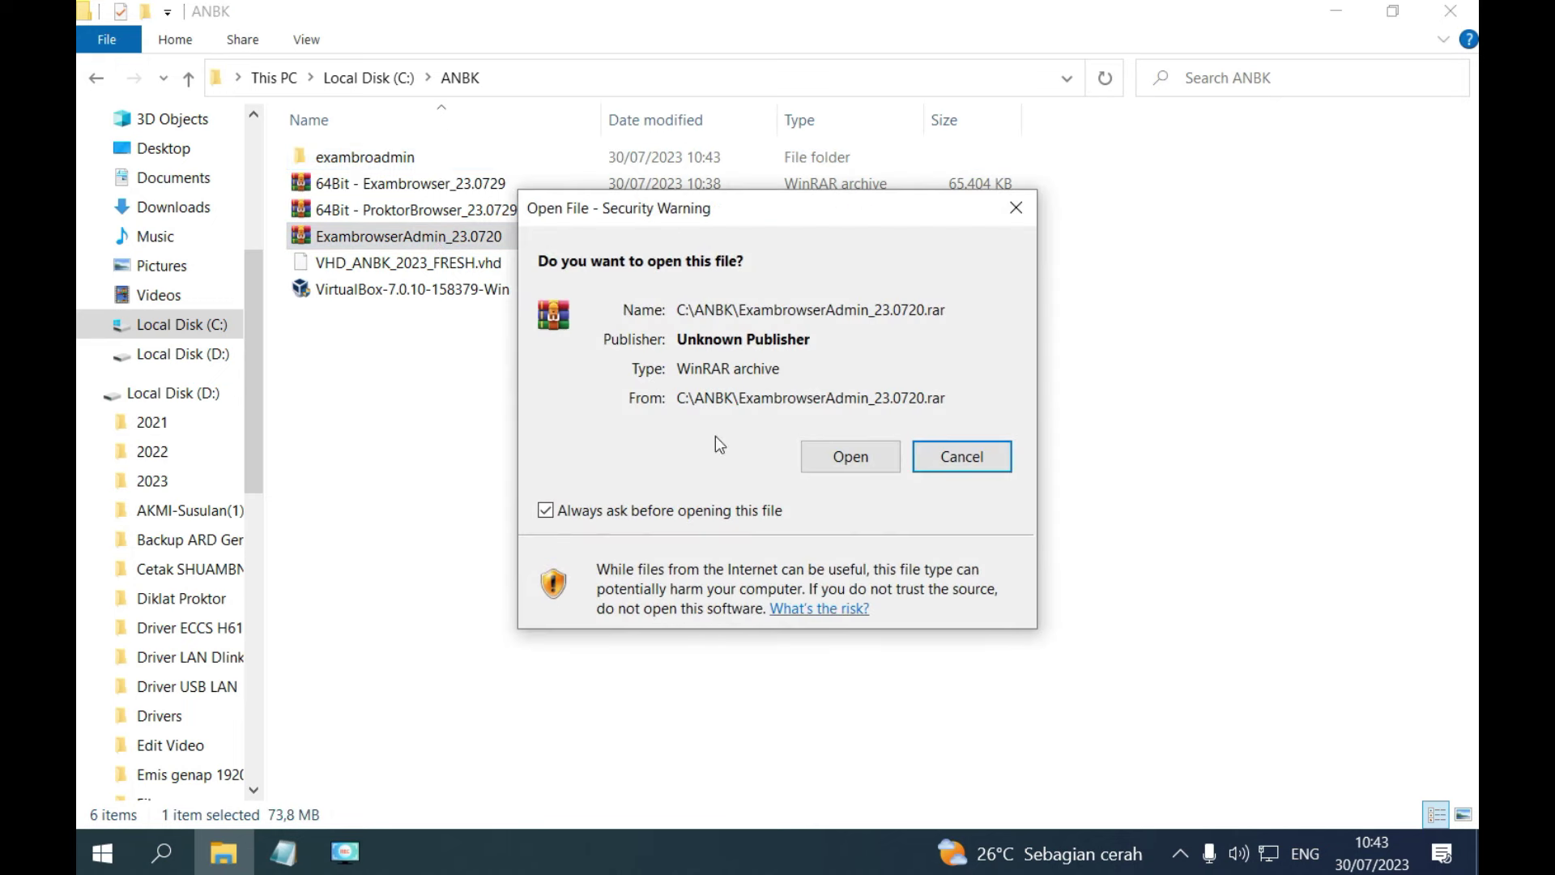
Drag all 9 items, DHCPServer through version.txt, from the WinRAR archive into exambroadmin.
{"action": "left_click", "coordinate": [835, 467]}
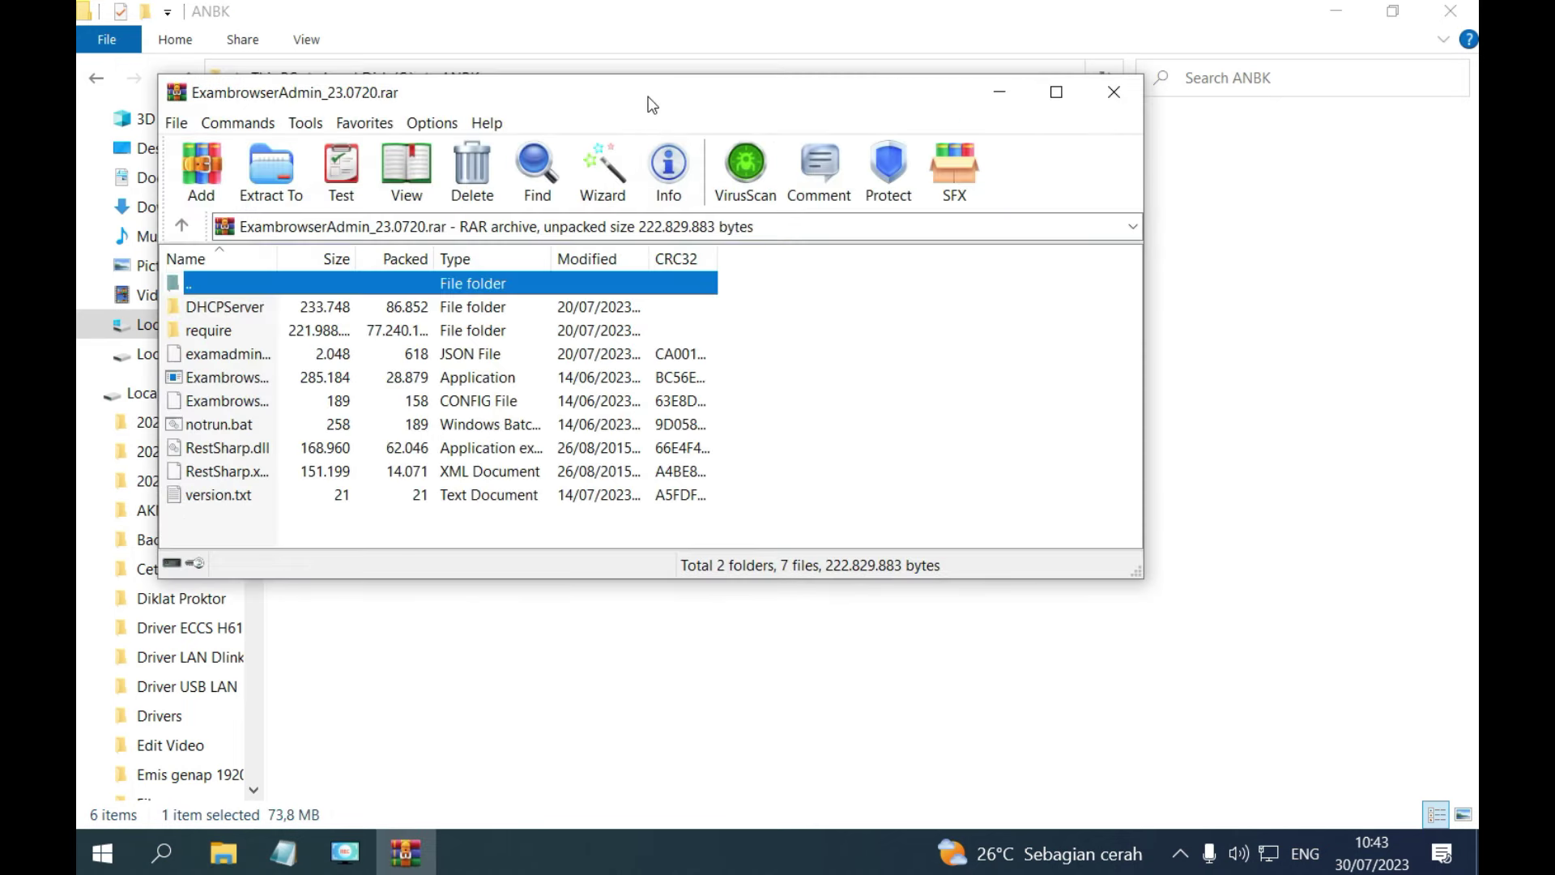
{"action": "left_click", "coordinate": [747, 305]}
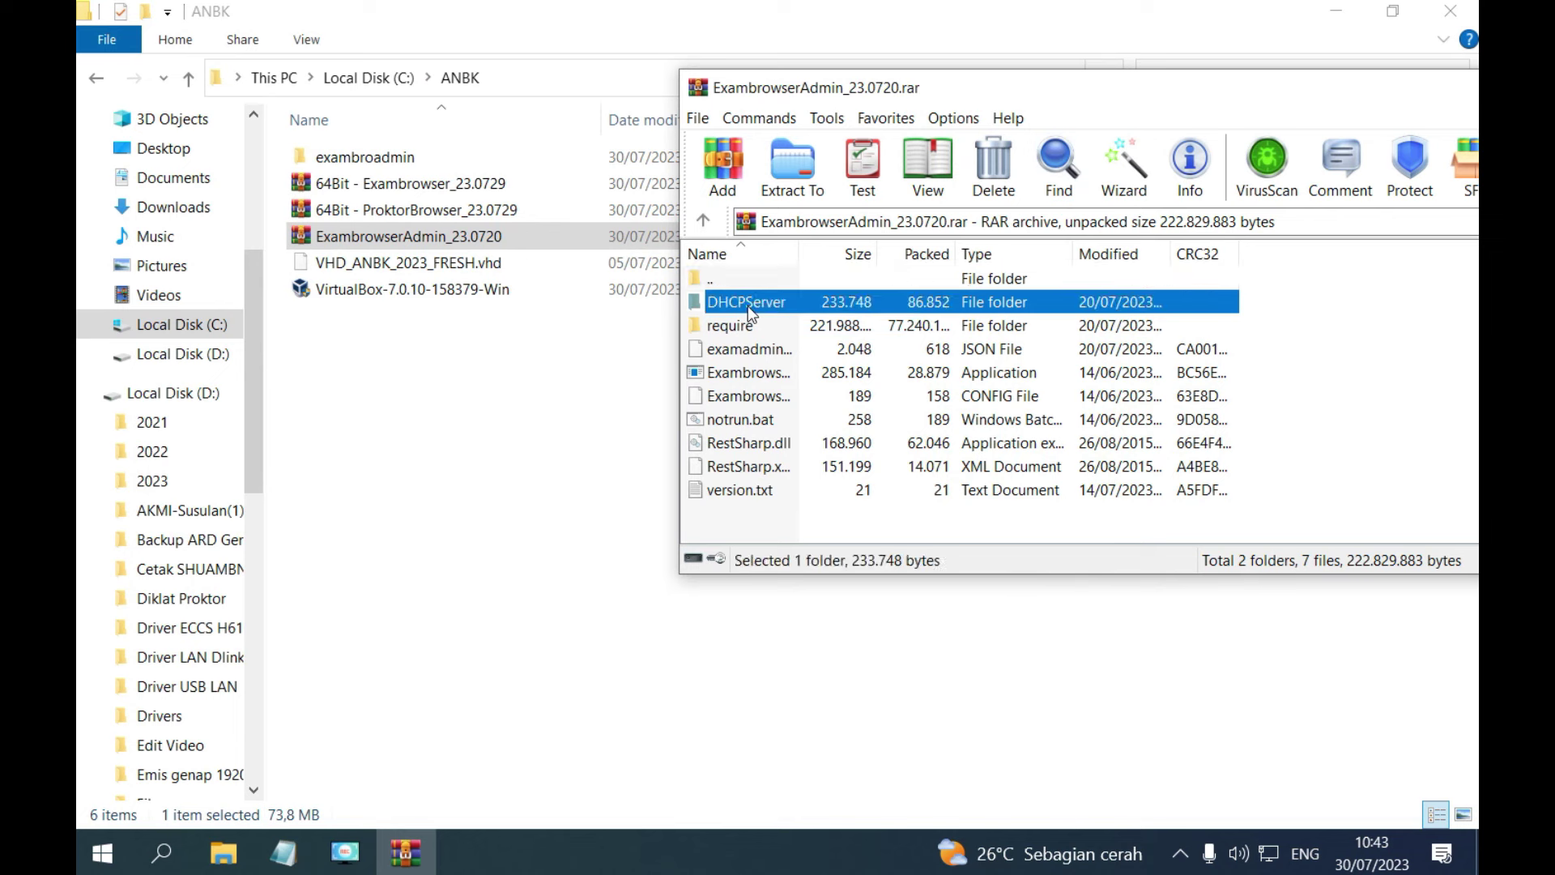
{"action": "left_click", "coordinate": [729, 491], "text": "shift"}
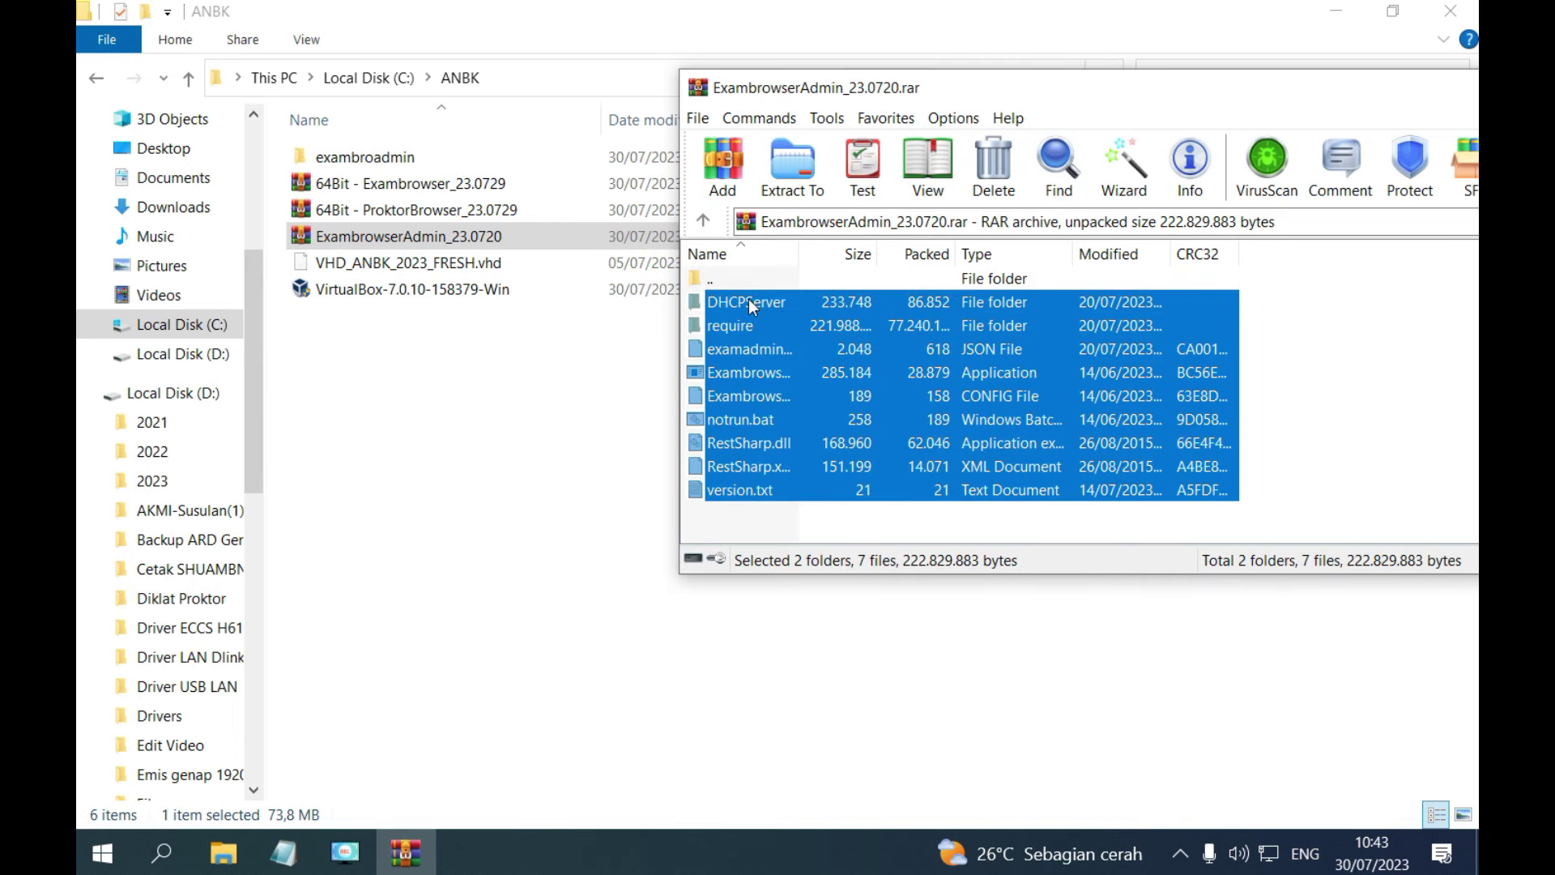
{"action": "left_click_drag", "start_coordinate": [752, 306], "coordinate": [368, 162]}
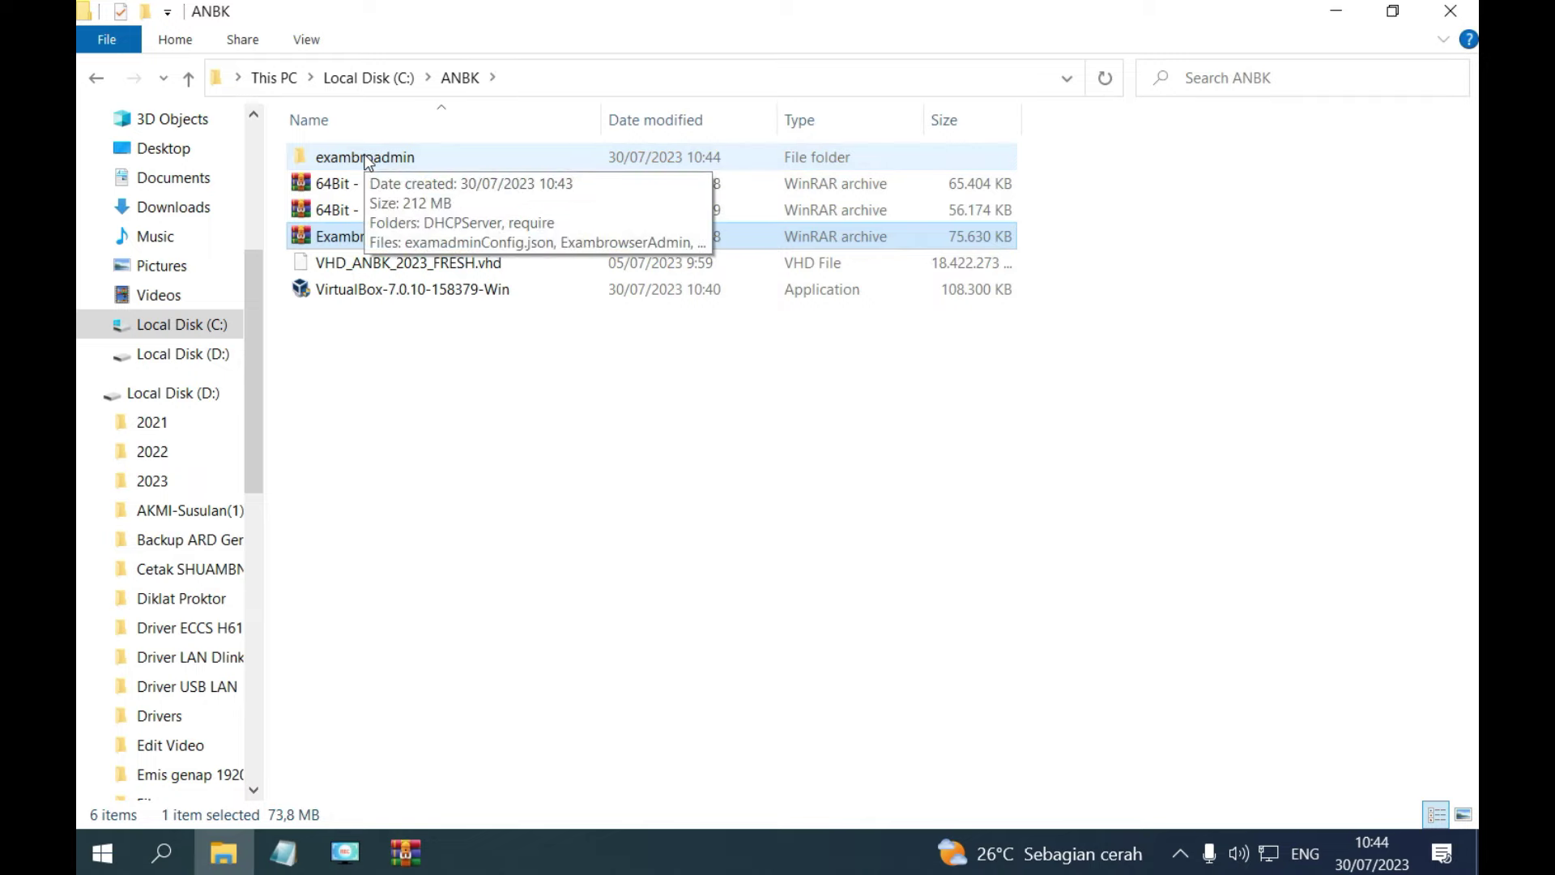
{"action": "double_click", "coordinate": [367, 159]}
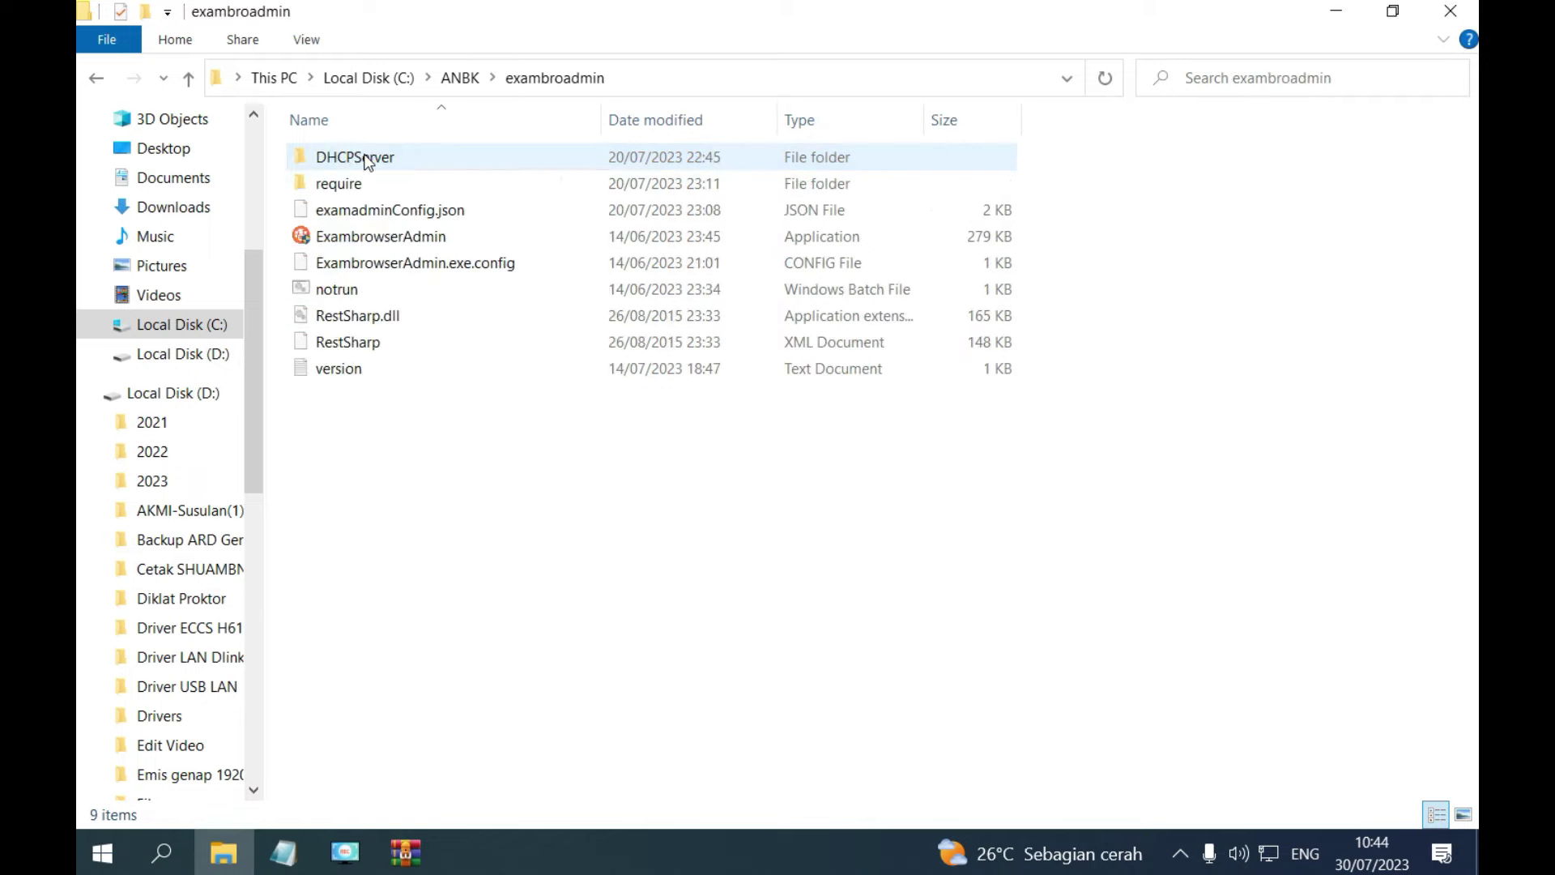
Send a desktop shortcut of the ExambrowserAdmin application to the Desktop.
{"action": "right_click", "coordinate": [339, 240]}
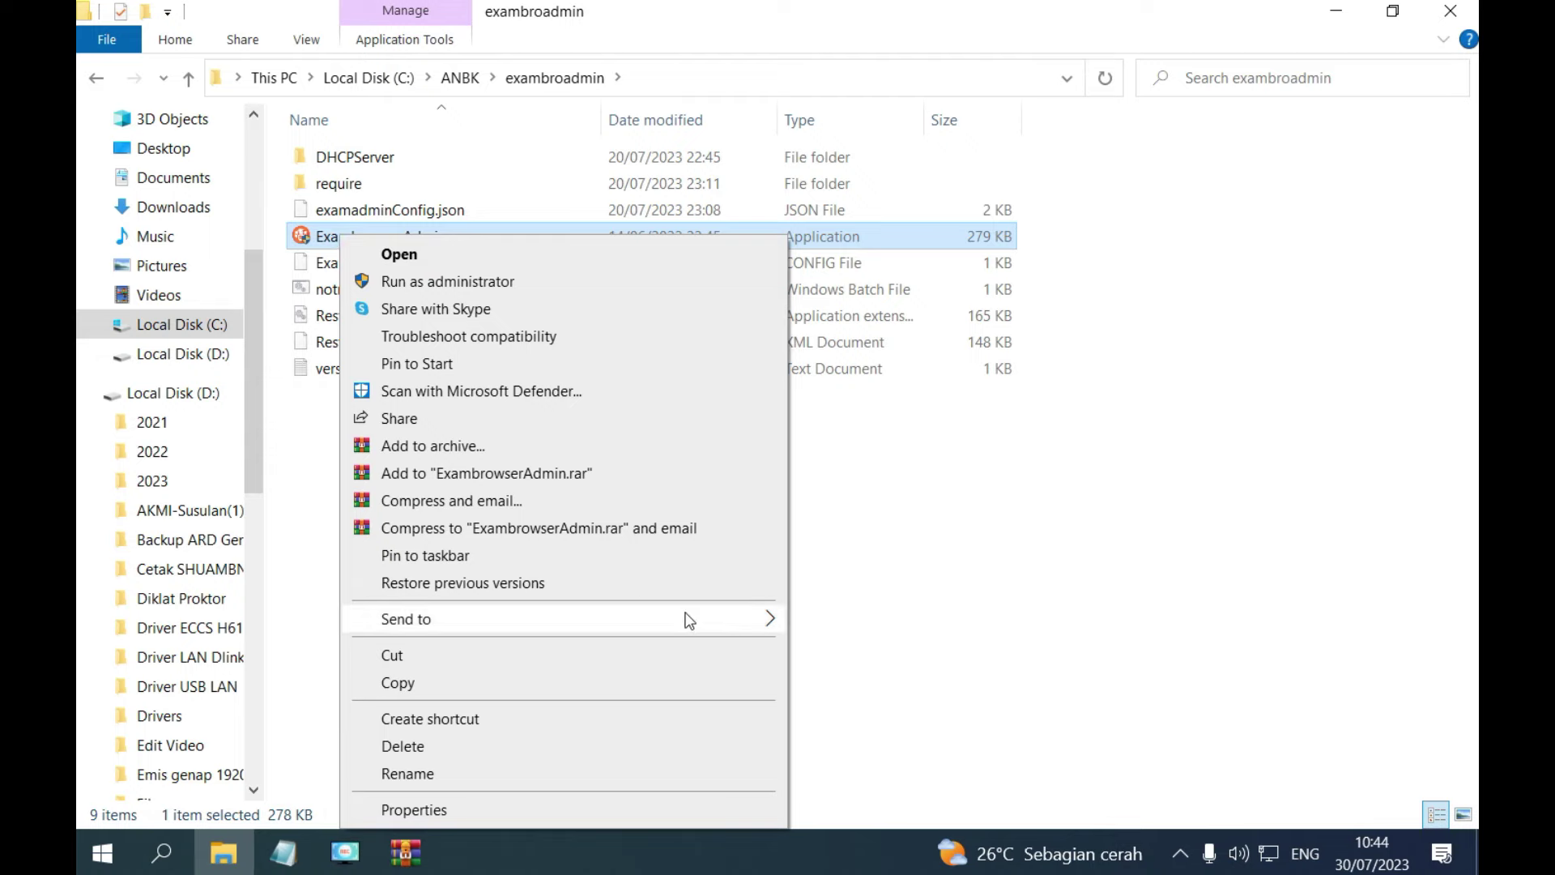
{"action": "mouse_move", "coordinate": [689, 621]}
{"action": "left_click", "coordinate": [836, 678]}
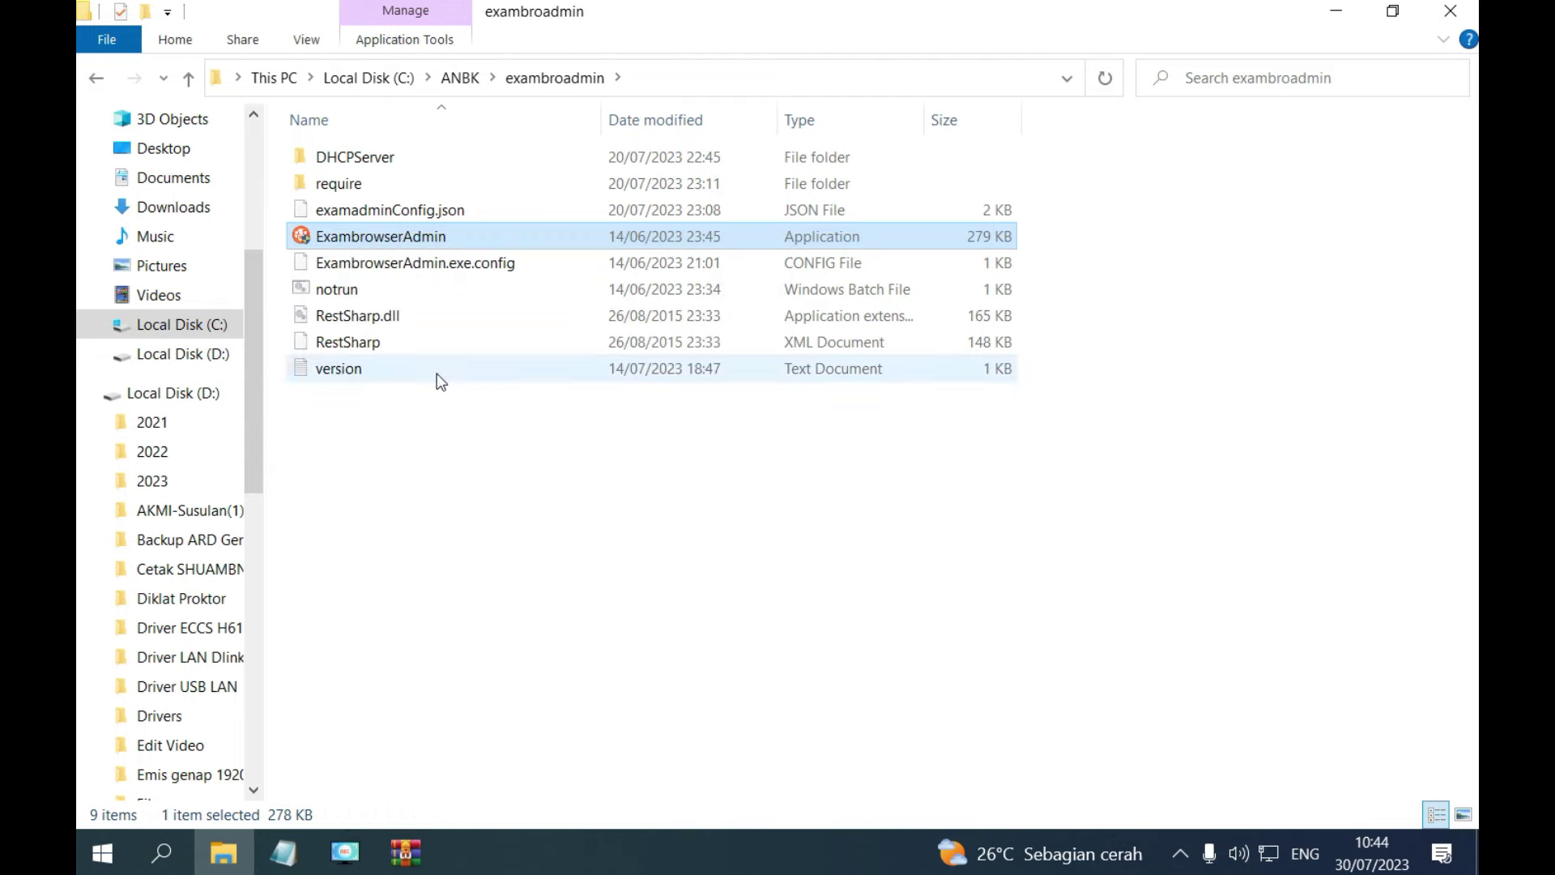
Return to C:\ANBK and launch the VirtualBox-7.0.10-158379-Win installer.
{"action": "left_click", "coordinate": [94, 78]}
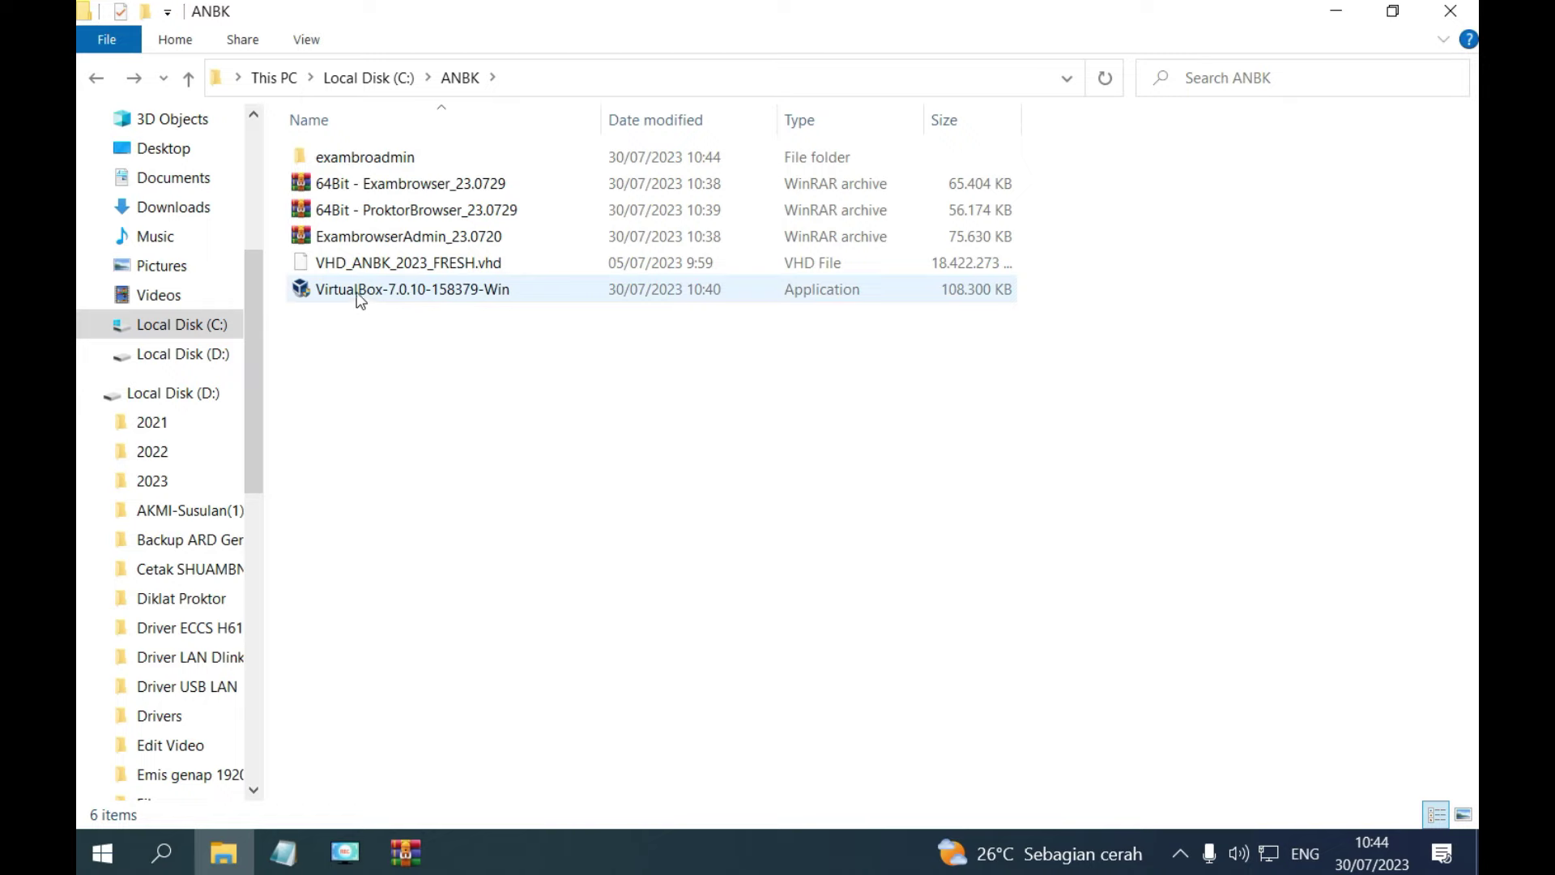
{"action": "mouse_move", "coordinate": [356, 293]}
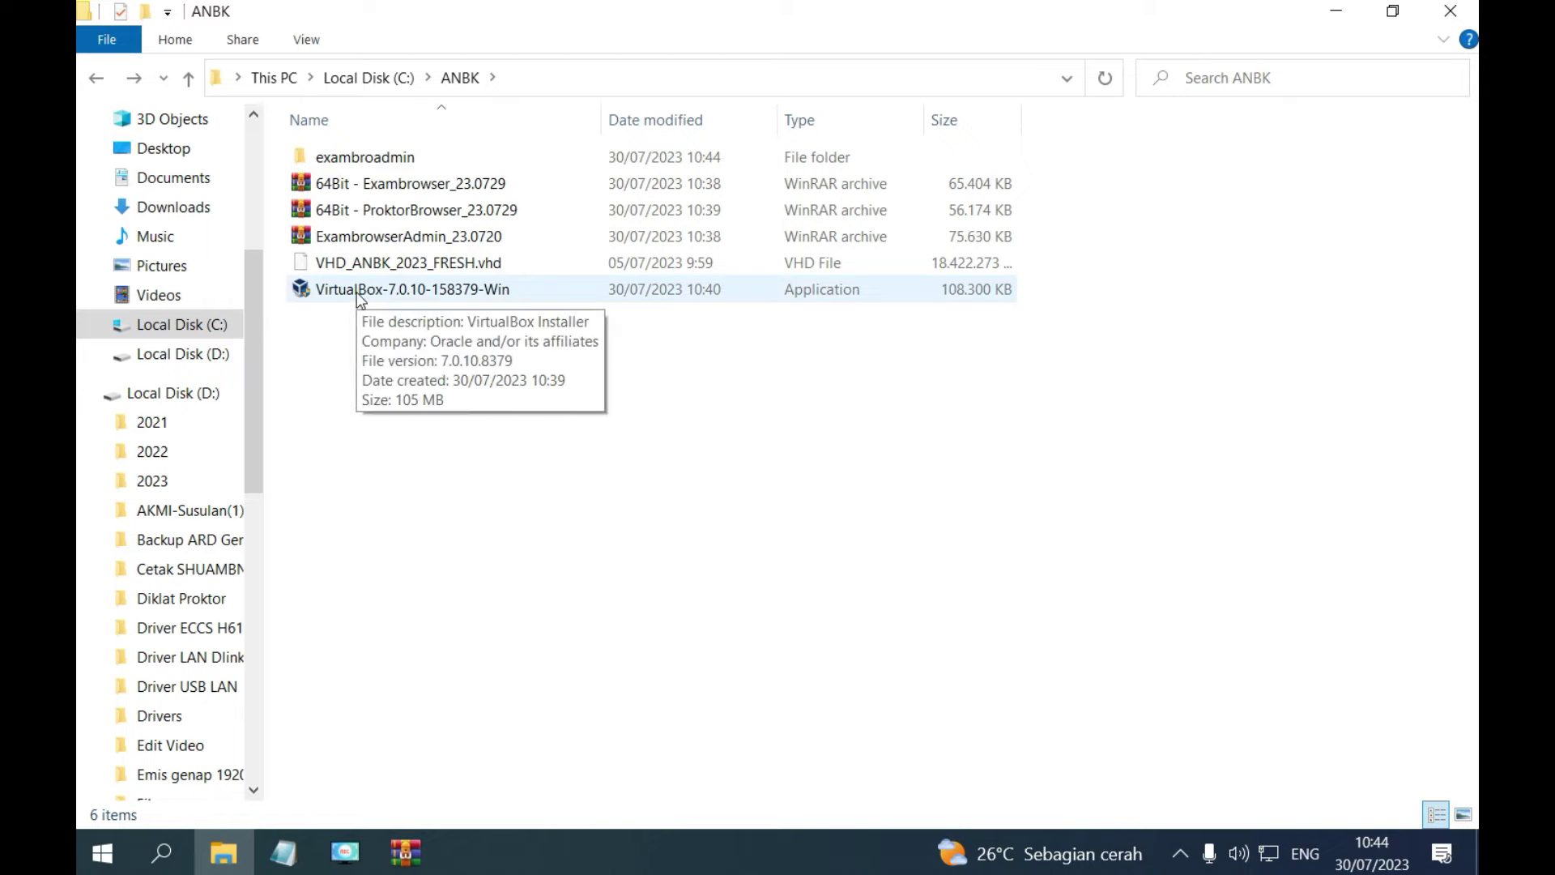
{"action": "double_click", "coordinate": [356, 291]}
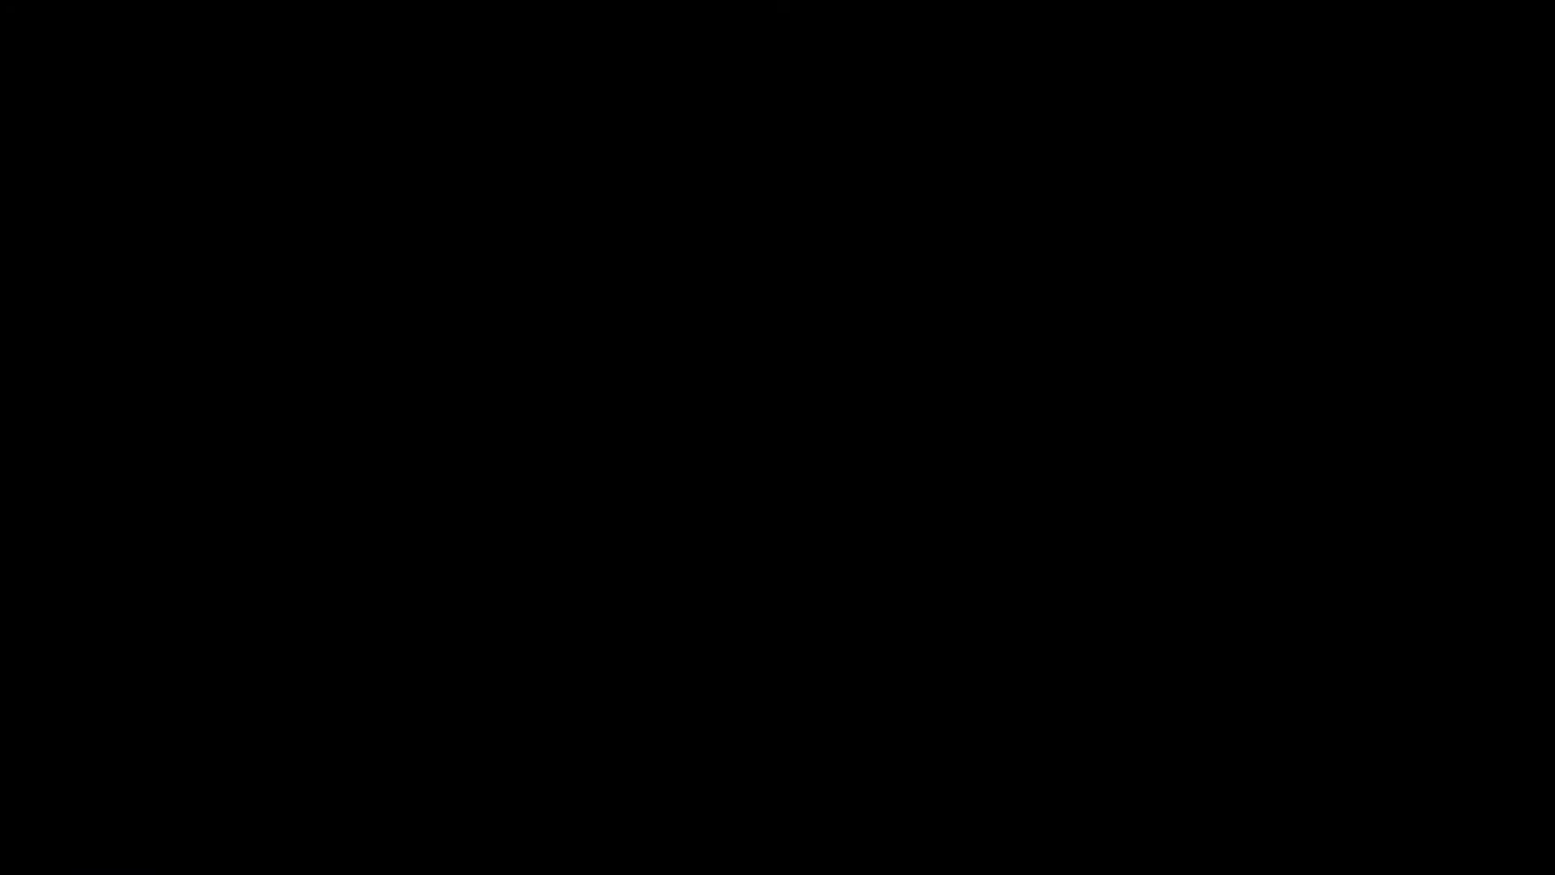
Install VirtualBox 7.0.10 with default features, accepting the network reset and dependency warnings.
{"action": "left_click", "coordinate": [678, 593]}
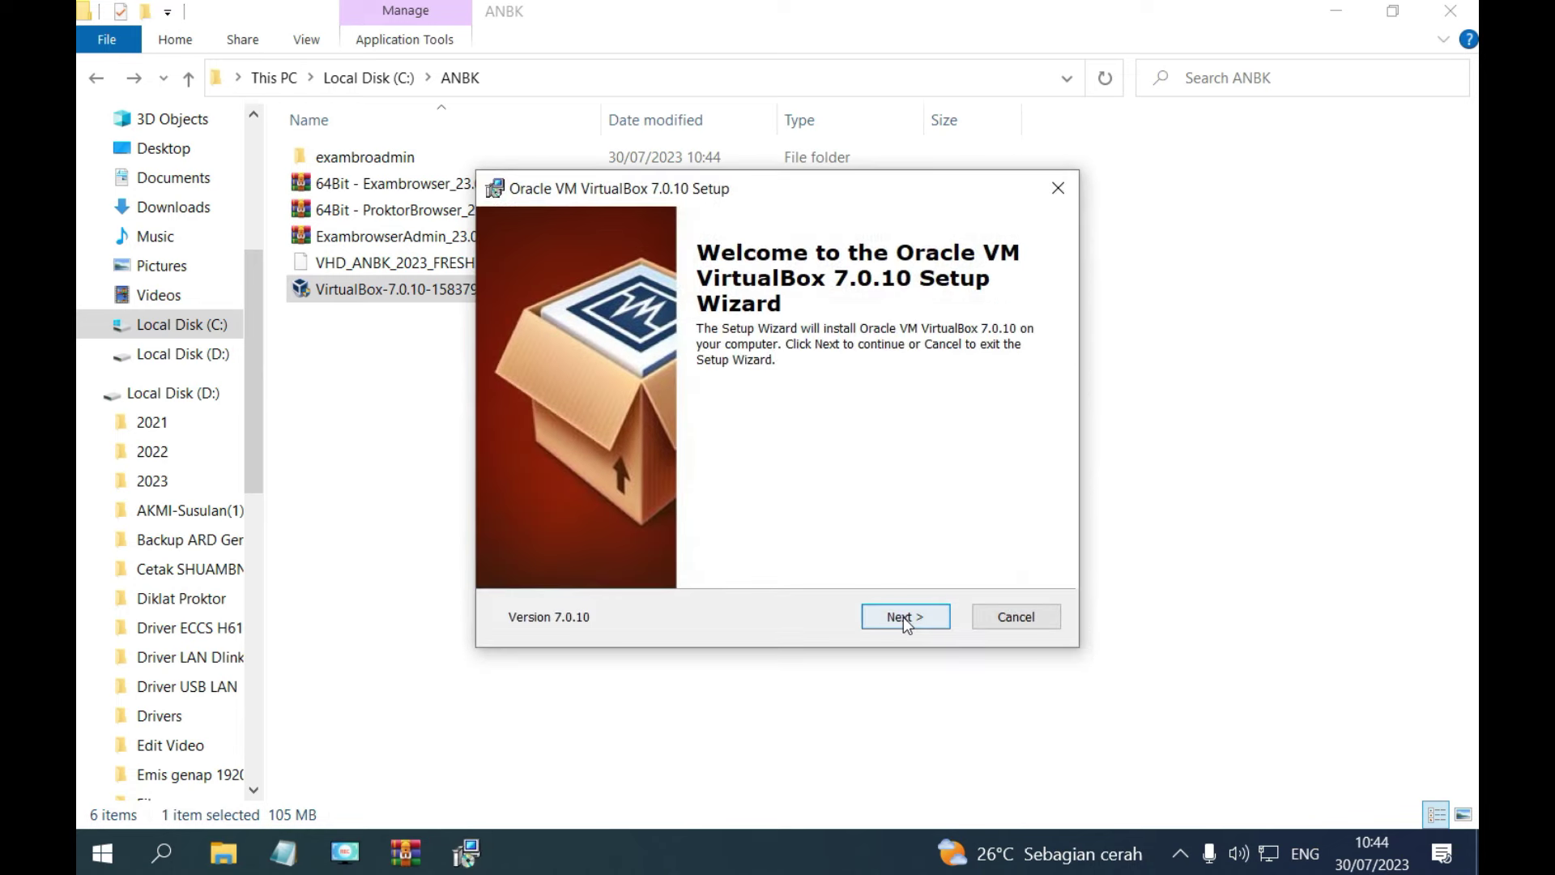
{"action": "left_click", "coordinate": [903, 615]}
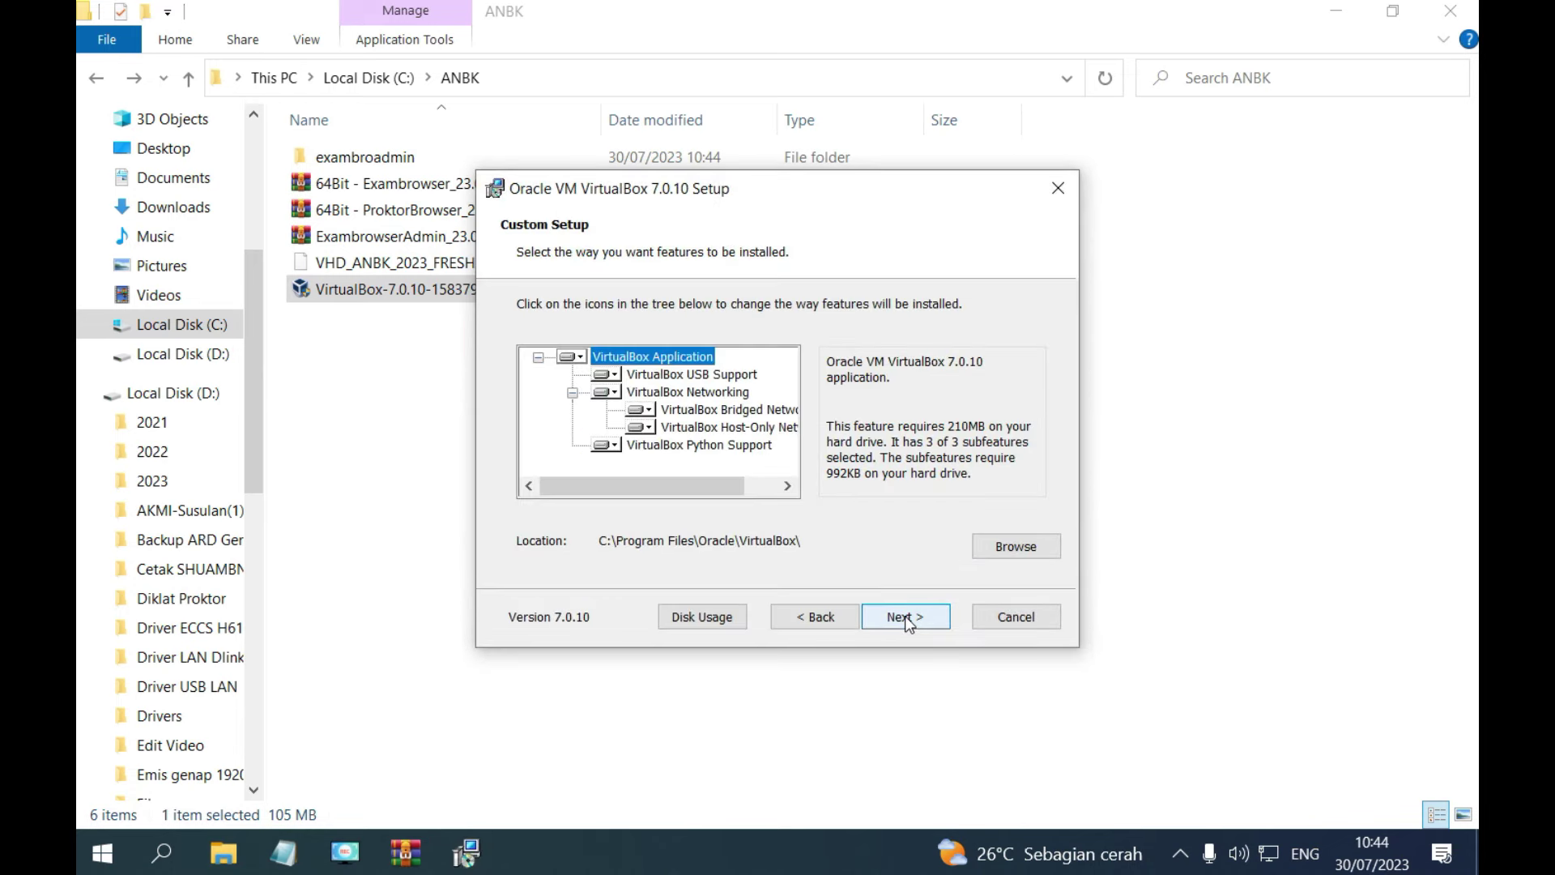
{"action": "left_click", "coordinate": [906, 616]}
{"action": "left_click", "coordinate": [906, 617]}
{"action": "left_click", "coordinate": [906, 617]}
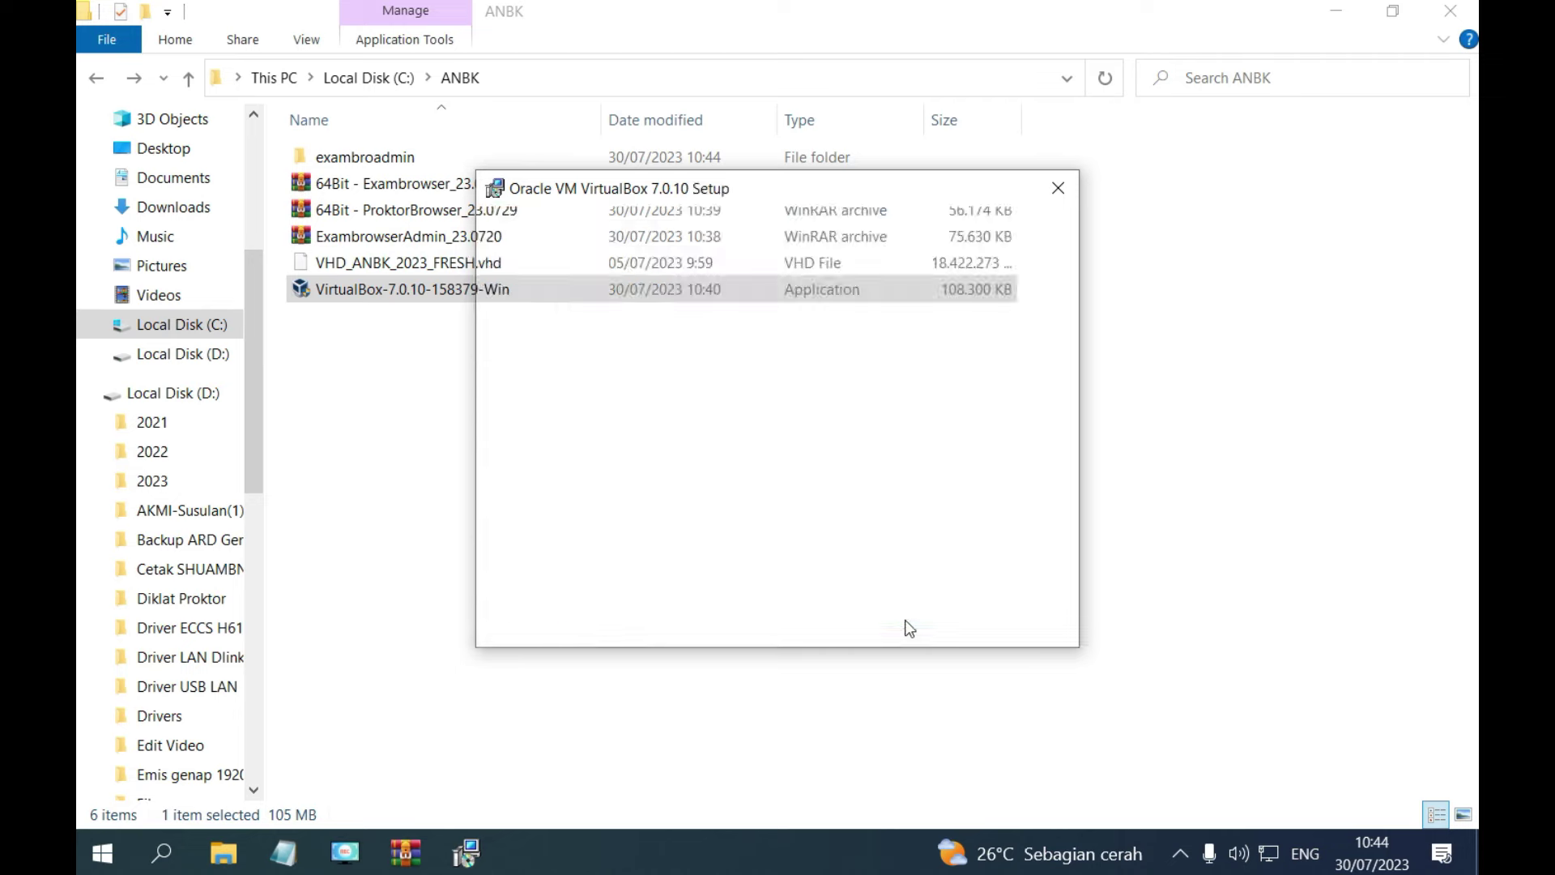
{"action": "left_click", "coordinate": [906, 617]}
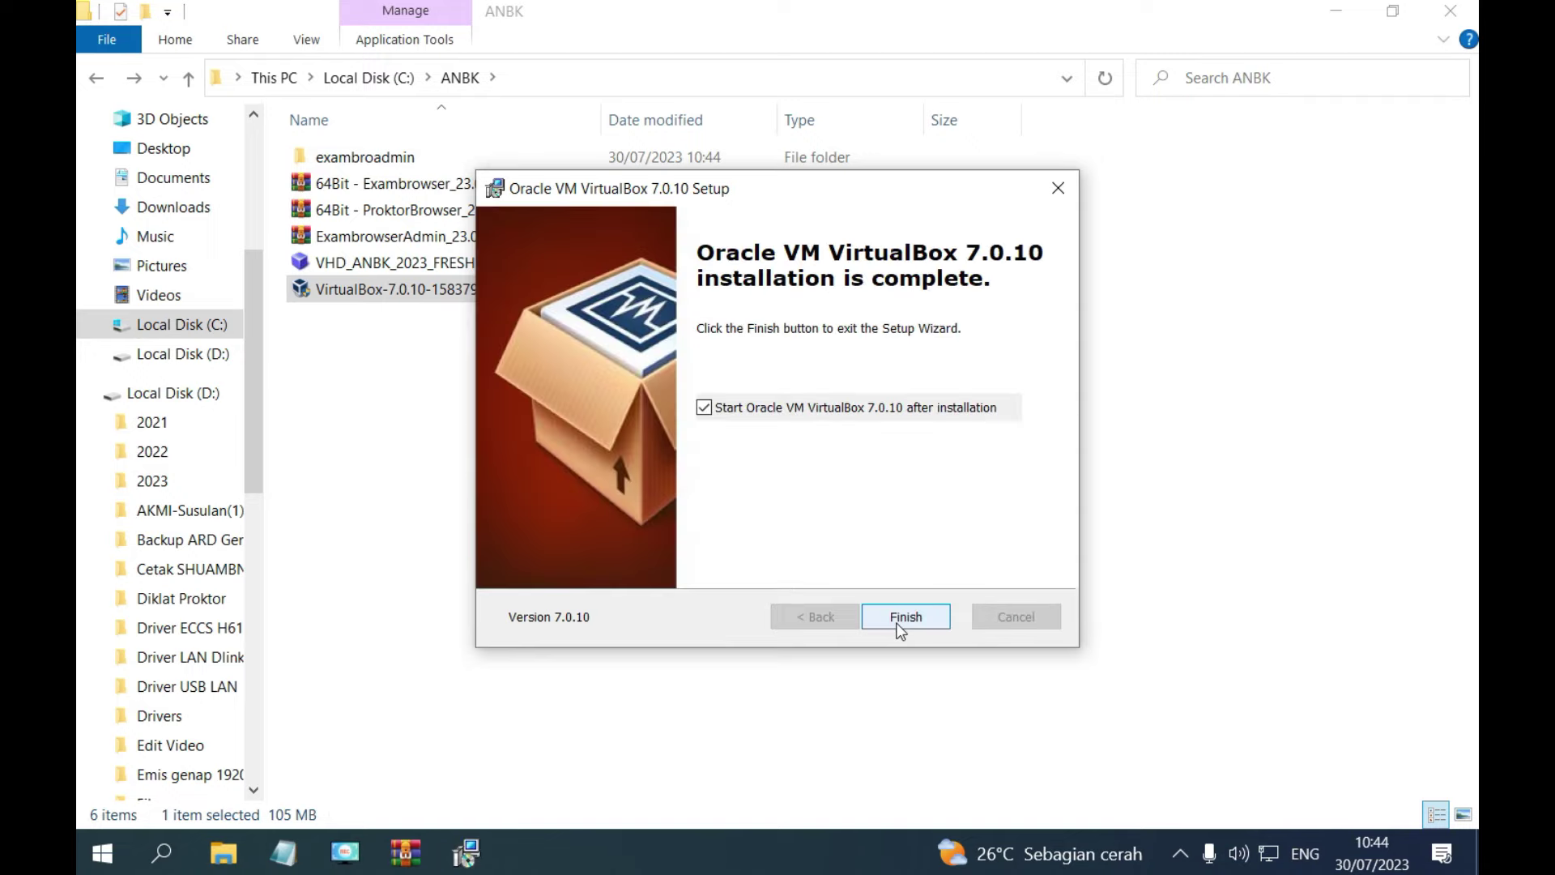
{"action": "left_click", "coordinate": [899, 623]}
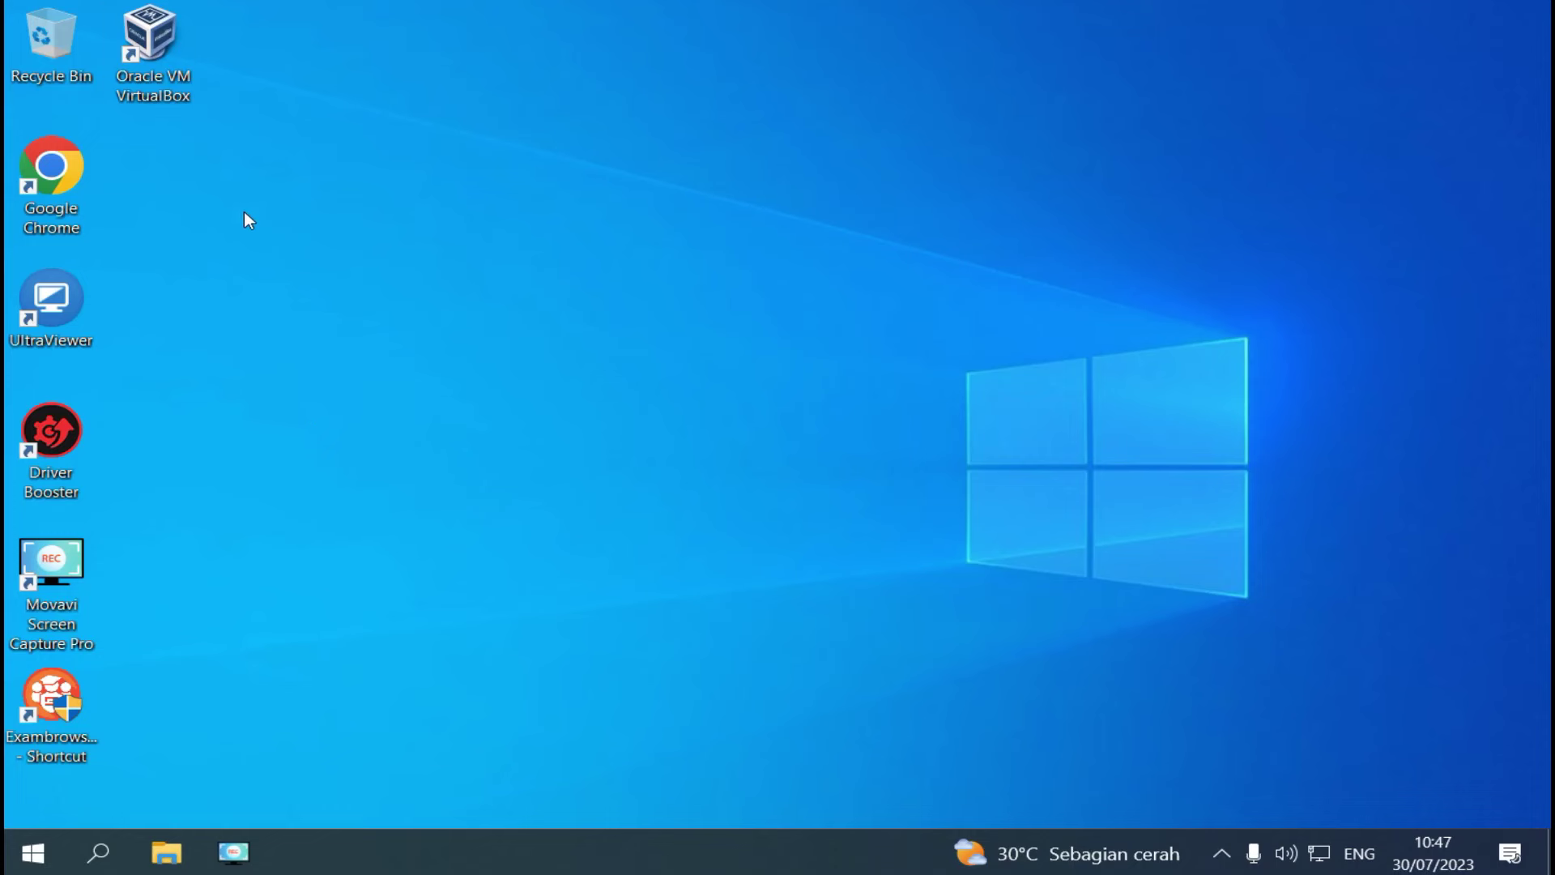
Create a new VM named 'anbk', type Microsoft Windows, version Windows 2012 (64-bit).
{"action": "double_click", "coordinate": [150, 36]}
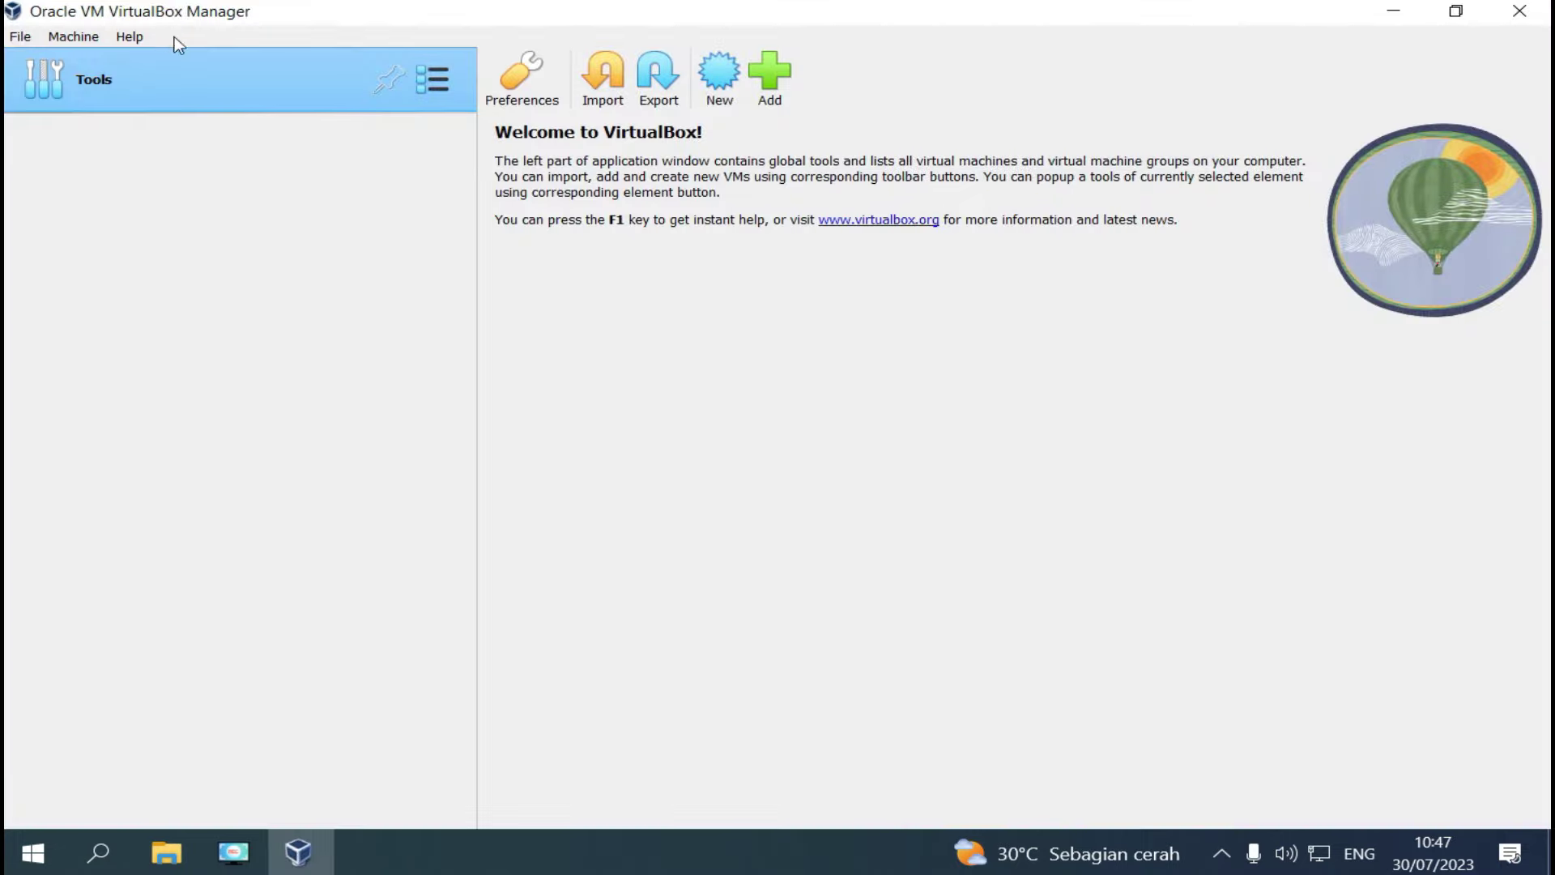
{"action": "left_click", "coordinate": [717, 80]}
{"action": "type", "text": "anbk"}
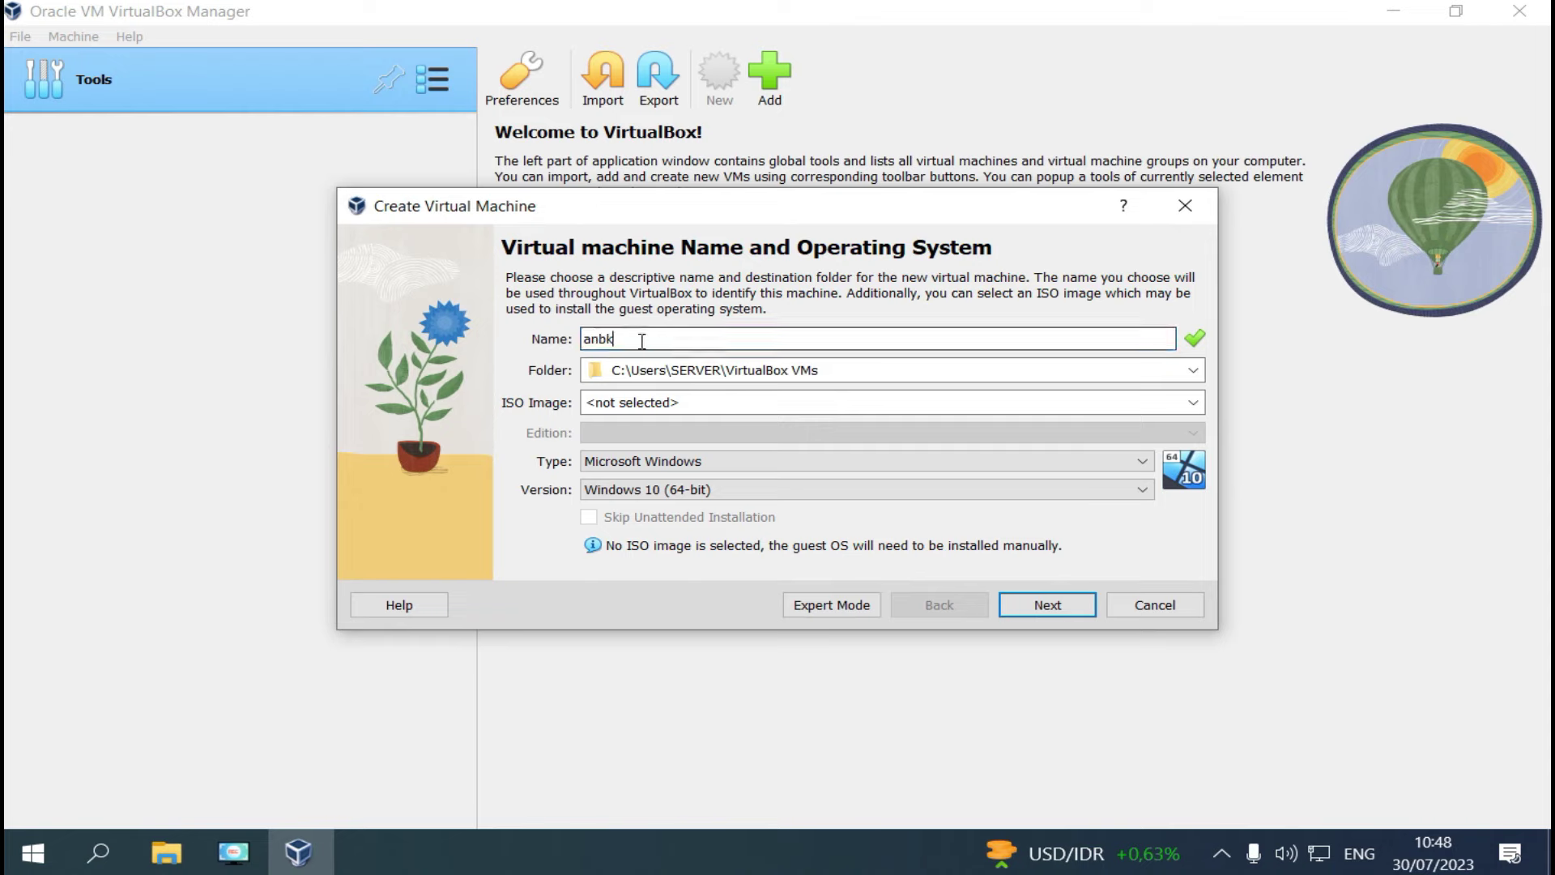
{"action": "left_click", "coordinate": [877, 459]}
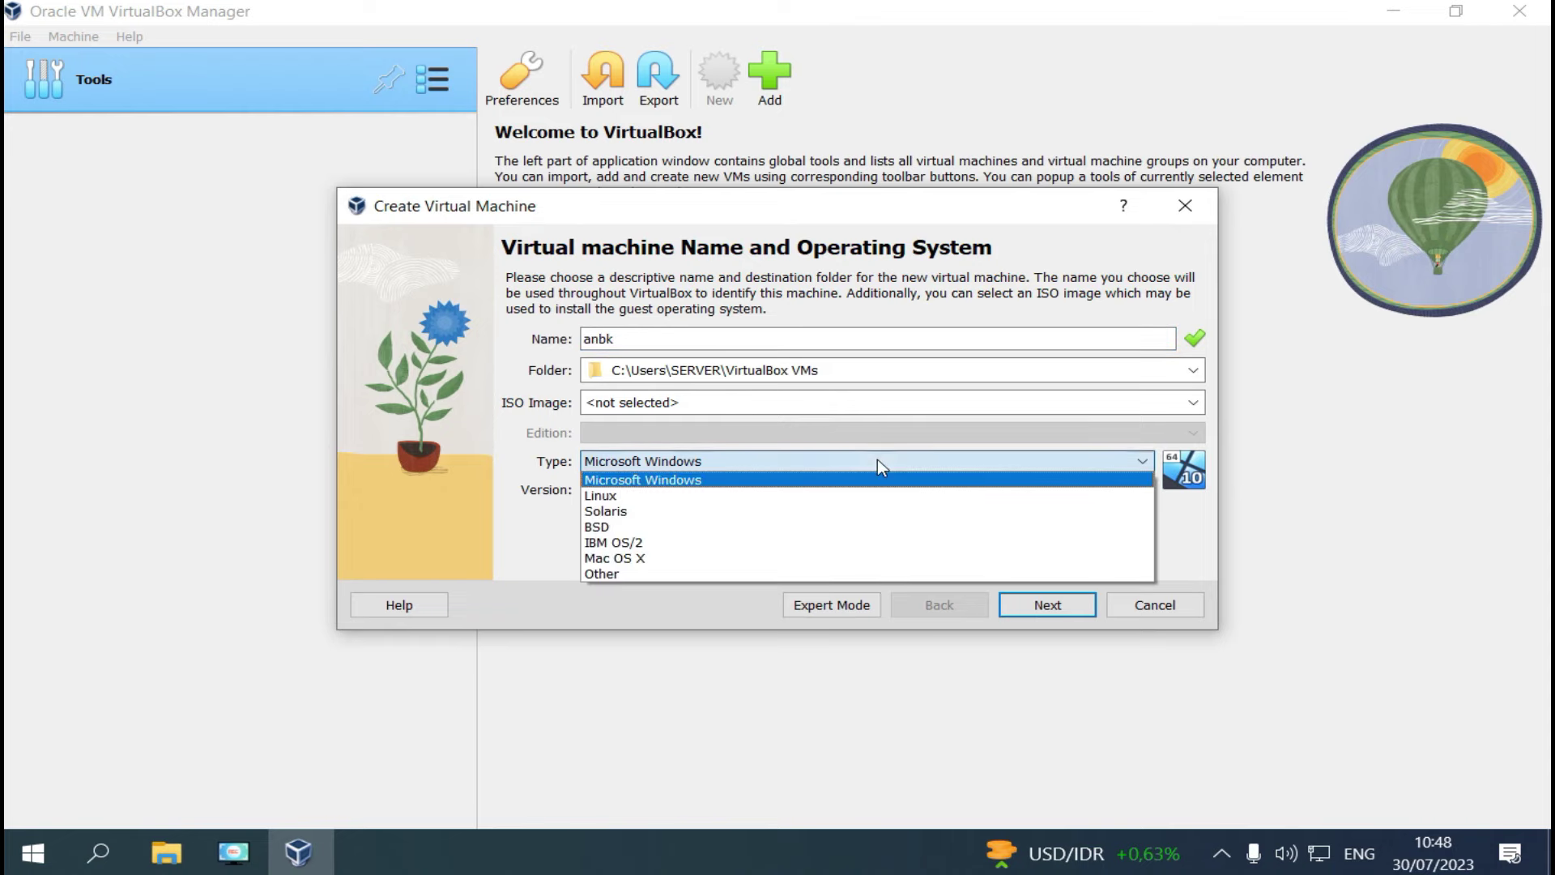
{"action": "left_click", "coordinate": [834, 478]}
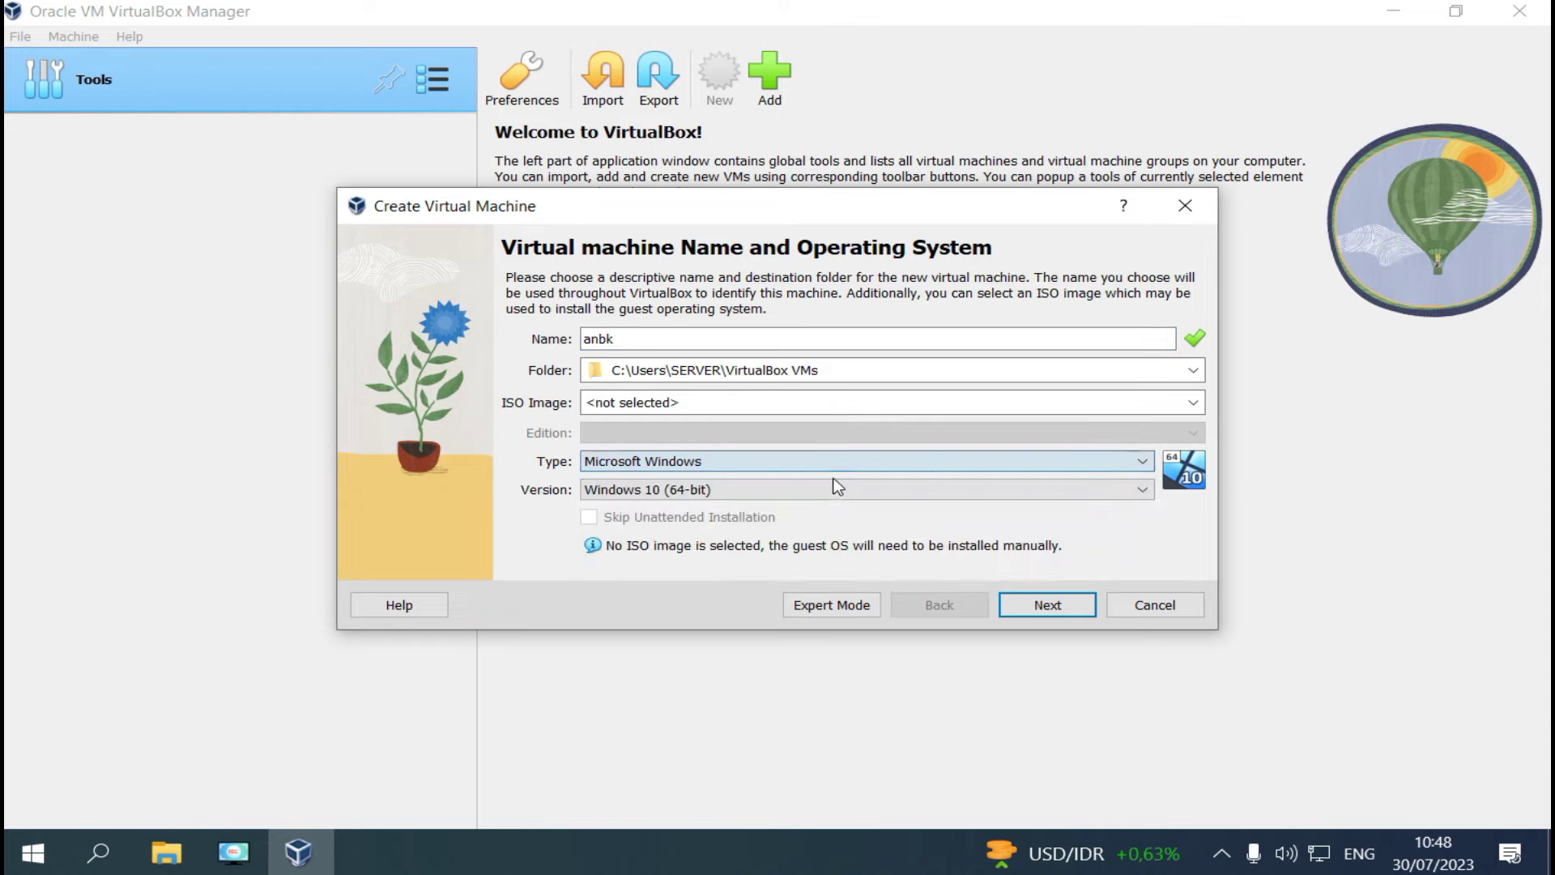
{"action": "left_click", "coordinate": [835, 488]}
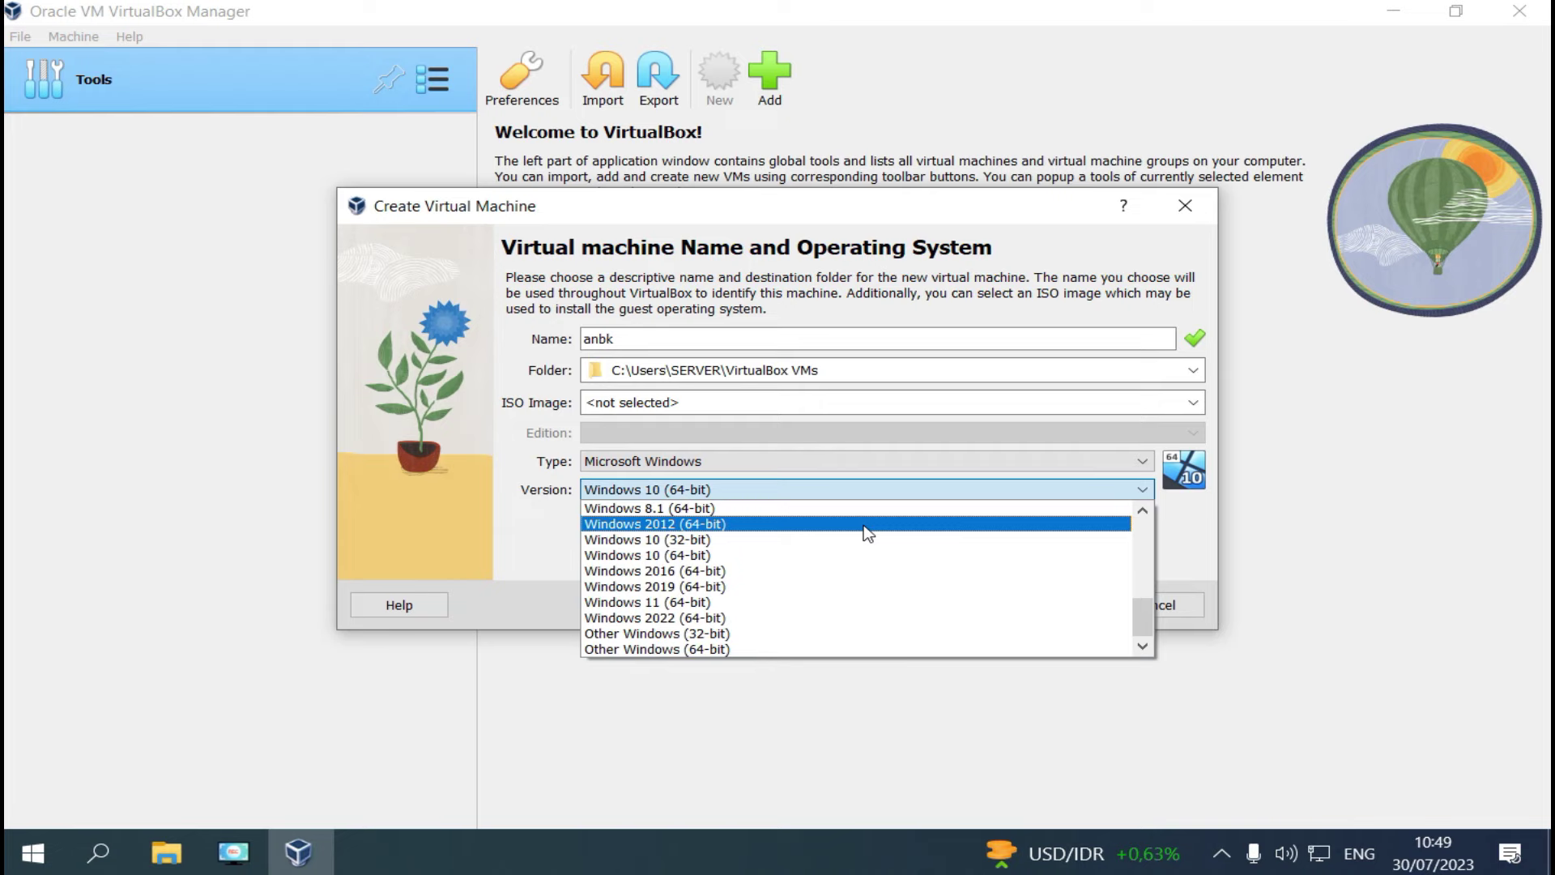
{"action": "left_click", "coordinate": [865, 526]}
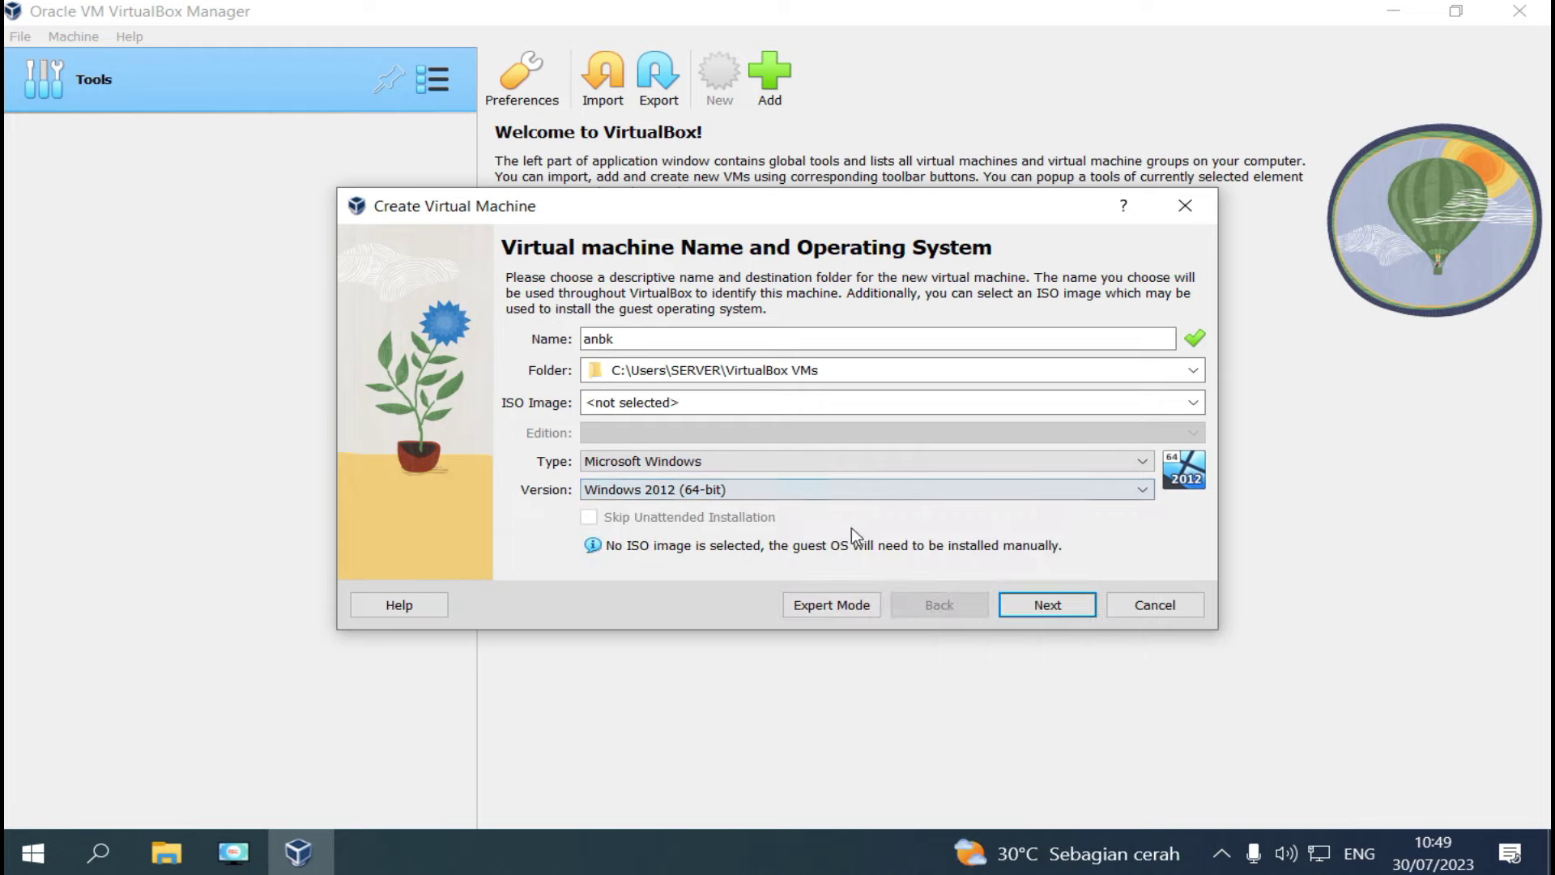
{"action": "left_click", "coordinate": [1047, 609]}
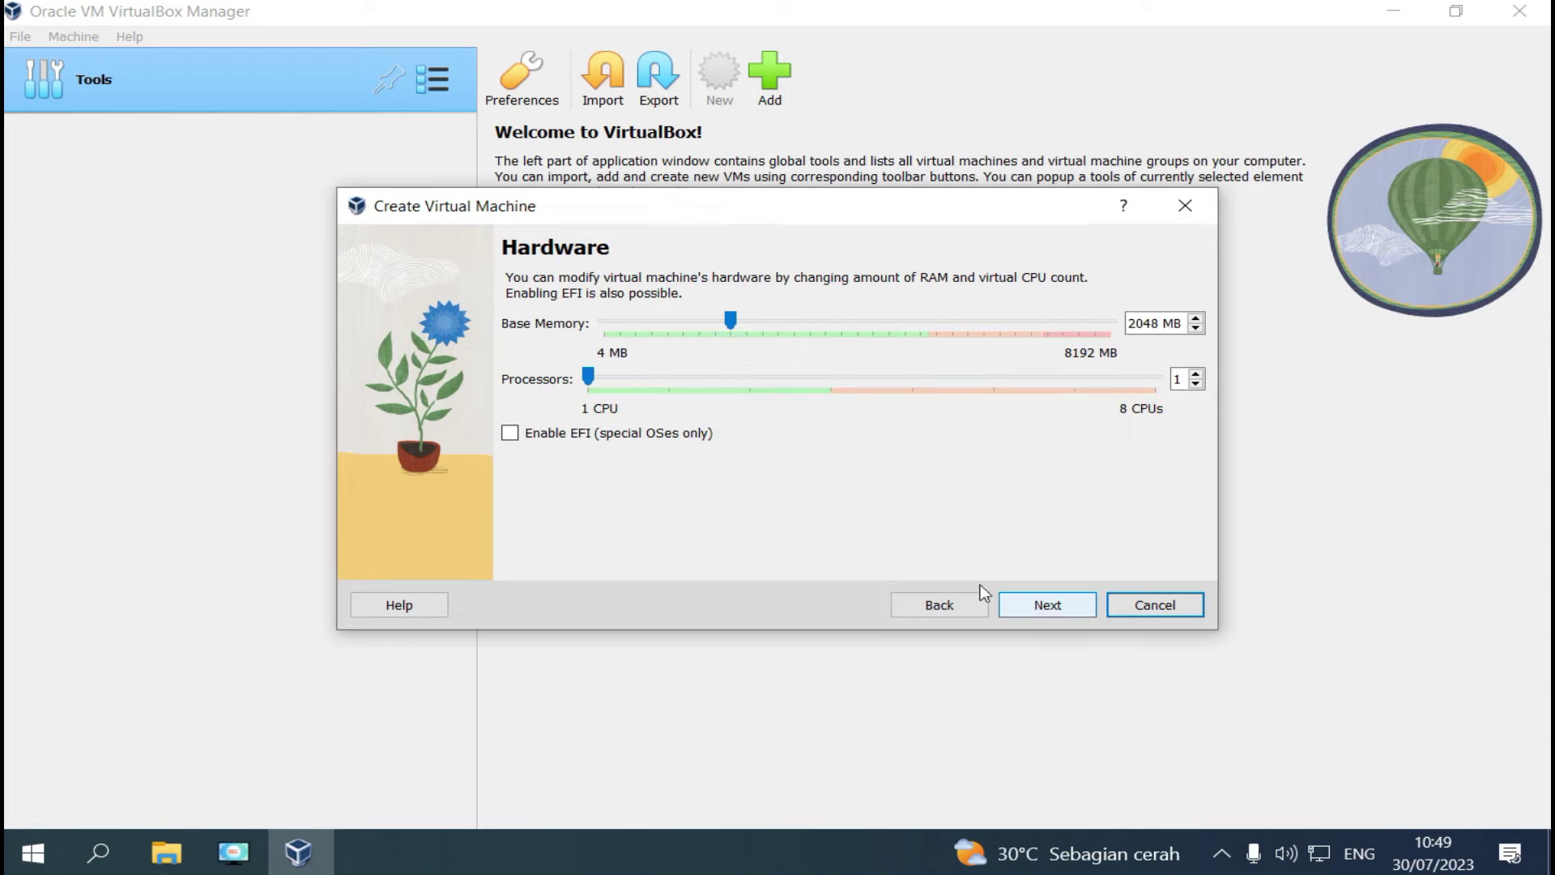
Change the anbk VM's base memory from 2048 MB to 4000 MB and set 4 processors.
{"action": "left_click", "coordinate": [1156, 325]}
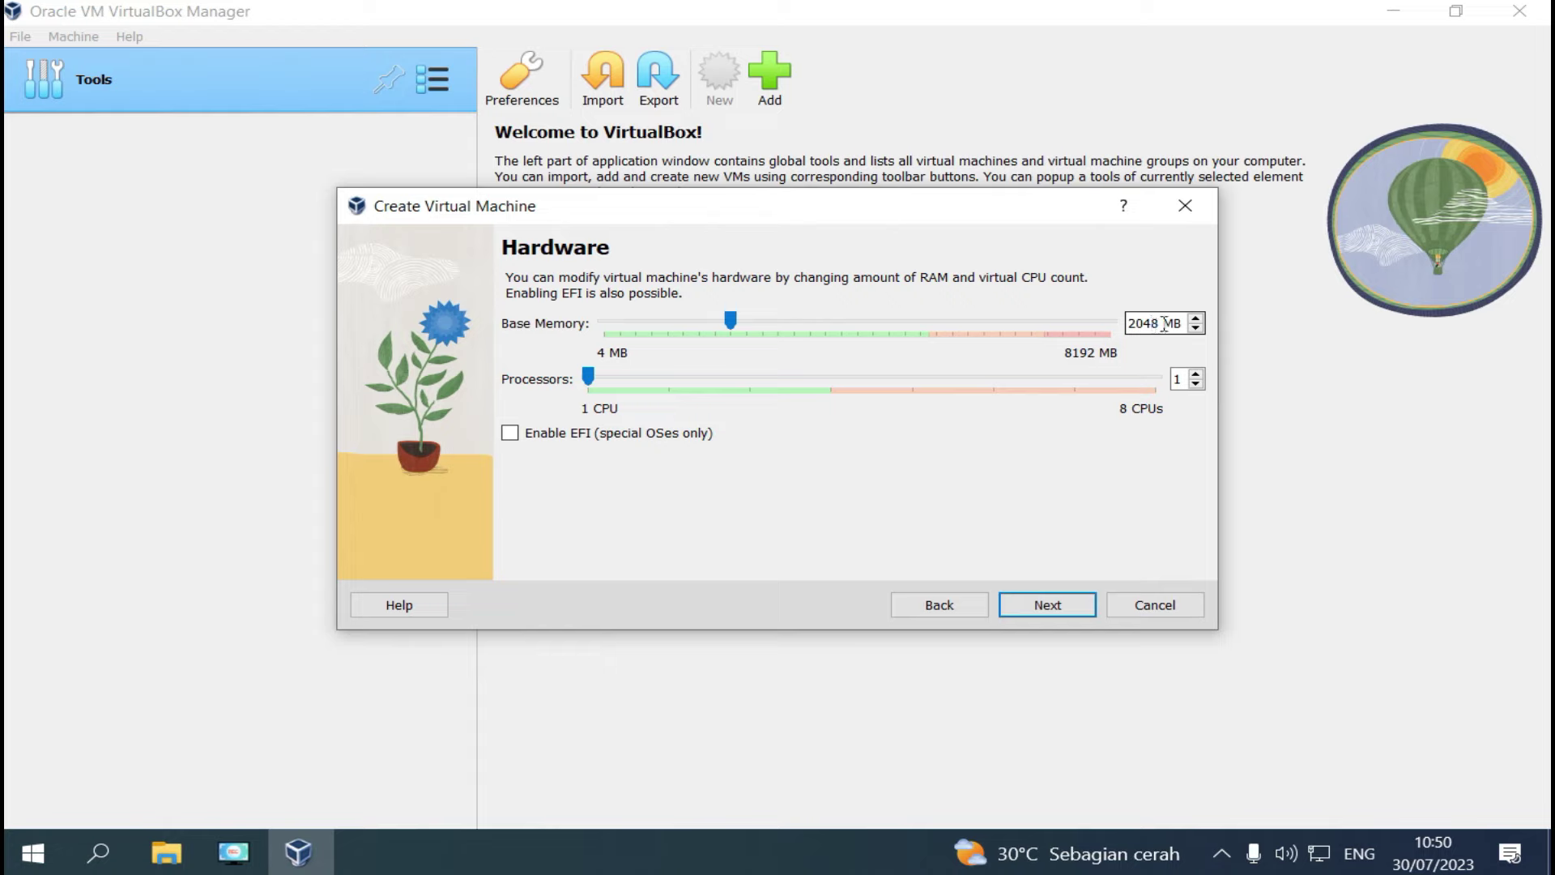
{"action": "left_click_drag", "start_coordinate": [1183, 324], "coordinate": [1031, 302]}
{"action": "type", "text": "40"}
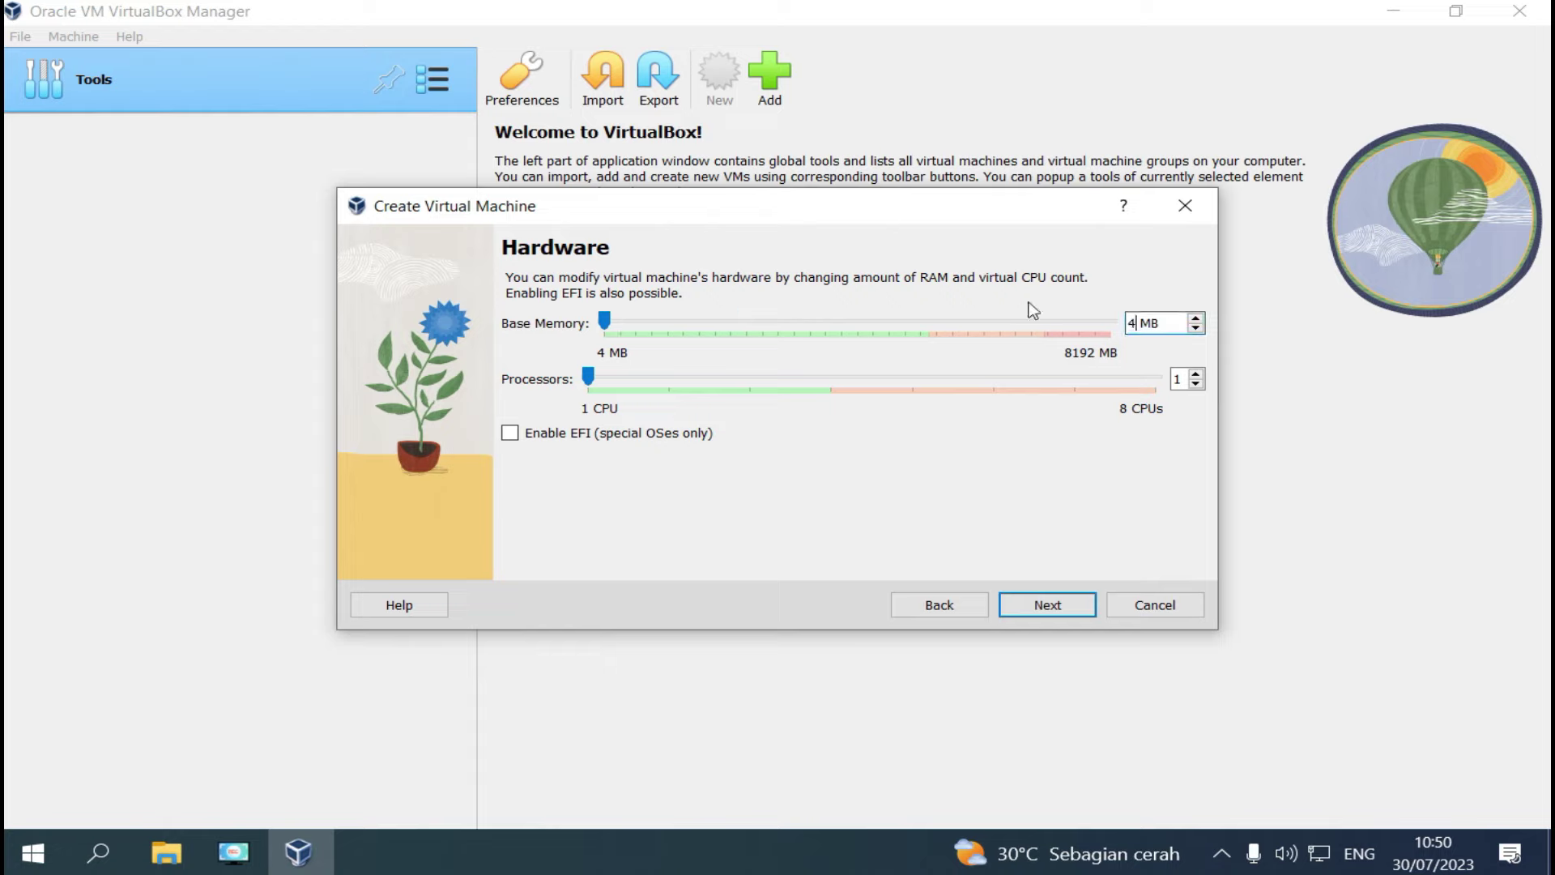
{"action": "type", "text": "00"}
{"action": "left_click_drag", "start_coordinate": [819, 397], "coordinate": [857, 534]}
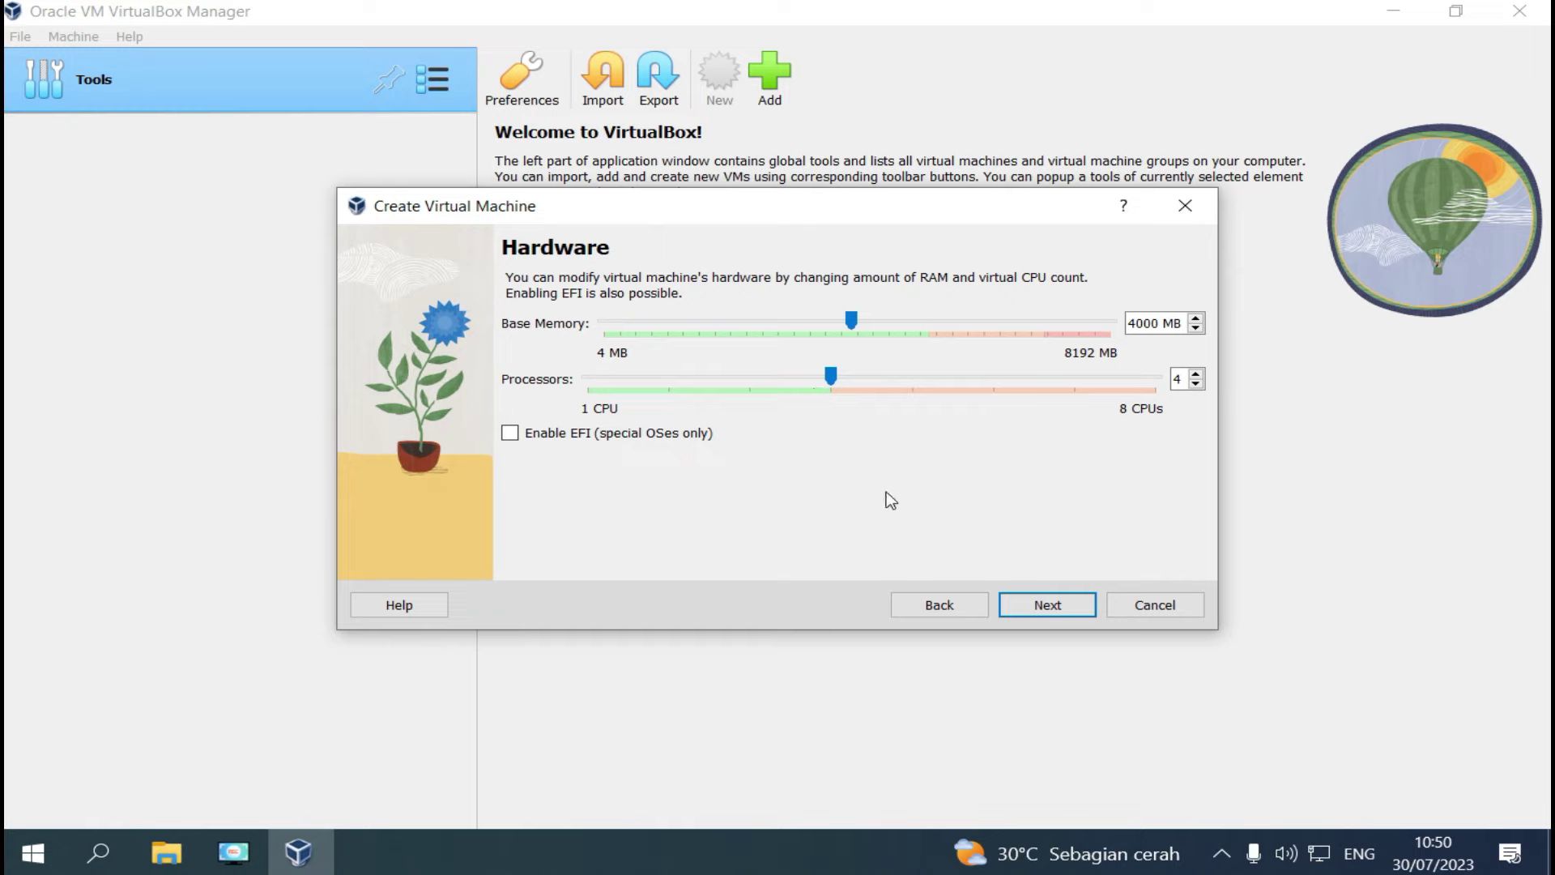
{"action": "left_click", "coordinate": [1061, 610]}
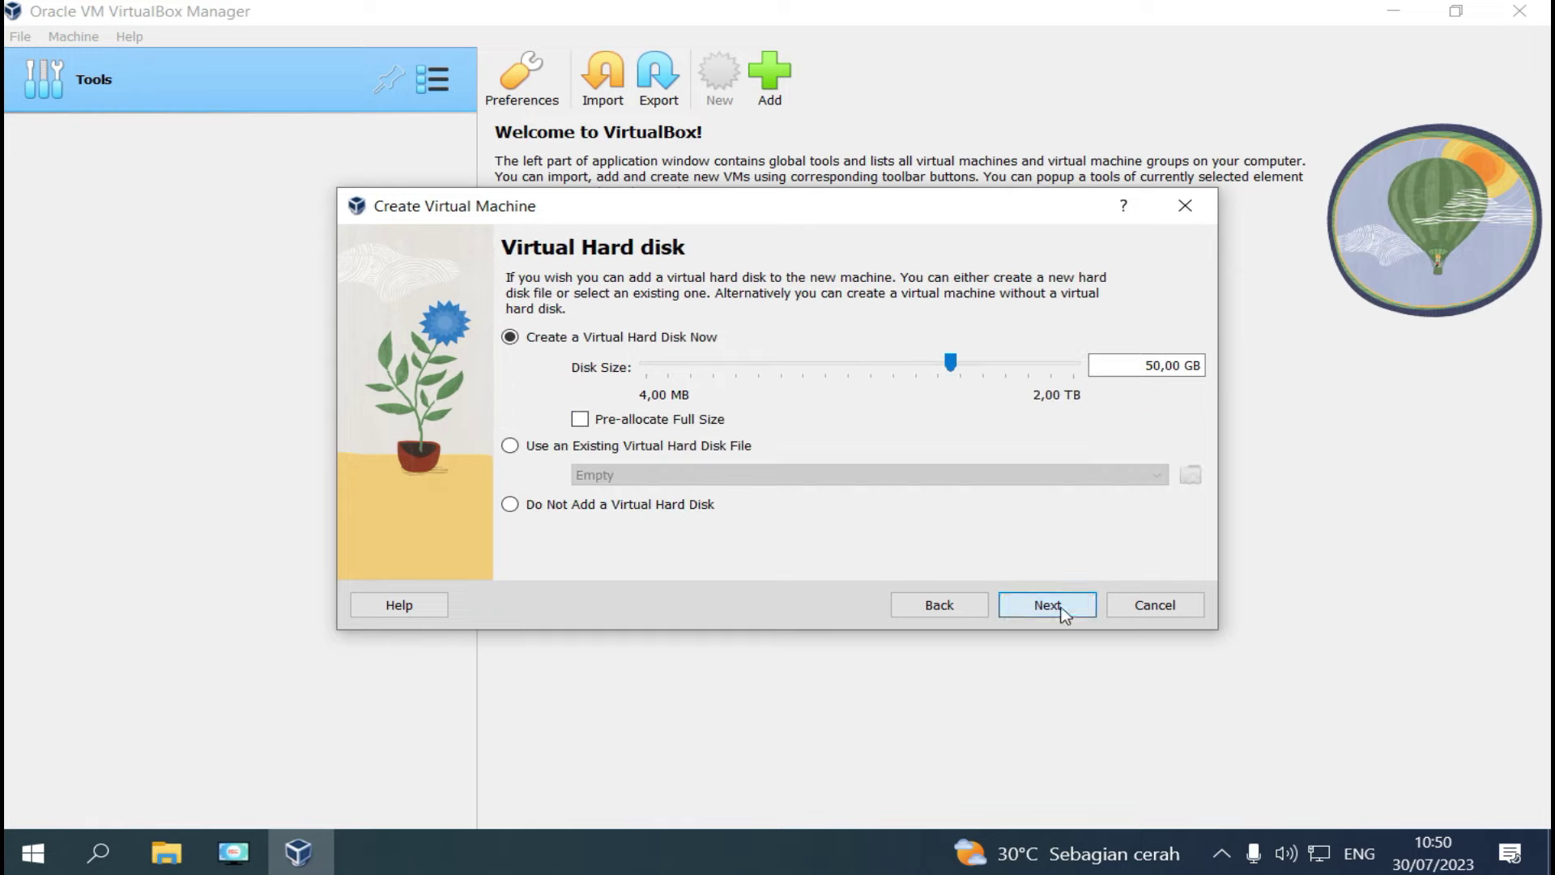
Attach VHD_ANBK_2023_FRESH.vhd from the ANBK folder as anbk's hard disk and finish the wizard.
{"action": "left_click", "coordinate": [510, 446]}
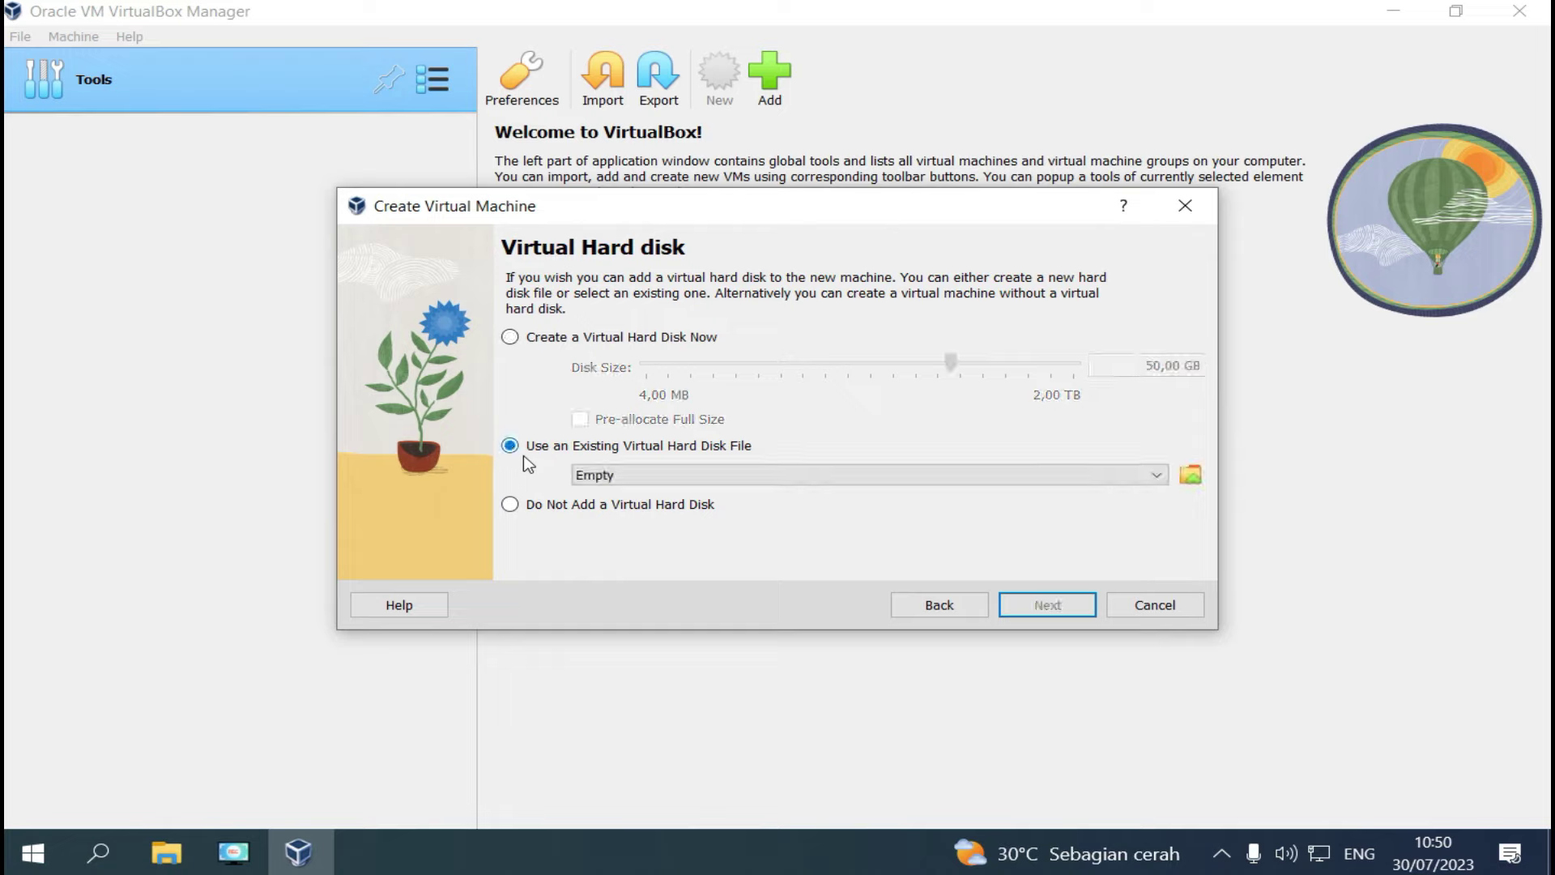
{"action": "left_click", "coordinate": [1193, 476]}
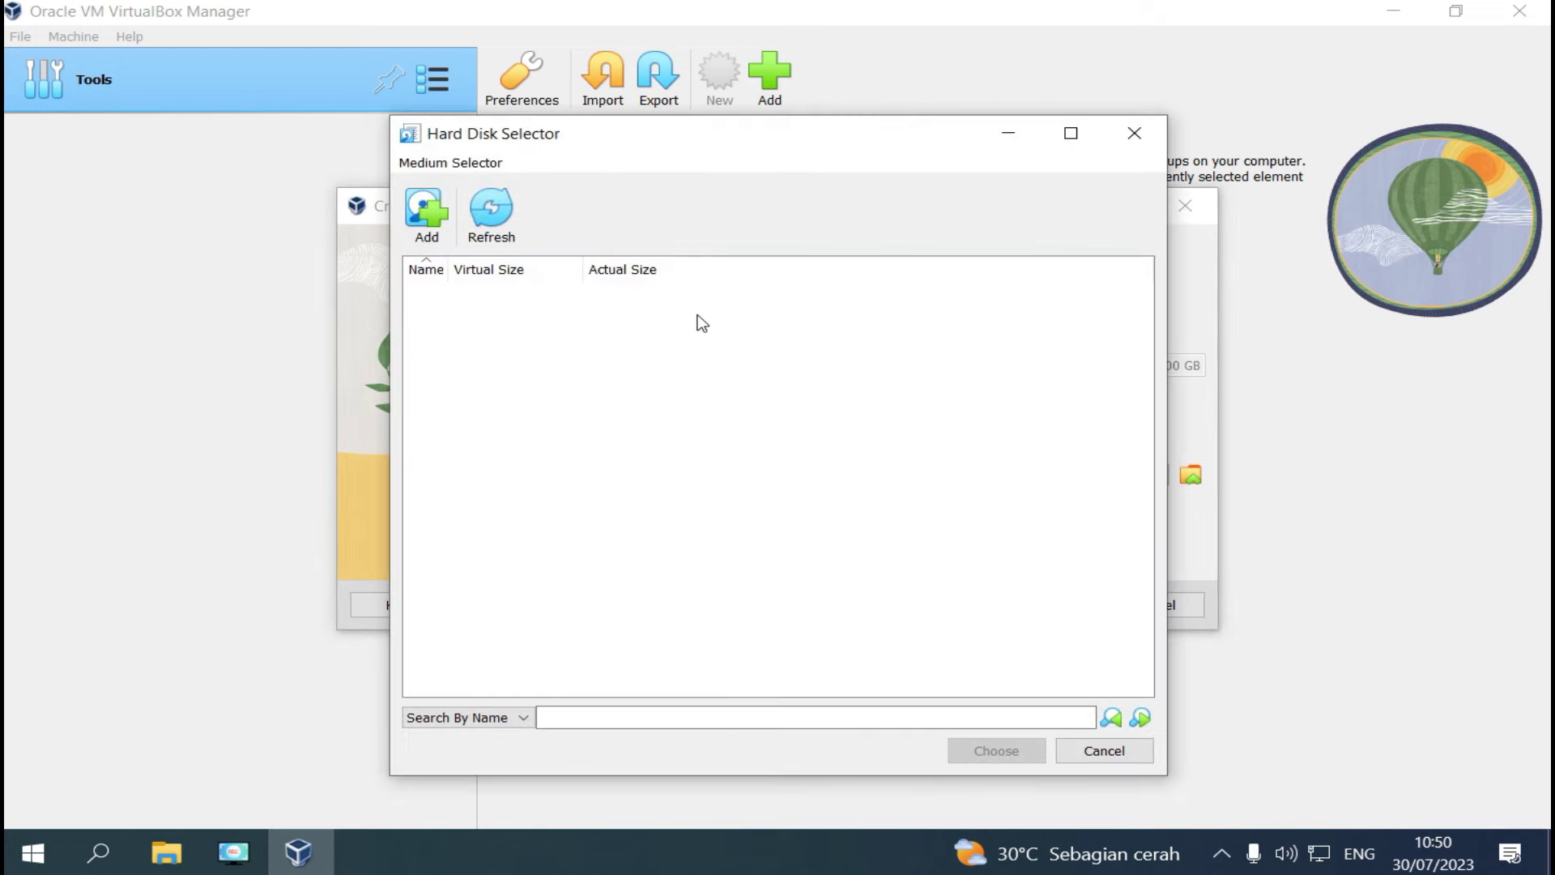
{"action": "left_click", "coordinate": [429, 215]}
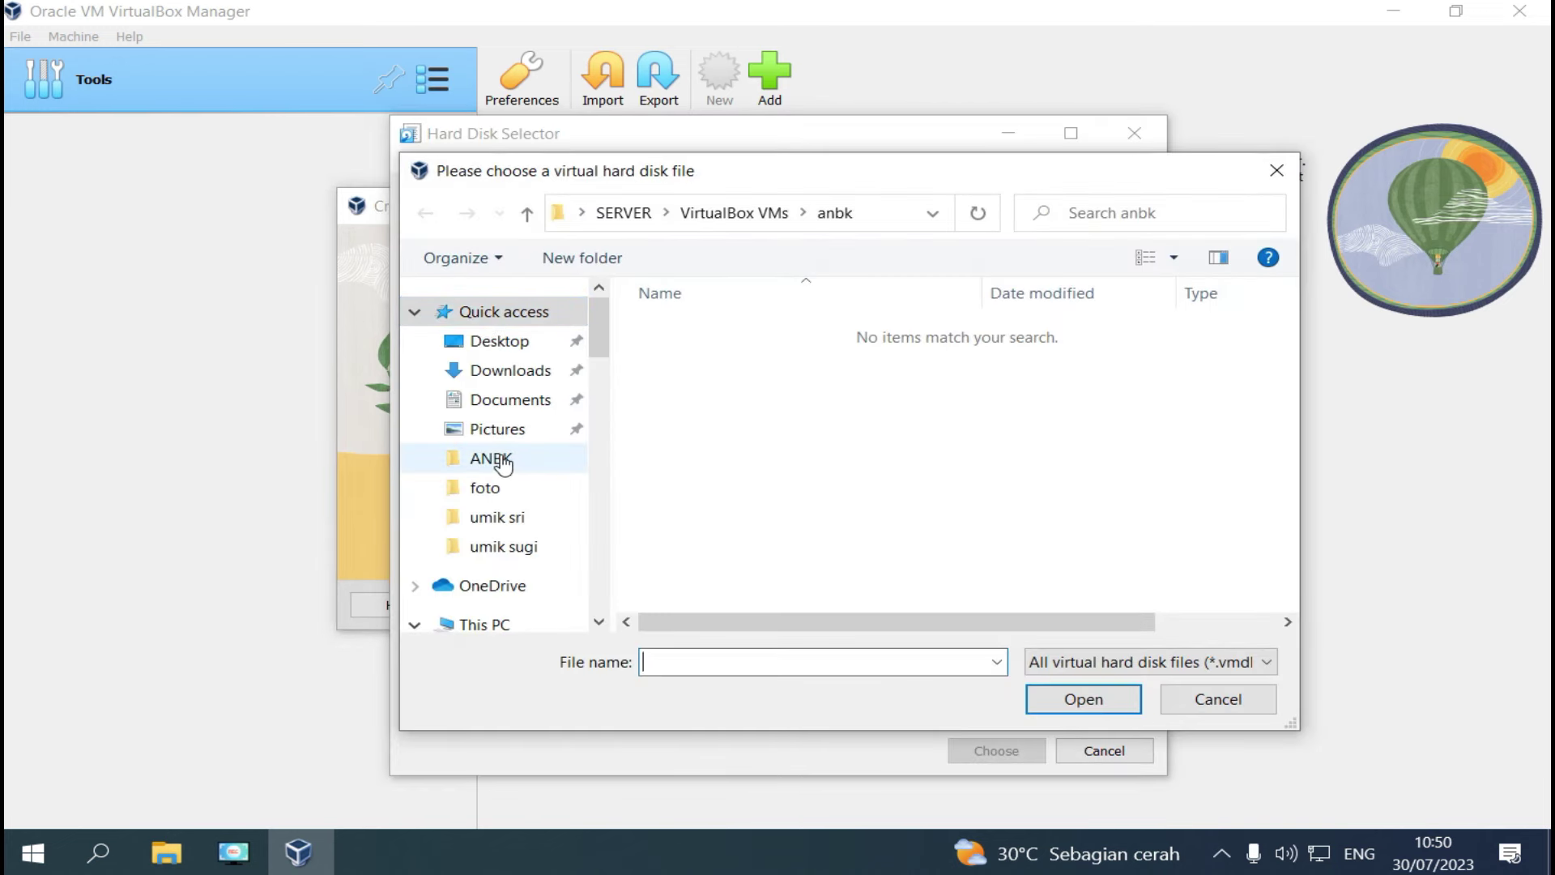
{"action": "left_click", "coordinate": [502, 462]}
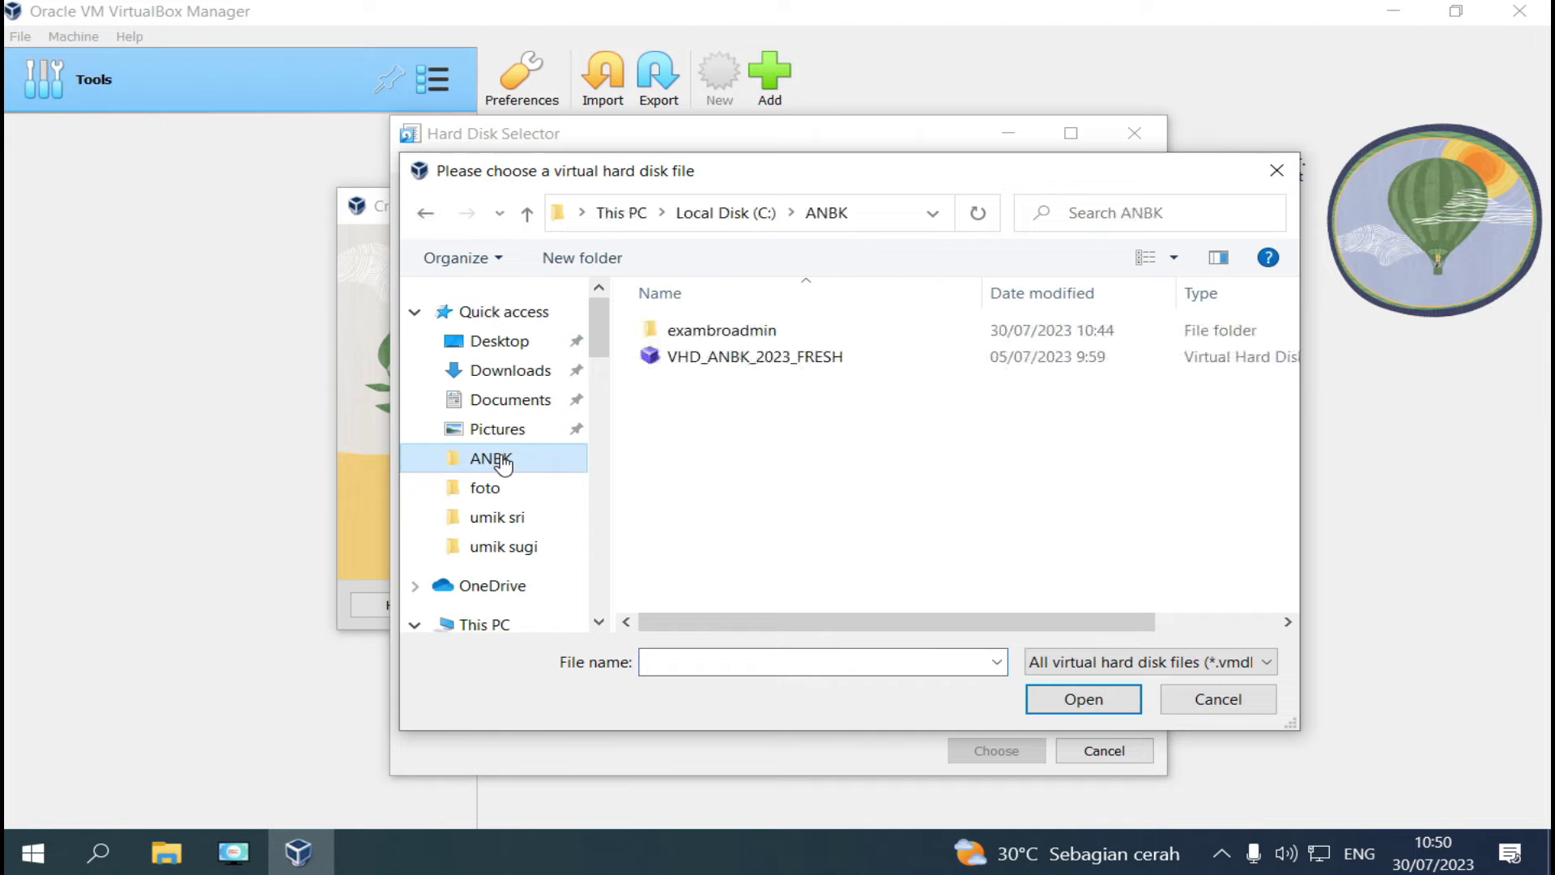
{"action": "left_click", "coordinate": [741, 364]}
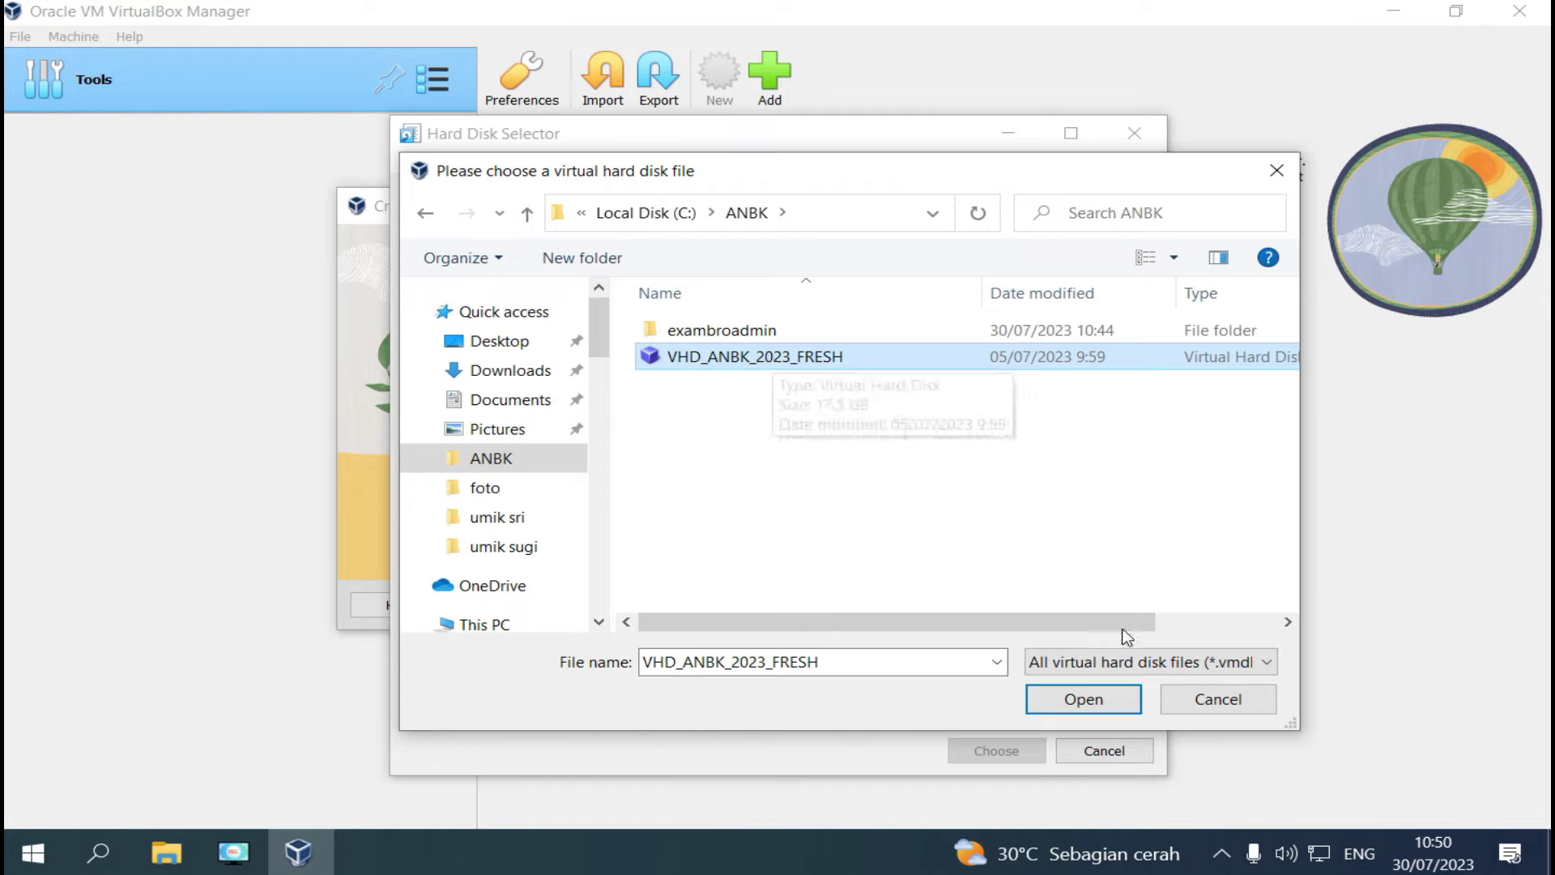
{"action": "left_click", "coordinate": [1102, 710]}
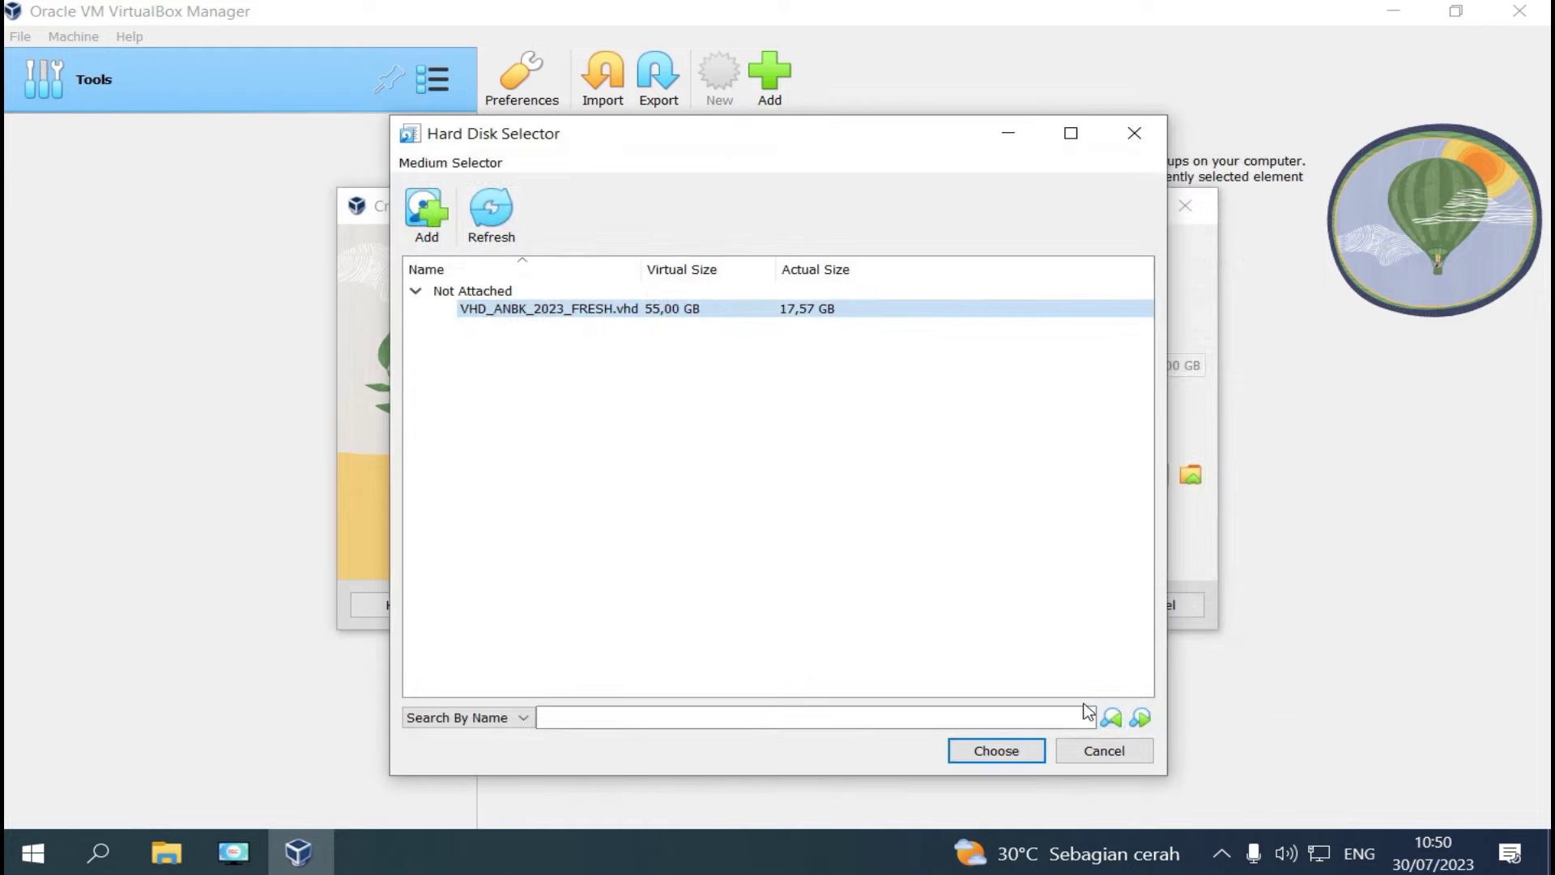
{"action": "left_click", "coordinate": [1019, 759]}
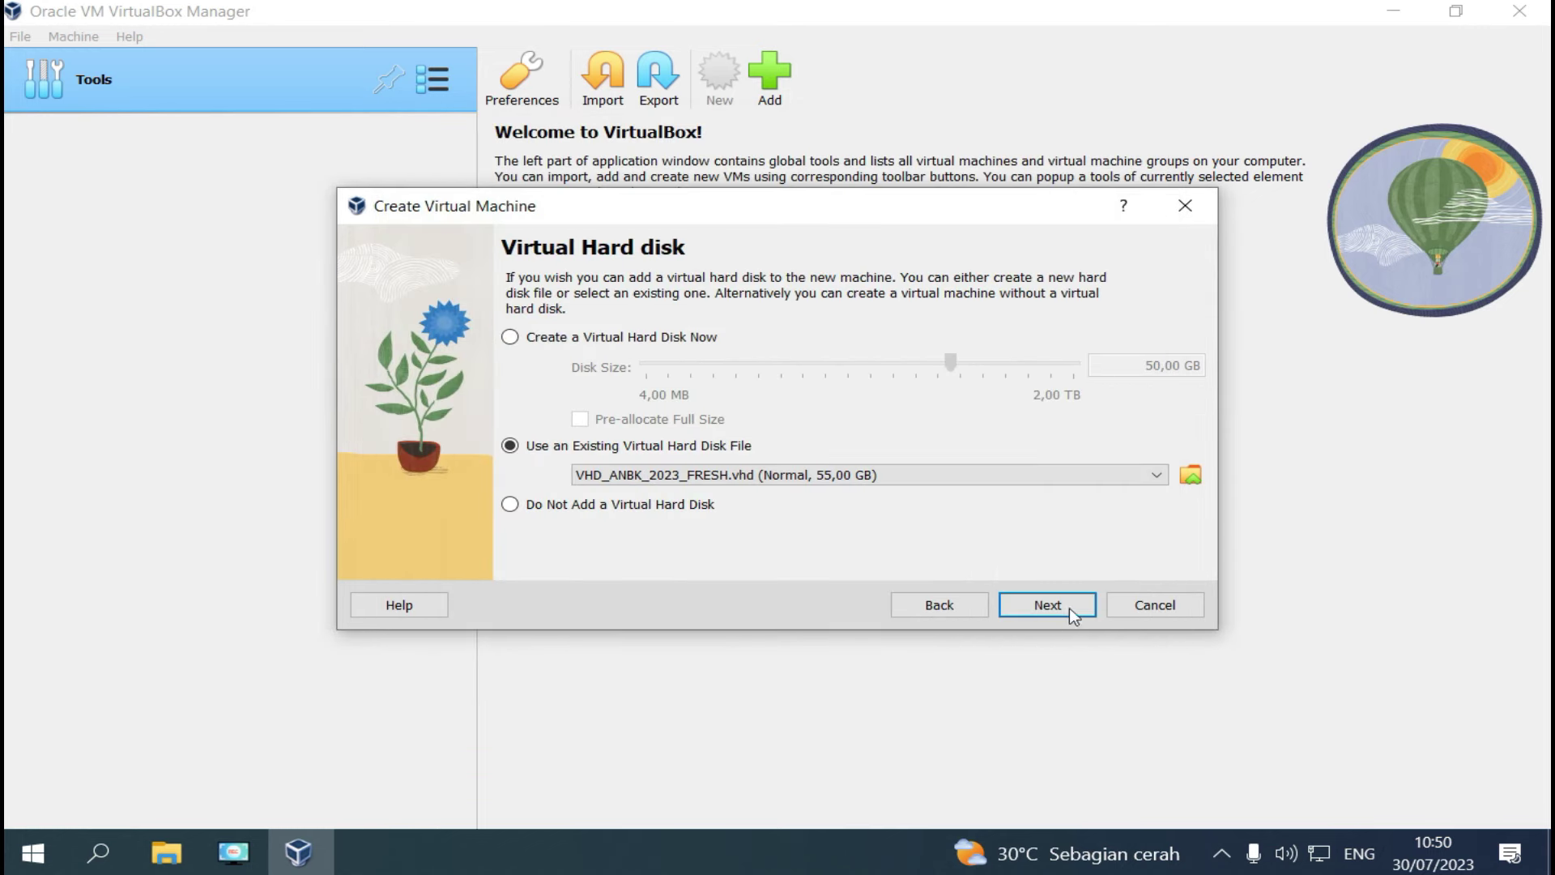
{"action": "left_click", "coordinate": [1068, 601]}
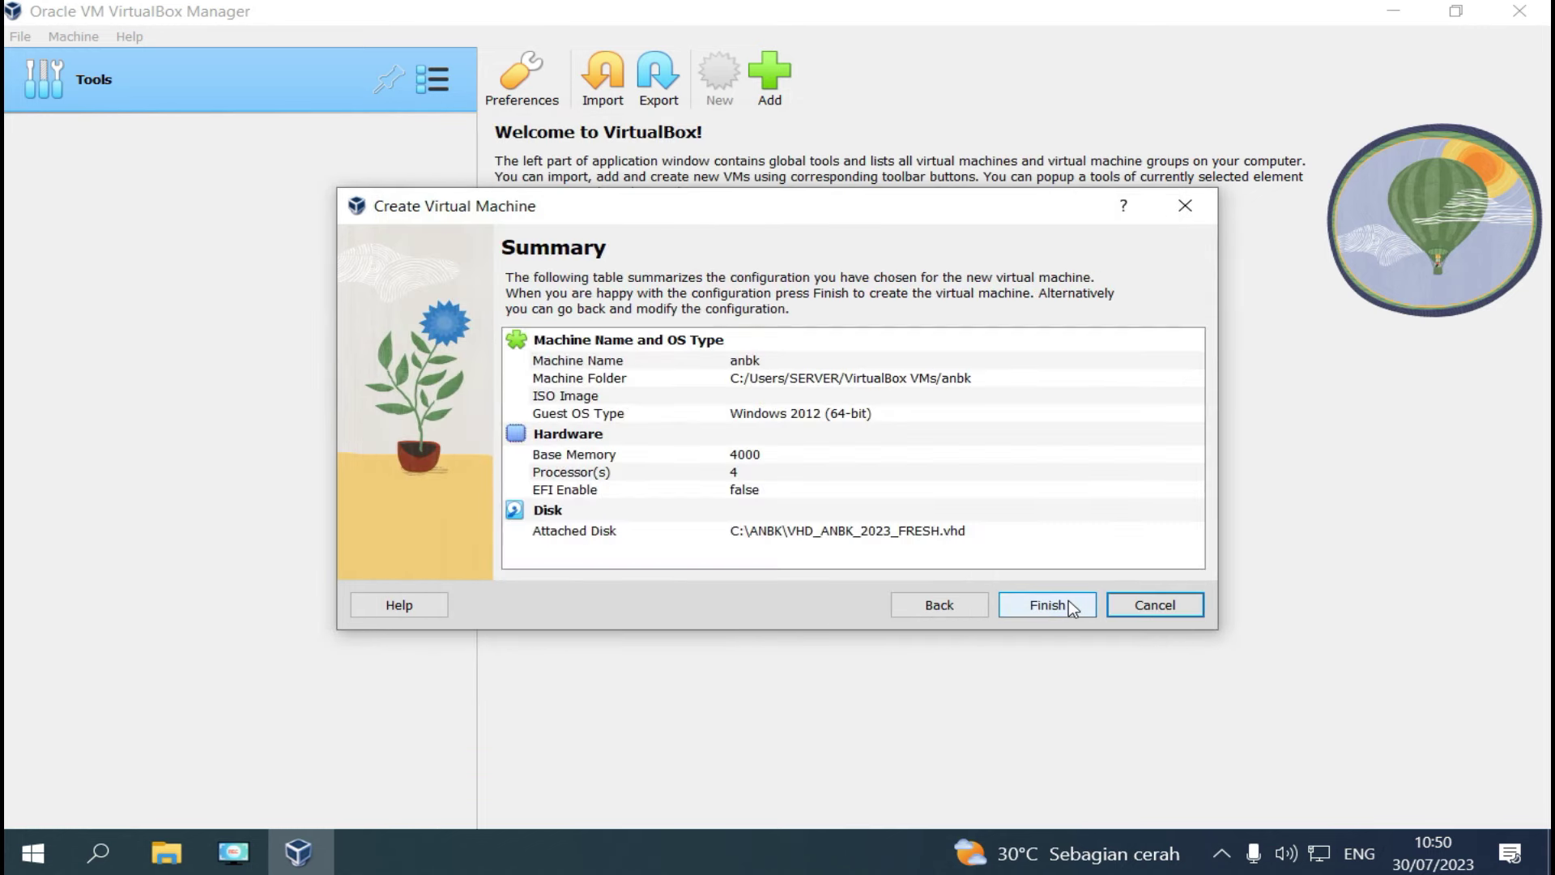
{"action": "left_click", "coordinate": [1047, 605]}
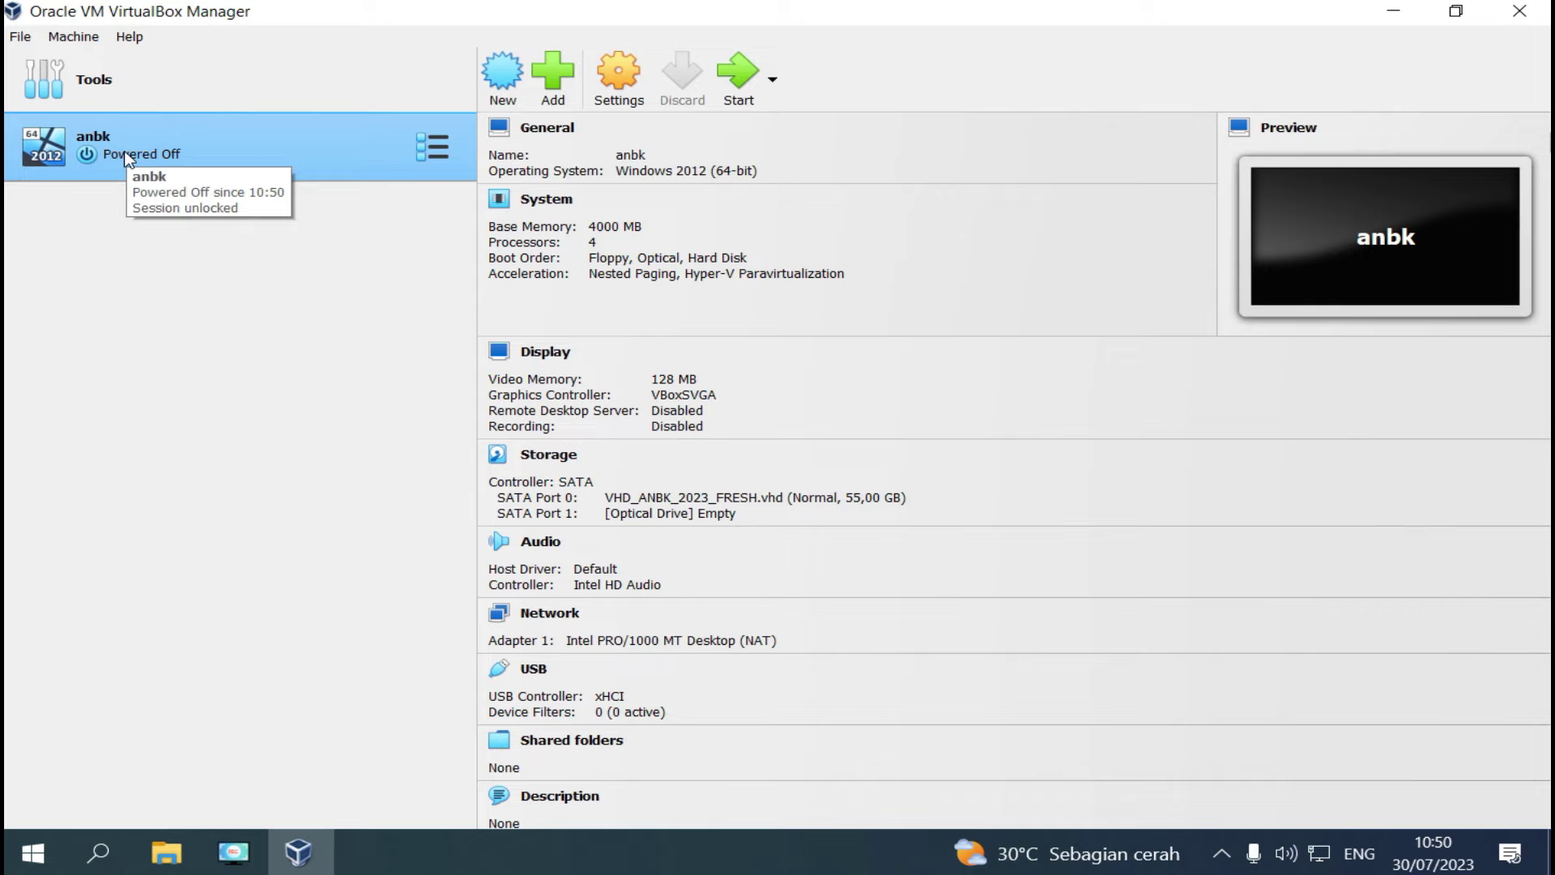
Open anbk's settings and review its System and processor allocation.
{"action": "right_click", "coordinate": [127, 158]}
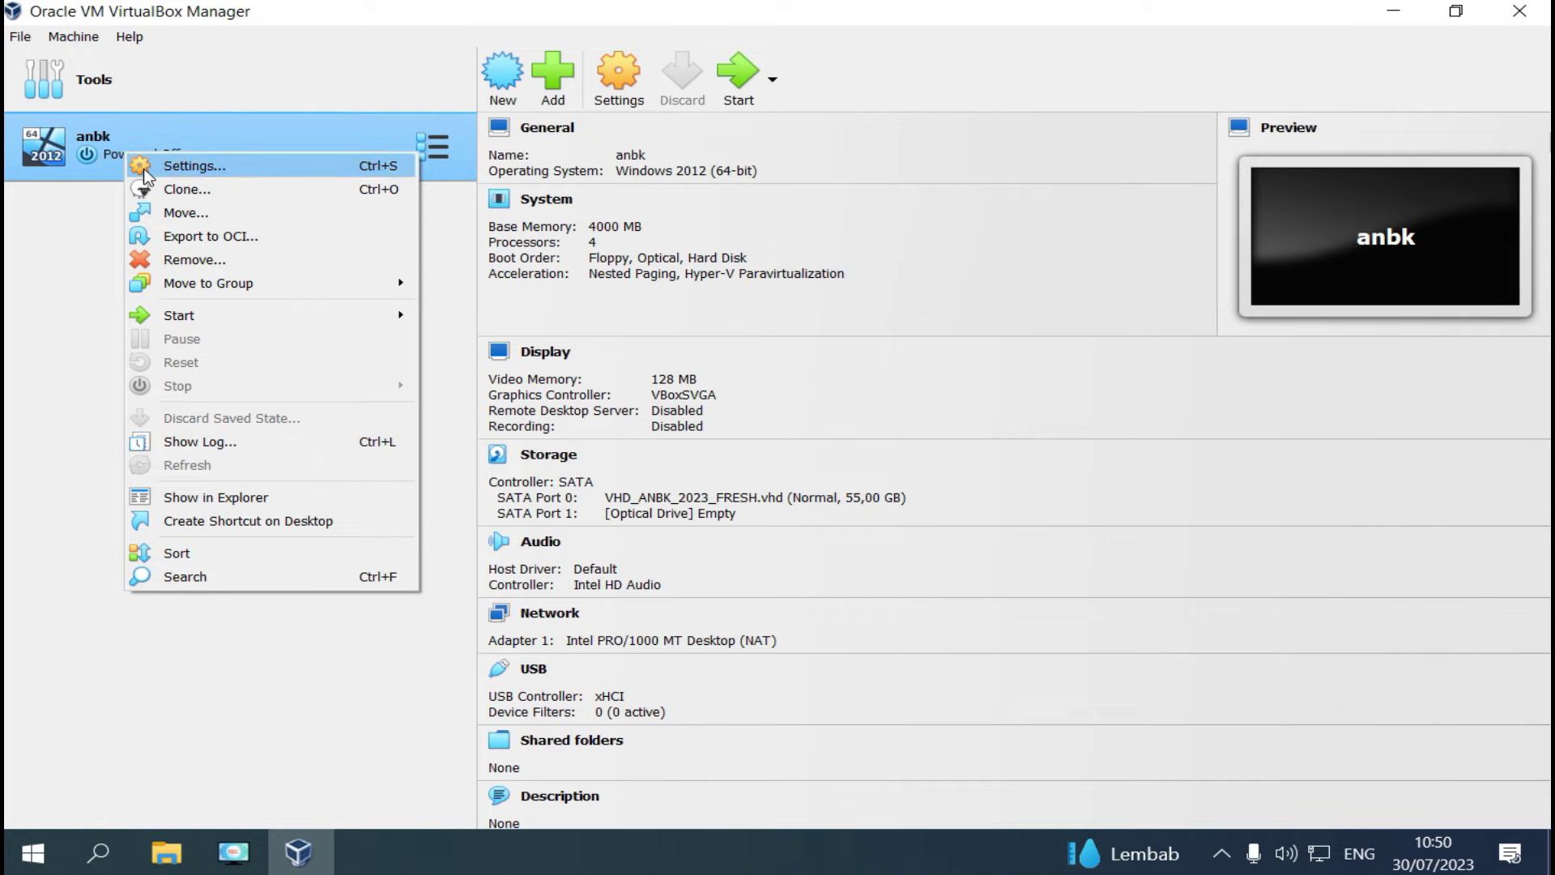
{"action": "left_click", "coordinate": [147, 172]}
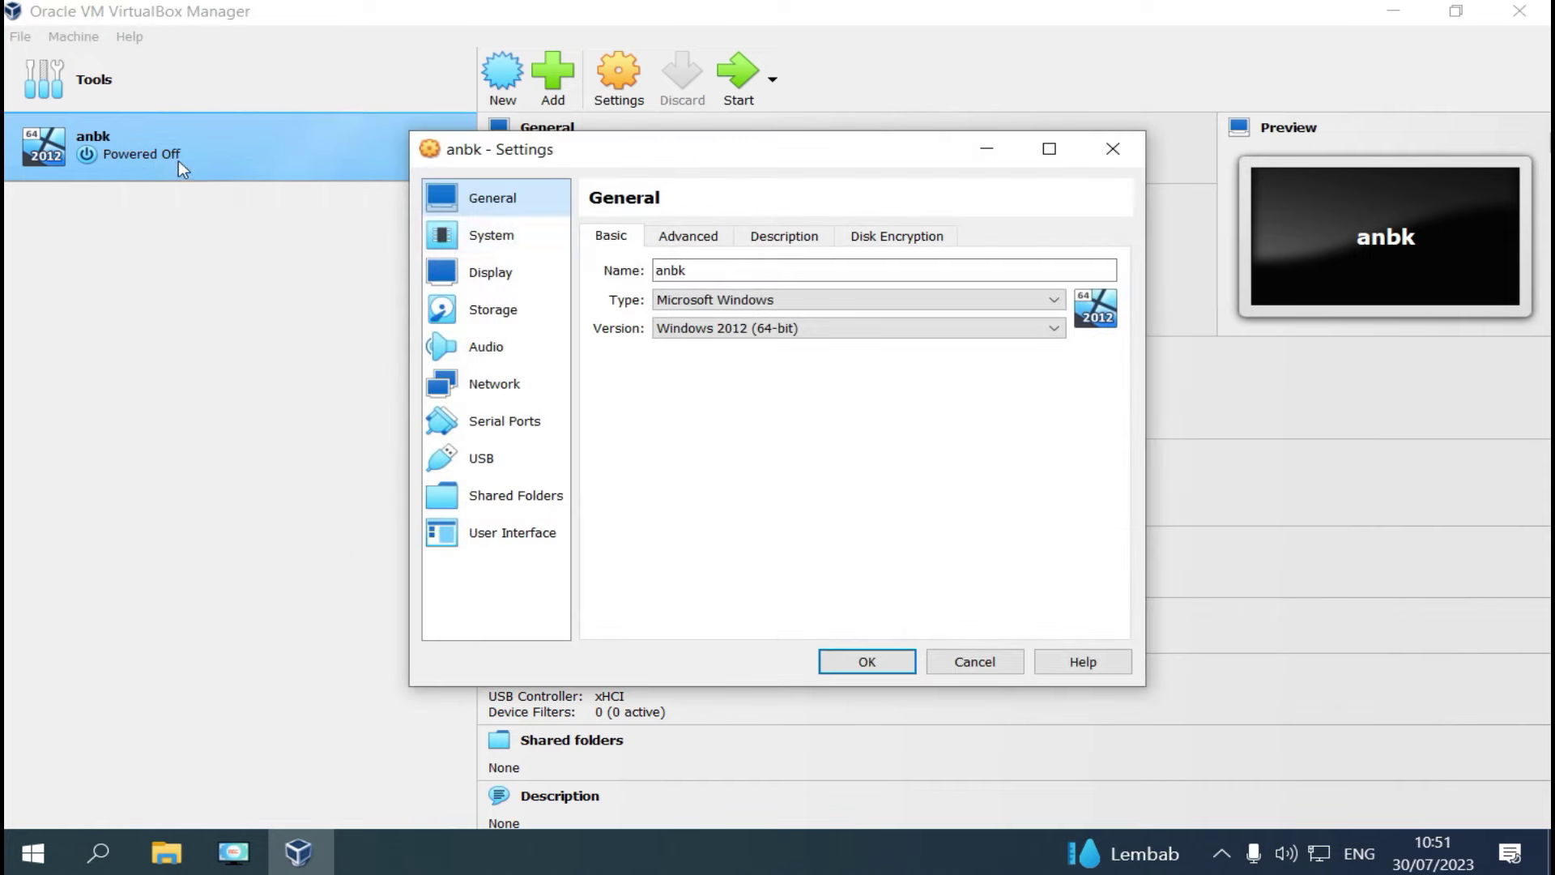
{"action": "left_click", "coordinate": [508, 240]}
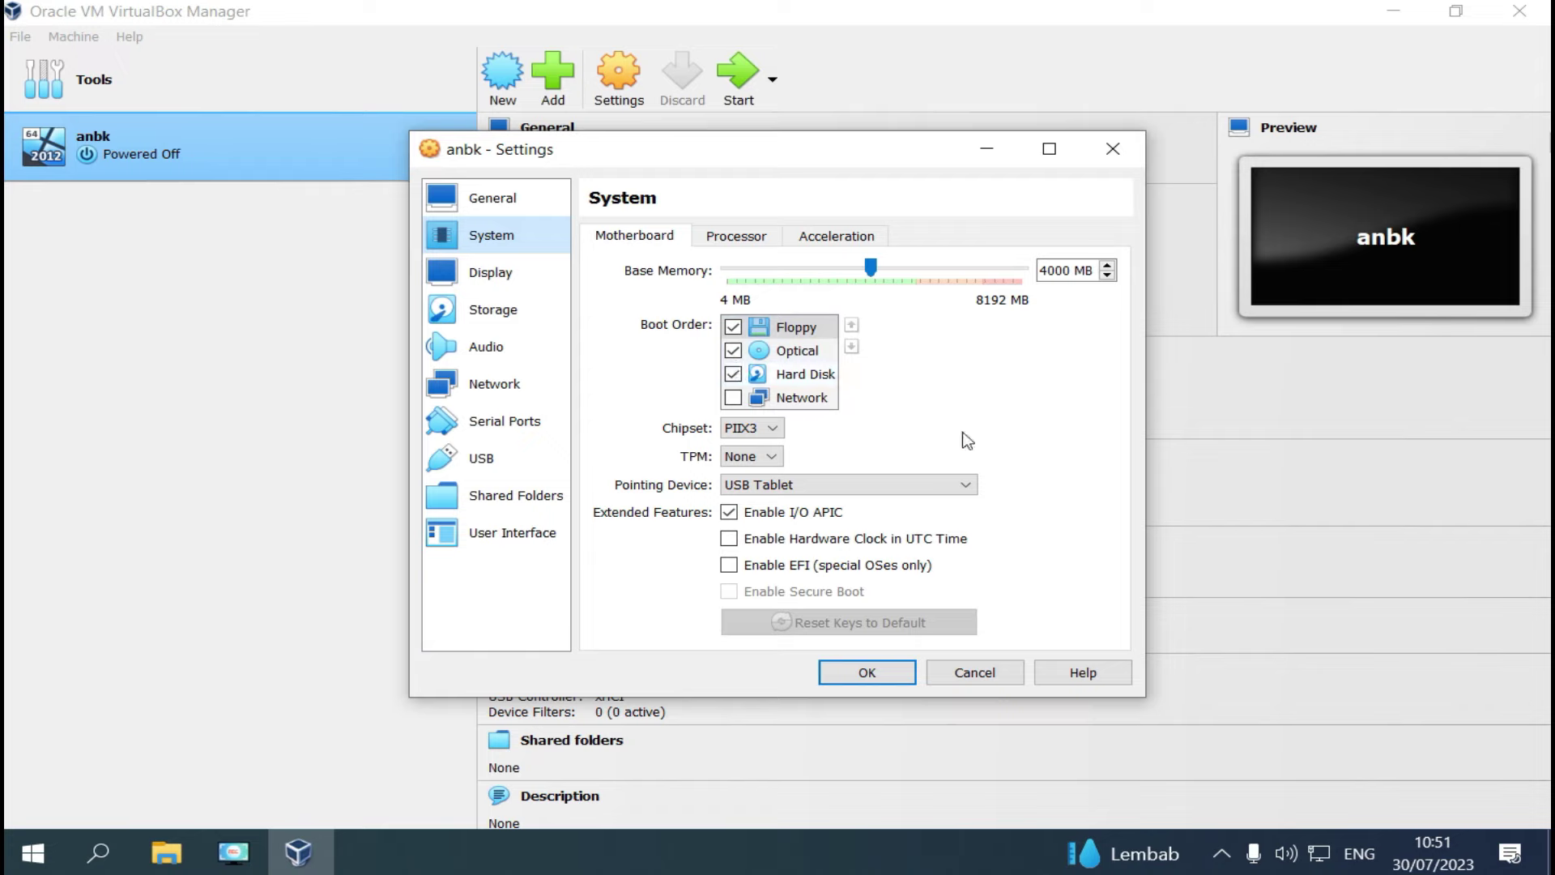
{"action": "key", "text": "ctrl+Tab"}
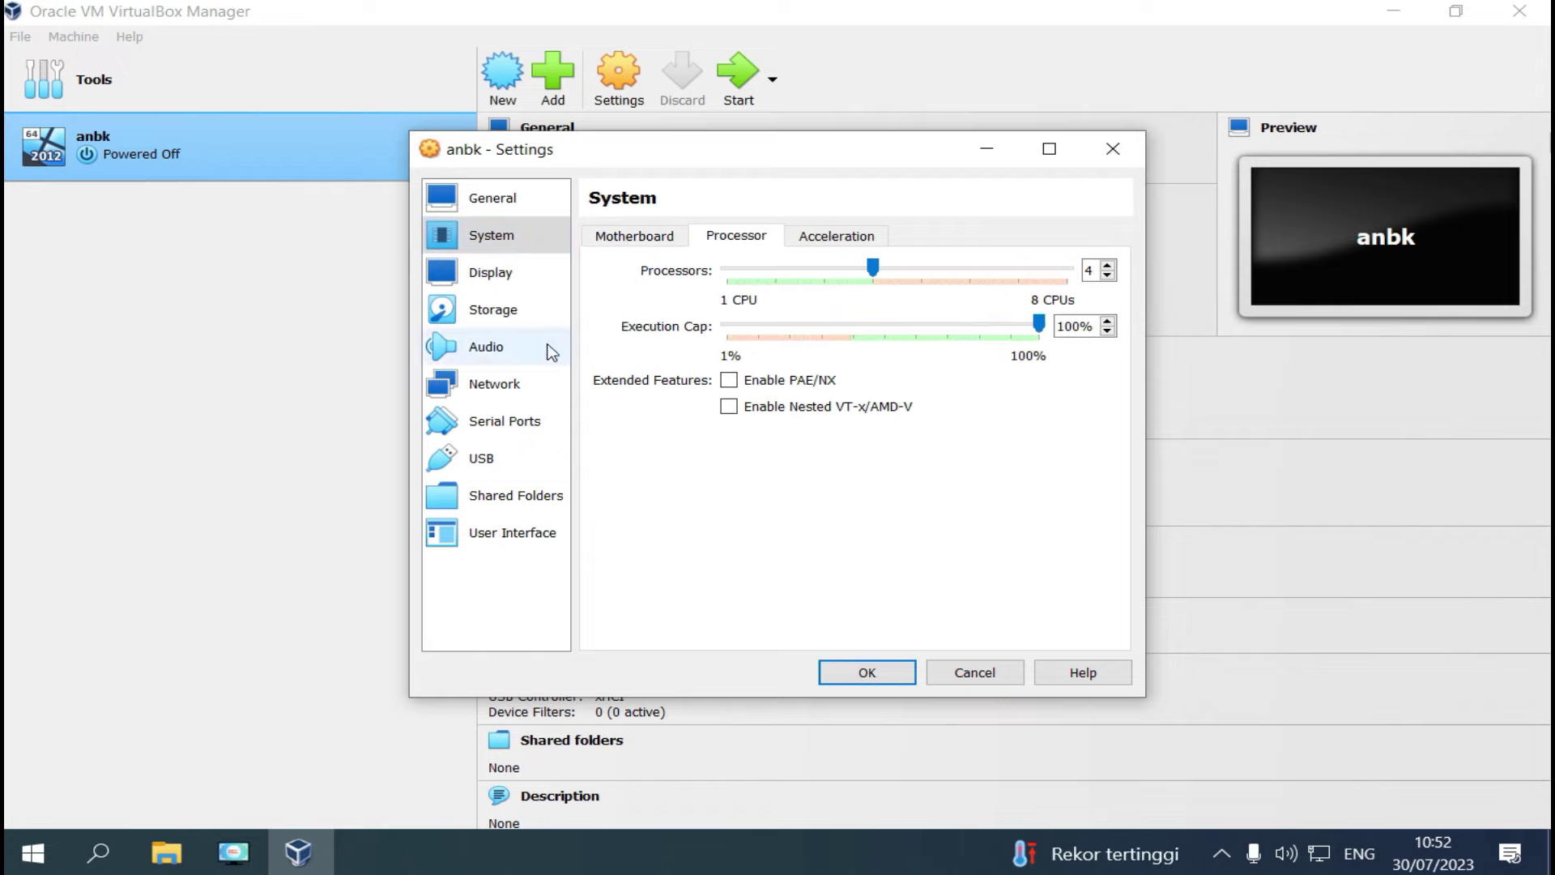
Attach anbk's Adapter 1 as a Bridged Adapter, then bring up Windows search.
{"action": "left_click", "coordinate": [546, 392]}
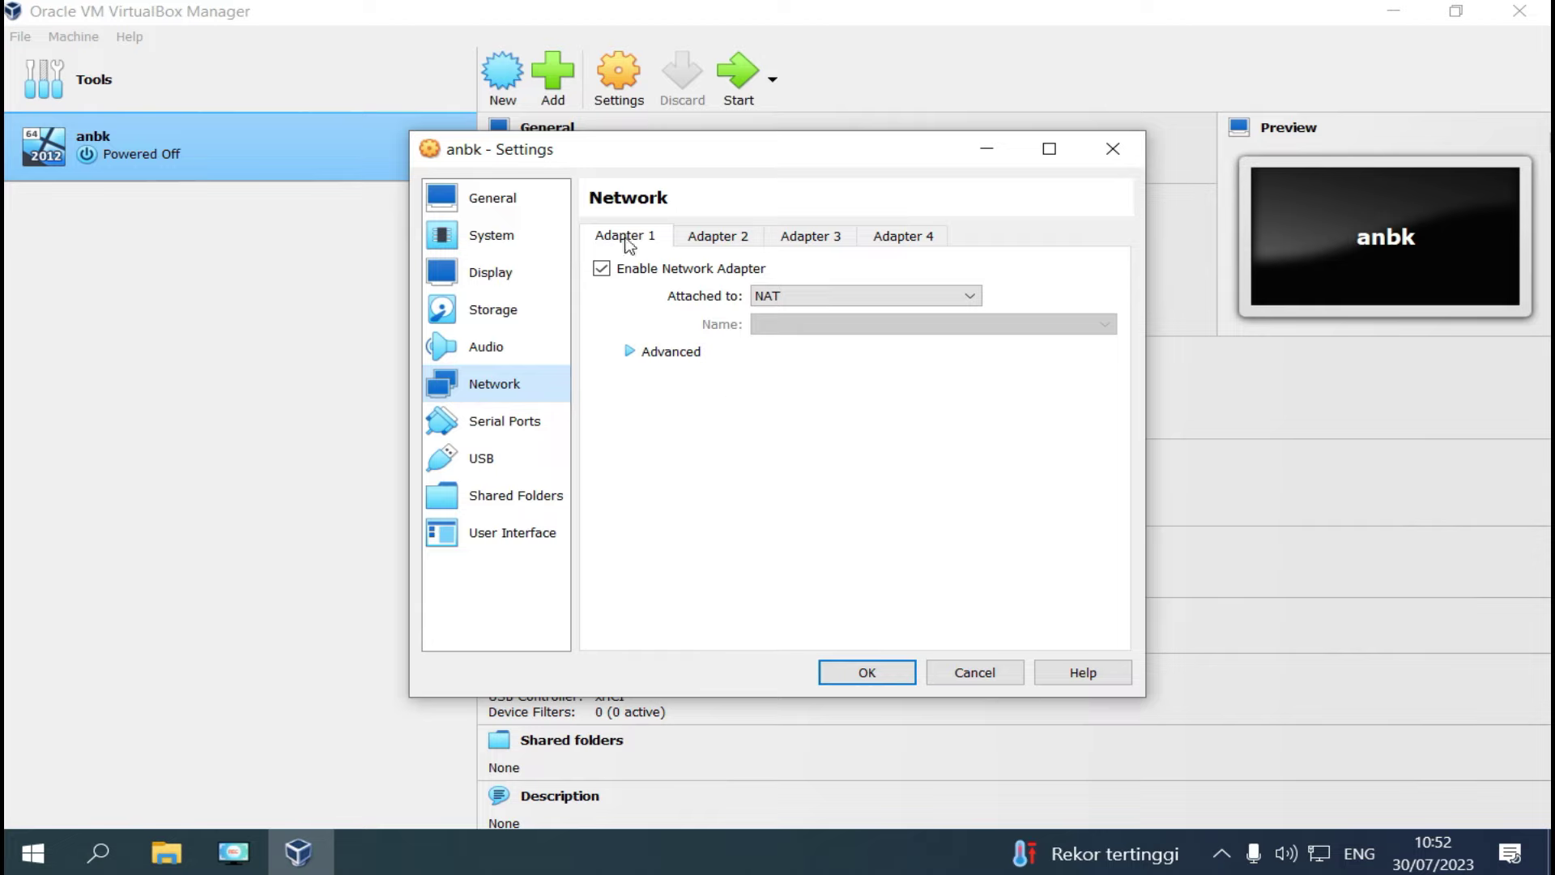
{"action": "left_click", "coordinate": [834, 296]}
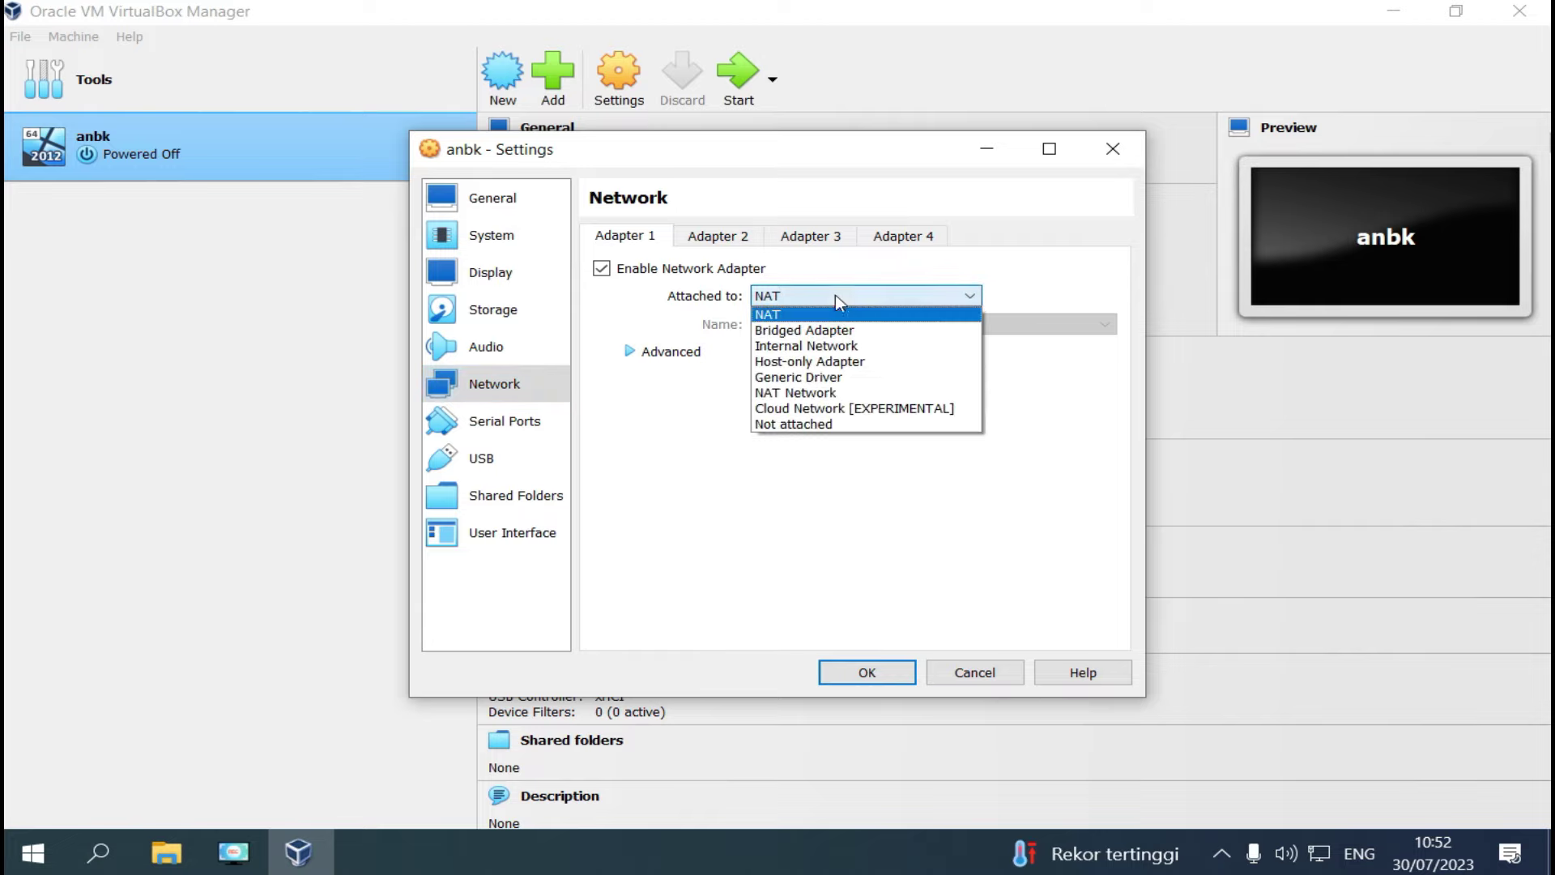
{"action": "left_click", "coordinate": [806, 330]}
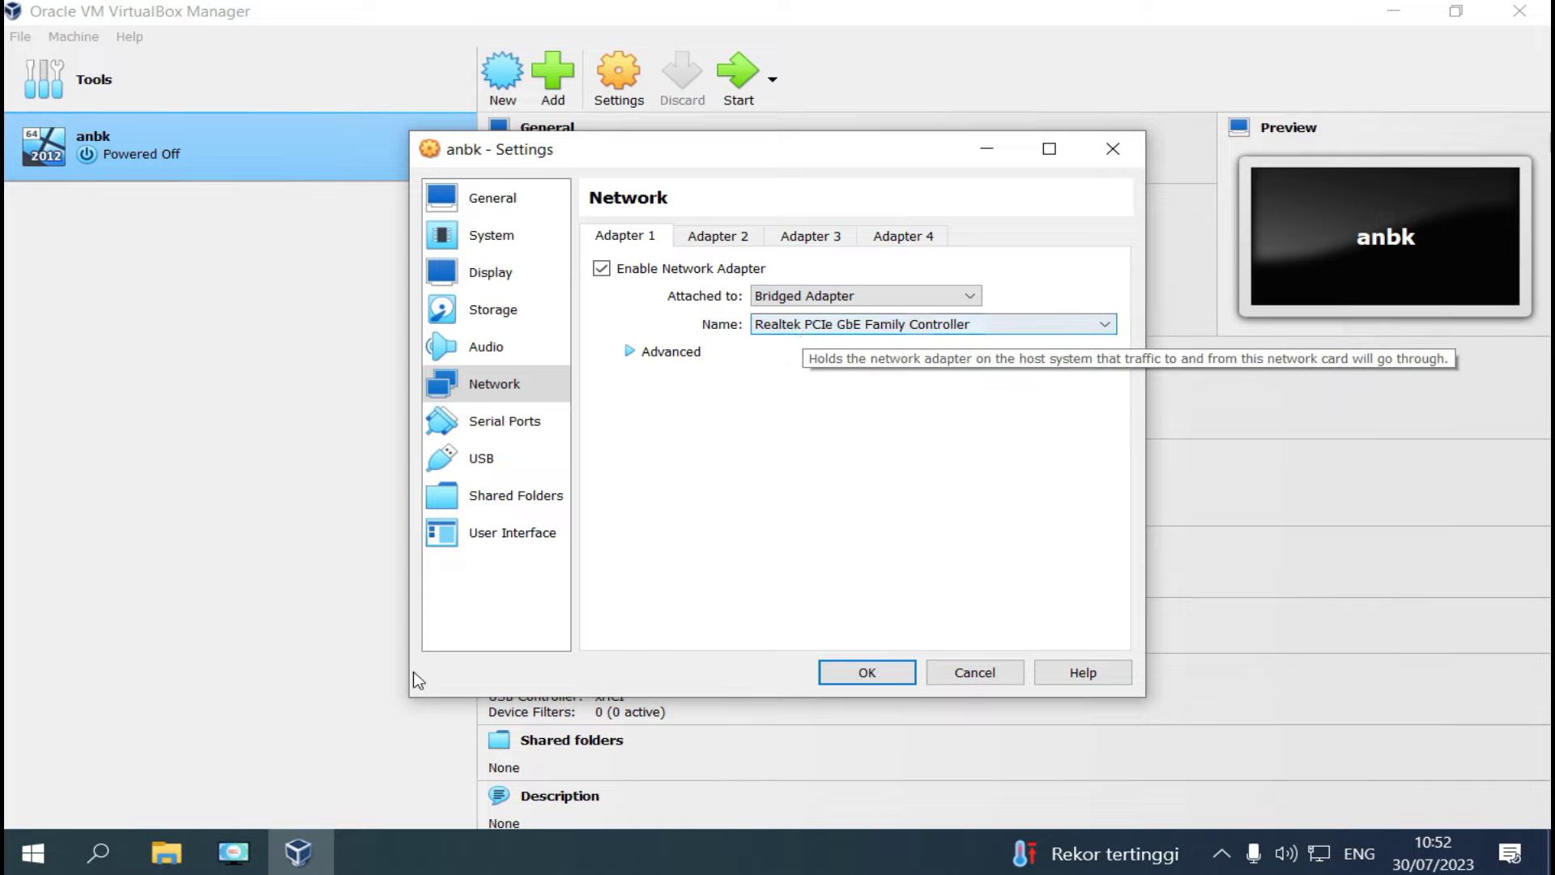
{"action": "left_click", "coordinate": [113, 852]}
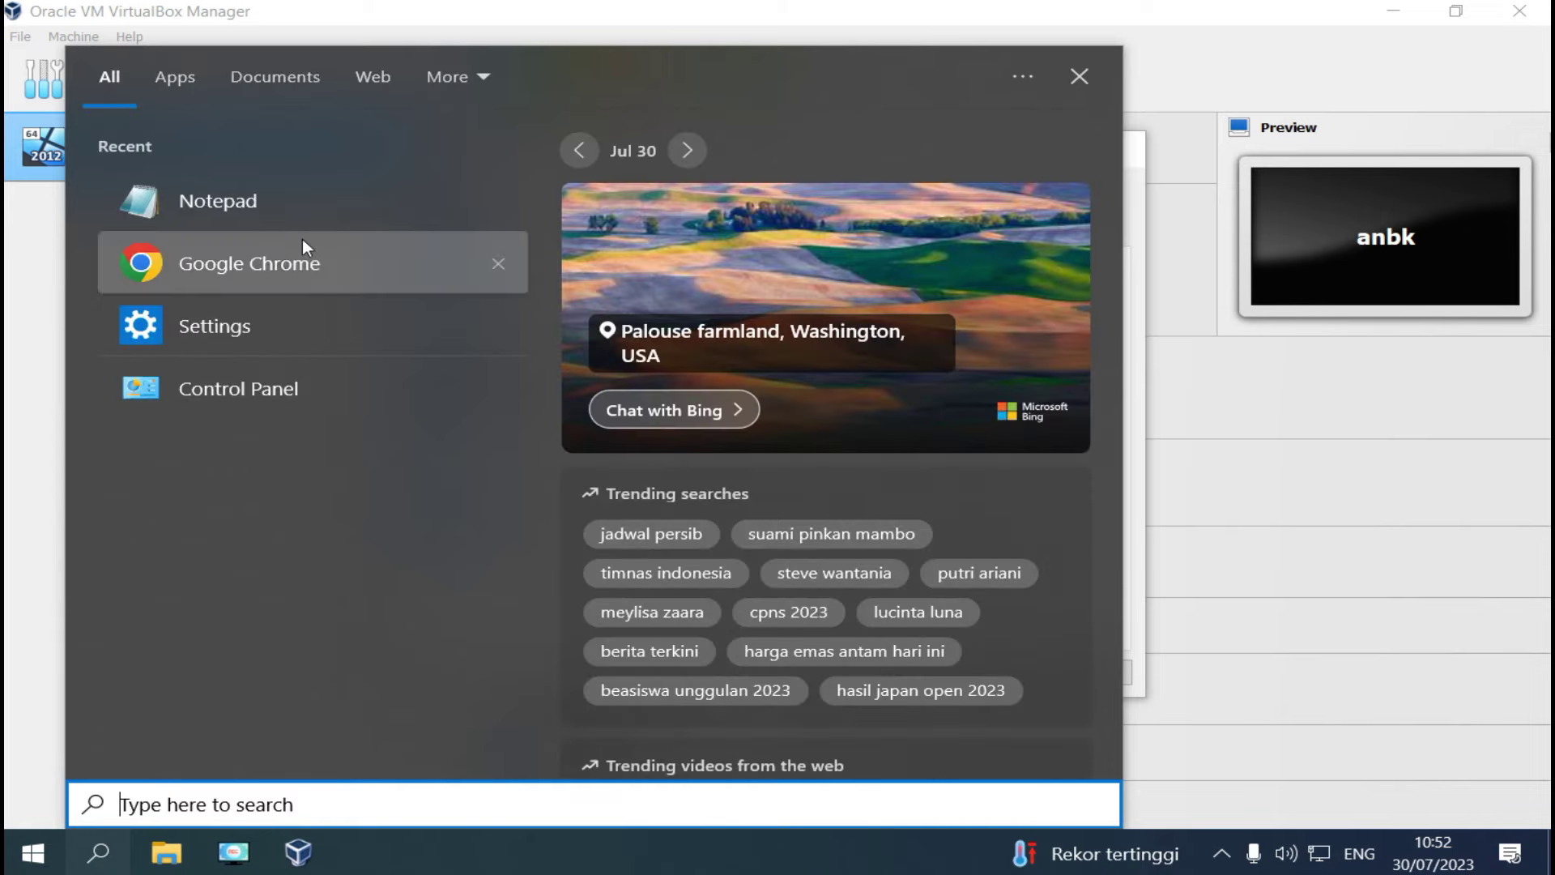
Open the Network Connections list from Control Panel's Network and Sharing Center.
{"action": "left_click", "coordinate": [209, 389]}
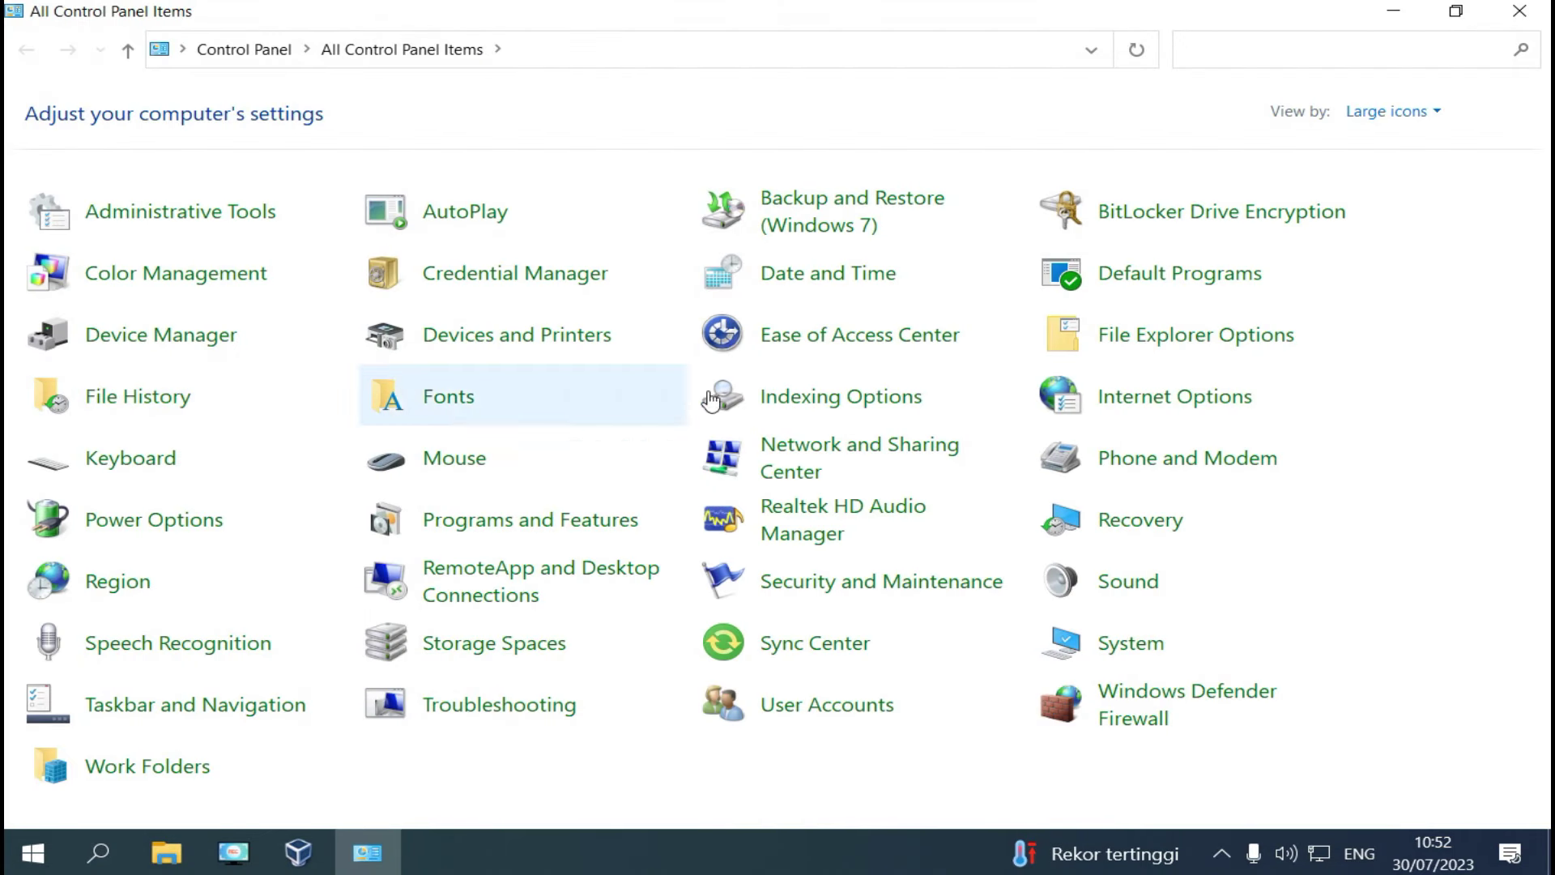
{"action": "left_click", "coordinate": [783, 450]}
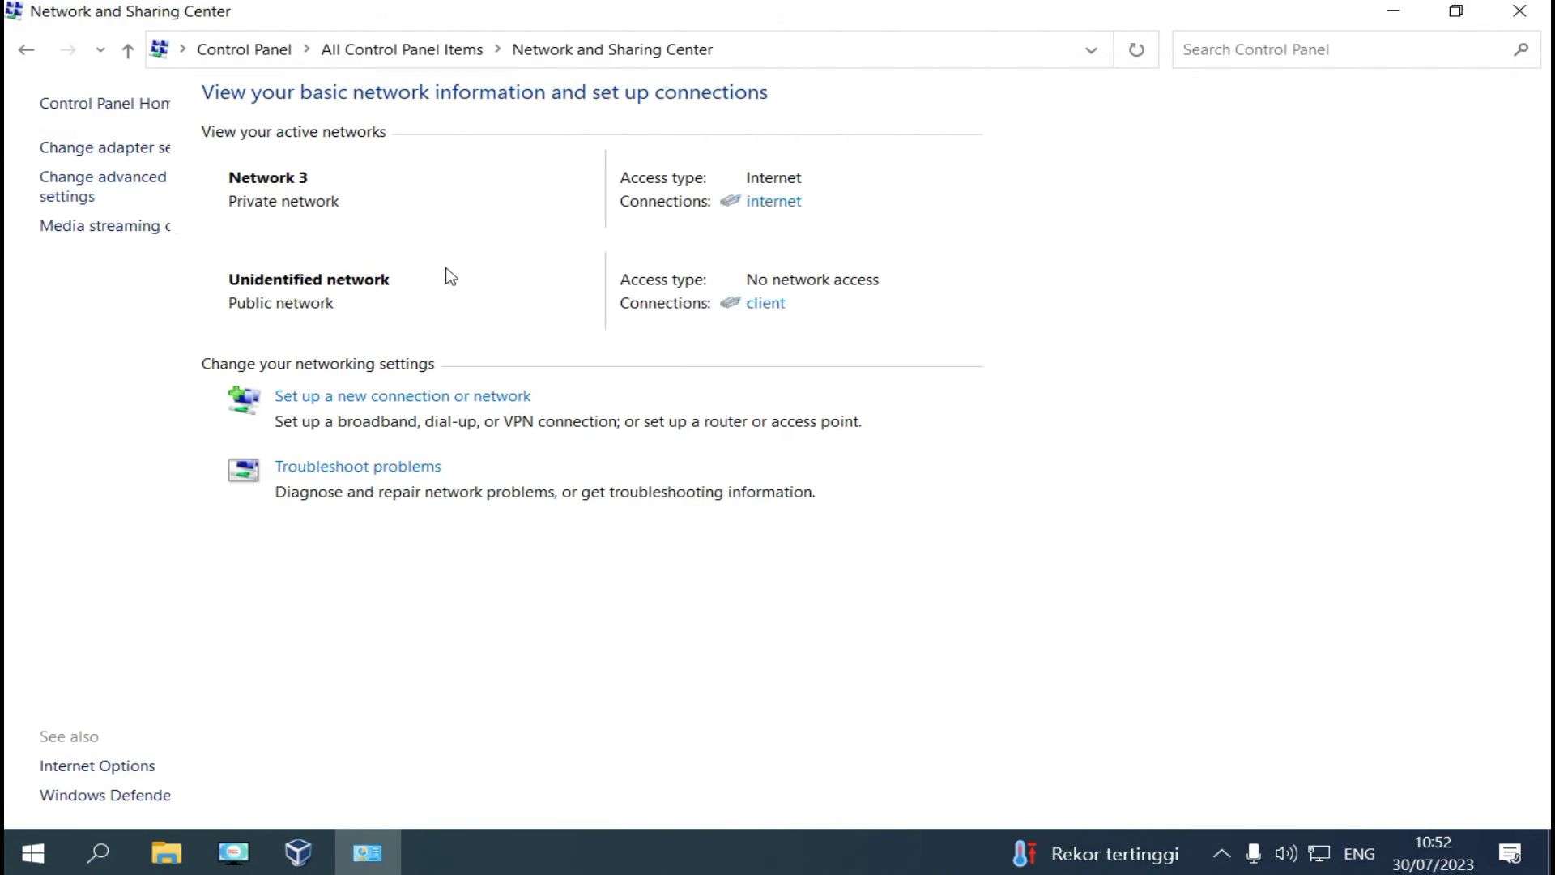
{"action": "left_click", "coordinate": [134, 148]}
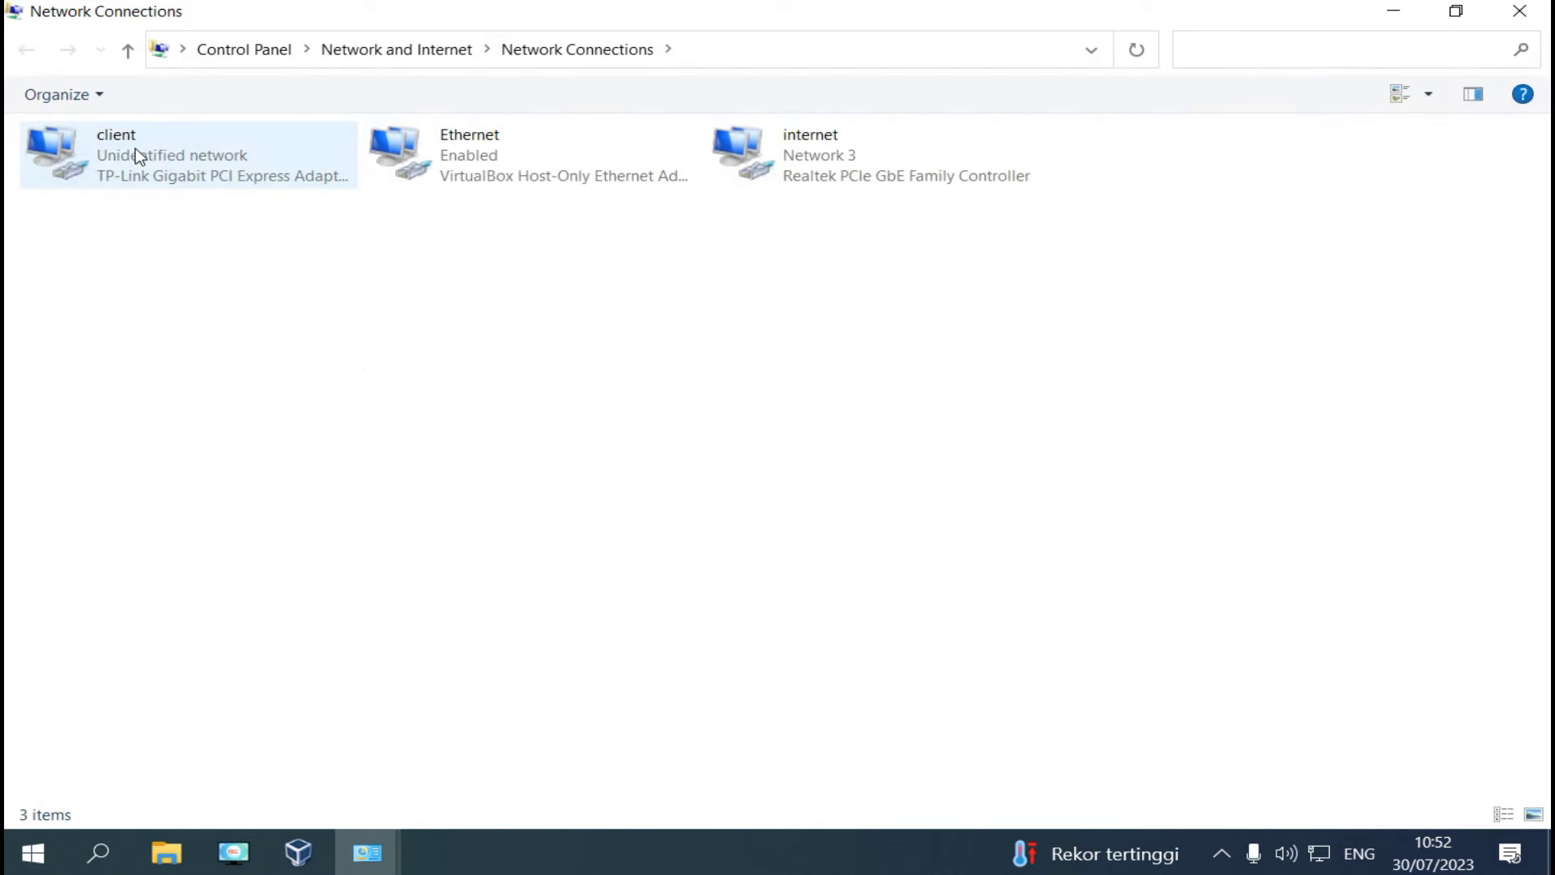
Minimize Network and Sharing Center, move Network Connections aside, and bring anbk's settings forward.
{"action": "left_click", "coordinate": [1467, 15]}
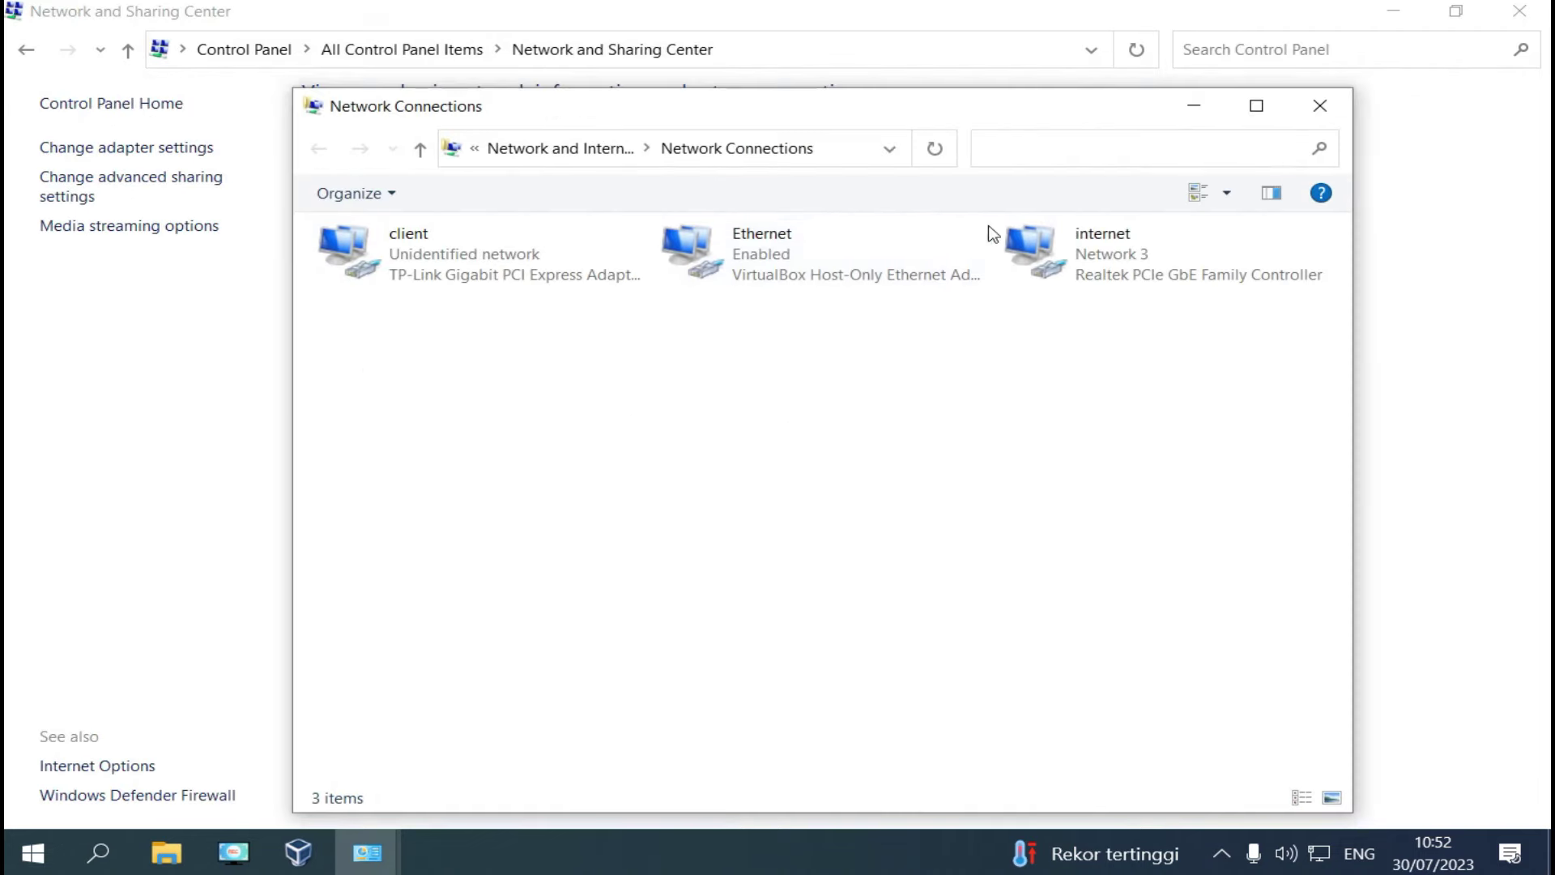
{"action": "left_click", "coordinate": [1392, 13]}
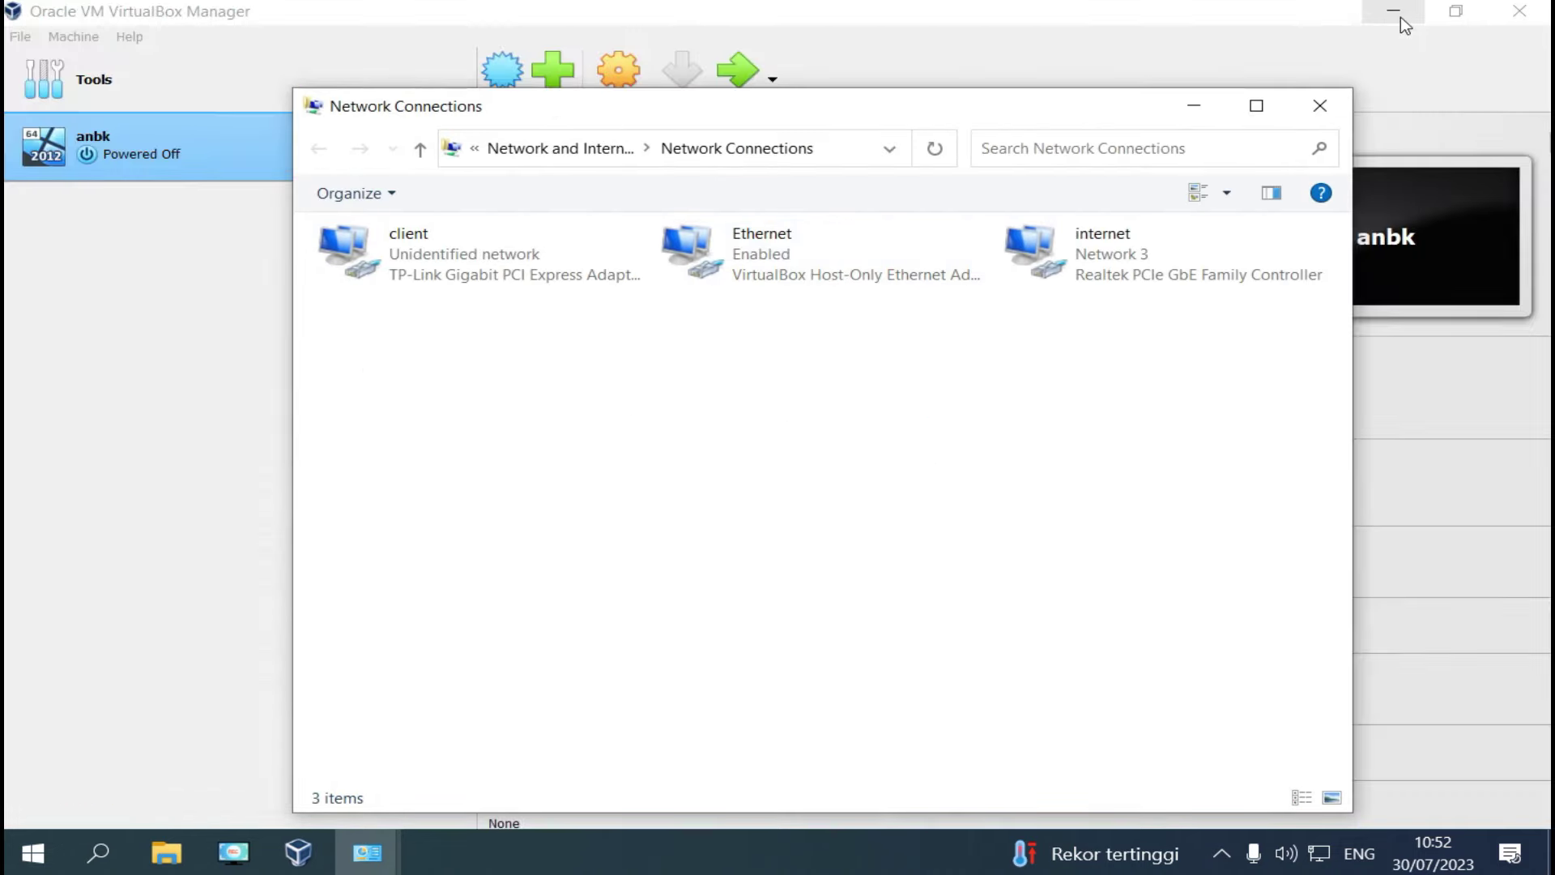
{"action": "left_click_drag", "start_coordinate": [805, 123], "coordinate": [974, 118]}
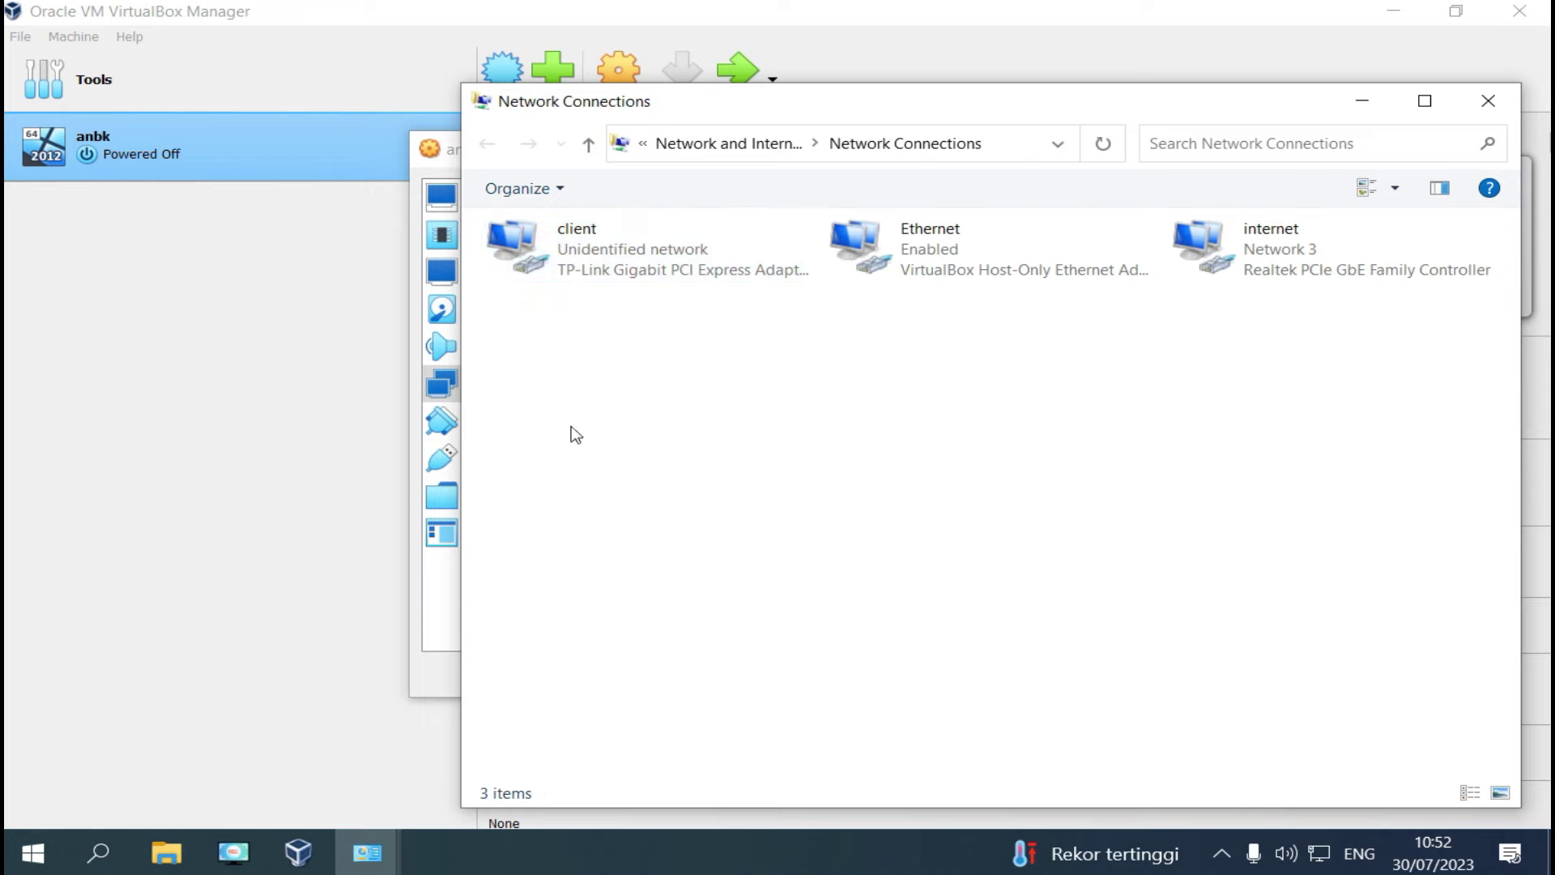
{"action": "left_click", "coordinate": [454, 595]}
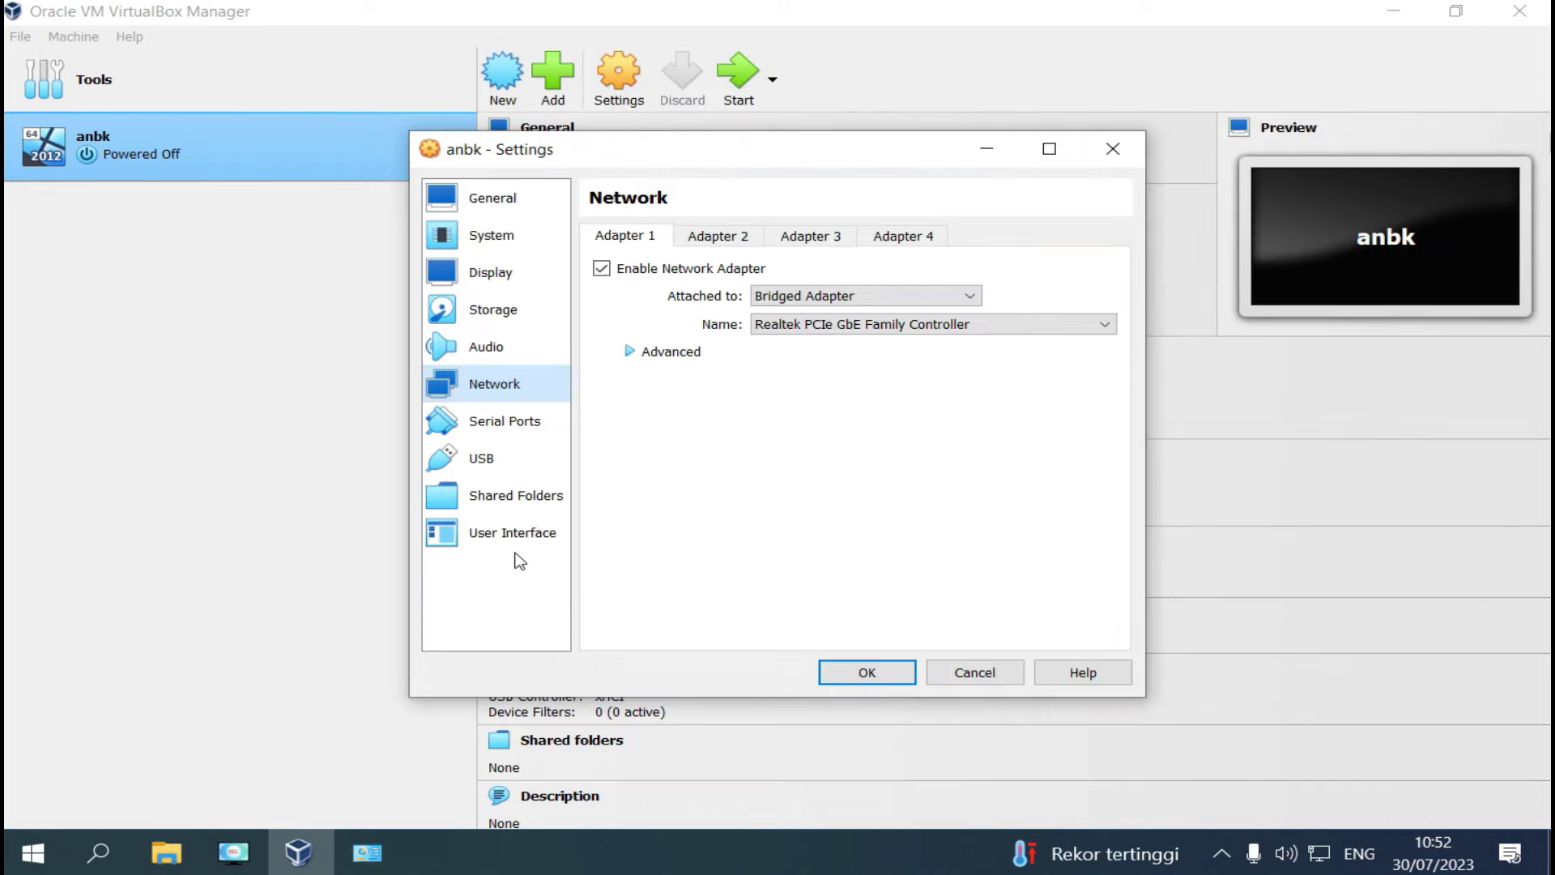
Bridge Adapter 1 to the TP-Link Gigabit PCI Express Adapter with Promiscuous Mode Allow All.
{"action": "left_click", "coordinate": [843, 326]}
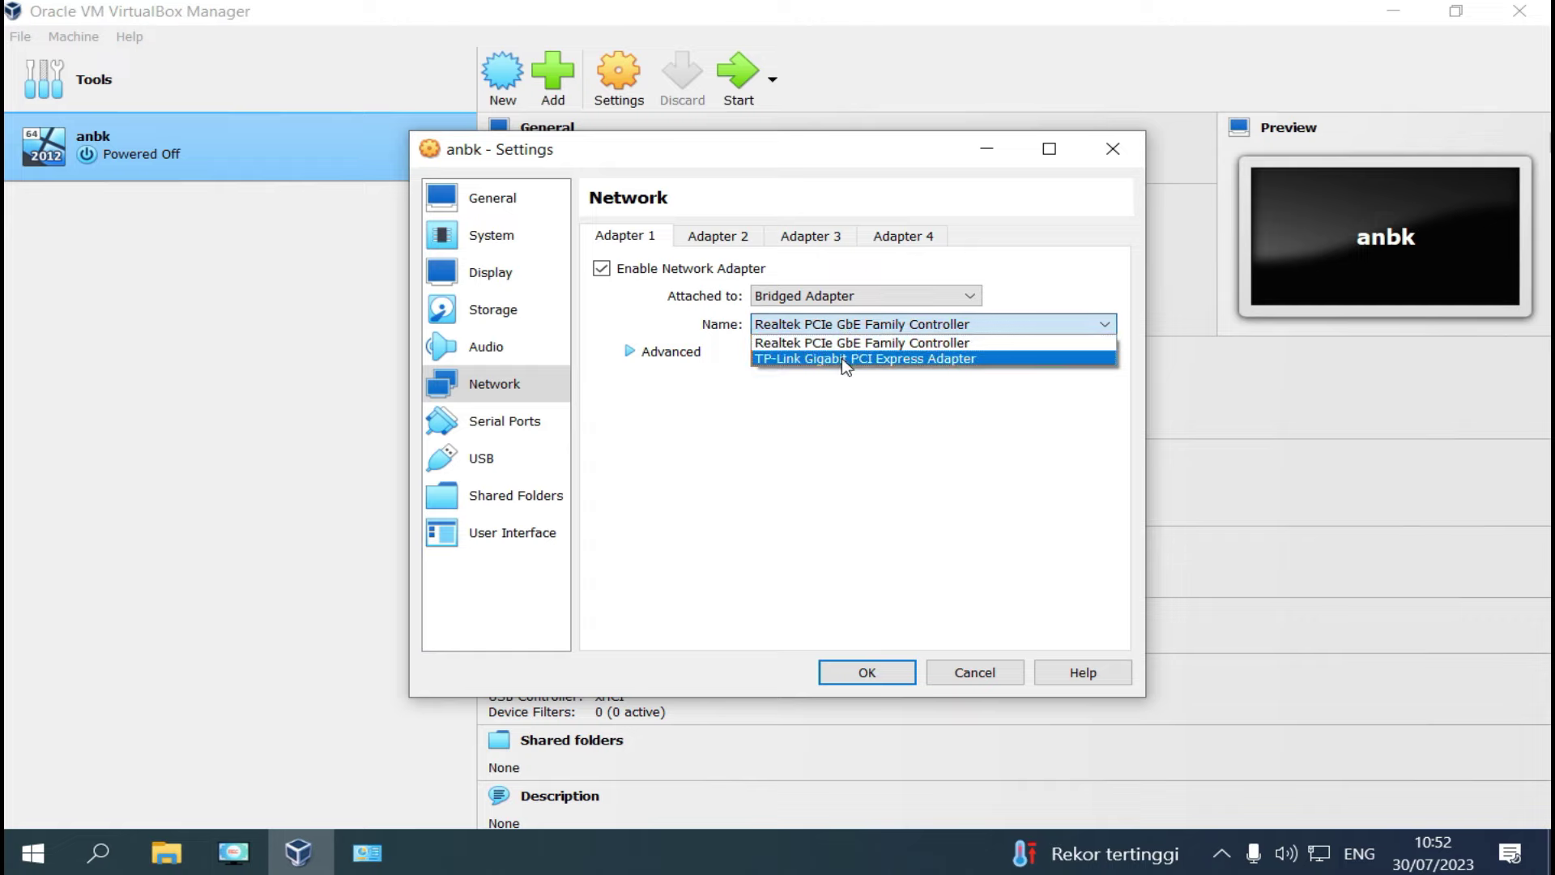
{"action": "left_click", "coordinate": [845, 359]}
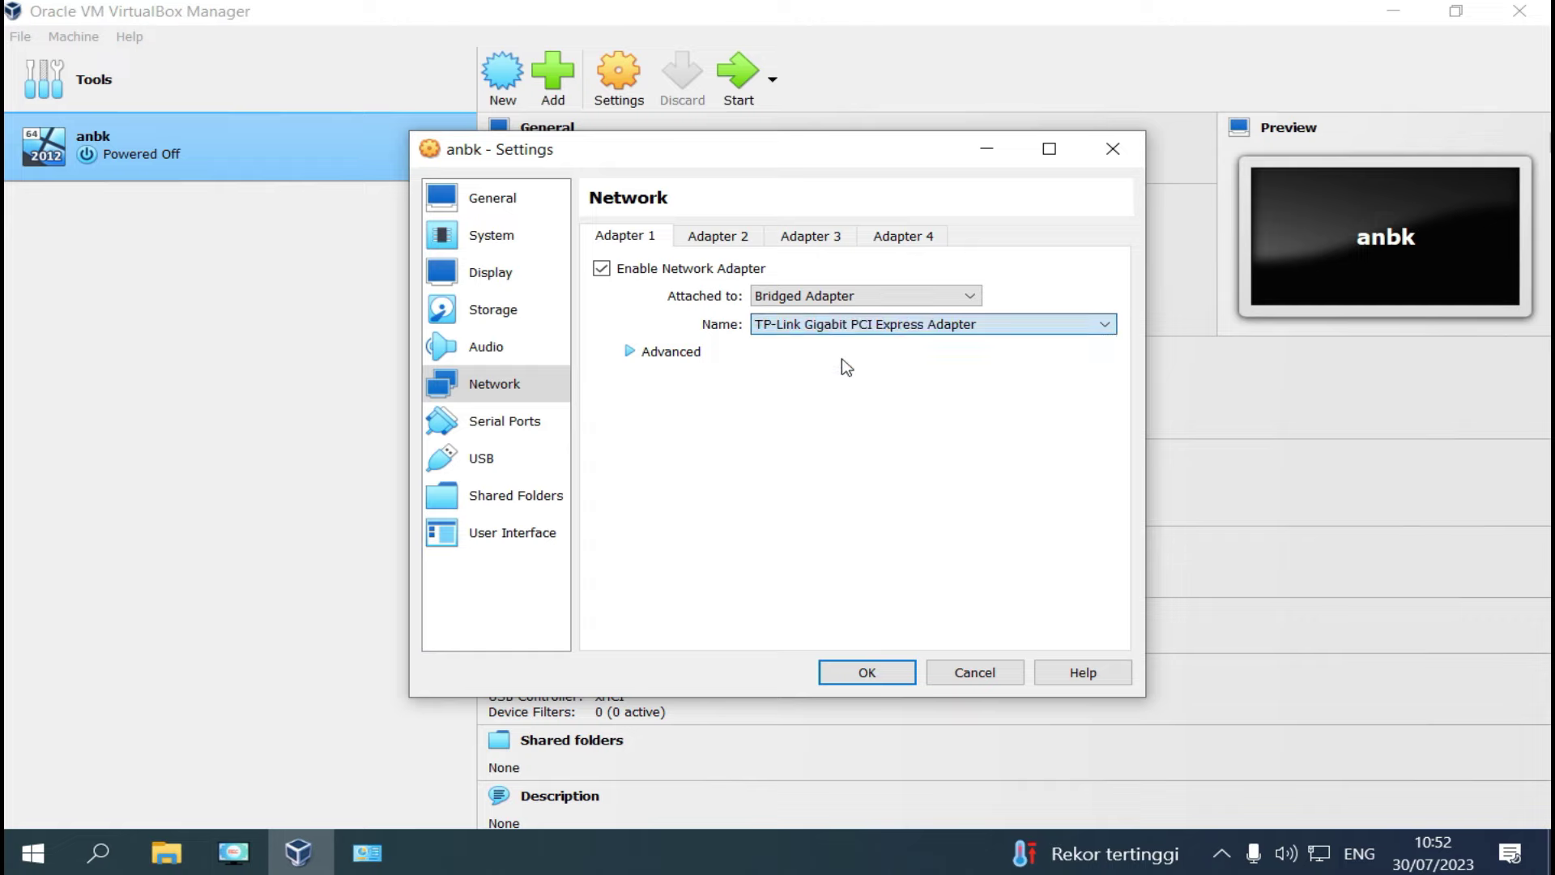
{"action": "left_click", "coordinate": [631, 354]}
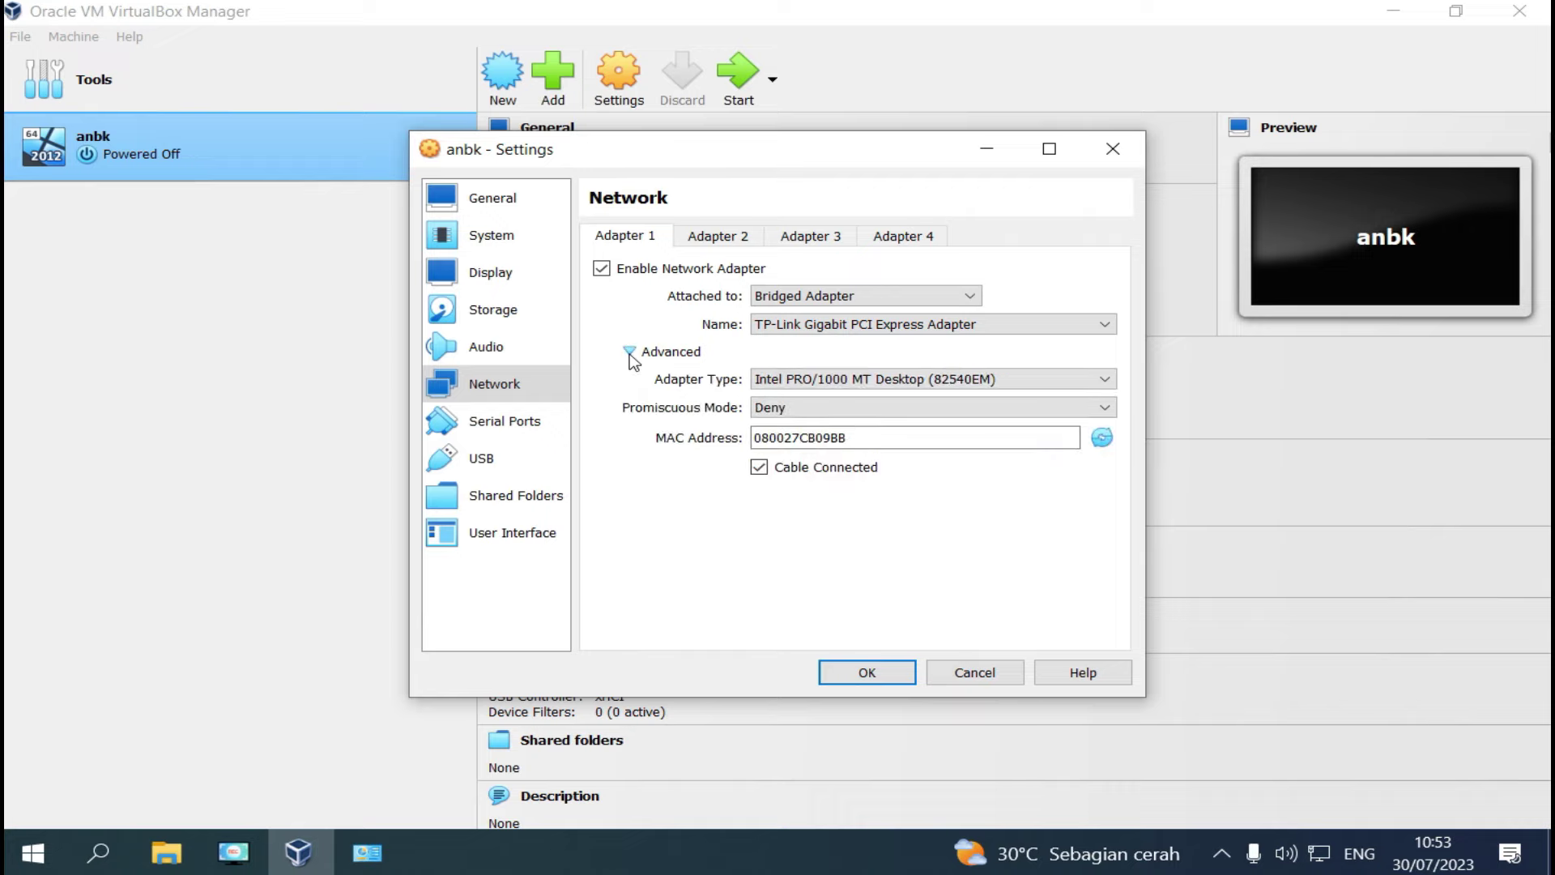
{"action": "left_click", "coordinate": [808, 409]}
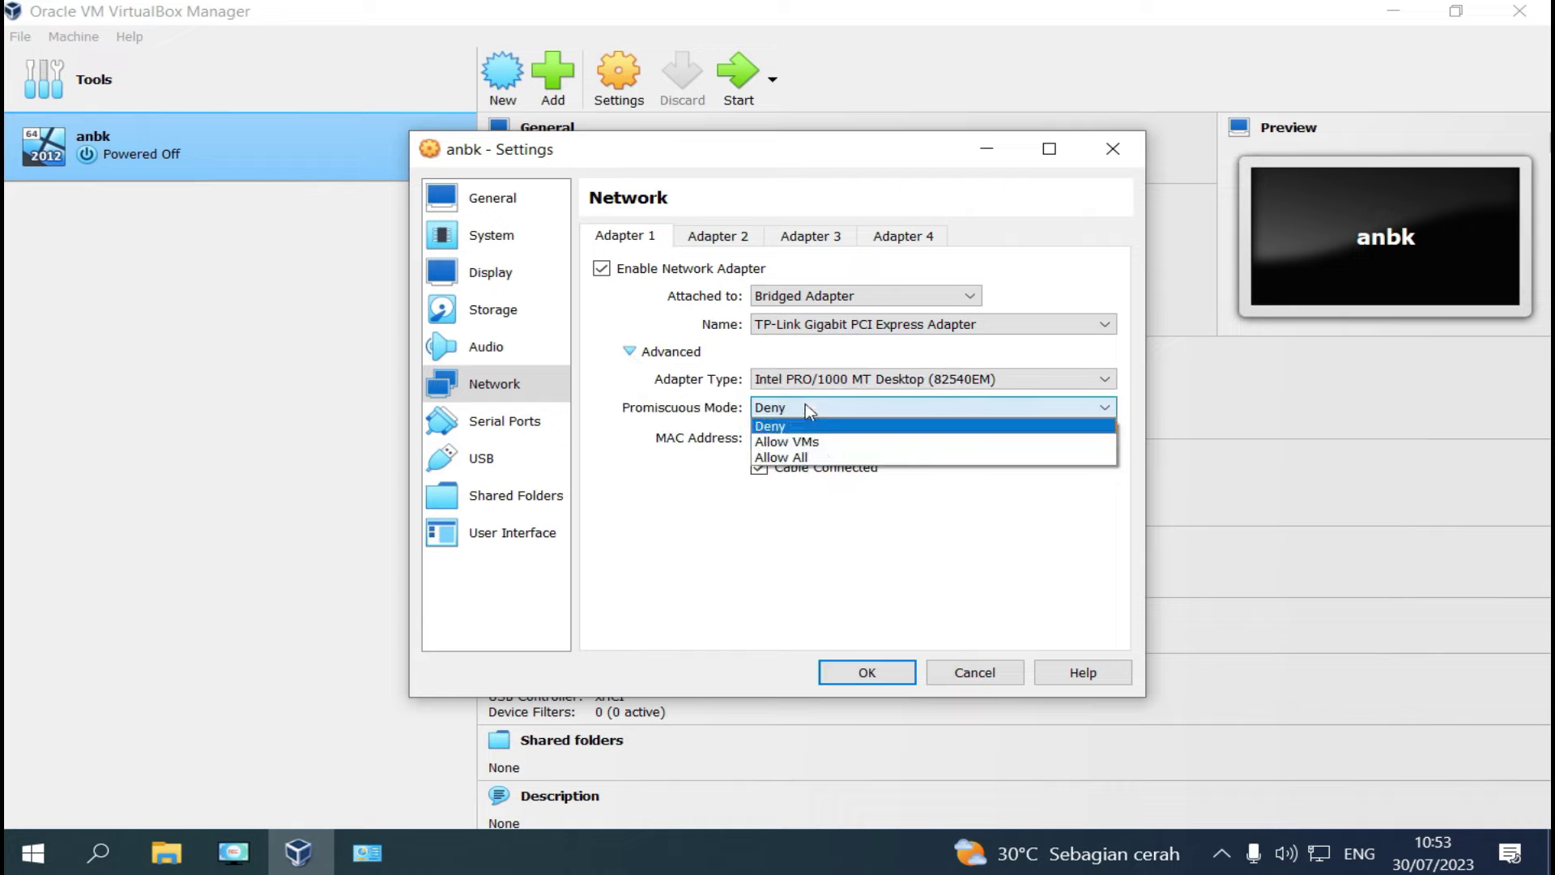
{"action": "left_click", "coordinate": [833, 452]}
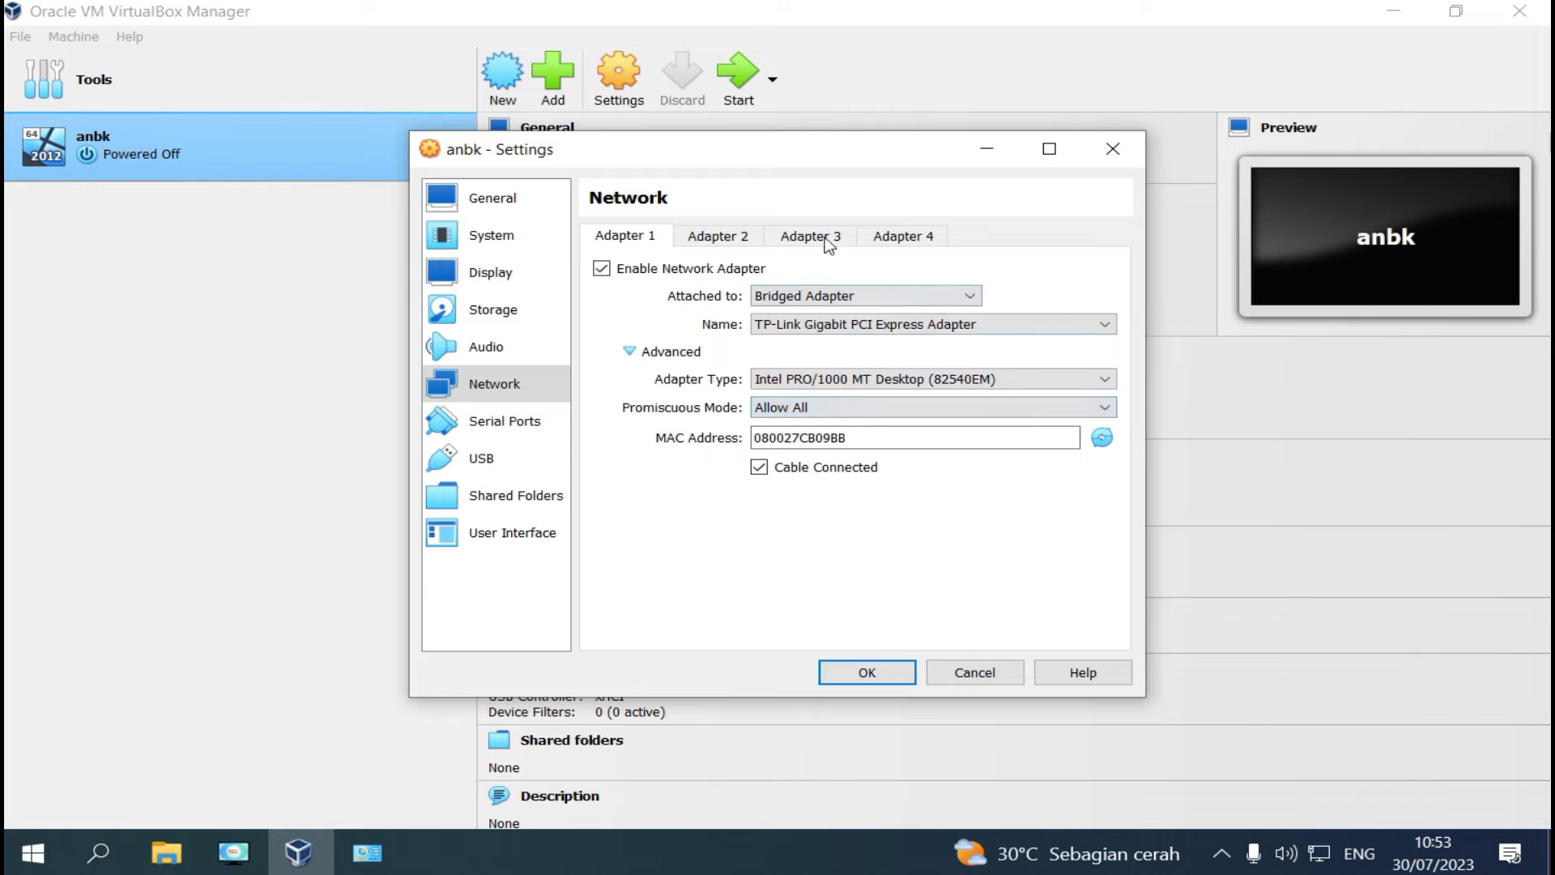
Enable Adapter 2 attached to NAT and save the network settings.
{"action": "left_click", "coordinate": [721, 238]}
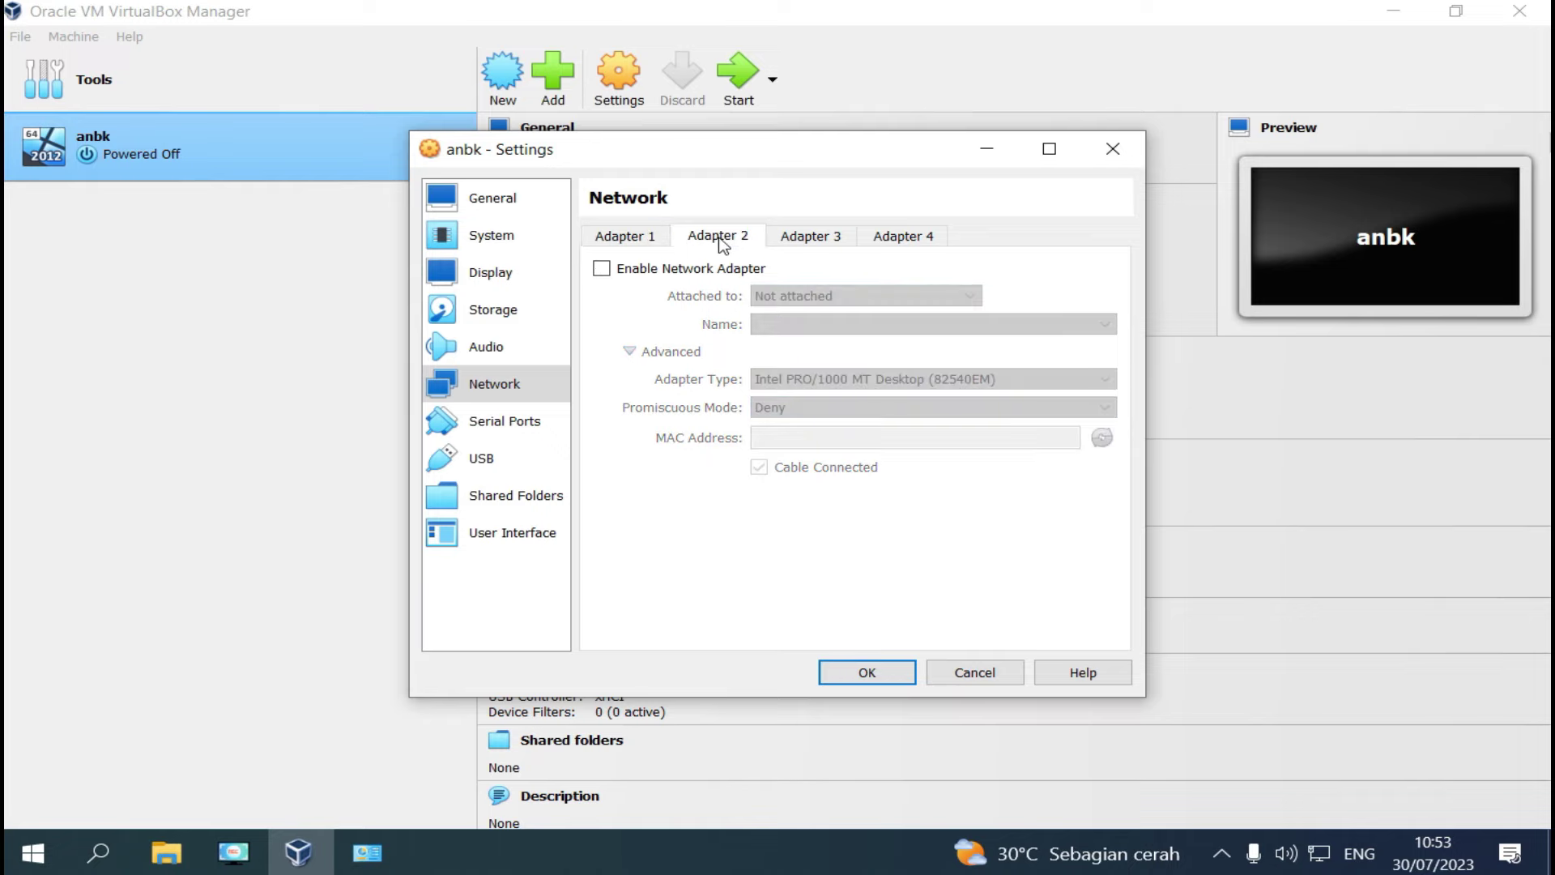
{"action": "left_click", "coordinate": [606, 269]}
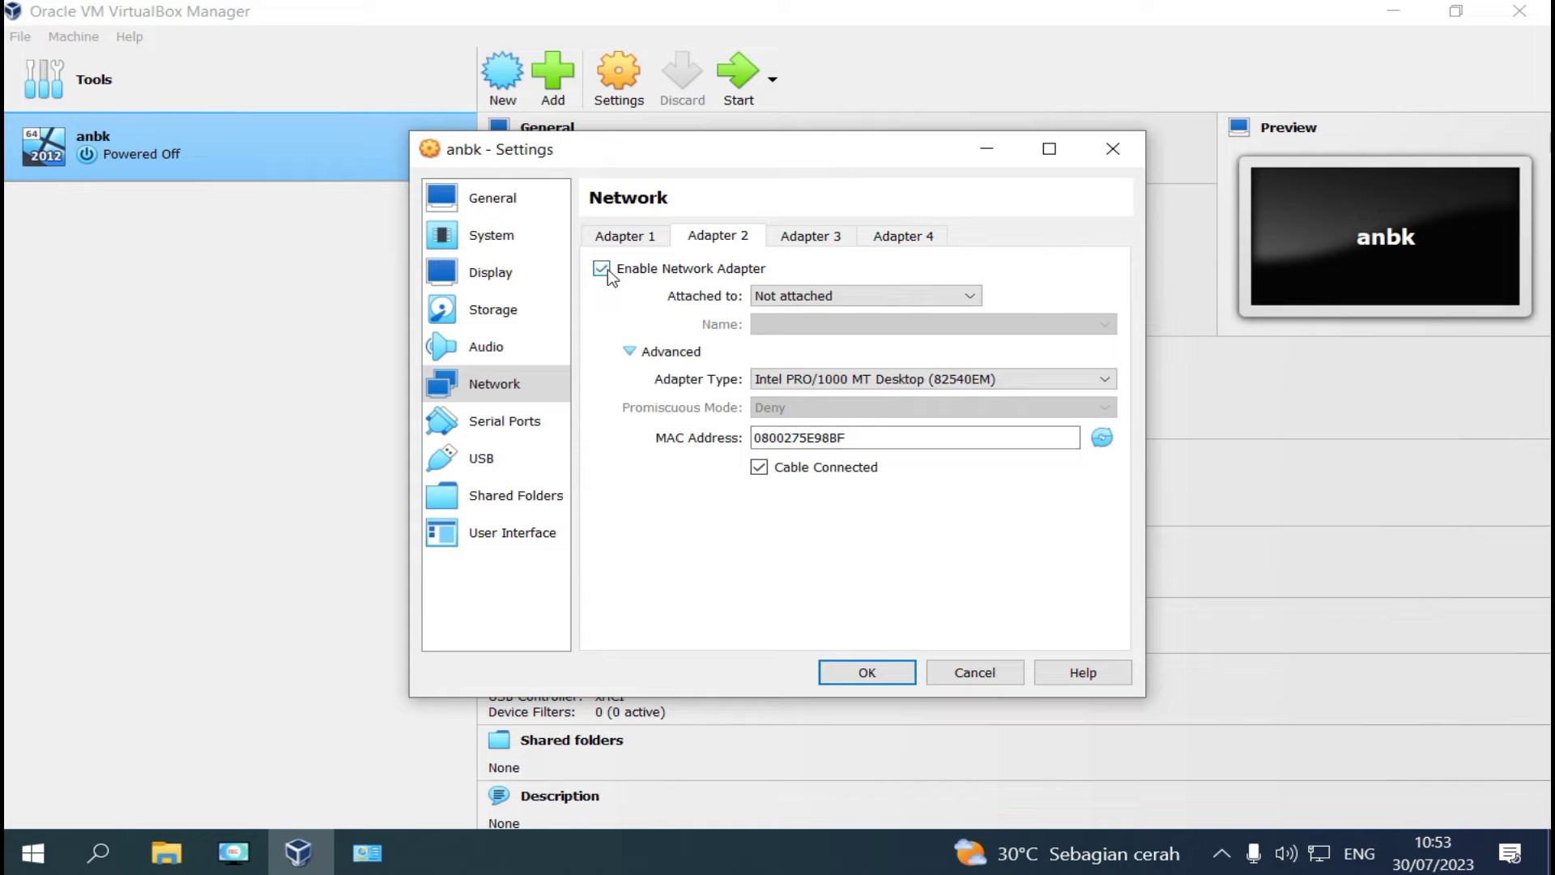
{"action": "left_click", "coordinate": [820, 297]}
{"action": "left_click", "coordinate": [810, 314]}
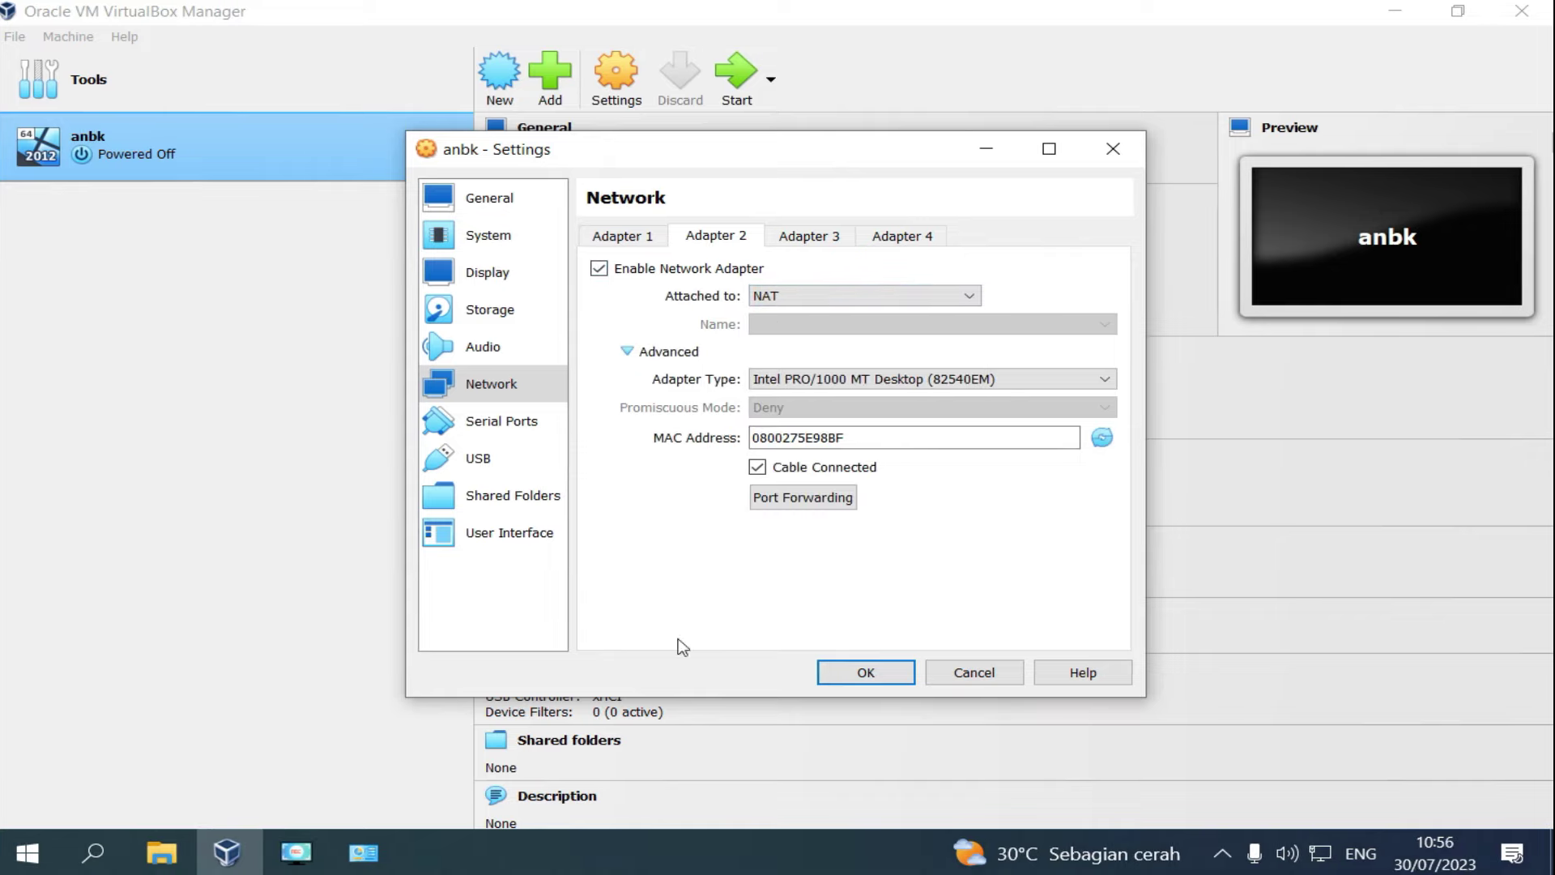
{"action": "left_click", "coordinate": [850, 679]}
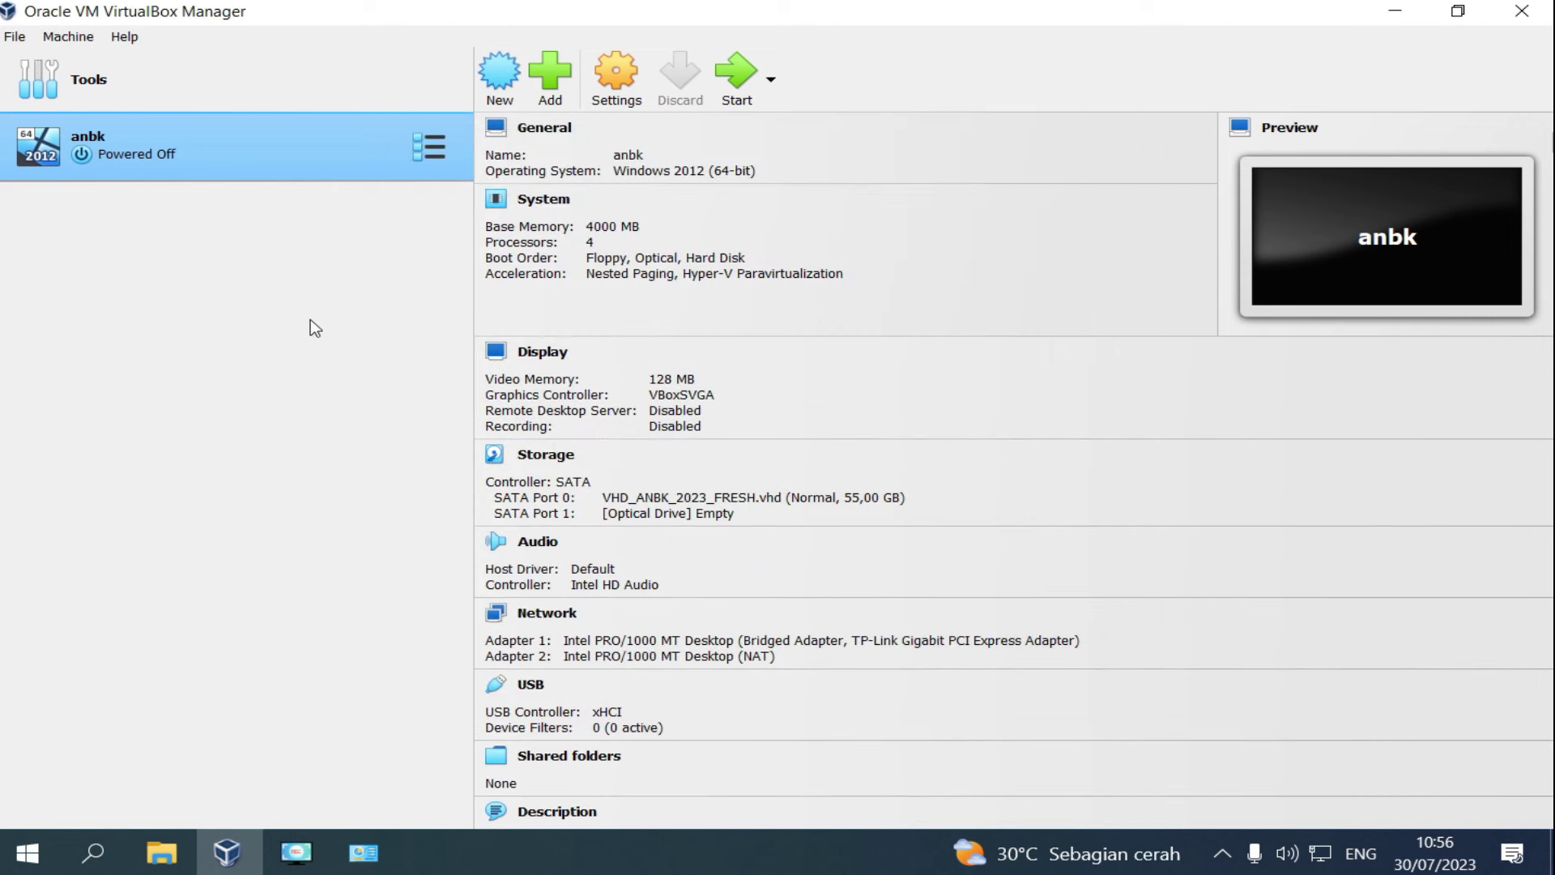
Close VirtualBox Manager, Network and Sharing Center and the Network Connections window.
{"action": "left_click", "coordinate": [1536, 17]}
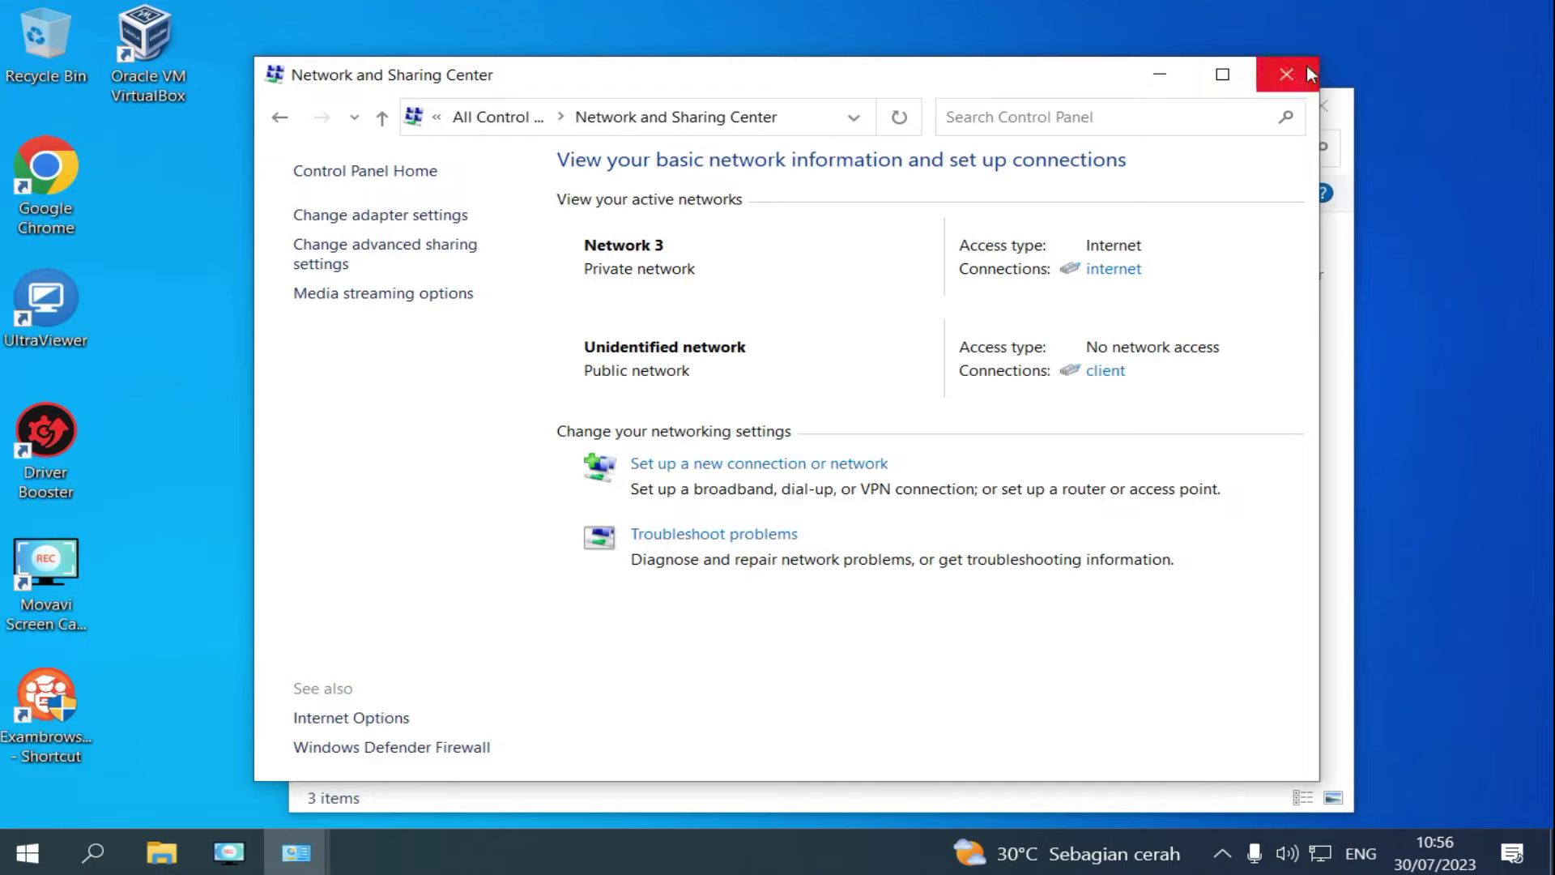
{"action": "left_click", "coordinate": [1309, 74]}
{"action": "left_click", "coordinate": [1311, 104]}
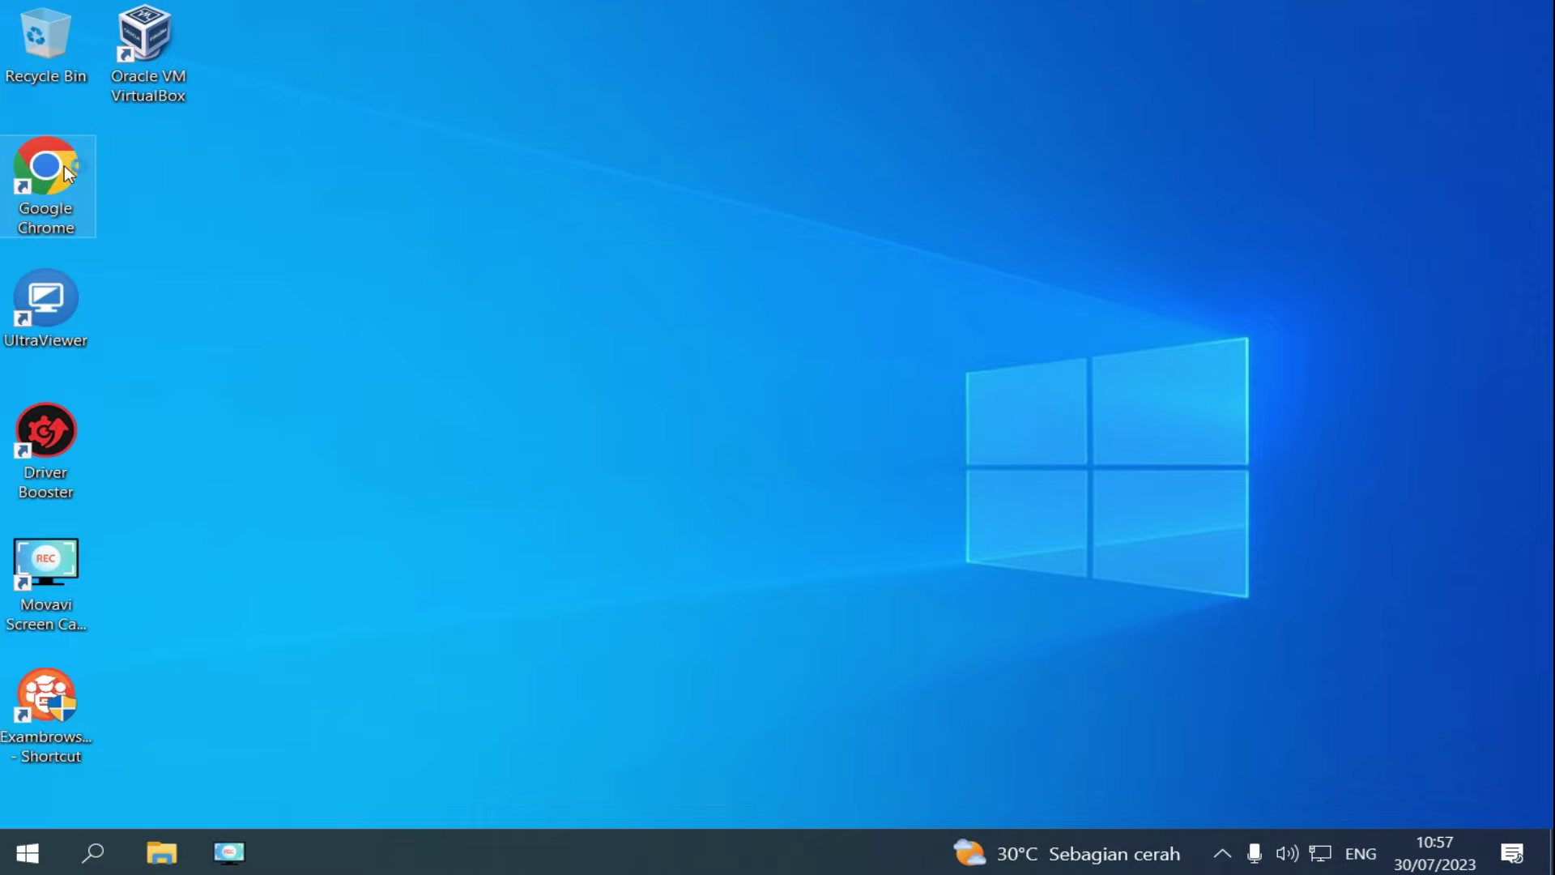
Launch Chrome, check the default browser and that version 115.0.5790.110 is up to date, then close it.
{"action": "double_click", "coordinate": [65, 165]}
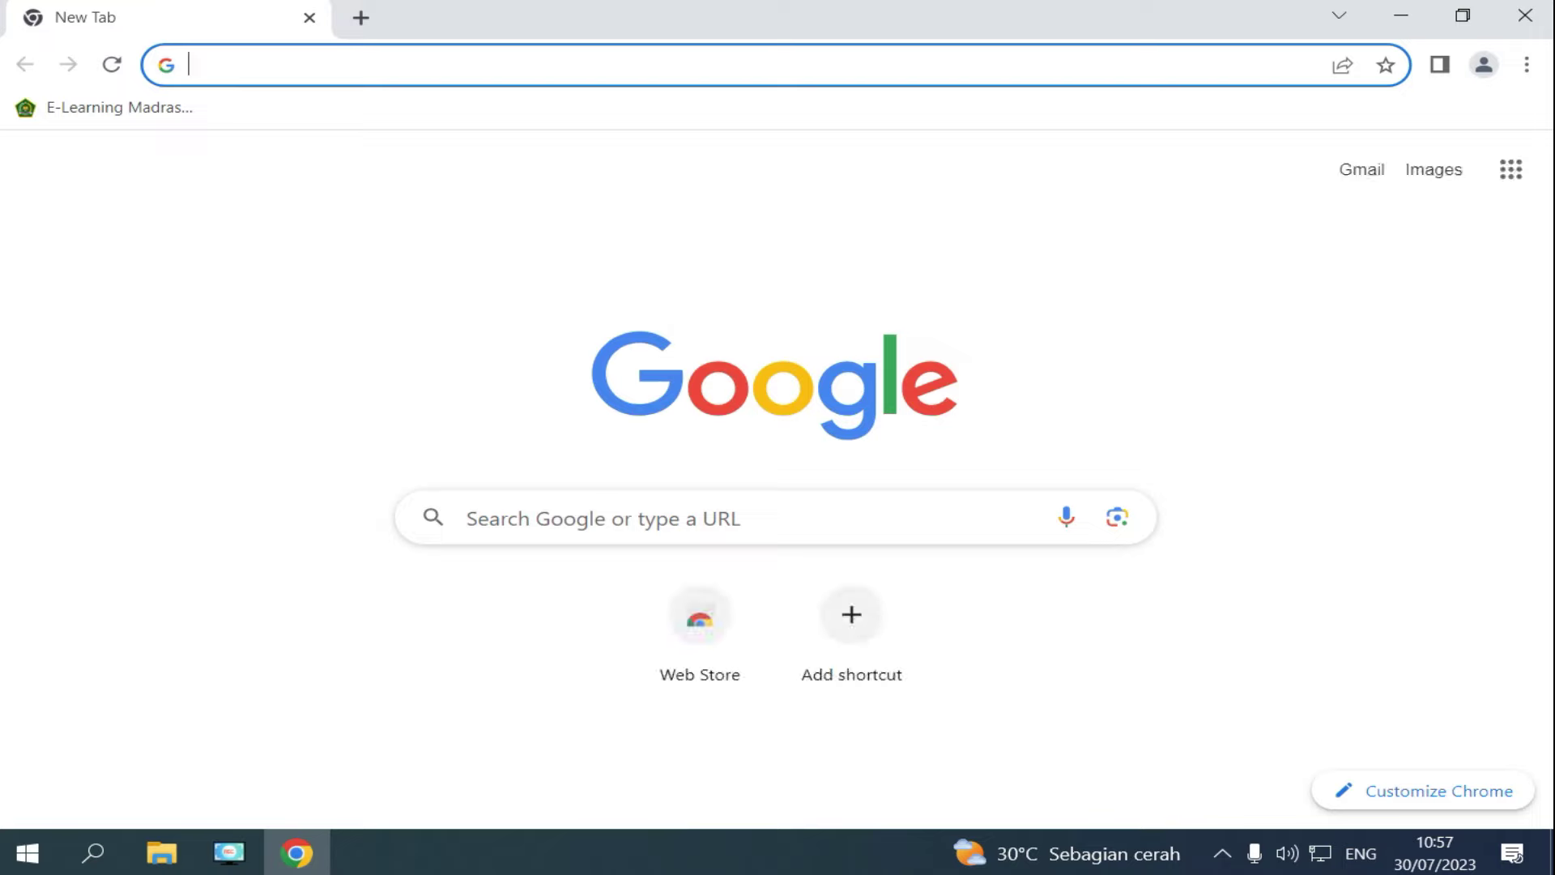
{"action": "left_click", "coordinate": [1528, 67]}
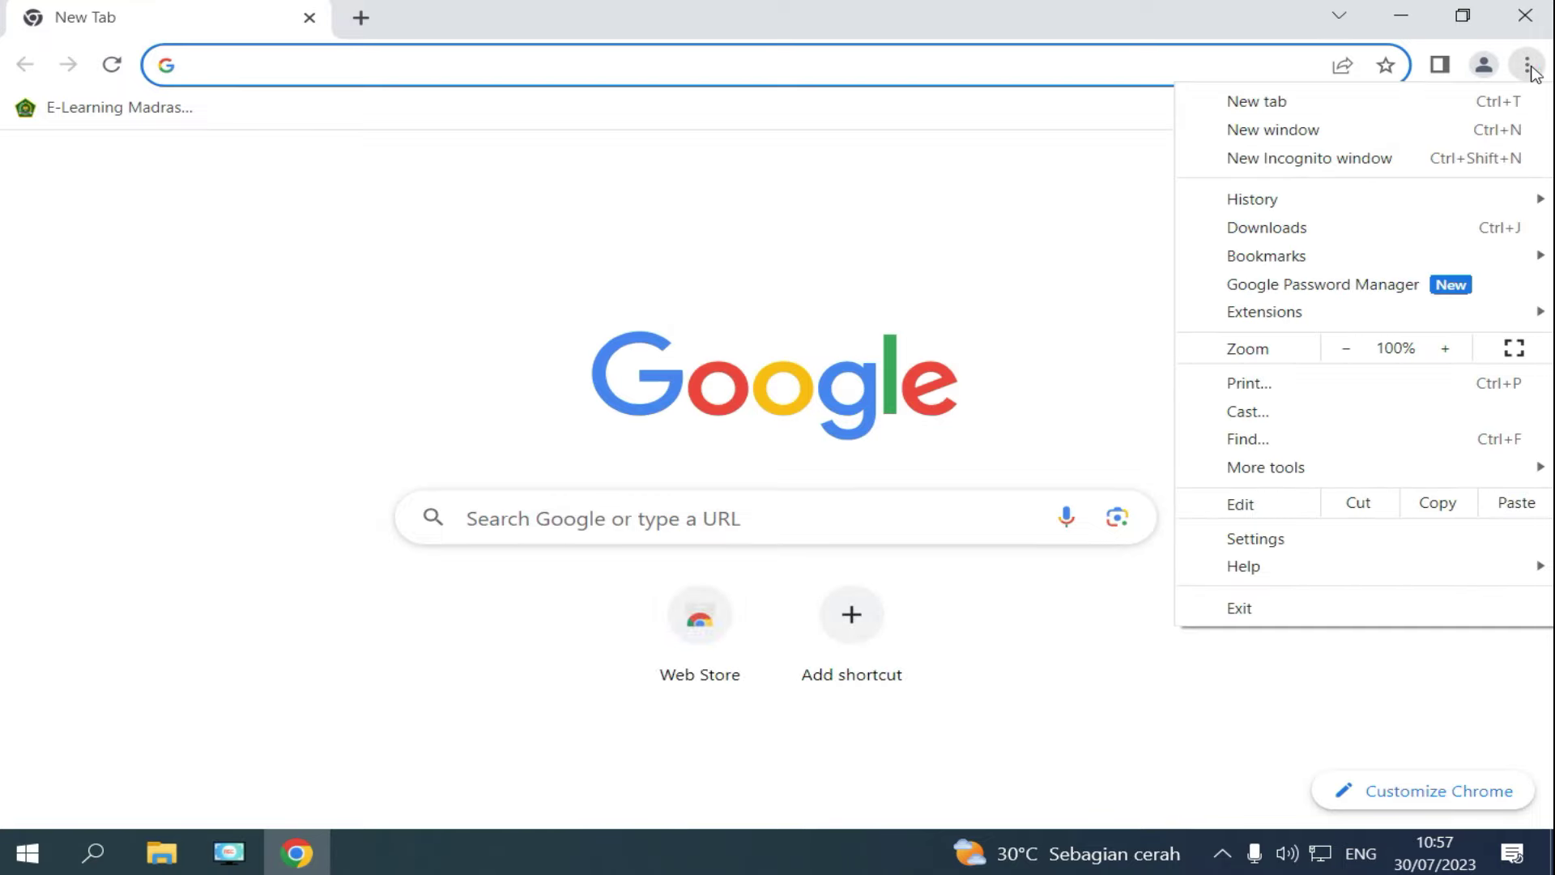
{"action": "left_click", "coordinate": [1299, 541]}
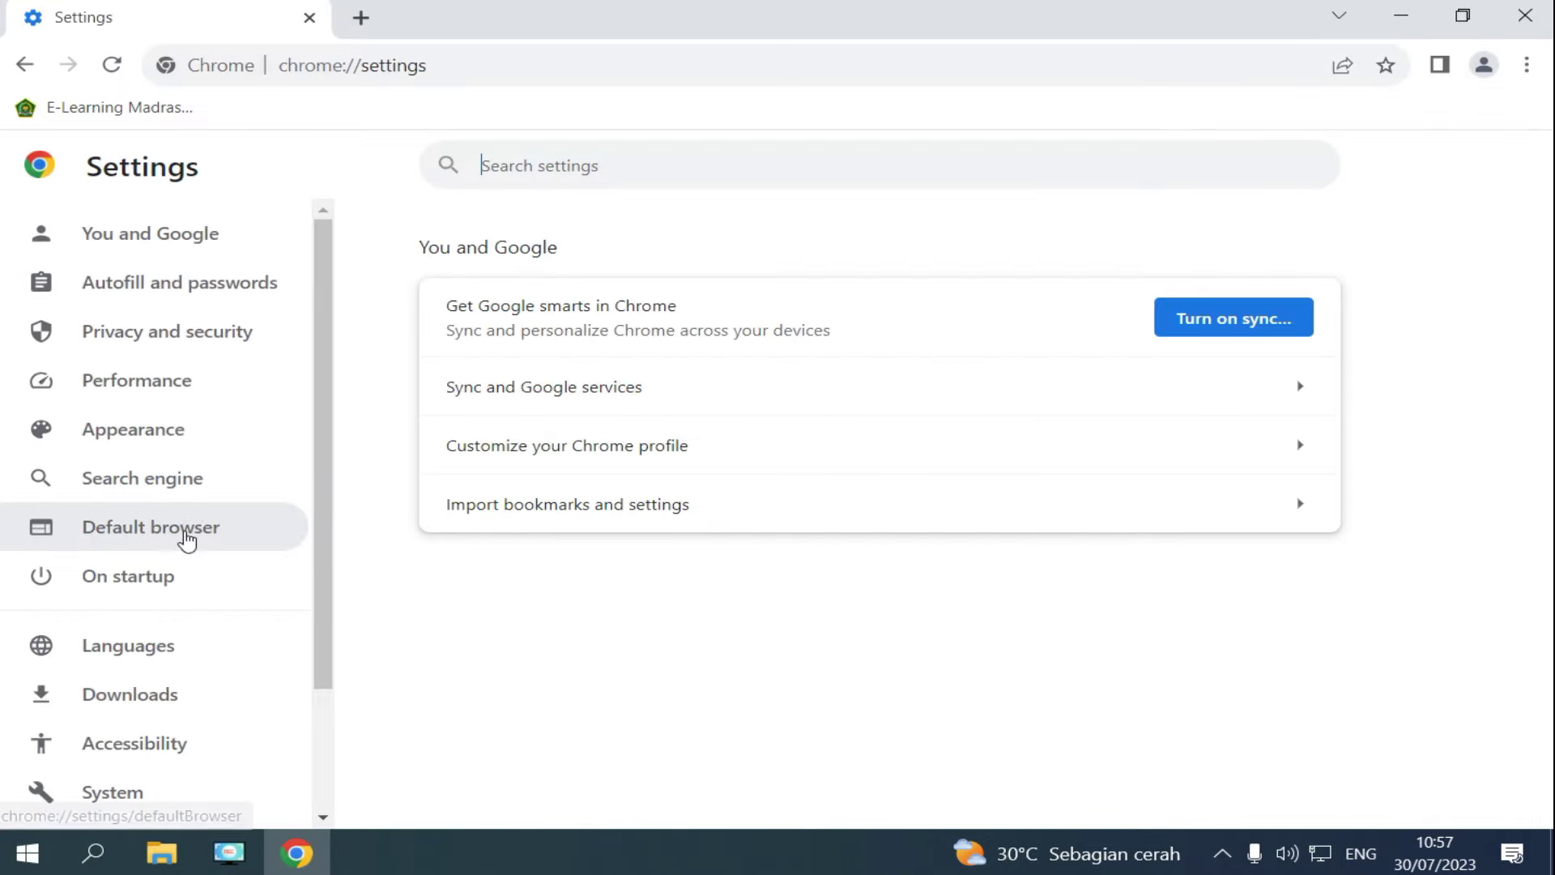
{"action": "left_click", "coordinate": [187, 541]}
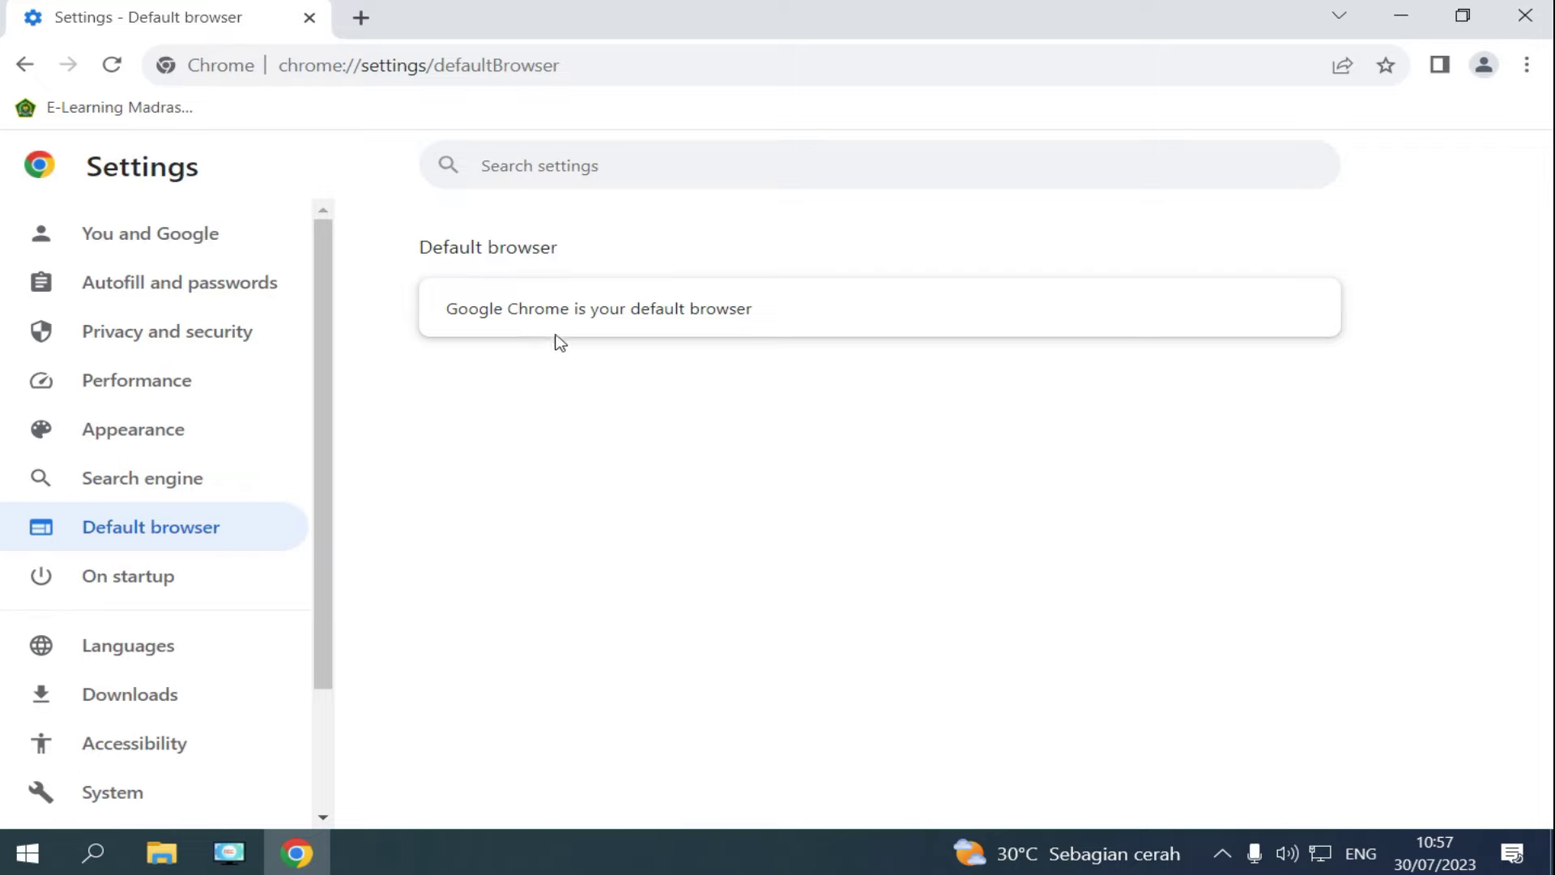
{"action": "left_click_drag", "start_coordinate": [327, 494], "coordinate": [321, 675]}
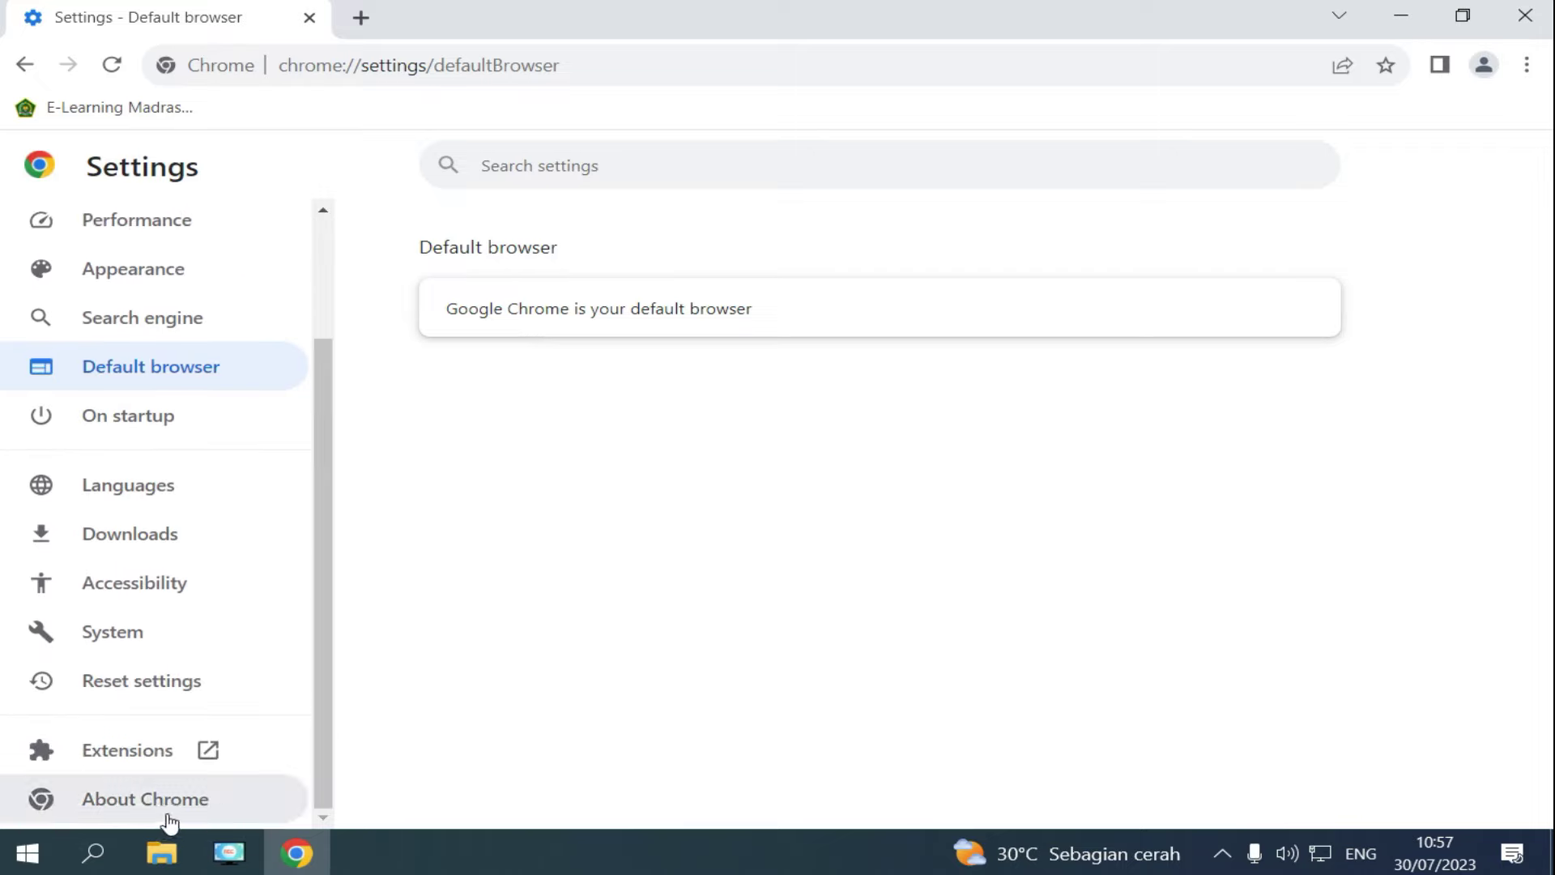
{"action": "left_click", "coordinate": [143, 802]}
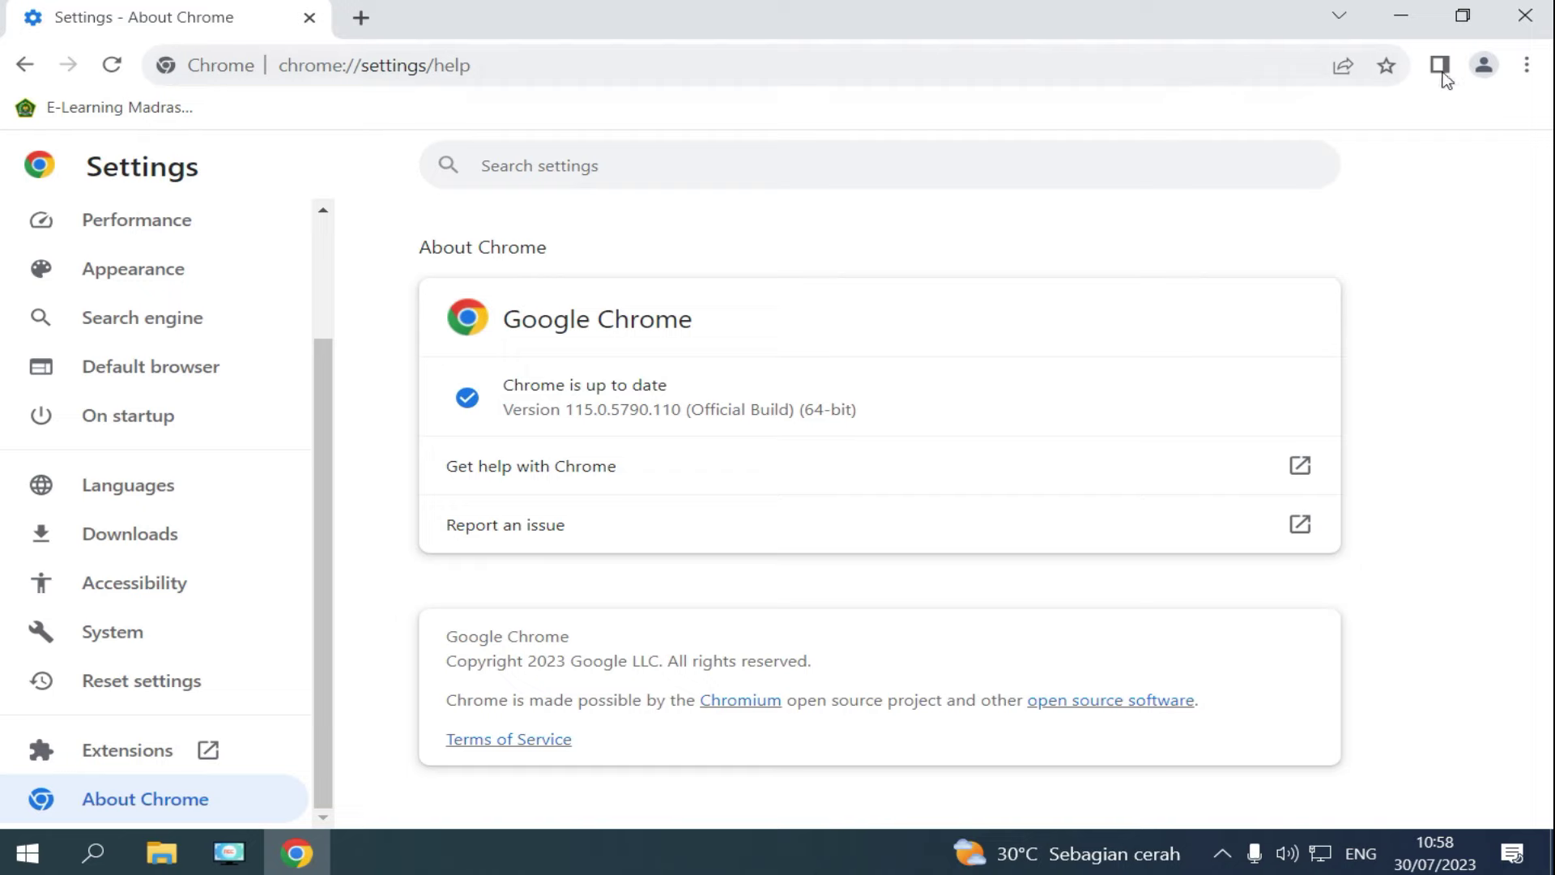
{"action": "left_click", "coordinate": [1523, 22]}
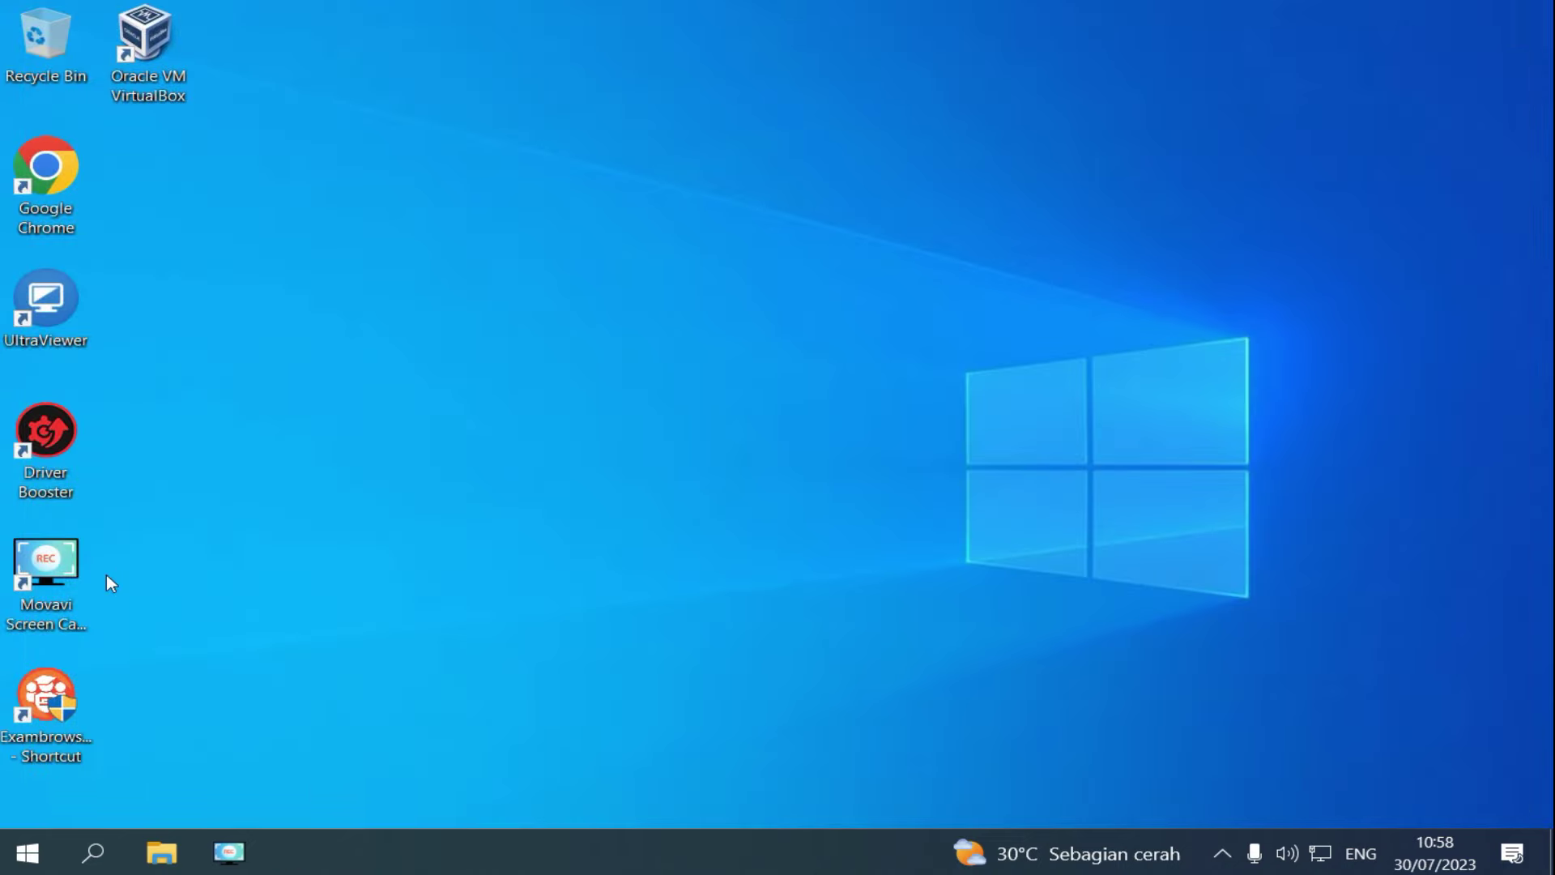
Launch Exambrowser Admin and save anbk as the Nama VM under Set Virtual Machine.
{"action": "left_click", "coordinate": [55, 699]}
{"action": "double_click", "coordinate": [54, 699]}
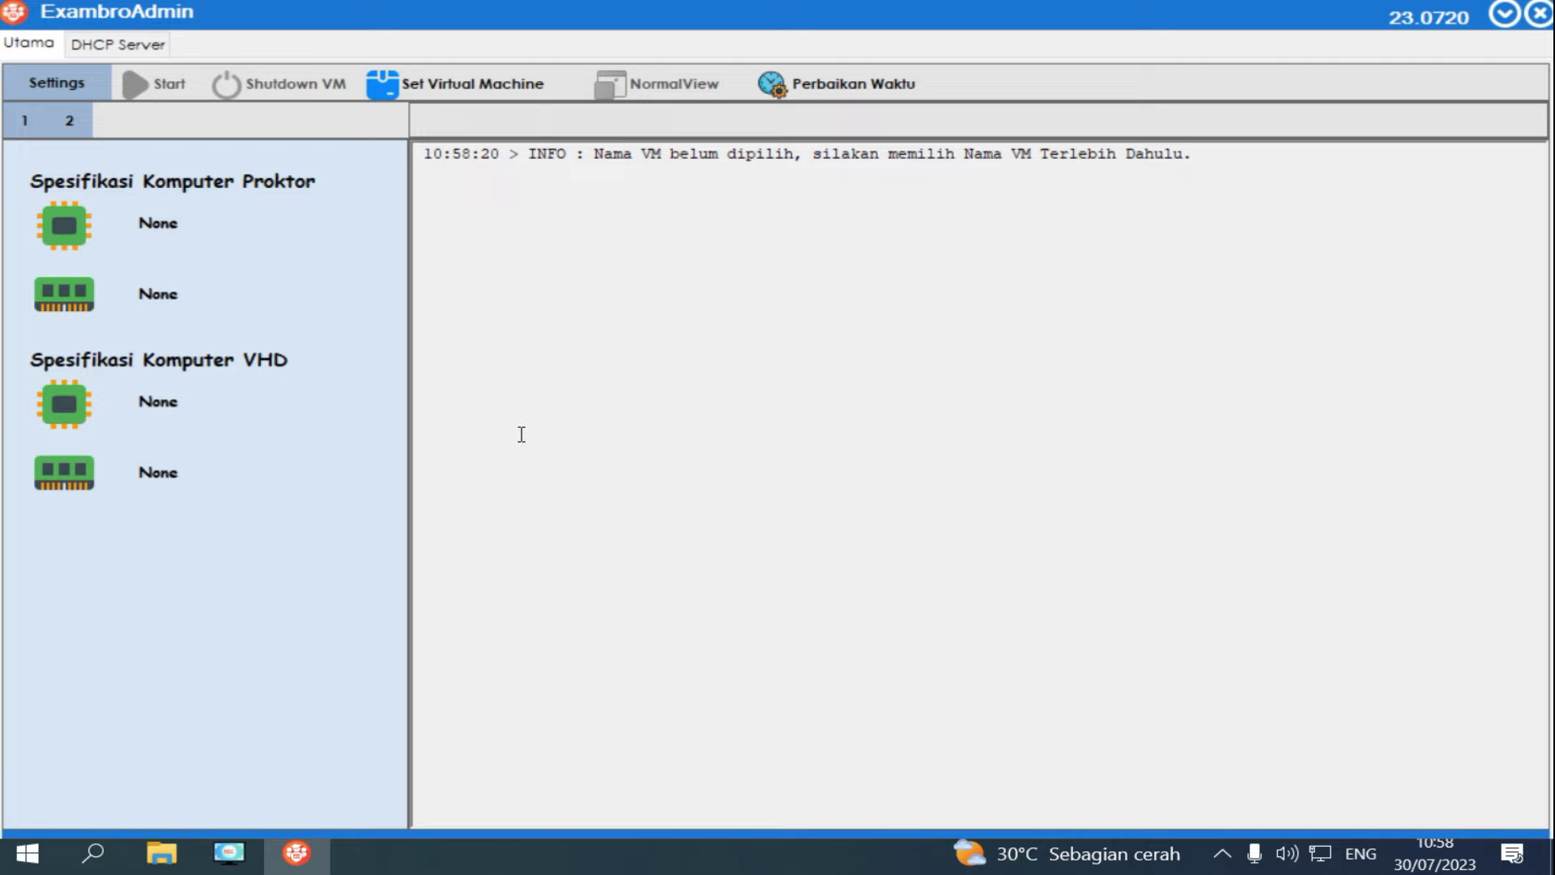
{"action": "left_click", "coordinate": [495, 90]}
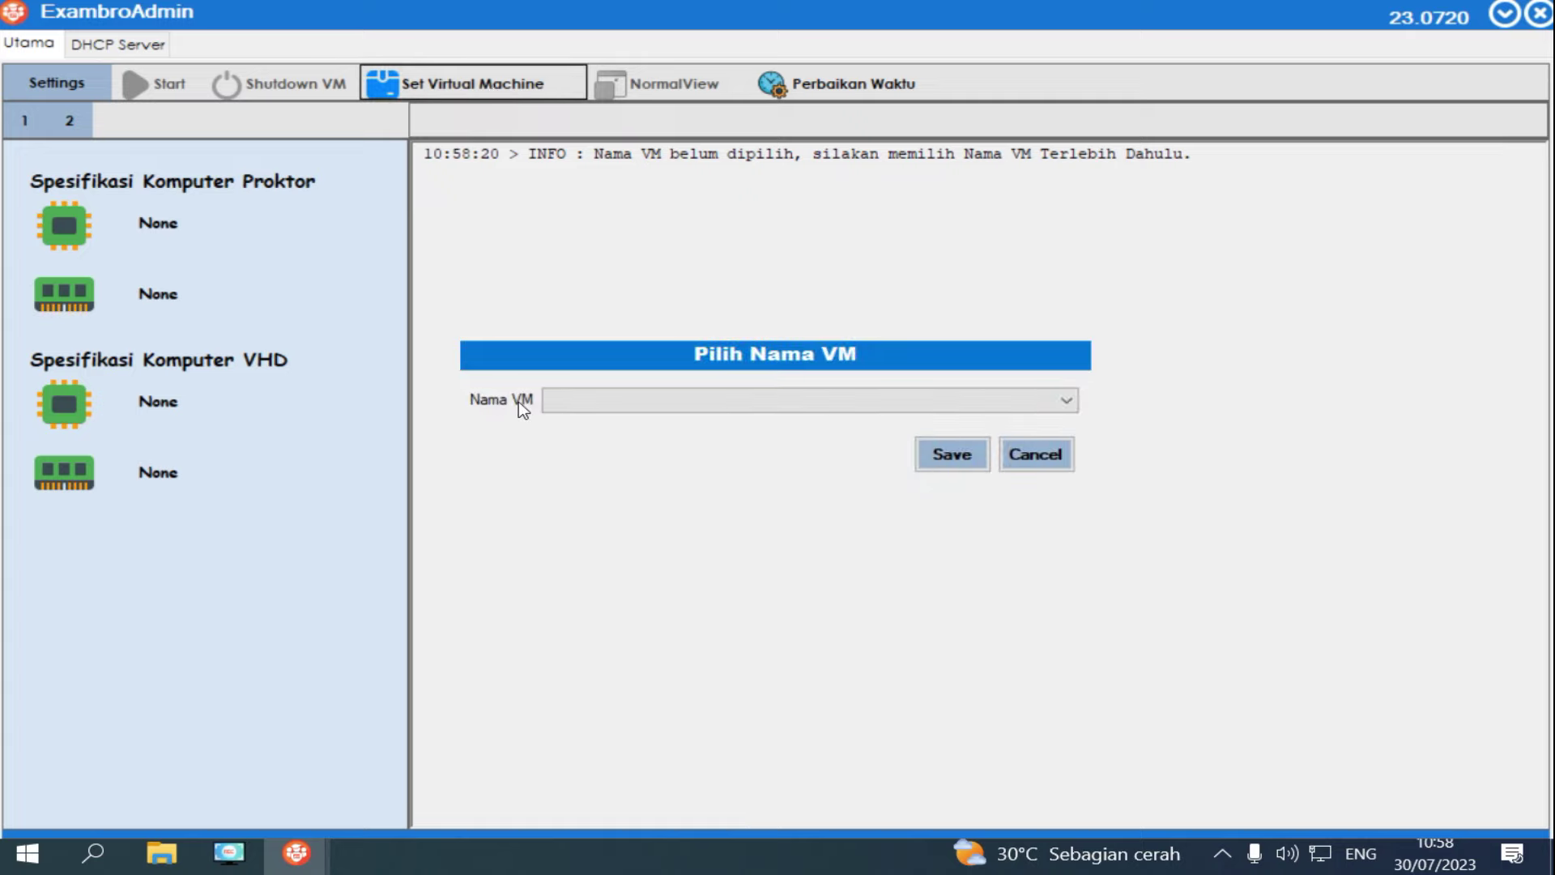
{"action": "left_click", "coordinate": [1067, 400]}
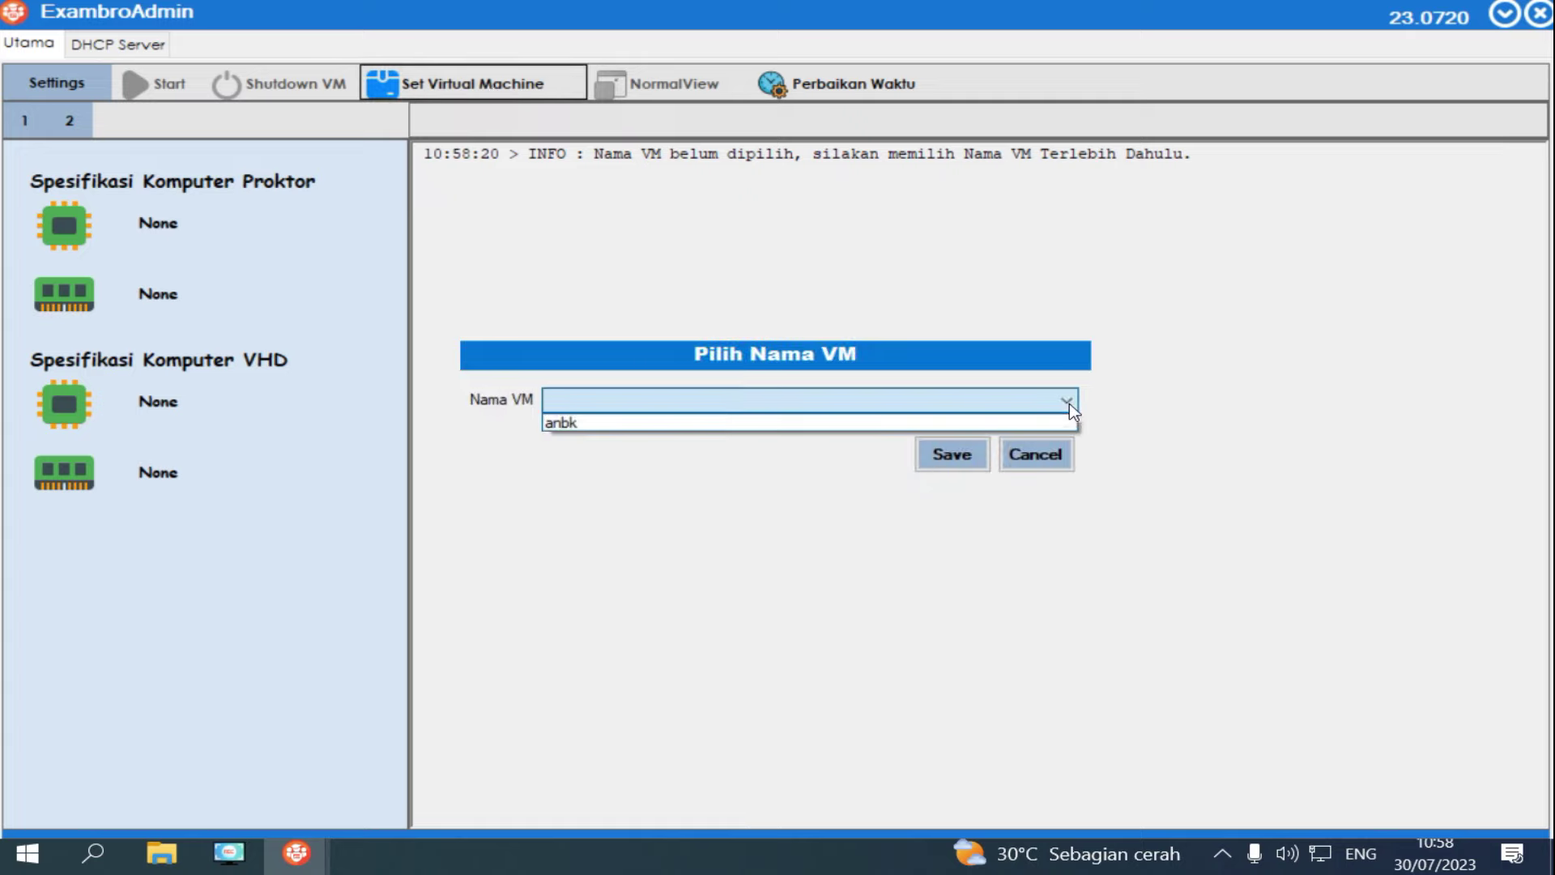
{"action": "left_click", "coordinate": [559, 424]}
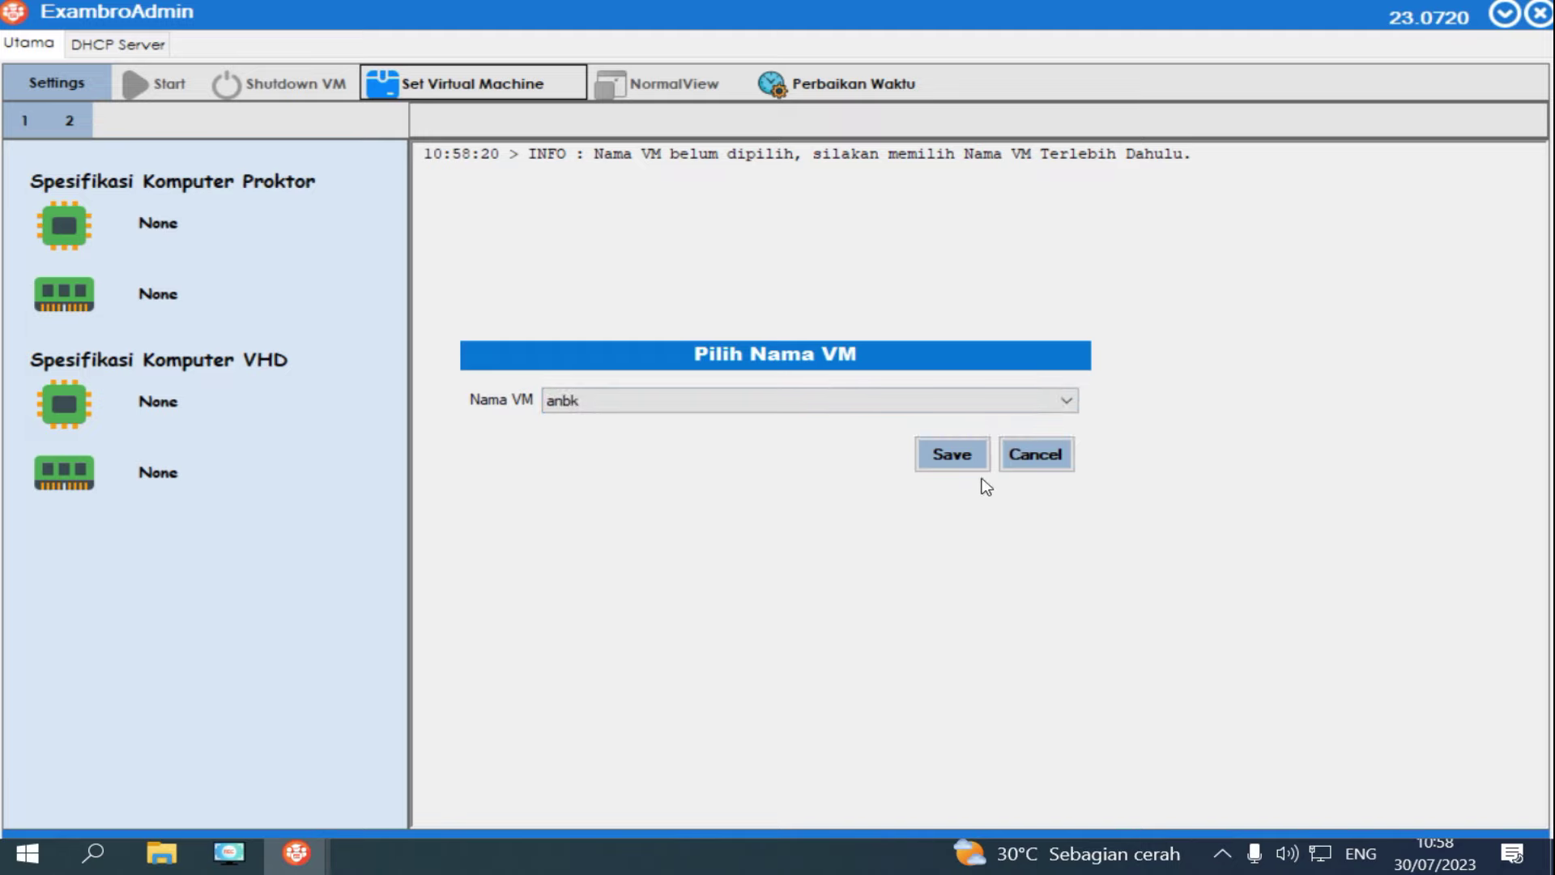
{"action": "left_click", "coordinate": [953, 455]}
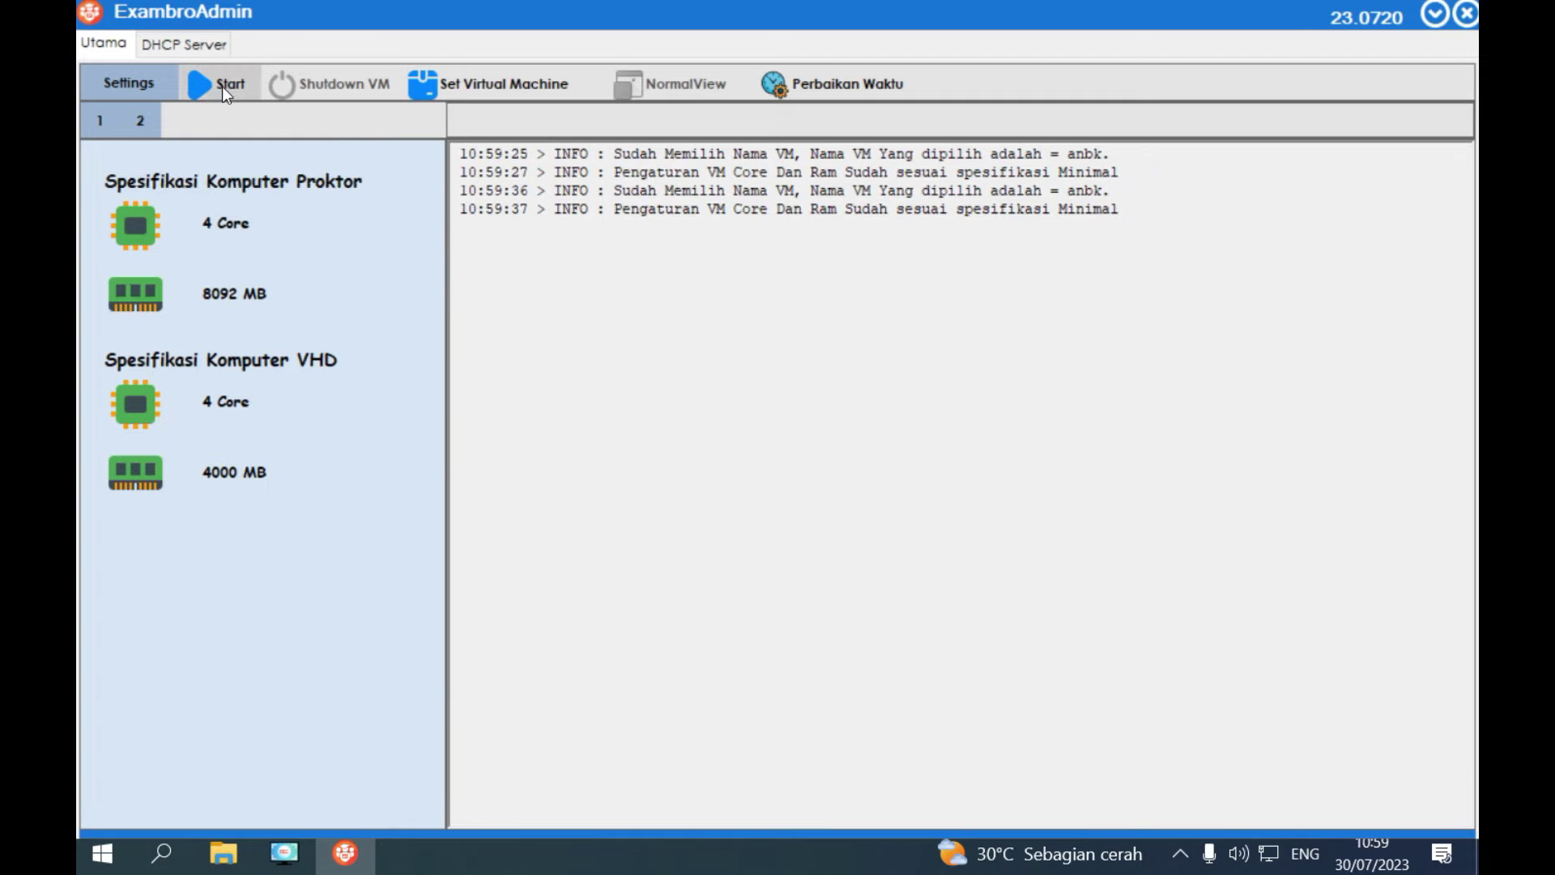
Start the anbk VM and open CBTSync after the security, PING and Starter checks pass.
{"action": "left_click", "coordinate": [222, 85]}
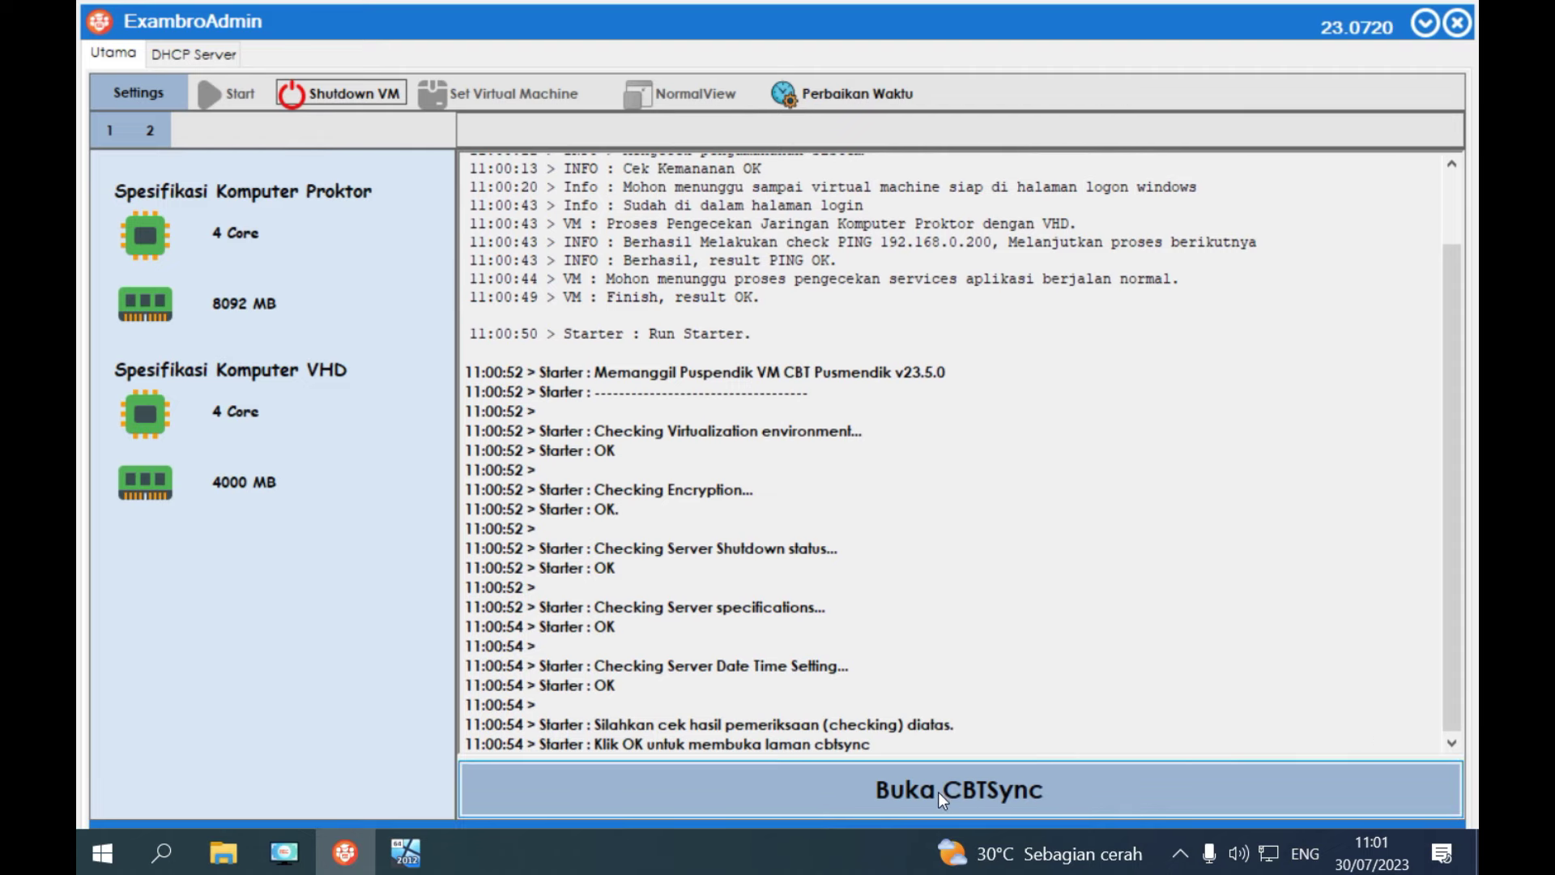
{"action": "left_click", "coordinate": [942, 798]}
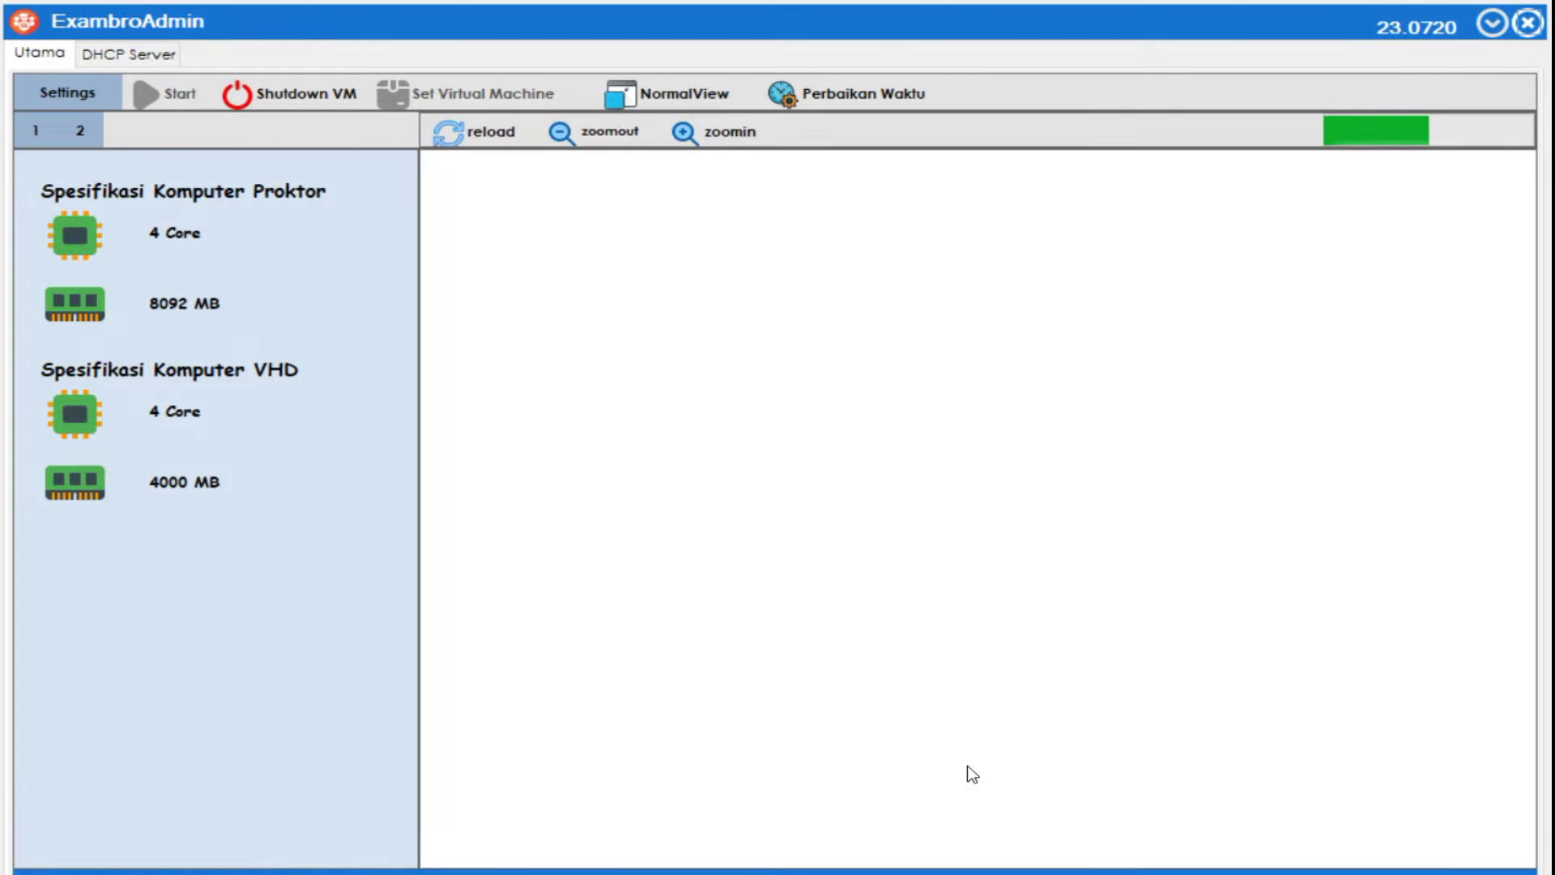
Switch CBTSync to Normal View with the view password, then install the offered CBTSync patch.
{"action": "left_click", "coordinate": [681, 93]}
{"action": "left_click", "coordinate": [953, 394]}
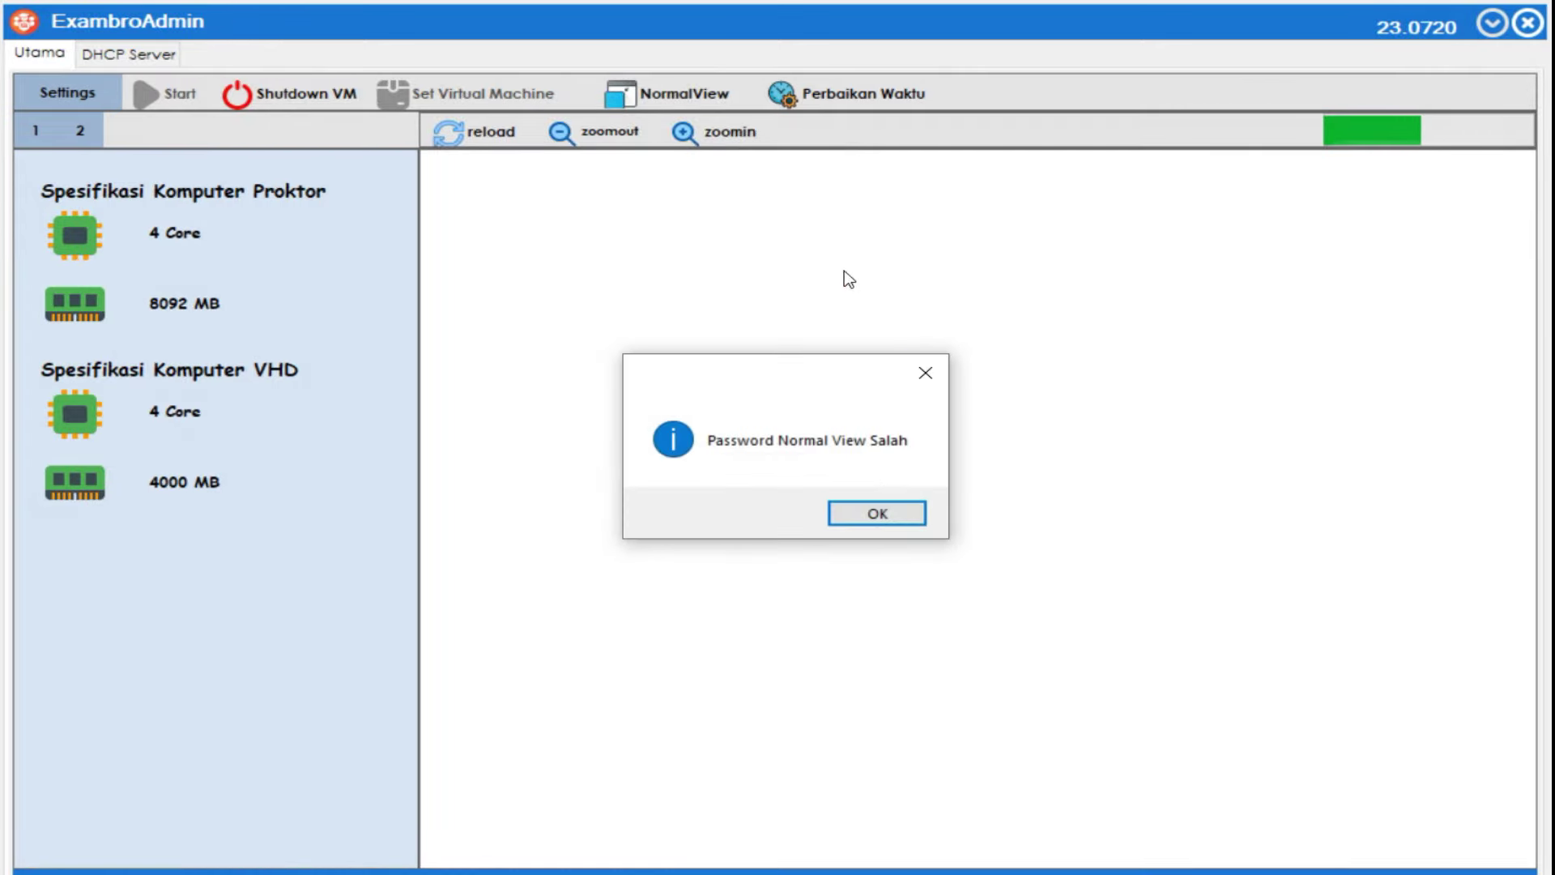
{"action": "left_click", "coordinate": [877, 512]}
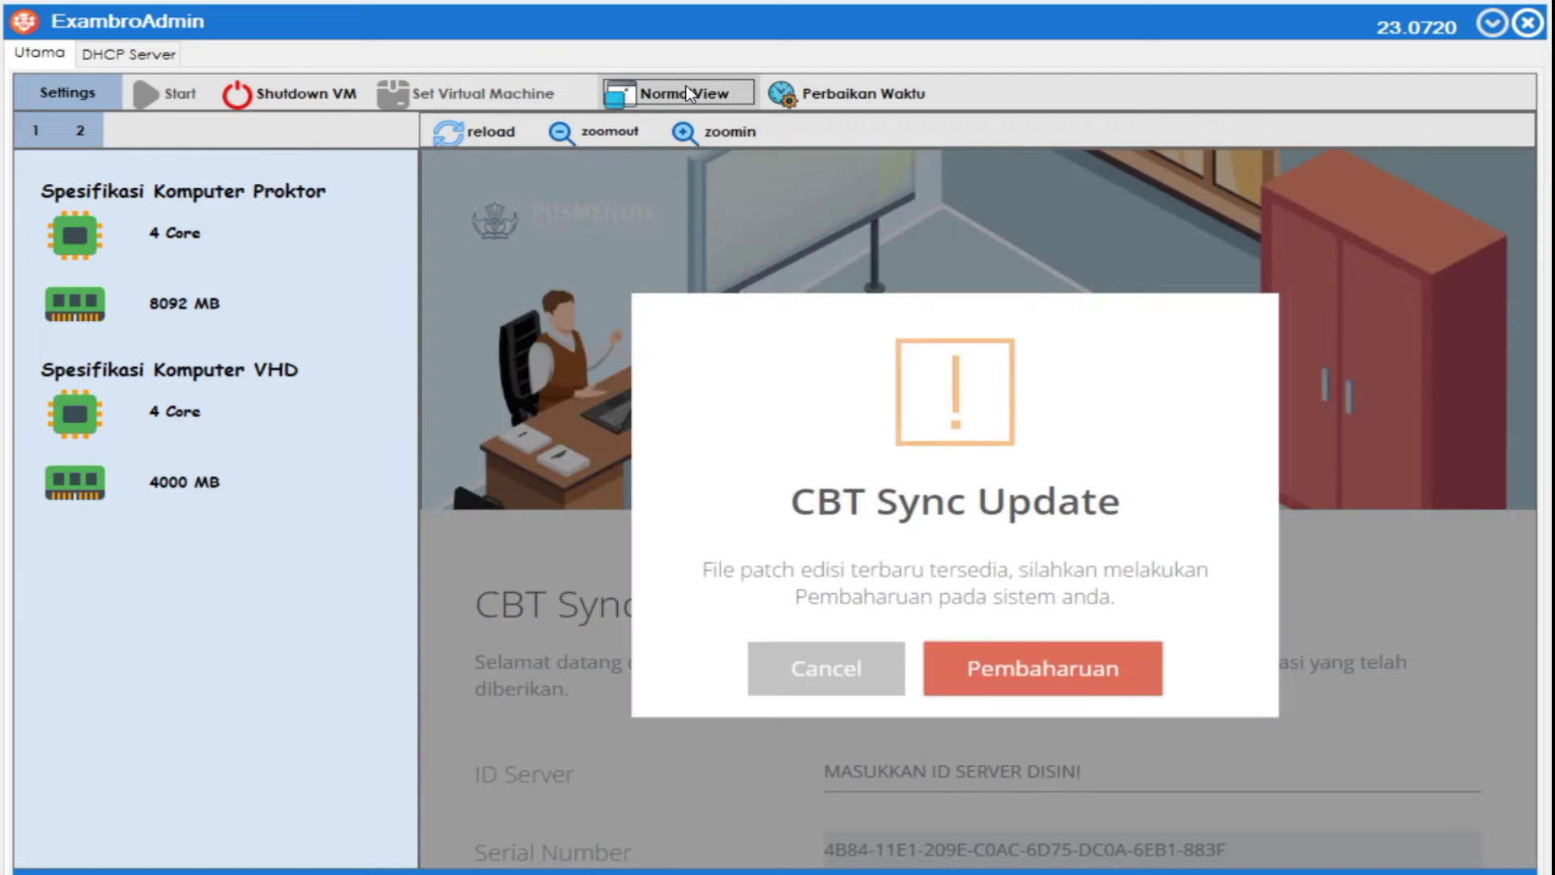
{"action": "left_click", "coordinate": [686, 93]}
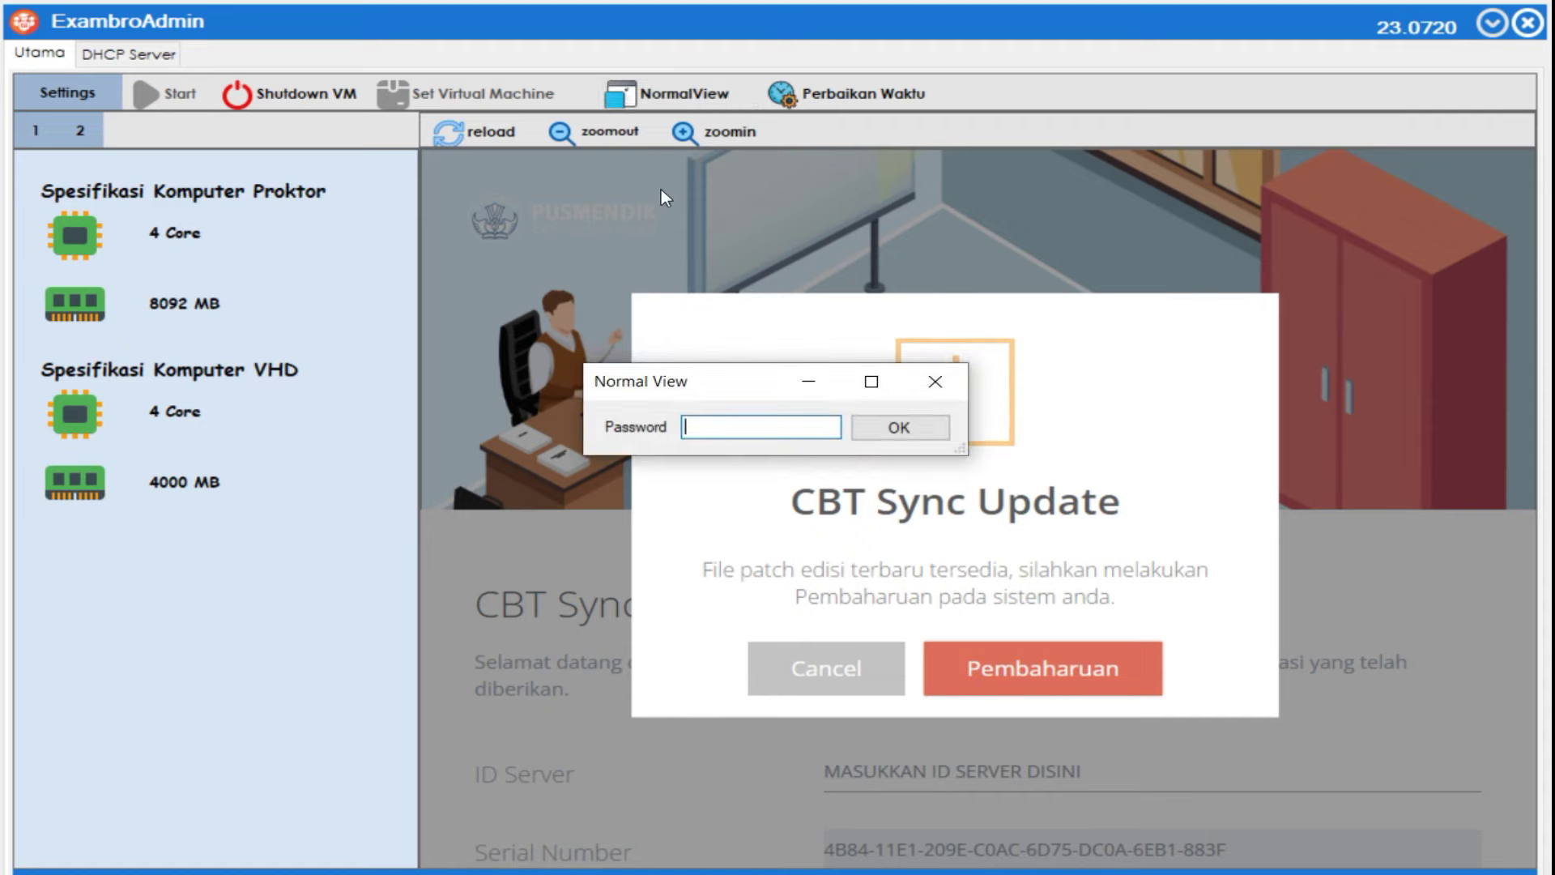
{"action": "type", "text": "n0rm41"}
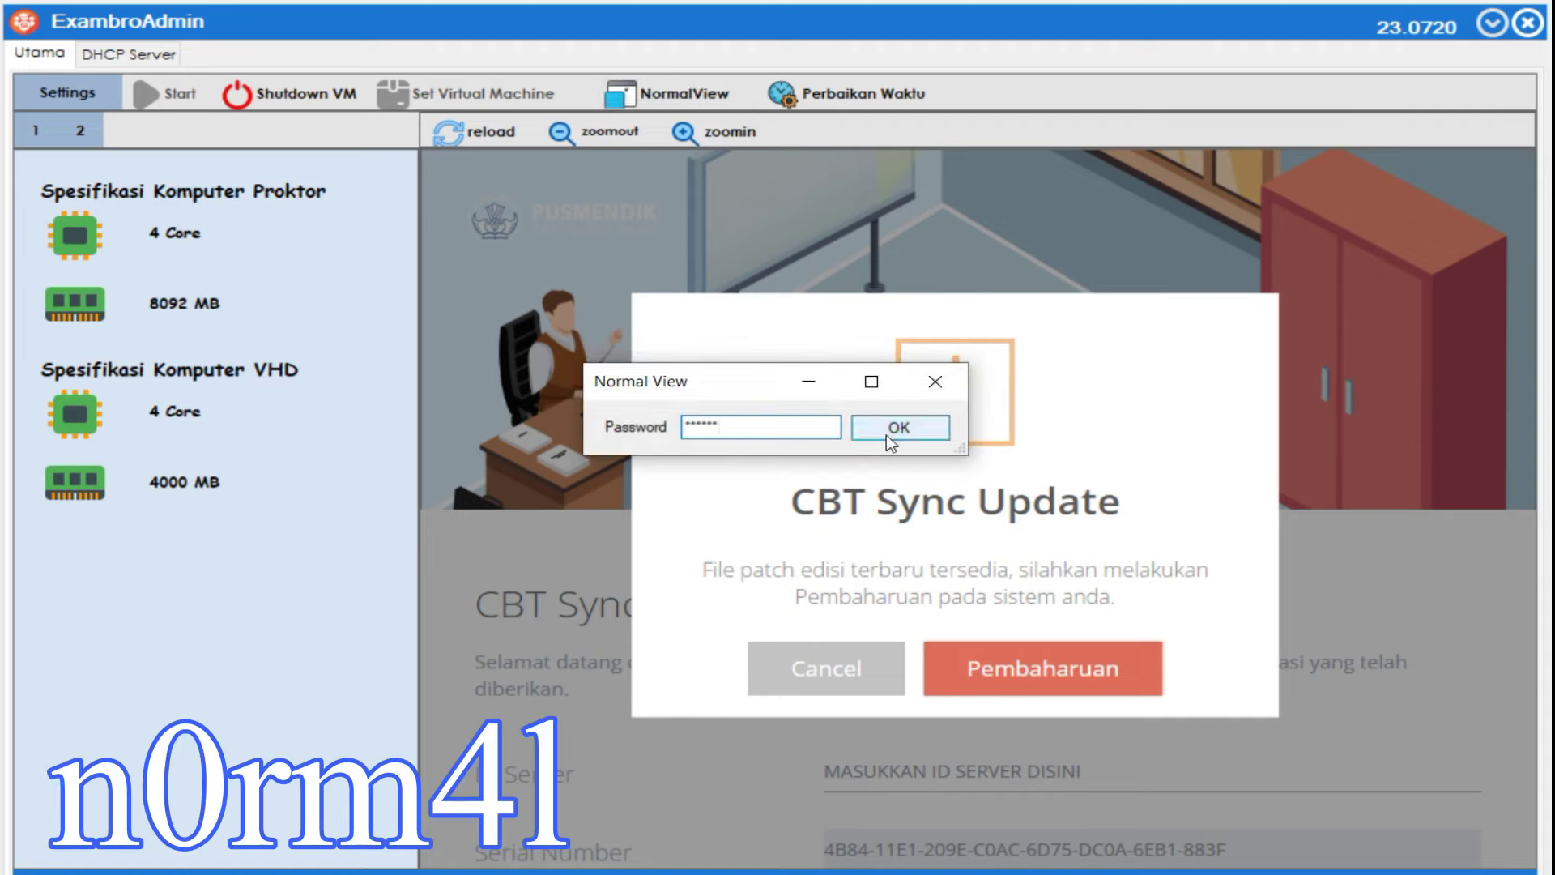
{"action": "left_click", "coordinate": [916, 431]}
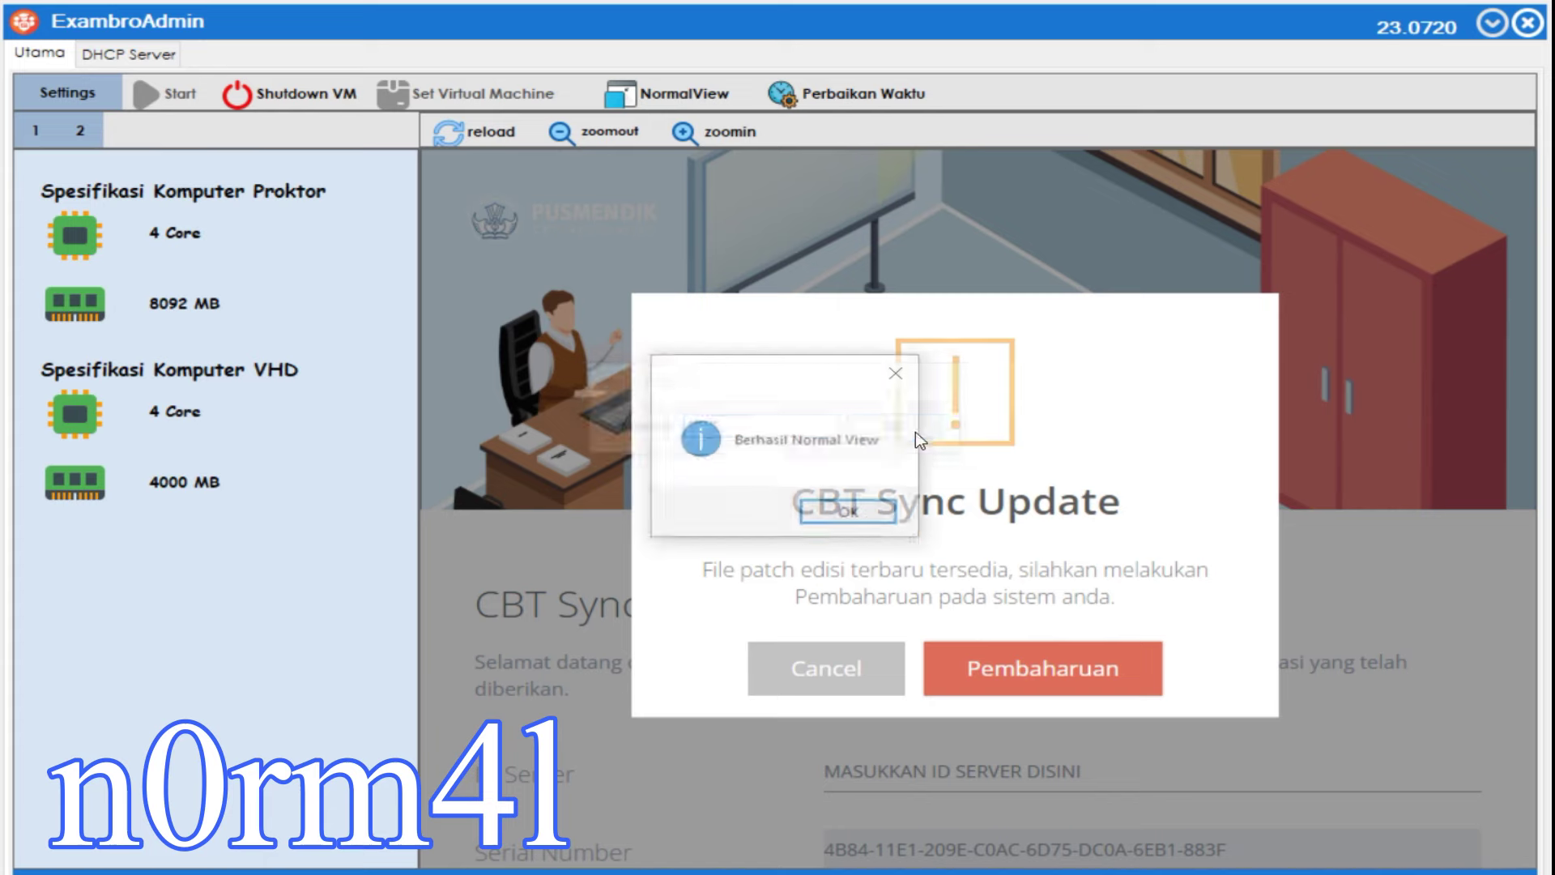
{"action": "left_click", "coordinate": [856, 511]}
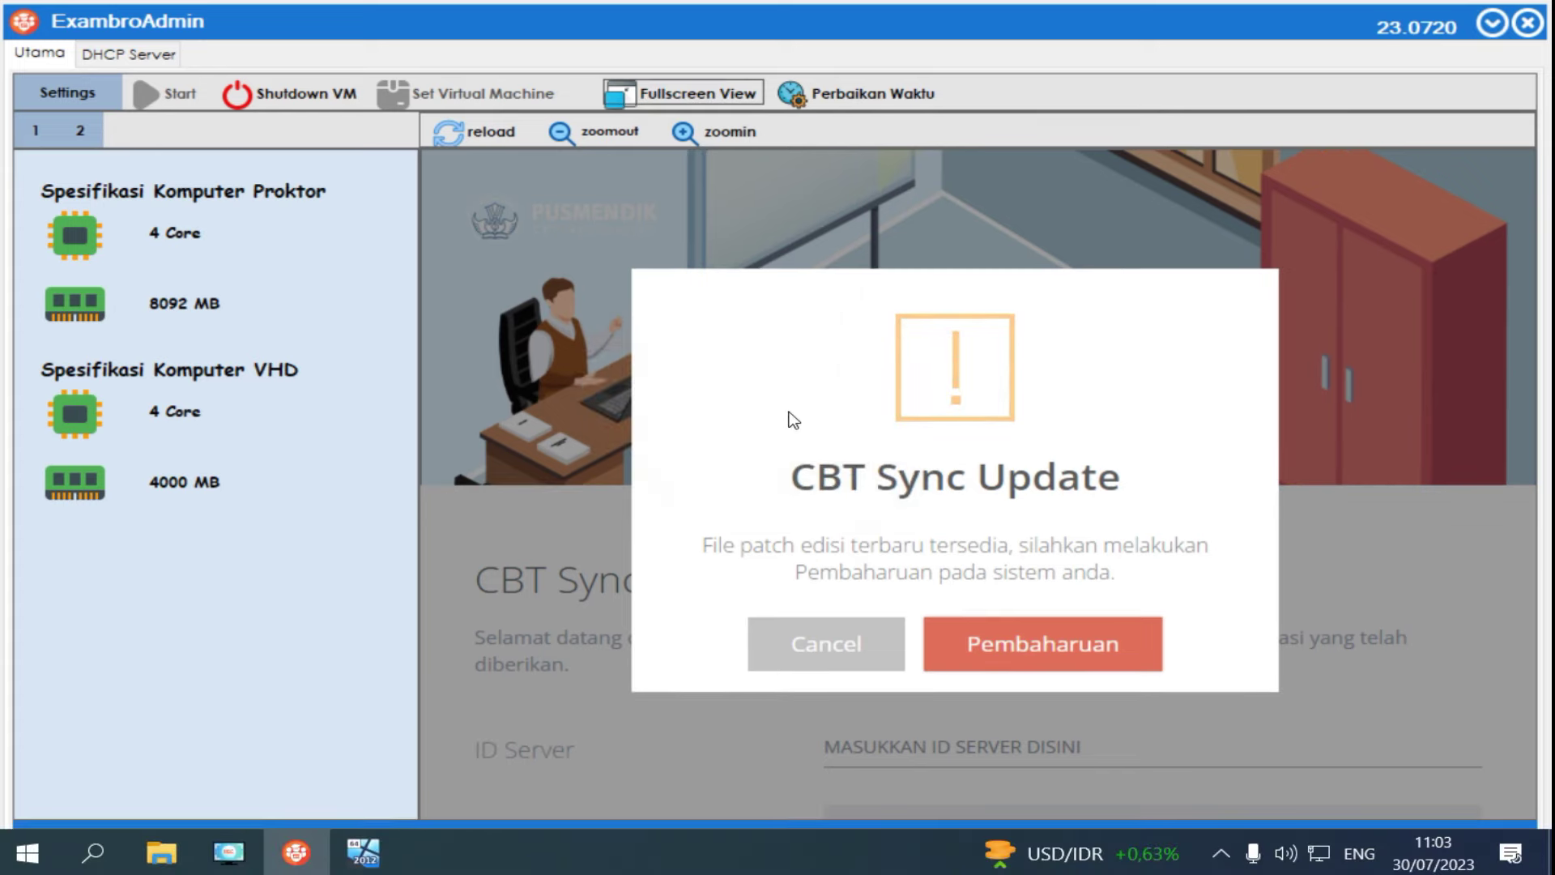
{"action": "left_click", "coordinate": [1034, 652]}
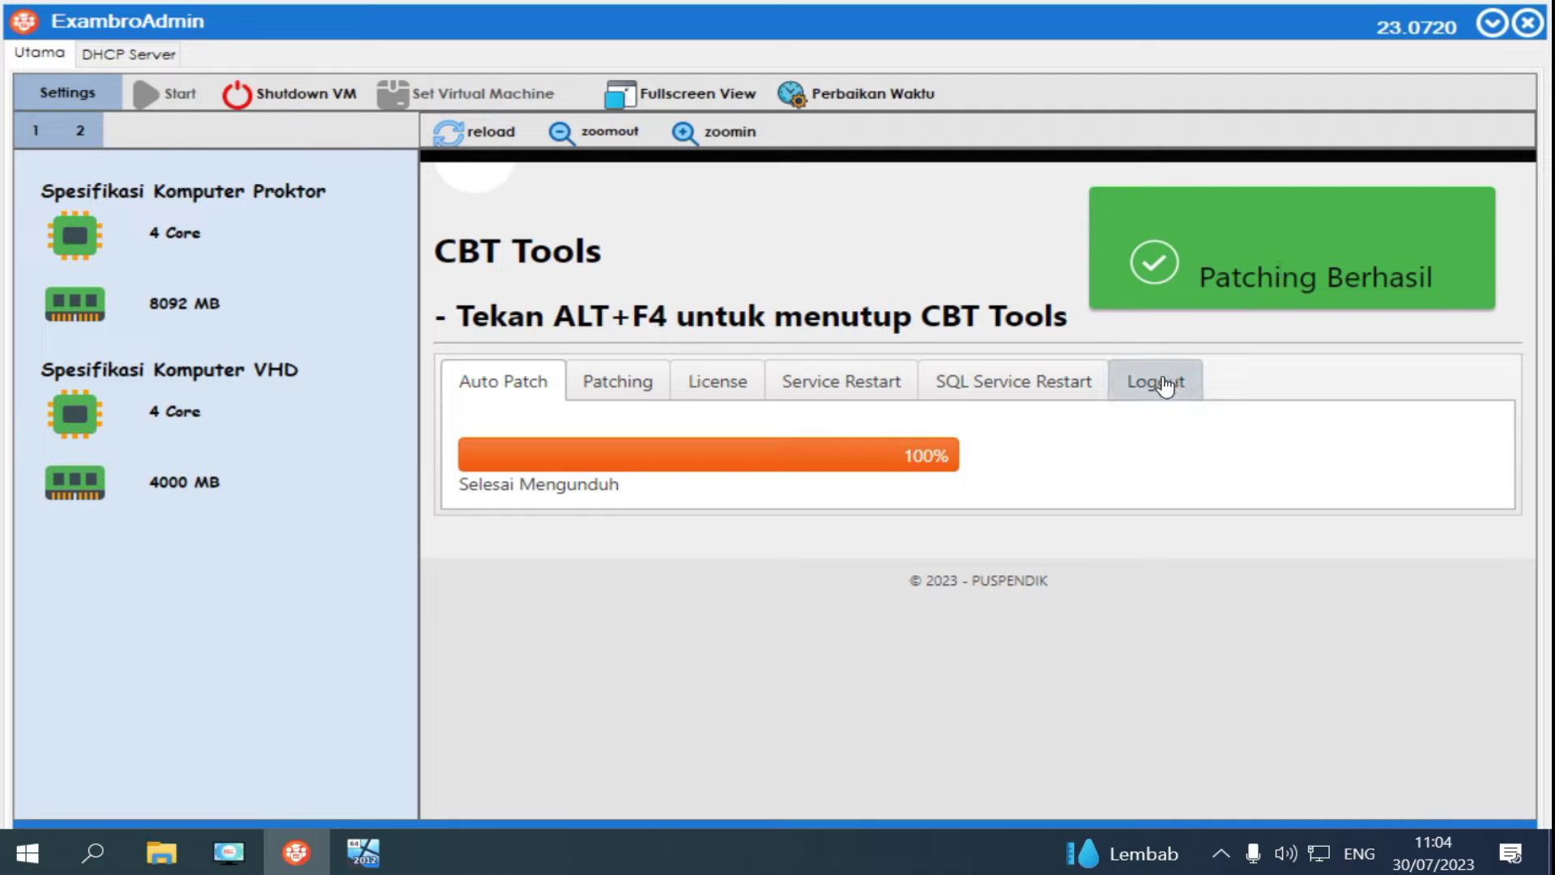
After Auto Patch reaches 100% Patching Berhasil, log out of CBT Tools via the Logout tab.
{"action": "left_click", "coordinate": [1164, 386]}
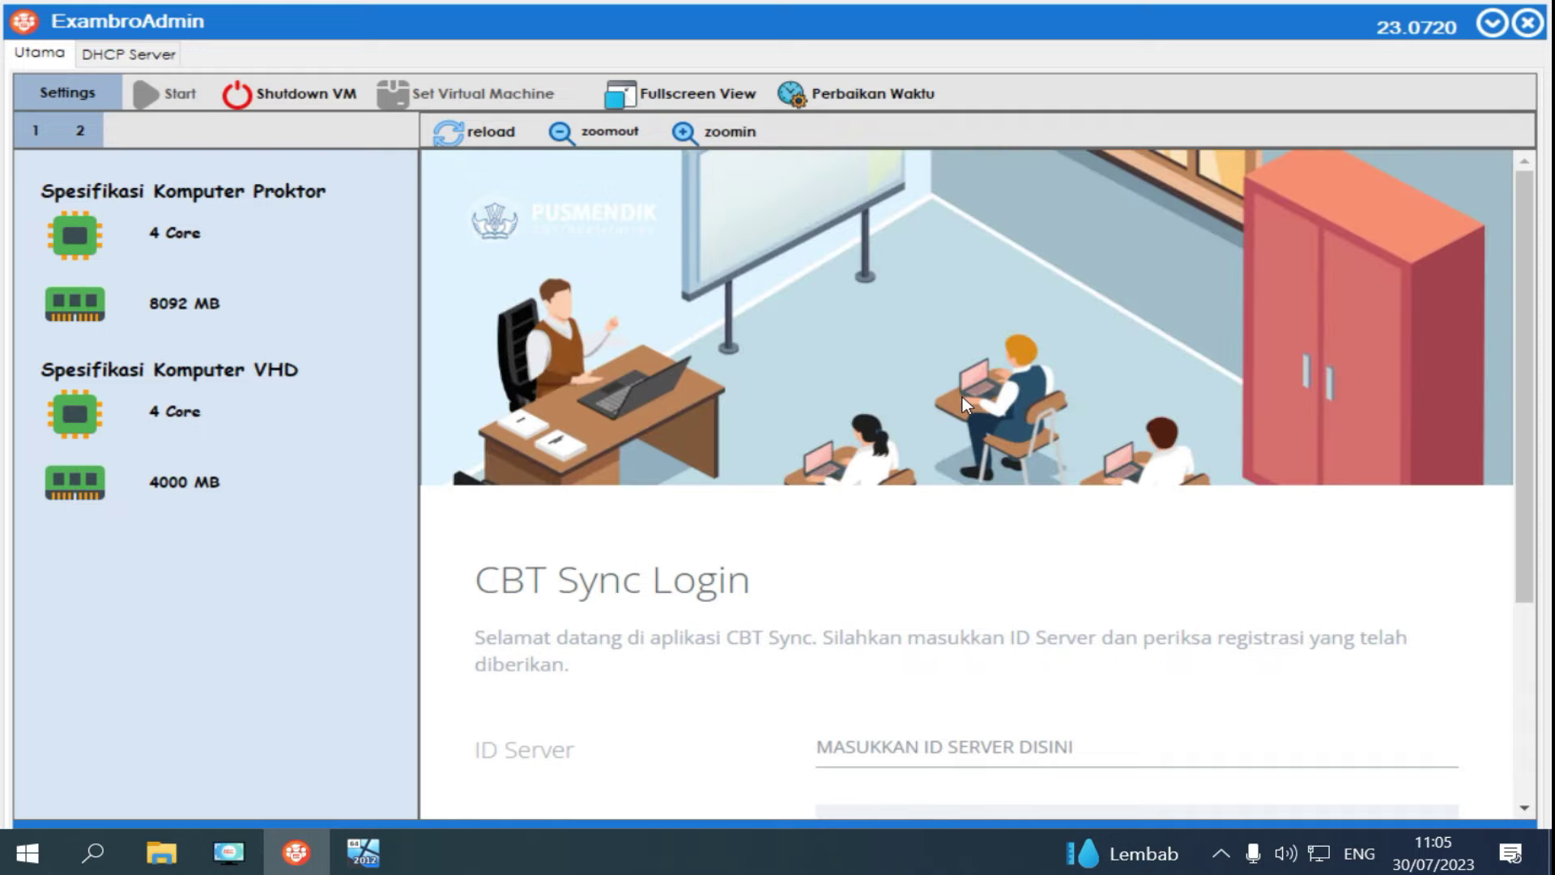
Paste the server ID into the ID Server field and enter the login password.
{"action": "scroll", "coordinate": [964, 403], "scroll_direction": "down", "scroll_amount": 4}
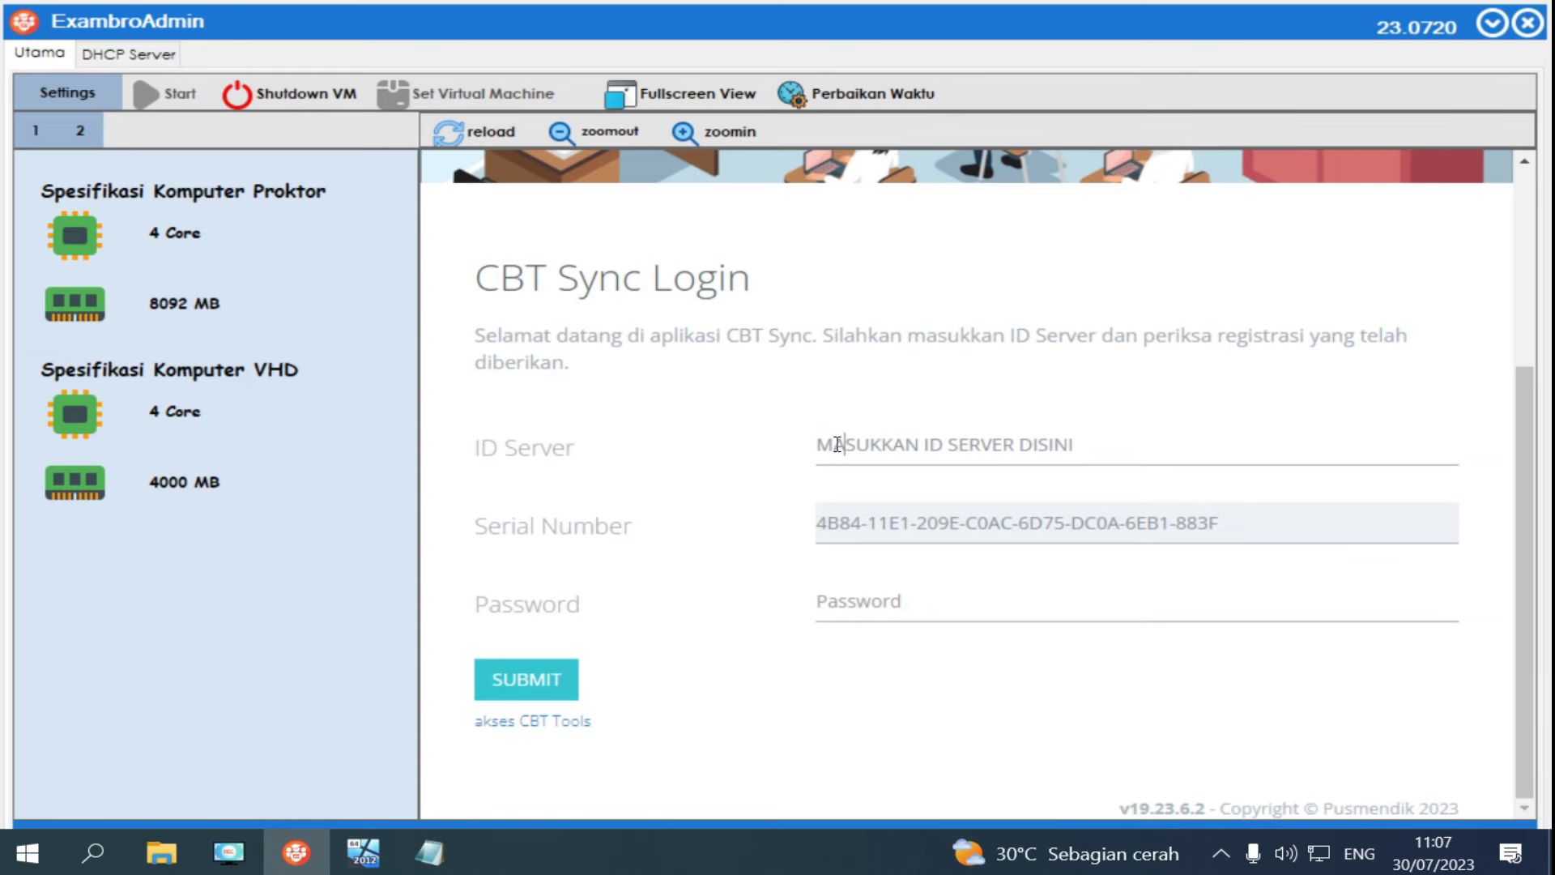
{"action": "left_click_drag", "start_coordinate": [817, 445], "coordinate": [1139, 443]}
{"action": "type", "text": "P07140086-AD8P"}
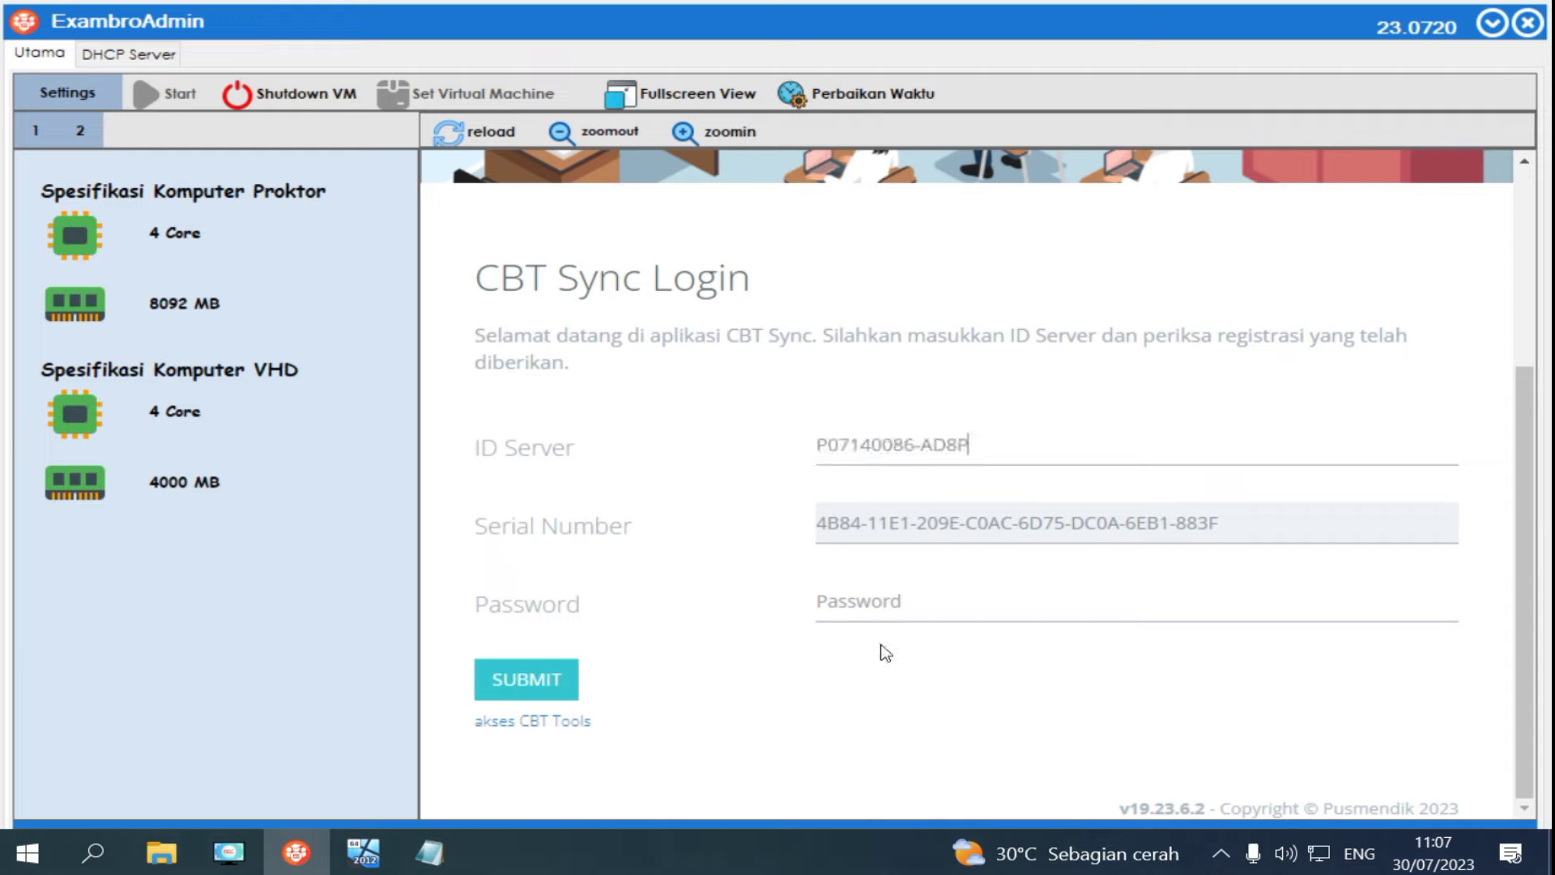
{"action": "left_click", "coordinate": [883, 600]}
{"action": "type", "text": "•••••"}
Submit the CBT Sync login so the dashboard shows AKTIF.
{"action": "left_click", "coordinate": [512, 679]}
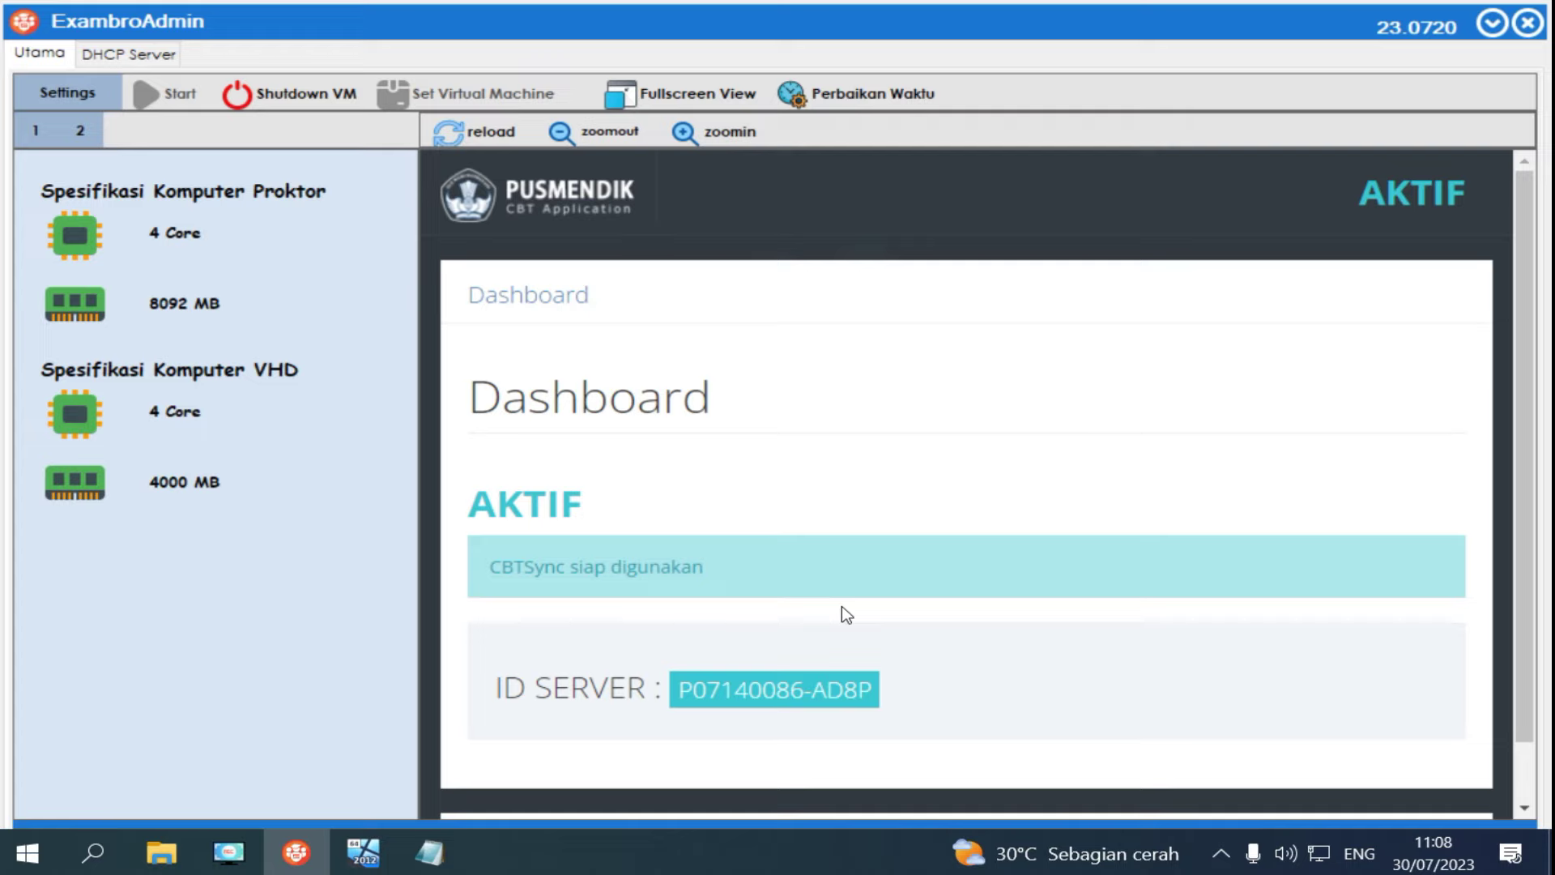
{"action": "scroll", "coordinate": [867, 589], "scroll_direction": "down", "scroll_amount": 1}
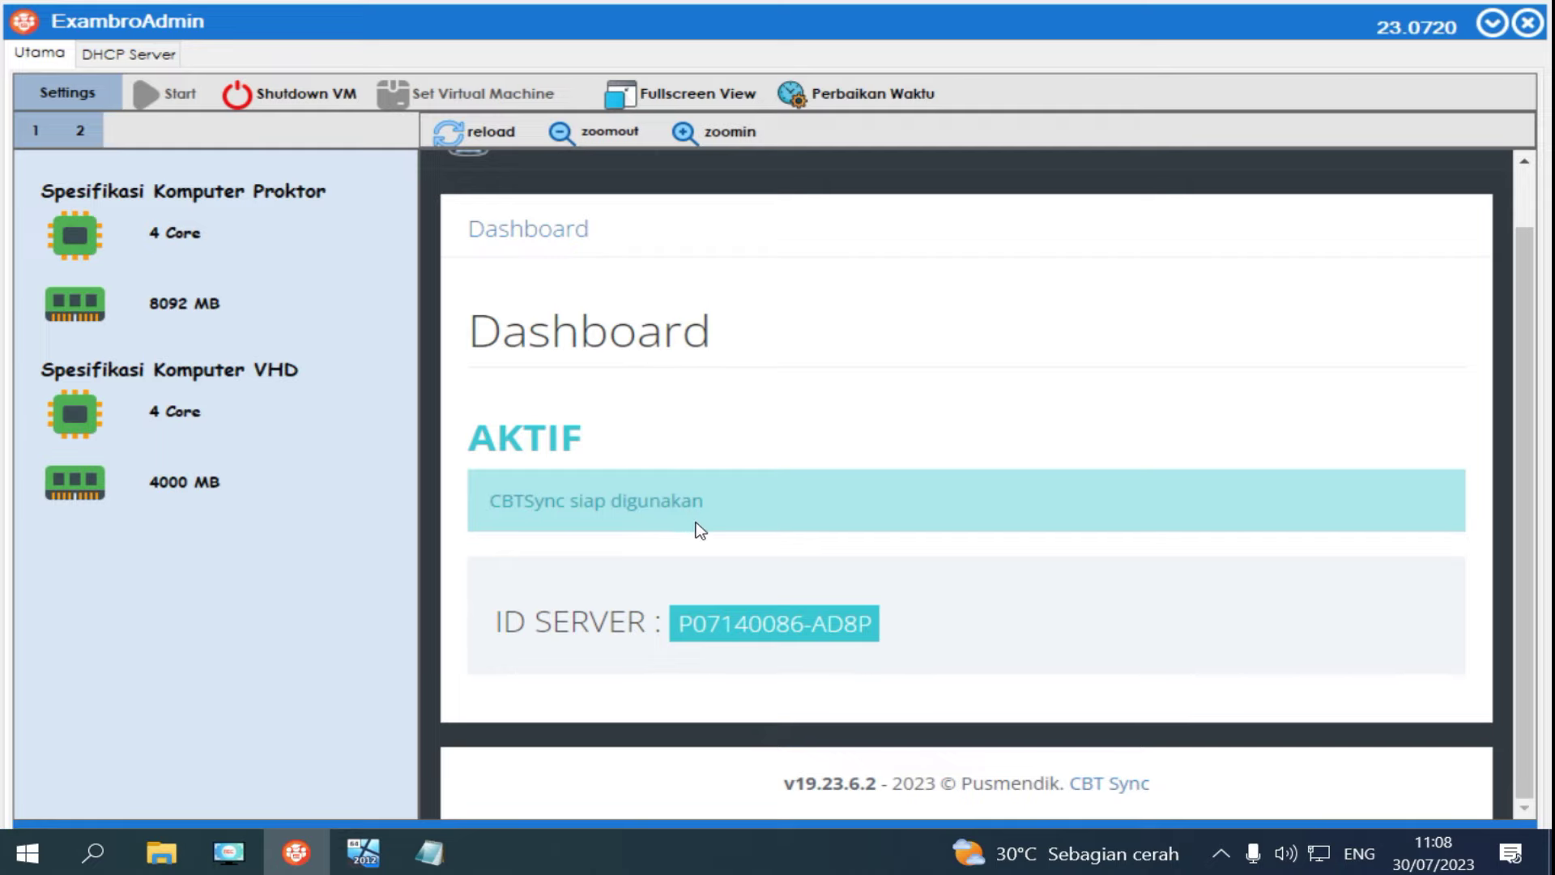
{"action": "scroll", "coordinate": [597, 556], "scroll_direction": "up", "scroll_amount": 2}
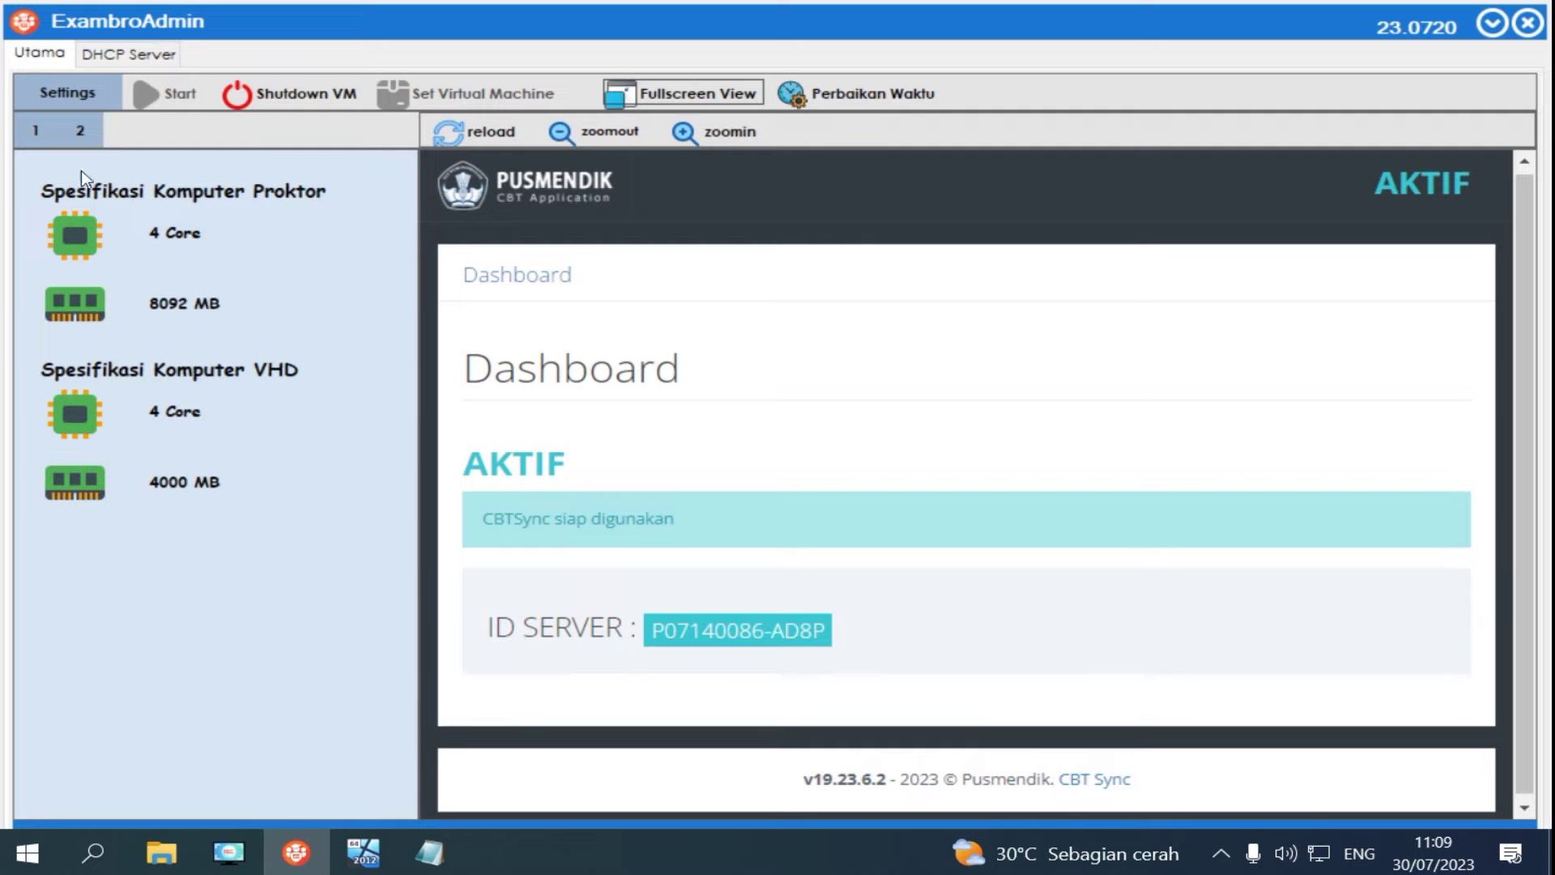
Expand the CBT Sync dashboard to full width and open the Backup dan Hapus page.
{"action": "left_click", "coordinate": [35, 133]}
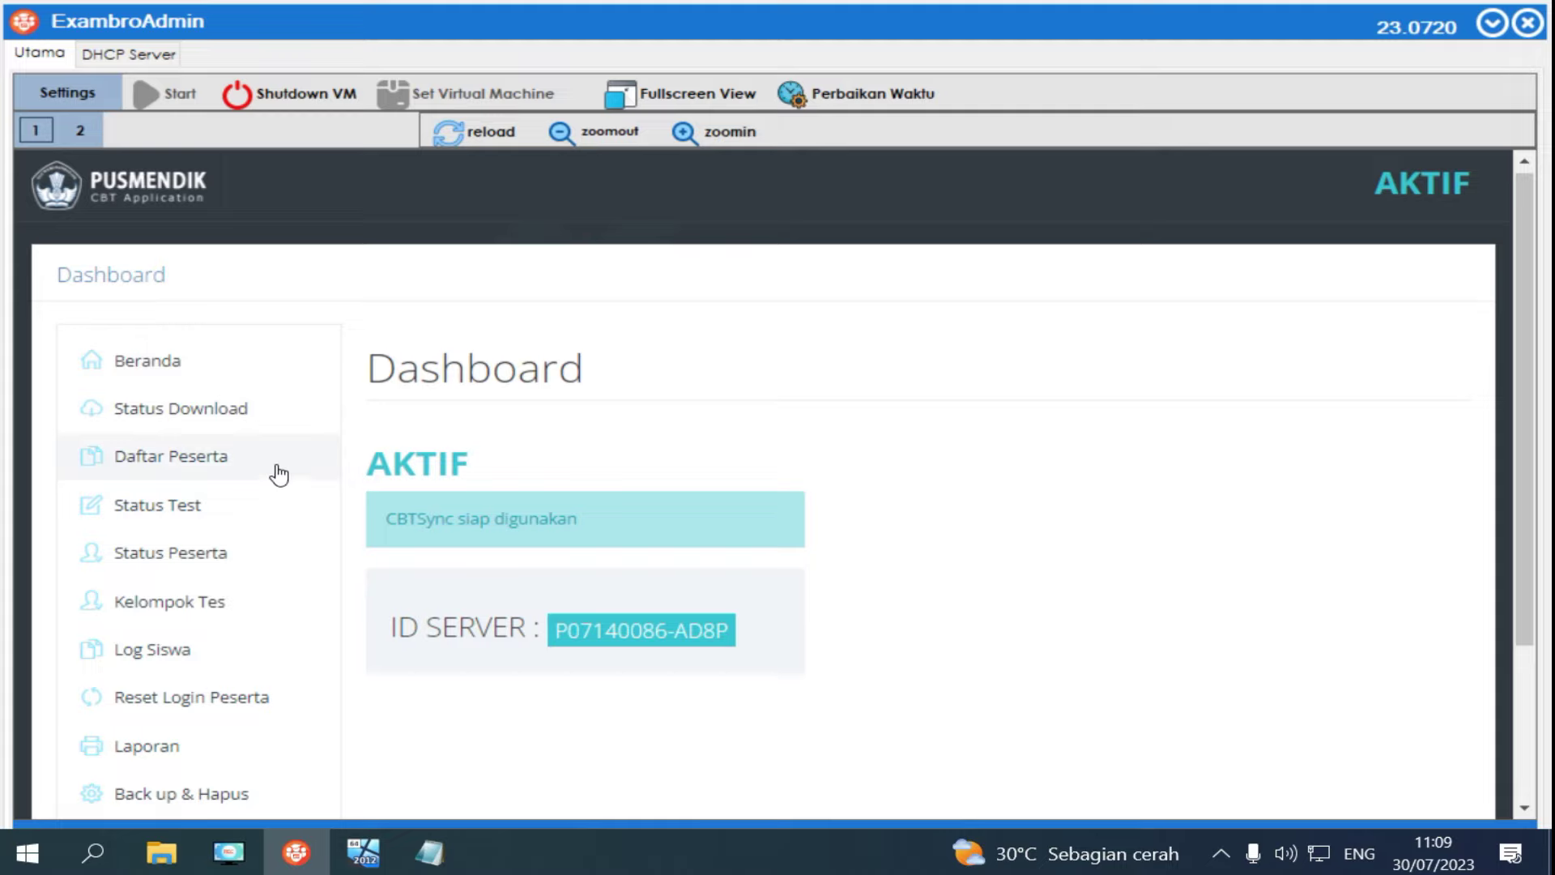
{"action": "scroll", "coordinate": [277, 480], "scroll_direction": "down", "scroll_amount": 3}
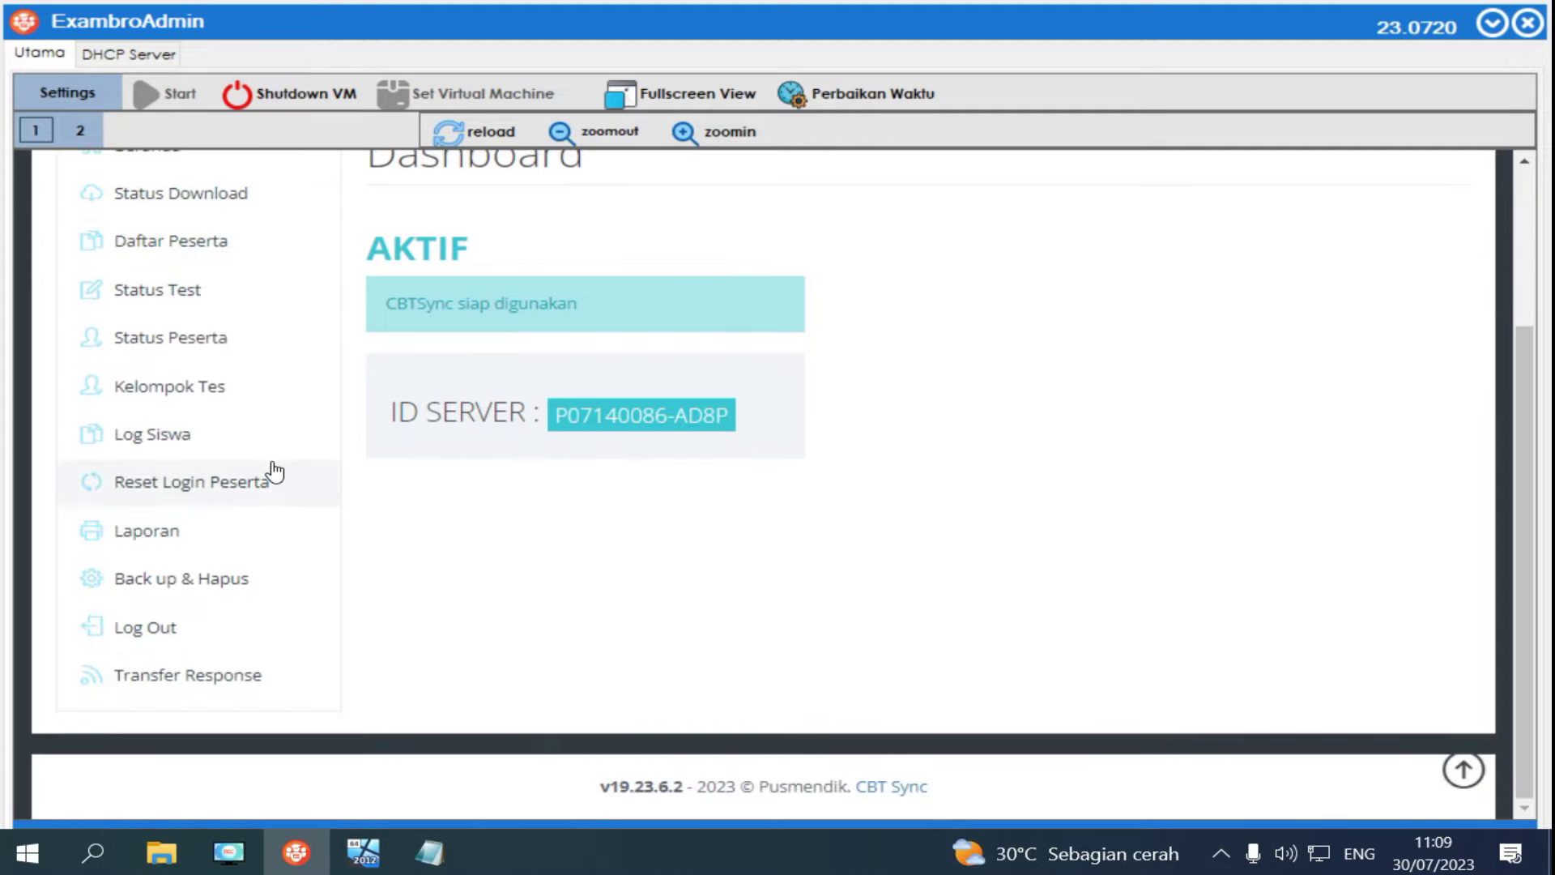
{"action": "left_click", "coordinate": [219, 585]}
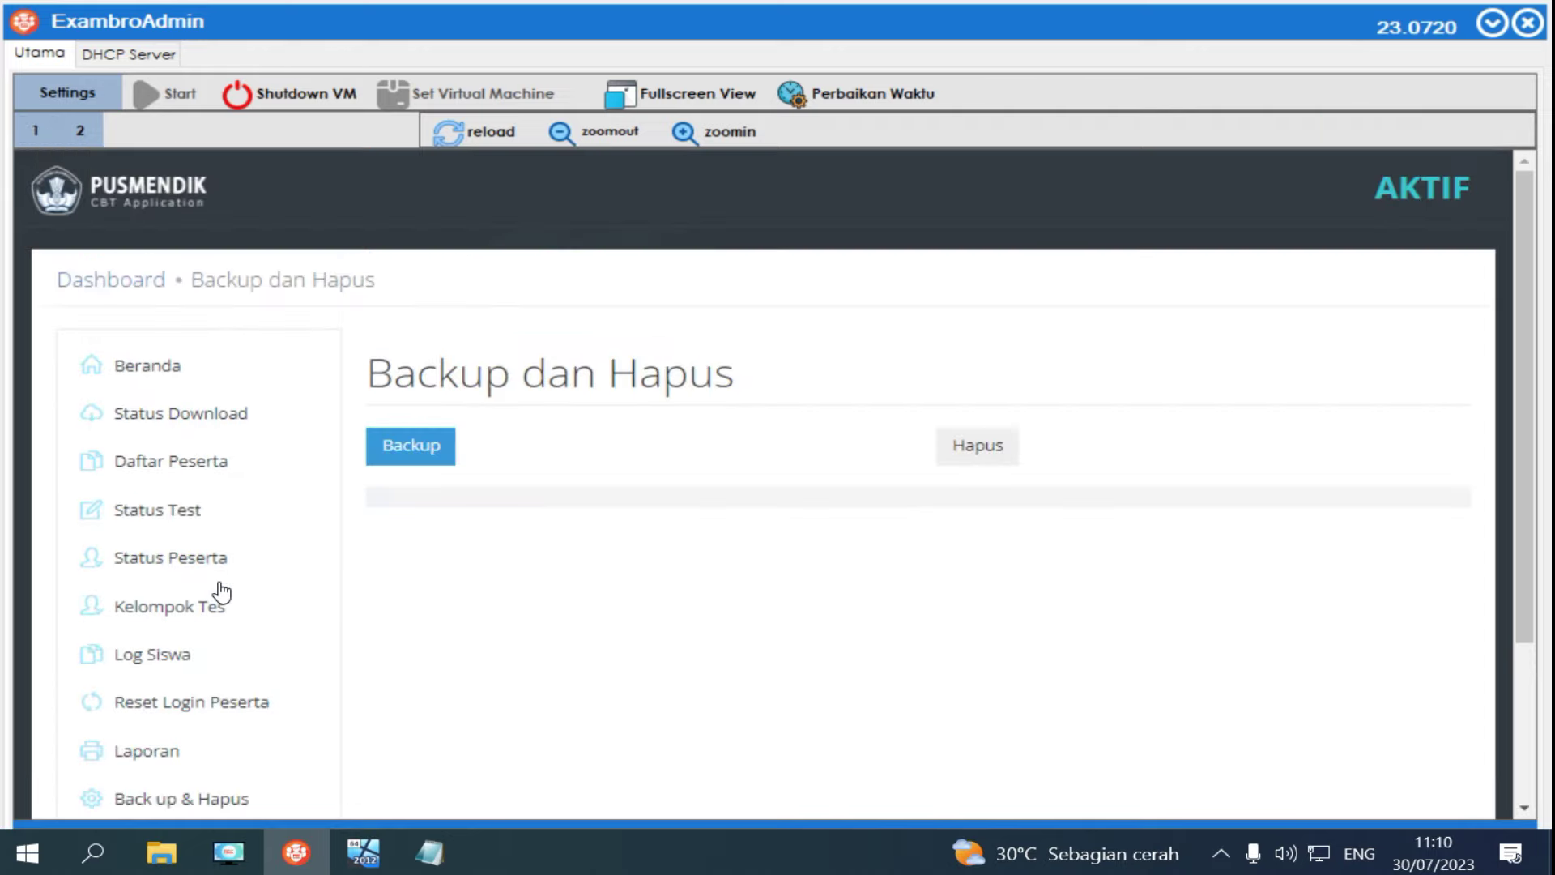
Back up the CBT Sync data, delete it all, and open the Status Download page.
{"action": "left_click", "coordinate": [415, 446]}
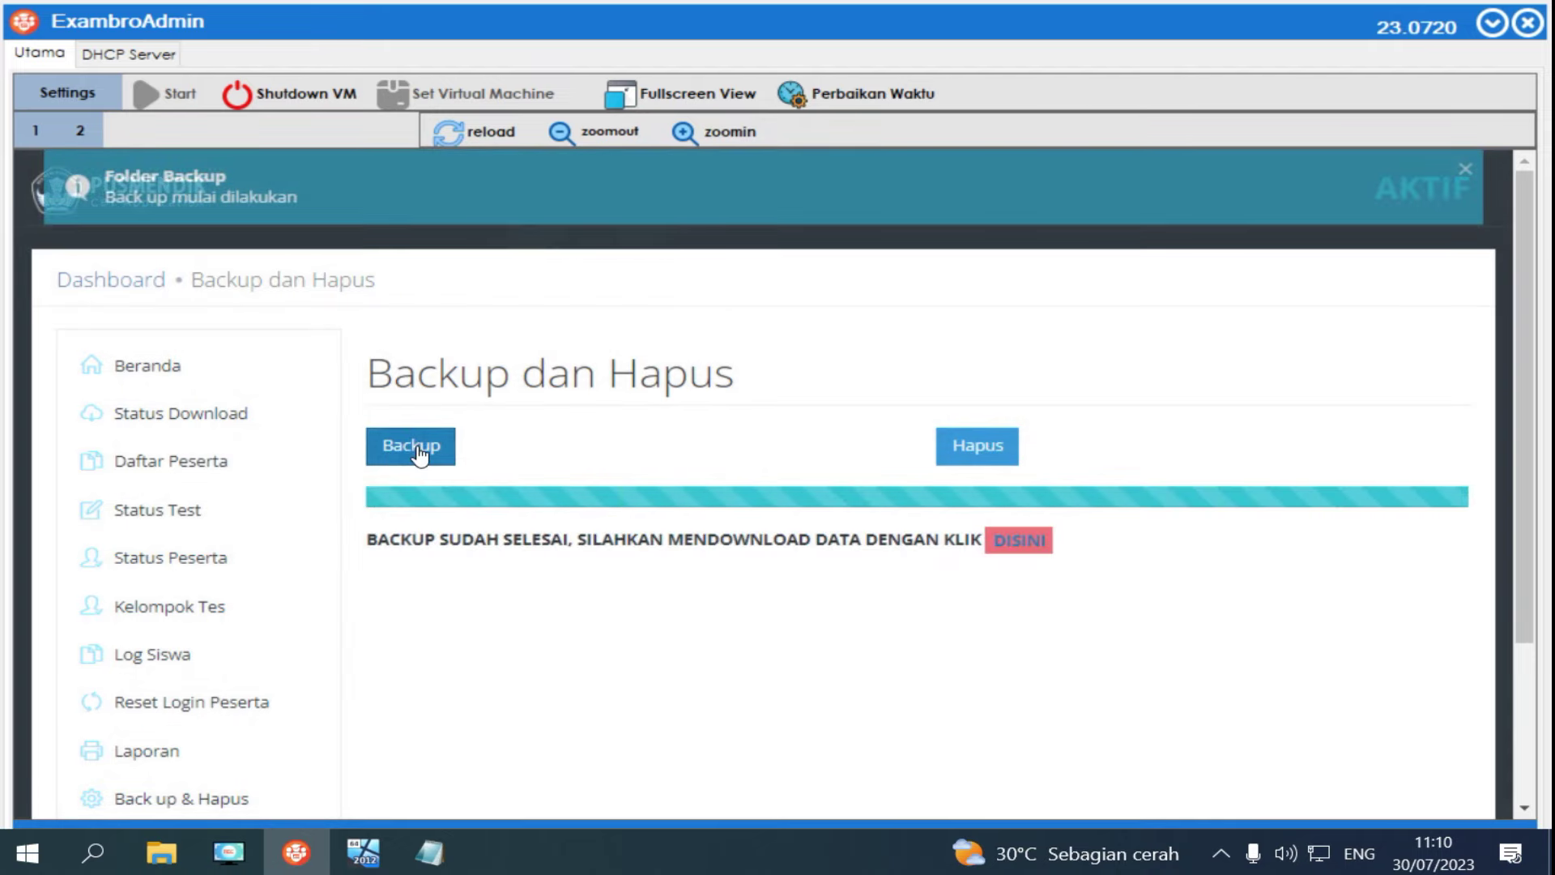
{"action": "left_click", "coordinate": [986, 446]}
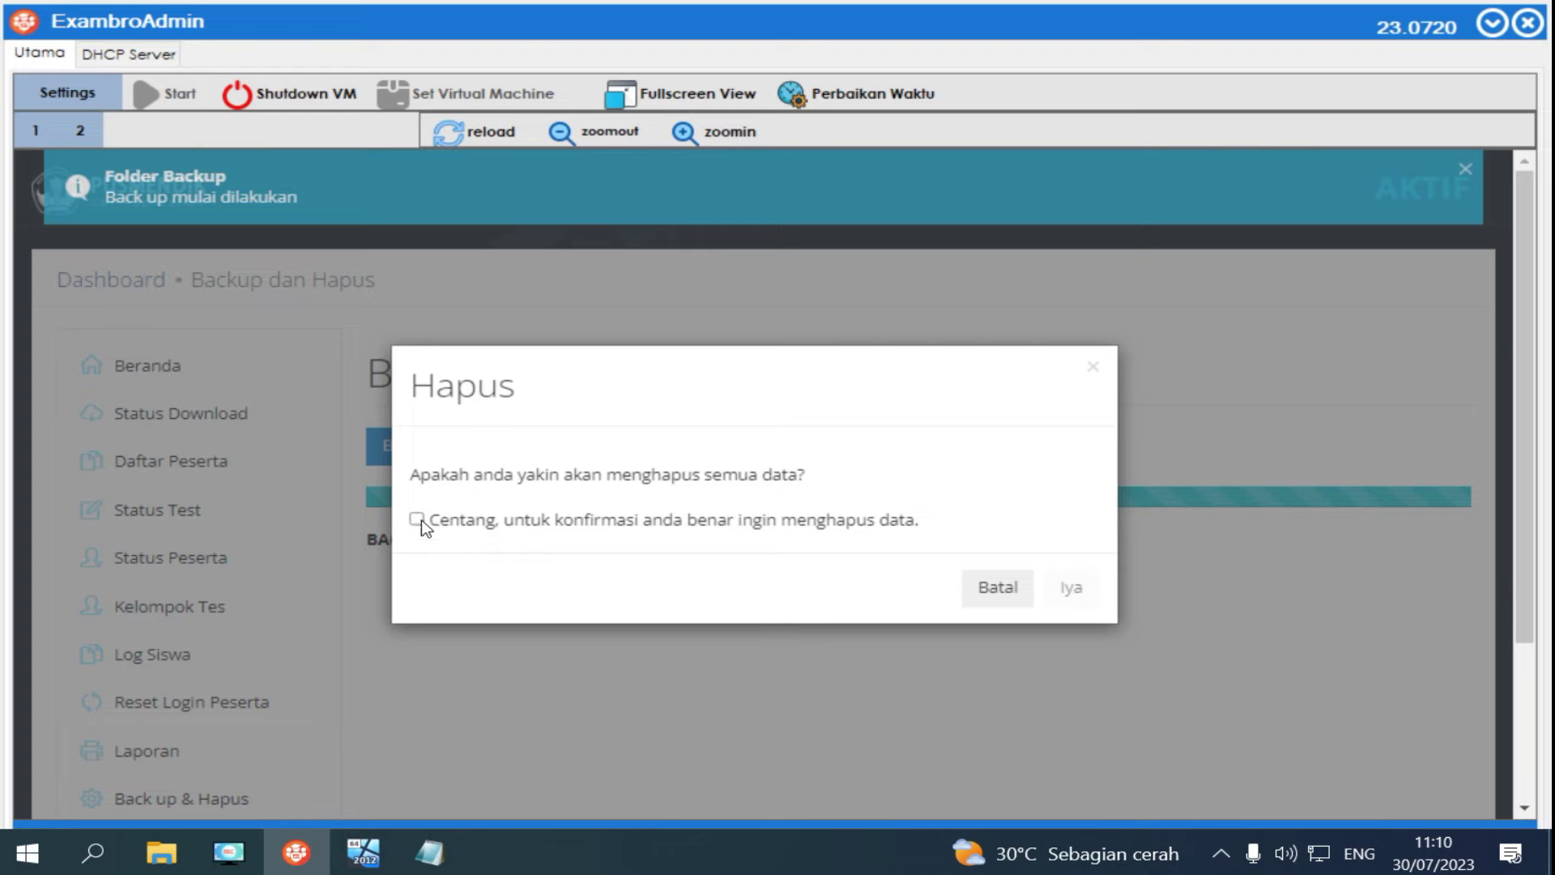
{"action": "left_click", "coordinate": [417, 520]}
{"action": "left_click", "coordinate": [1073, 589]}
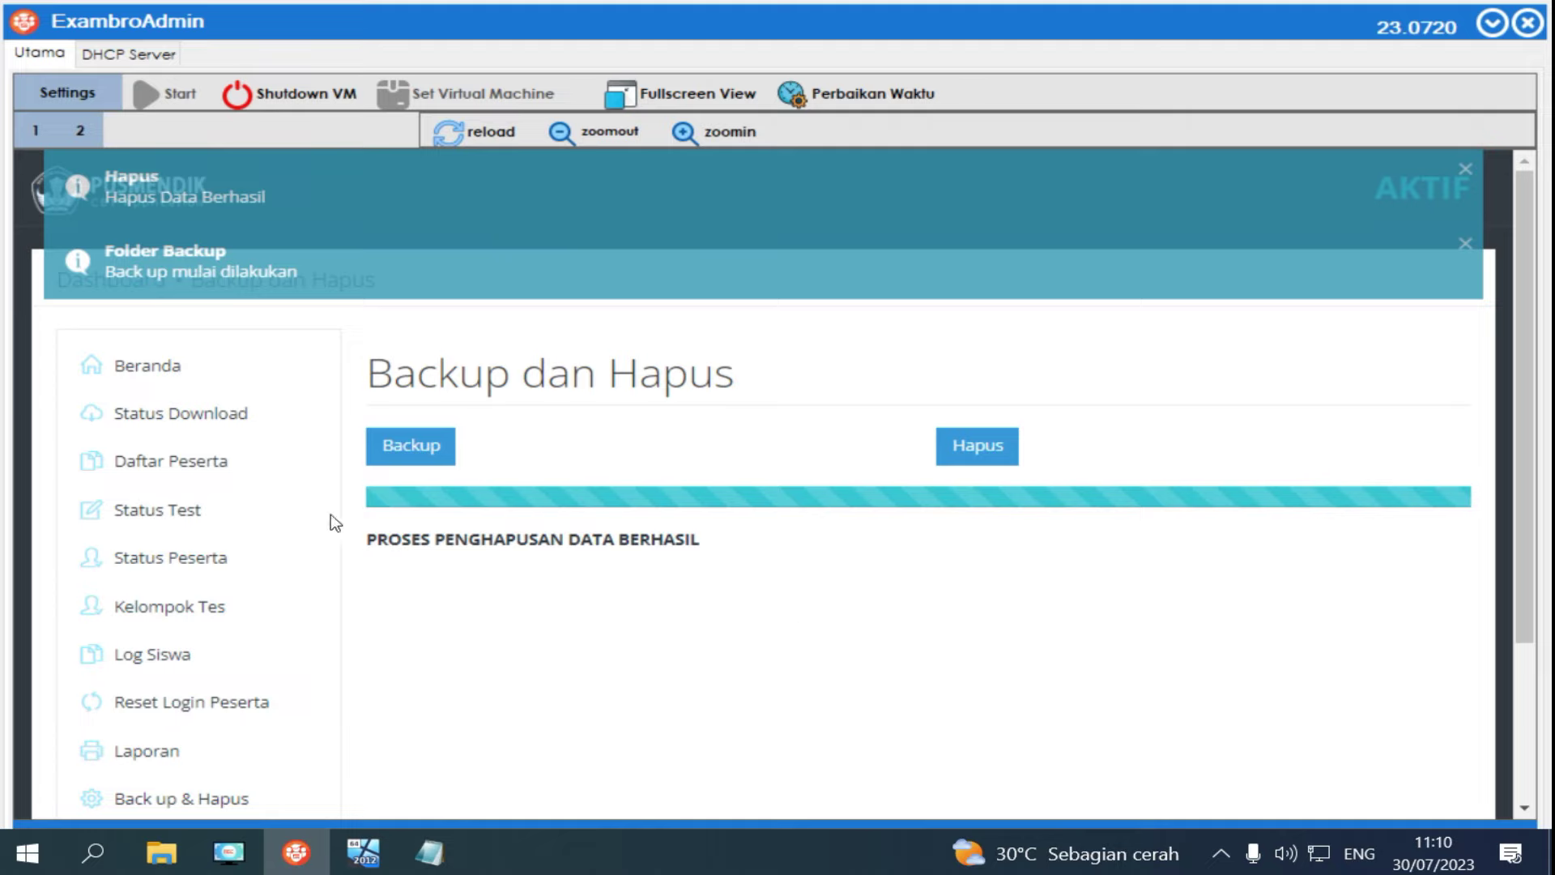
{"action": "left_click", "coordinate": [239, 422]}
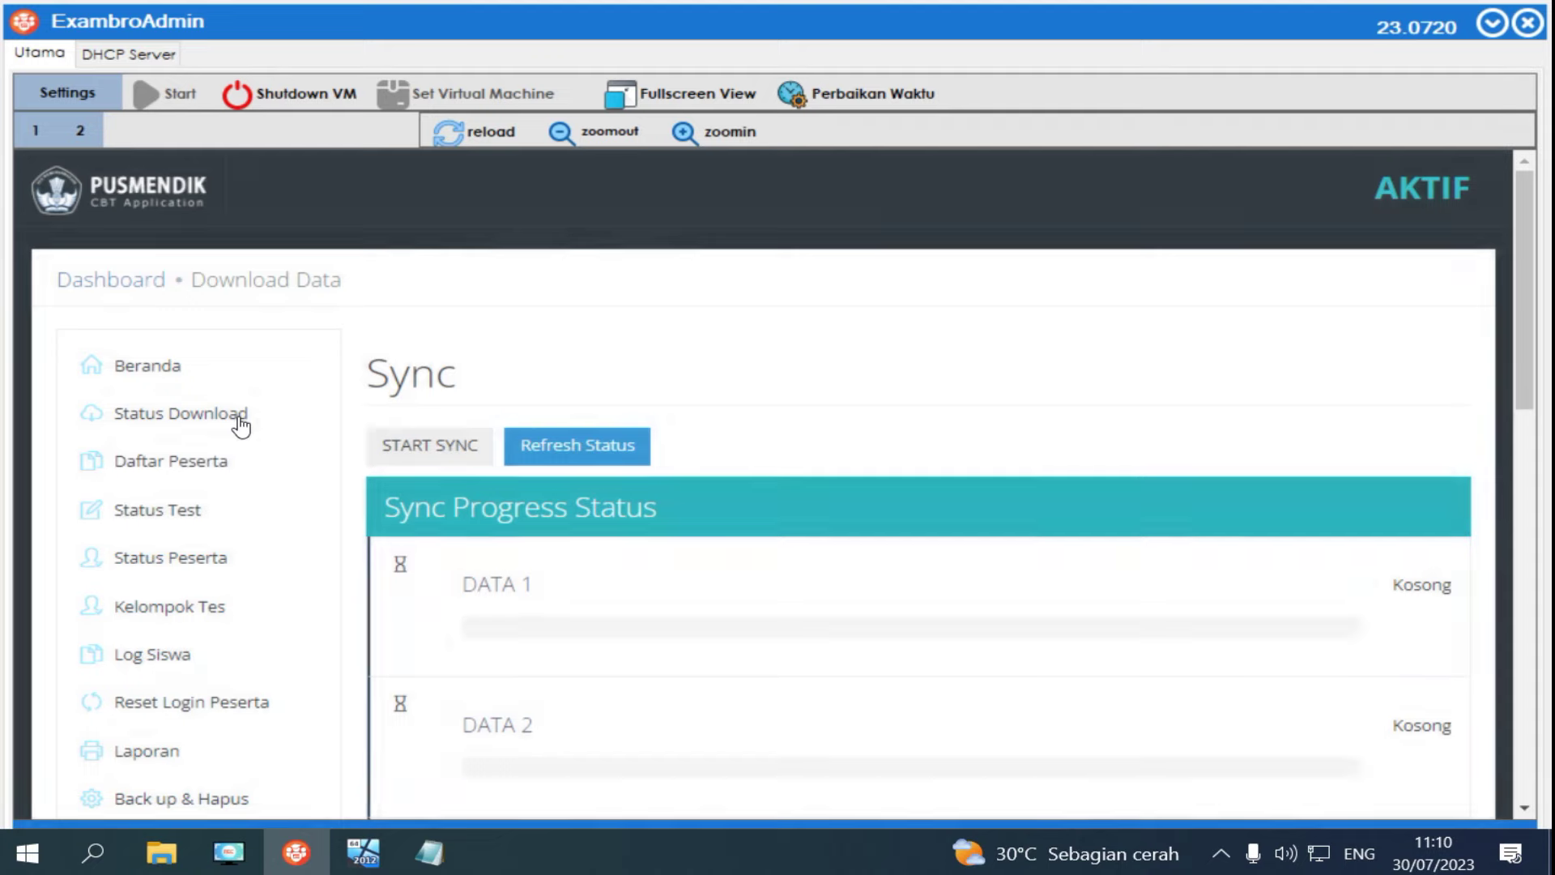
Refresh the download status to check each data set's count, then close the summary.
{"action": "left_click", "coordinate": [599, 454]}
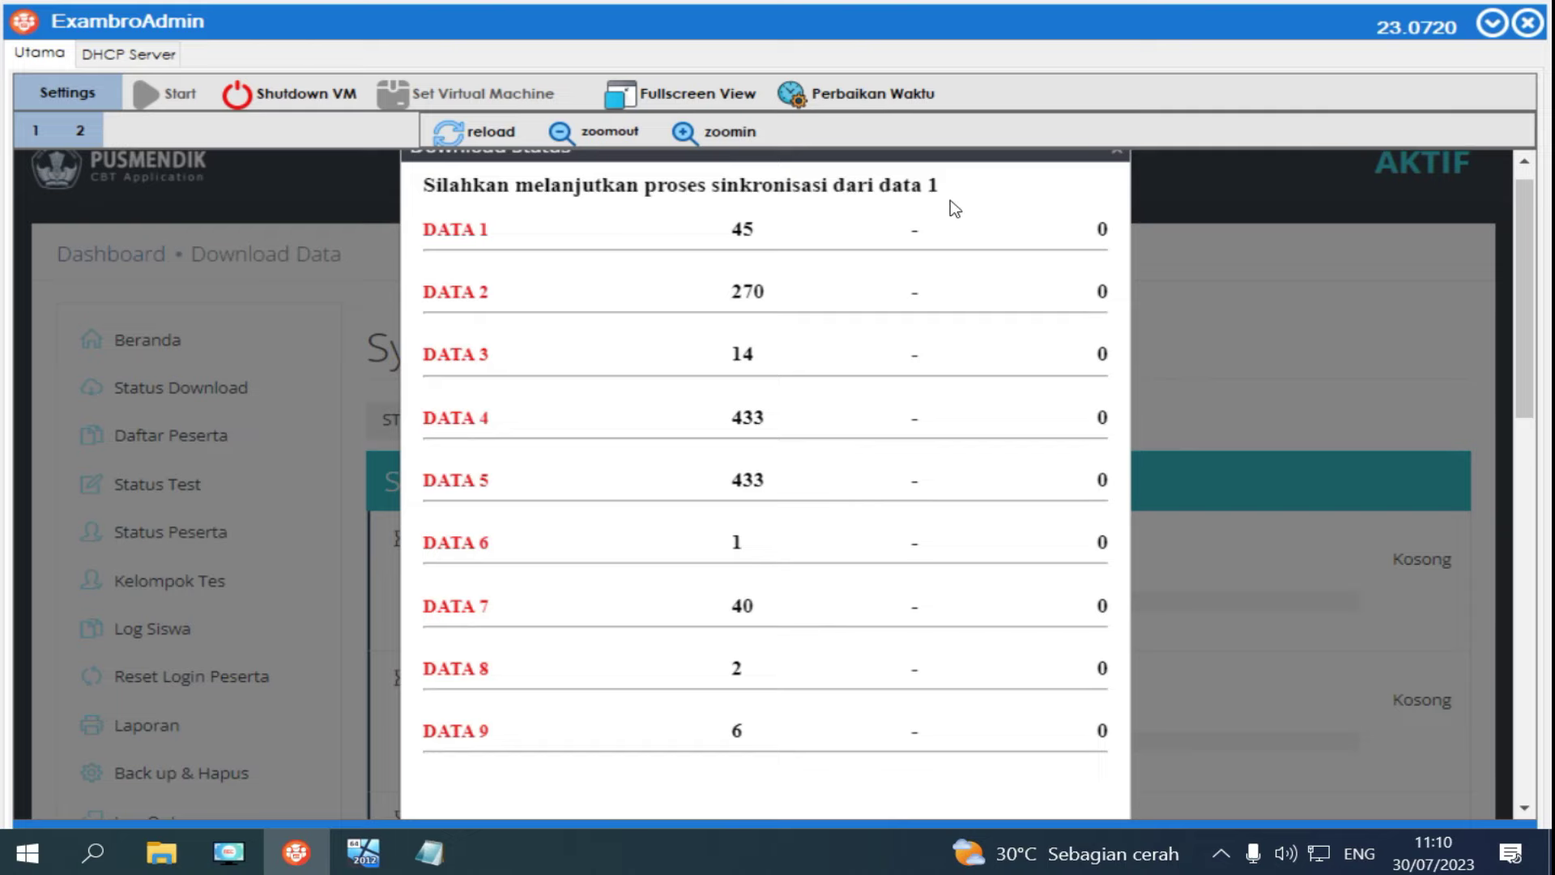
{"action": "scroll", "coordinate": [995, 215], "scroll_direction": "up", "scroll_amount": 1}
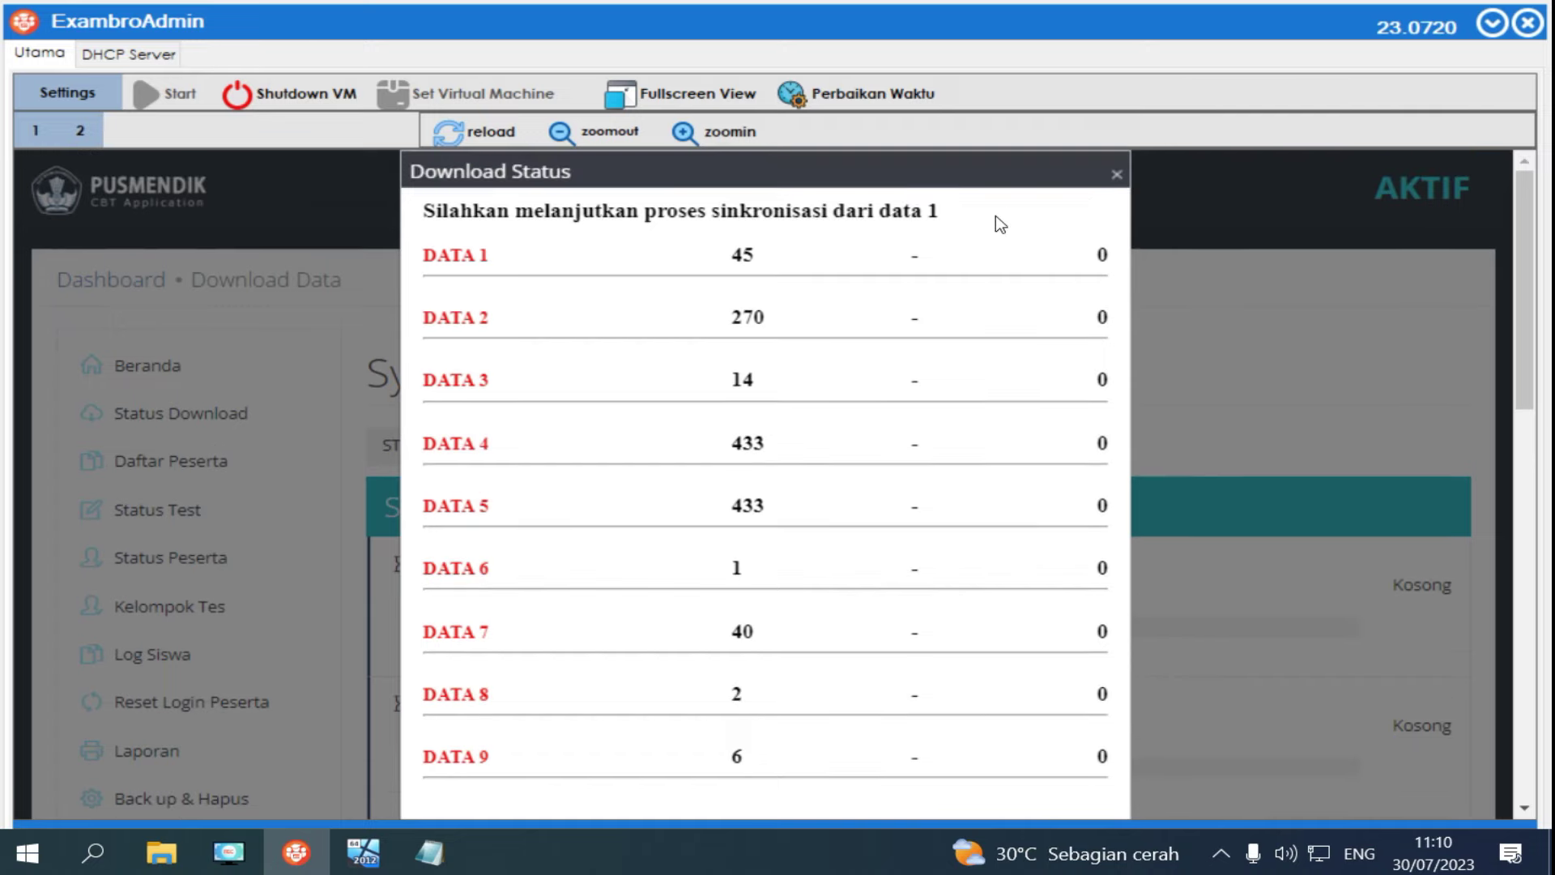
{"action": "left_click", "coordinate": [1115, 173]}
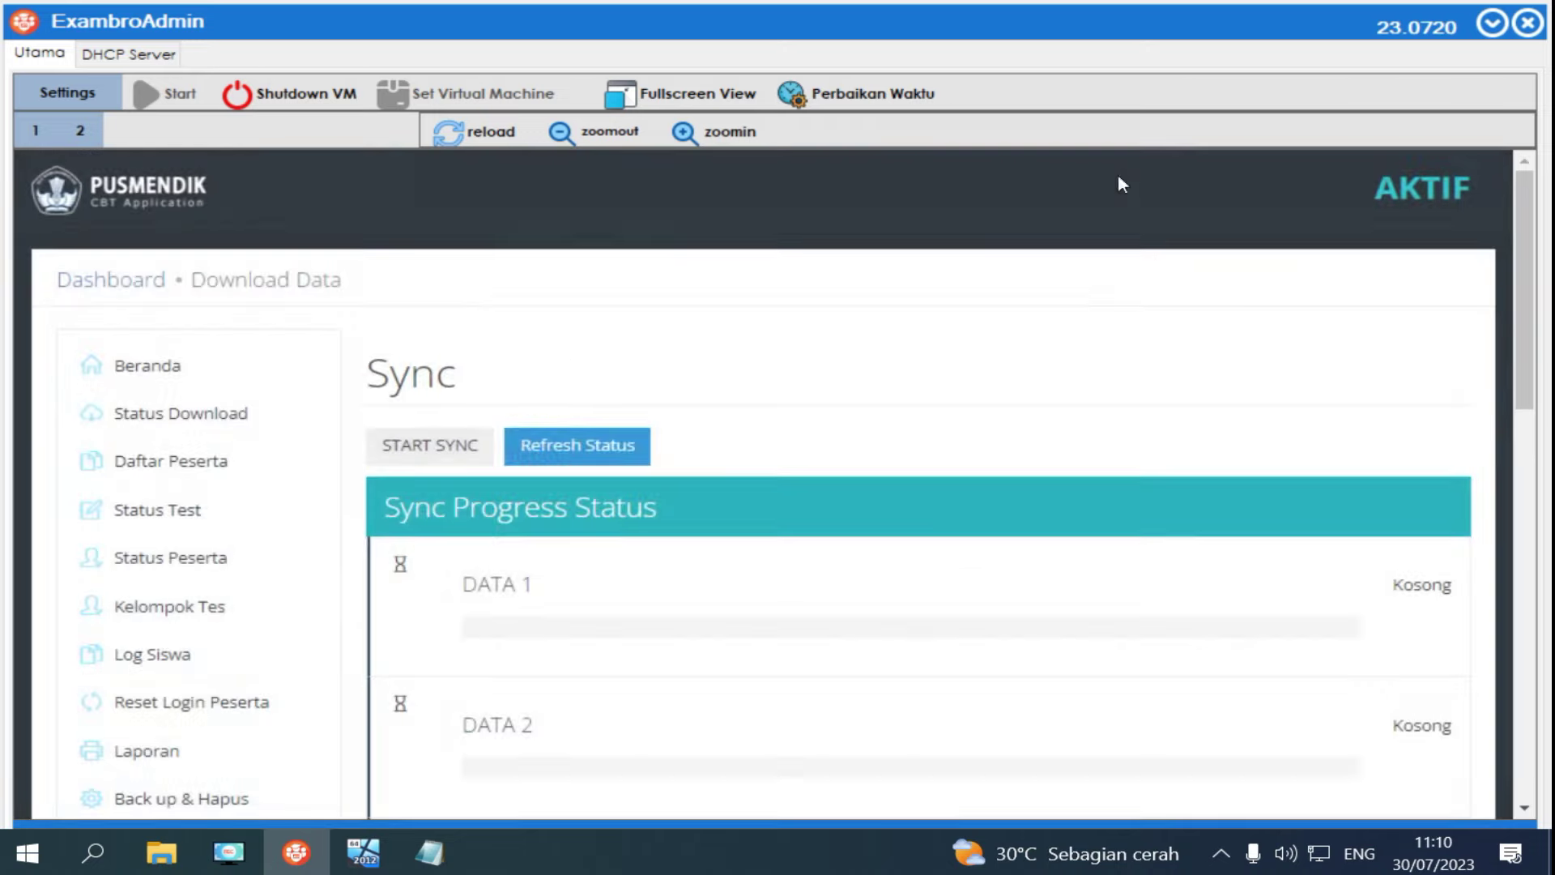
Start syncing the exam data and watch DATA 1–4 finish until the sync fails.
{"action": "left_click", "coordinate": [435, 451]}
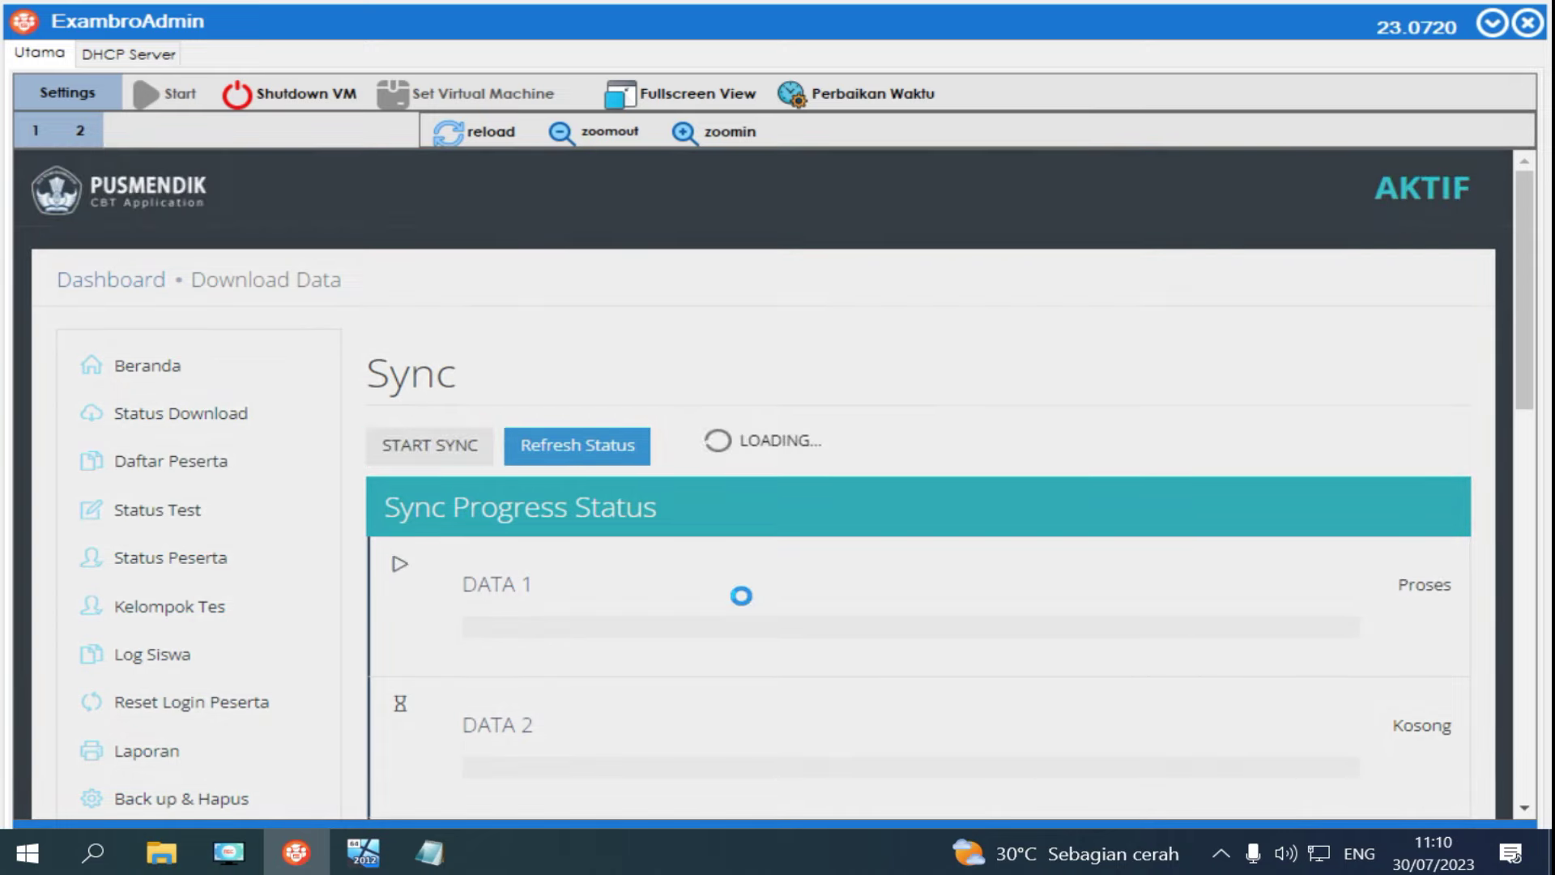
{"action": "scroll", "coordinate": [742, 599], "scroll_direction": "down", "scroll_amount": 1}
{"action": "scroll", "coordinate": [742, 598], "scroll_direction": "down", "scroll_amount": 10}
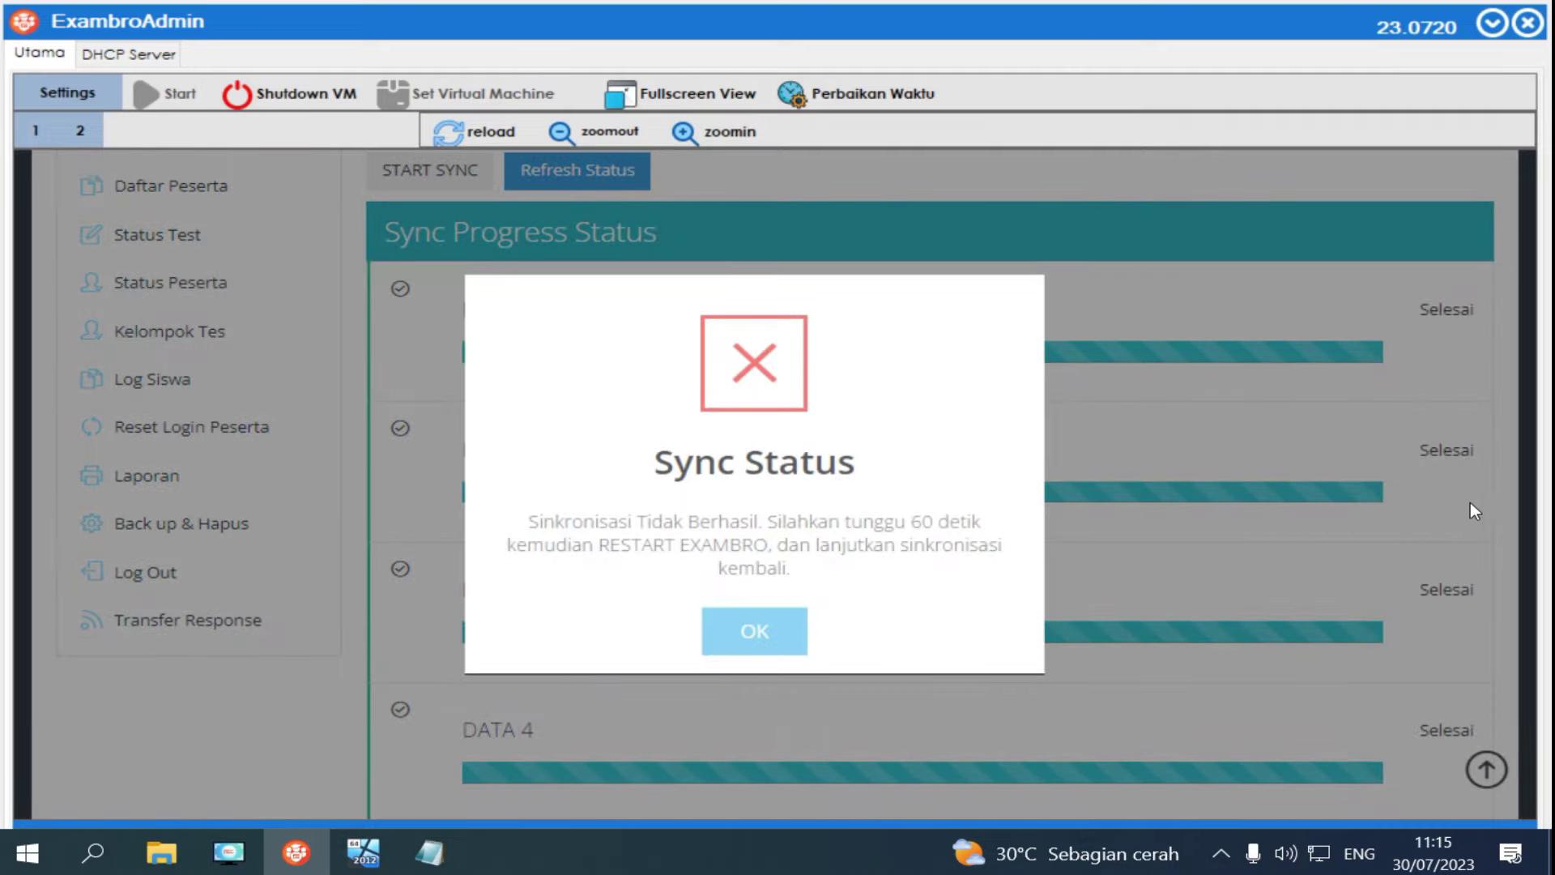
Dismiss the Sync Status error, shut down the anbk VM, and close ExambroAdmin.
{"action": "left_click", "coordinate": [776, 639]}
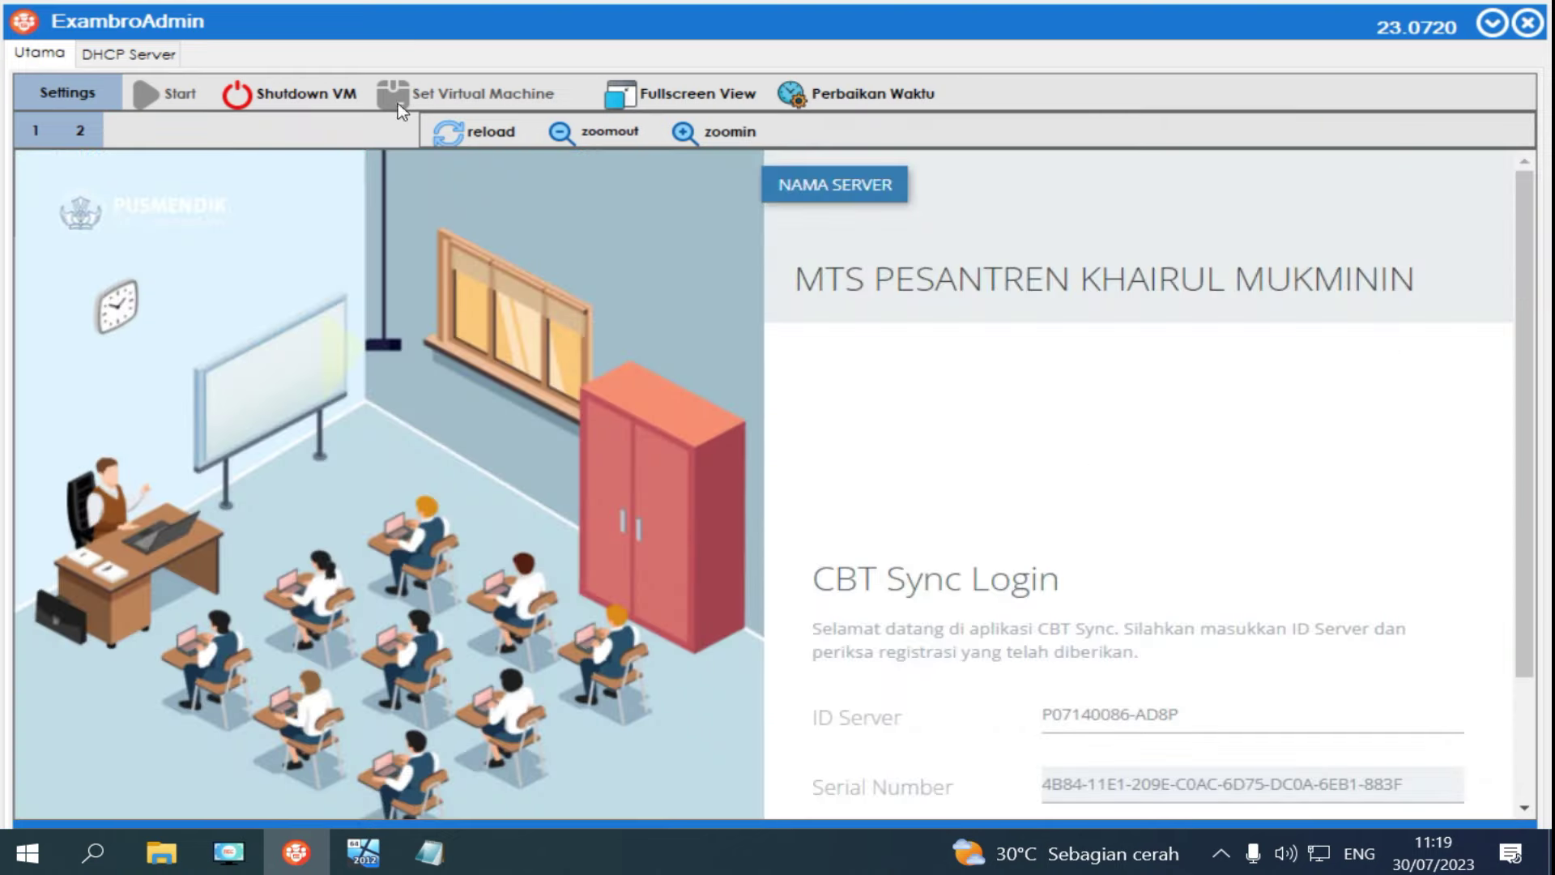
{"action": "left_click", "coordinate": [322, 98]}
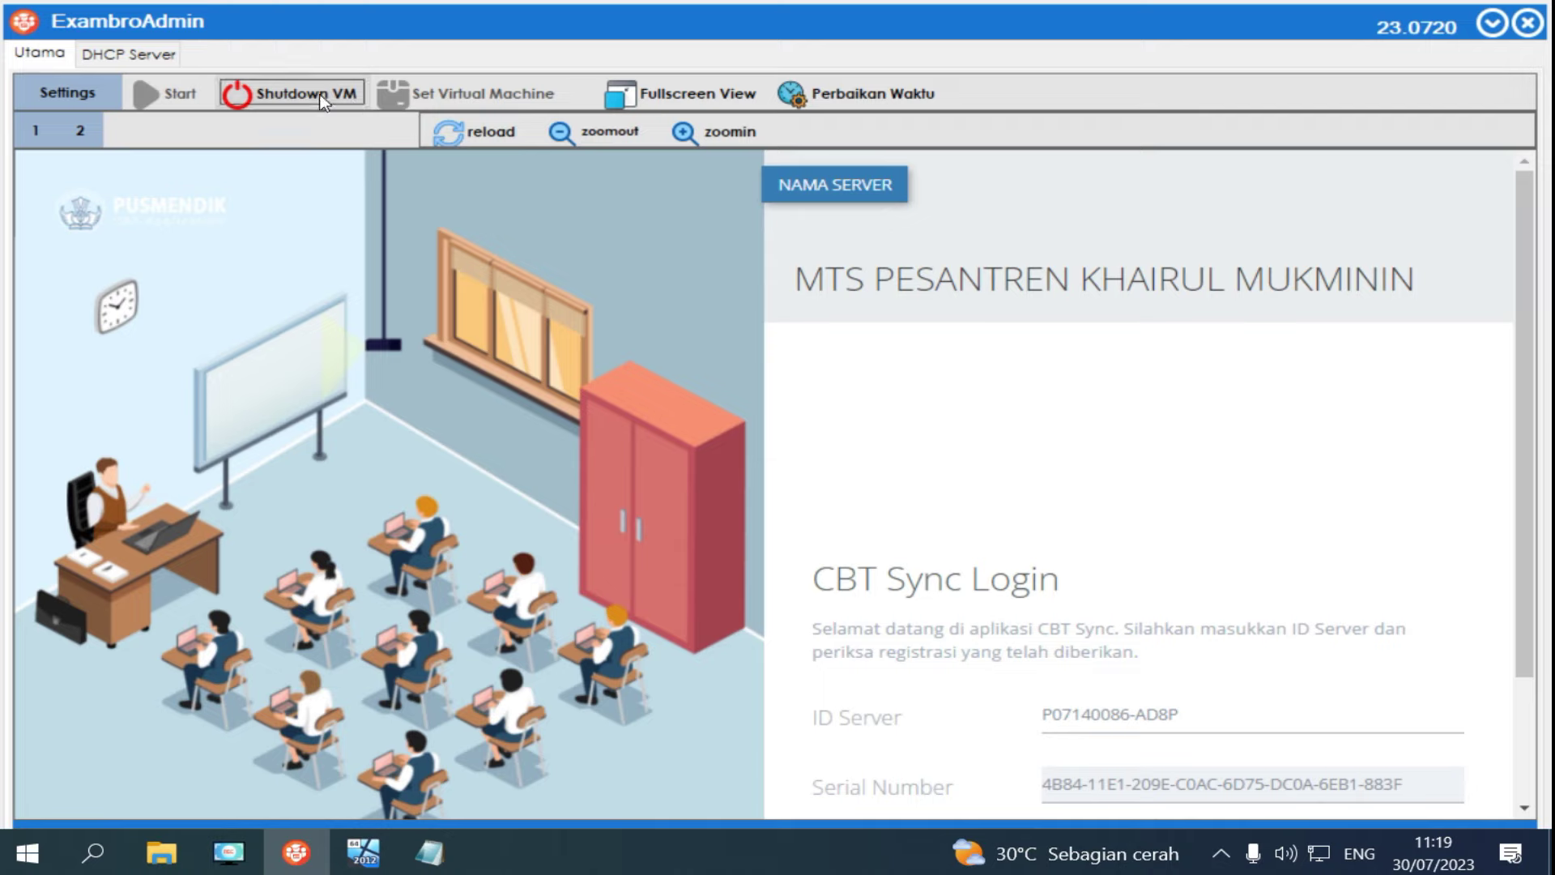
{"action": "left_click", "coordinate": [766, 507]}
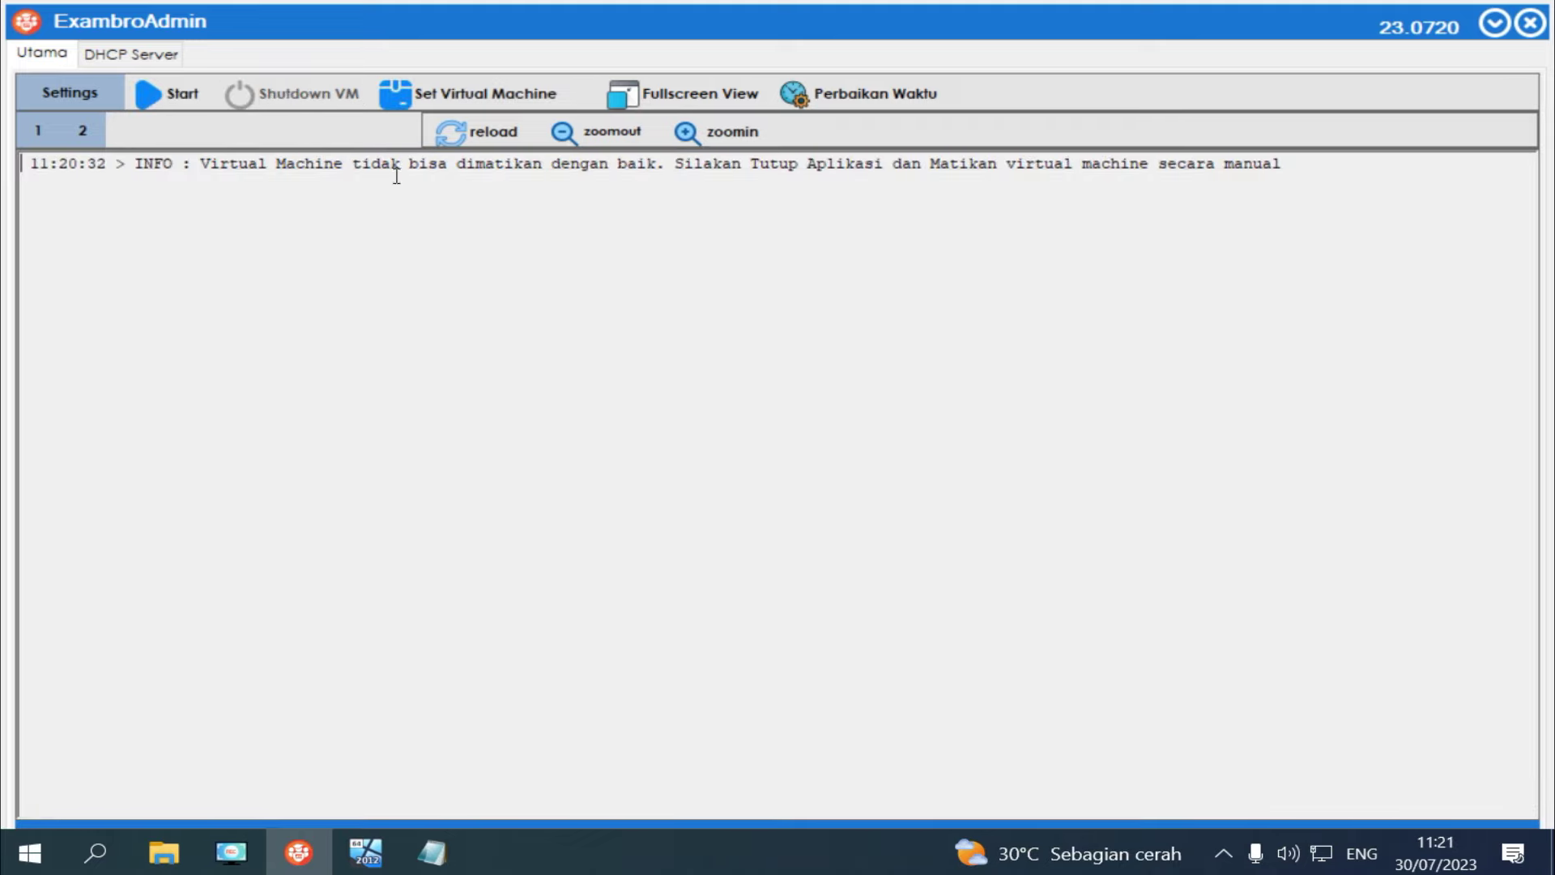
{"action": "left_click", "coordinate": [1531, 25]}
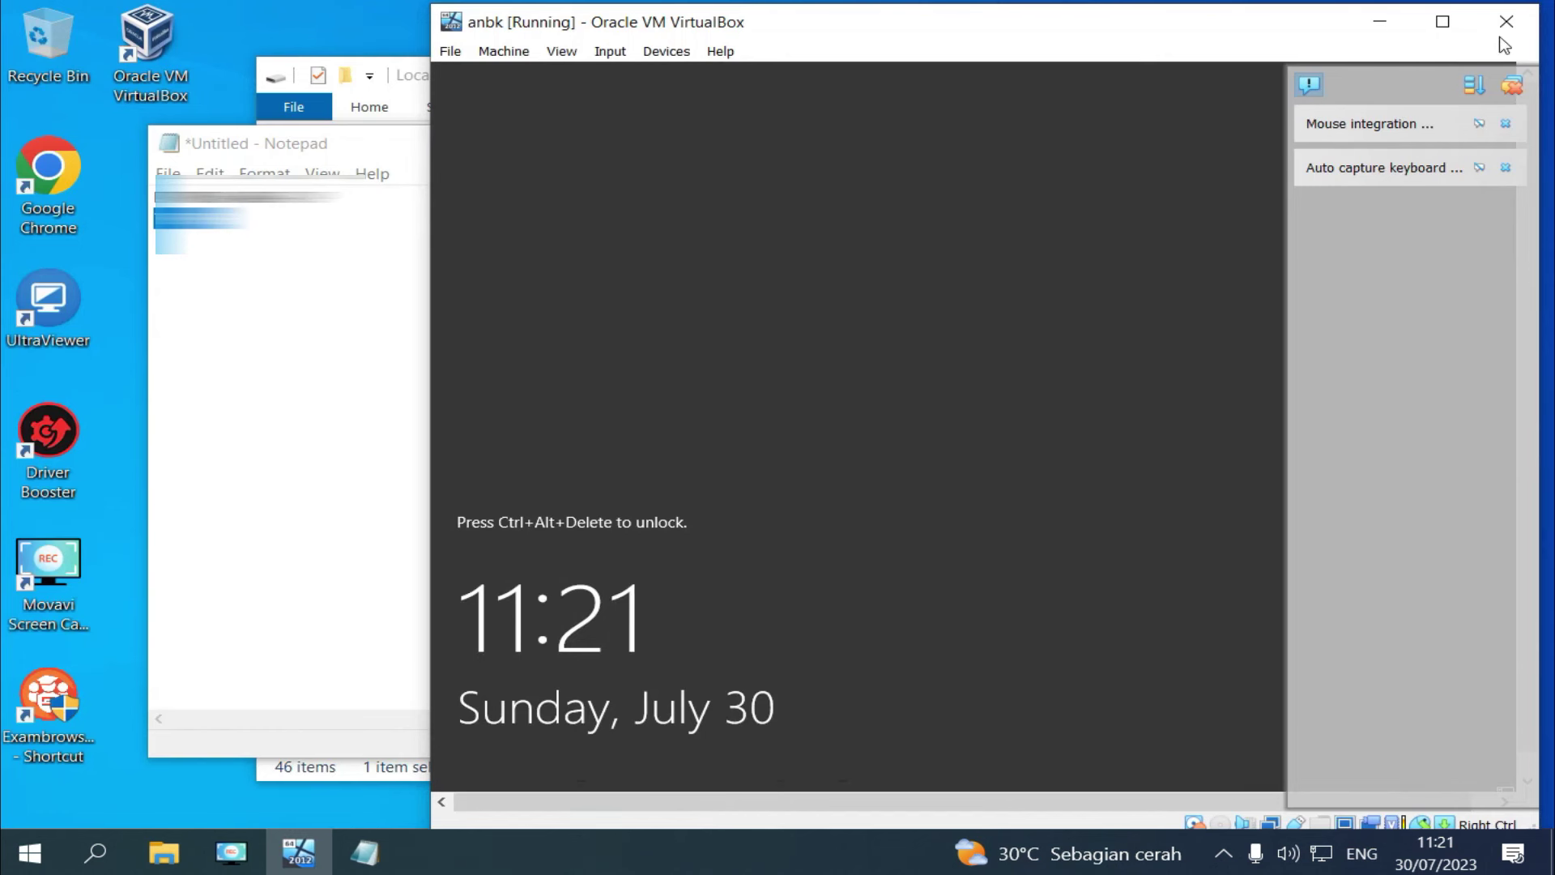
Close the anbk VM window, choosing to power off the machine.
{"action": "left_click", "coordinate": [1507, 24]}
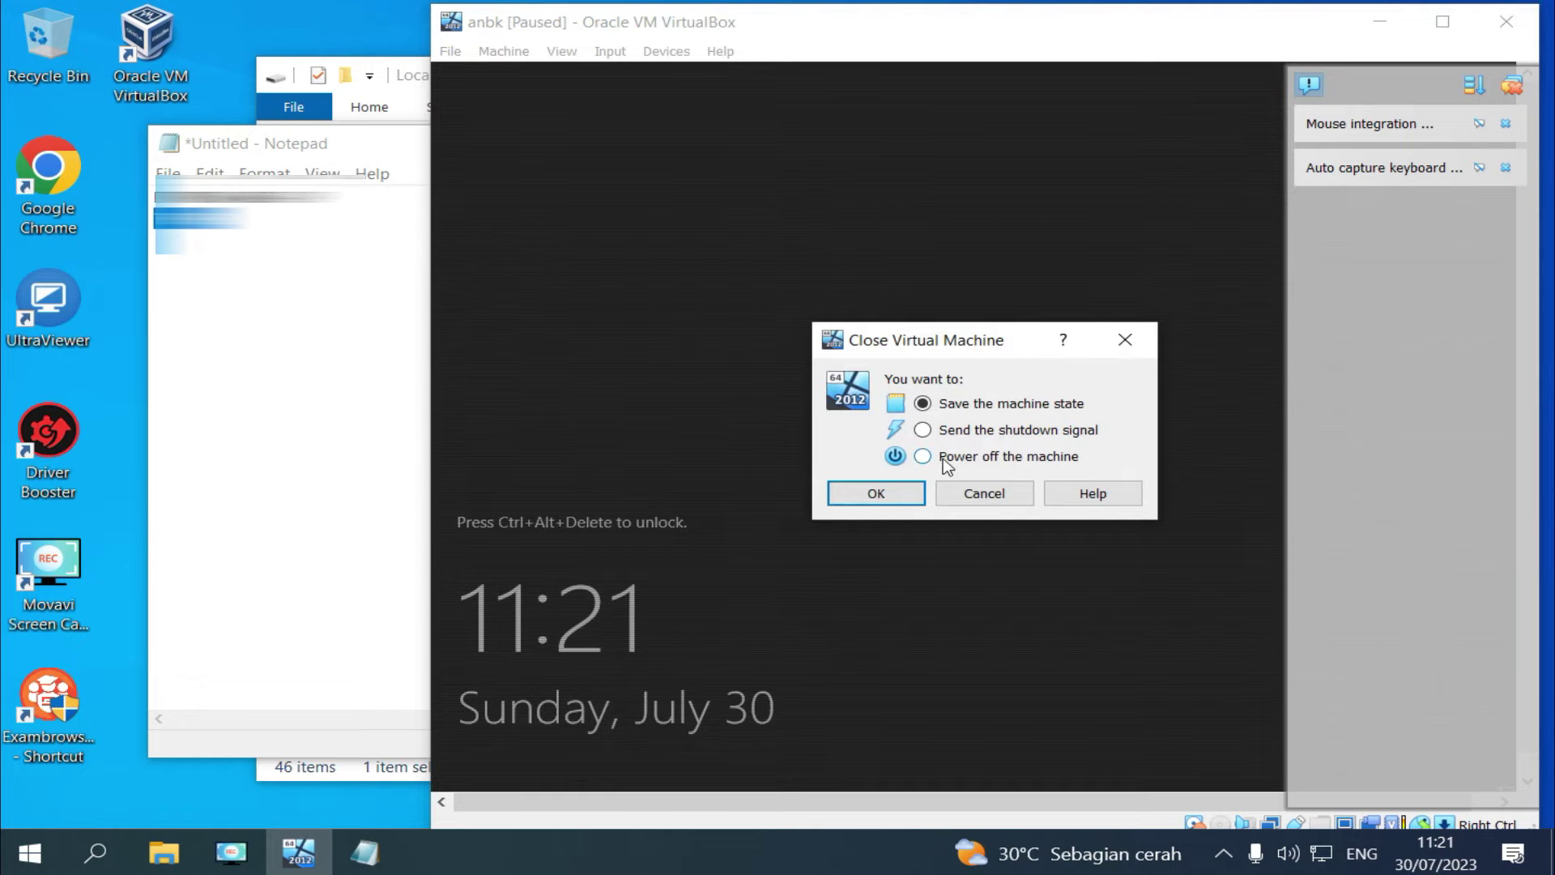
{"action": "left_click", "coordinate": [876, 494]}
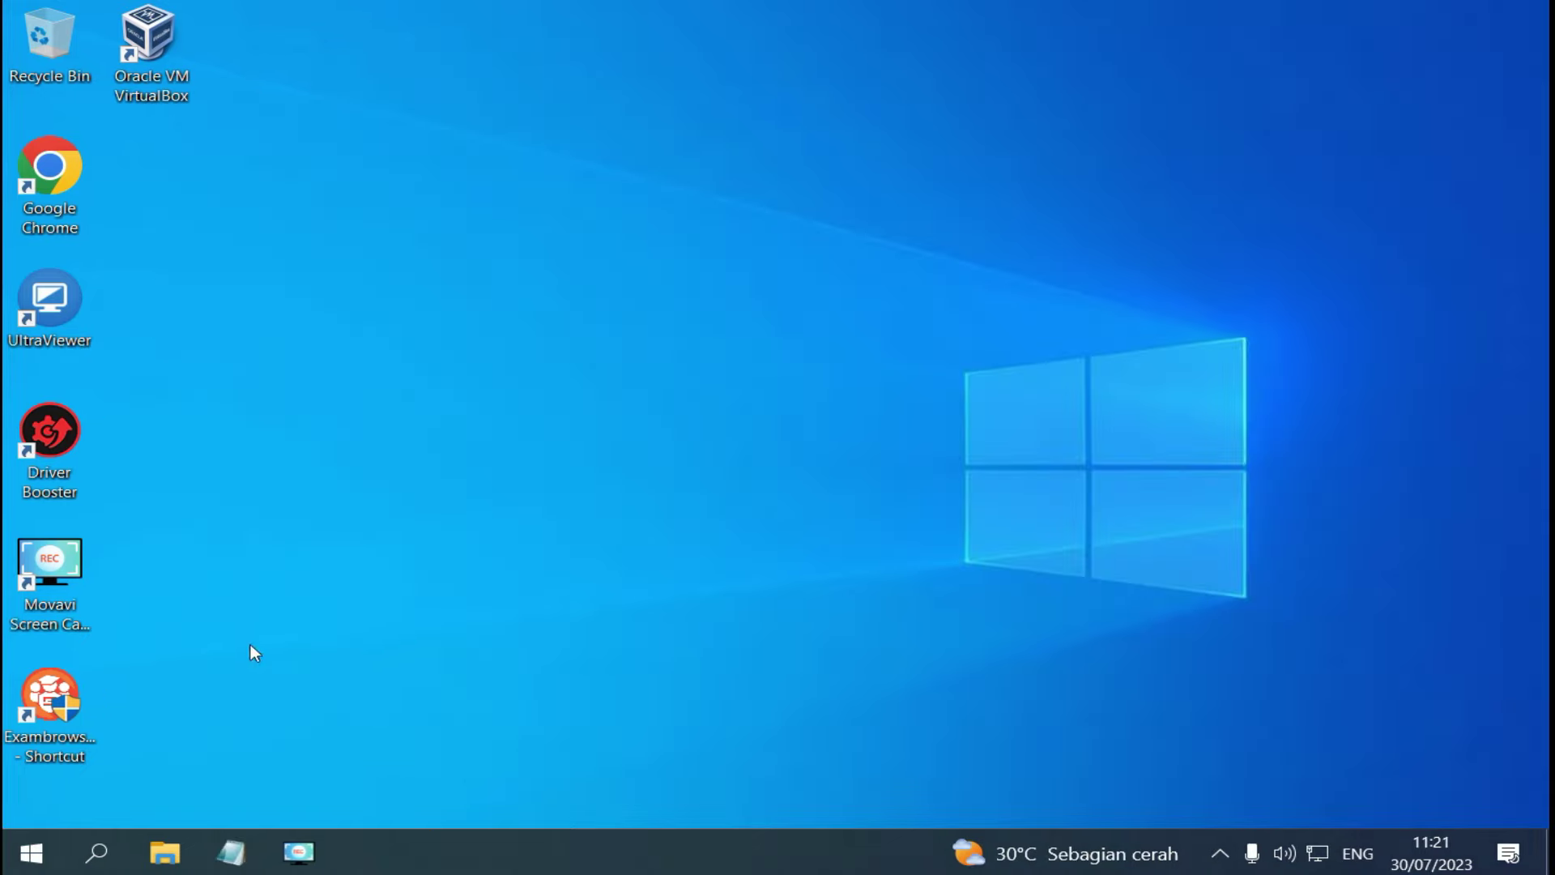
Relaunch Exambrowser admin, start the anbk VM, and open the CBT Sync login page.
{"action": "double_click", "coordinate": [65, 693]}
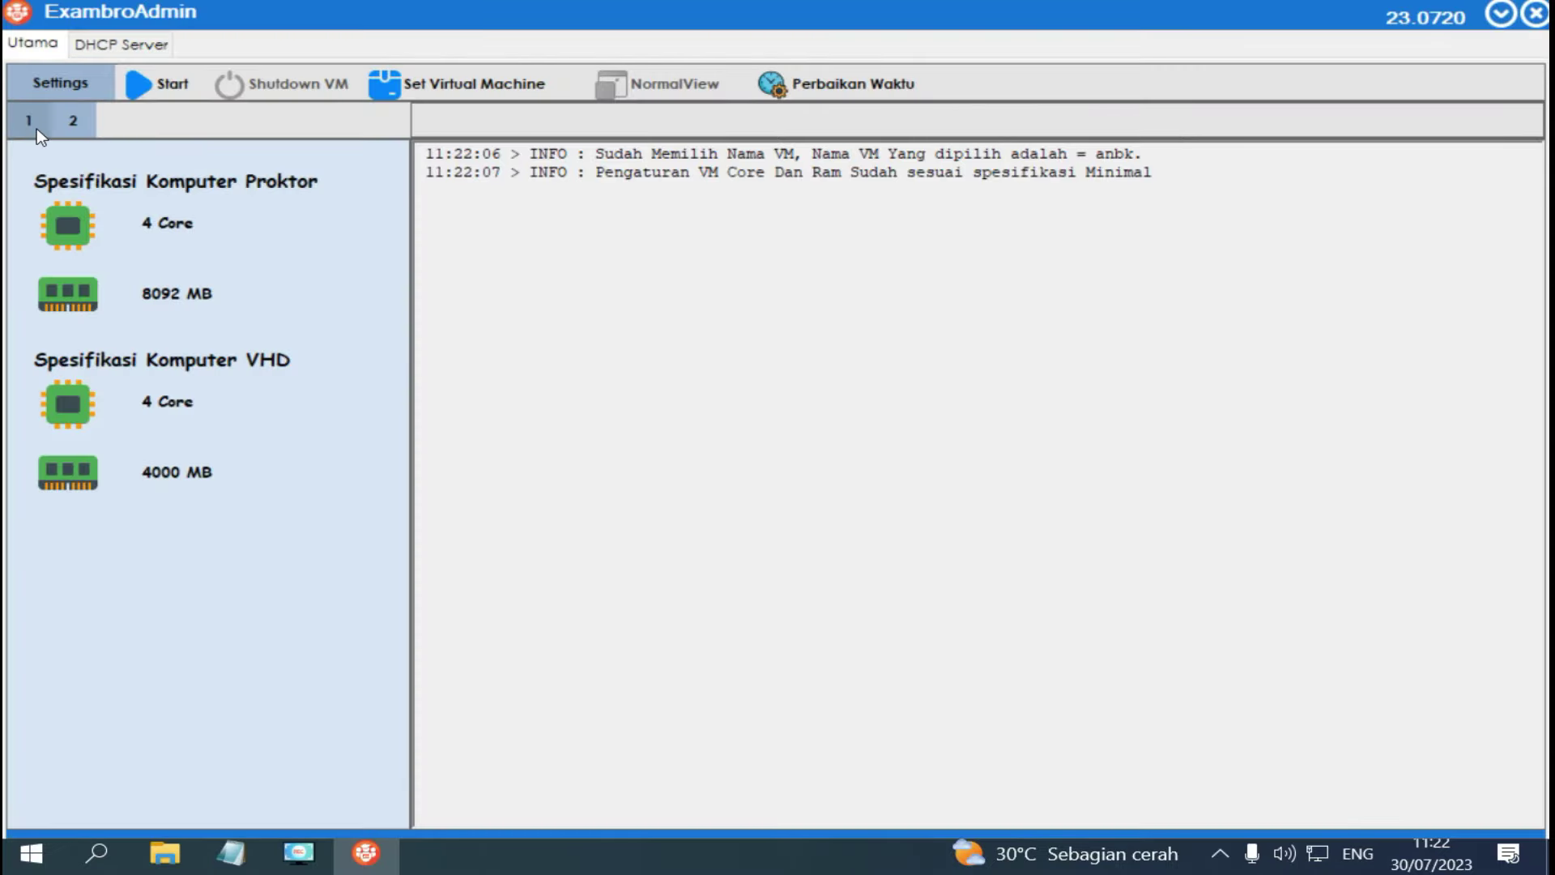
{"action": "left_click", "coordinate": [31, 126]}
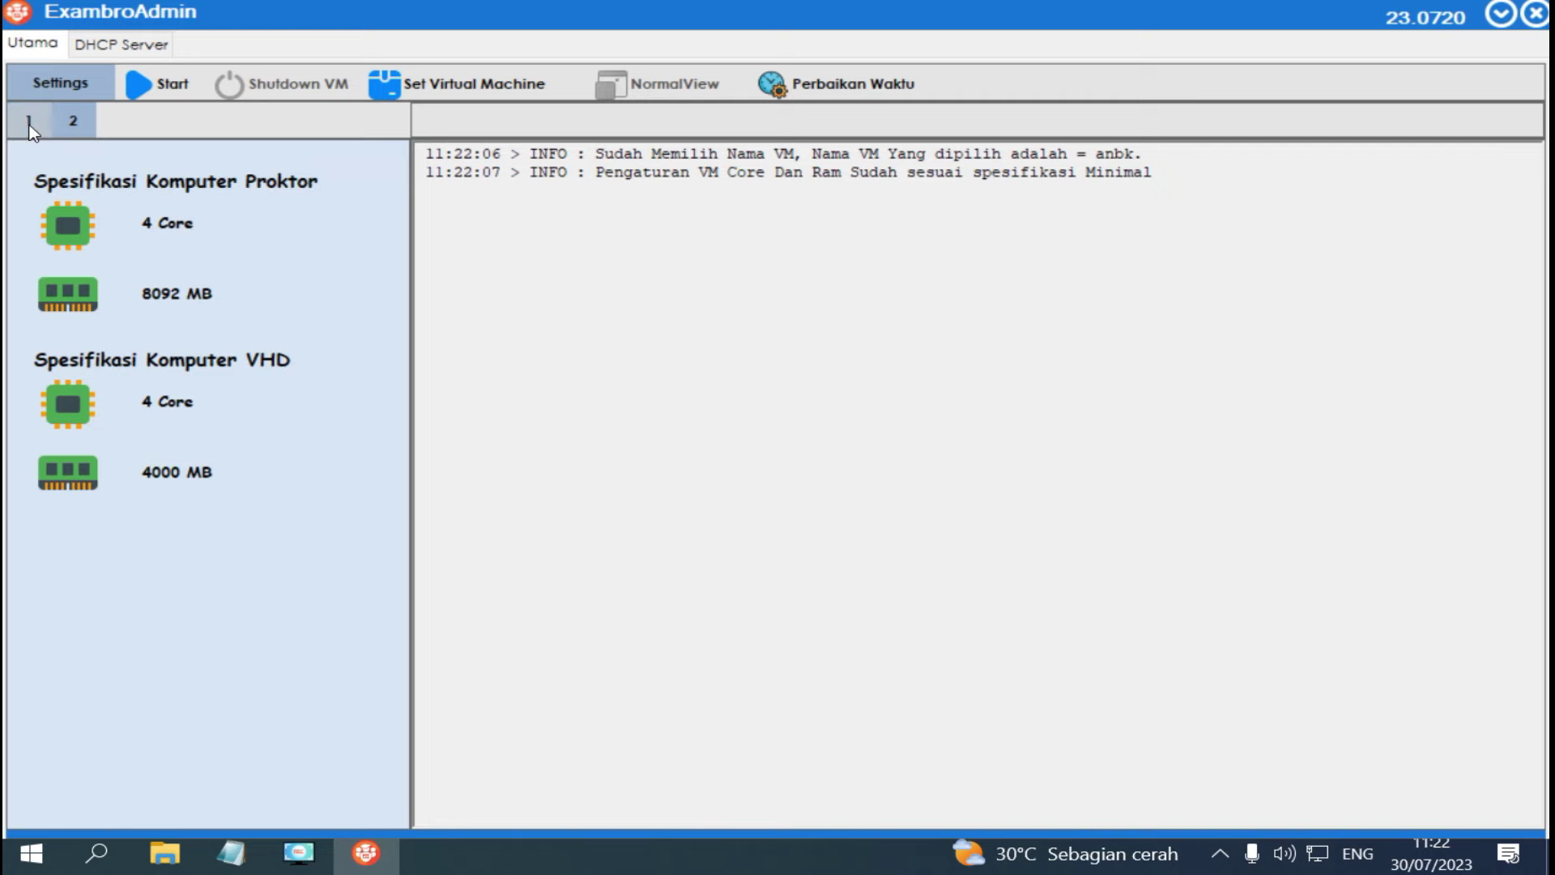
{"action": "left_click", "coordinate": [167, 91]}
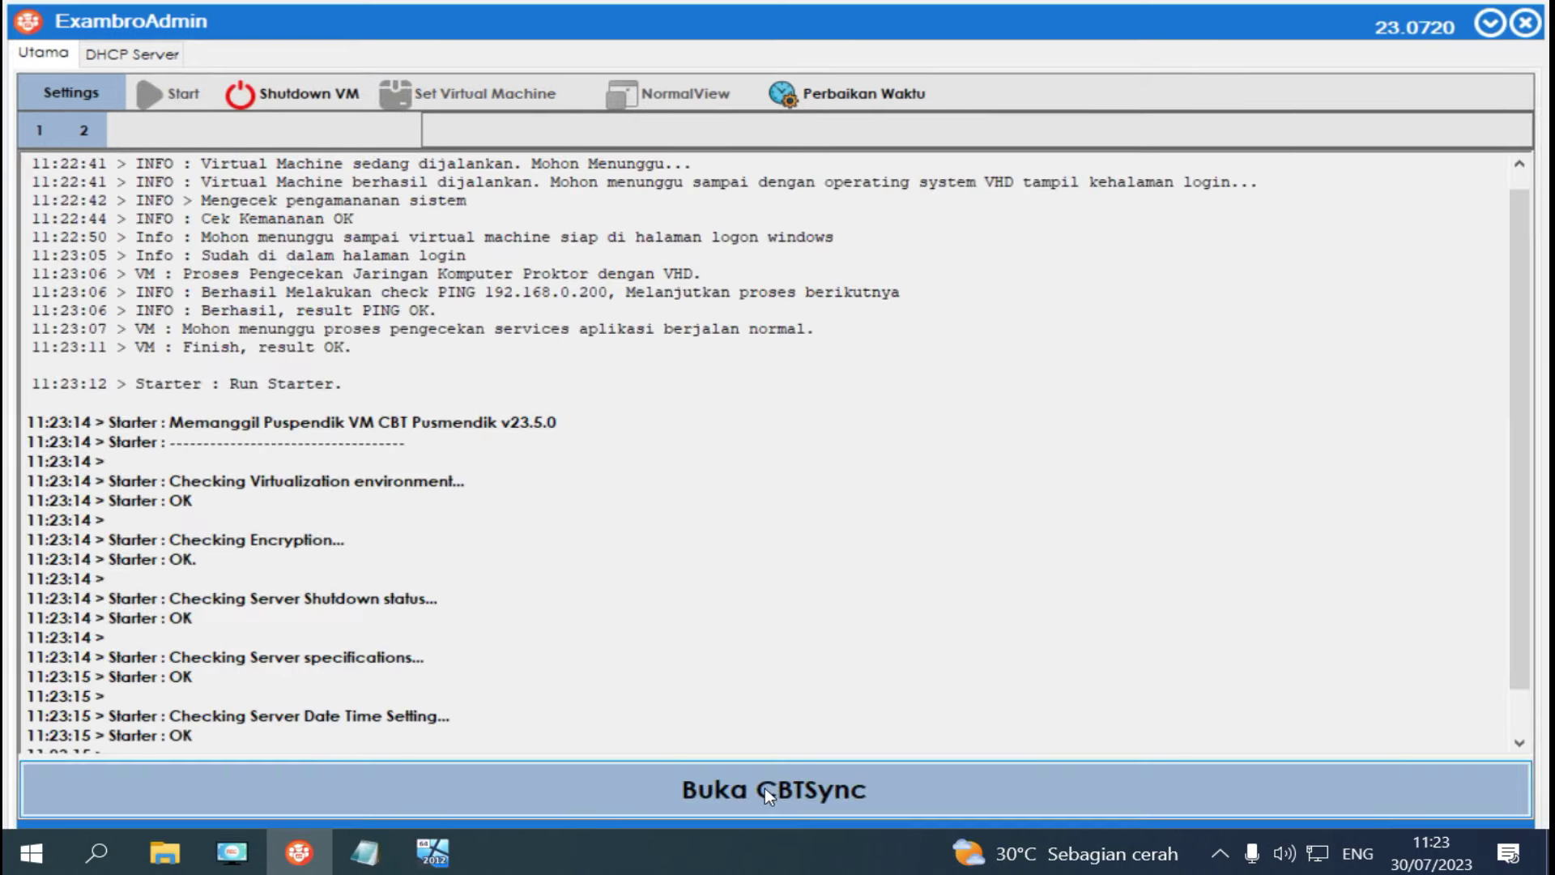
{"action": "left_click", "coordinate": [764, 789]}
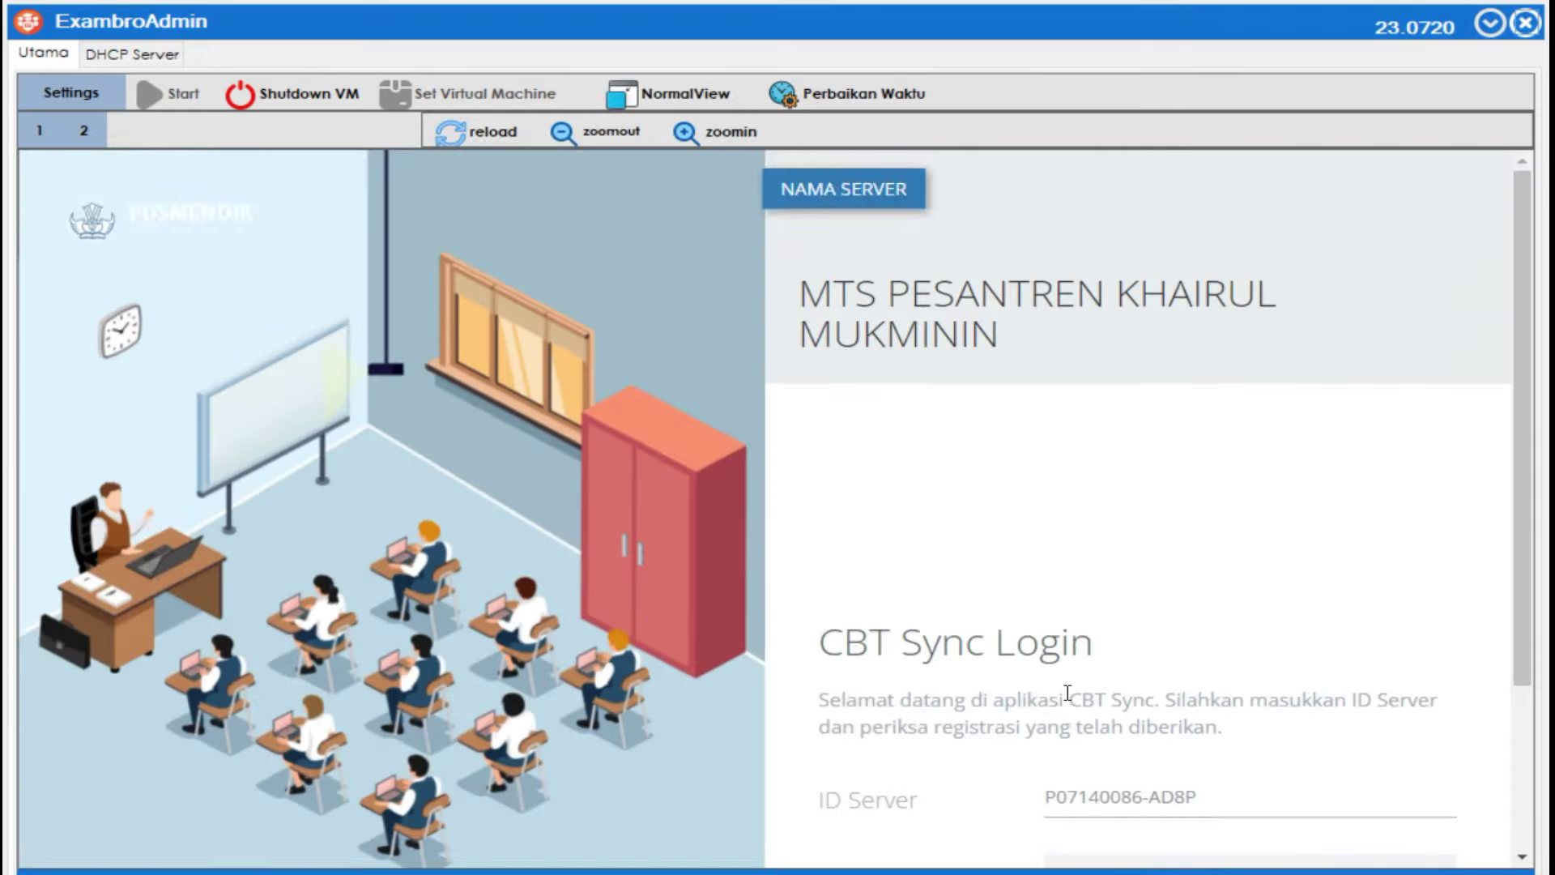
{"action": "scroll", "coordinate": [1067, 692], "scroll_direction": "down", "scroll_amount": 2}
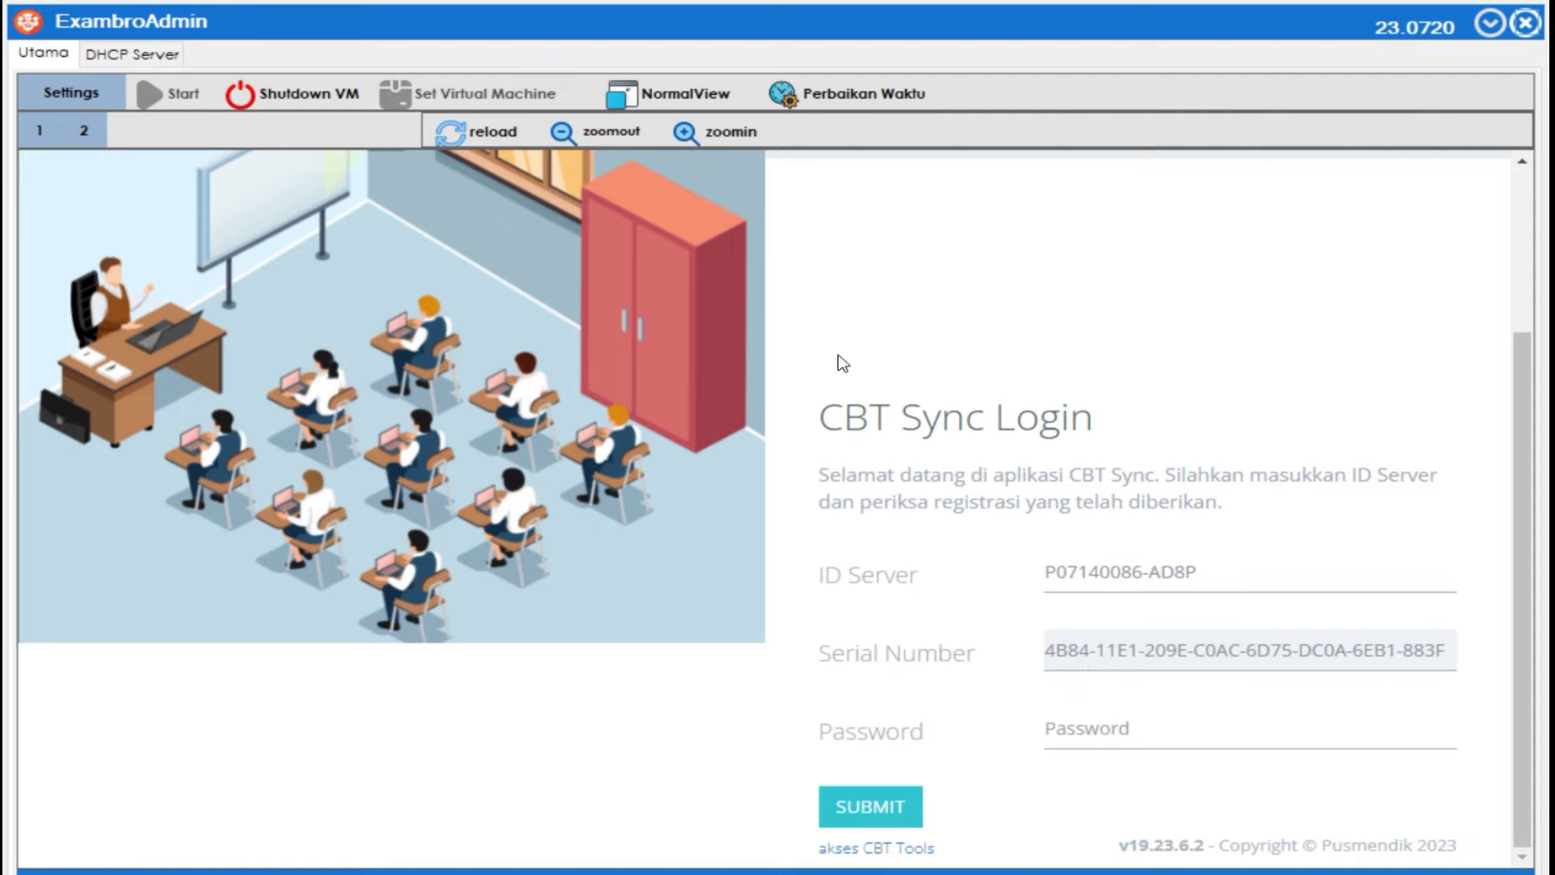
Switch to NormalView with the admin password, then log in to CBT Sync with its password.
{"action": "left_click", "coordinate": [685, 94]}
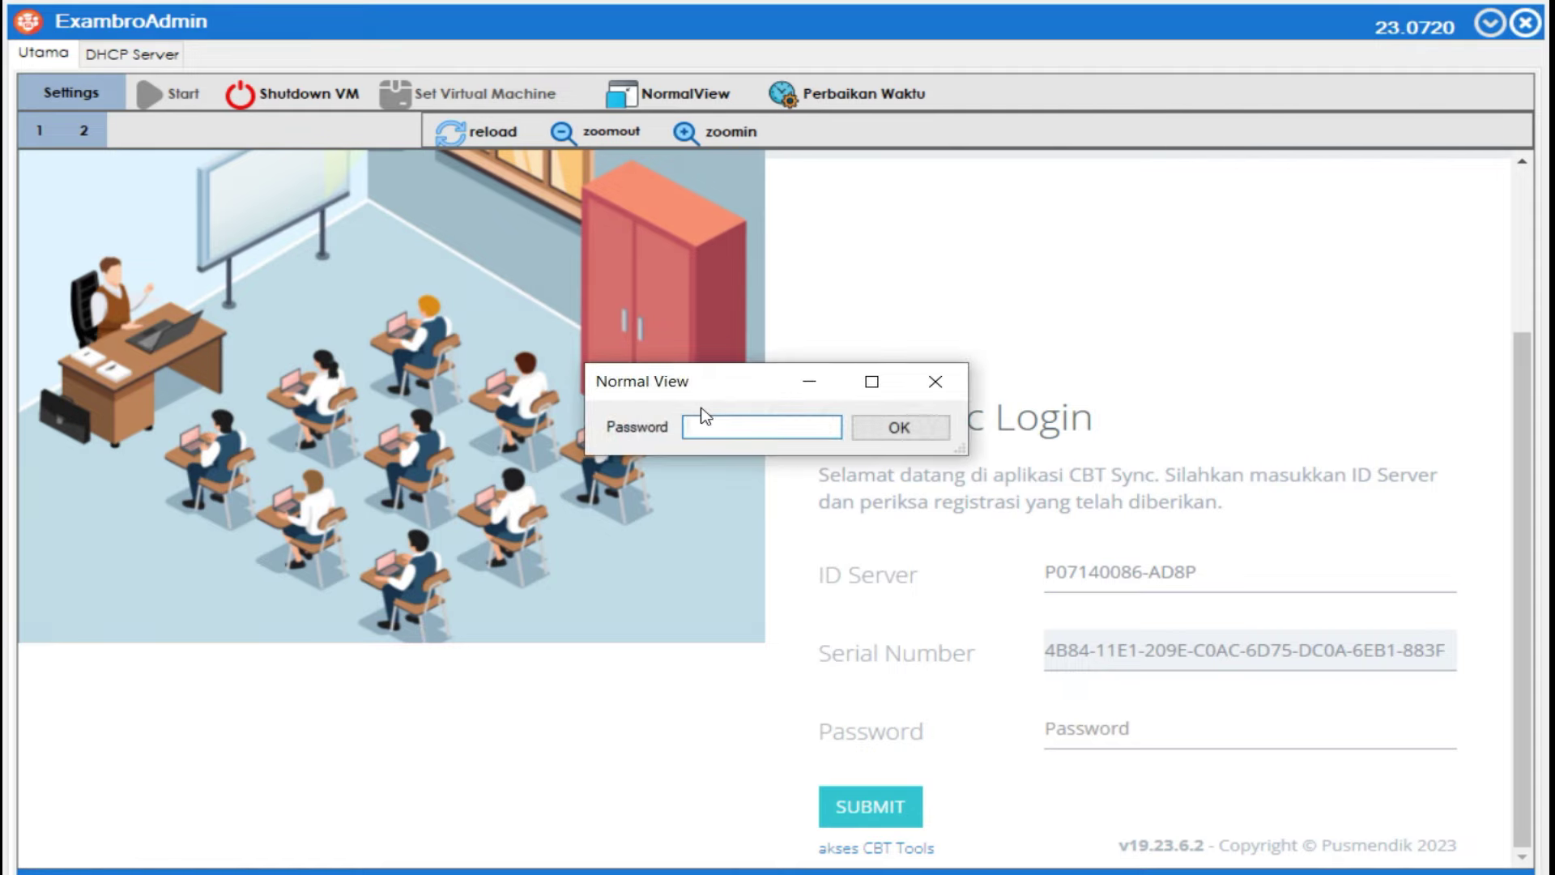
{"action": "type", "text": "*"}
{"action": "left_click", "coordinate": [896, 425]}
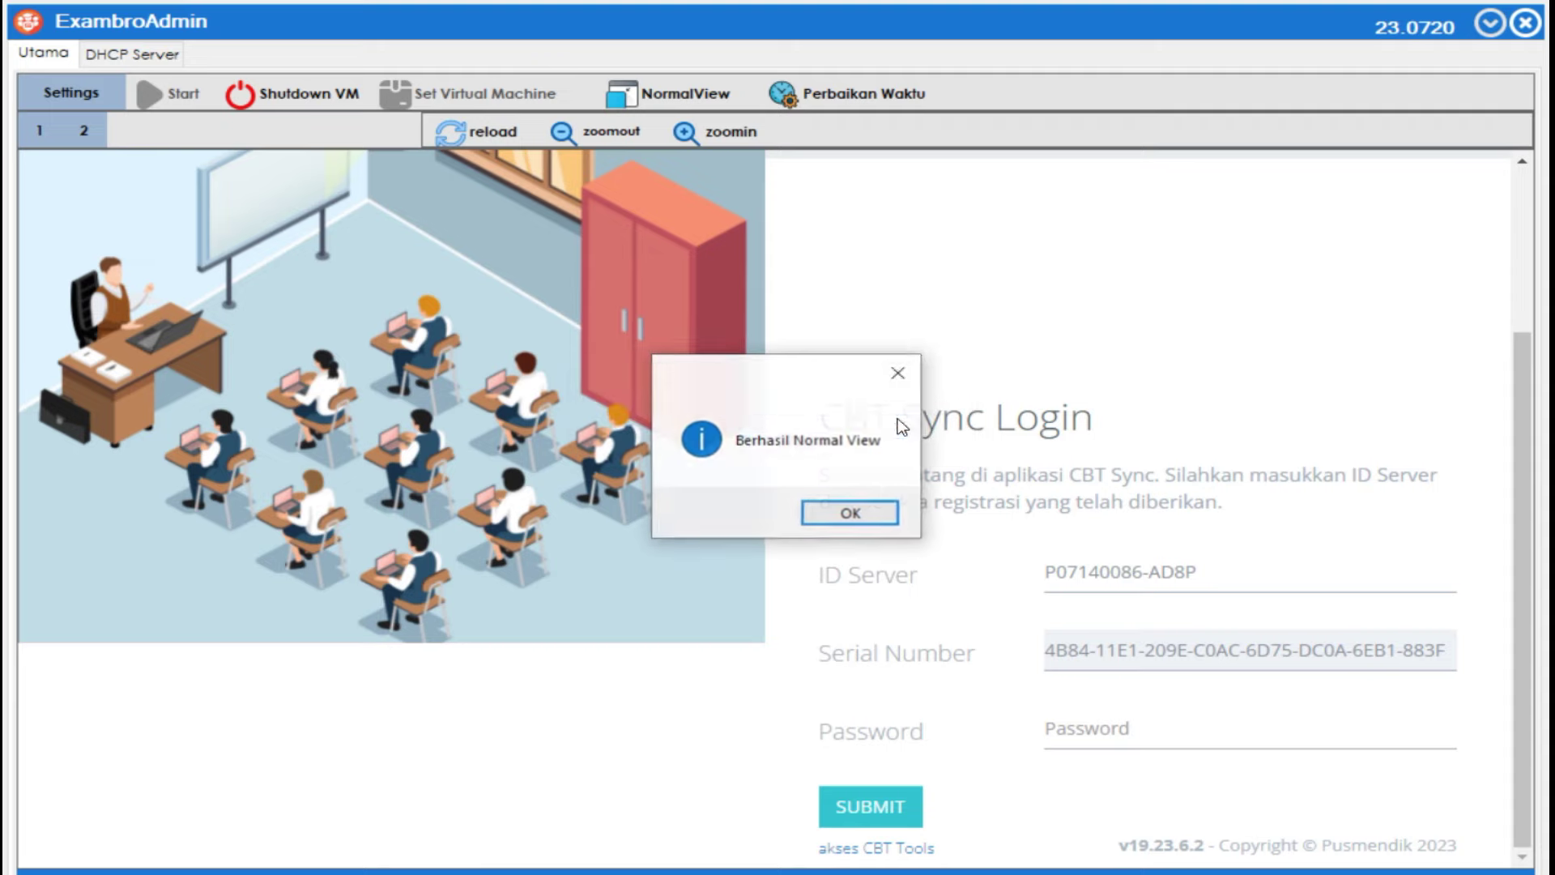
{"action": "left_click", "coordinate": [850, 514]}
{"action": "type", "text": "*****"}
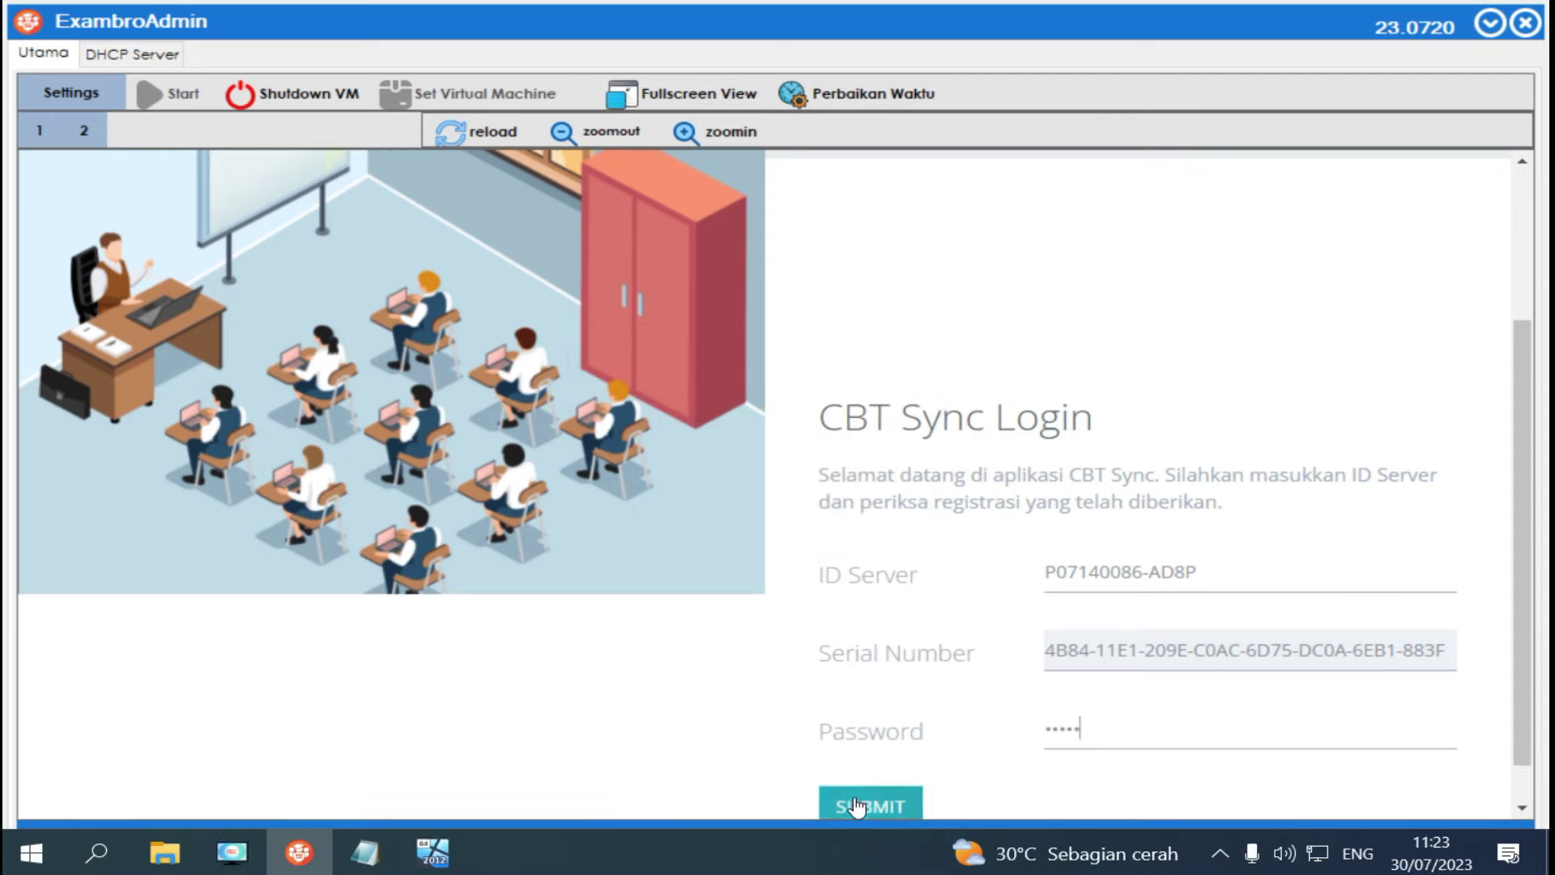
{"action": "left_click", "coordinate": [854, 806]}
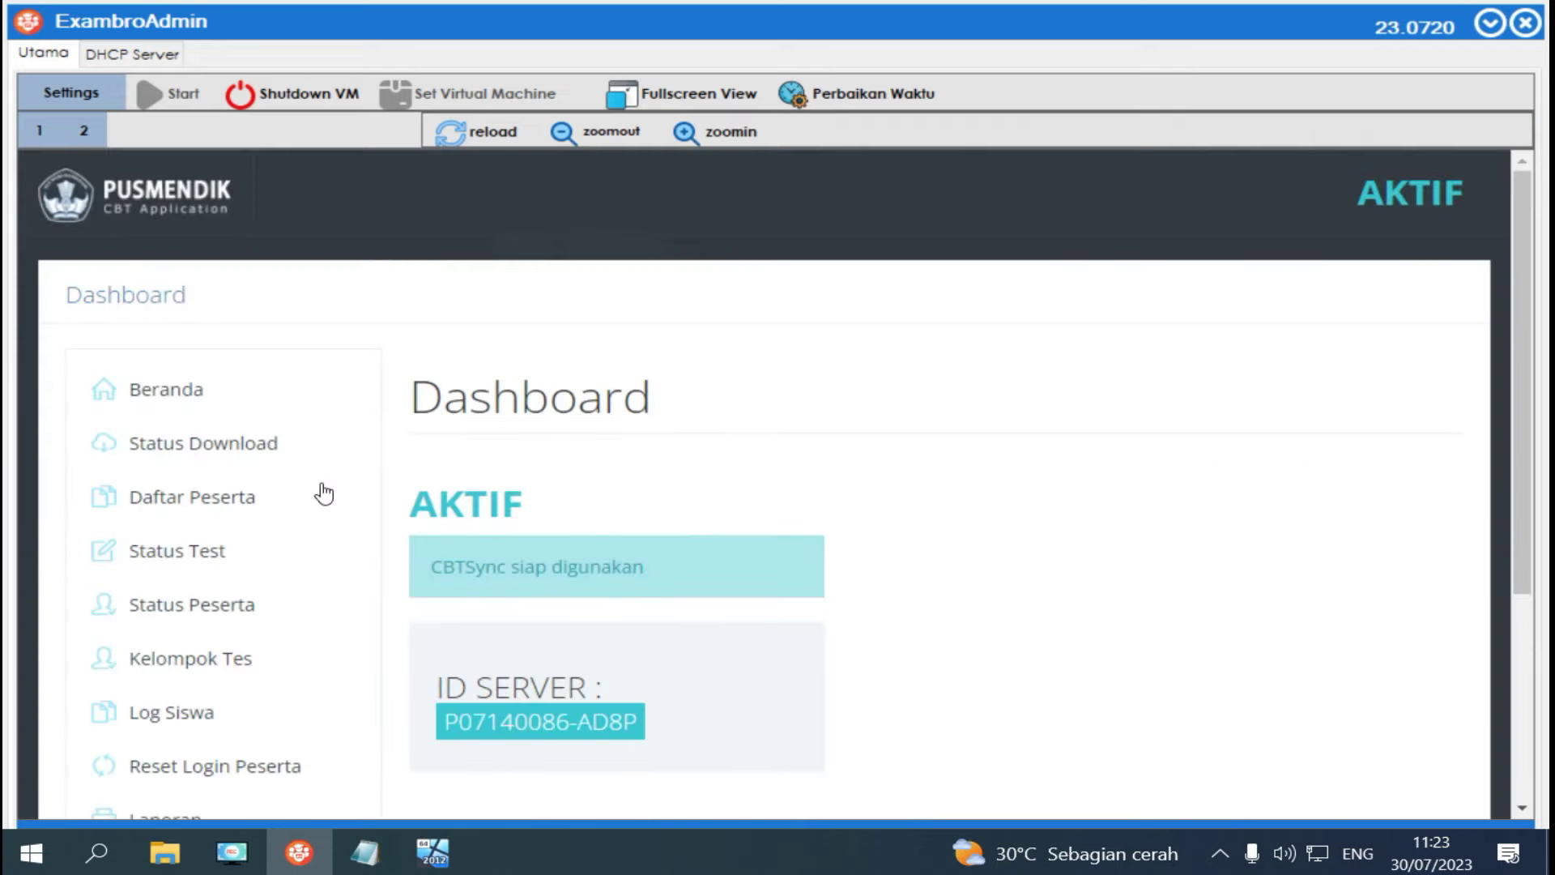
Open Status Download, refresh the per-data-set download status, and close the summary.
{"action": "left_click", "coordinate": [202, 451]}
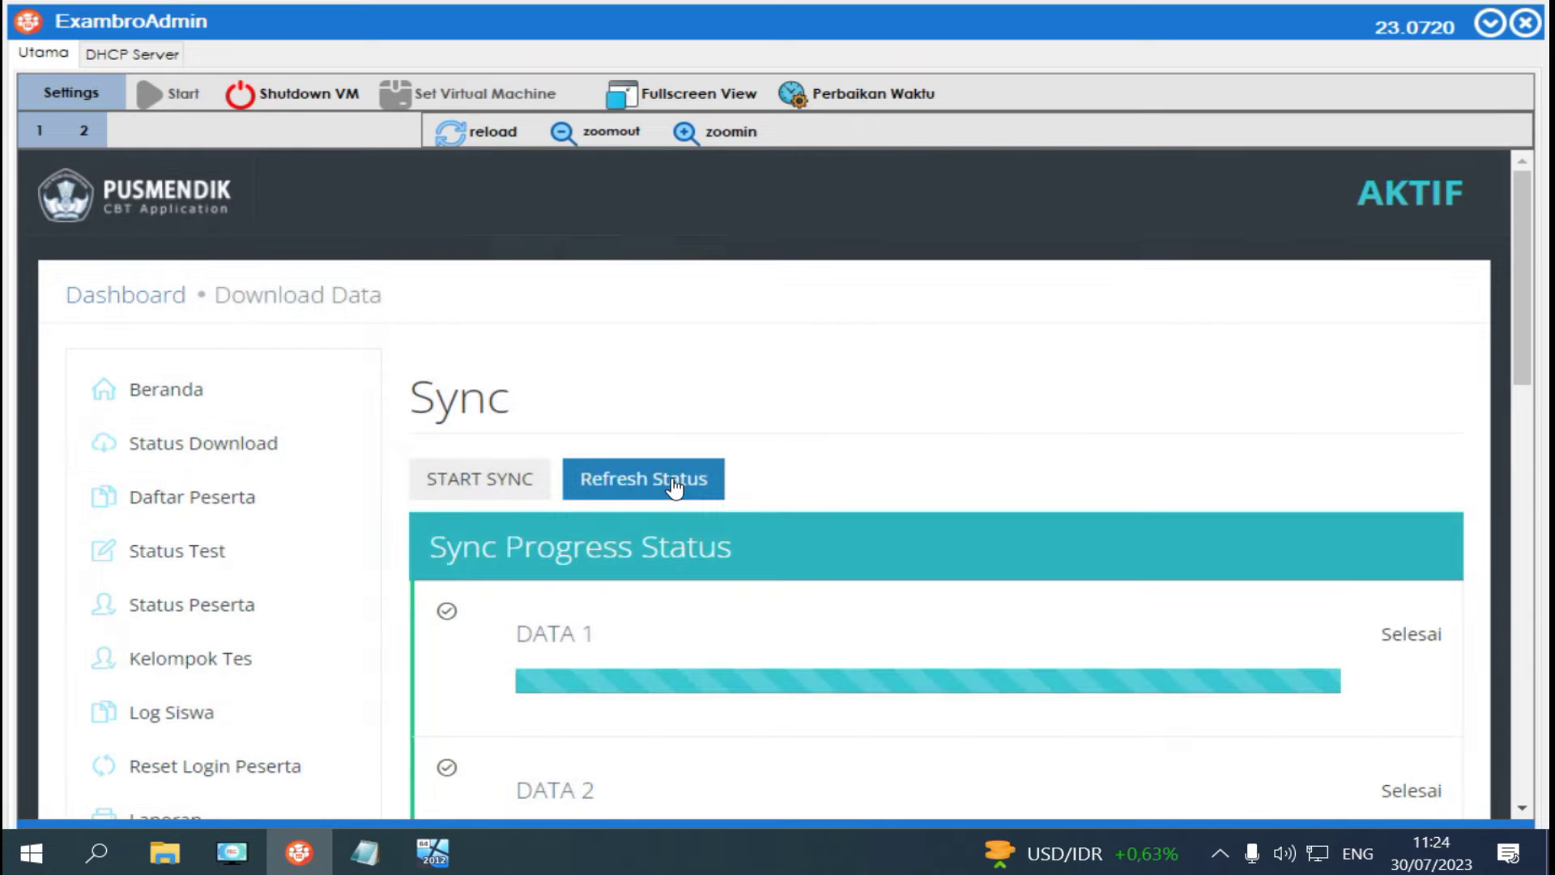
{"action": "left_click", "coordinate": [672, 481]}
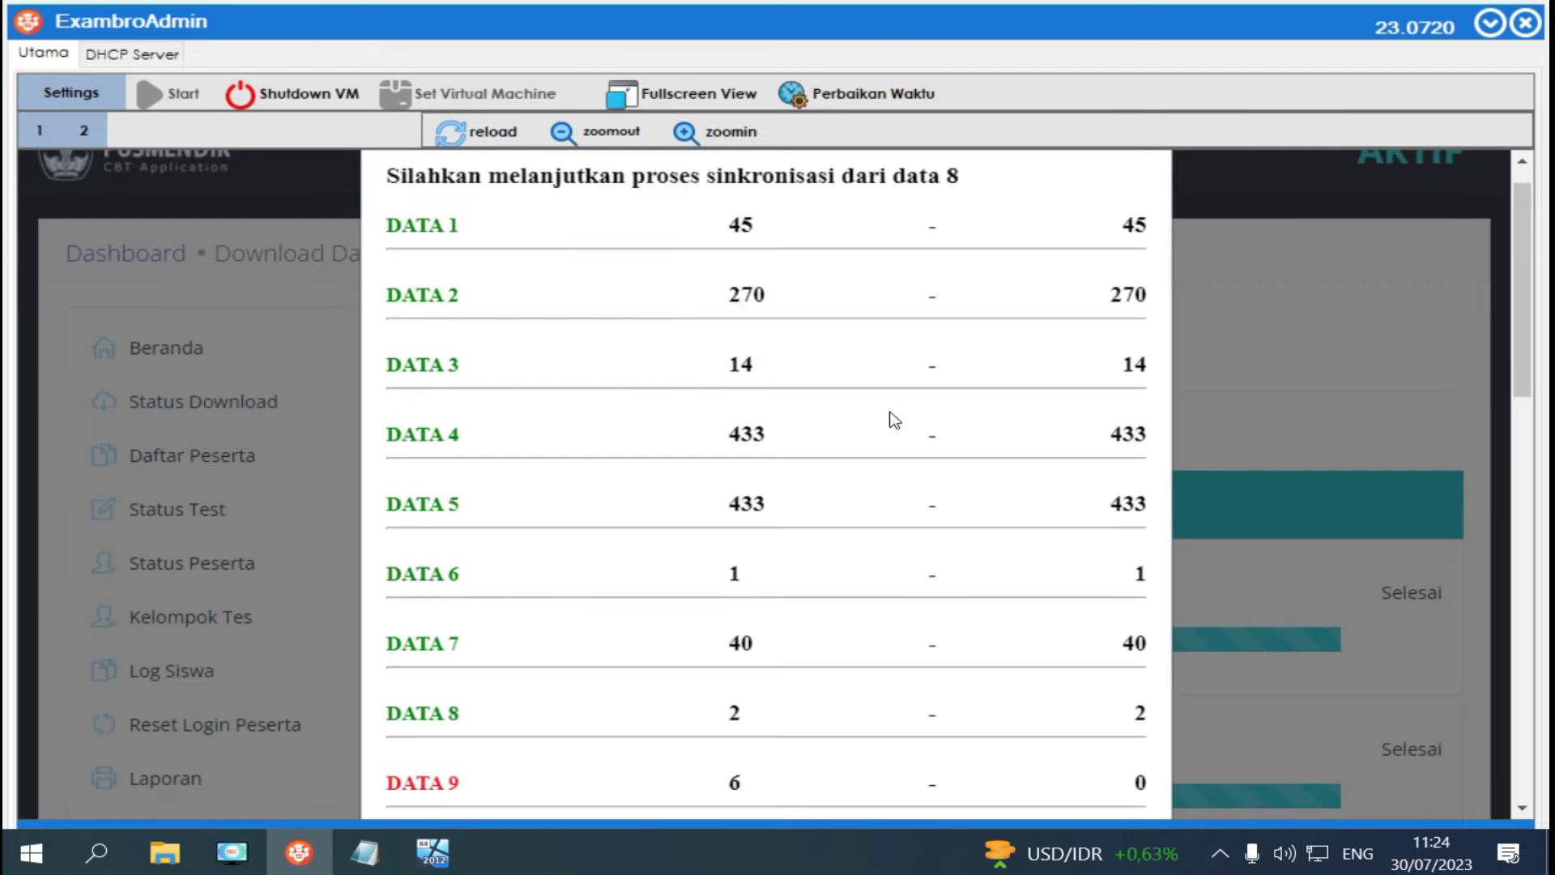
{"action": "scroll", "coordinate": [894, 420], "scroll_direction": "up", "scroll_amount": 1}
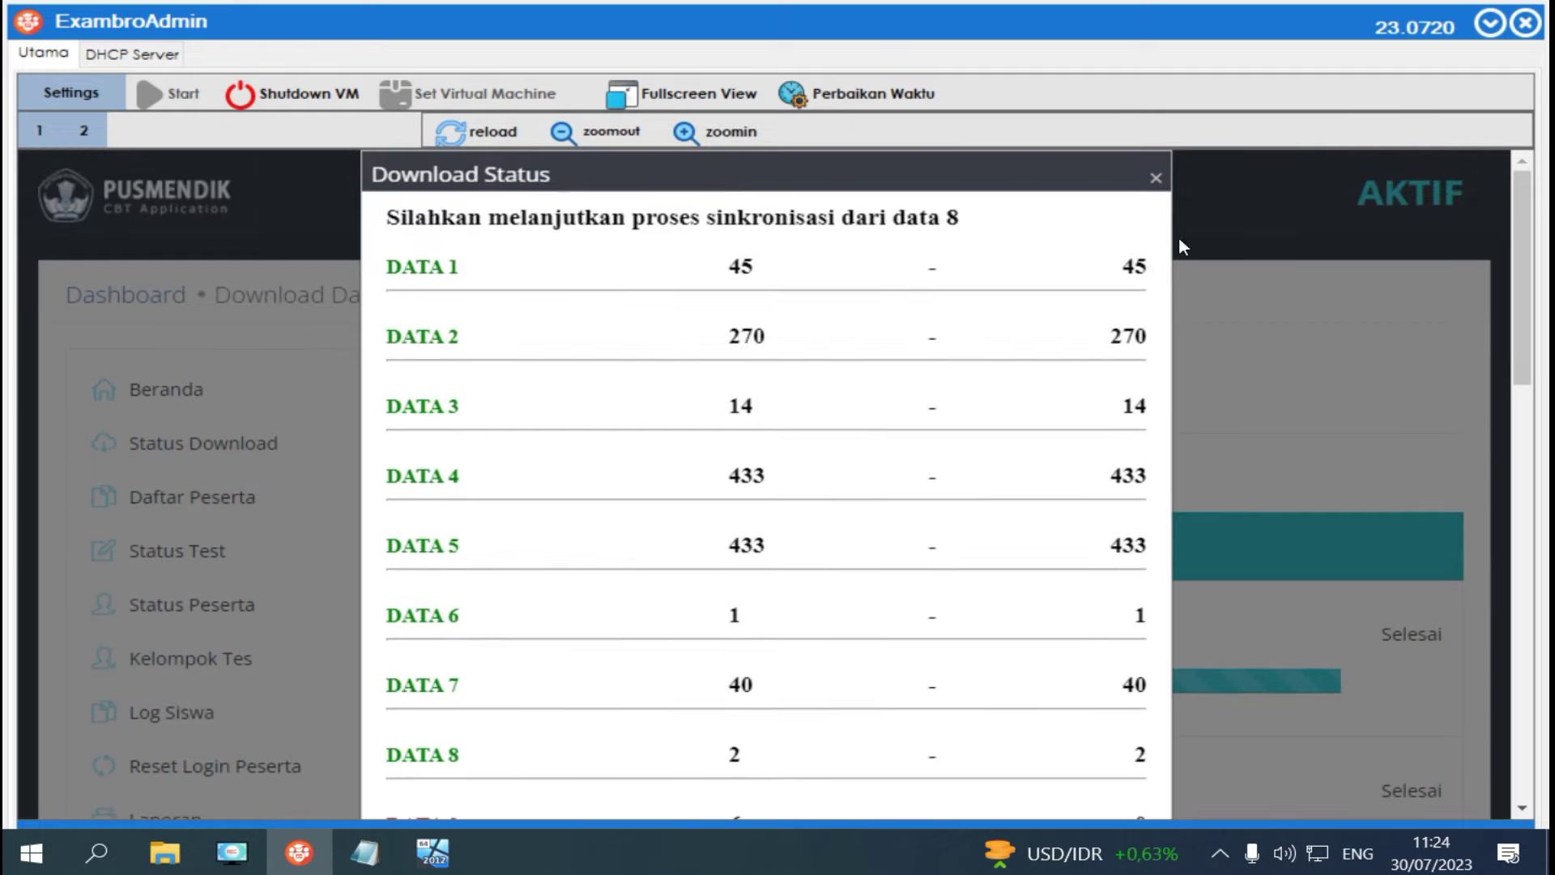
{"action": "left_click", "coordinate": [1156, 177]}
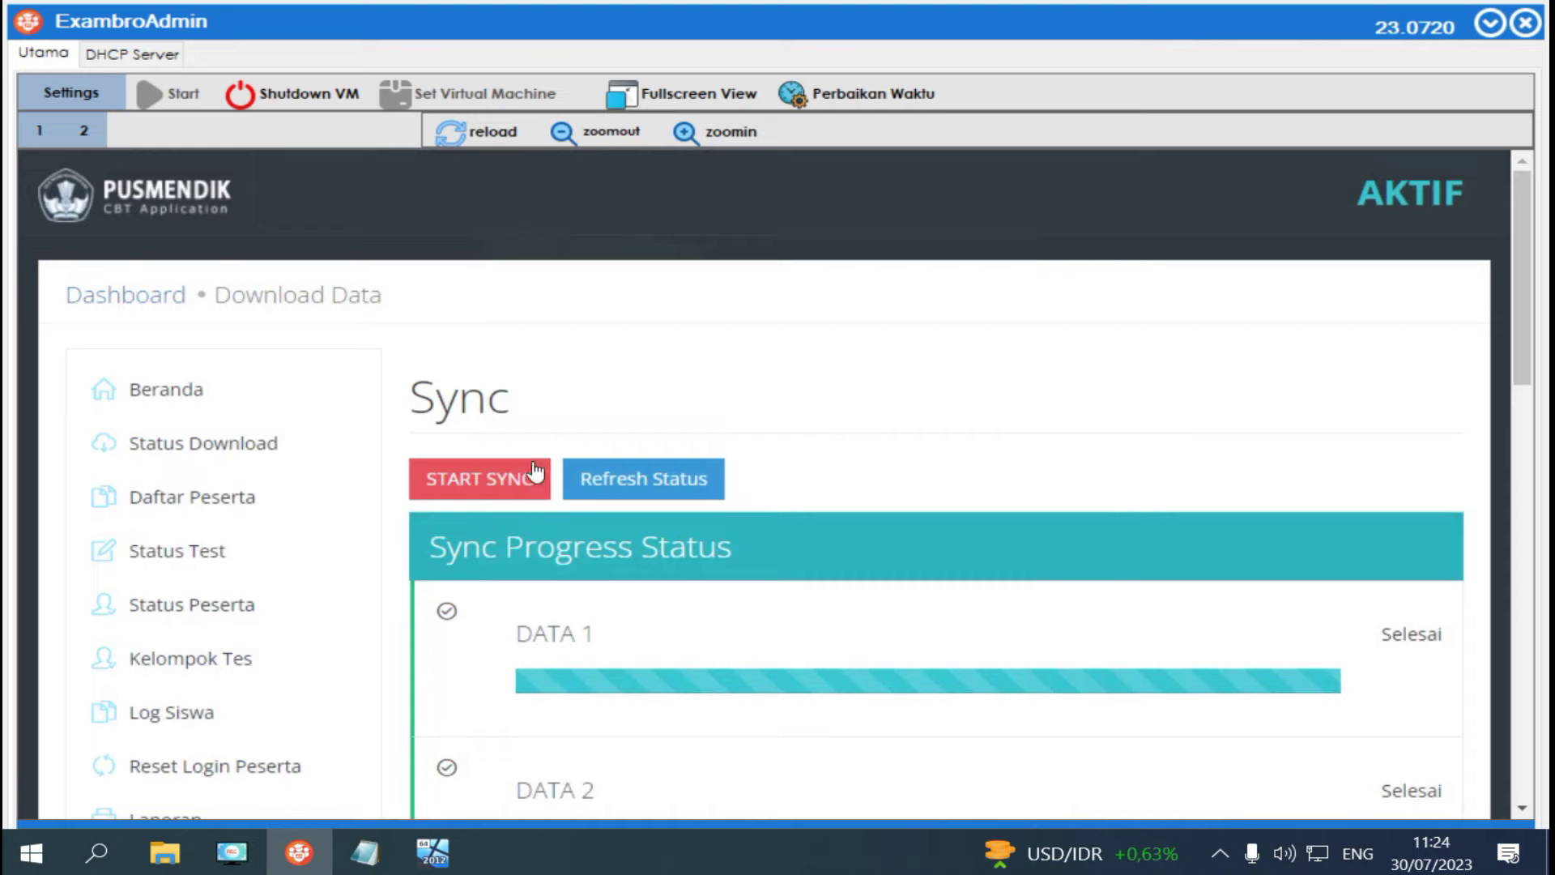
Resume syncing from DATA 8 and watch DATA 1–8 reach Selesai.
{"action": "left_click", "coordinate": [506, 483]}
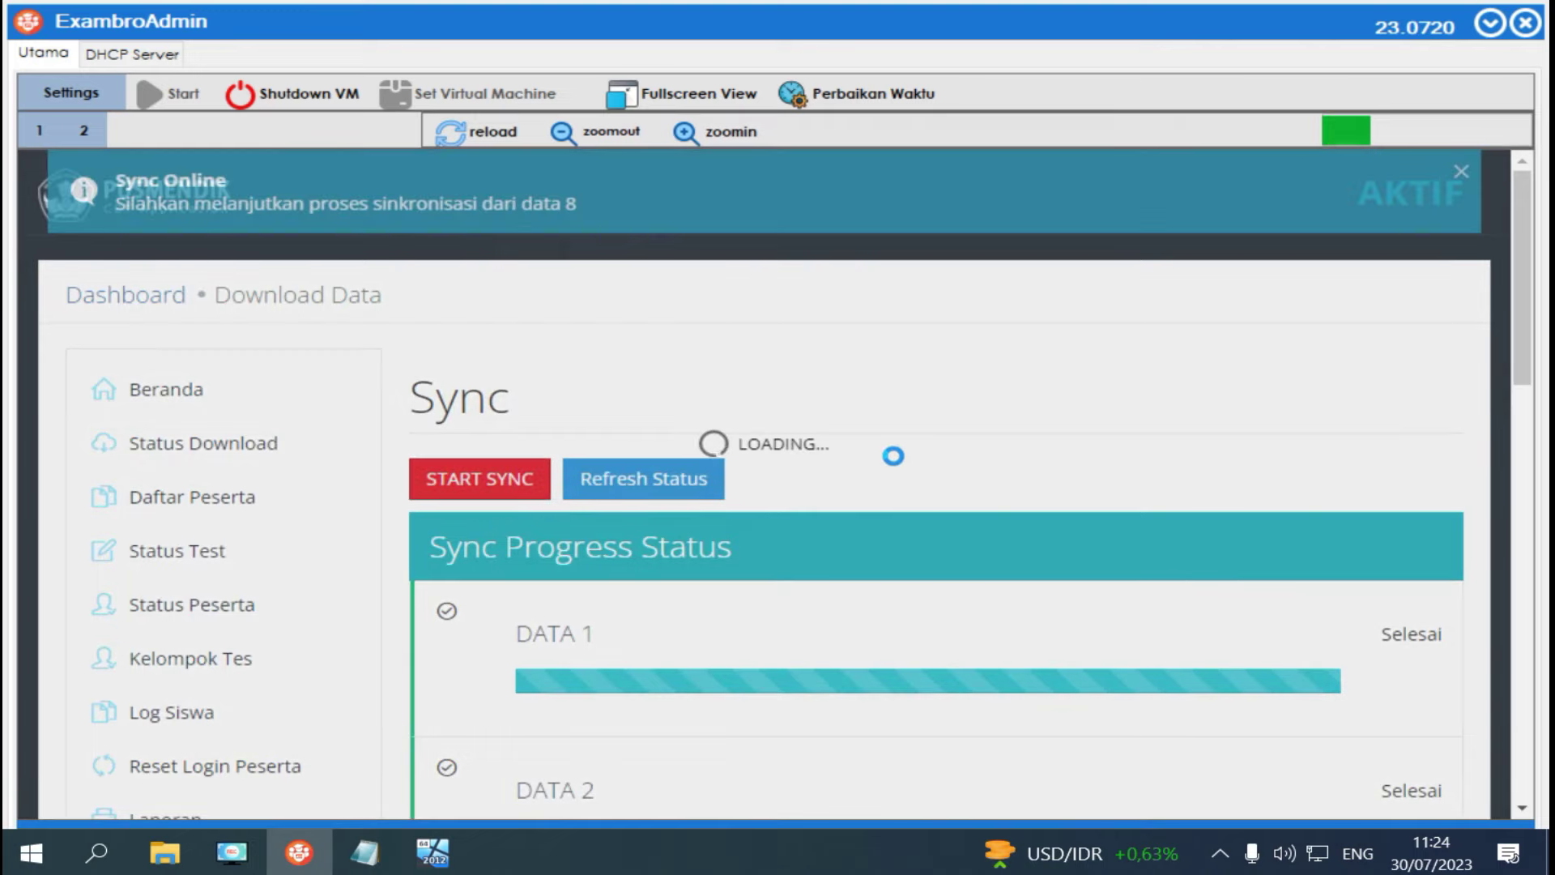
{"action": "scroll", "coordinate": [893, 456], "scroll_direction": "down", "scroll_amount": 6}
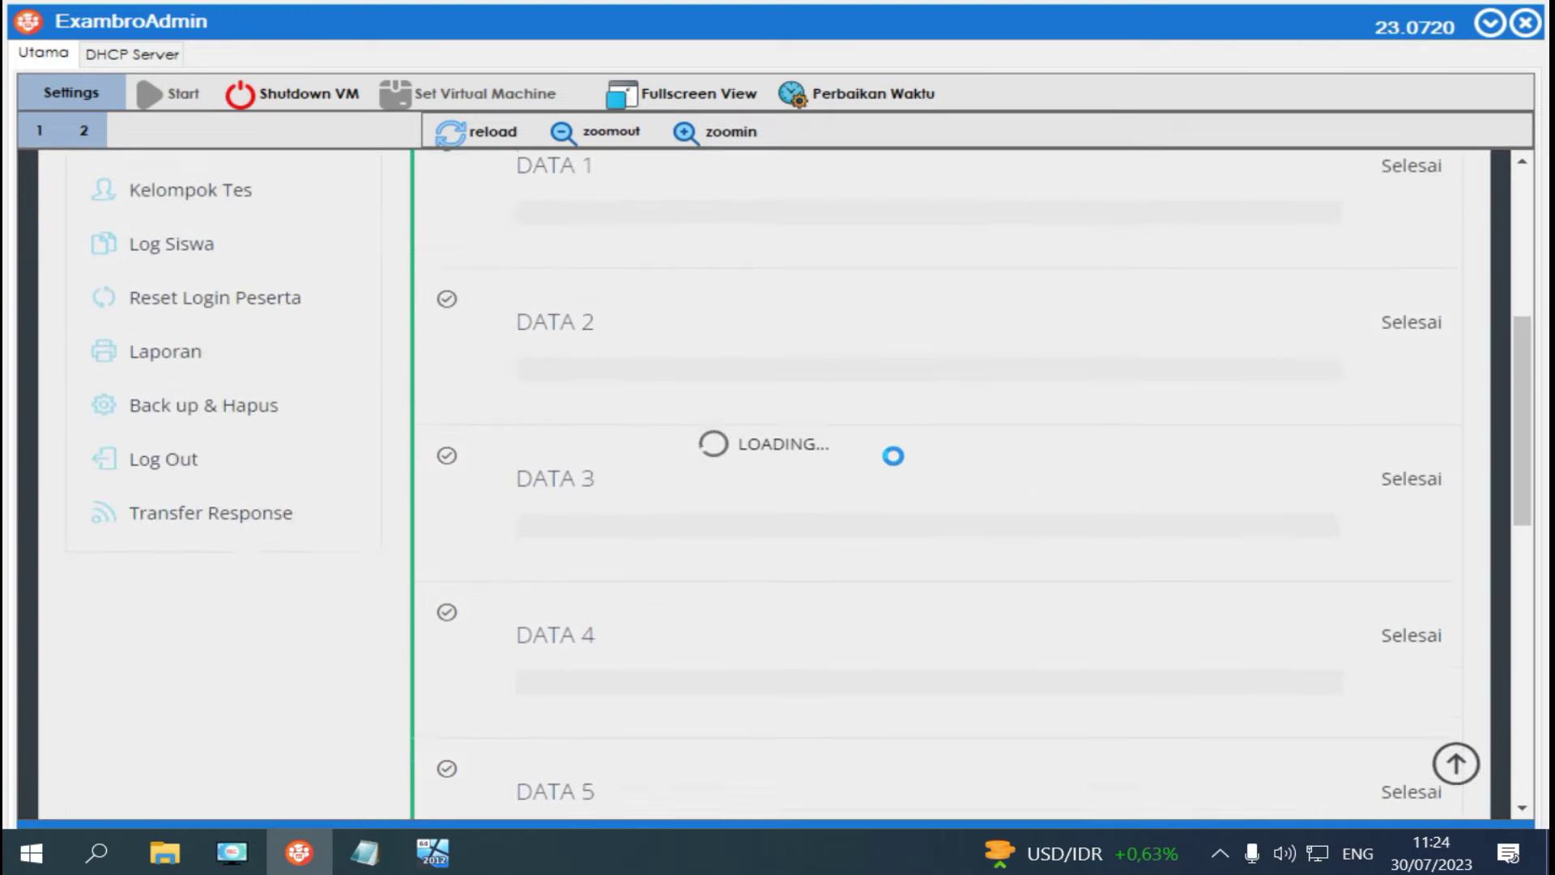
{"action": "scroll", "coordinate": [893, 456], "scroll_direction": "down", "scroll_amount": 10}
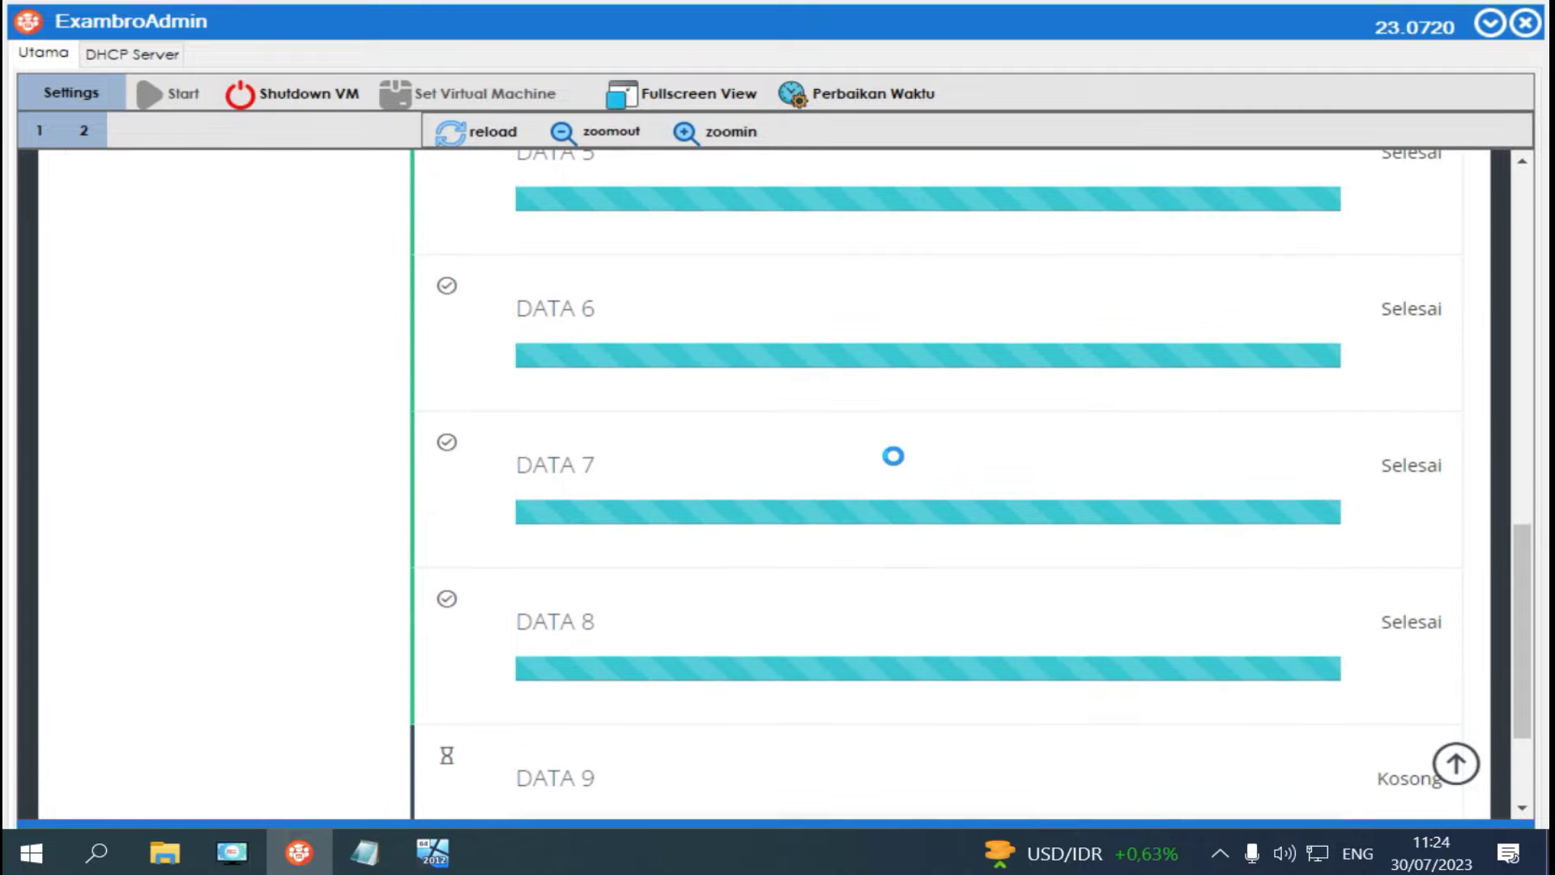
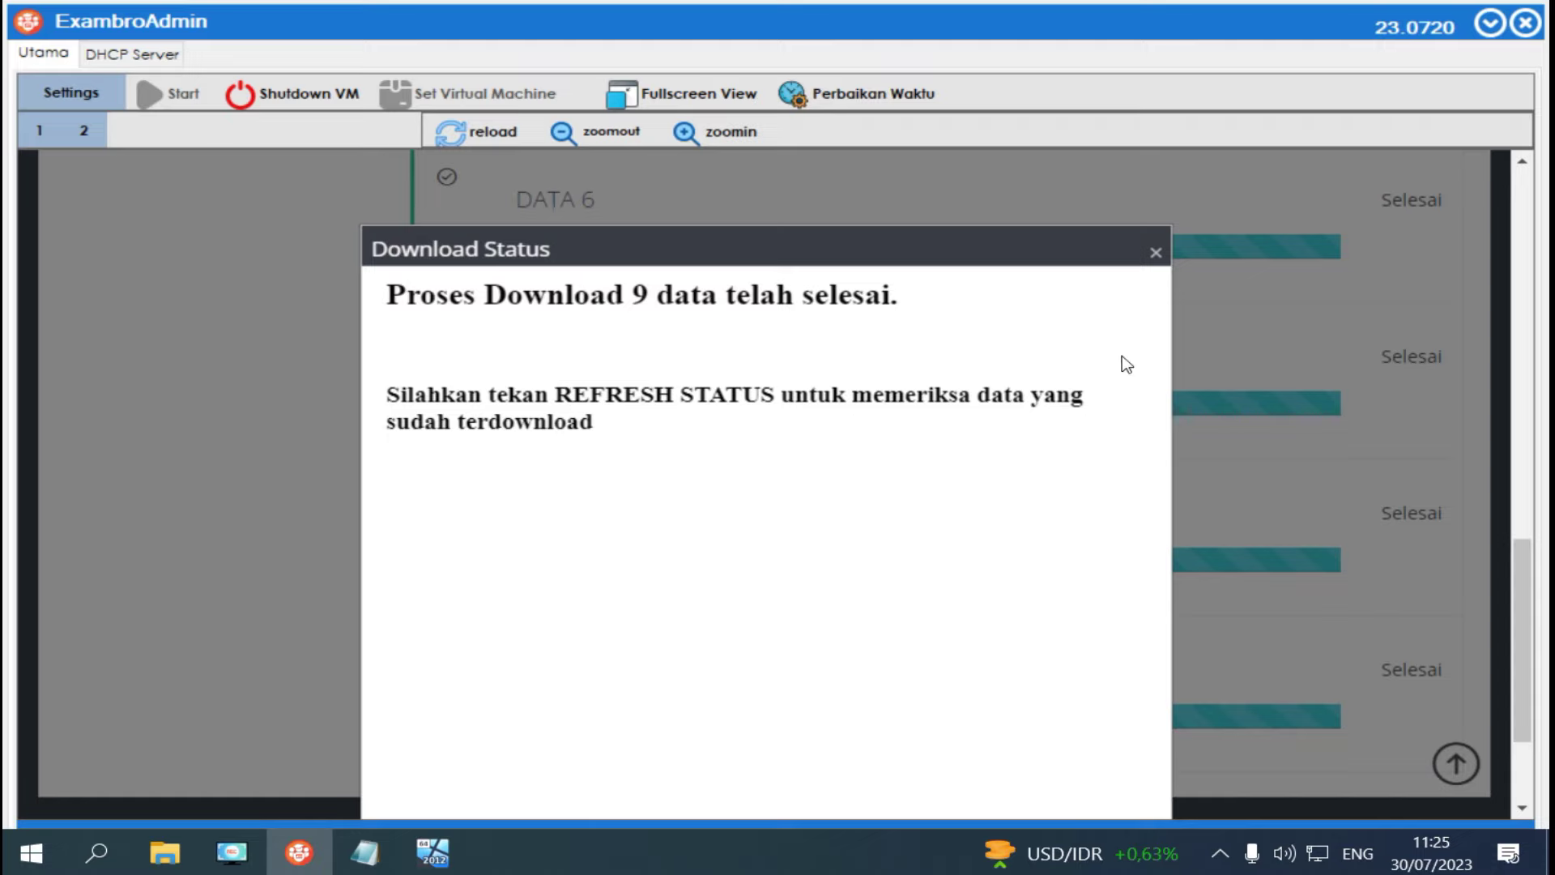
Dismiss the download message, refresh the sync status and confirm all nine data sets show Selesai.
{"action": "left_click", "coordinate": [1156, 252]}
{"action": "scroll", "coordinate": [954, 413], "scroll_direction": "up", "scroll_amount": 12}
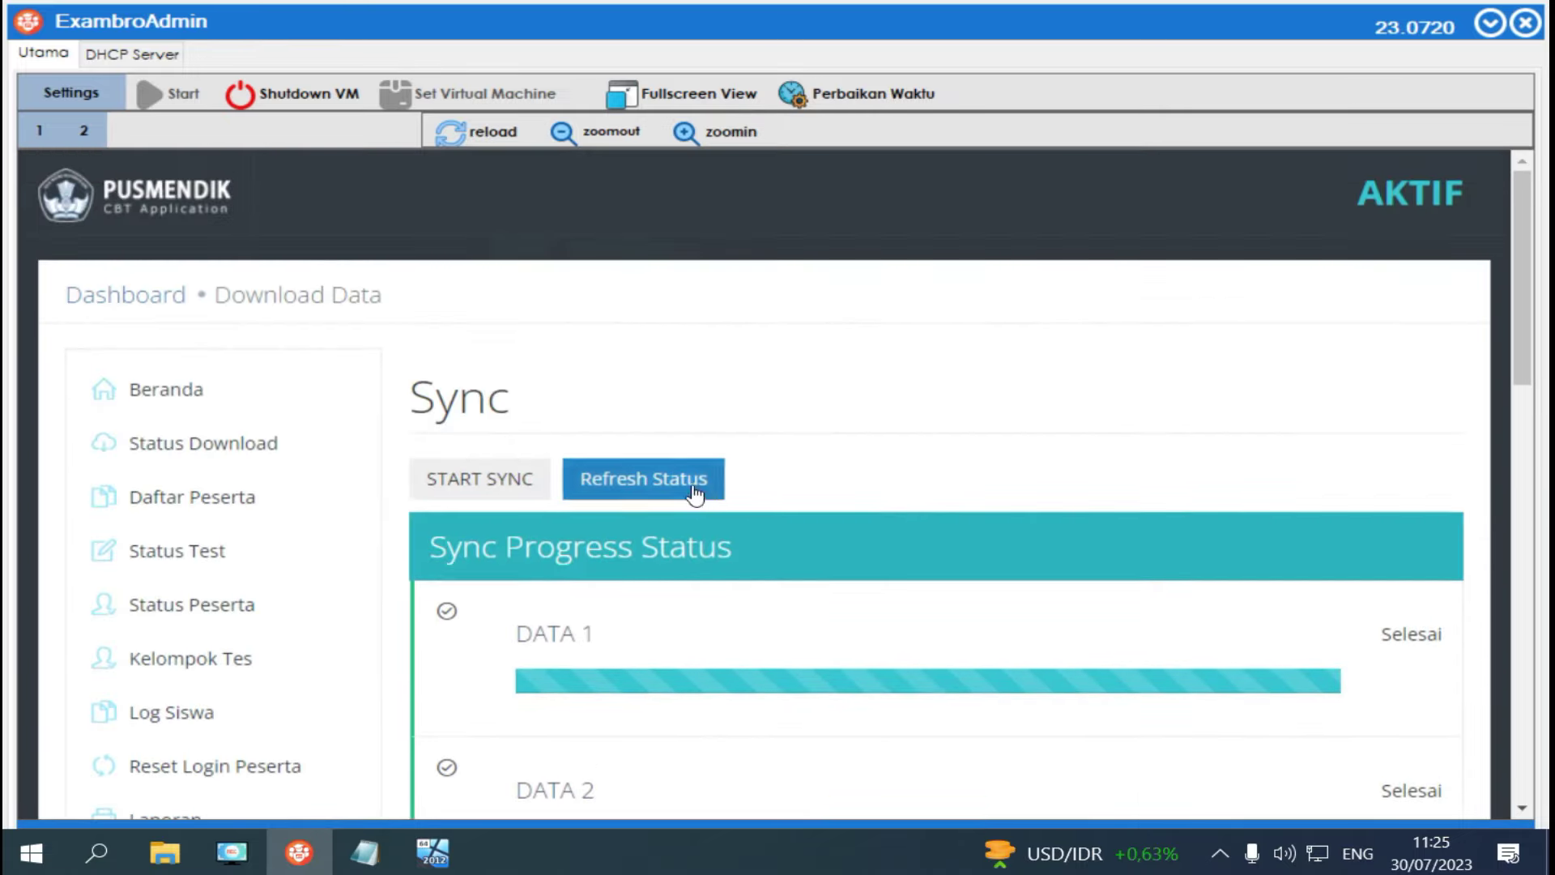
{"action": "left_click", "coordinate": [694, 490]}
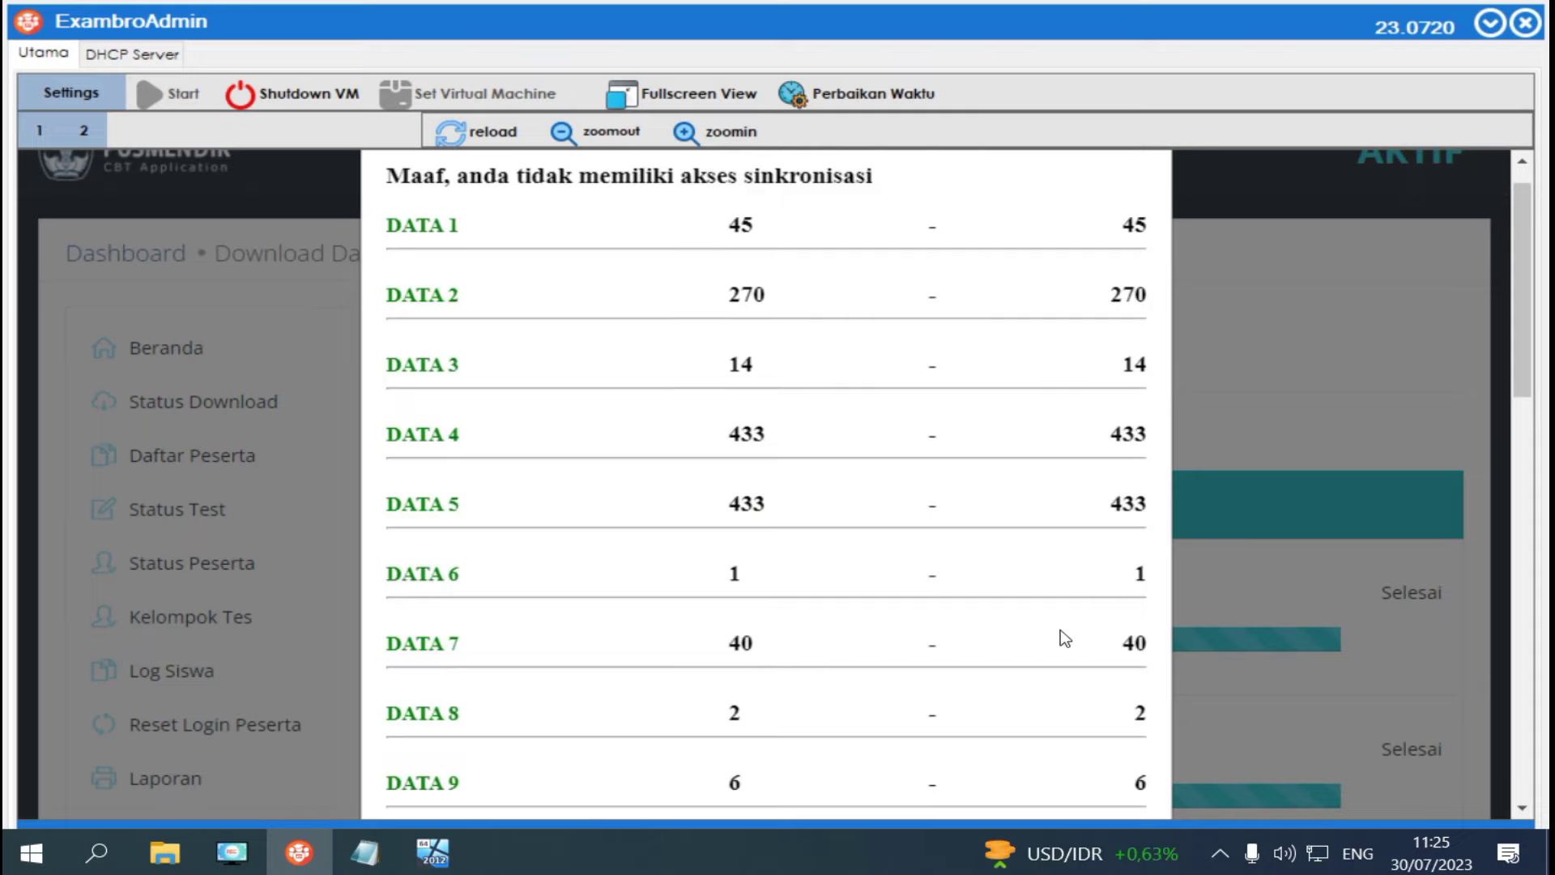
{"action": "scroll", "coordinate": [1055, 634], "scroll_direction": "down", "scroll_amount": 2}
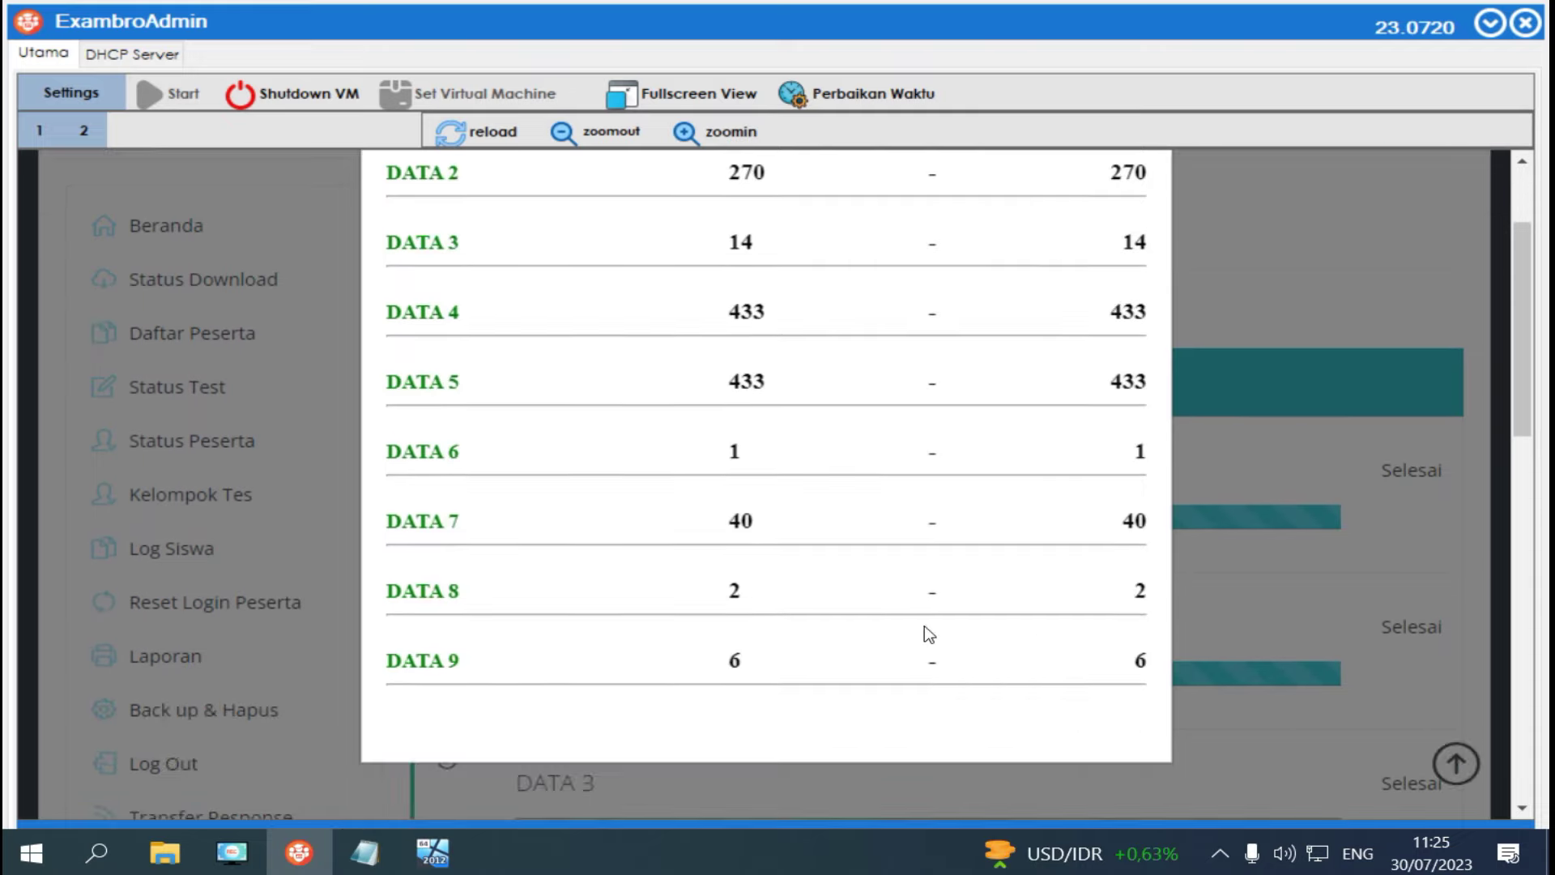
{"action": "scroll", "coordinate": [925, 634], "scroll_direction": "up", "scroll_amount": 2}
{"action": "left_click", "coordinate": [1156, 178]}
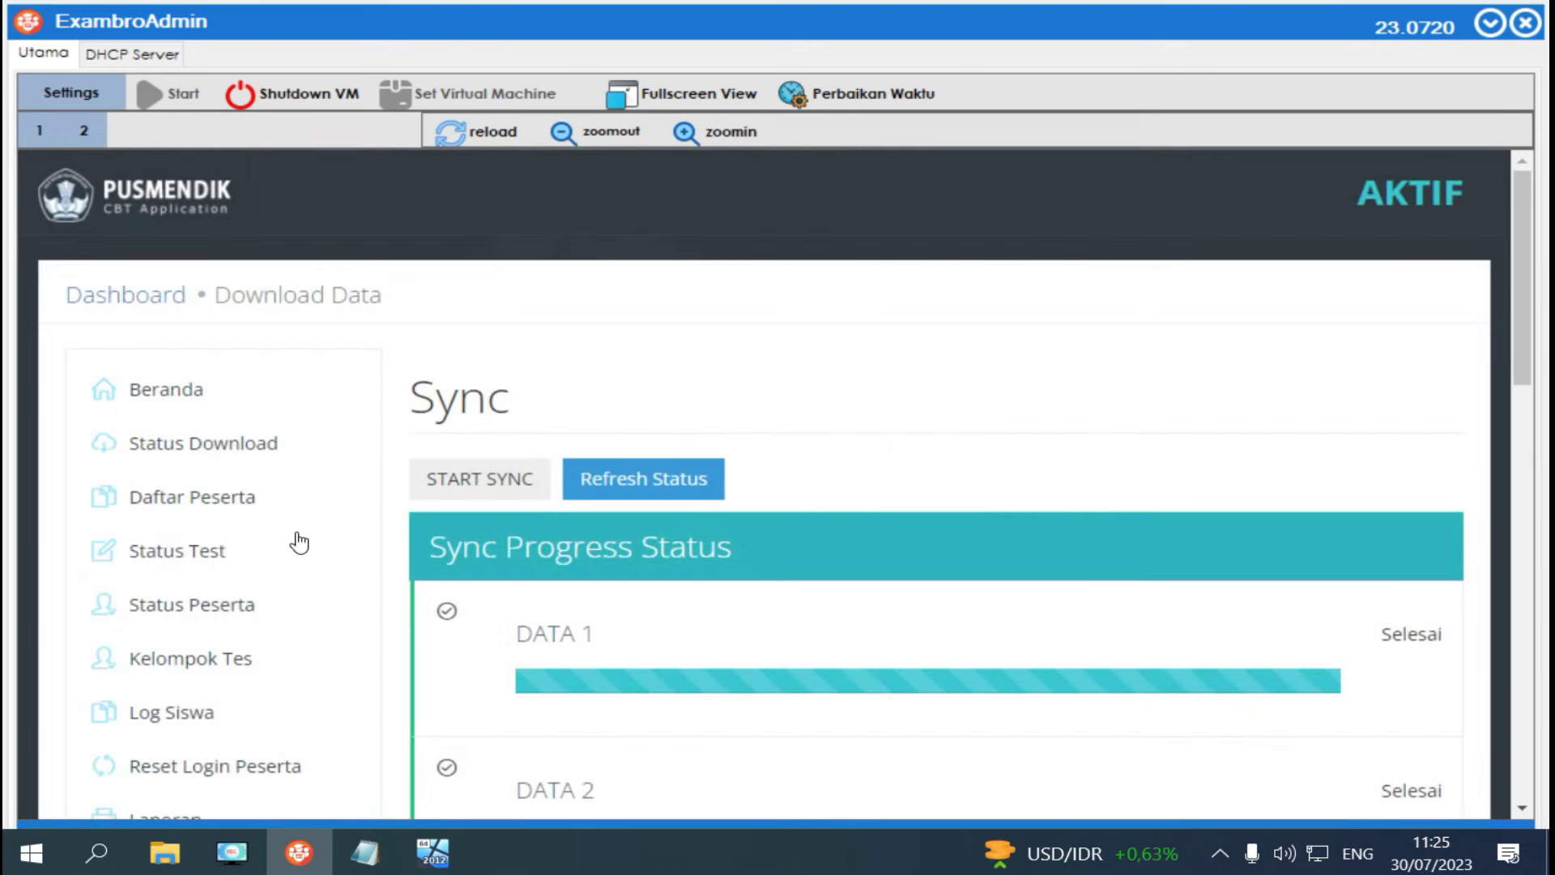
{"action": "scroll", "coordinate": [250, 580], "scroll_direction": "down", "scroll_amount": 2}
{"action": "scroll", "coordinate": [249, 579], "scroll_direction": "down", "scroll_amount": 4}
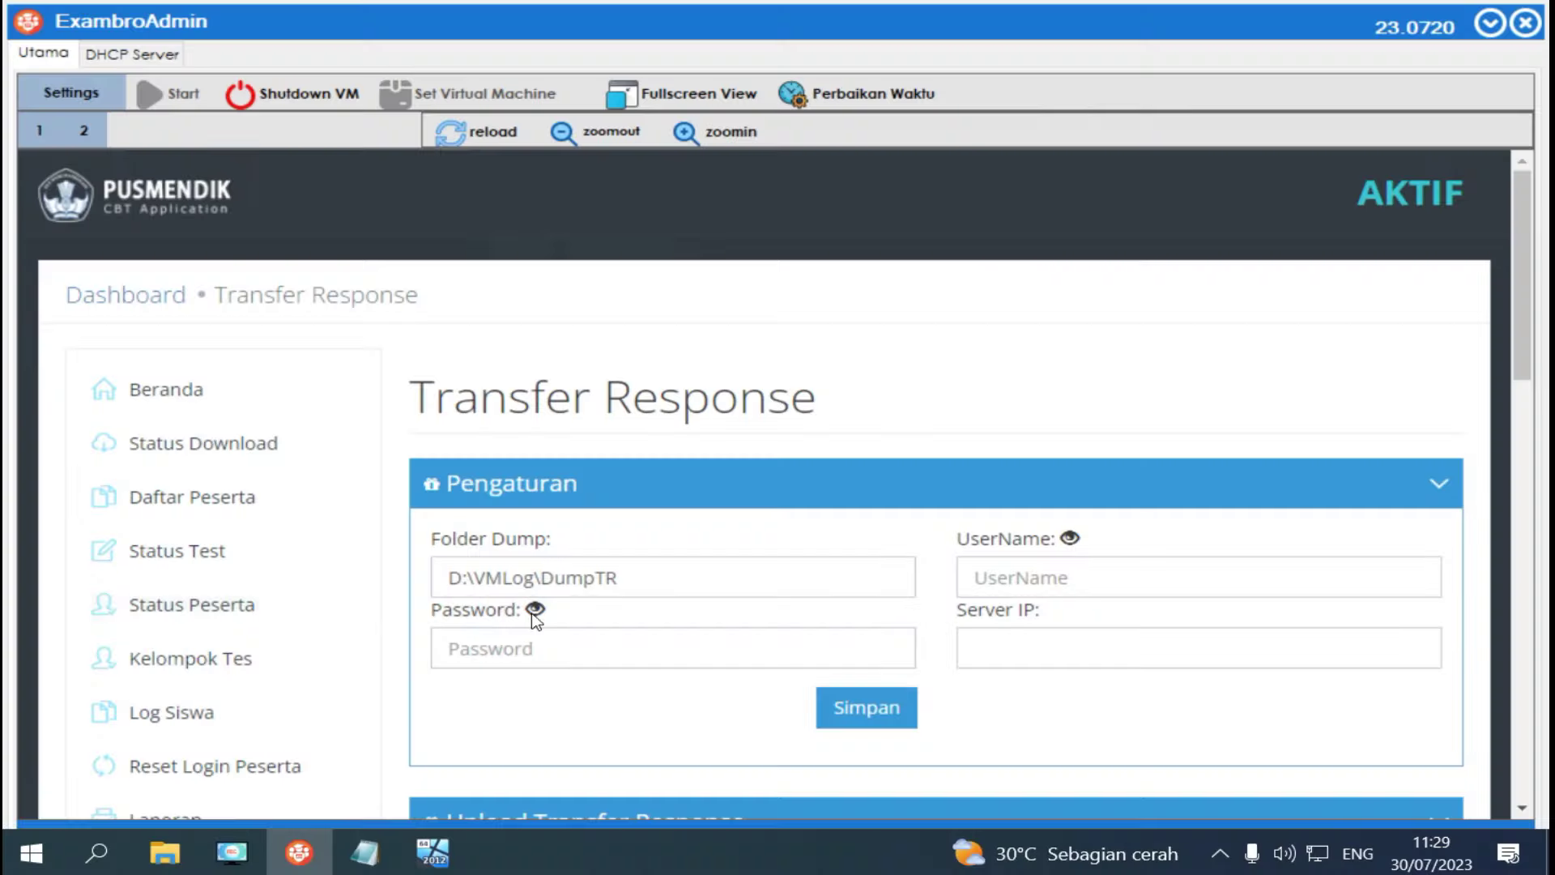
Open Control Panel's advanced sharing settings via the Network and Sharing Center.
{"action": "left_click", "coordinate": [98, 853]}
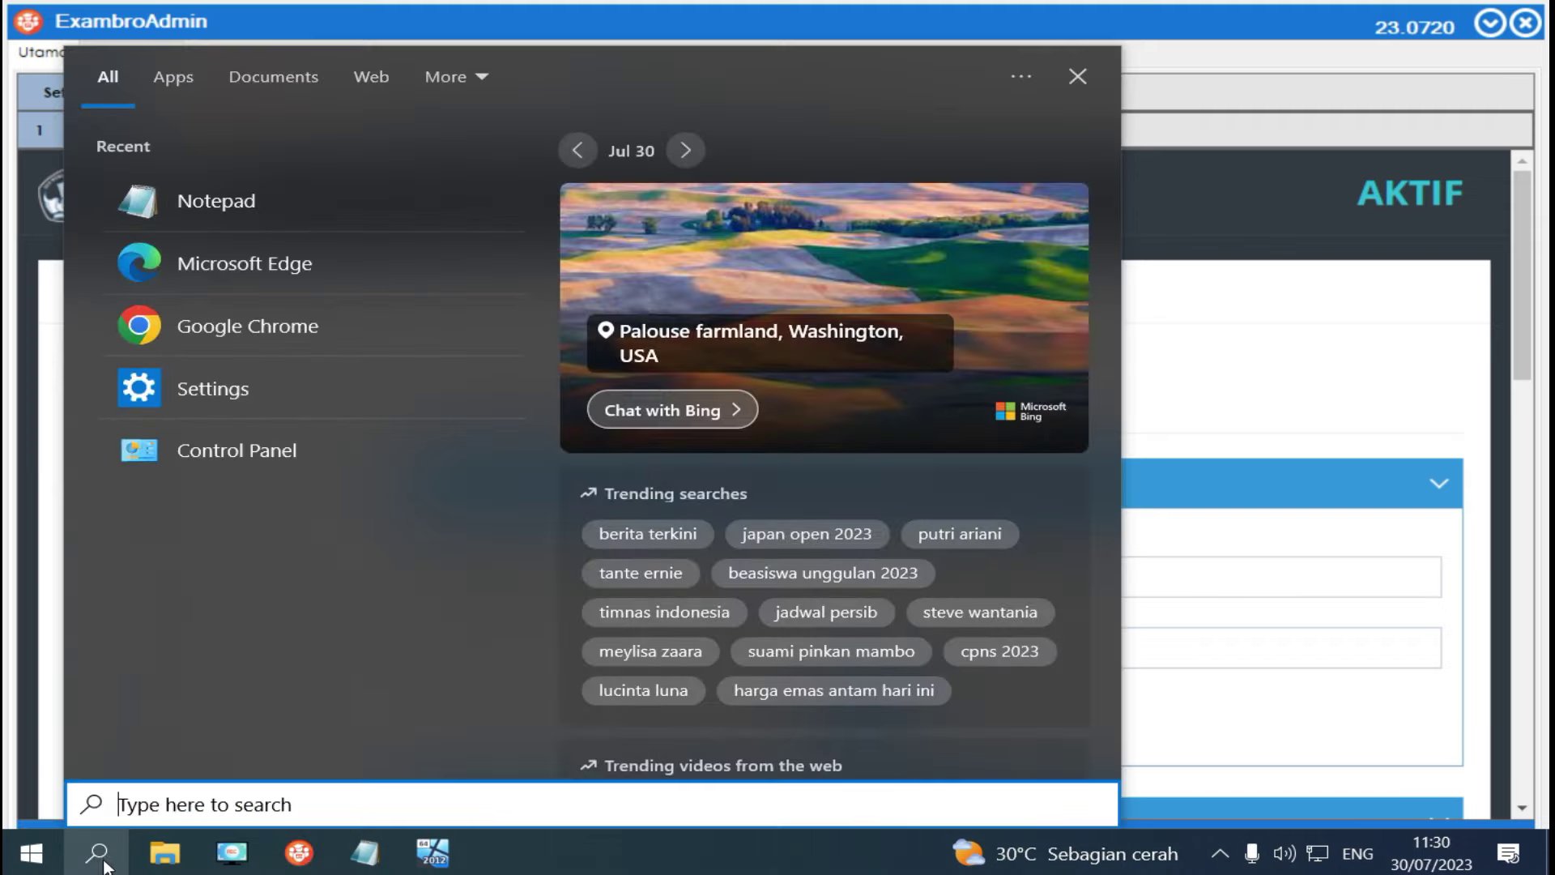
{"action": "left_click", "coordinate": [217, 449]}
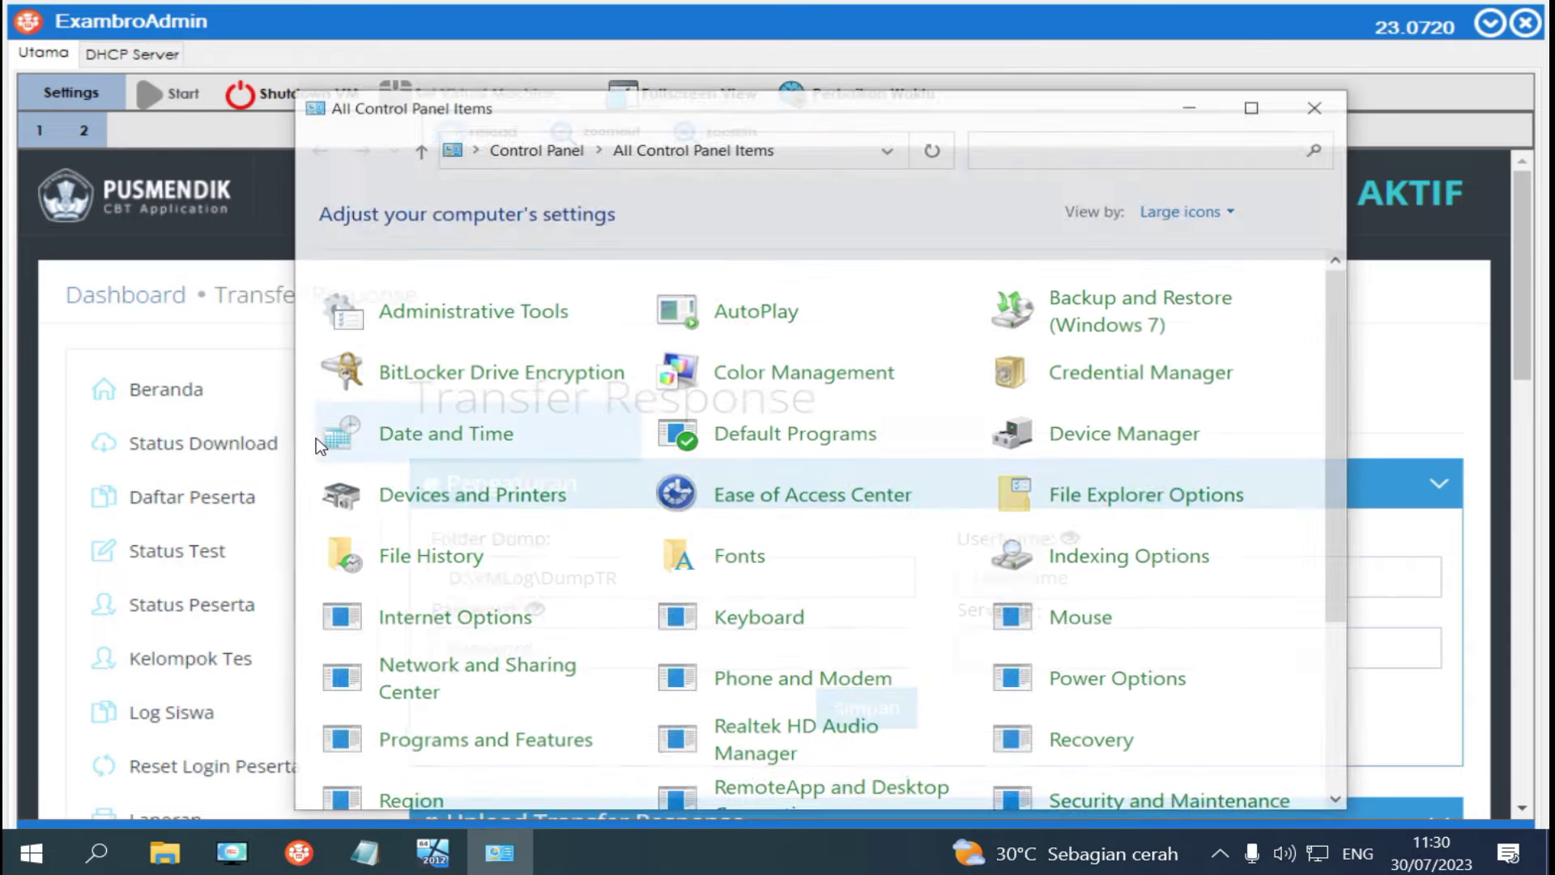
{"action": "left_click", "coordinate": [1254, 106]}
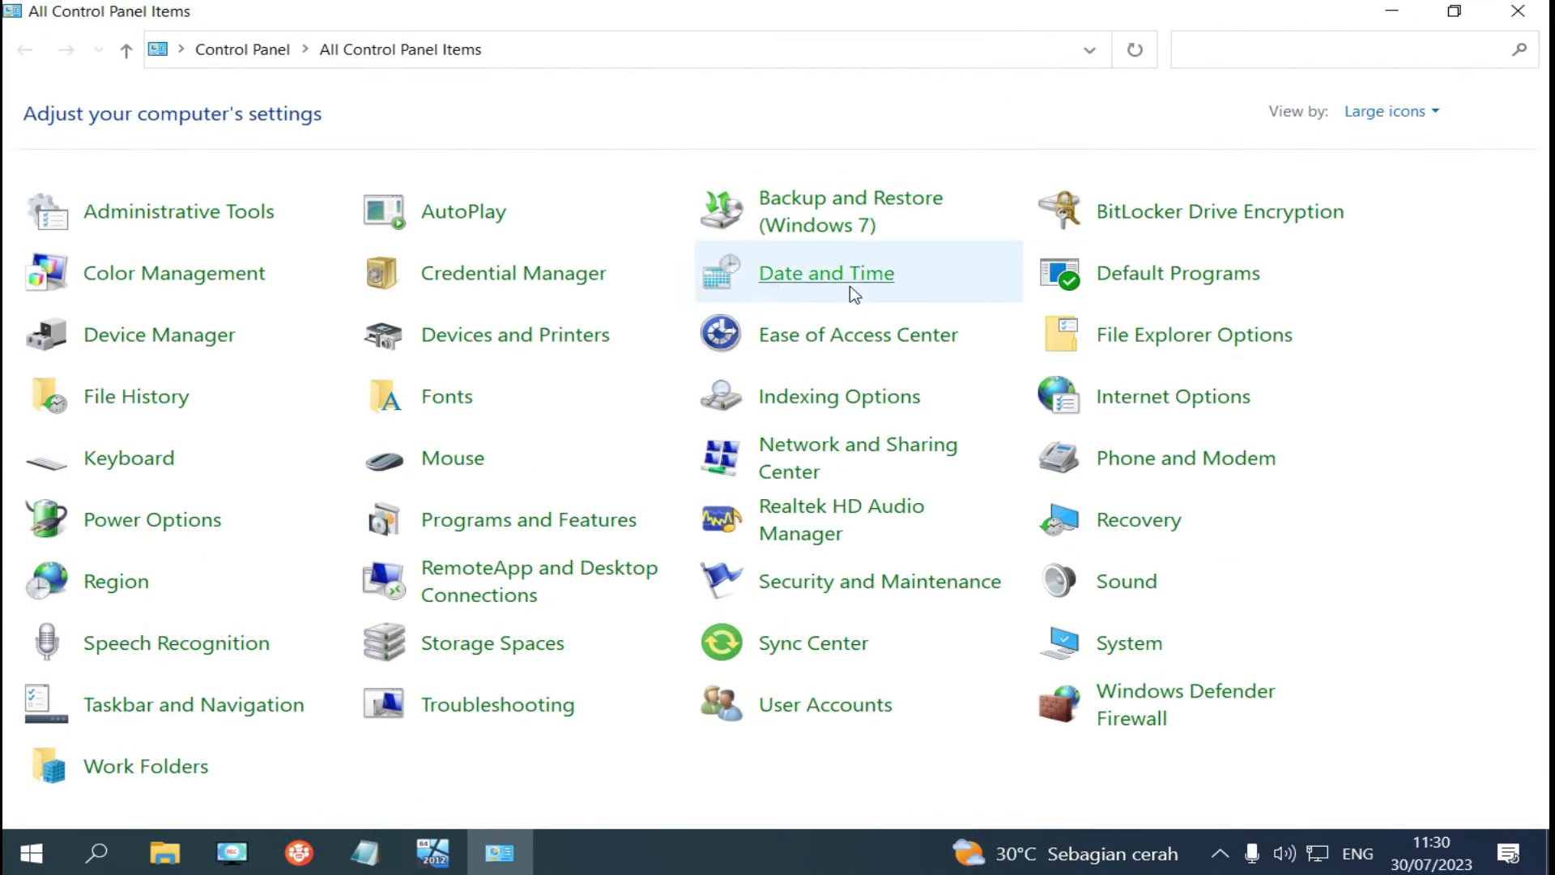
{"action": "left_click", "coordinate": [822, 454]}
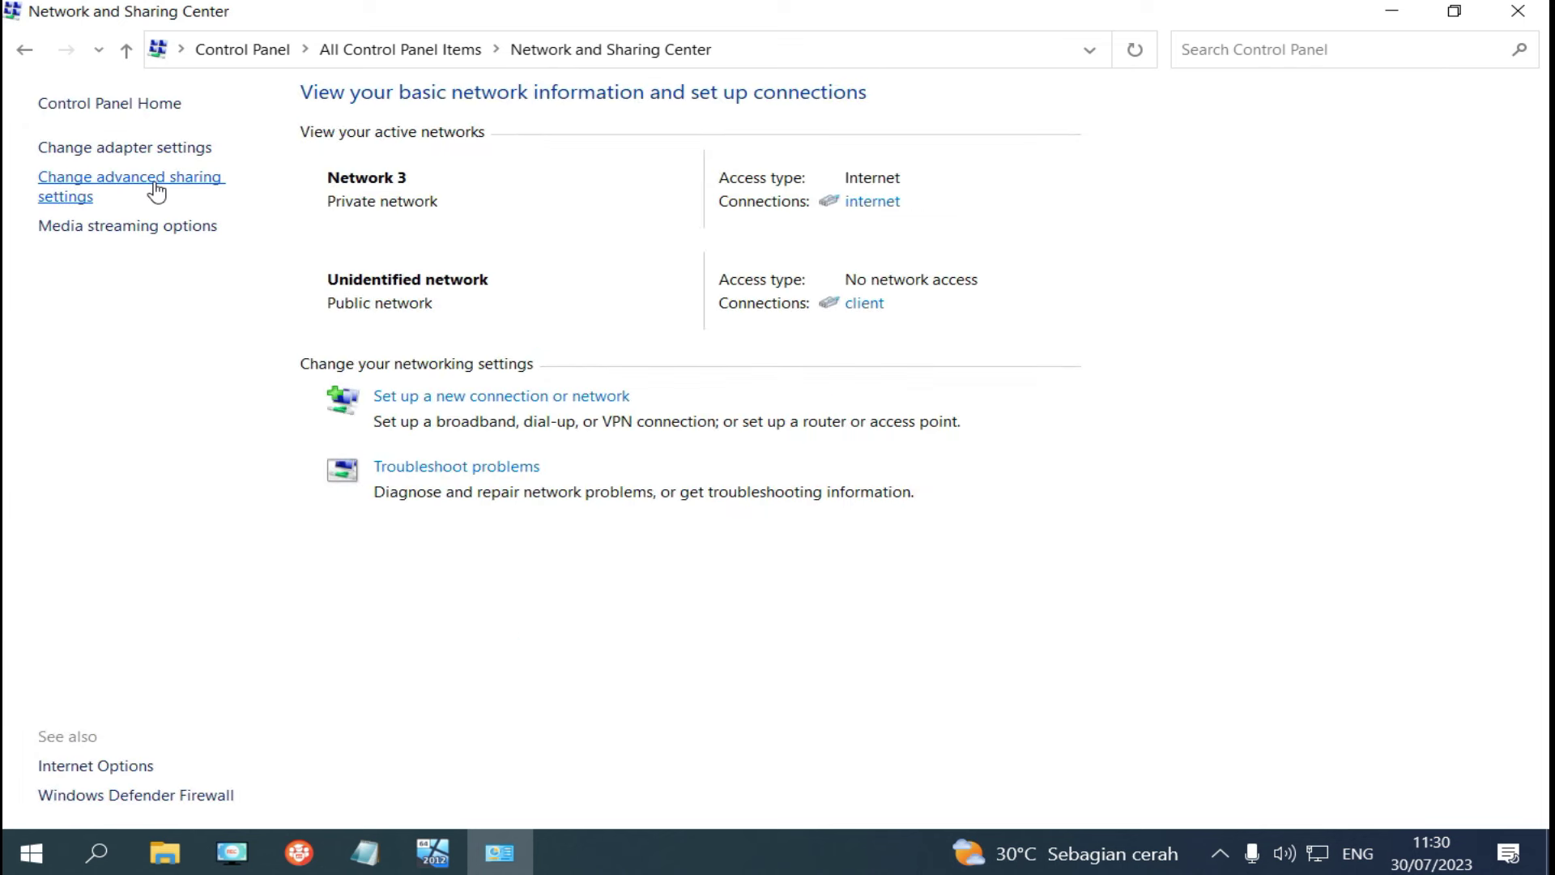
{"action": "left_click", "coordinate": [156, 192]}
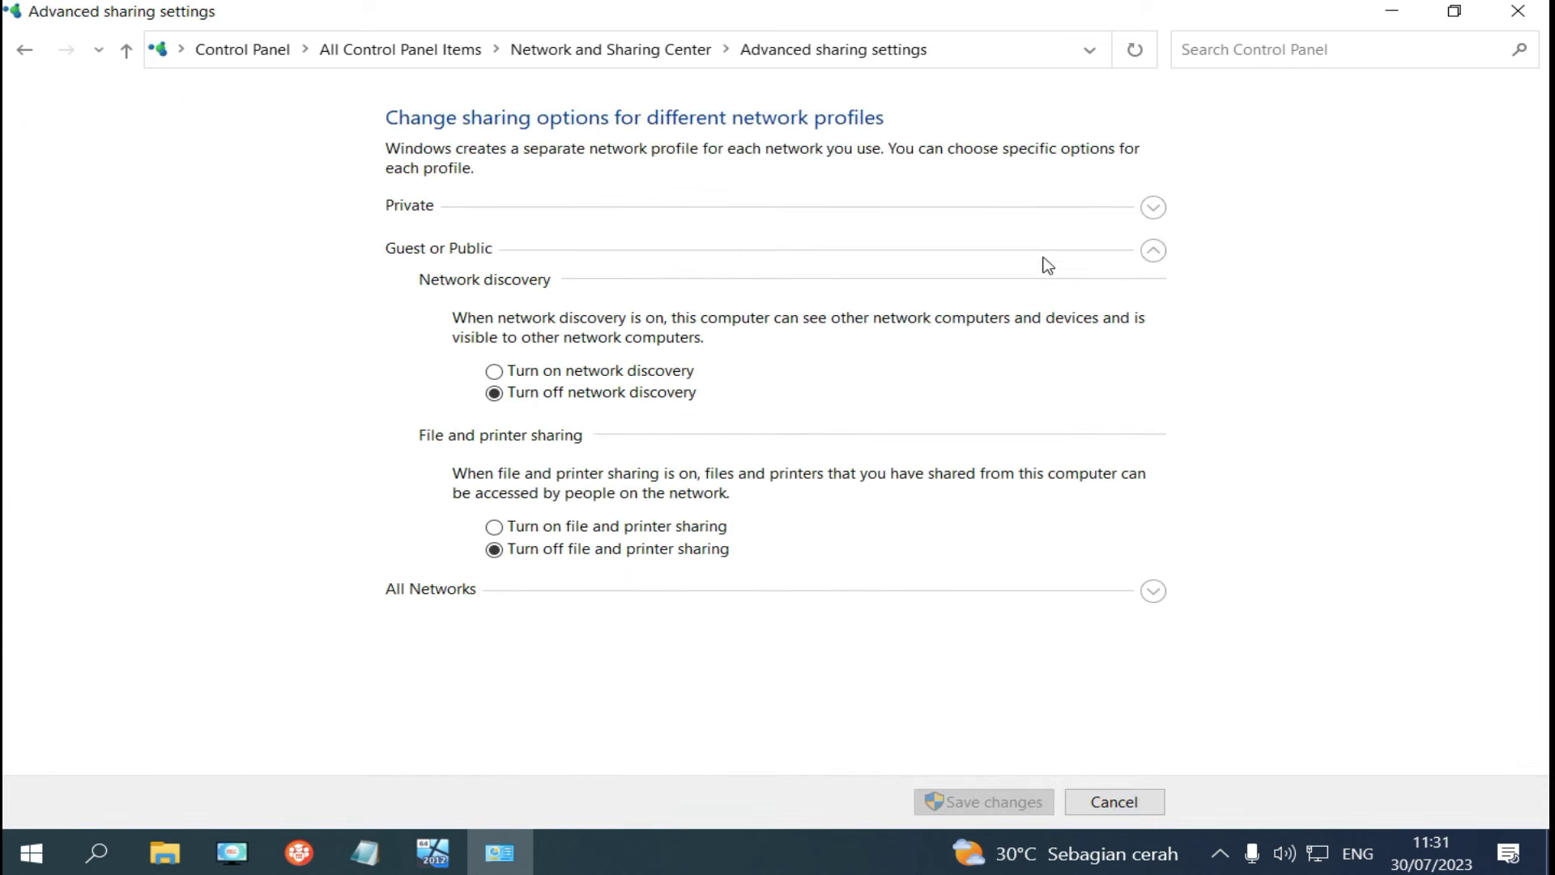
Turn on network discovery and file and printer sharing, turn off password protected sharing, and save.
{"action": "left_click", "coordinate": [494, 372]}
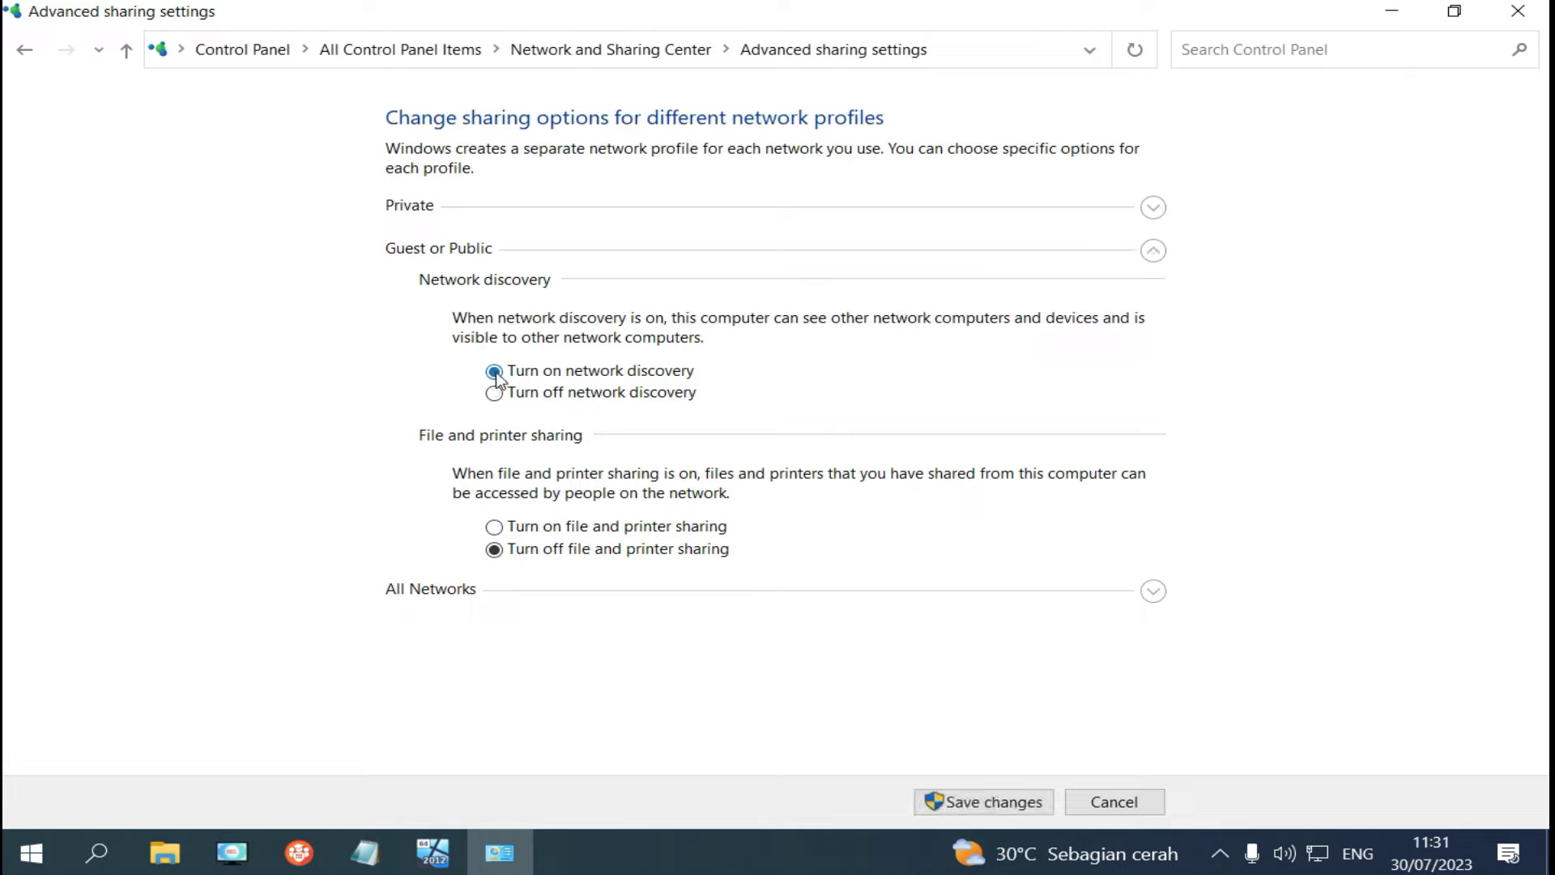
{"action": "left_click", "coordinate": [495, 528]}
{"action": "left_click", "coordinate": [1154, 591]}
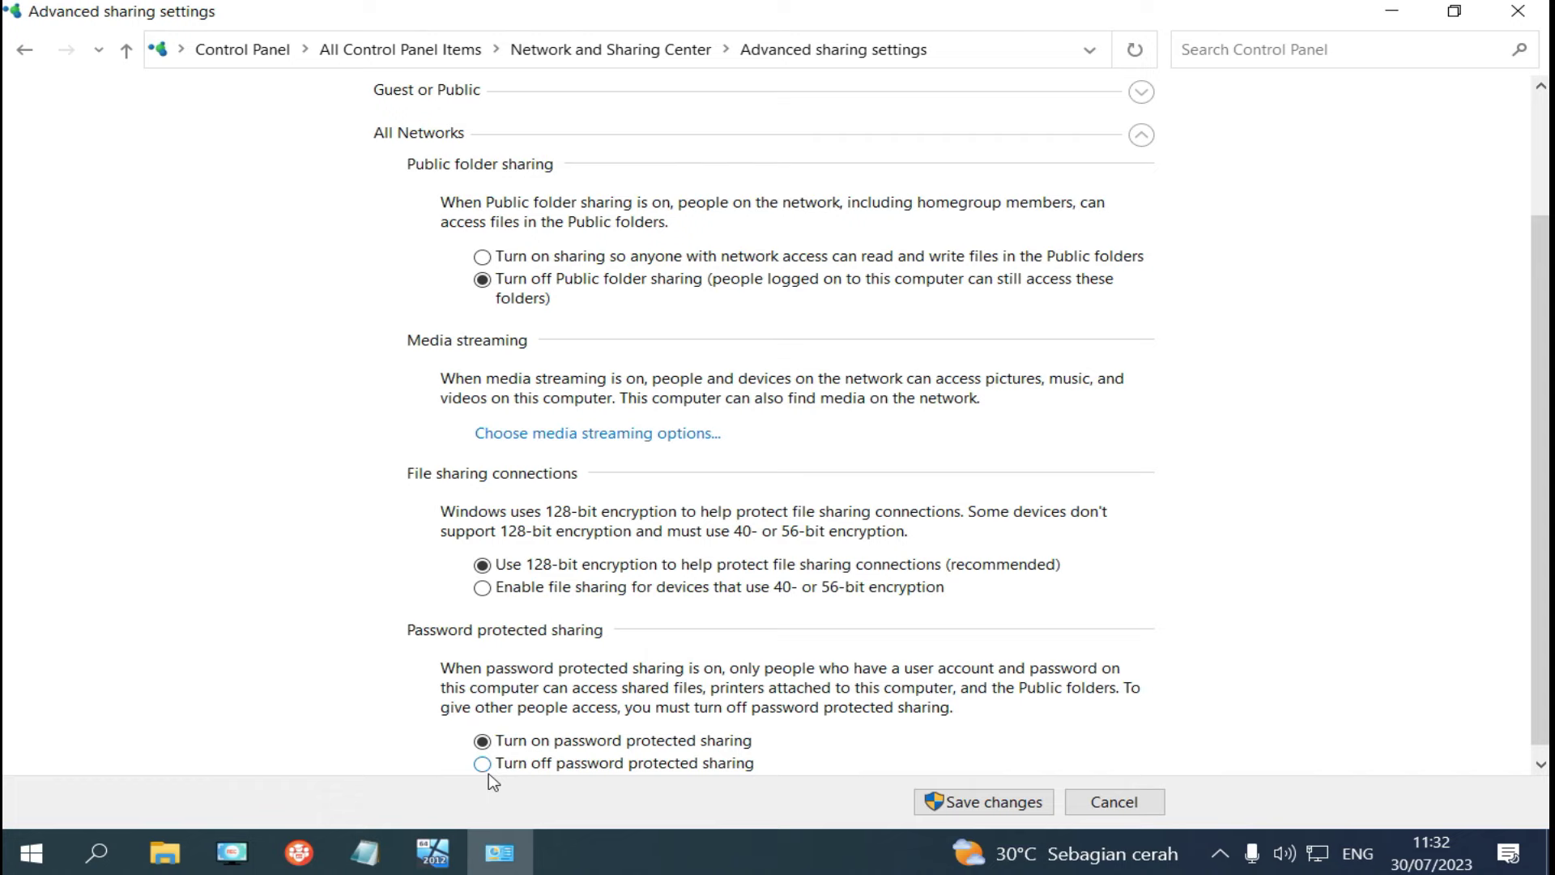
{"action": "left_click", "coordinate": [483, 765]}
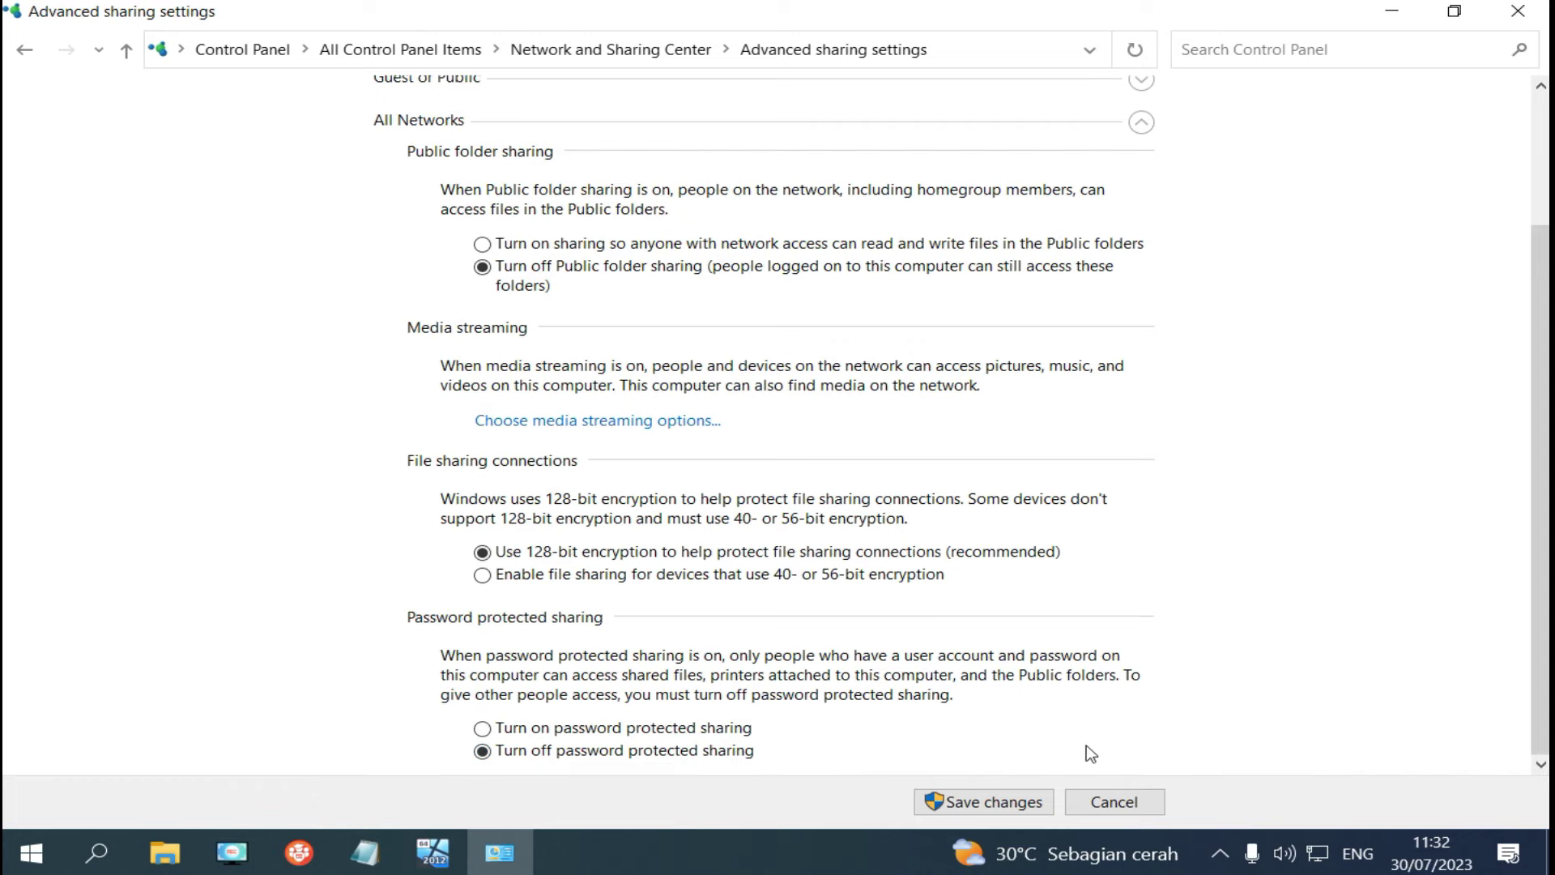
{"action": "left_click", "coordinate": [1004, 804]}
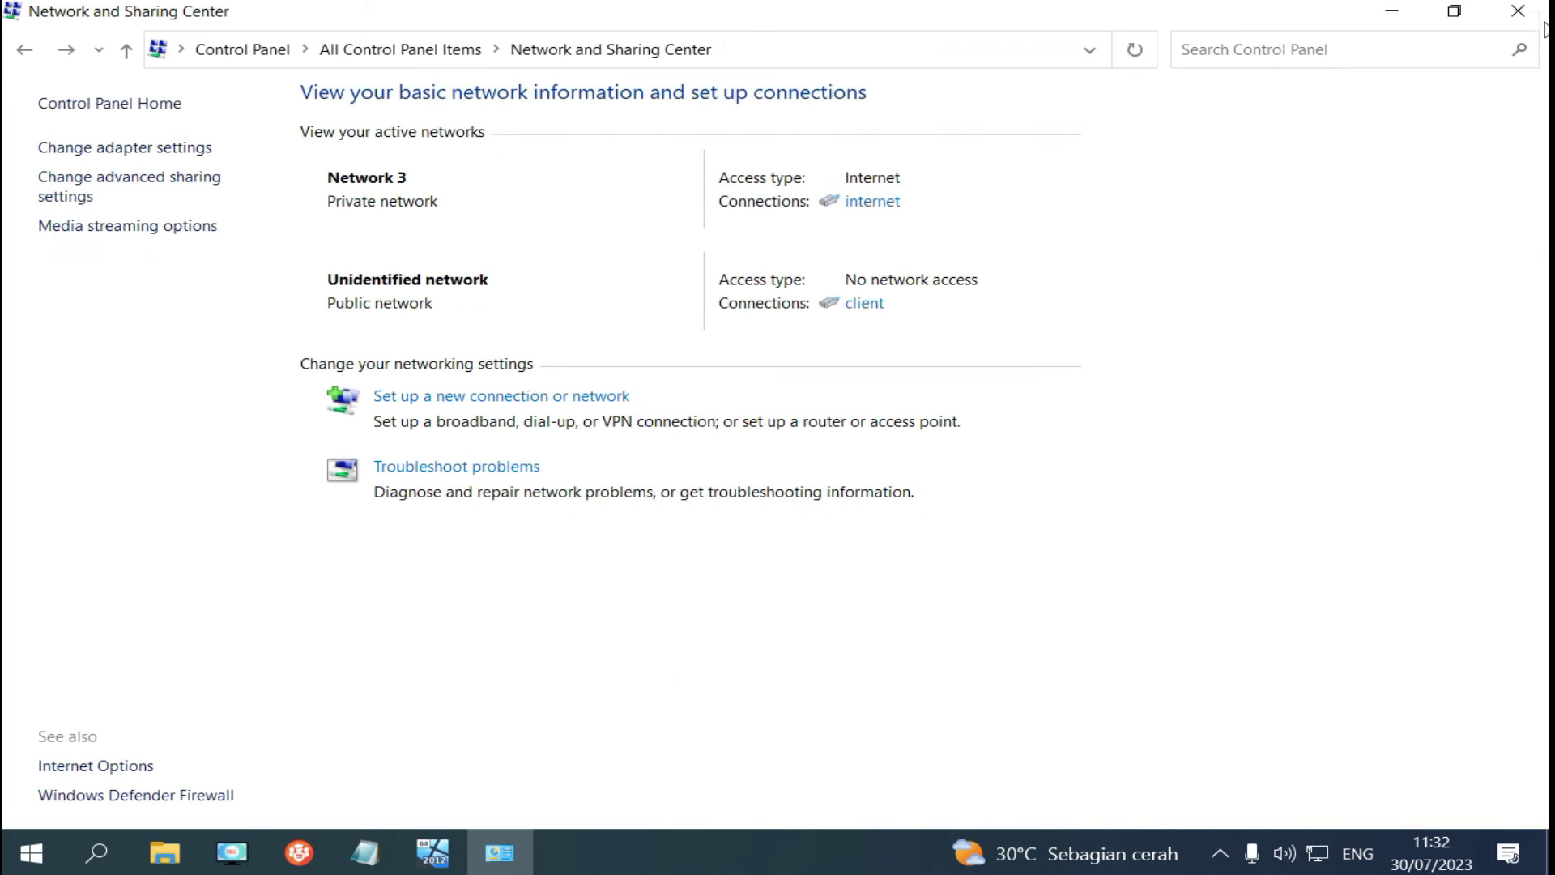
Create a new folder at the root of Local Disk (C:) in File Explorer.
{"action": "left_click", "coordinate": [1528, 13]}
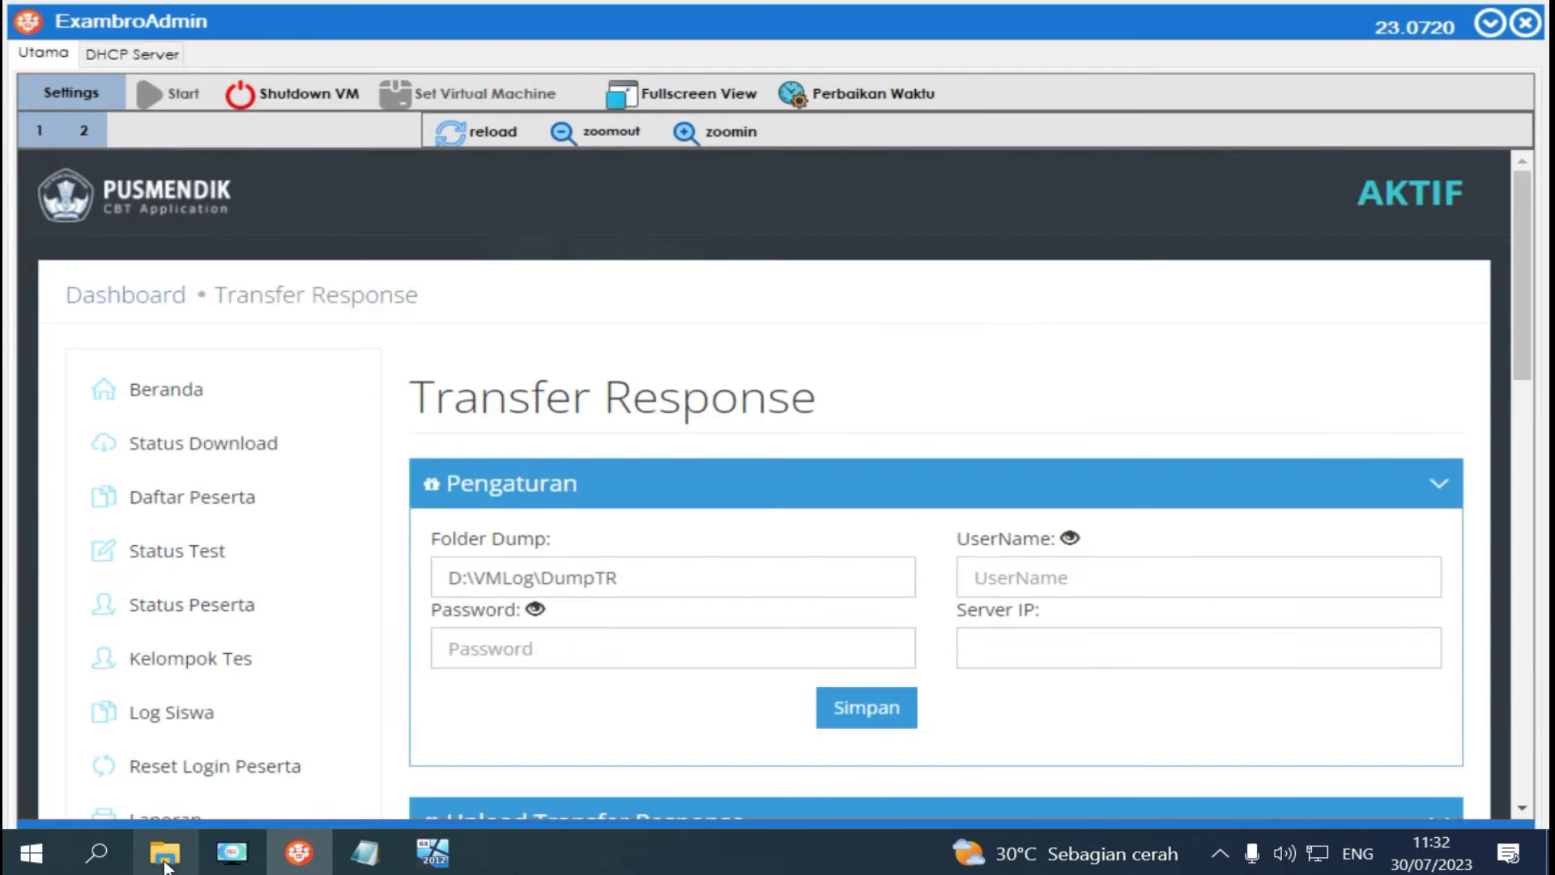
{"action": "left_click", "coordinate": [164, 854]}
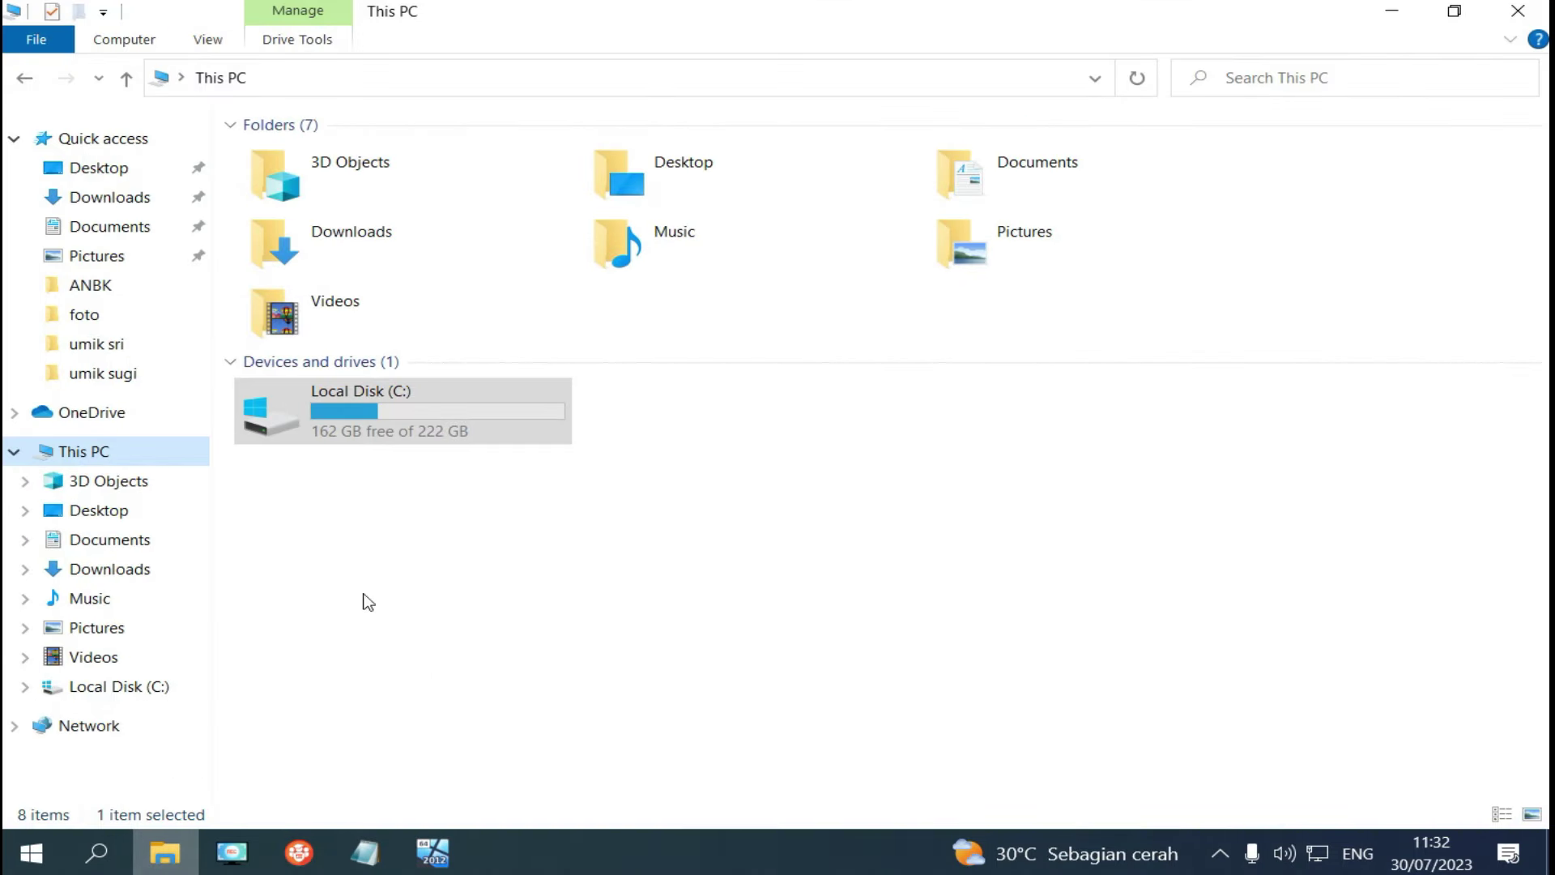
{"action": "double_click", "coordinate": [364, 411]}
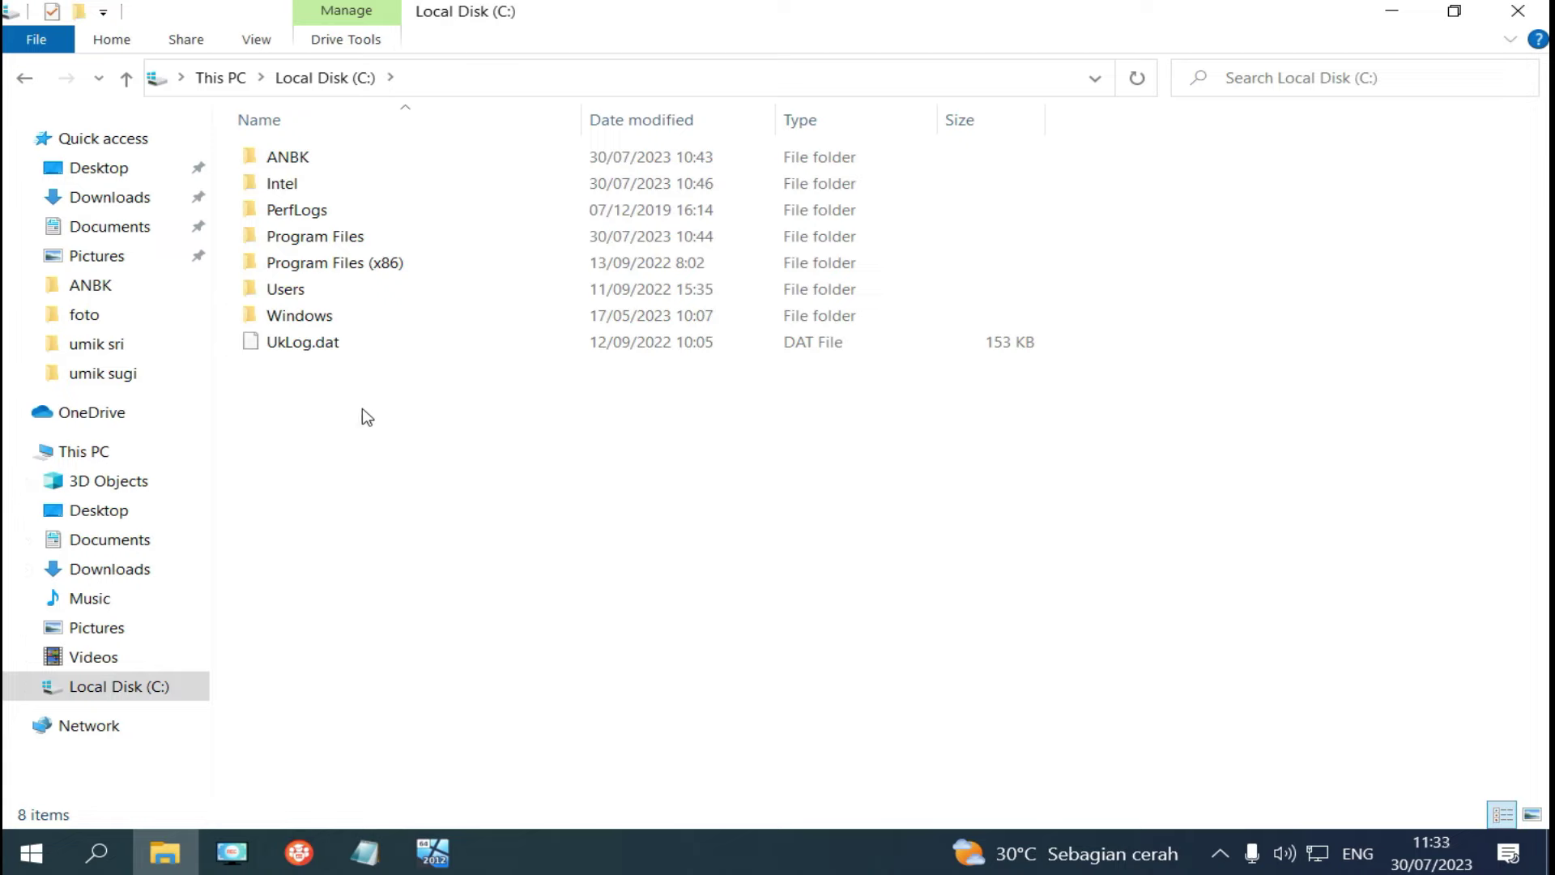
{"action": "right_click", "coordinate": [362, 408]}
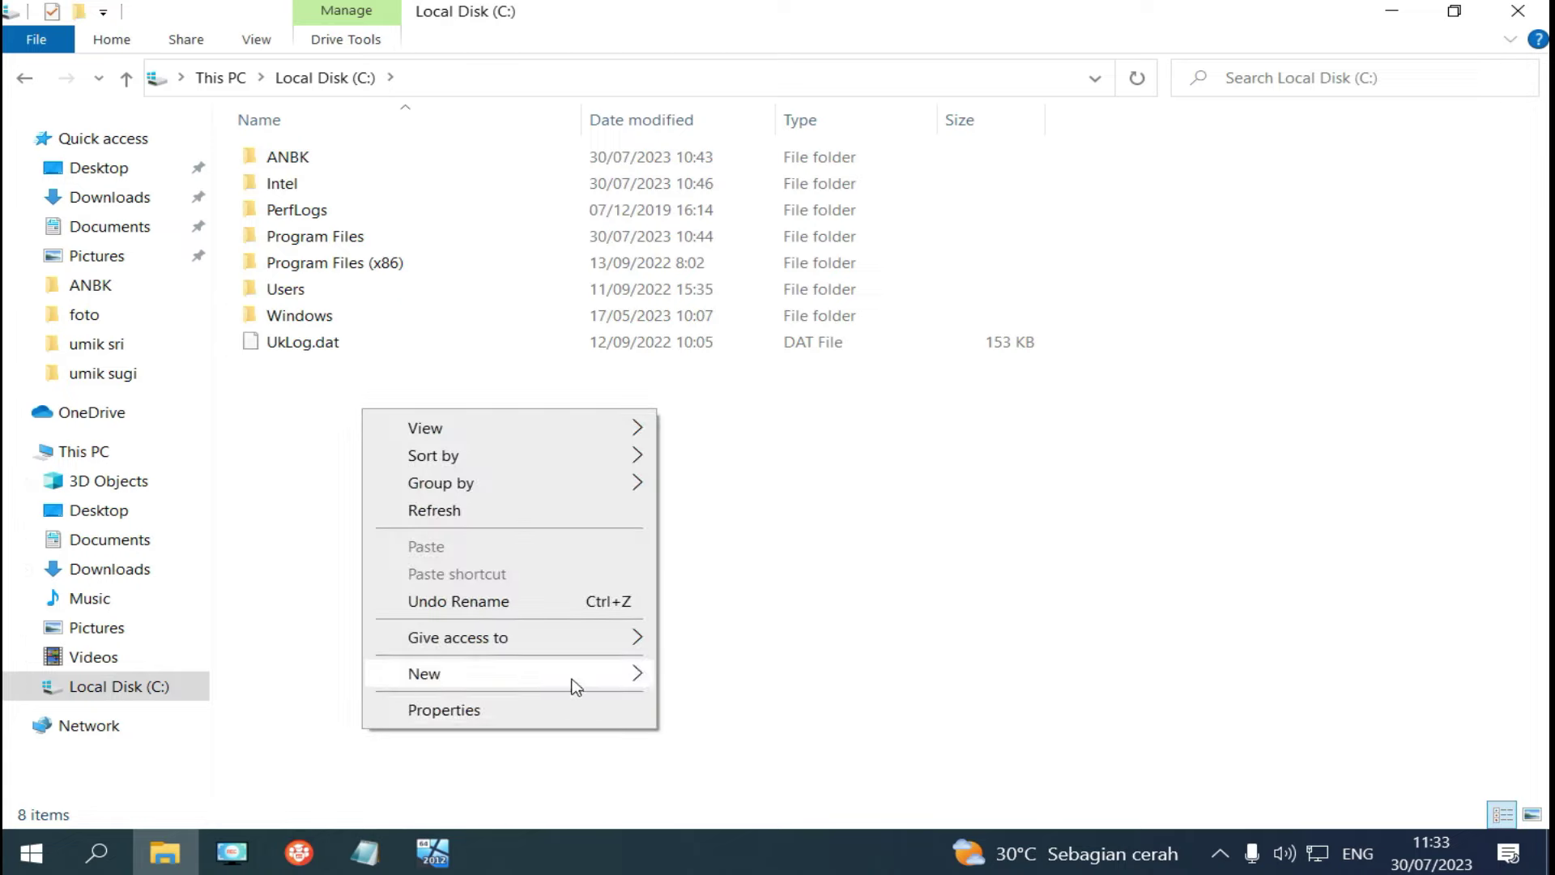
{"action": "mouse_move", "coordinate": [649, 681]}
{"action": "left_click", "coordinate": [719, 677]}
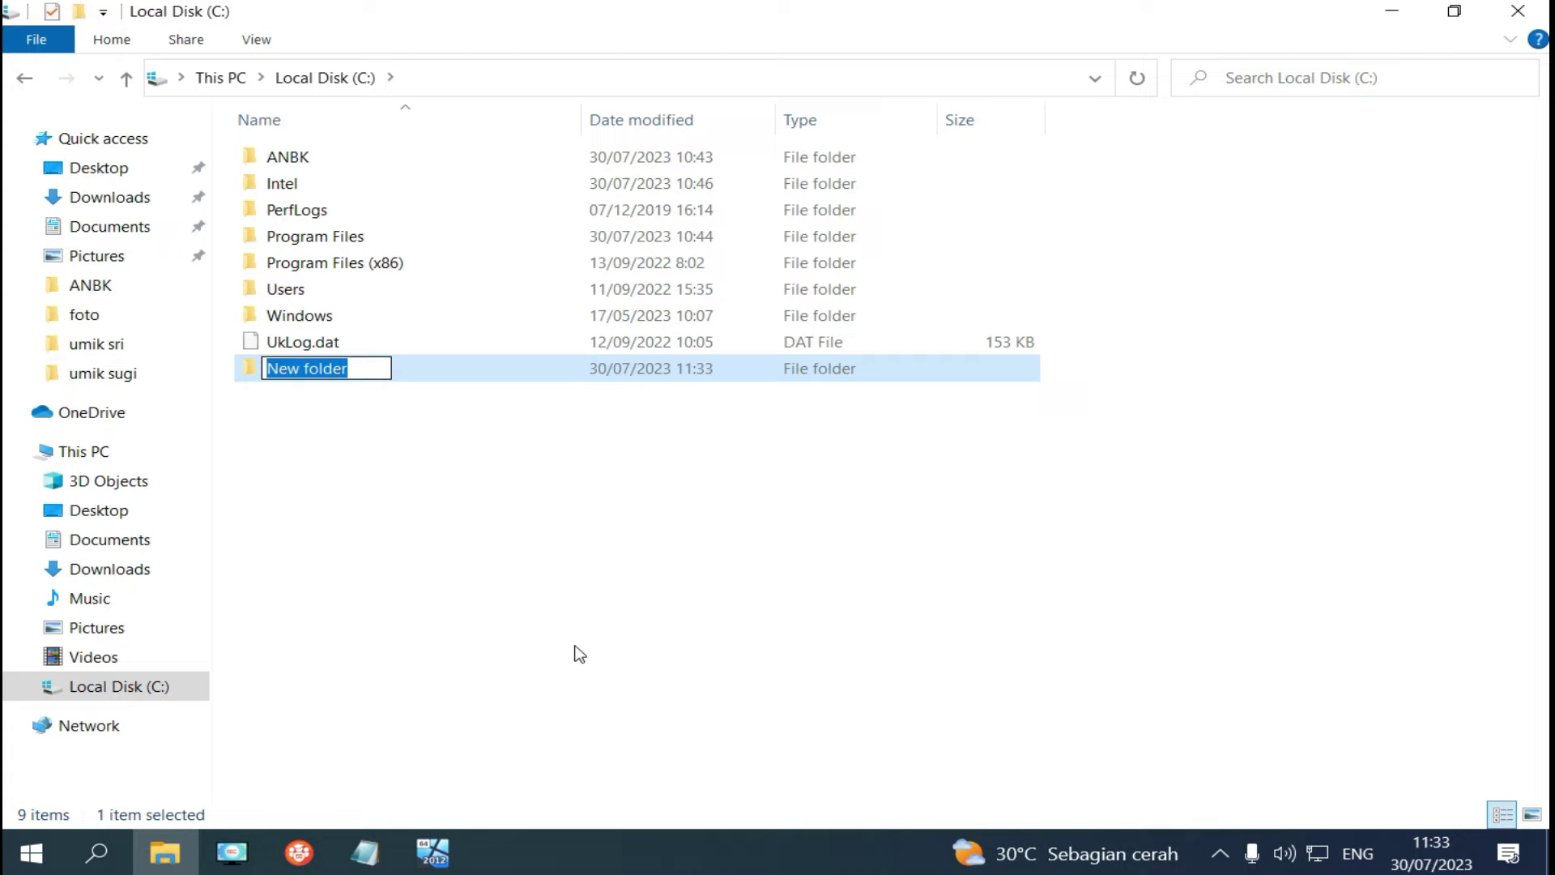
Name the new folder TRRESPOND, correcting the mistyped first letter.
{"action": "type", "text": "YR"}
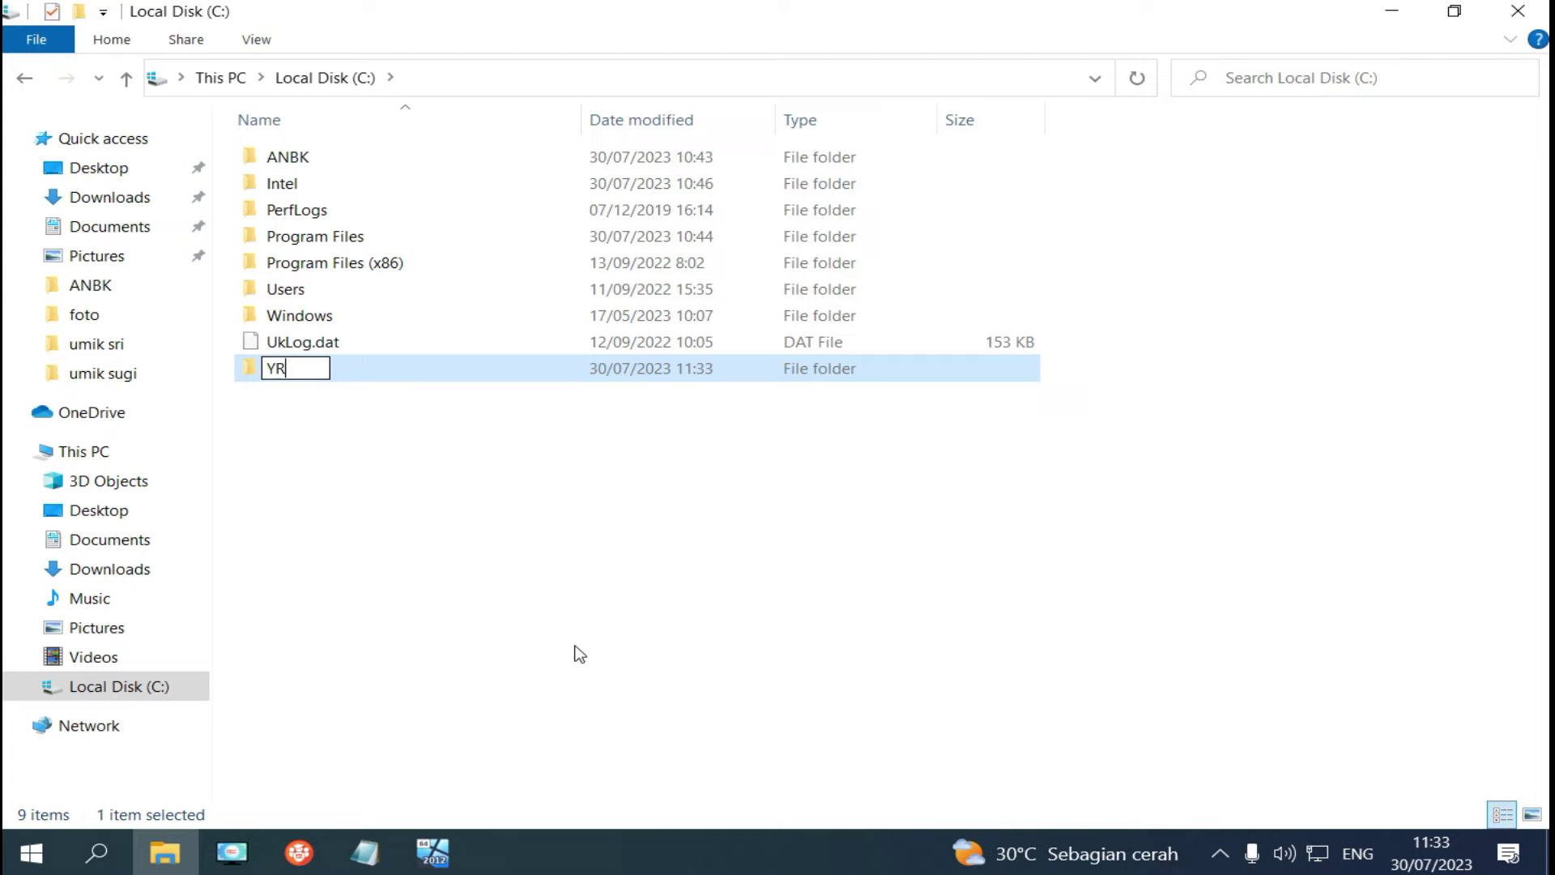
{"action": "type", "text": "RESPOND"}
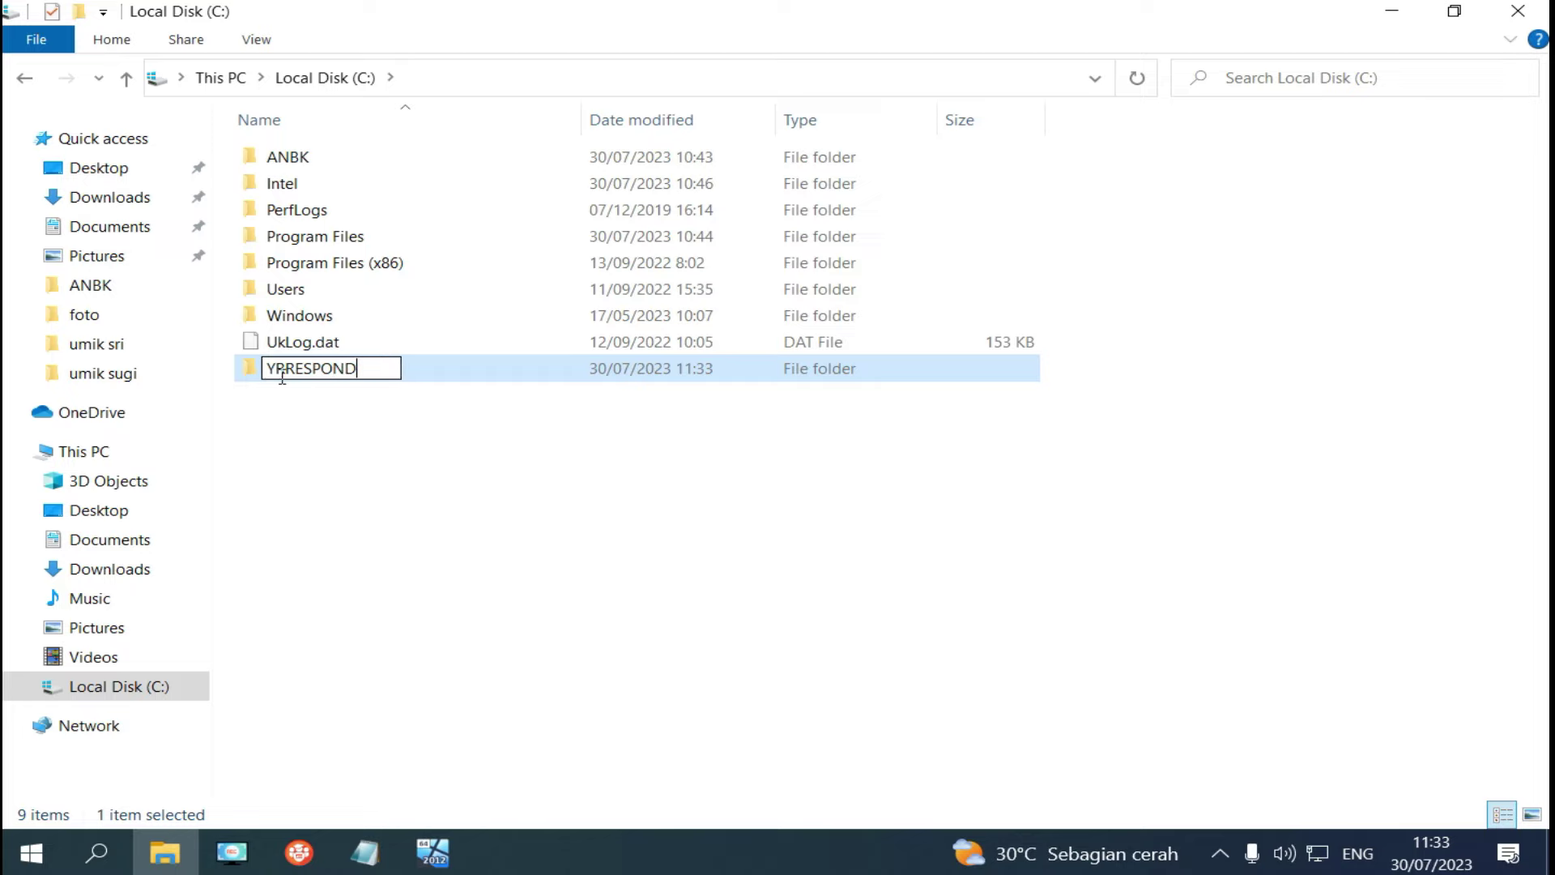
{"action": "key", "text": "Home"}
{"action": "key", "text": "shift+Right"}
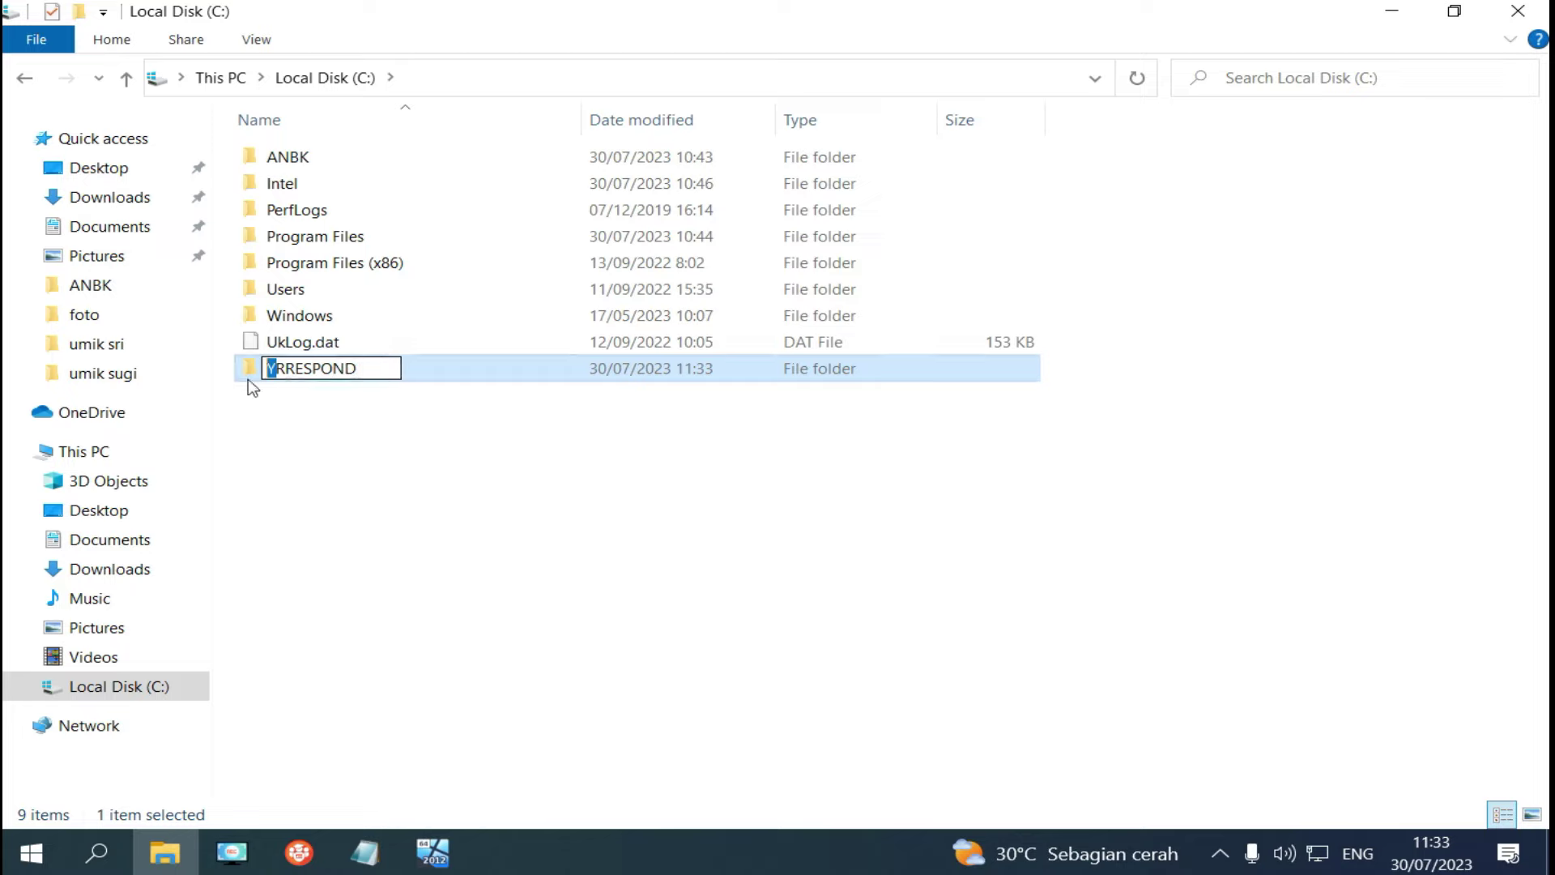
{"action": "type", "text": "T"}
{"action": "left_click", "coordinate": [322, 446]}
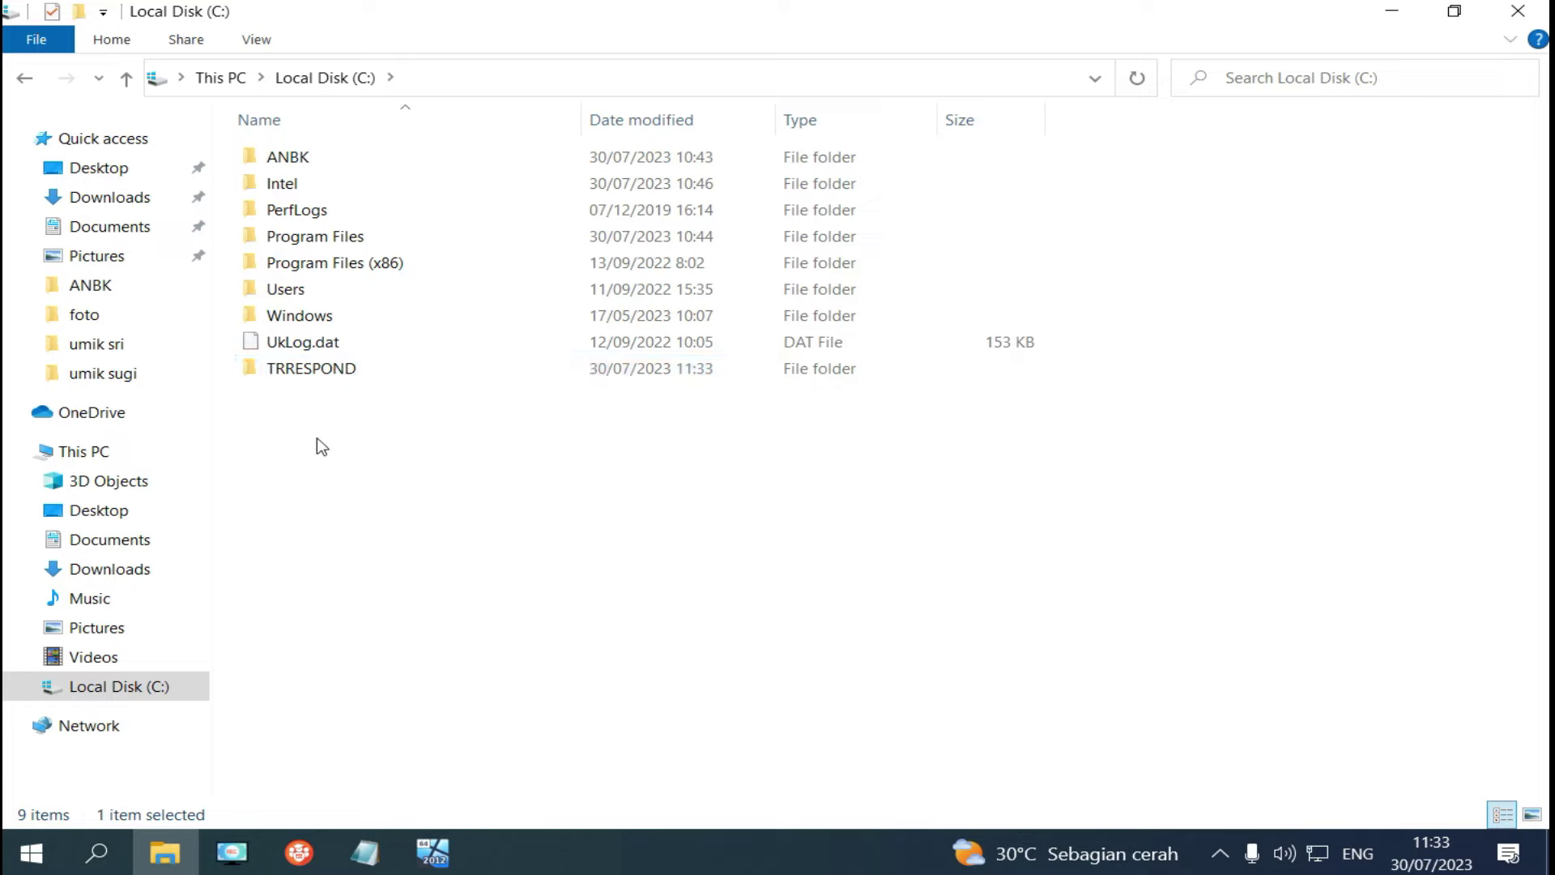
{"action": "right_click", "coordinate": [330, 376]}
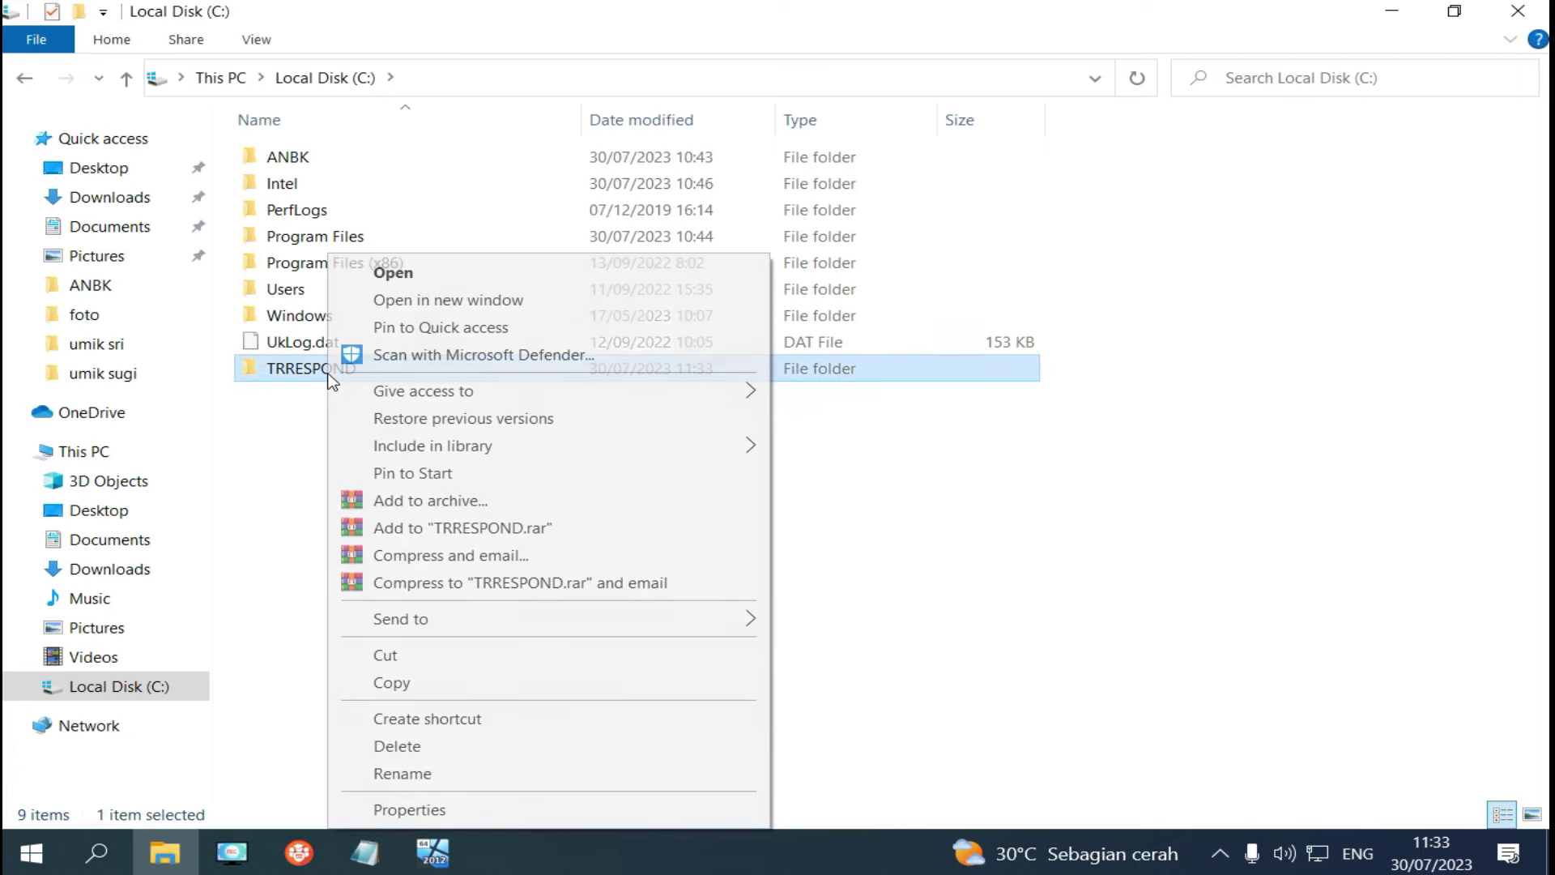
Add Everyone to the TRRESPOND folder's sharing list.
{"action": "left_click", "coordinate": [456, 814]}
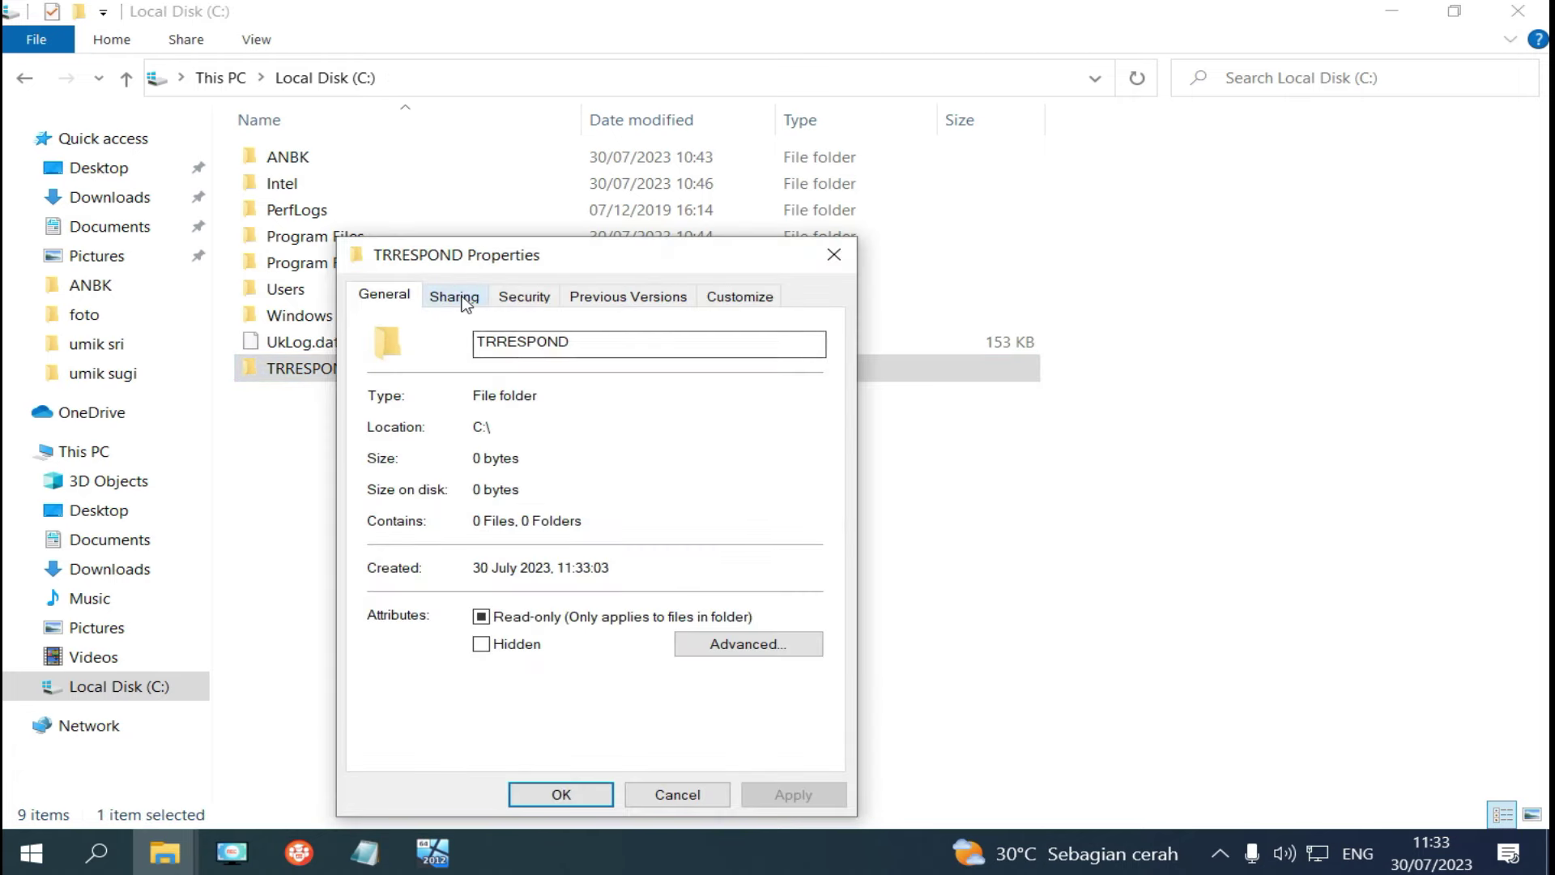
{"action": "left_click", "coordinate": [453, 298]}
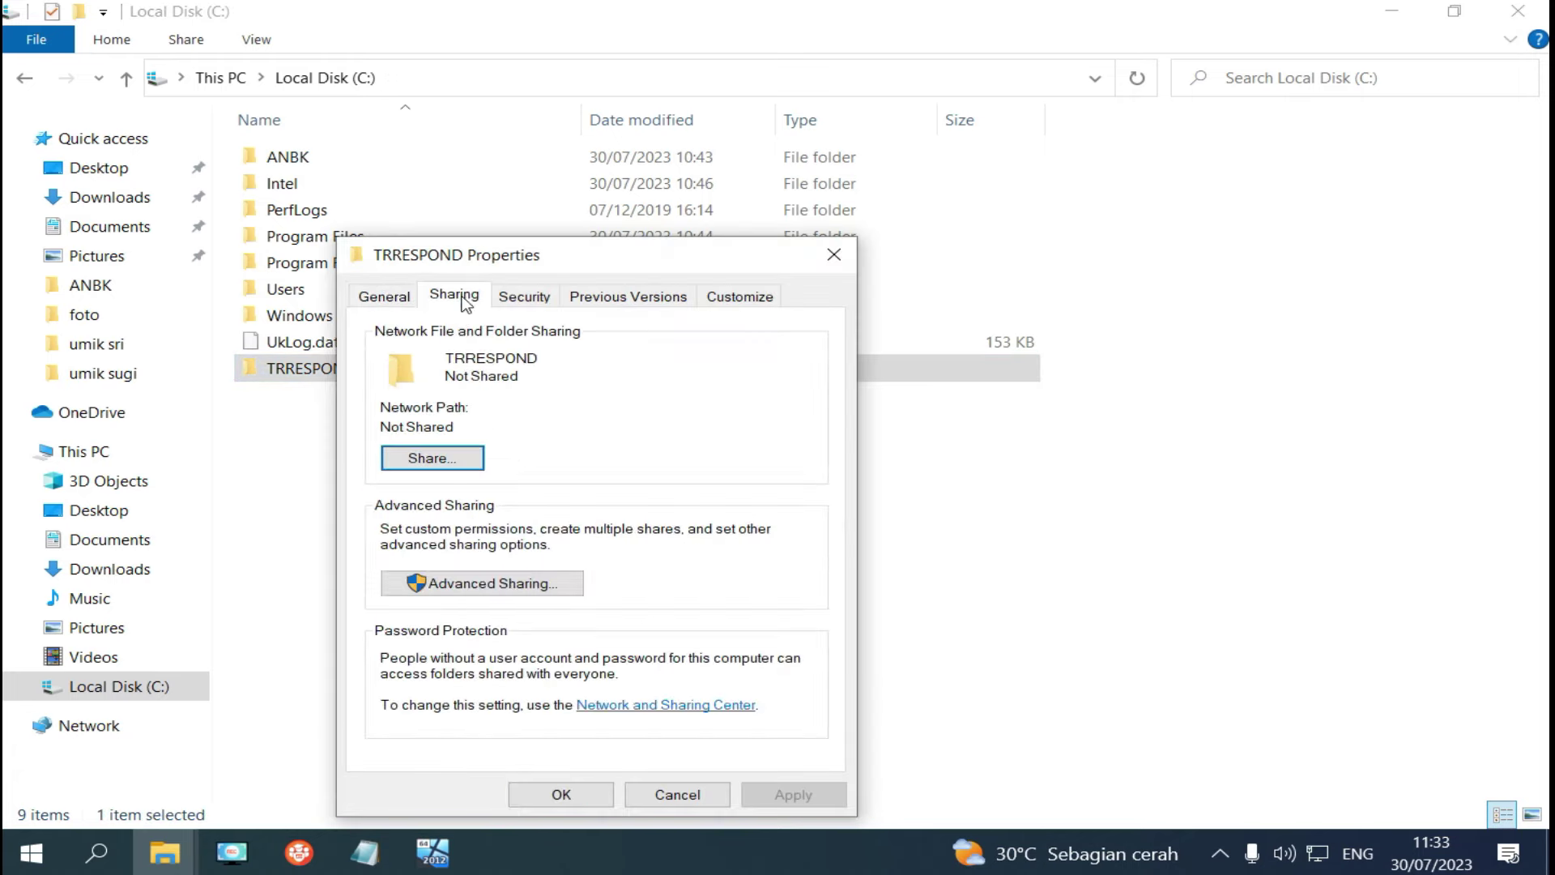
{"action": "left_click", "coordinate": [445, 463]}
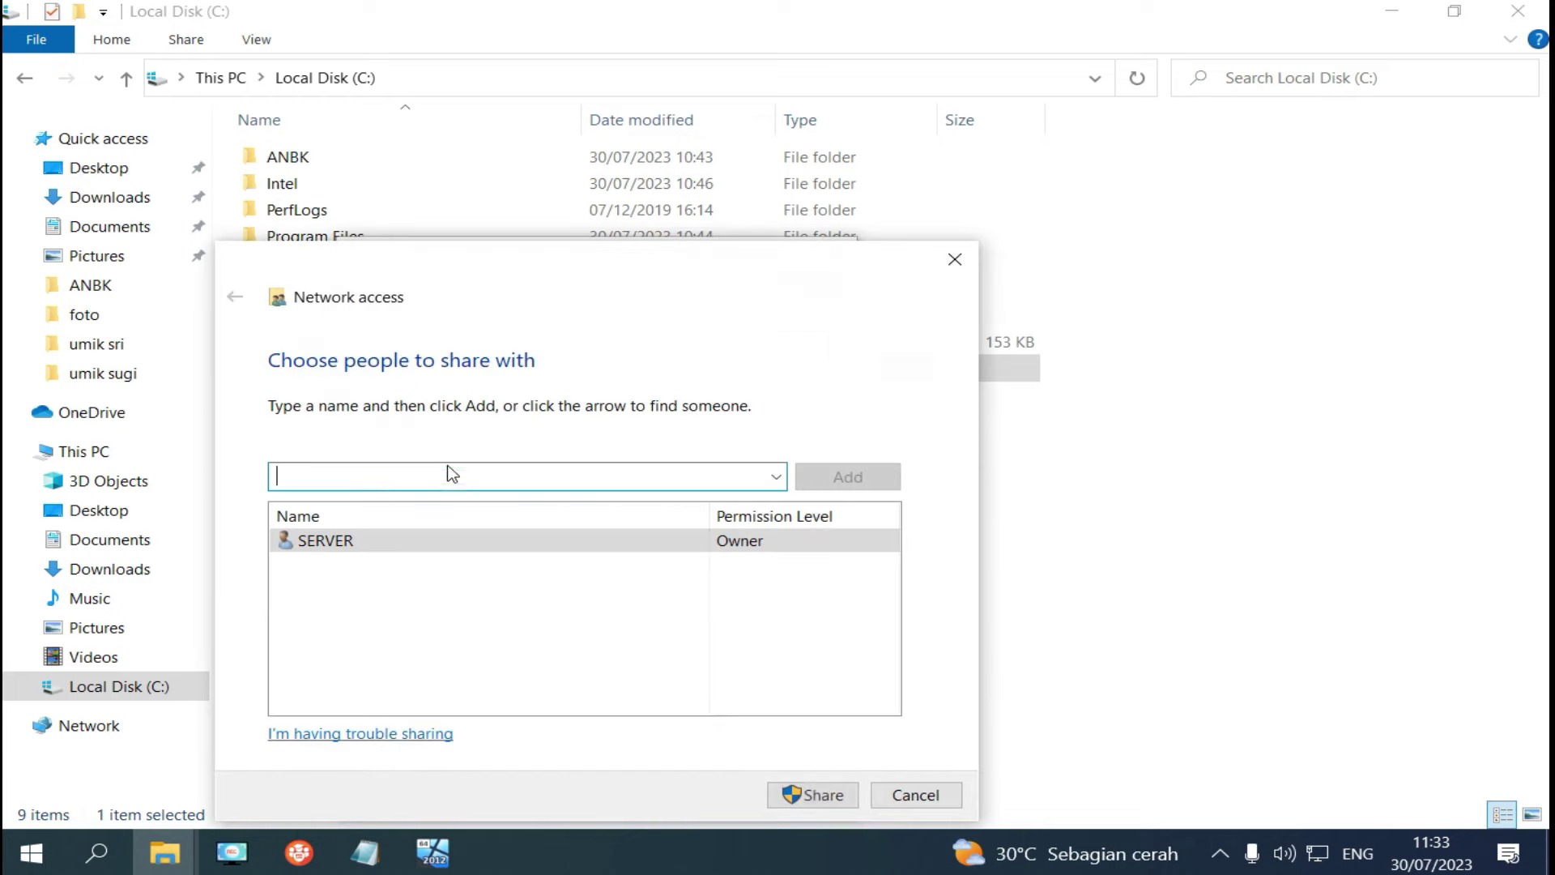
{"action": "left_click", "coordinate": [778, 478]}
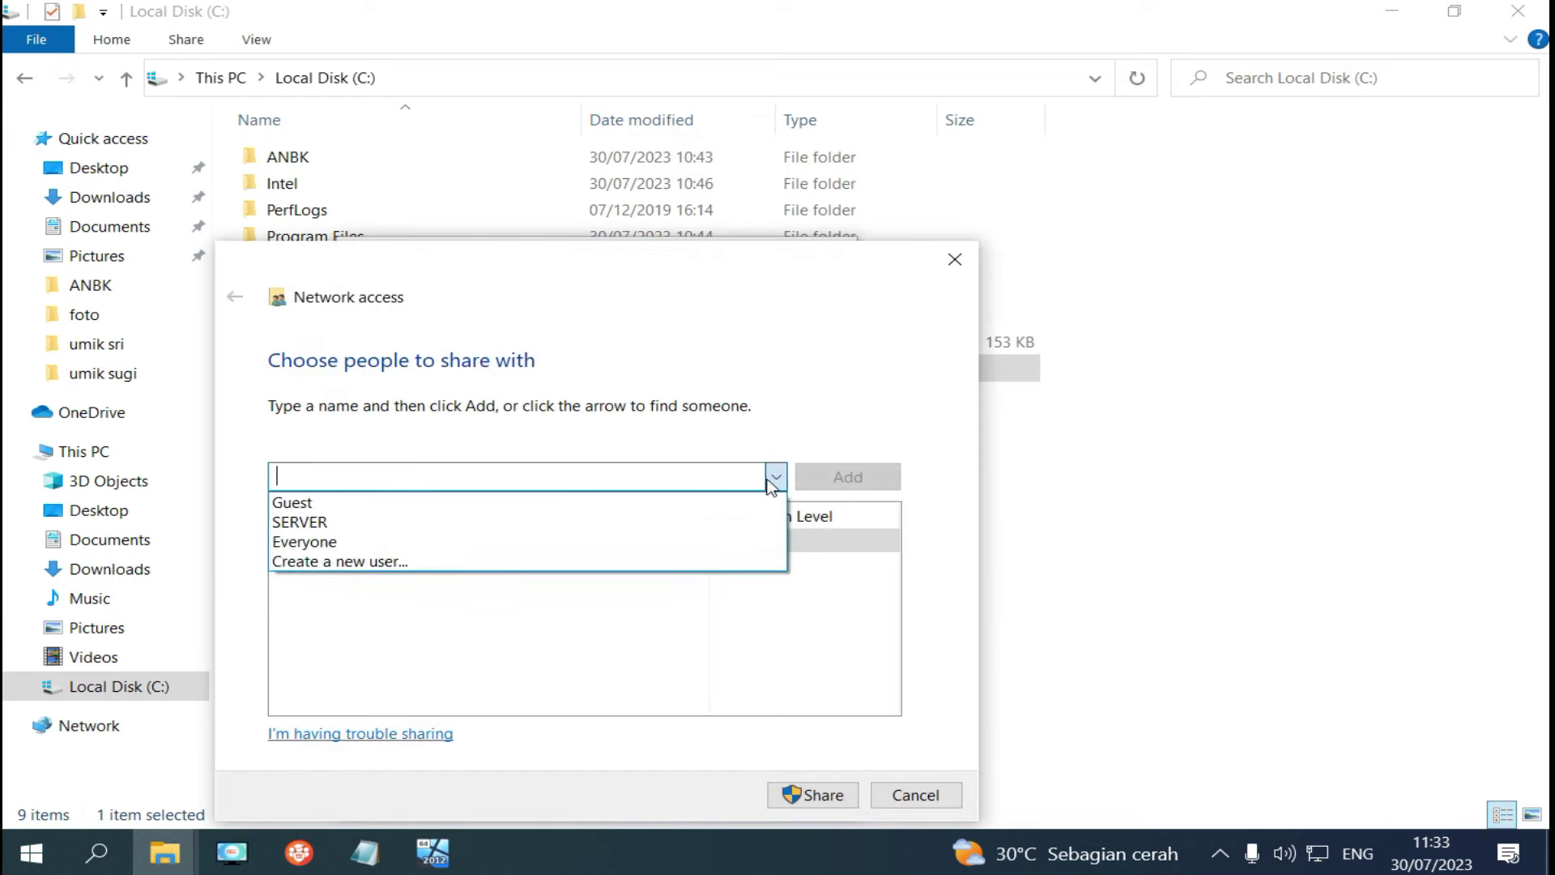
{"action": "left_click", "coordinate": [609, 543]}
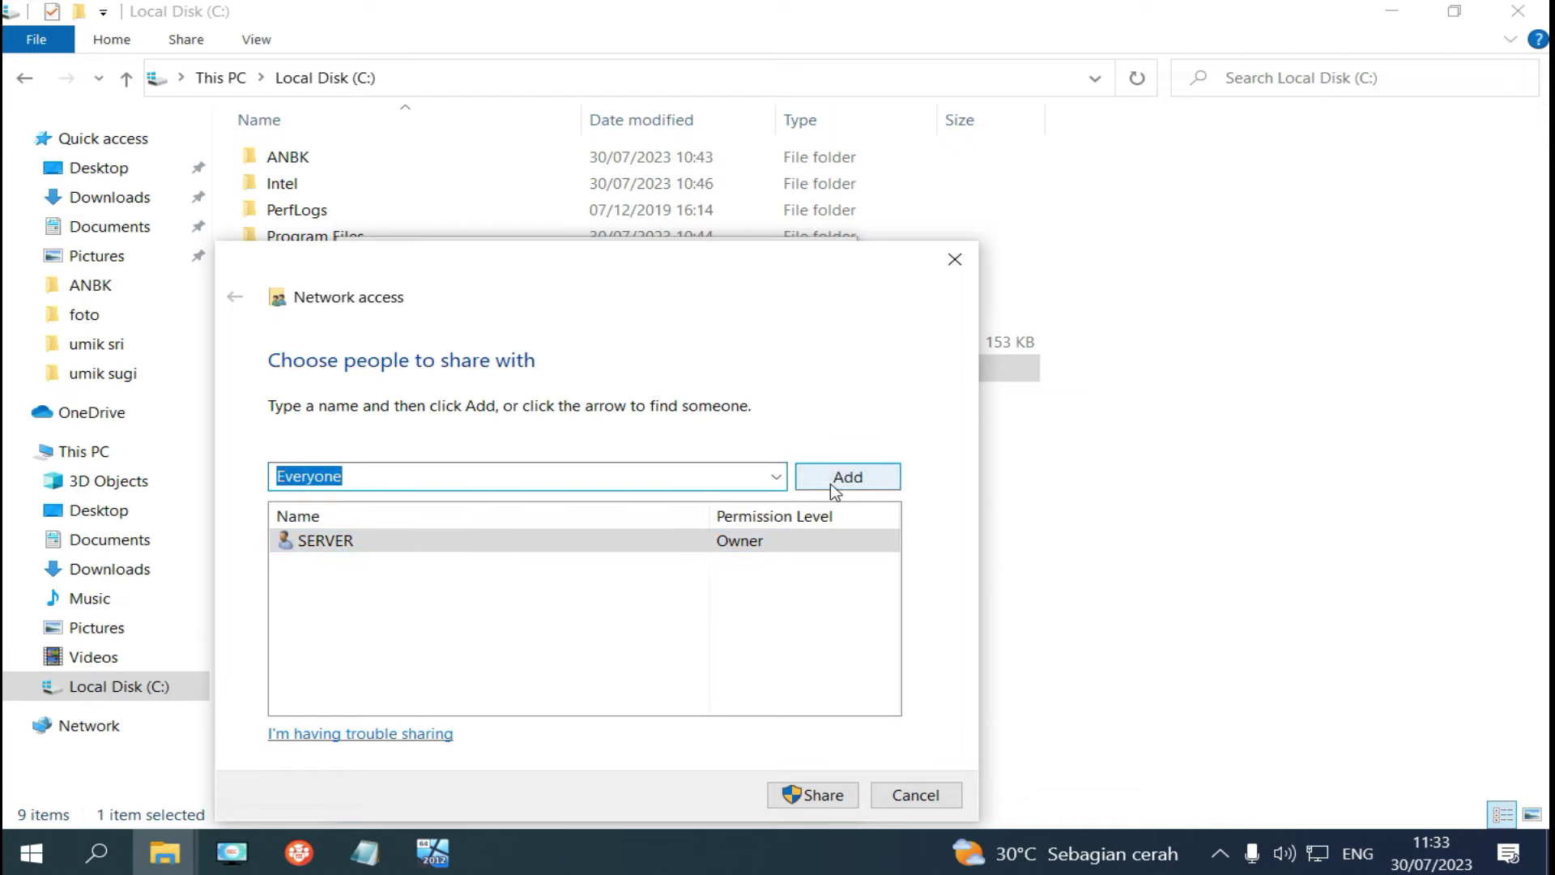
{"action": "left_click", "coordinate": [830, 485]}
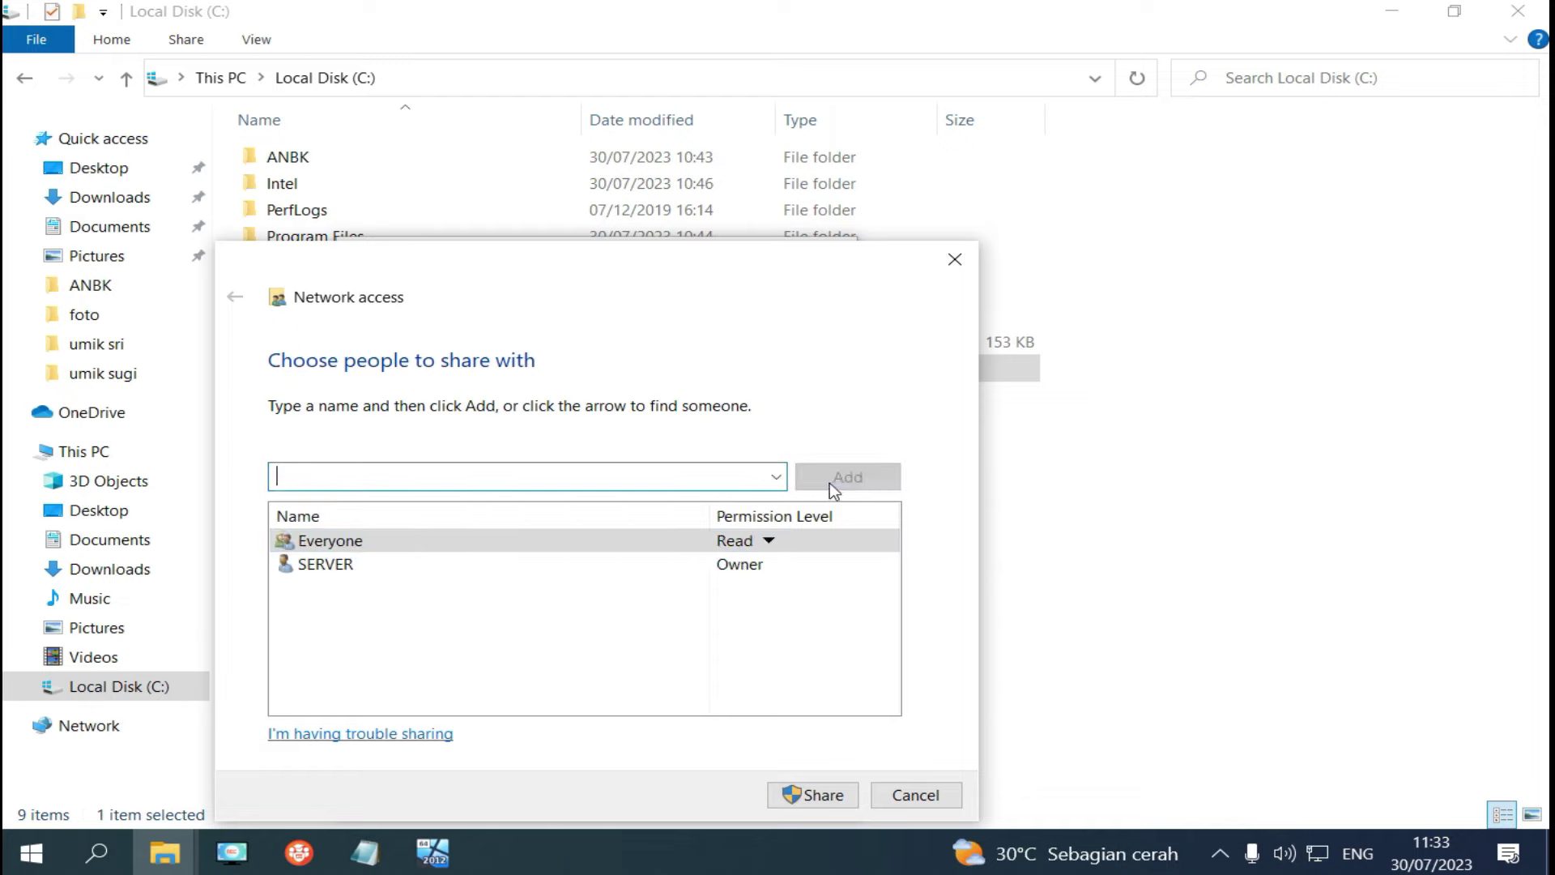
Give Everyone Read/Write permission and finish sharing the TRRESPOND folder.
{"action": "left_click", "coordinate": [769, 544]}
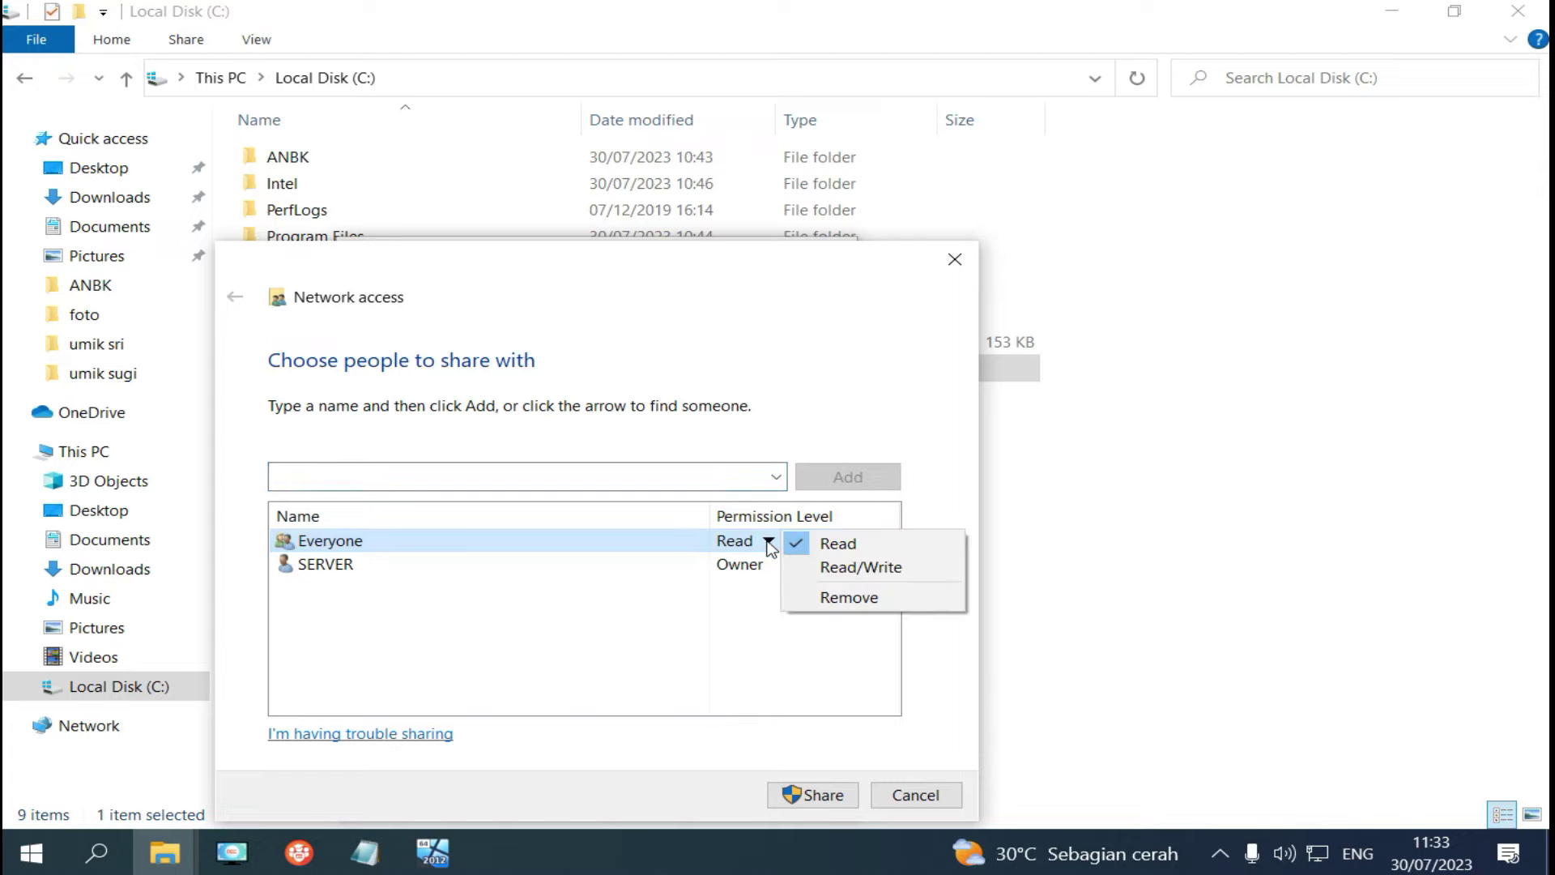
{"action": "left_click", "coordinate": [835, 568]}
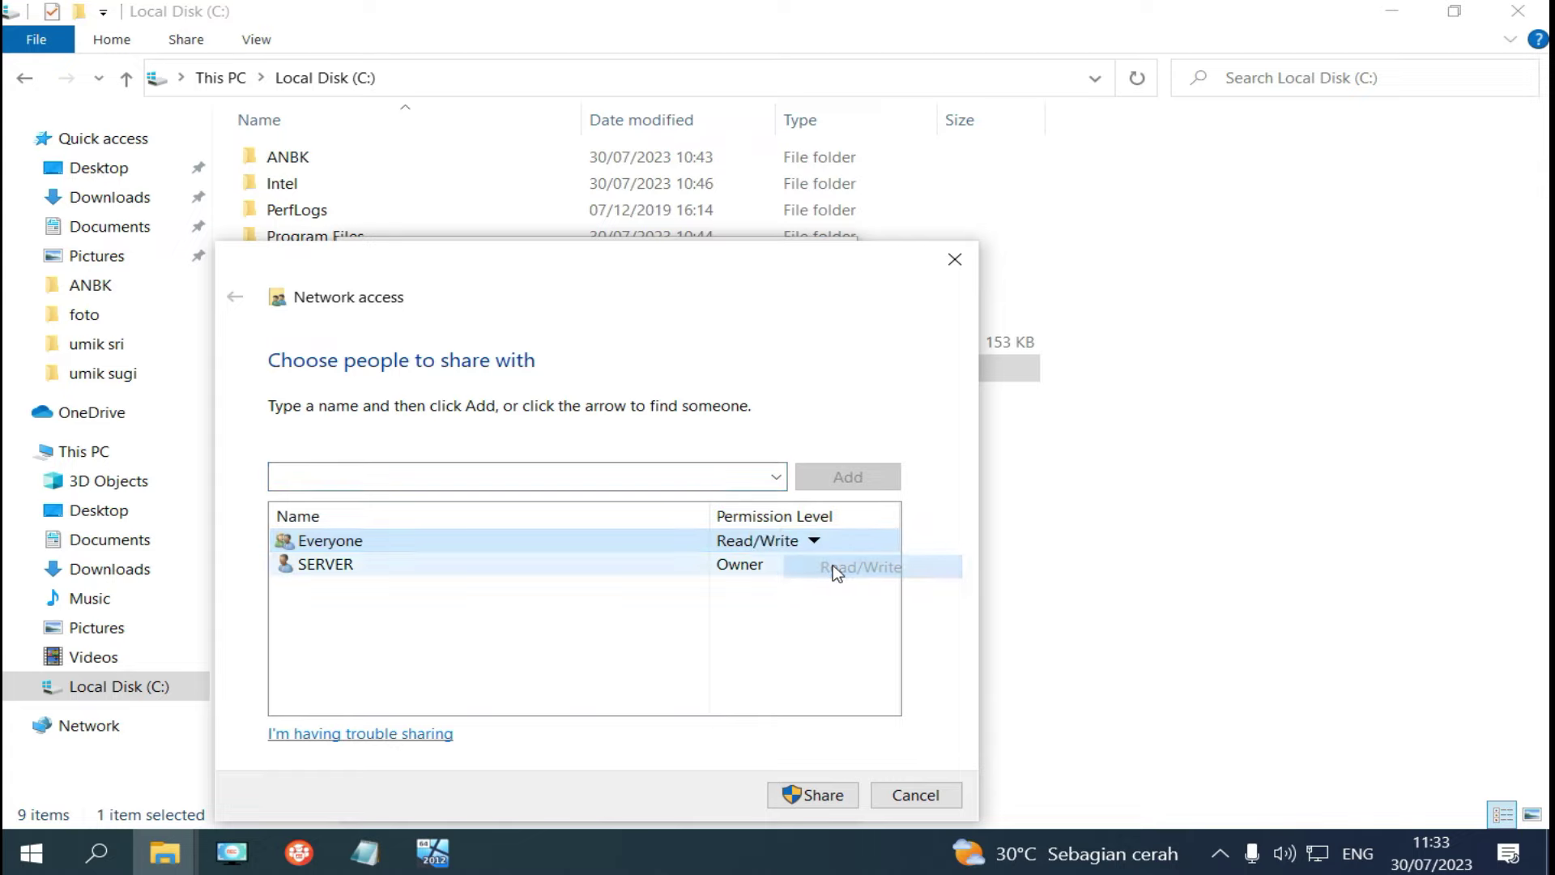
{"action": "left_click", "coordinate": [833, 806]}
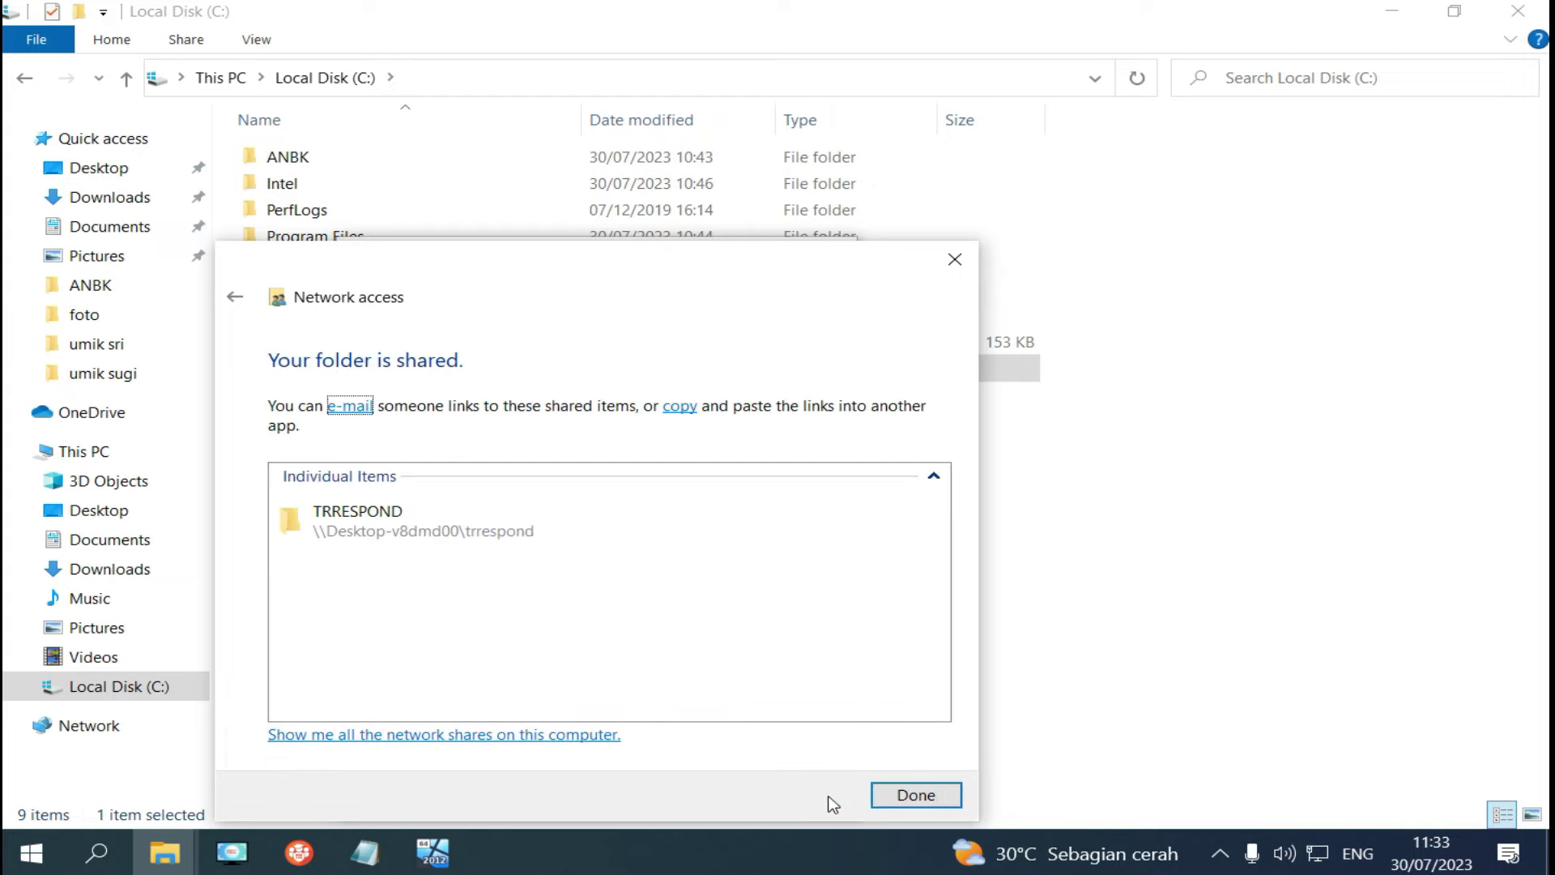
{"action": "left_click", "coordinate": [909, 801]}
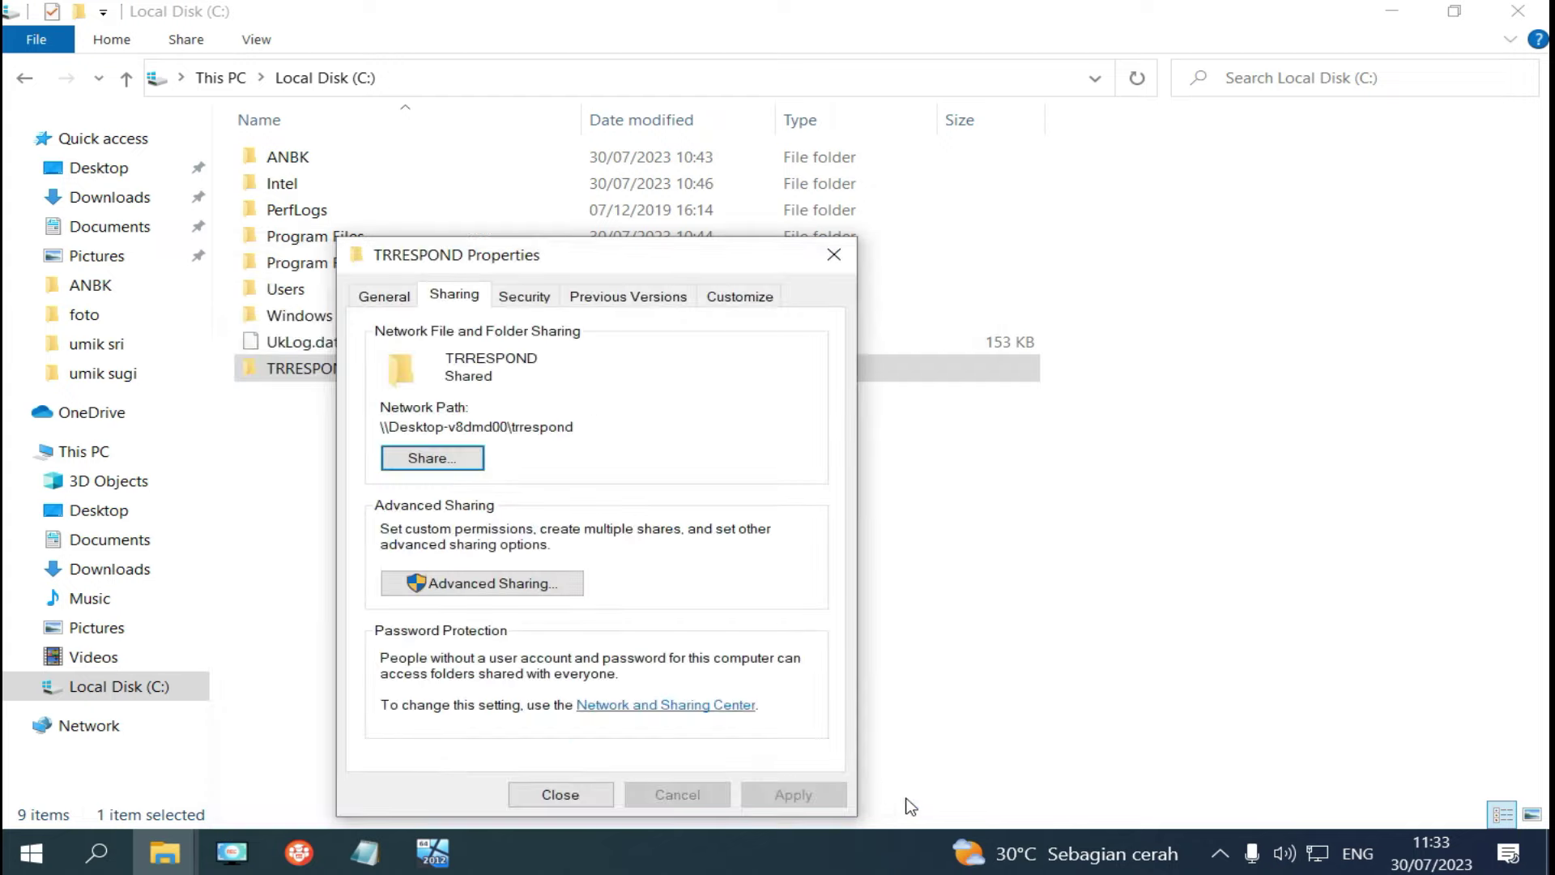
{"action": "left_click", "coordinate": [580, 795]}
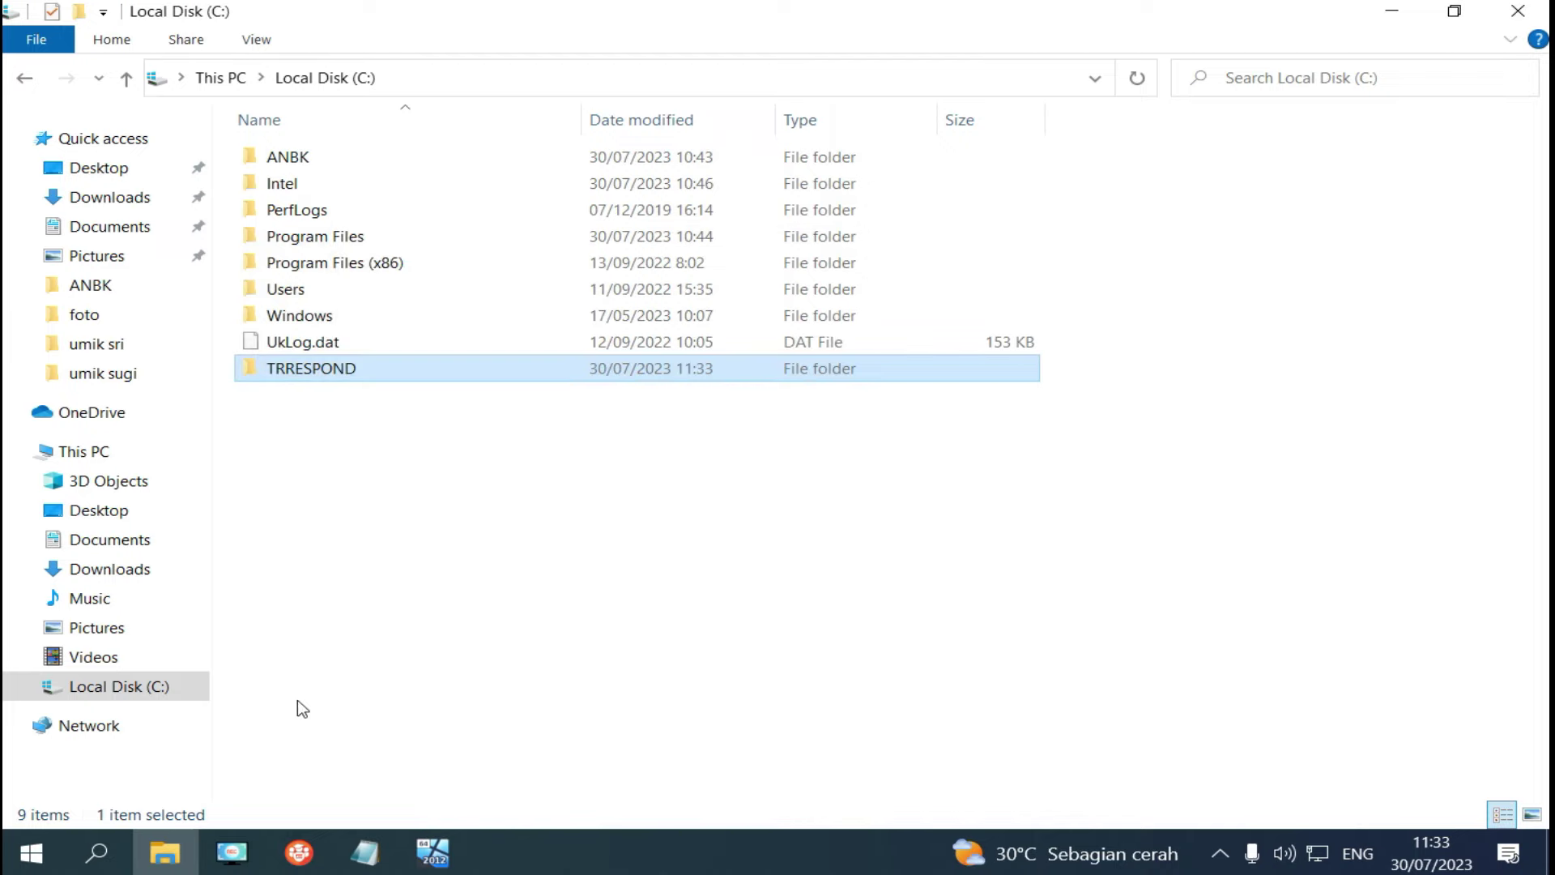
{"action": "left_click", "coordinate": [99, 853]}
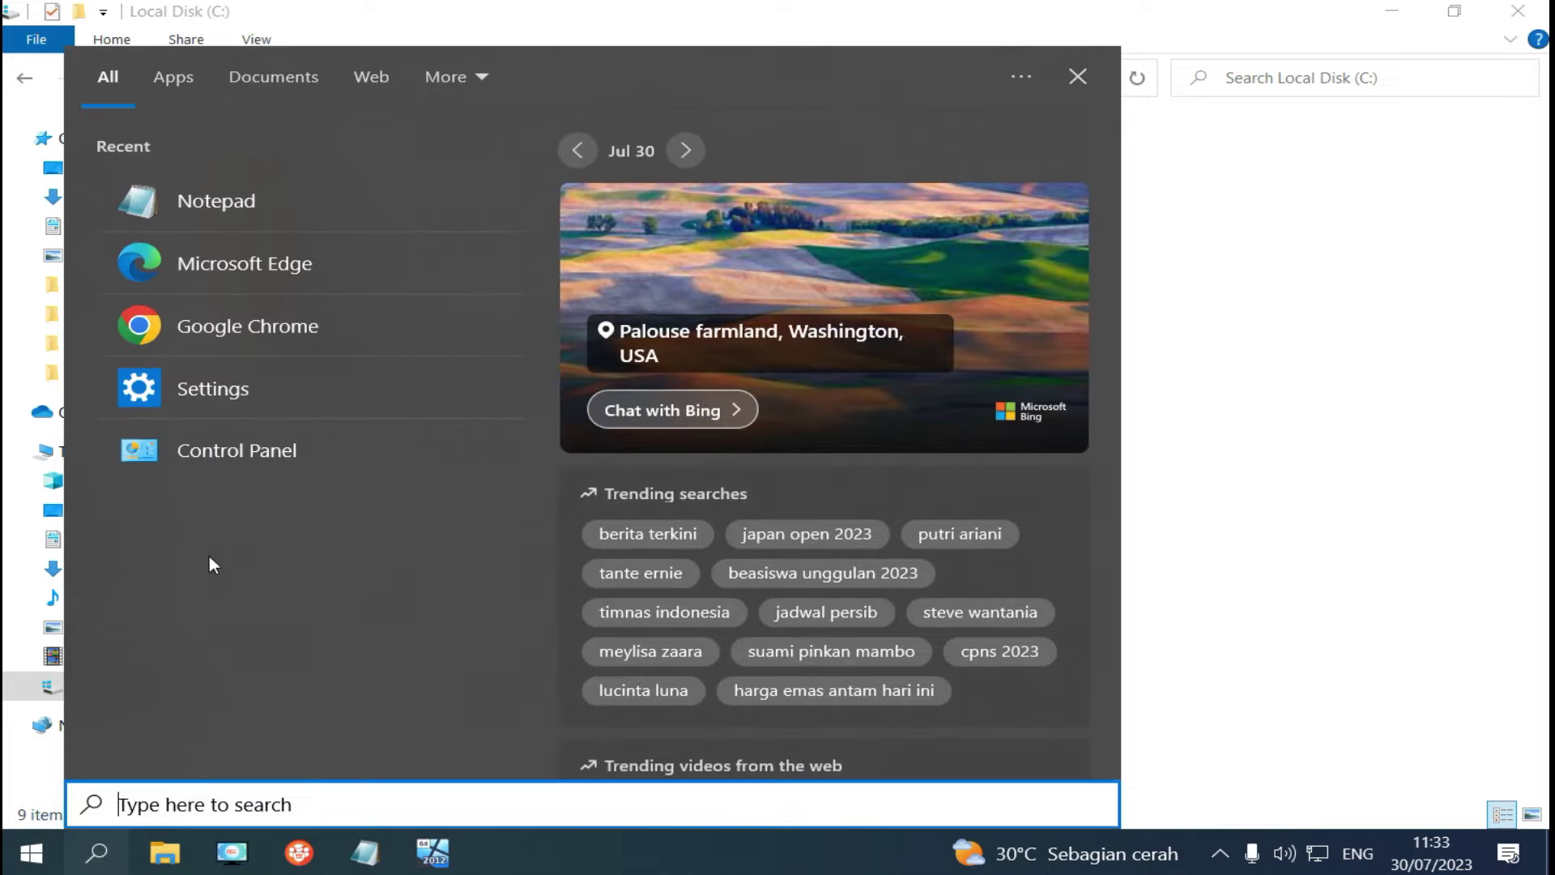
Confirm the client adapter's IPv4 is static 192.168.0.1, subnet 255.255.255.0, closing without changes.
{"action": "left_click", "coordinate": [241, 452]}
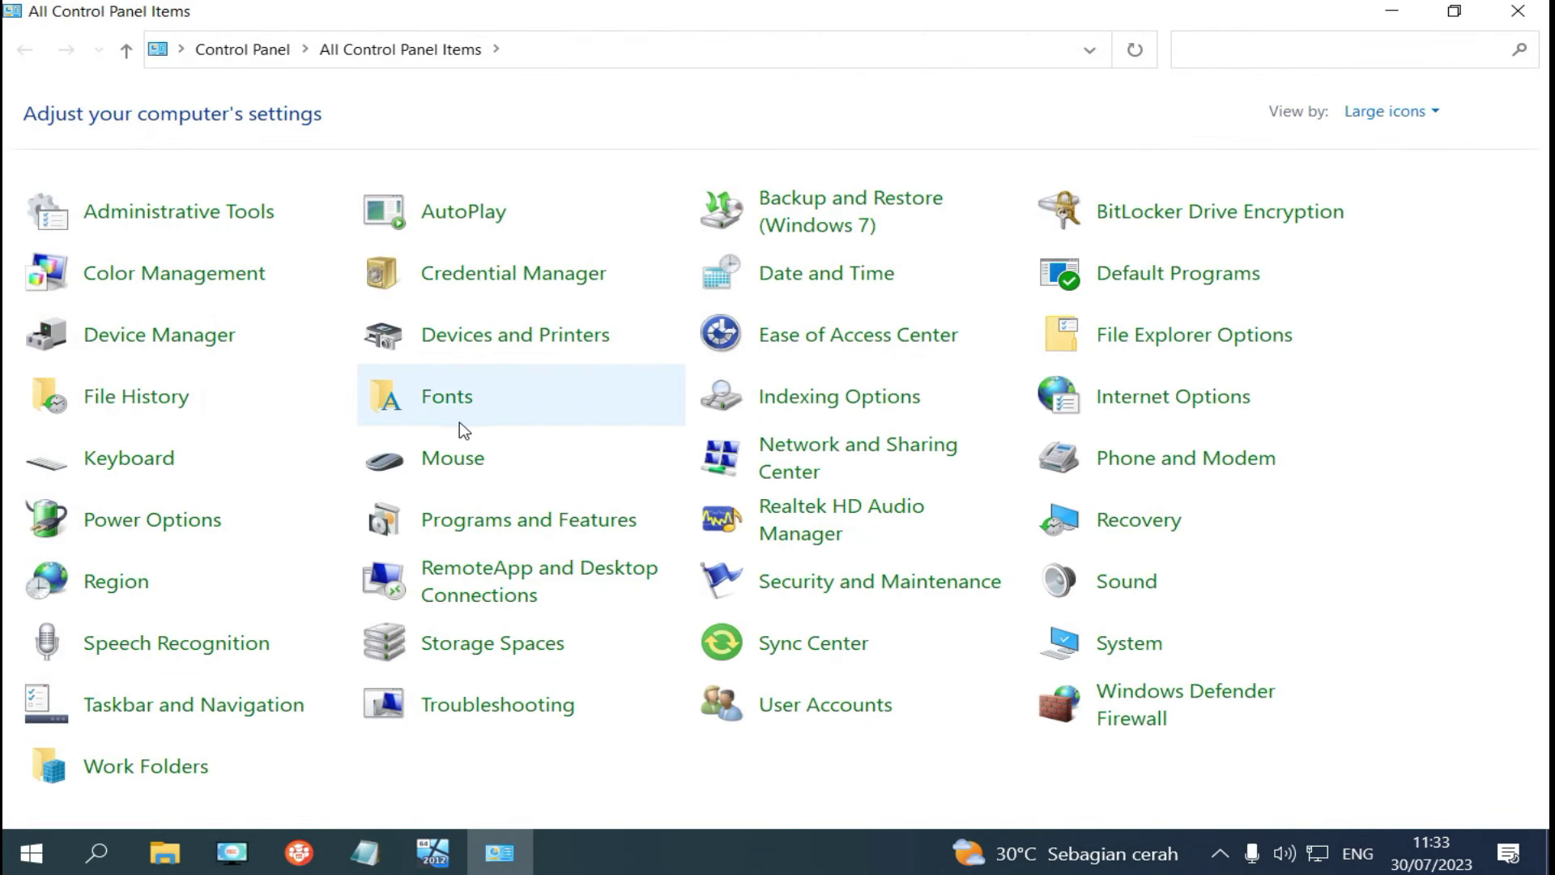
{"action": "left_click", "coordinate": [828, 459]}
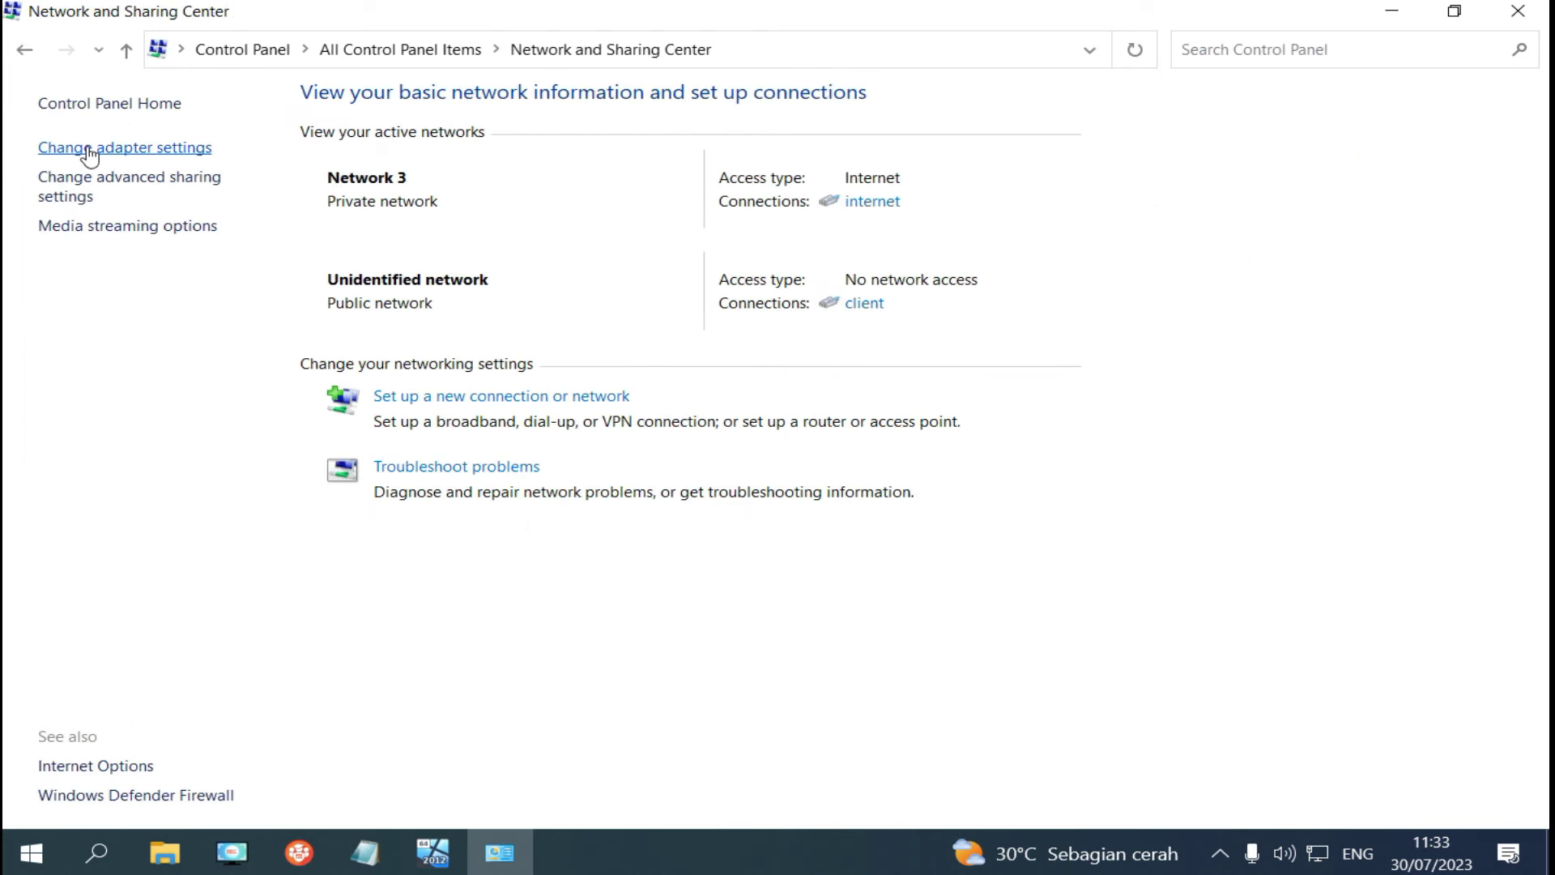
{"action": "left_click", "coordinate": [89, 149]}
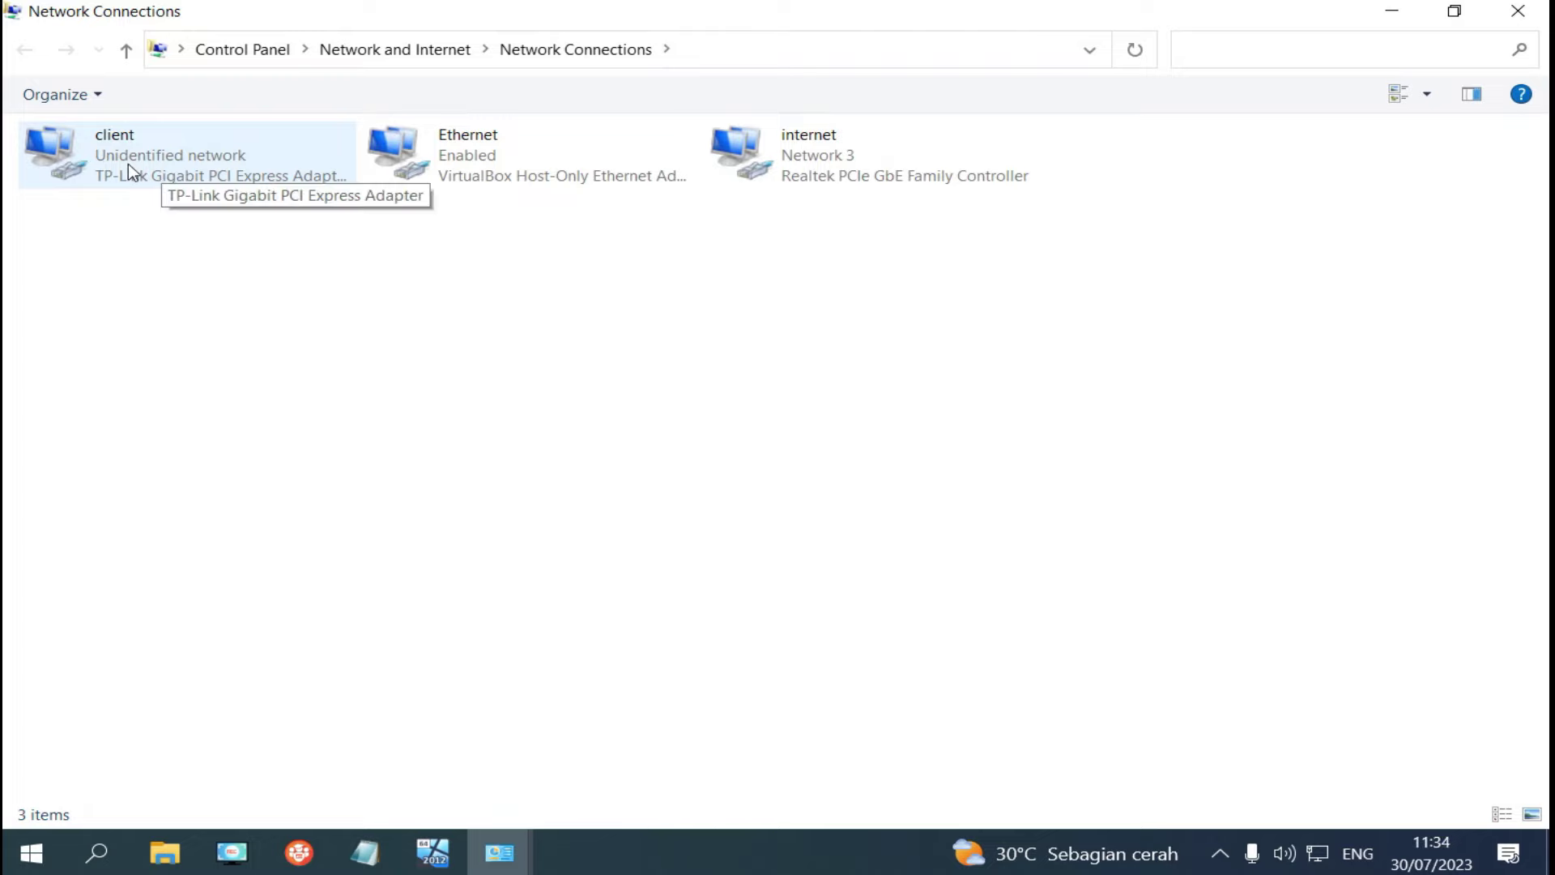
{"action": "right_click", "coordinate": [128, 164]}
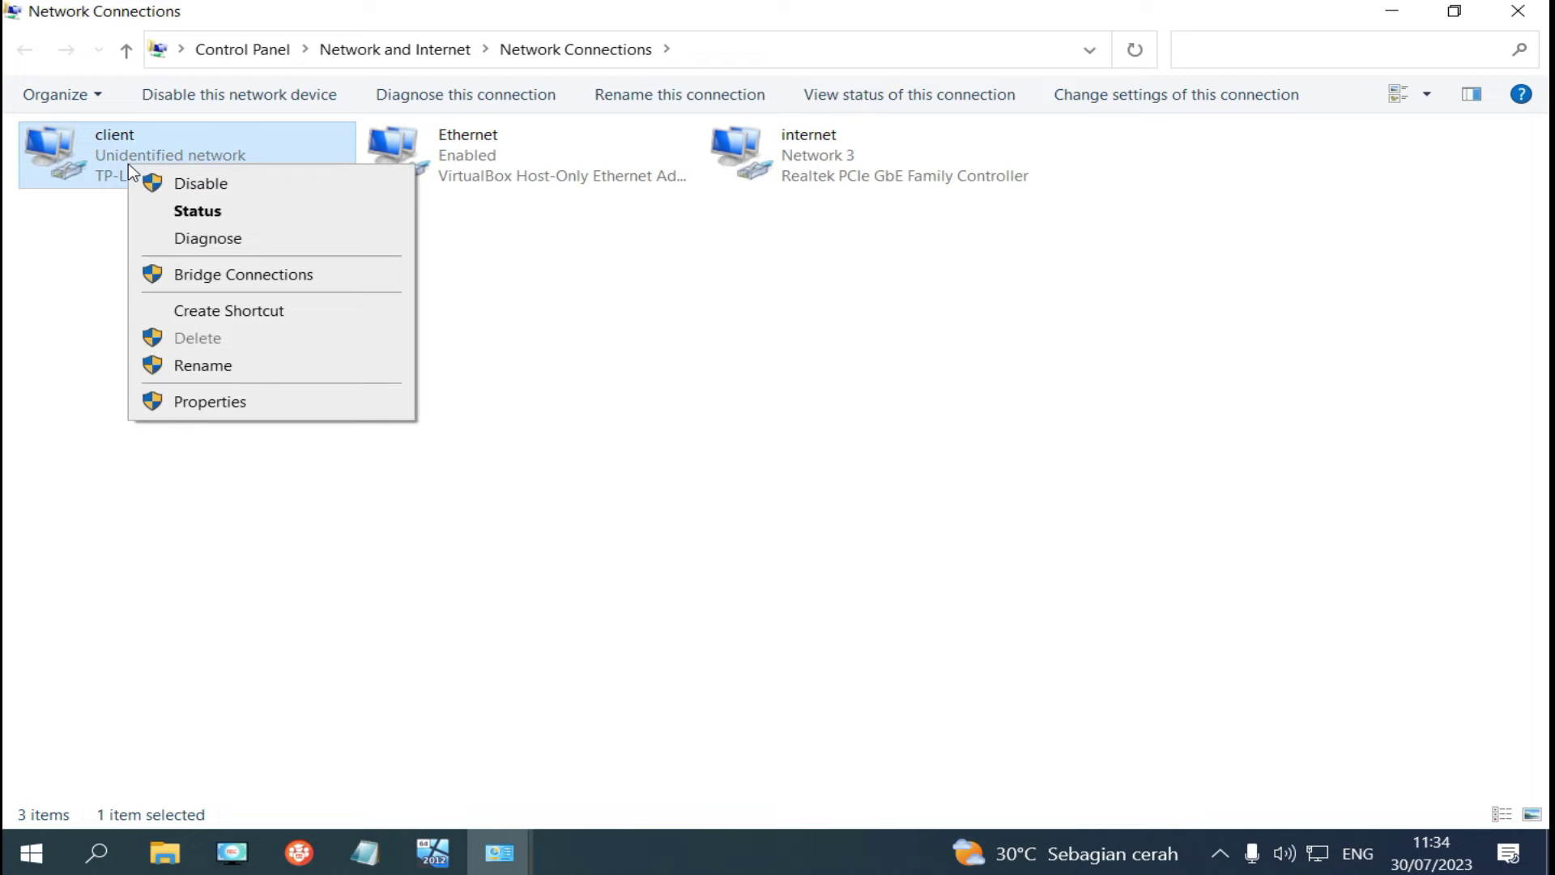
{"action": "left_click", "coordinate": [335, 403]}
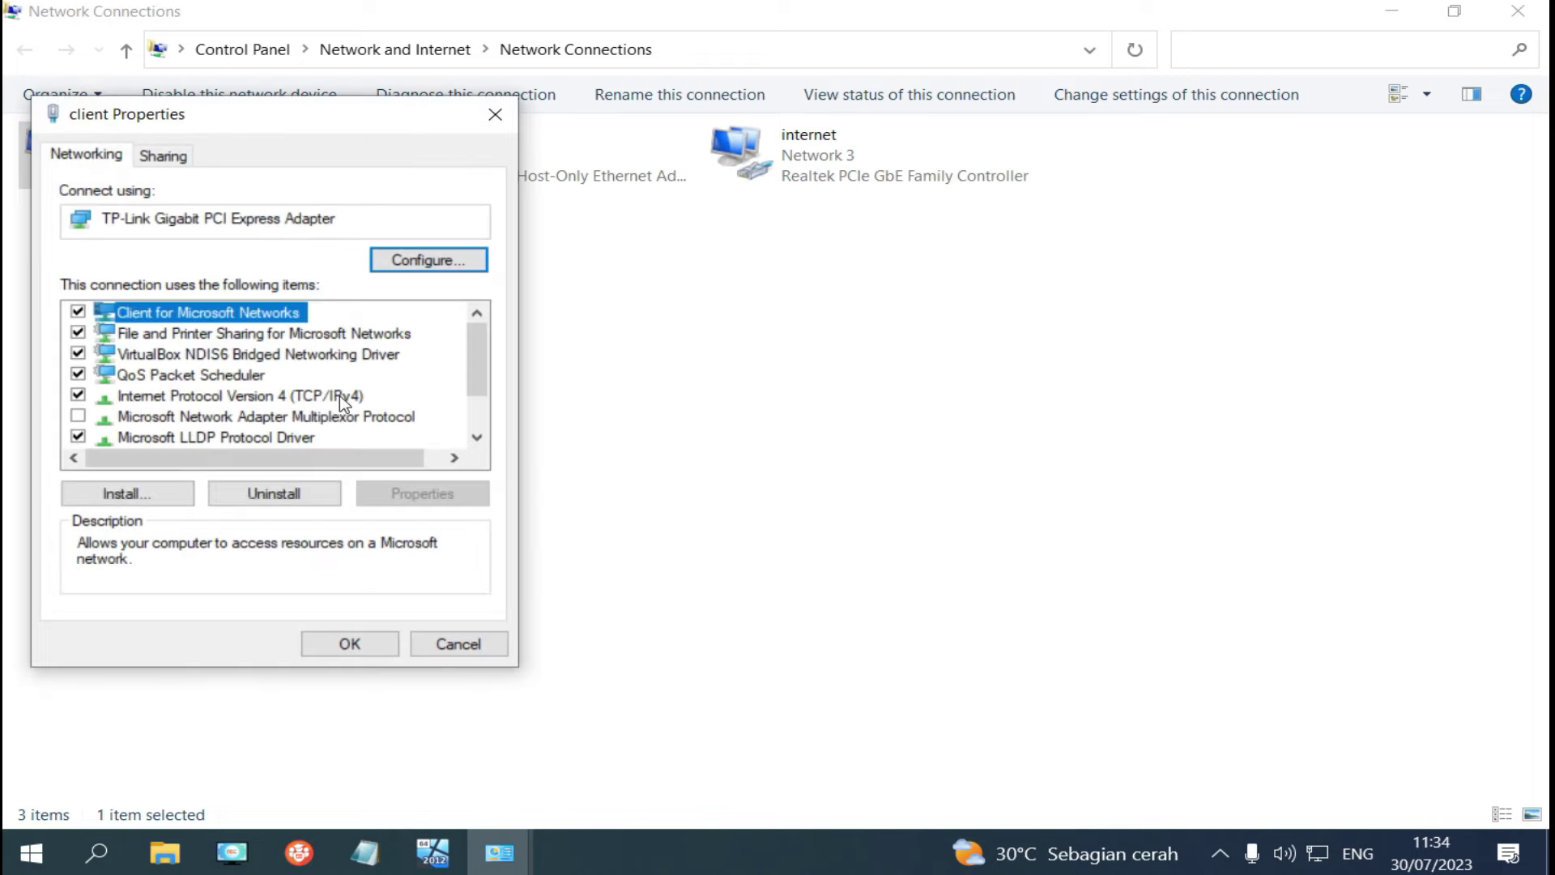
{"action": "left_click", "coordinate": [338, 395]}
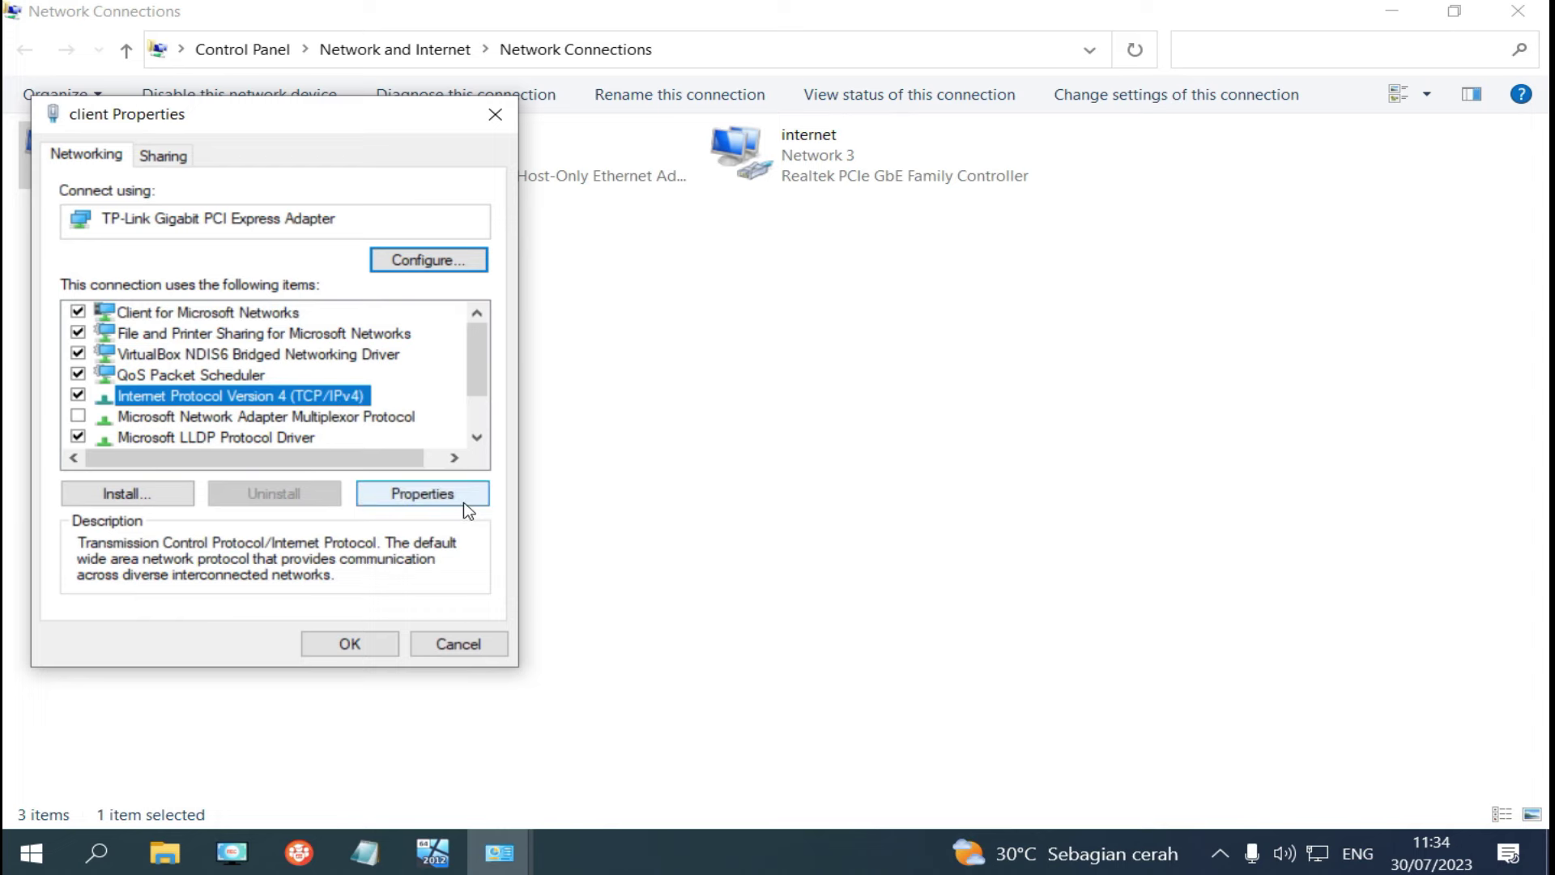
{"action": "left_click", "coordinate": [465, 503]}
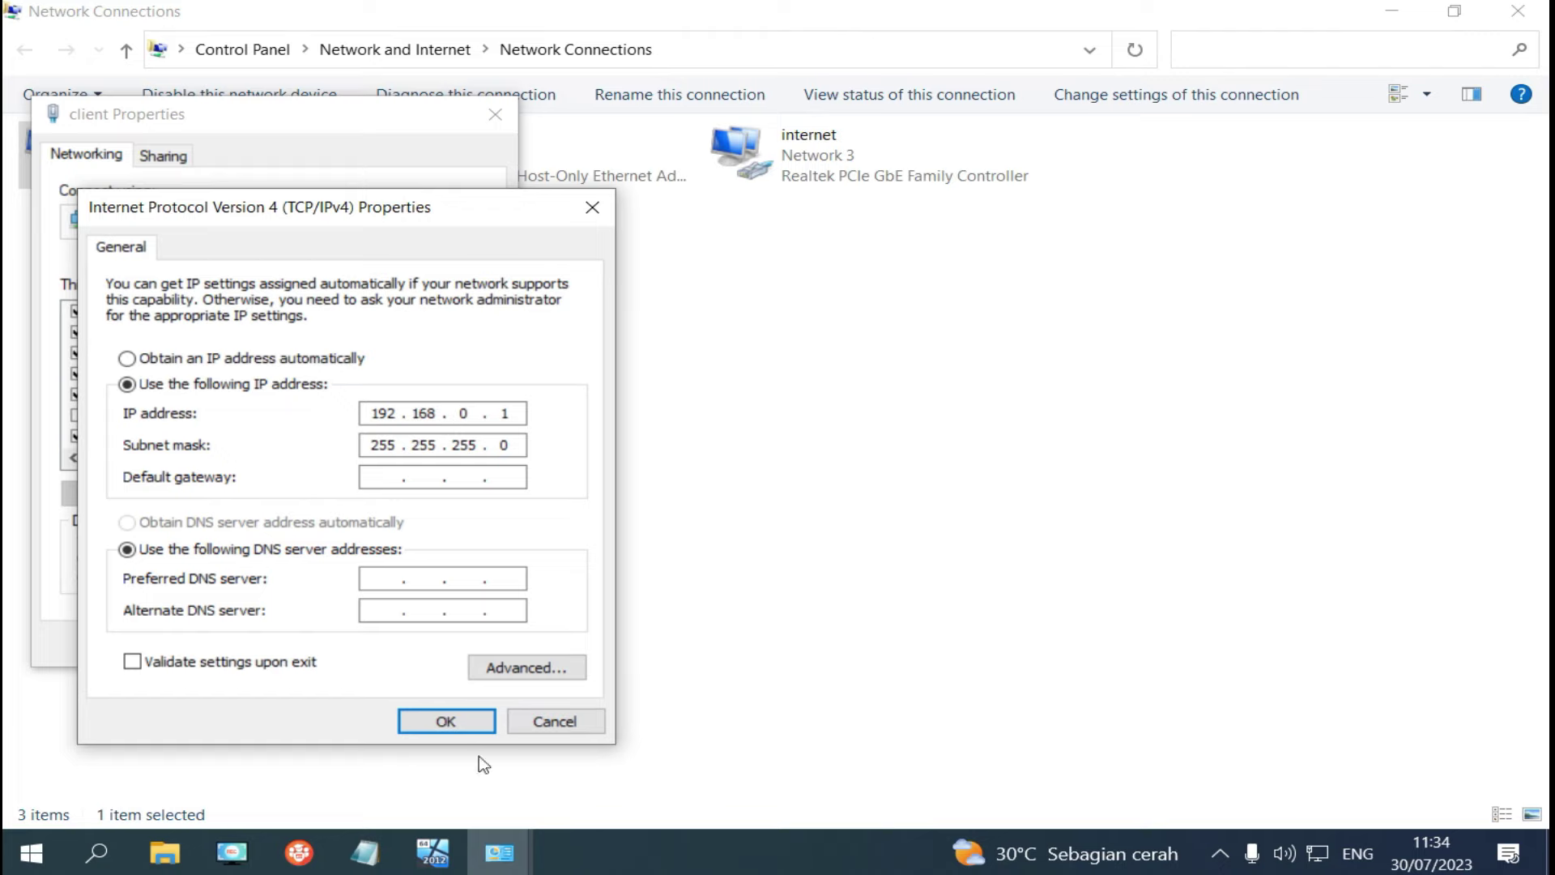
{"action": "left_click", "coordinate": [570, 722]}
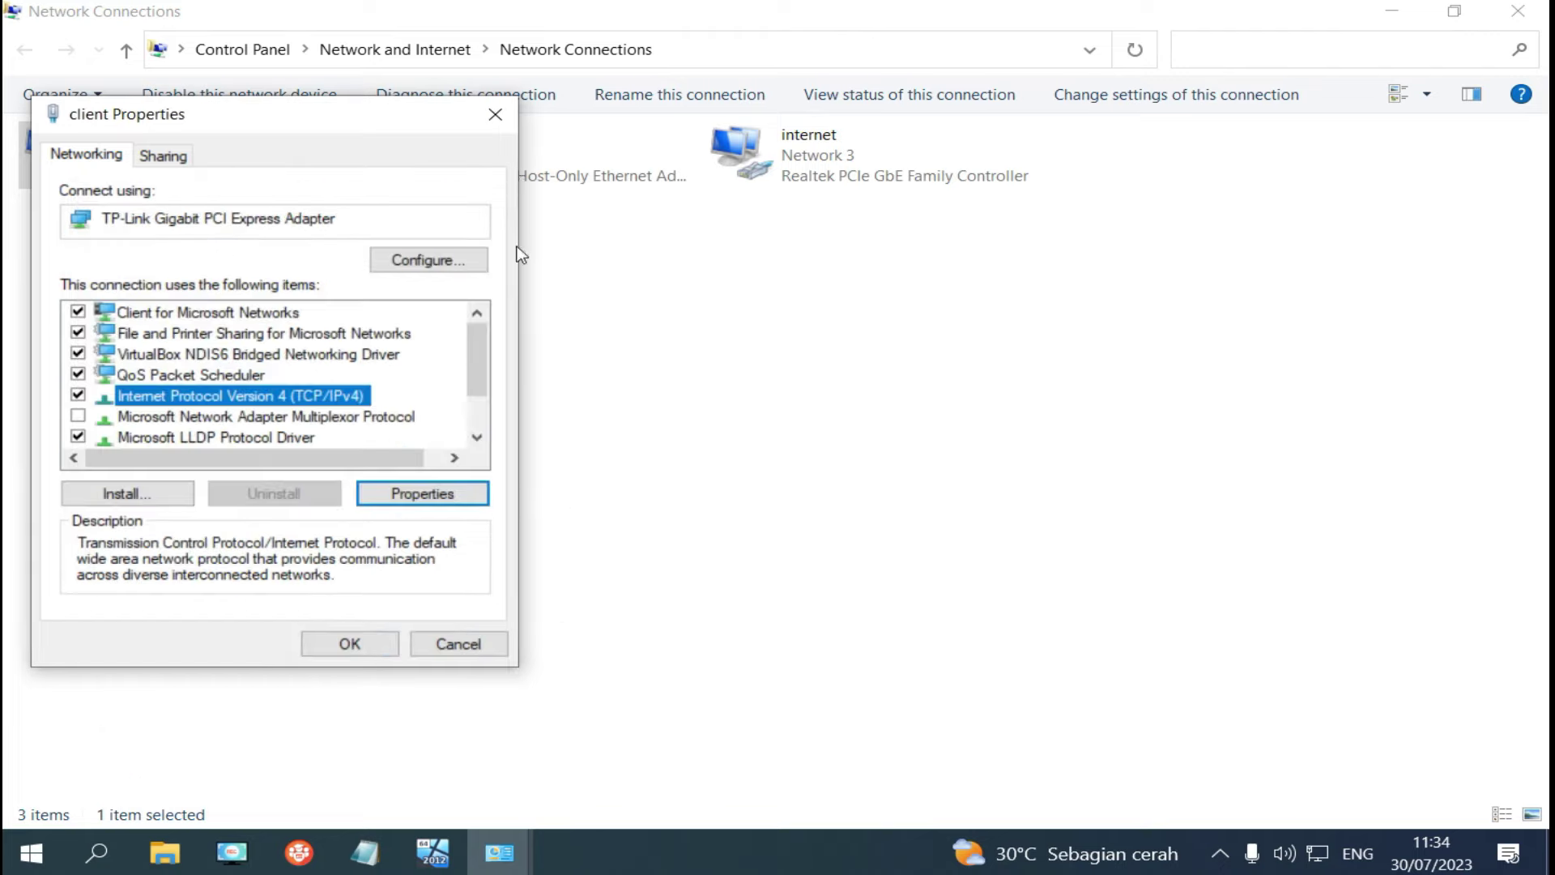
{"action": "left_click", "coordinate": [507, 120]}
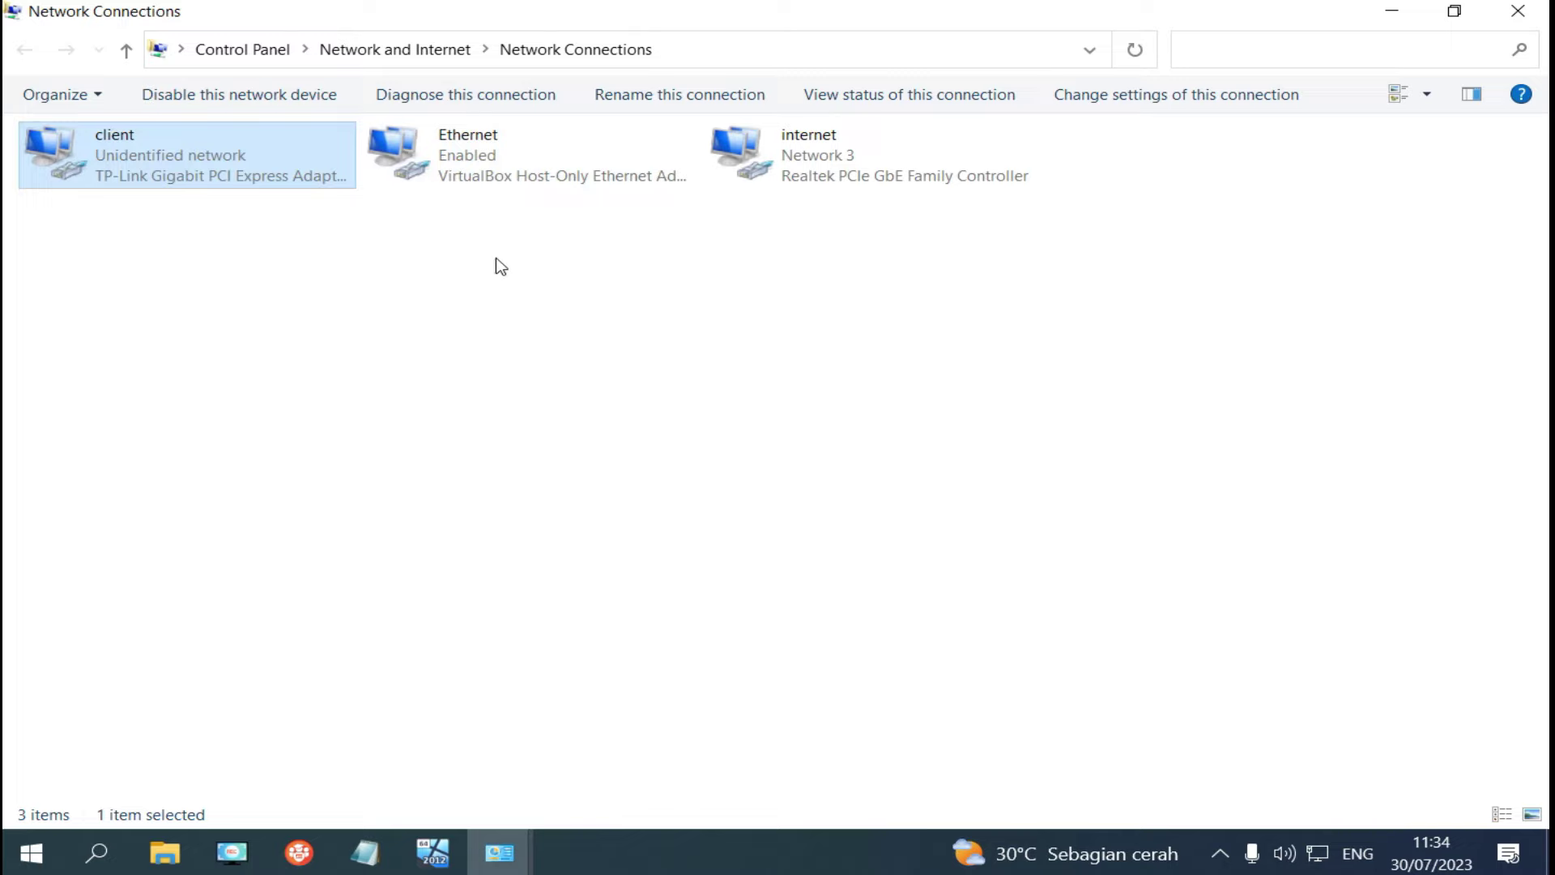
Browse to \\192.168.0.1, open the trrespond share and copy its network path.
{"action": "left_click", "coordinate": [722, 51]}
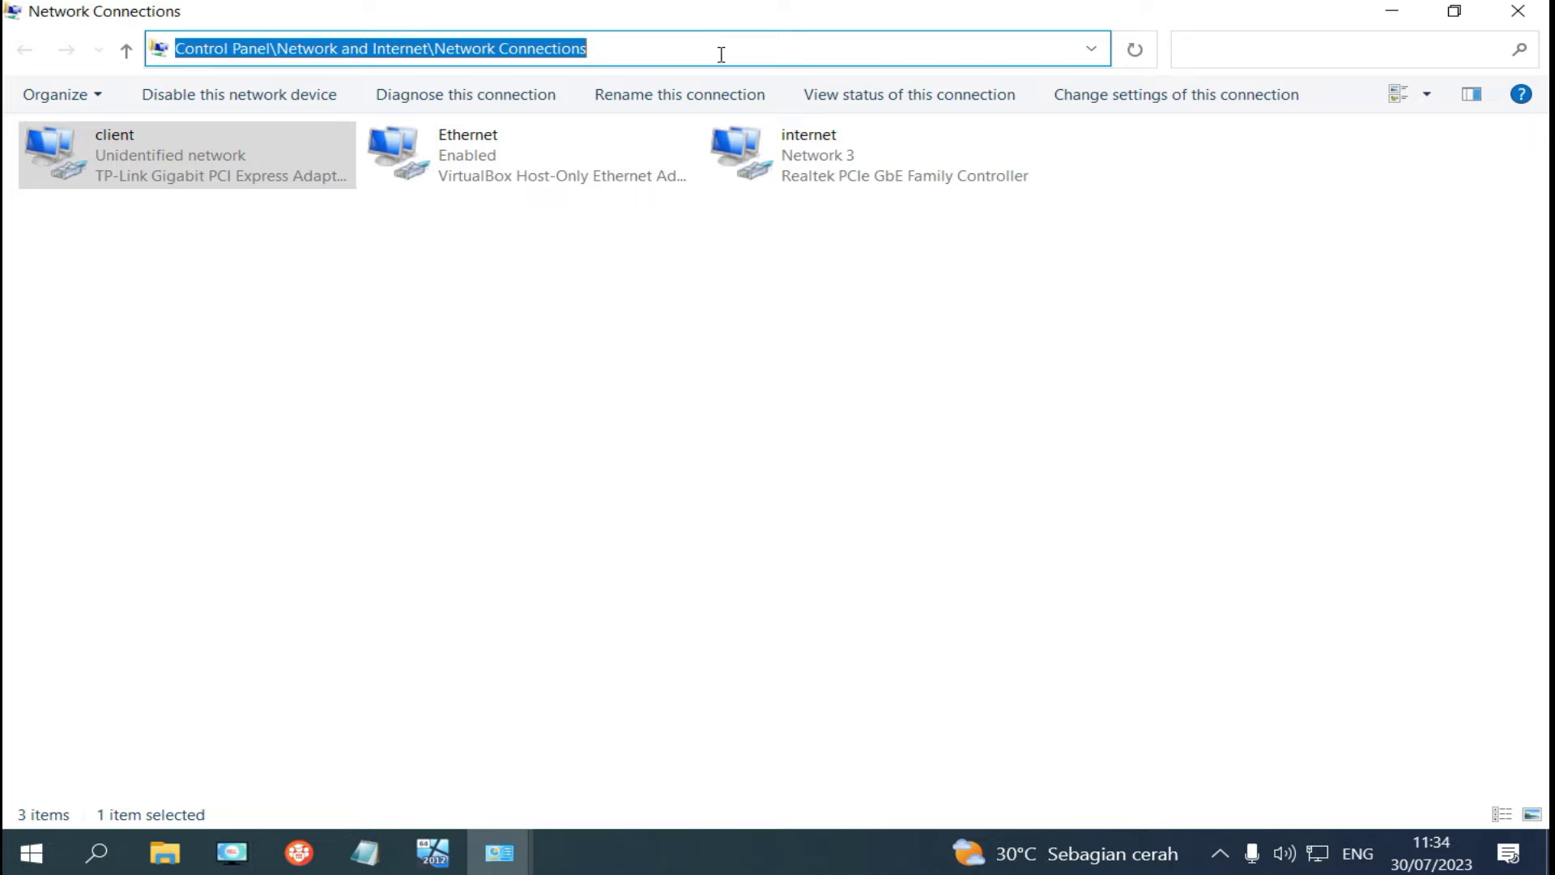
{"action": "type", "text": "\\\\"}
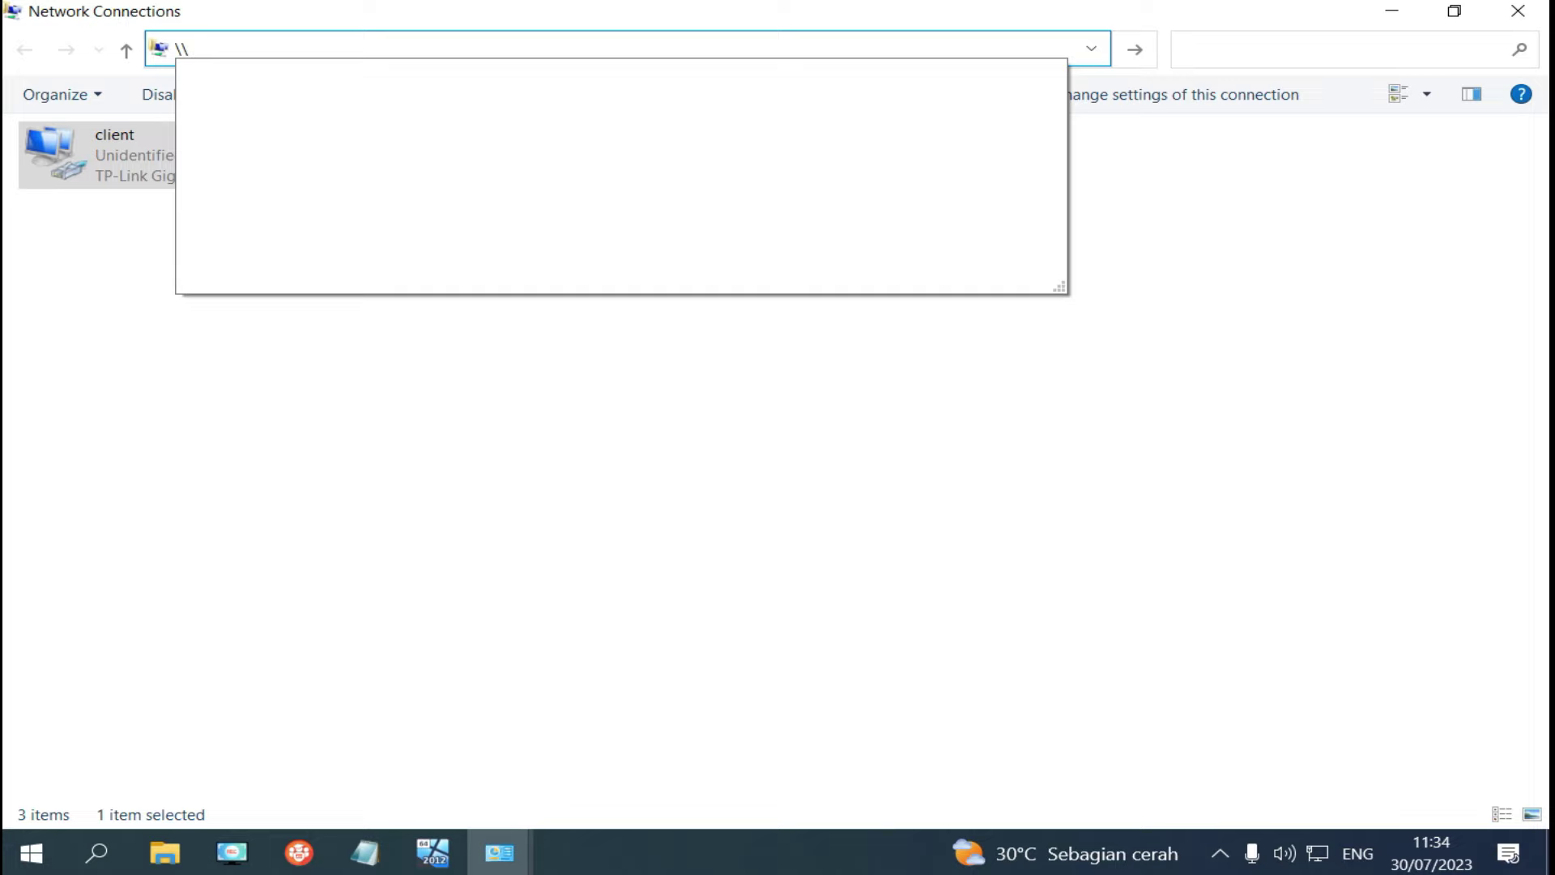
{"action": "type", "text": "192.16"}
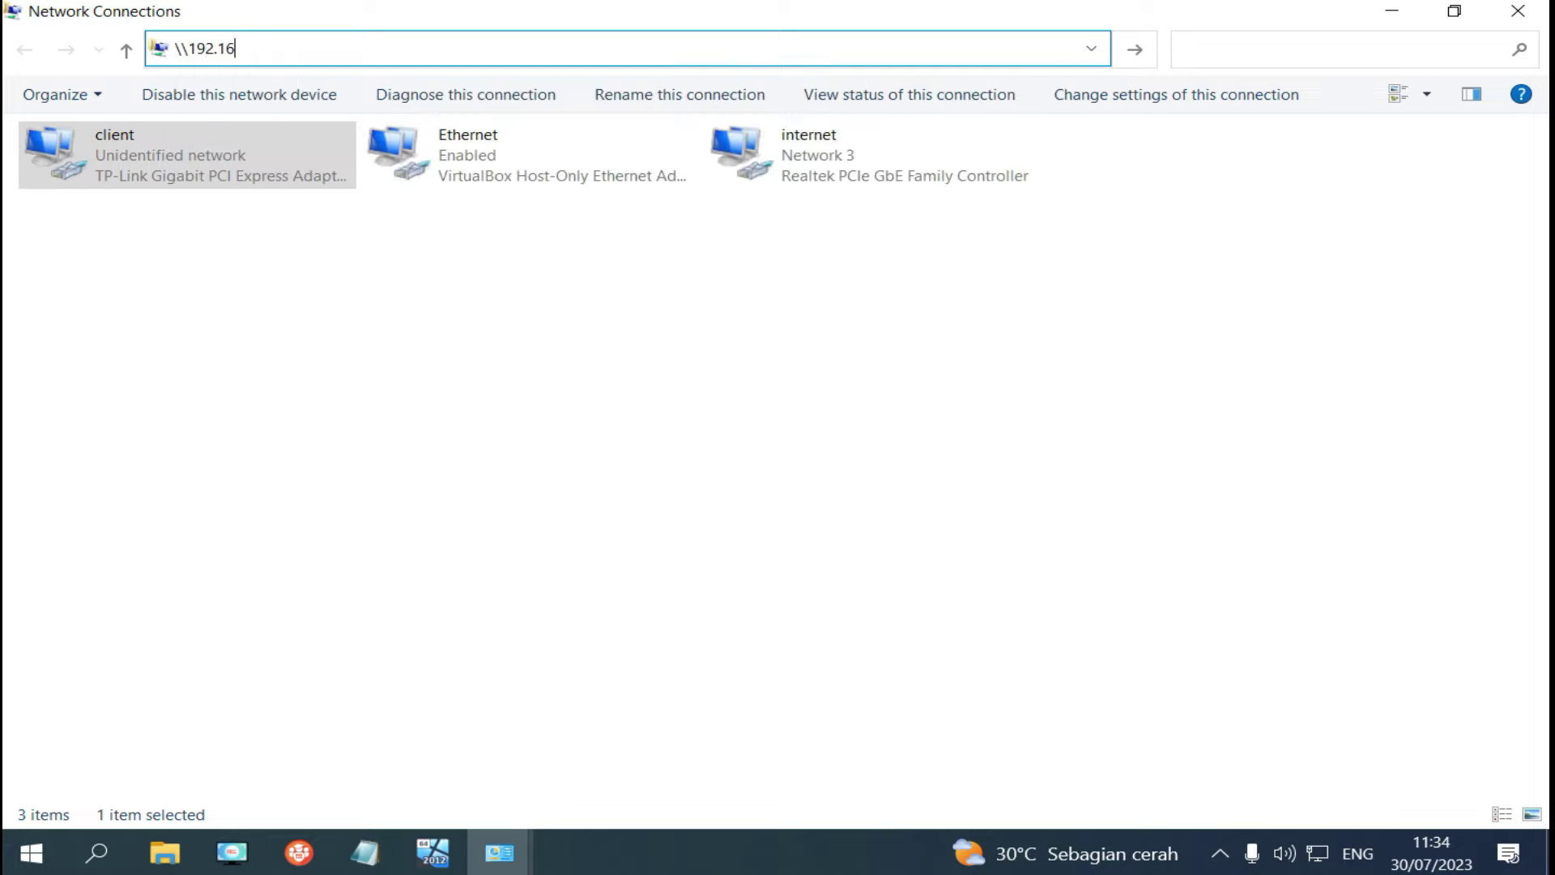
{"action": "type", "text": "8.0.1"}
{"action": "key", "text": "Return"}
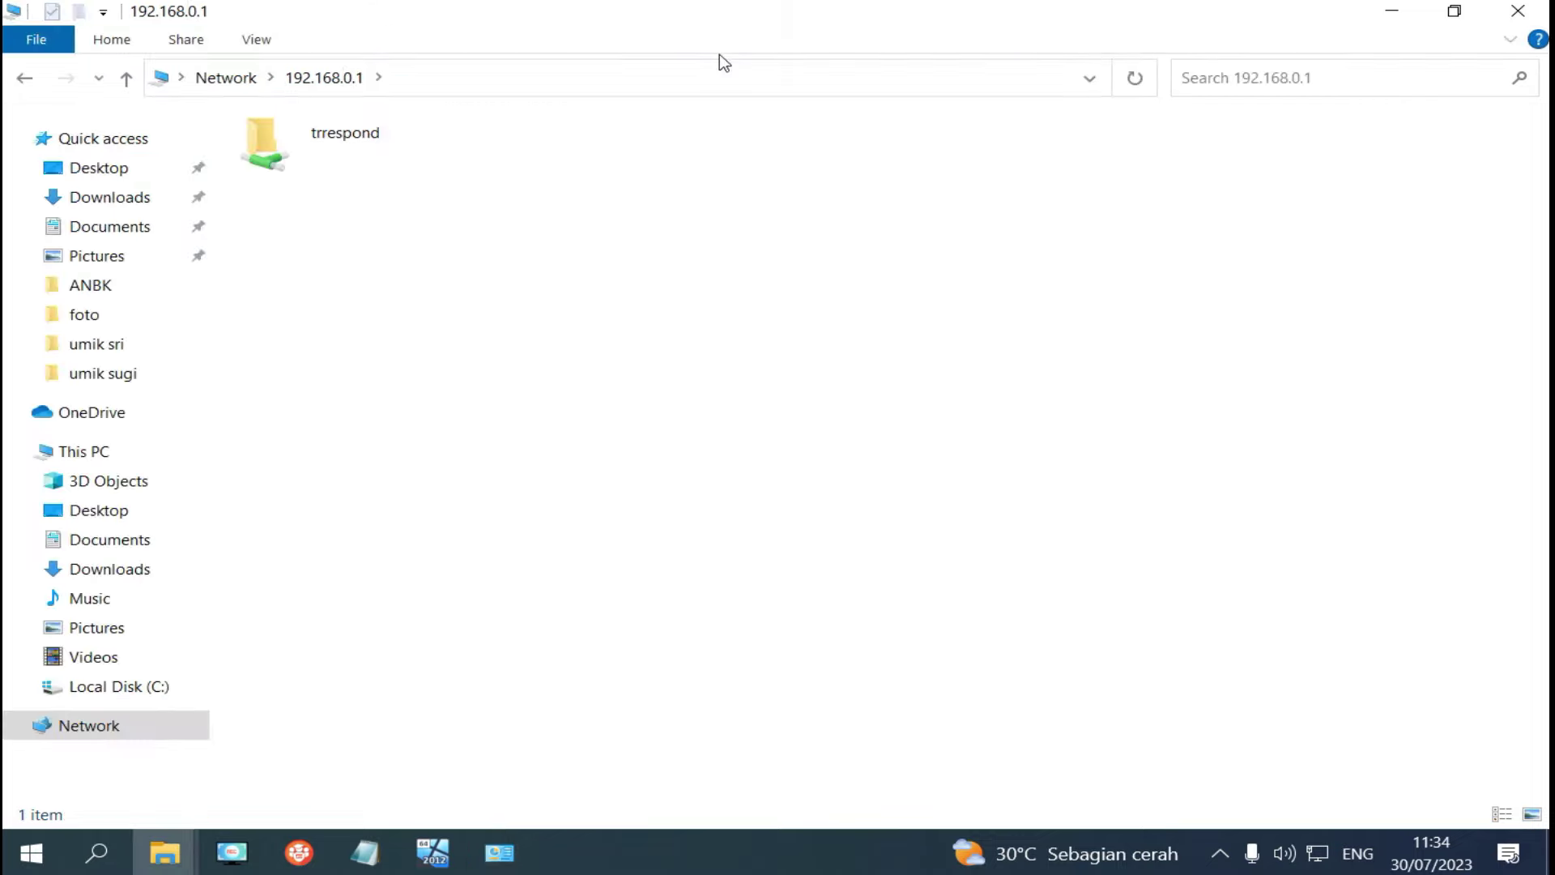
{"action": "double_click", "coordinate": [325, 151]}
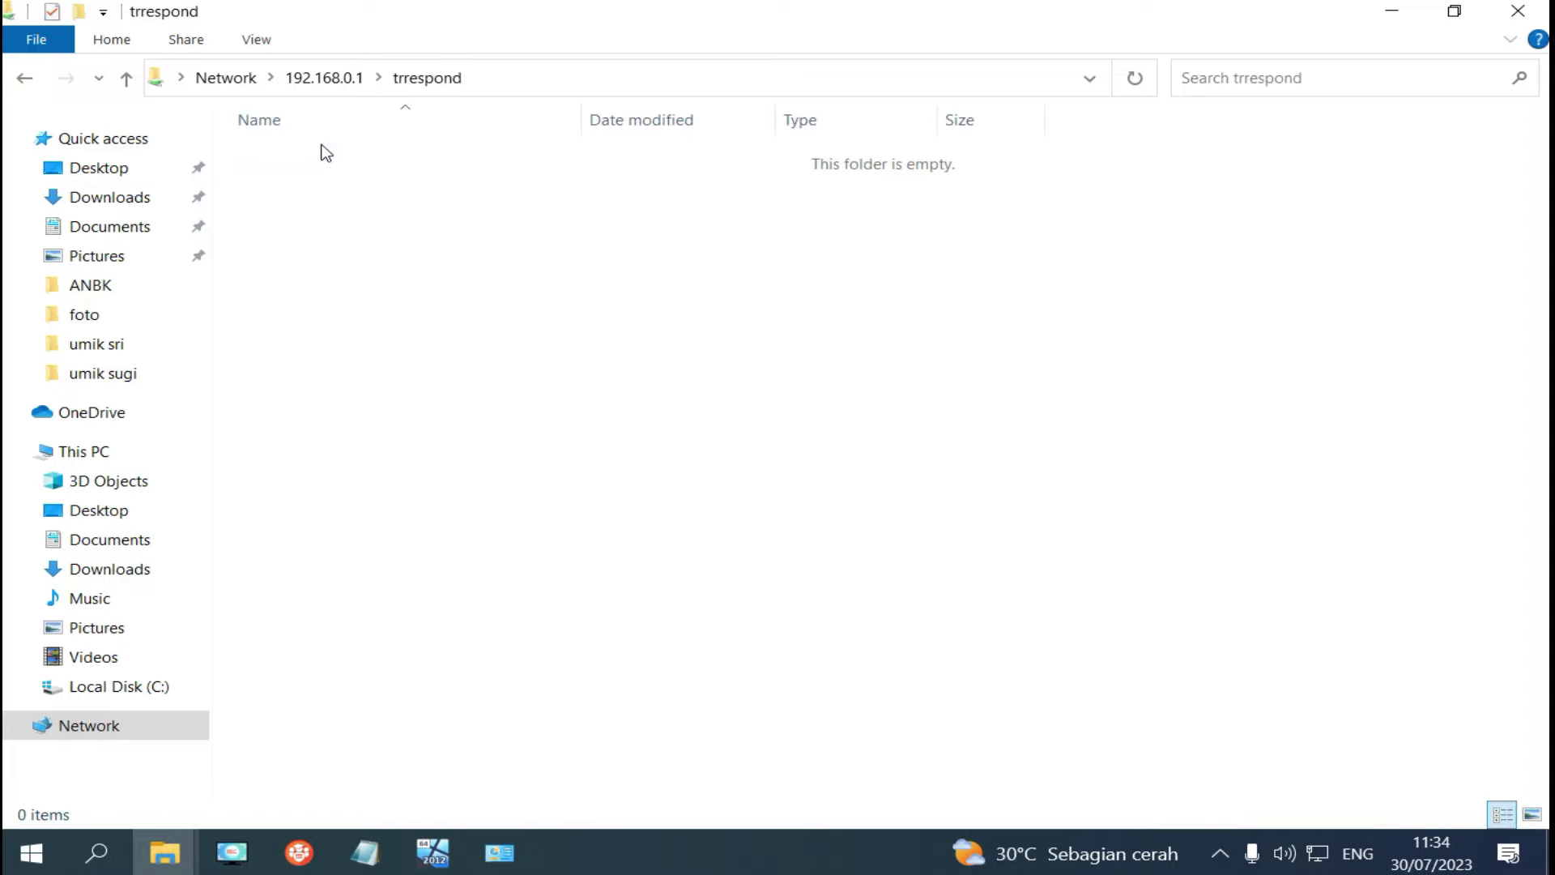
{"action": "left_click", "coordinate": [554, 79]}
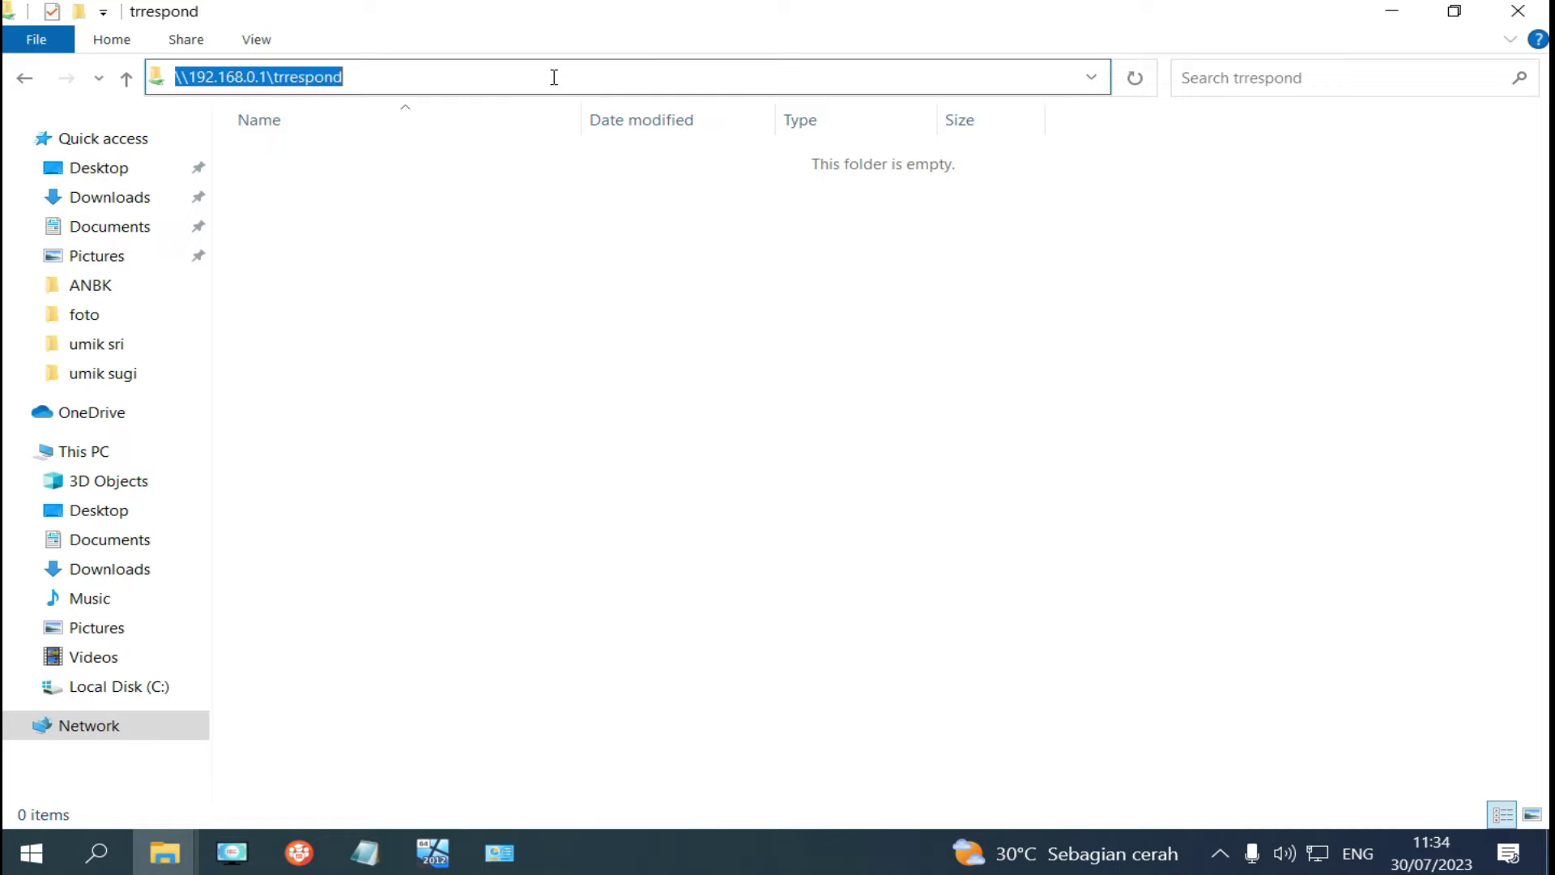
{"action": "right_click", "coordinate": [332, 75]}
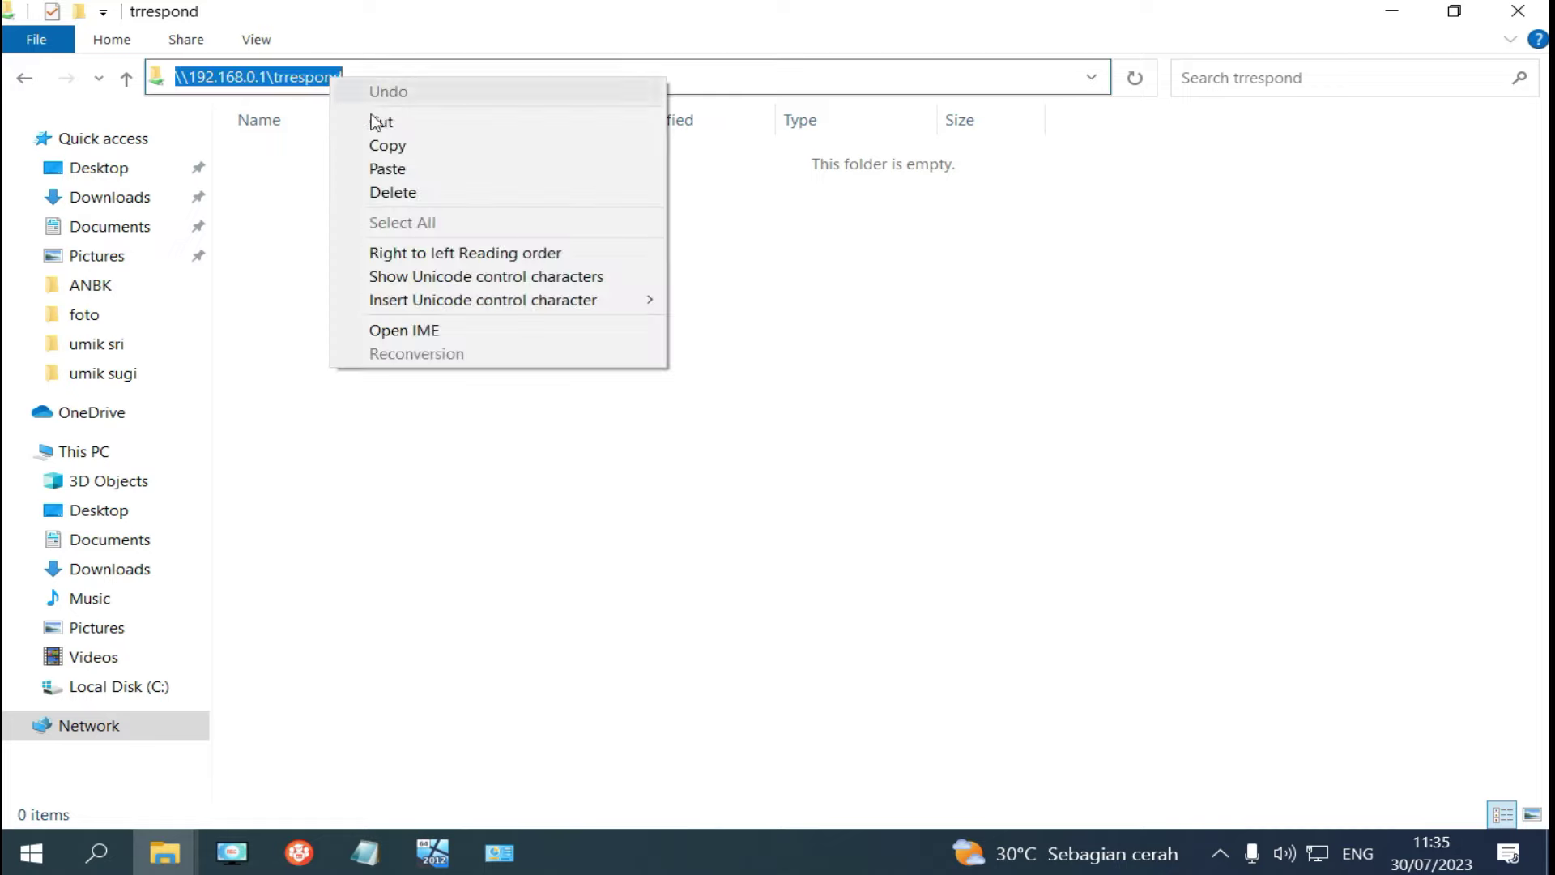
{"action": "left_click", "coordinate": [401, 145]}
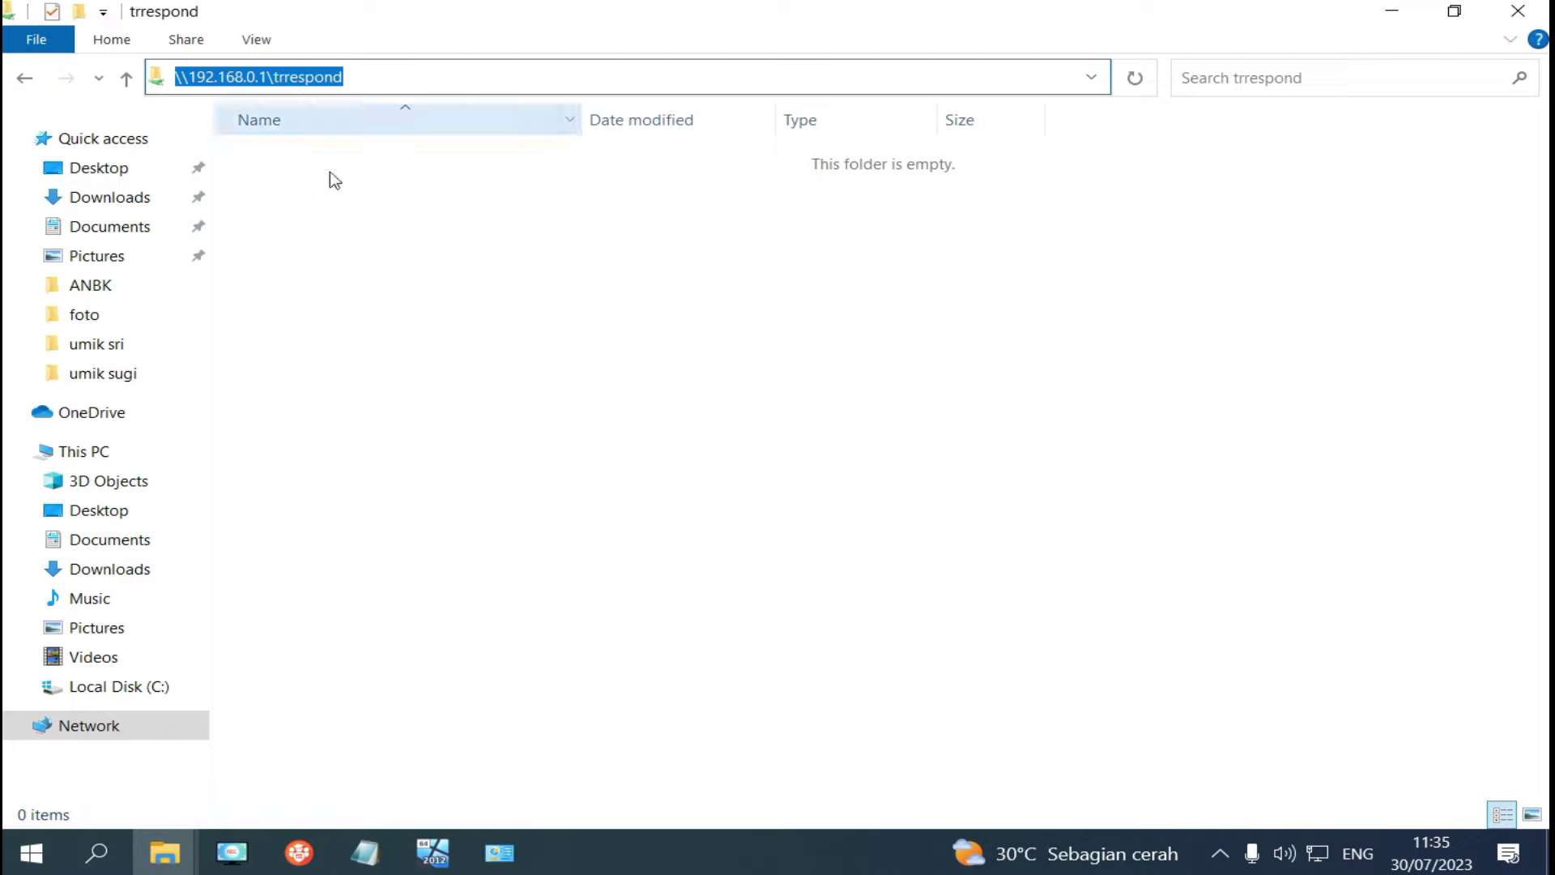
Replace the Folder Dump path D:\VMLog\DumpTR with the pasted \\192.168.0.1\trrespond share path.
{"action": "left_click", "coordinate": [321, 846]}
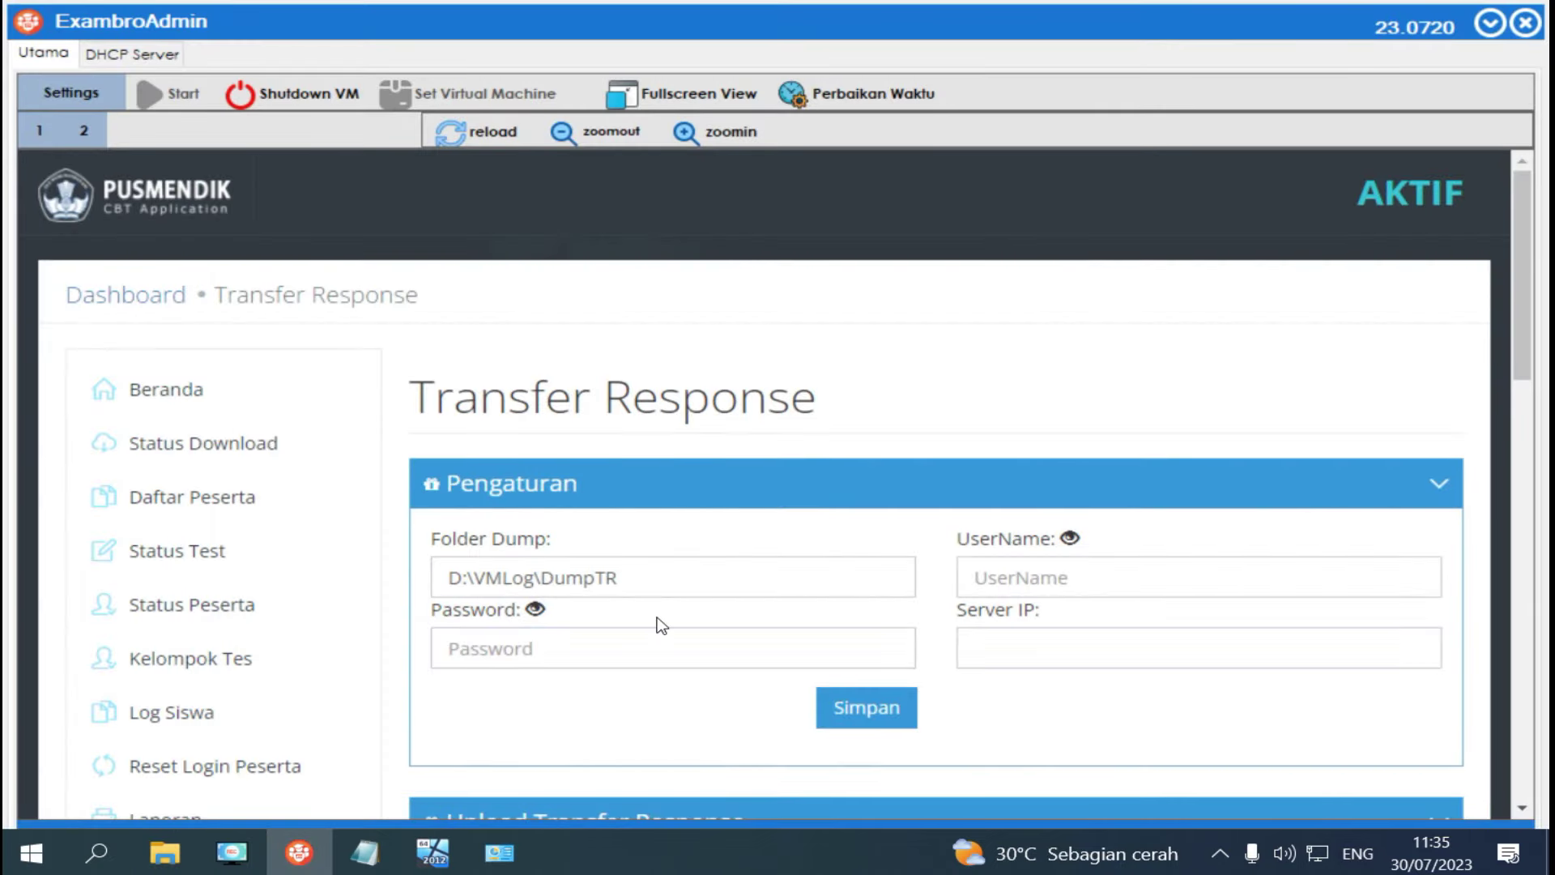
{"action": "left_click_drag", "start_coordinate": [636, 583], "coordinate": [450, 579]}
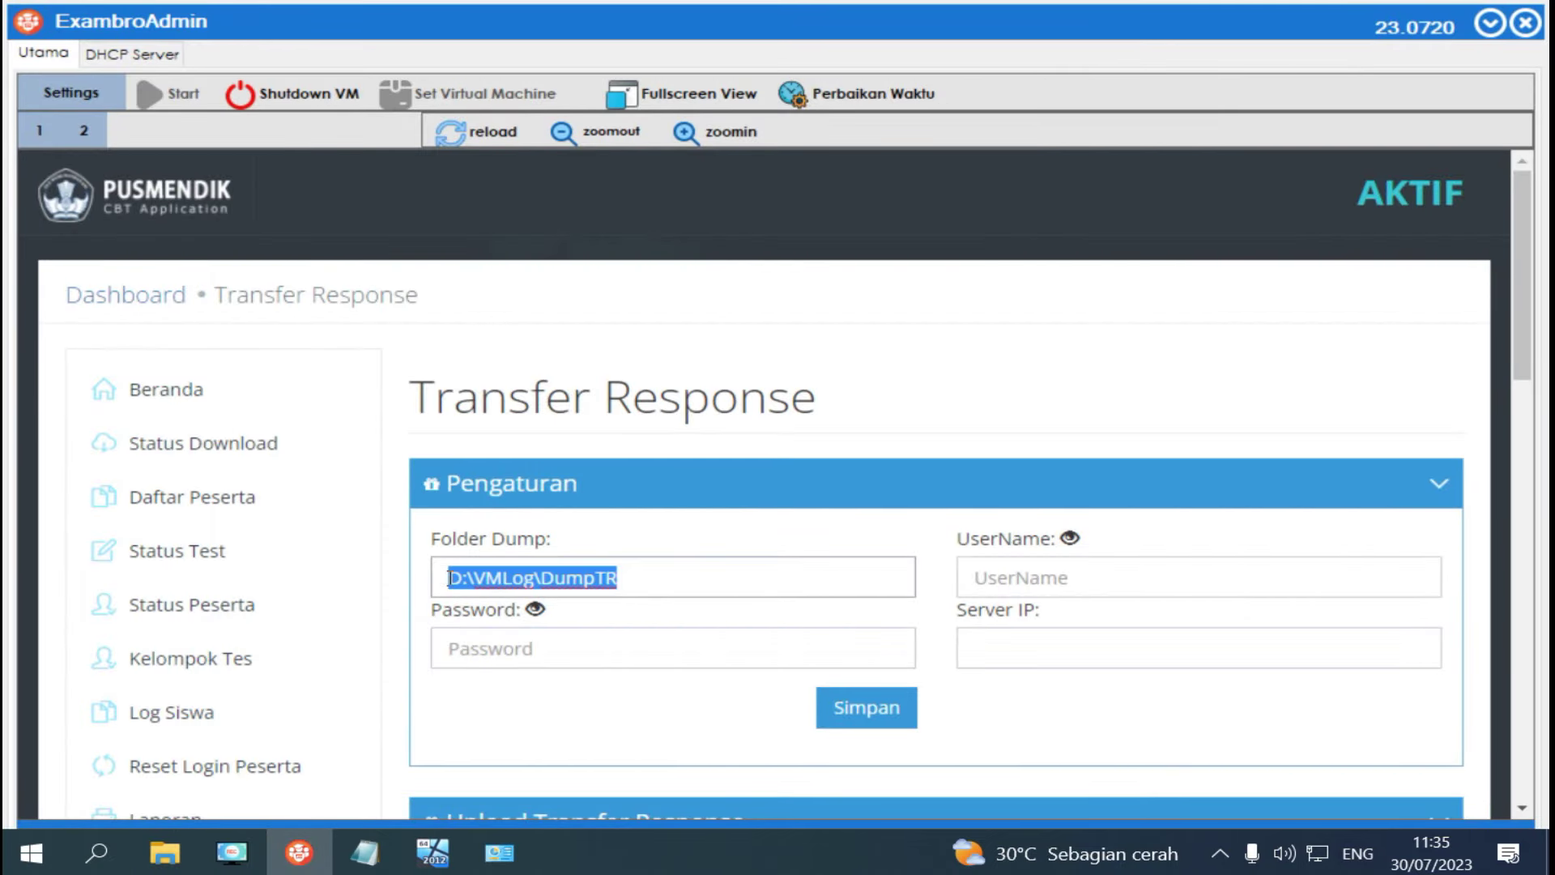
{"action": "right_click", "coordinate": [549, 579]}
{"action": "left_click", "coordinate": [629, 706]}
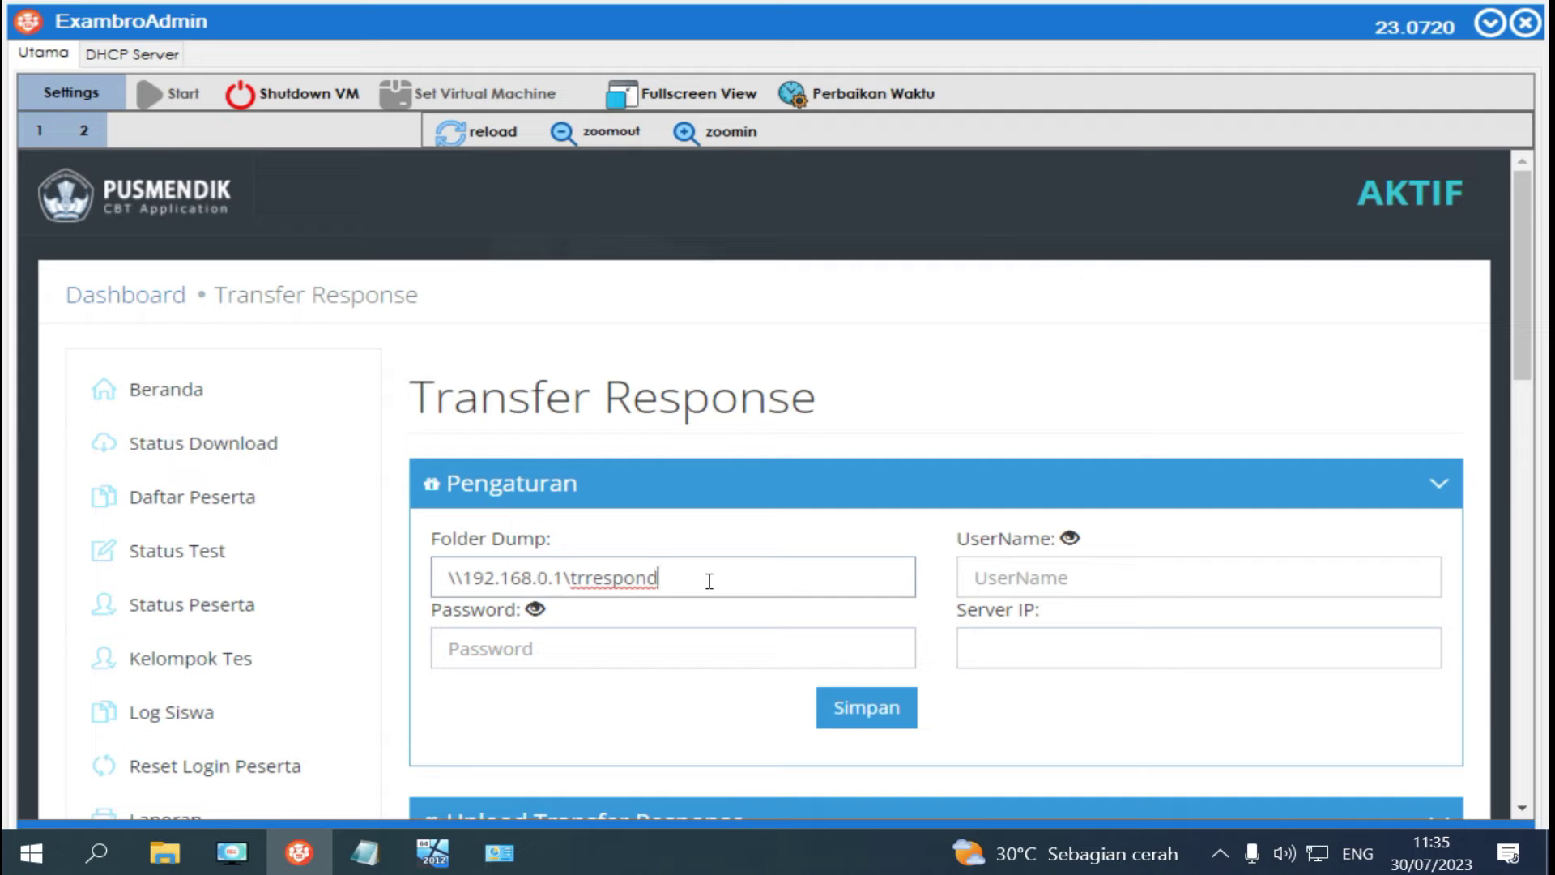
Fill in the login user name and password, checking each entry.
{"action": "left_click", "coordinate": [1016, 579]}
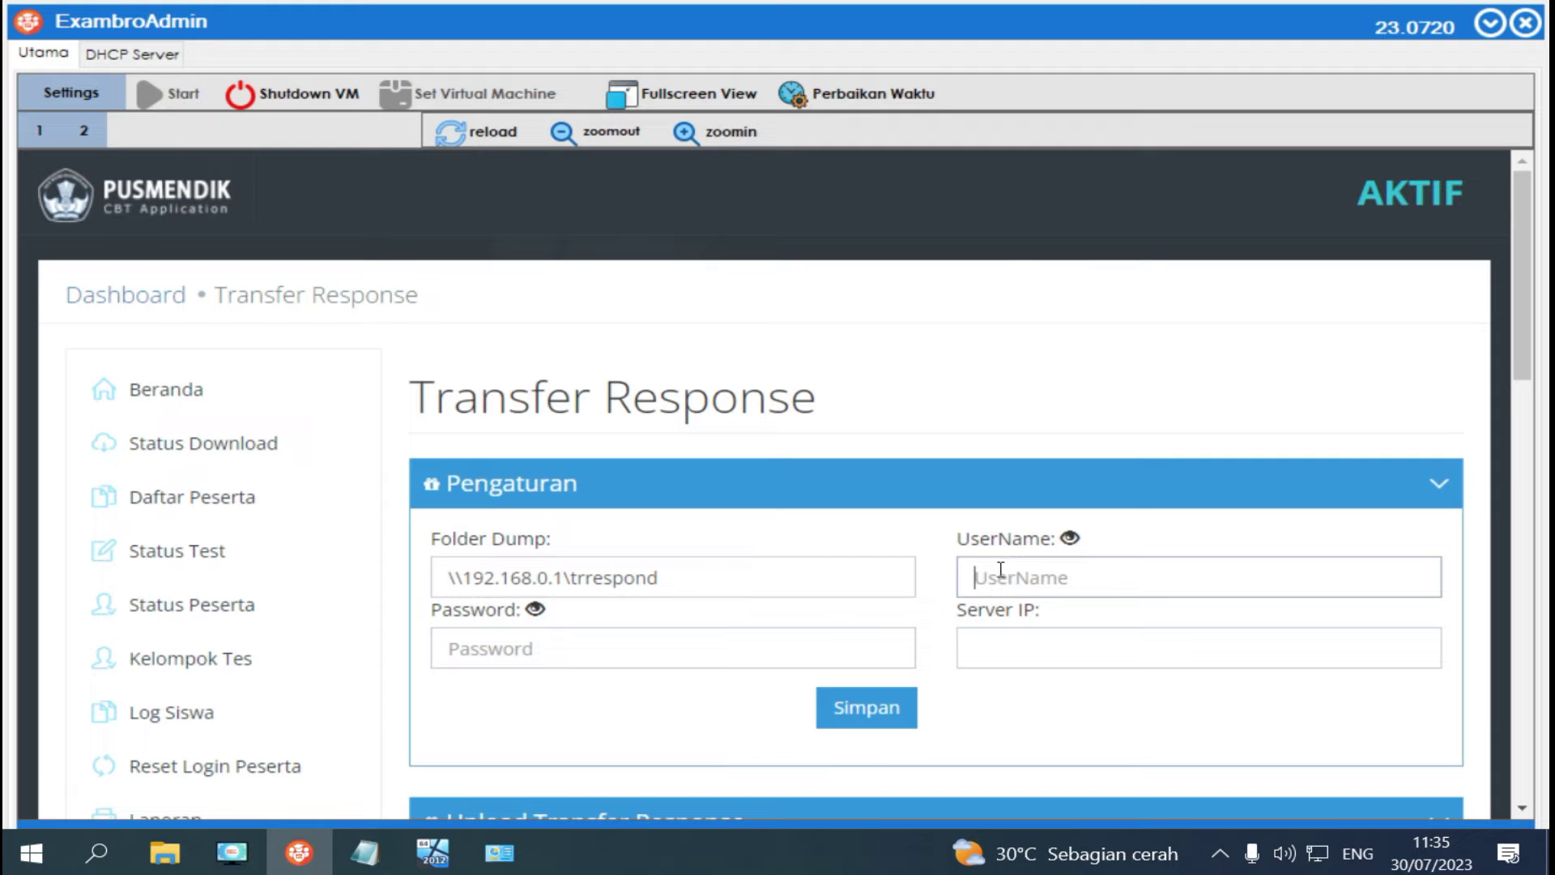
{"action": "type", "text": "admin"}
{"action": "left_click", "coordinate": [1070, 539]}
{"action": "left_click", "coordinate": [1070, 538]}
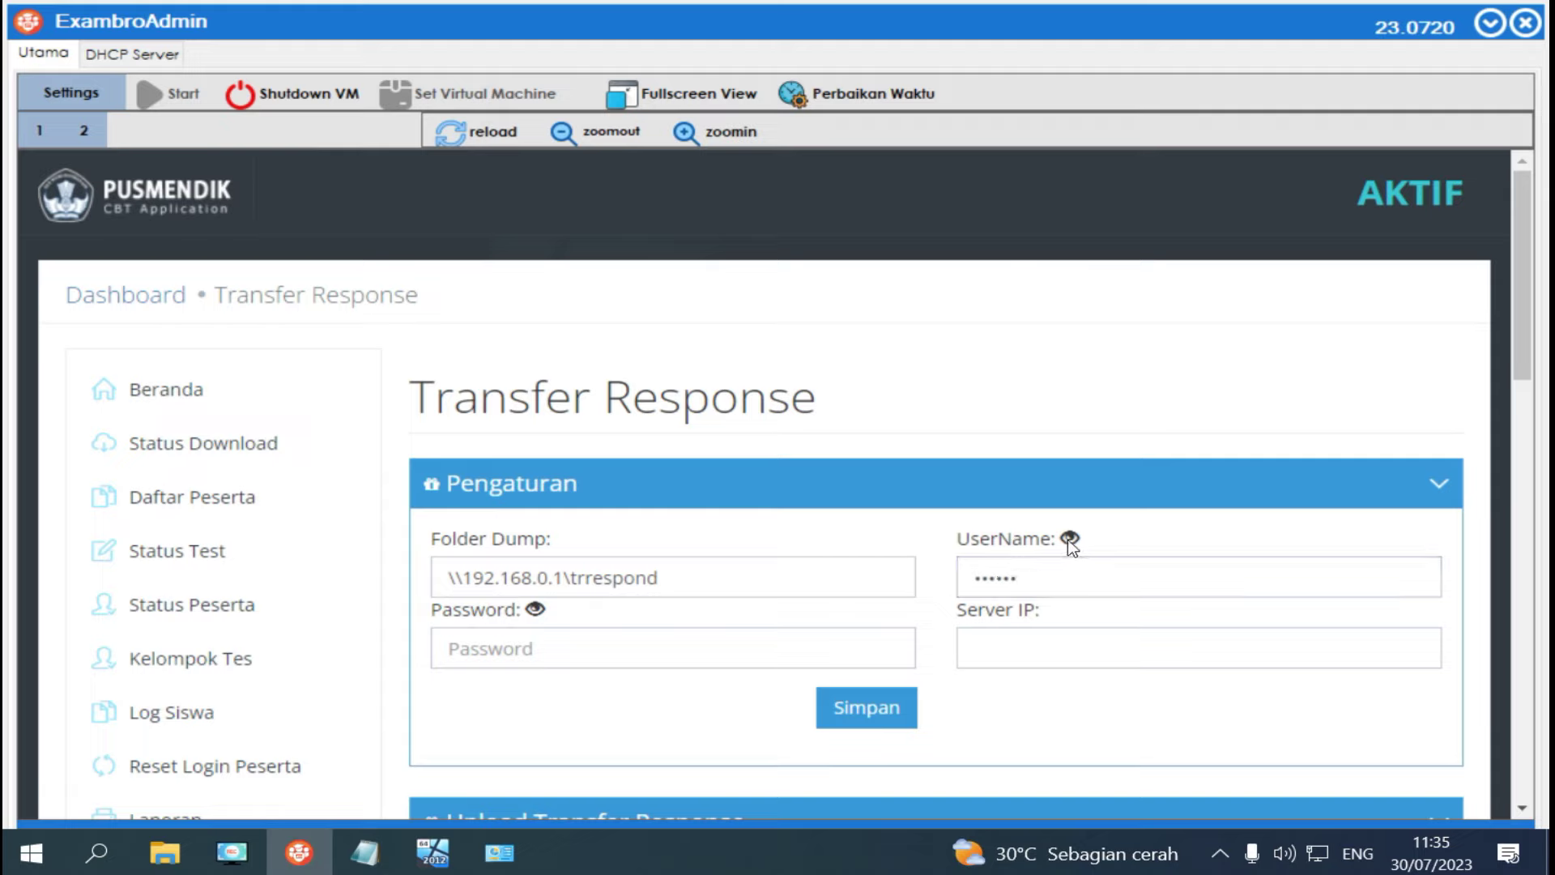
{"action": "left_click", "coordinate": [638, 646]}
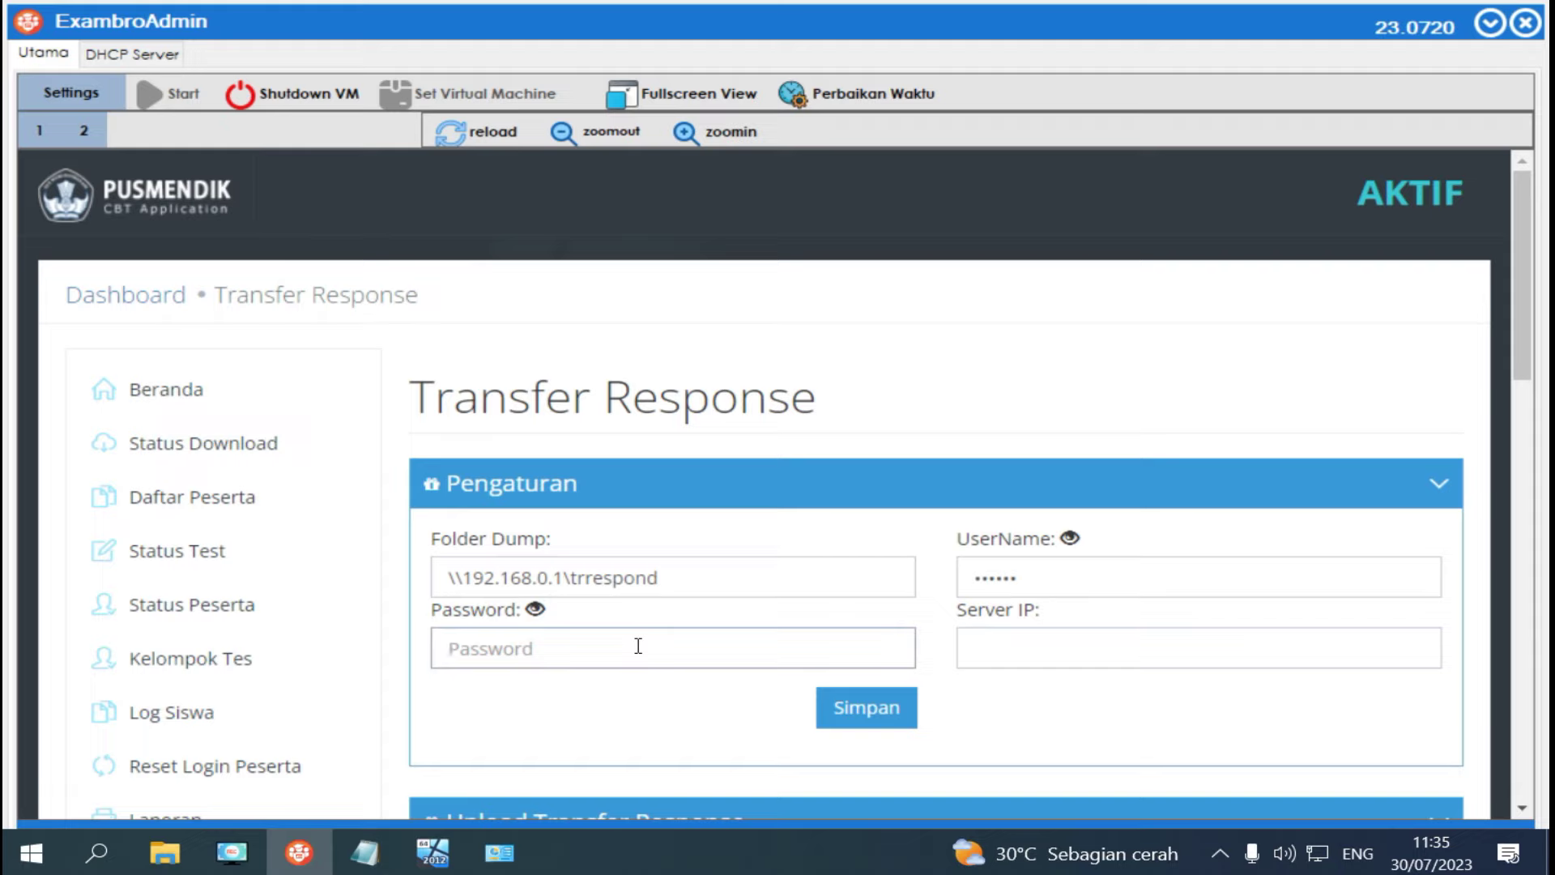
{"action": "type", "text": "123"}
{"action": "left_click", "coordinate": [534, 610]}
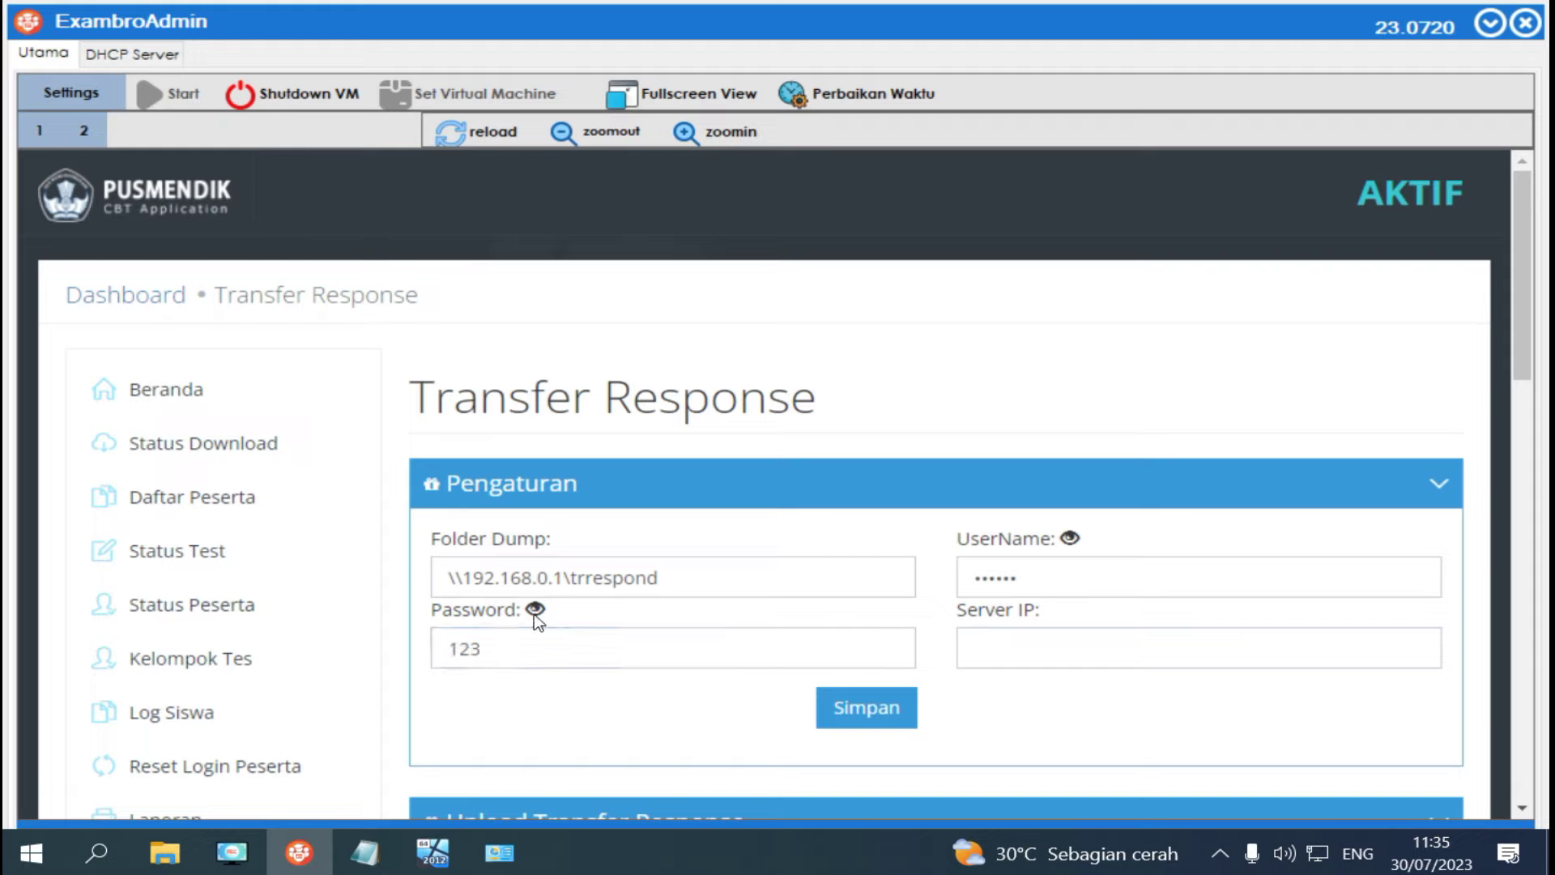
{"action": "left_click", "coordinate": [535, 611]}
Enter server IP 192.168.0.1, save the Transfer Response settings and return to the Dashboard.
{"action": "left_click", "coordinate": [1015, 651]}
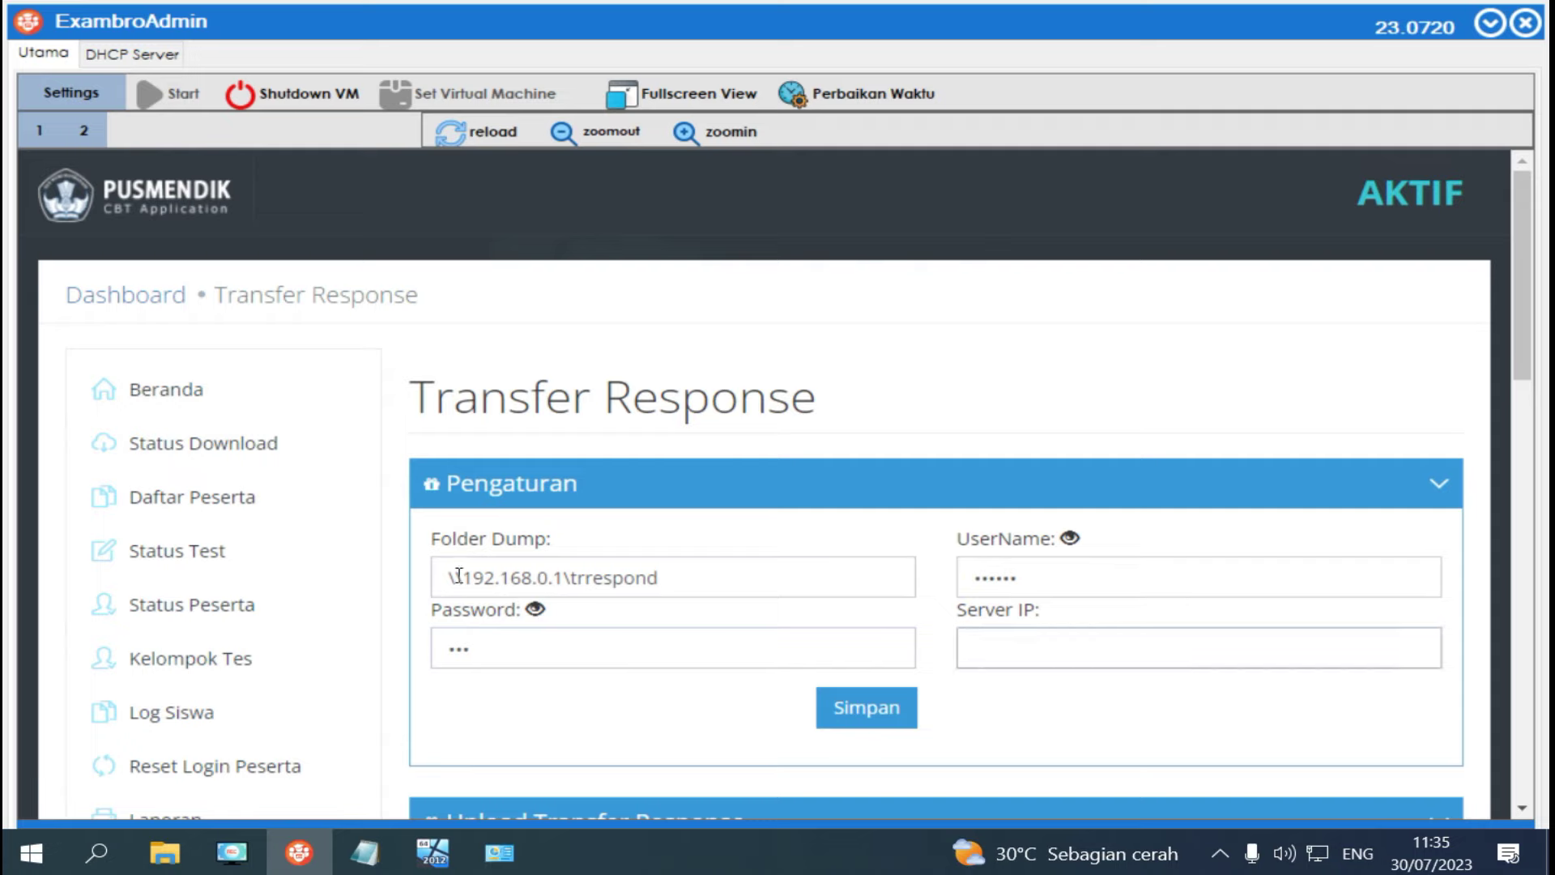
{"action": "left_click_drag", "start_coordinate": [467, 572], "coordinate": [564, 577]}
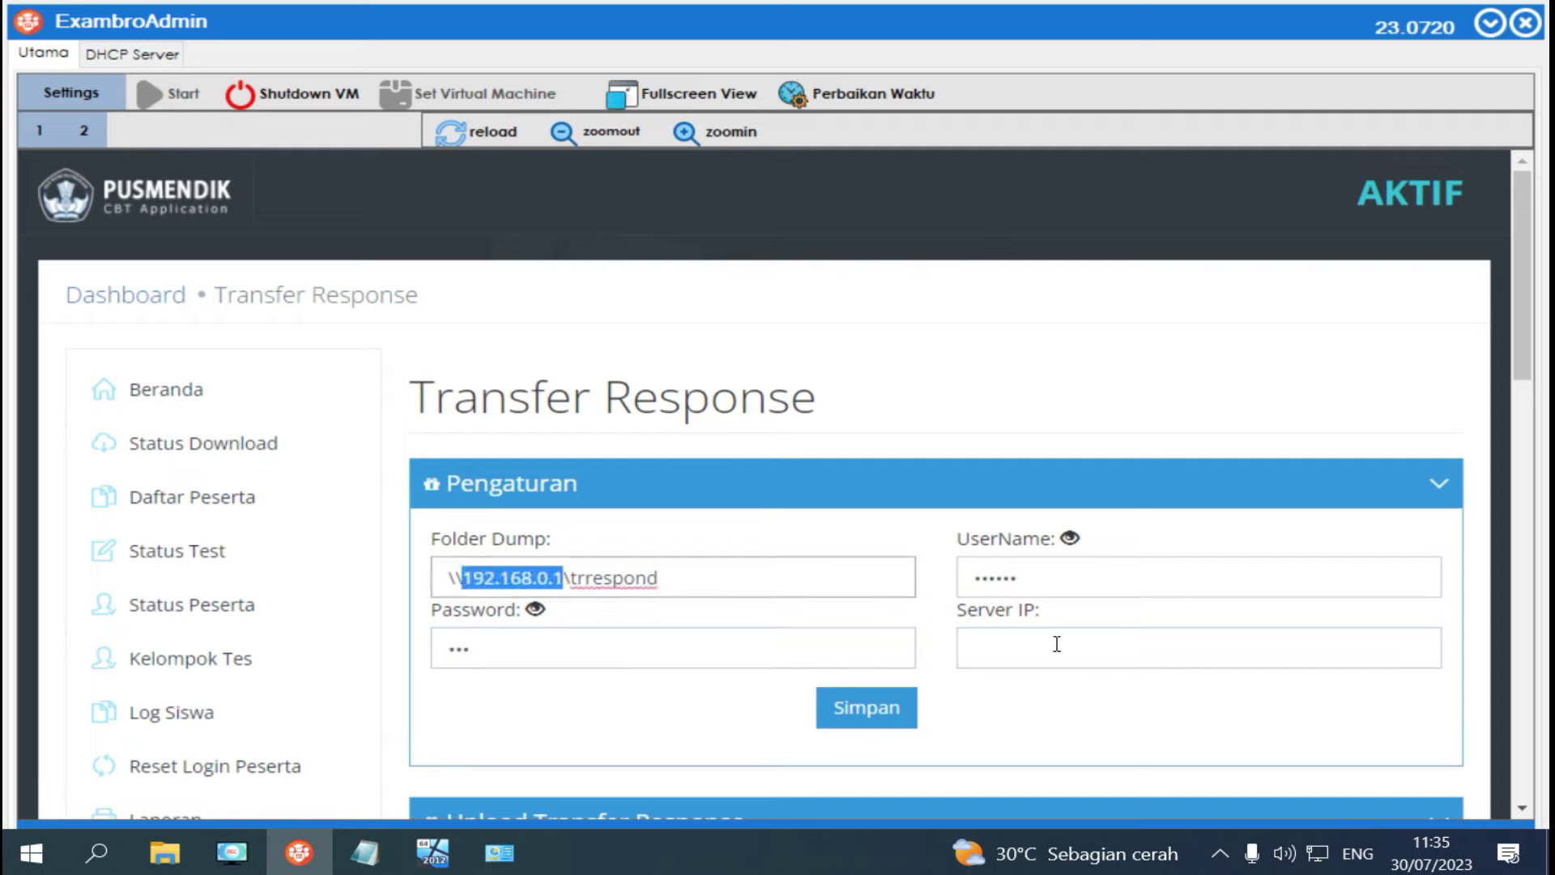
{"action": "left_click", "coordinate": [1055, 643]}
{"action": "type", "text": "19"}
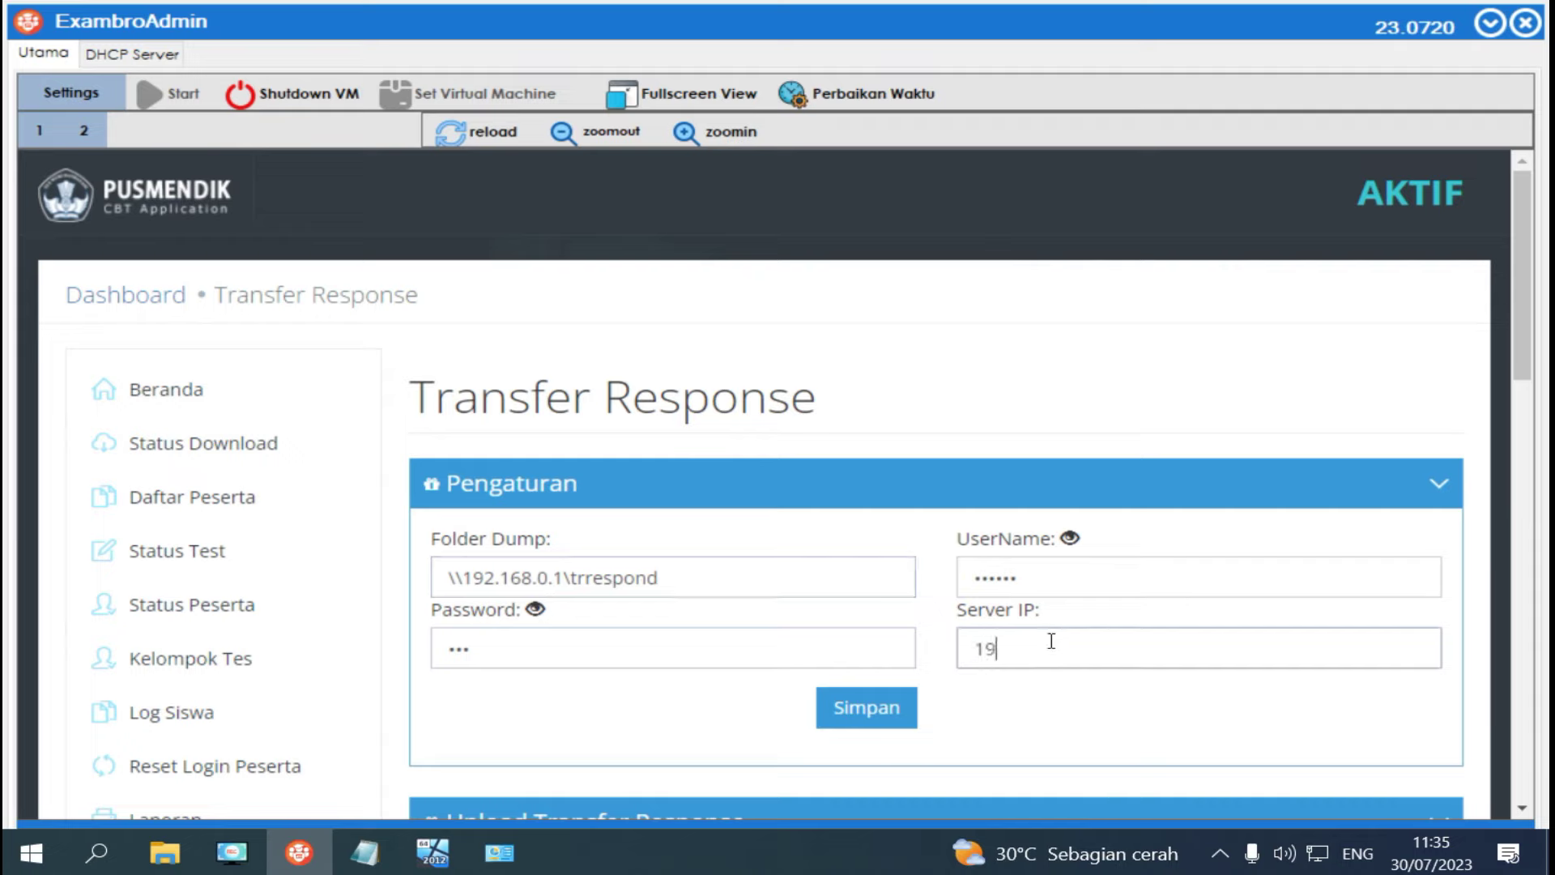
{"action": "type", "text": "2.168.0.1"}
{"action": "left_click", "coordinate": [866, 709]}
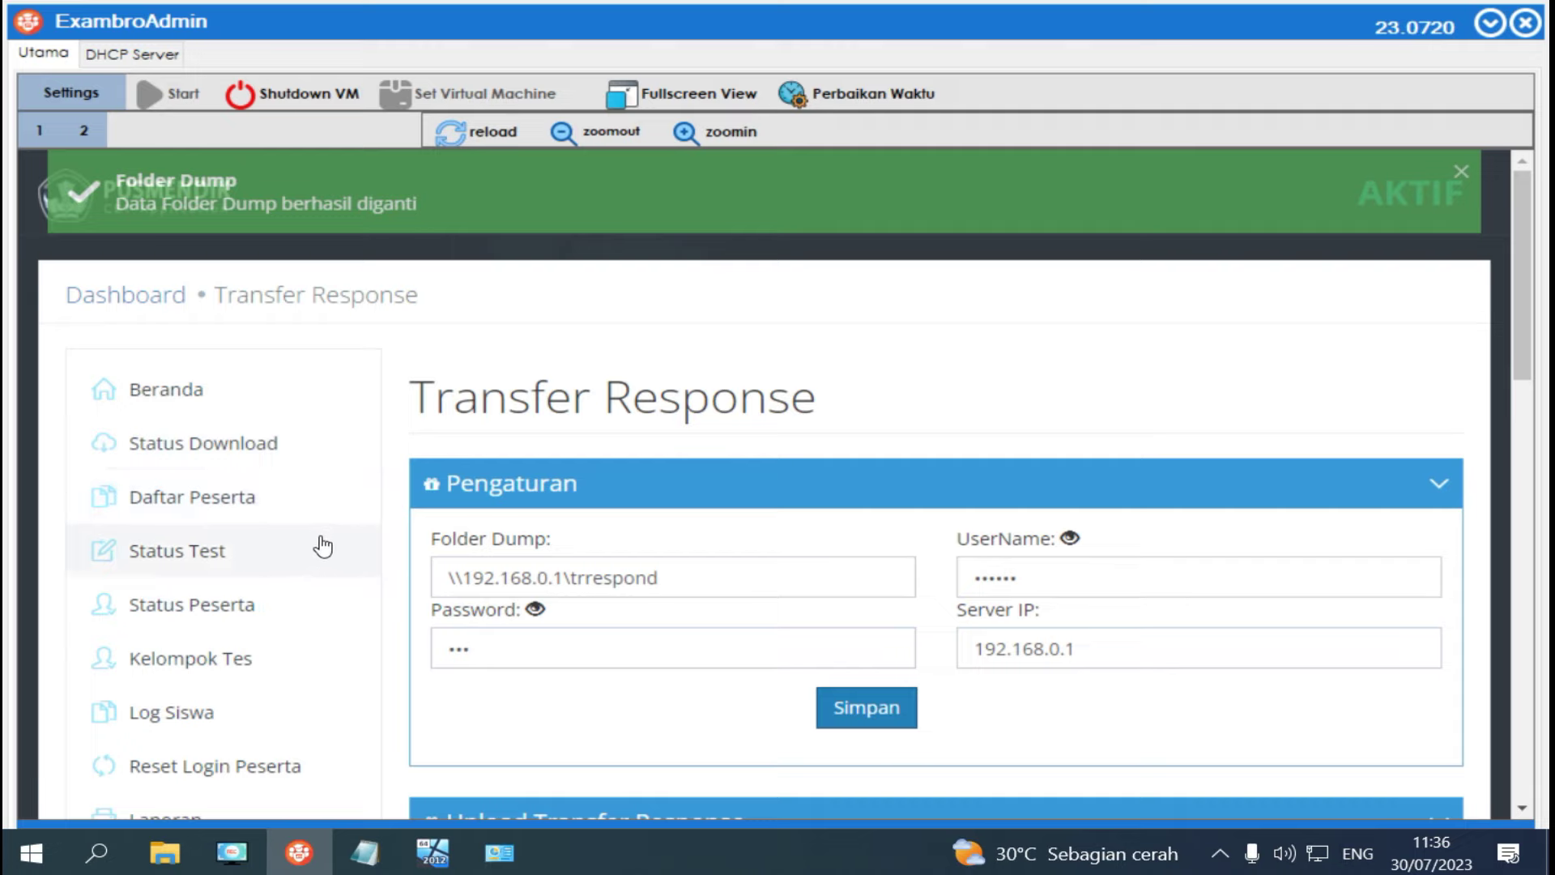
{"action": "left_click", "coordinate": [204, 402]}
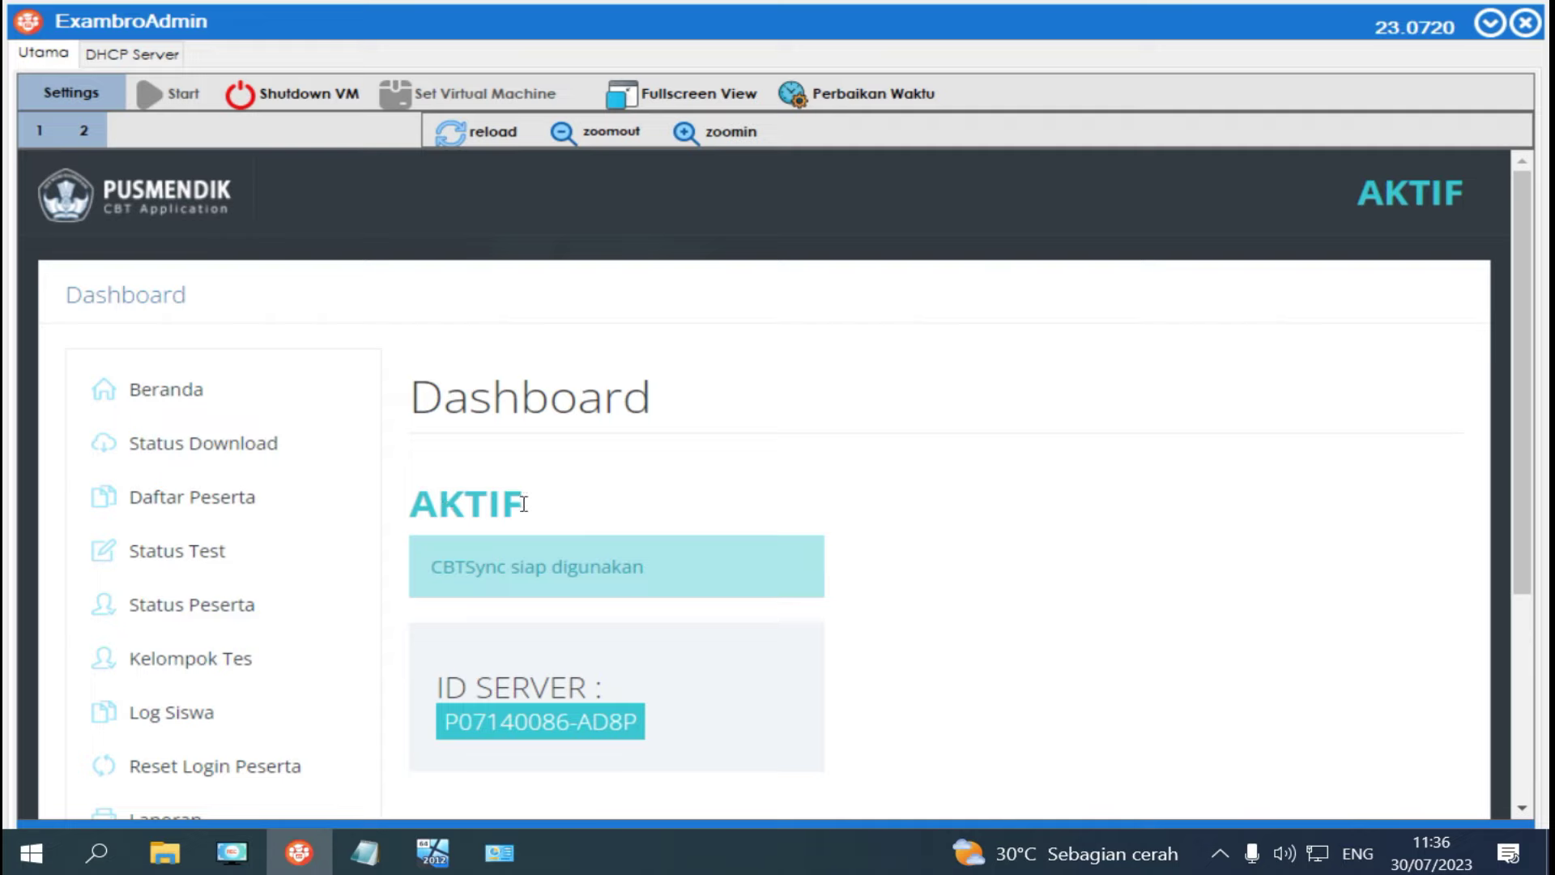
Choose SIMANBK23H1 in Daftar Tes and group 1 in Kelompok, then save all and confirm.
{"action": "left_click", "coordinate": [201, 555]}
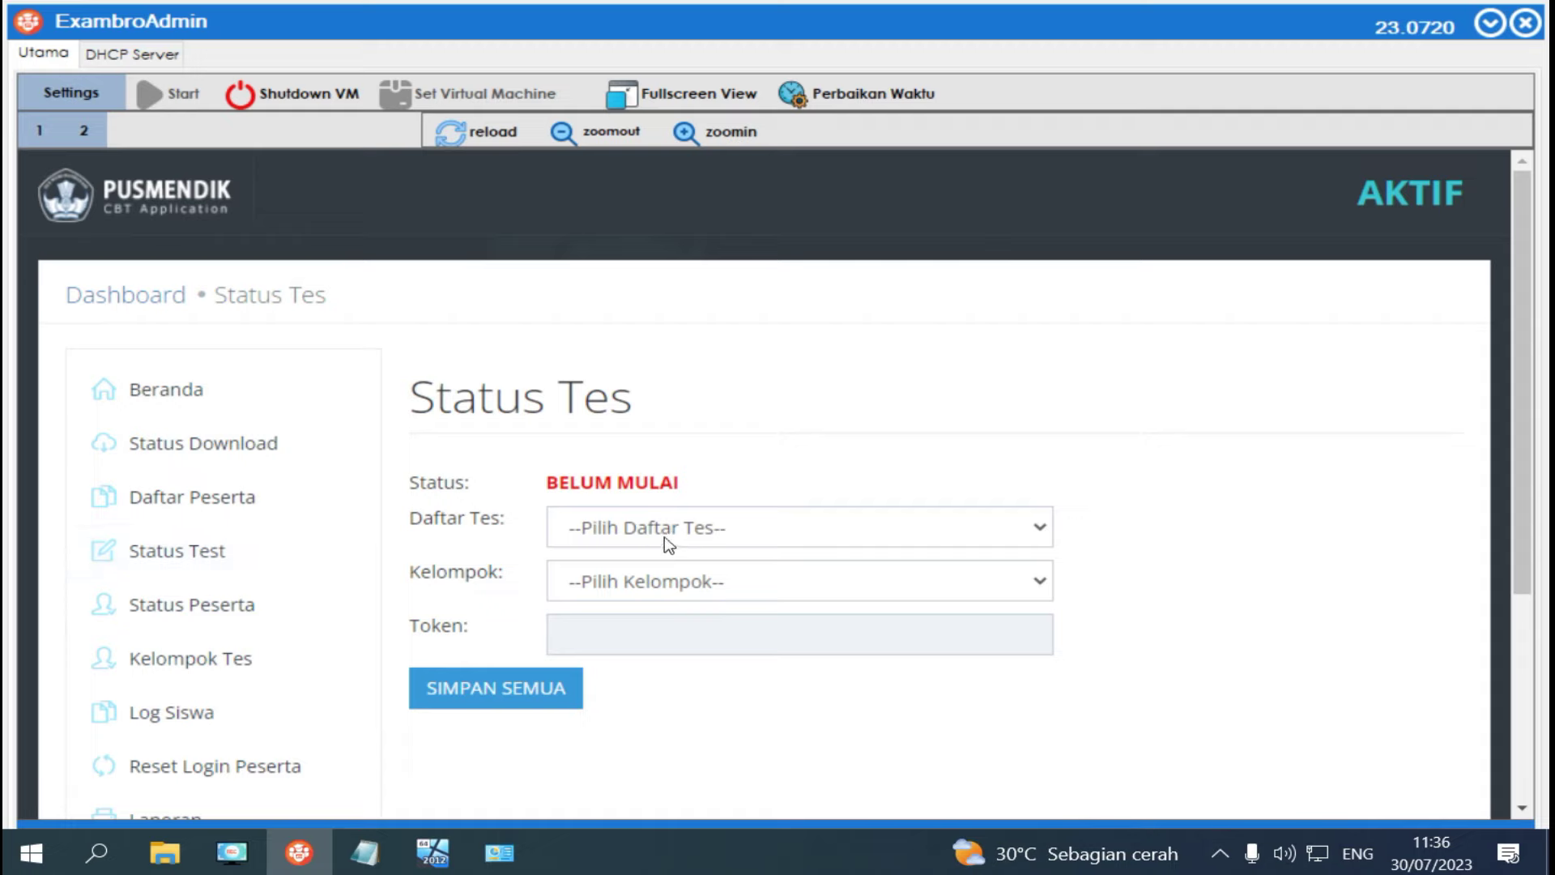
{"action": "left_click", "coordinate": [669, 536]}
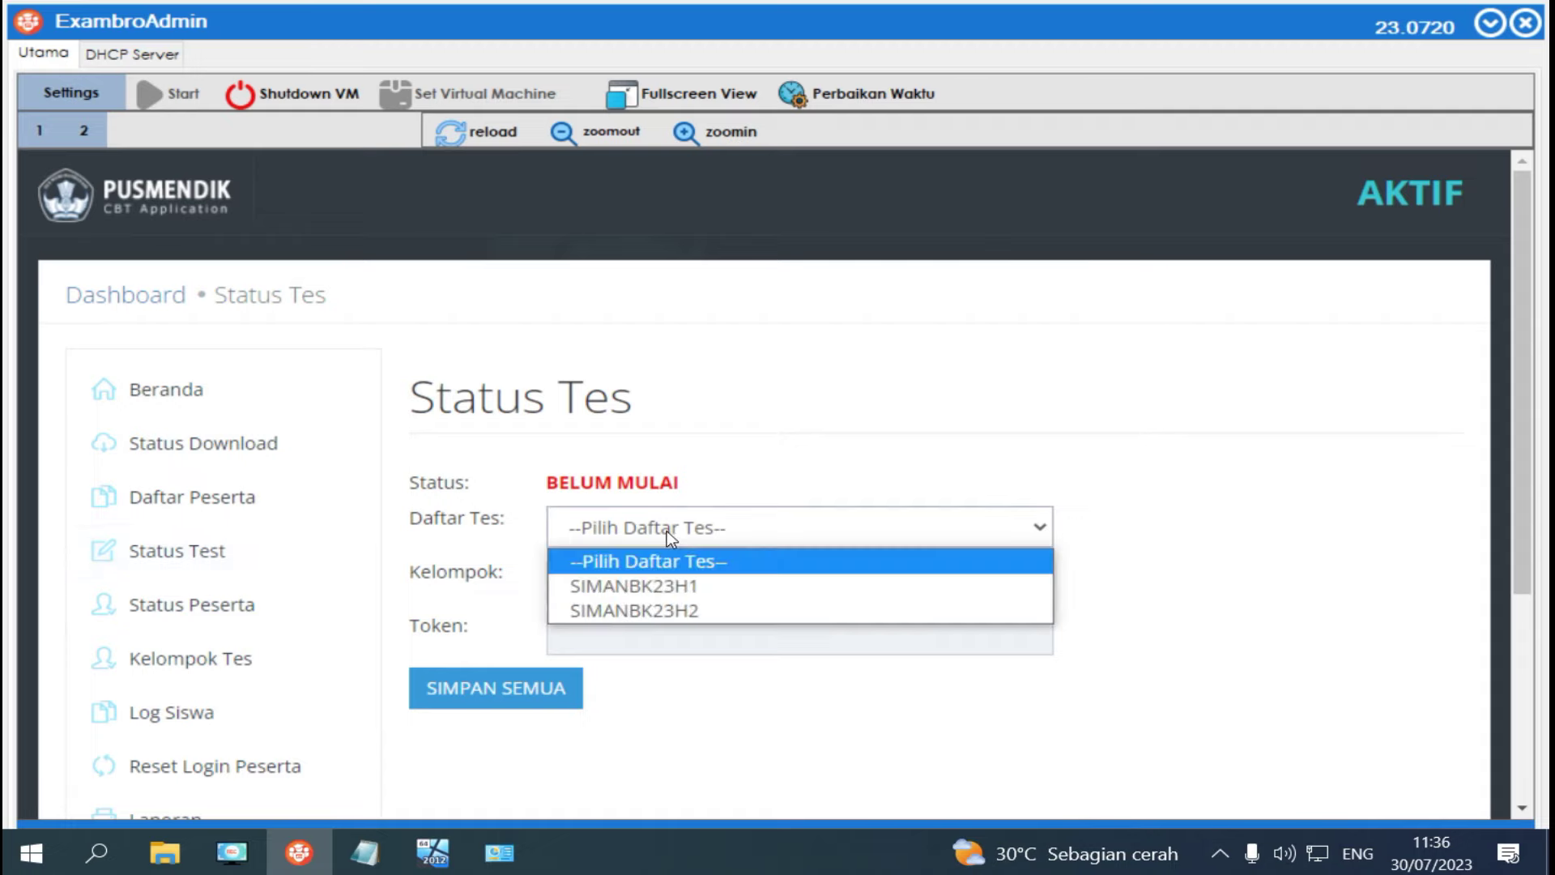
{"action": "left_click", "coordinate": [673, 587]}
{"action": "left_click", "coordinate": [670, 585]}
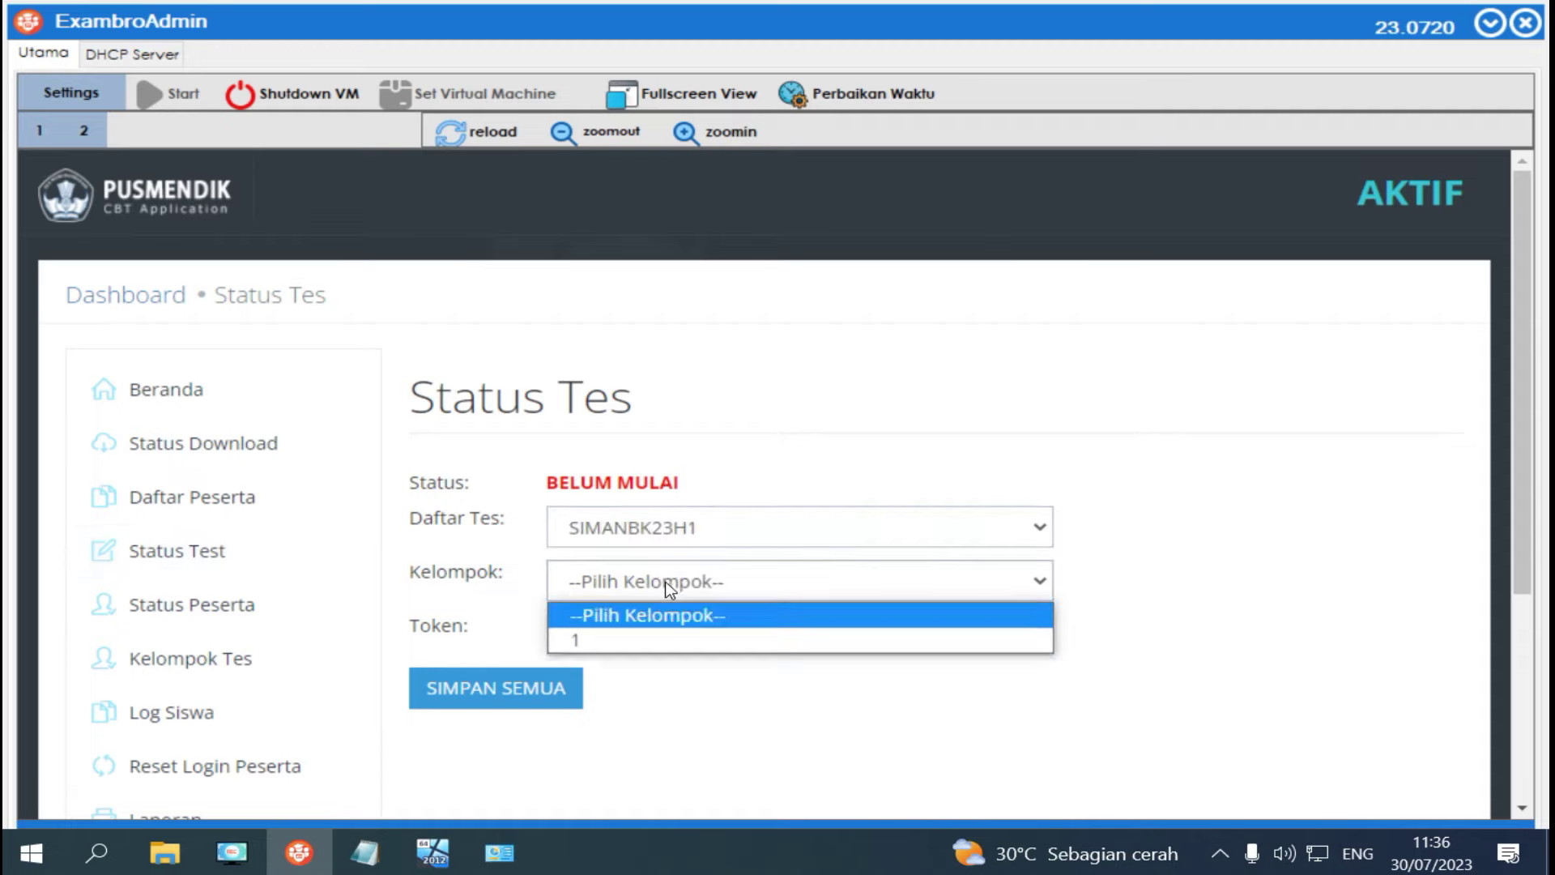
{"action": "left_click", "coordinate": [649, 644]}
{"action": "left_click", "coordinate": [496, 691]}
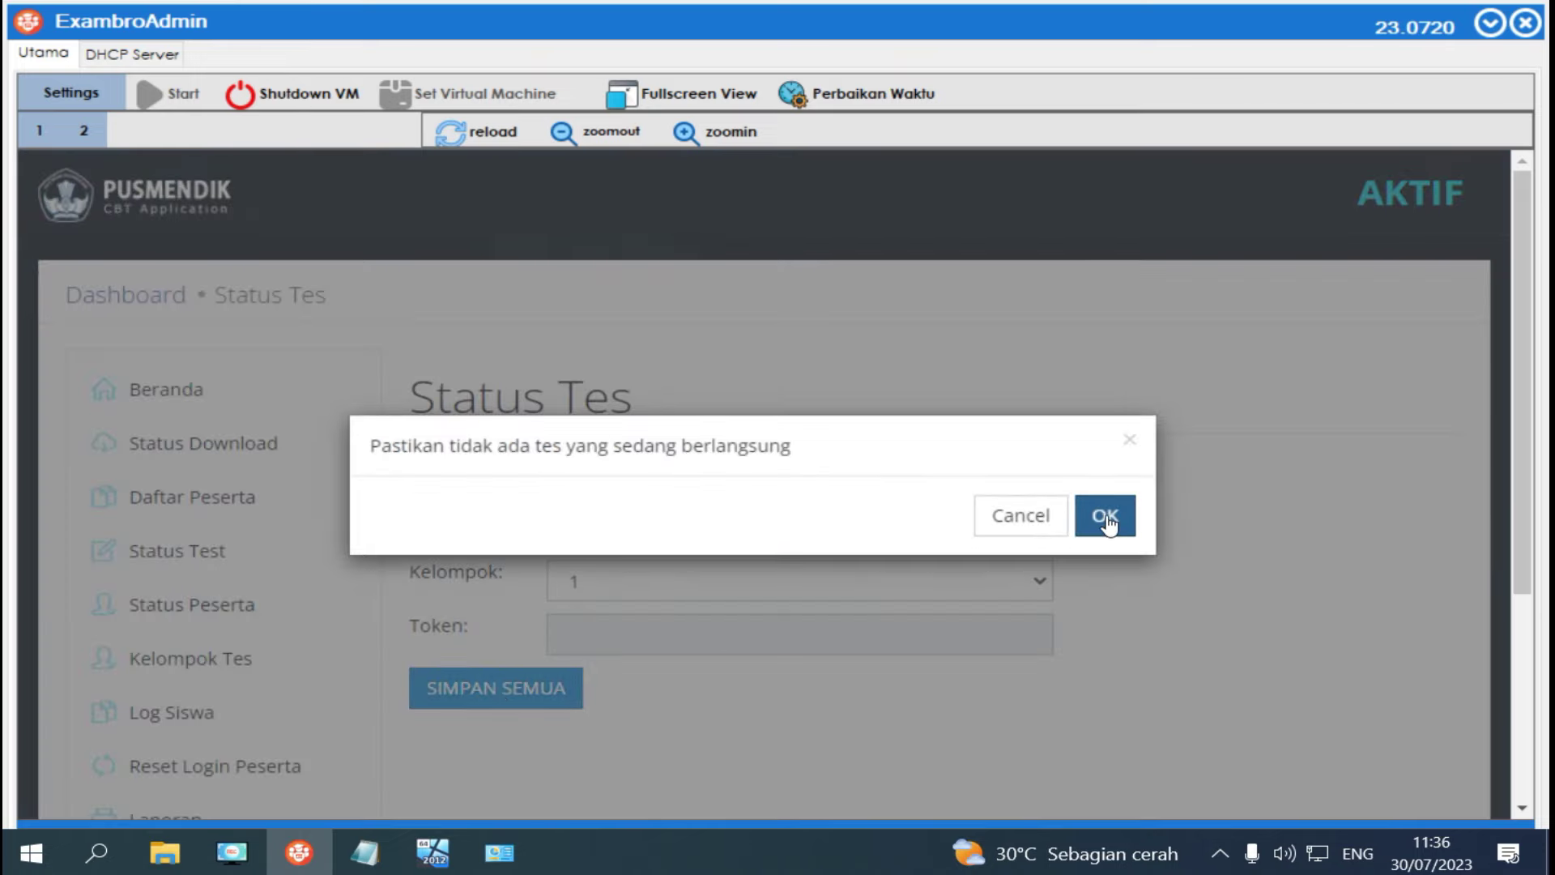
{"action": "left_click", "coordinate": [1107, 521]}
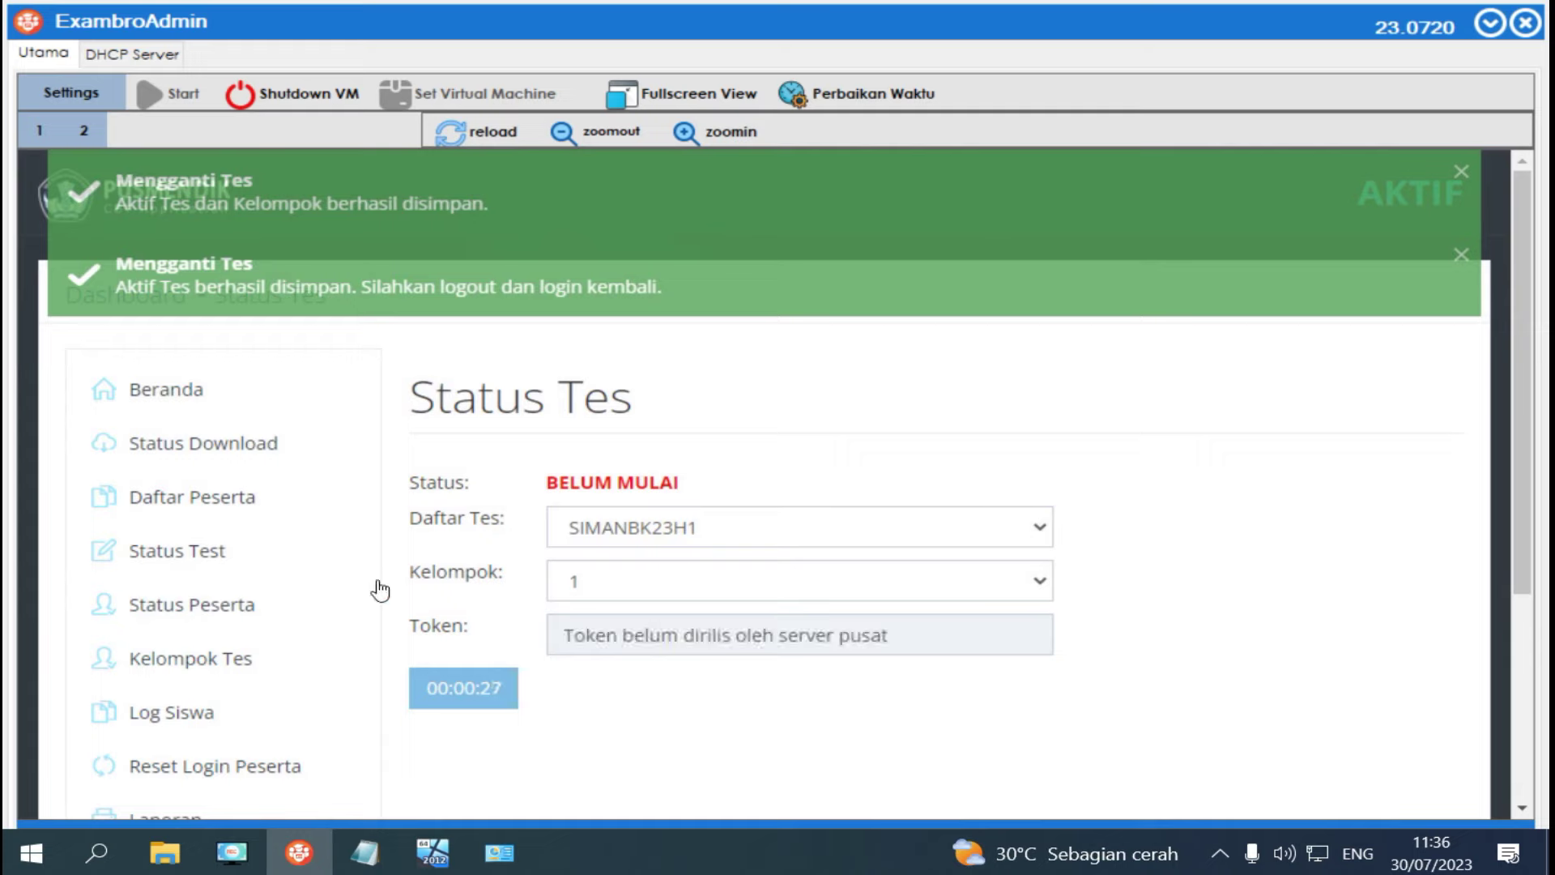
{"action": "left_click", "coordinate": [216, 666]}
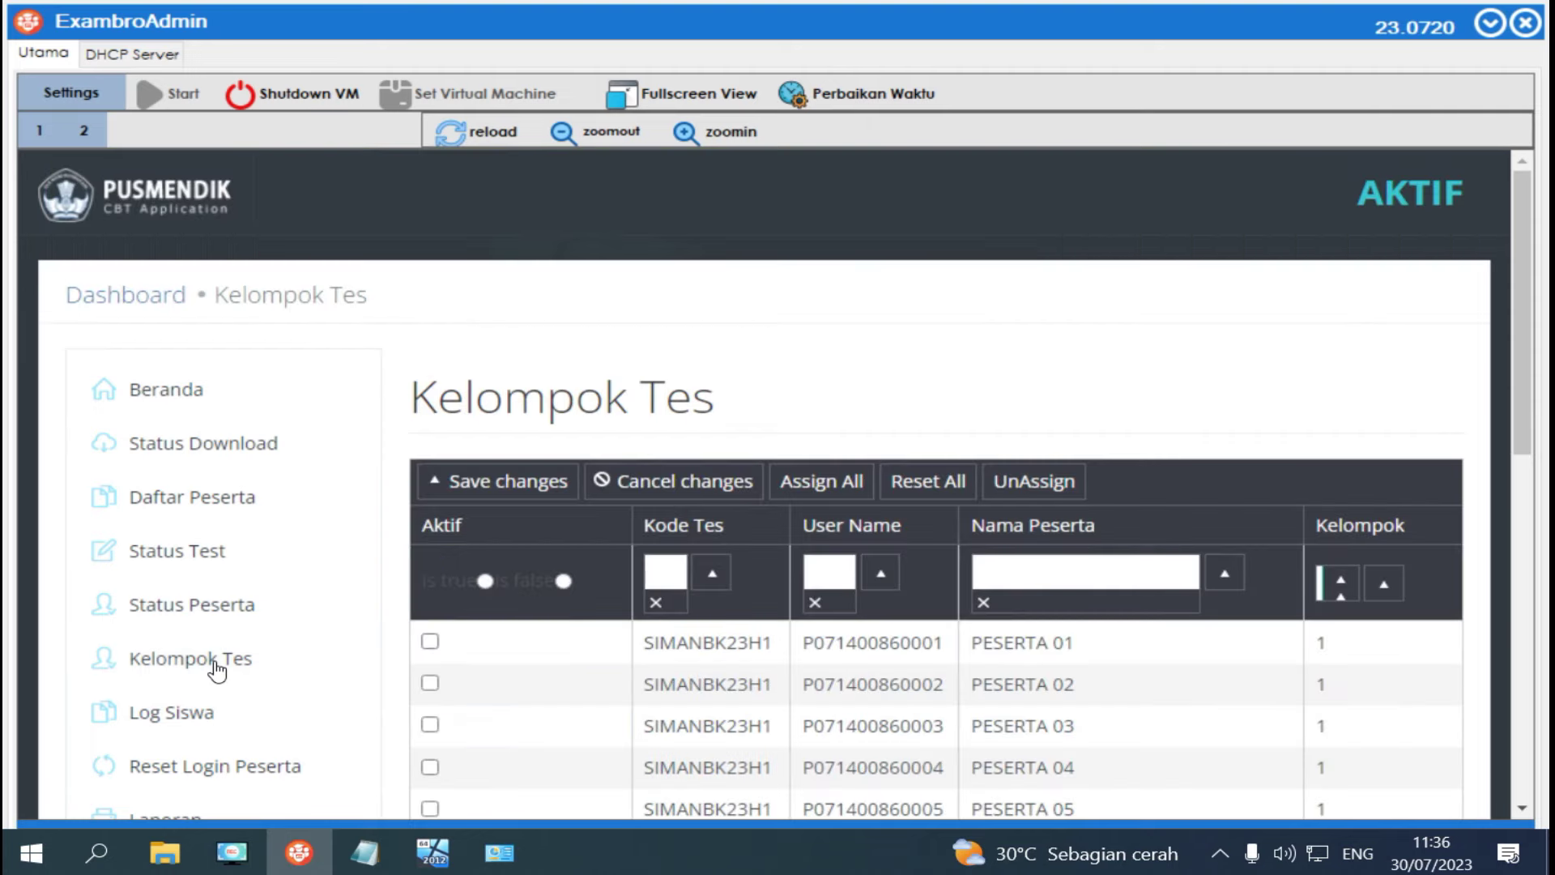
Assign and save all SIMANBK23H1 participants, then re-save the active test on Status Tes.
{"action": "left_click", "coordinate": [832, 486]}
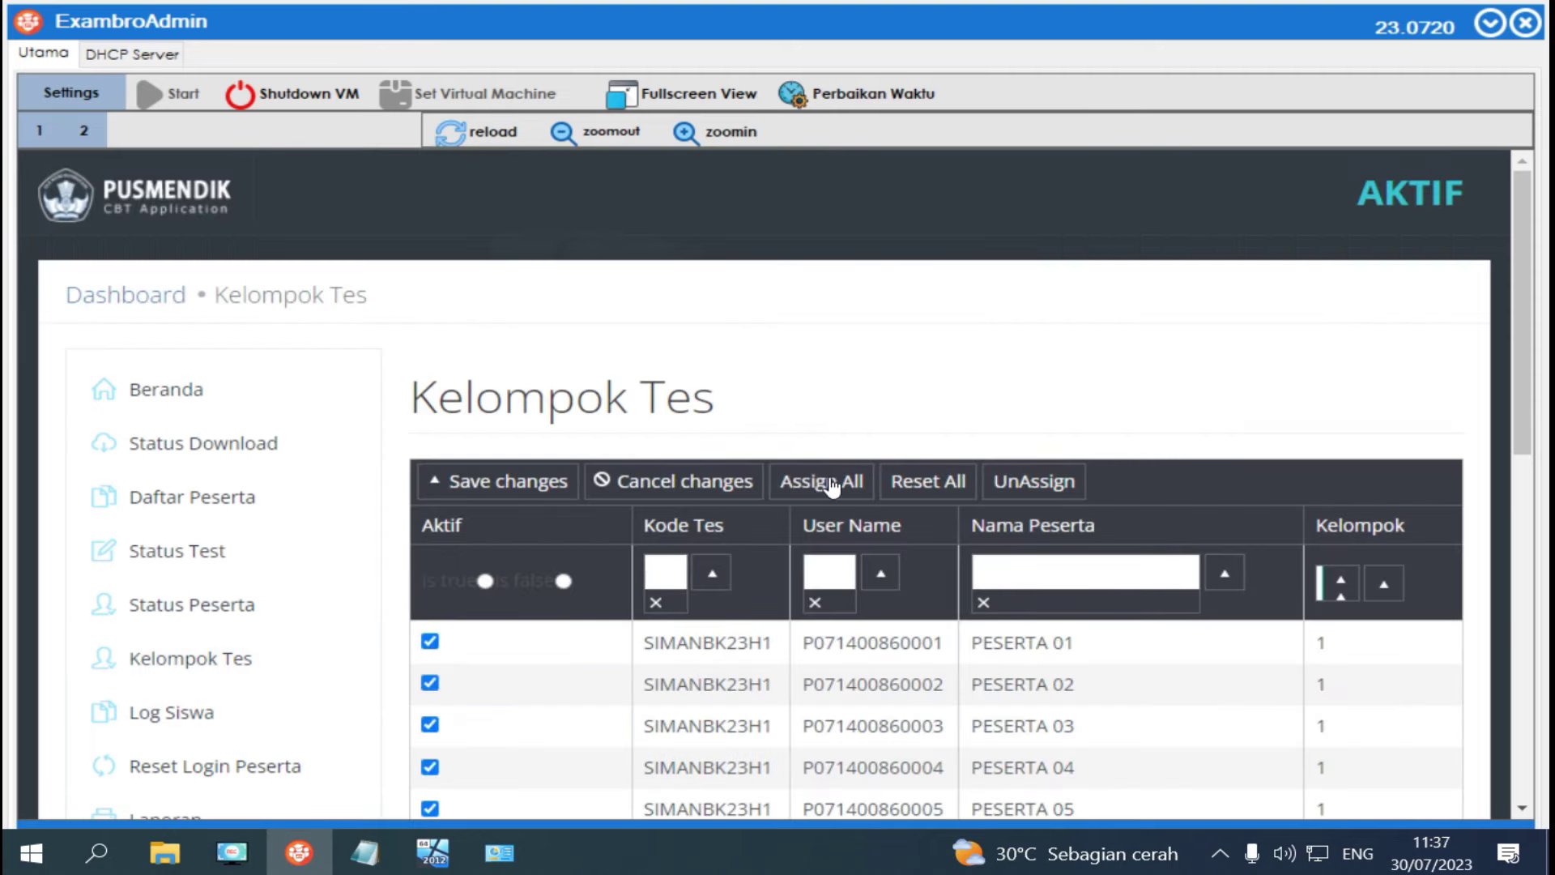
{"action": "left_click", "coordinate": [509, 489]}
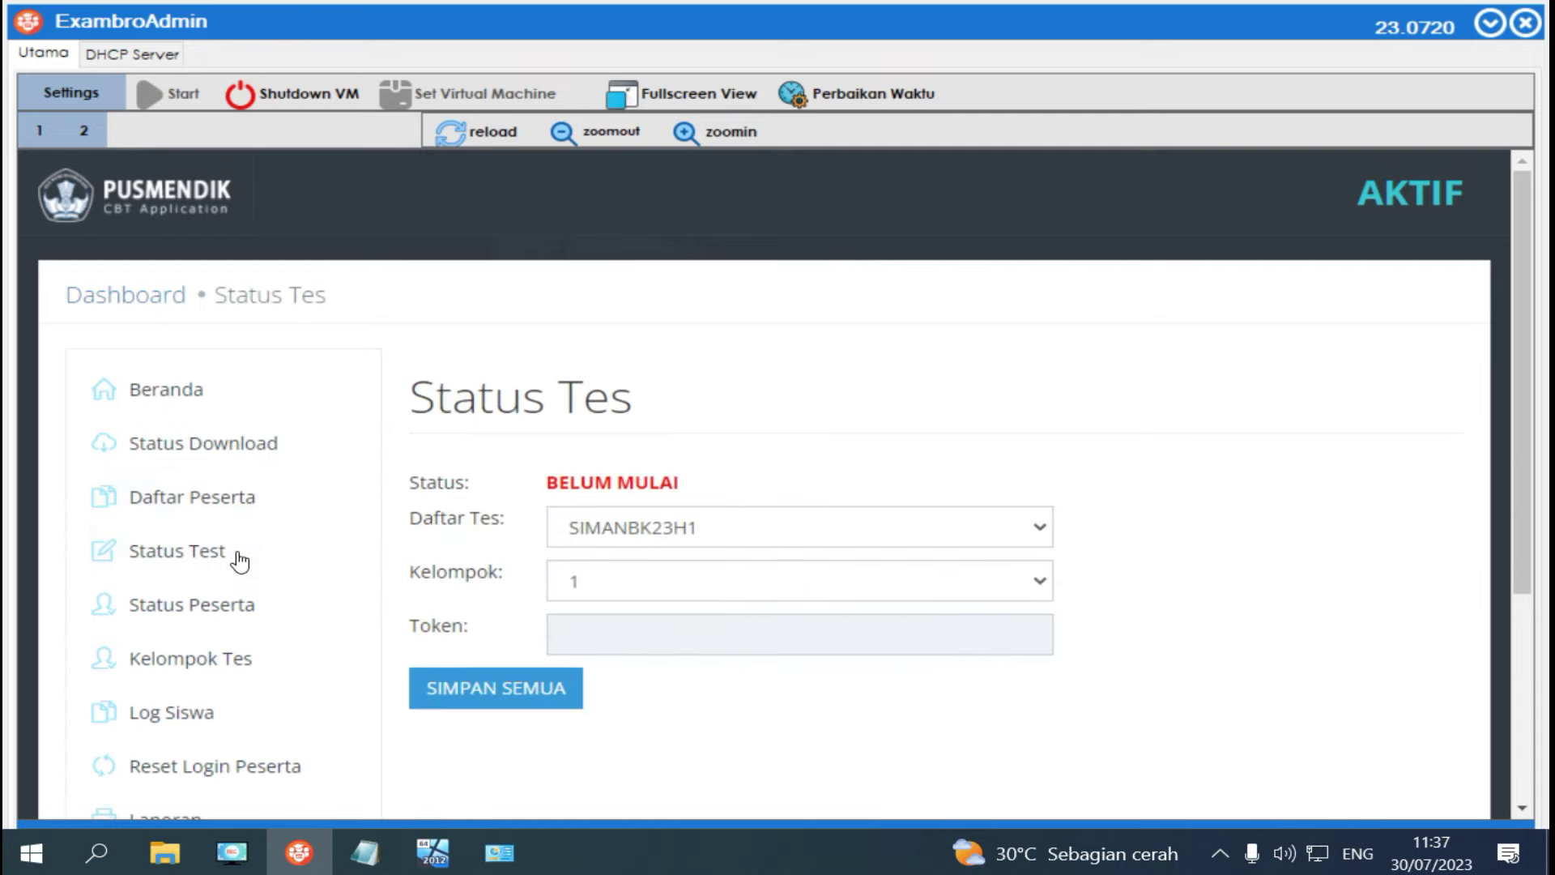
{"action": "left_click", "coordinate": [513, 703]}
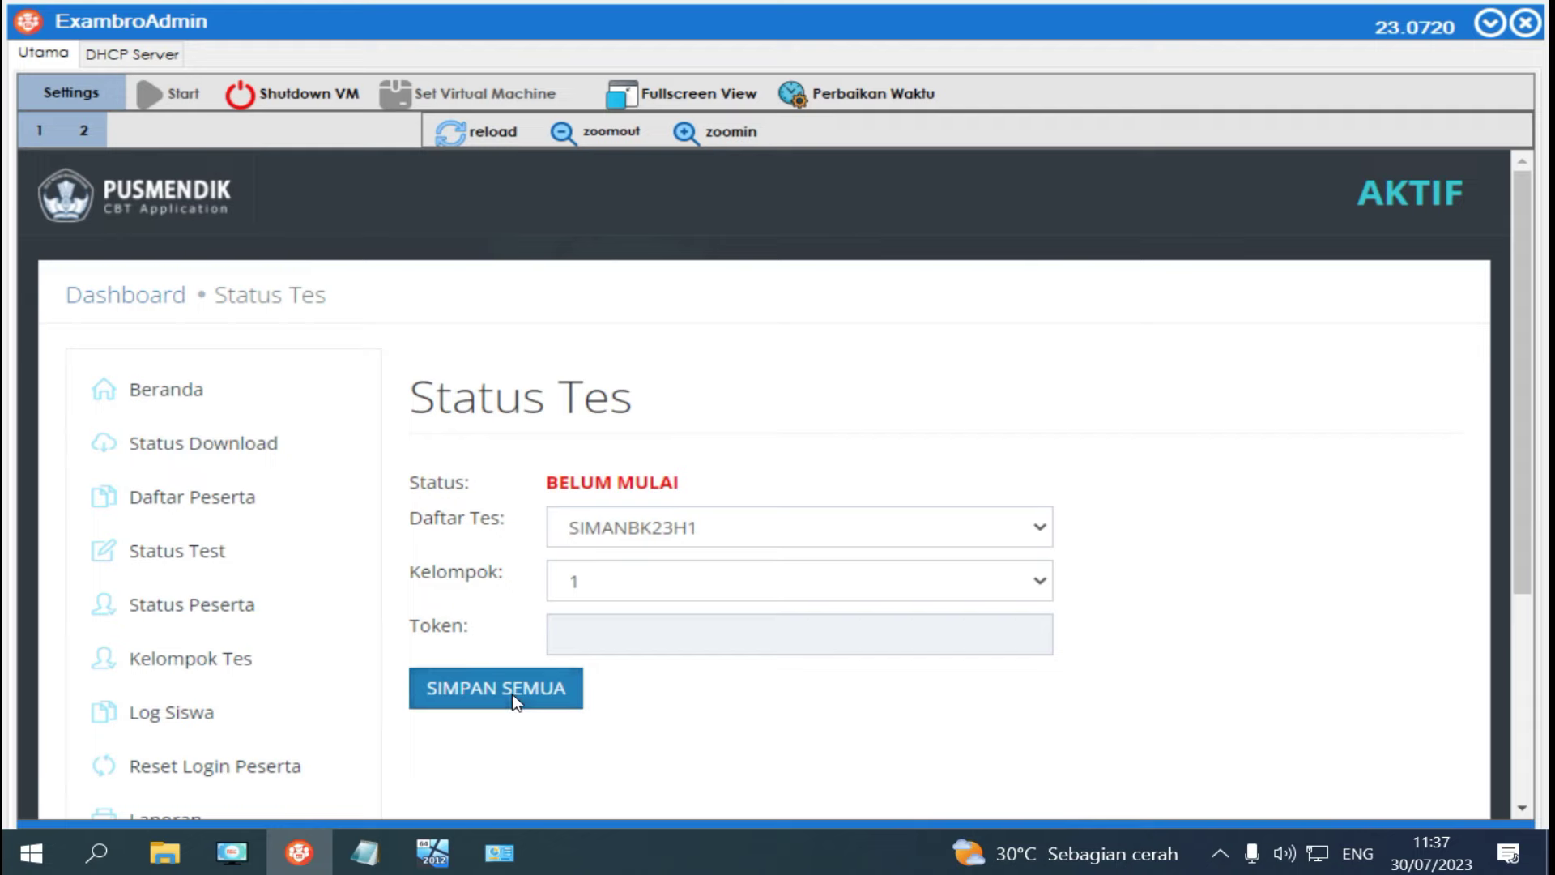
{"action": "left_click", "coordinate": [1100, 517]}
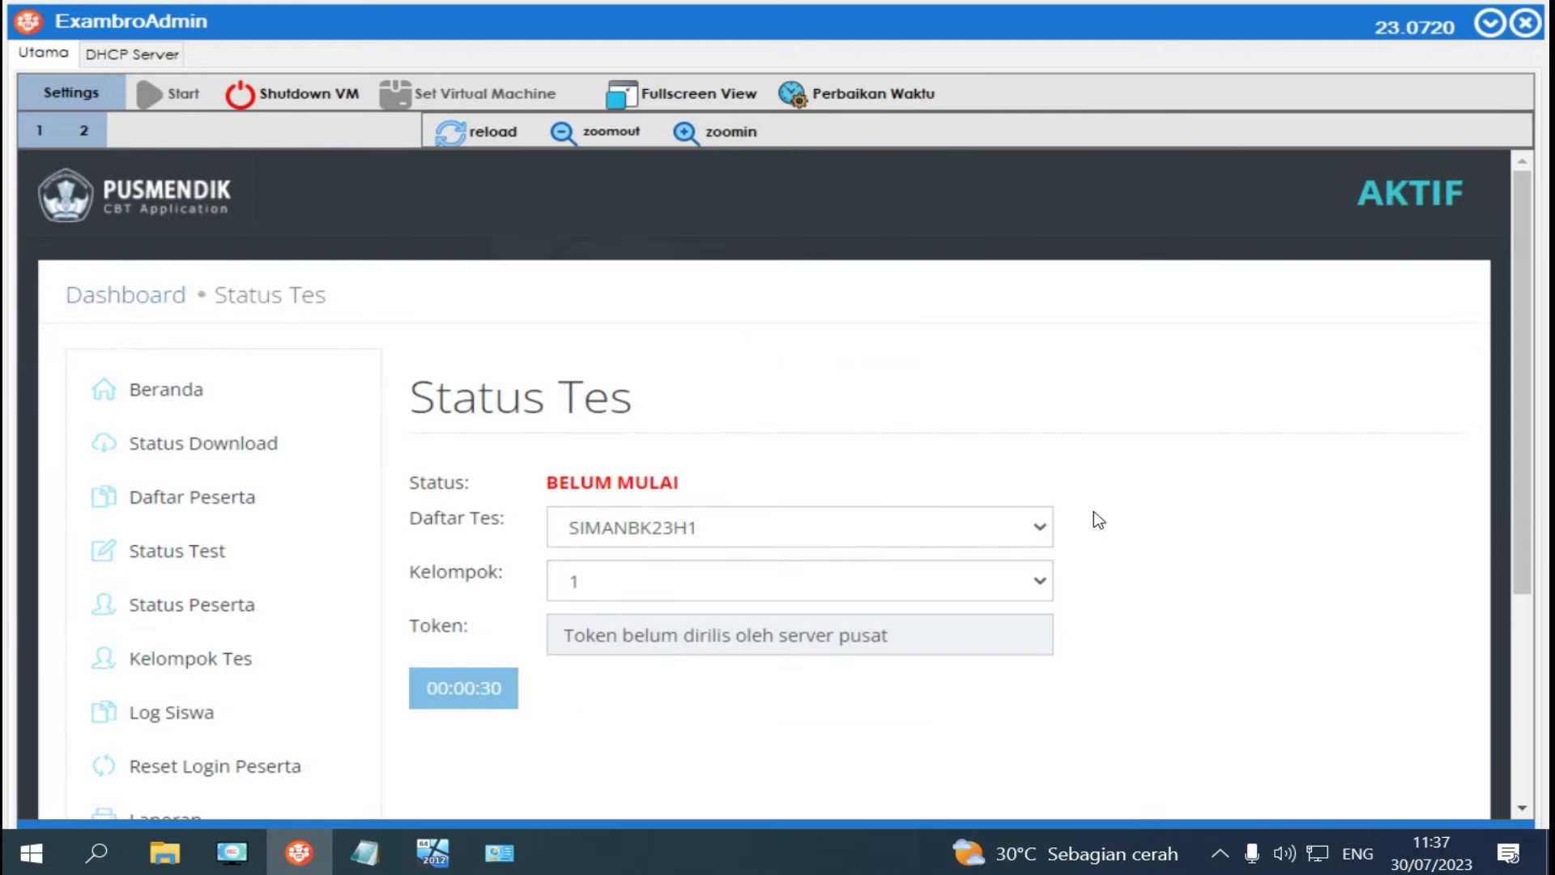